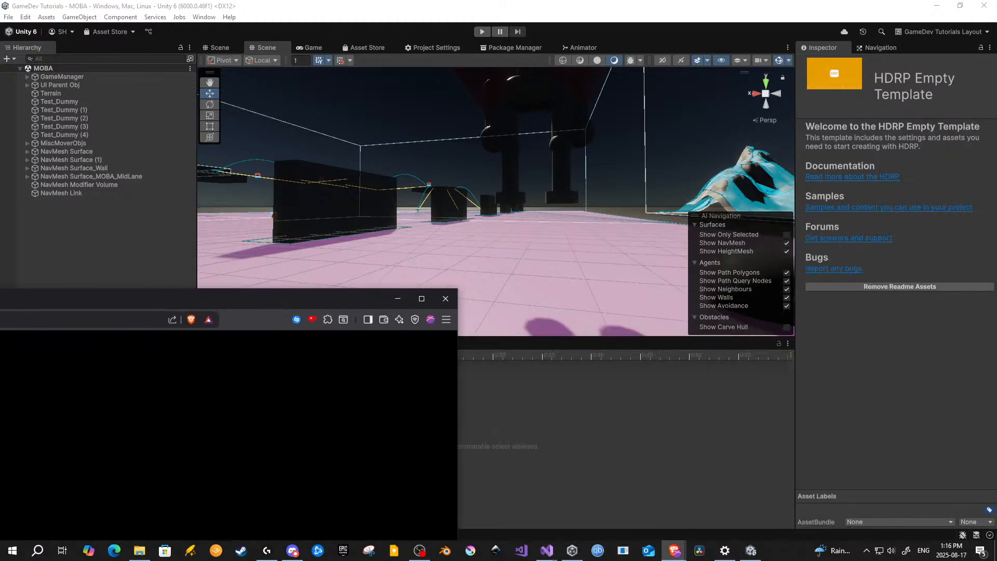
Step: Maximize the Brave browser window and restore the recently closed window of 6 tabs from its history
{"action": "left_click_drag", "start_coordinate": [996, 135], "coordinate": [540, 0]}
{"action": "left_click", "coordinate": [986, 31]}
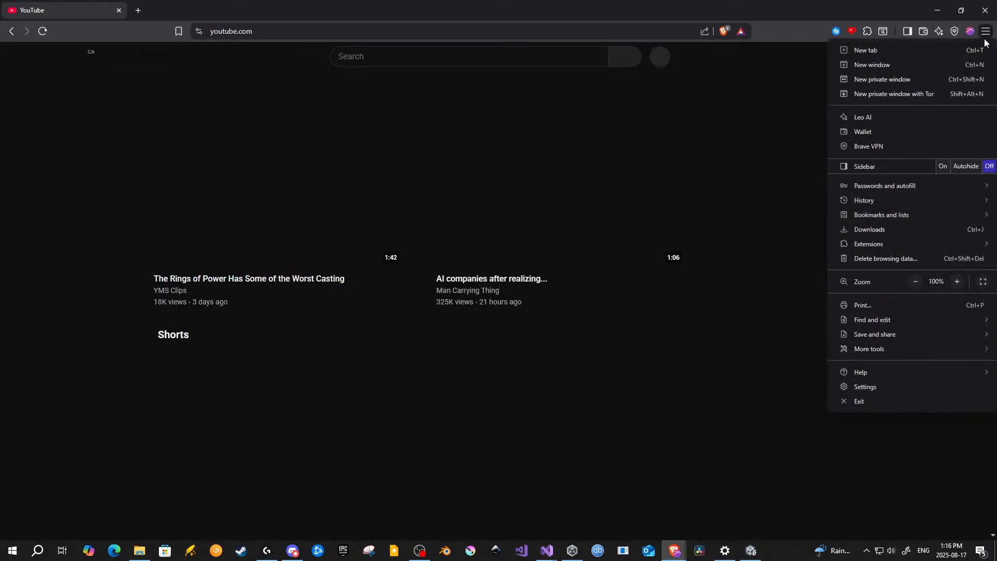
{"action": "mouse_move", "coordinate": [865, 199]}
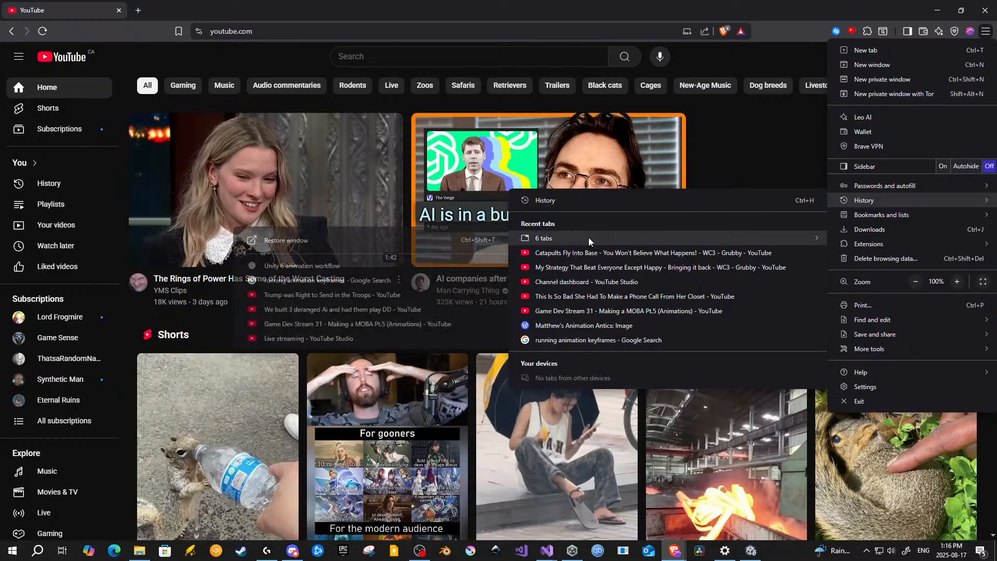
{"action": "mouse_move", "coordinate": [560, 239]}
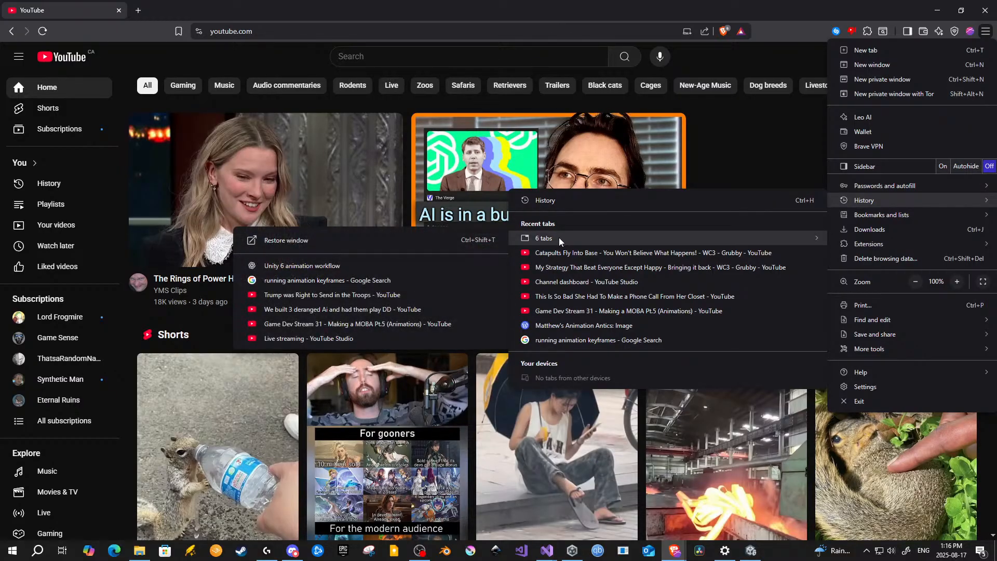
{"action": "left_click", "coordinate": [398, 241]}
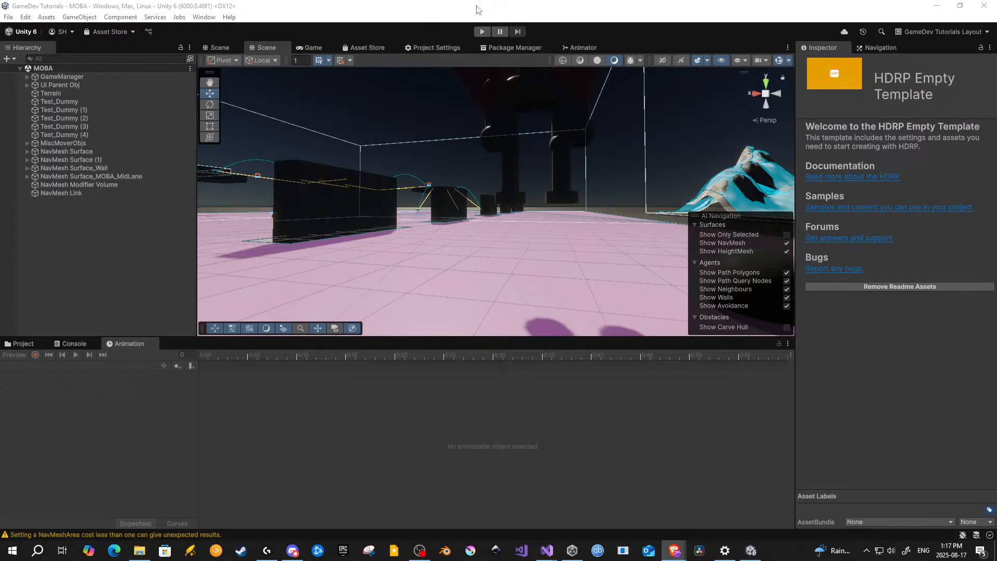
Step: Return to Unity and save both the MOBA scene and the project
{"action": "left_click", "coordinate": [9, 17]}
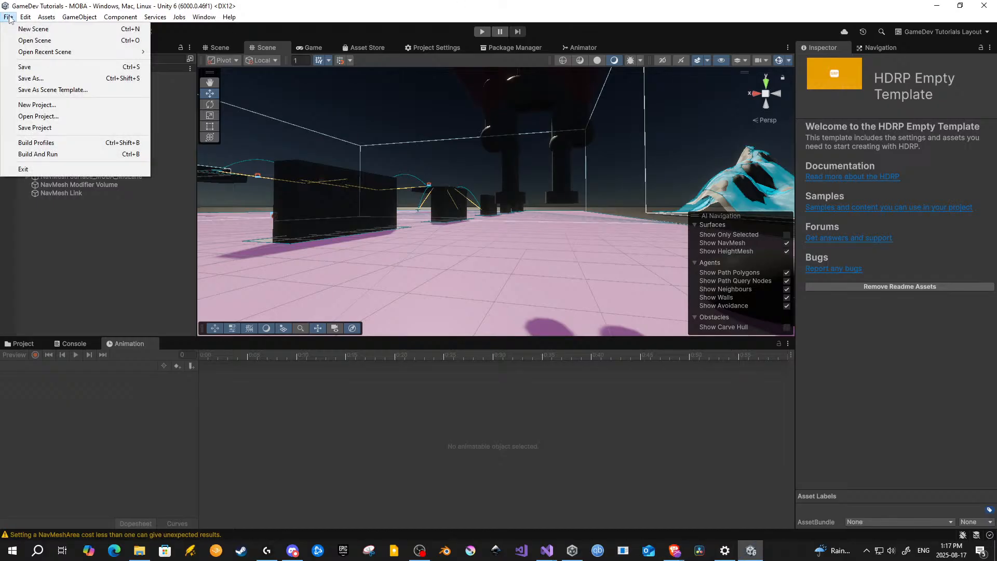
{"action": "left_click", "coordinate": [24, 66]}
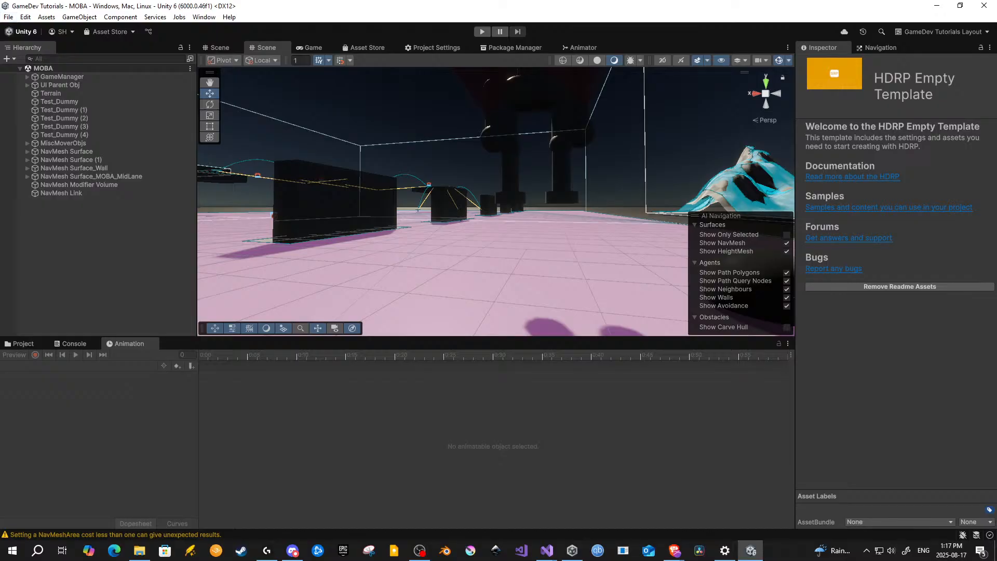
{"action": "left_click", "coordinate": [9, 19]}
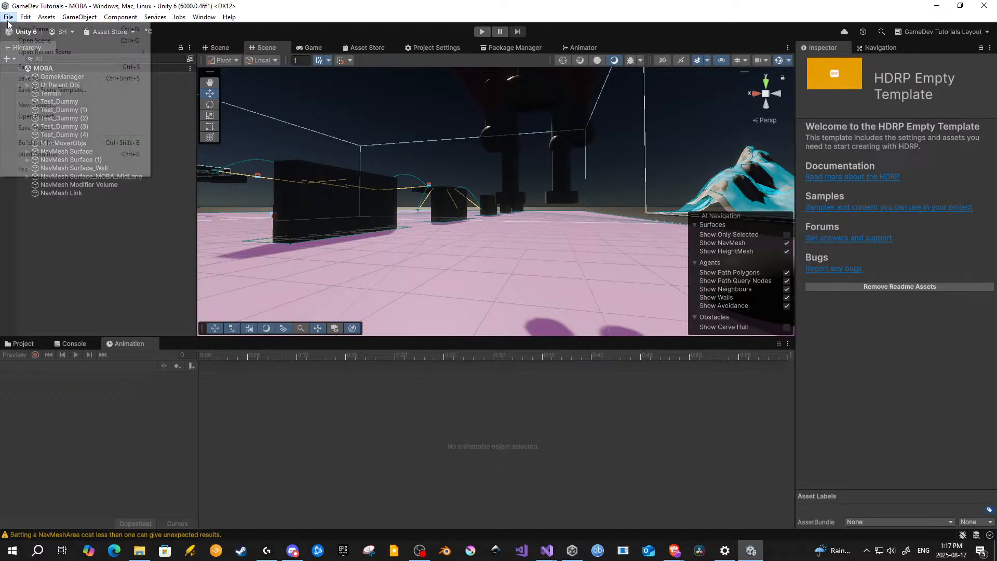
{"action": "left_click", "coordinate": [32, 127]}
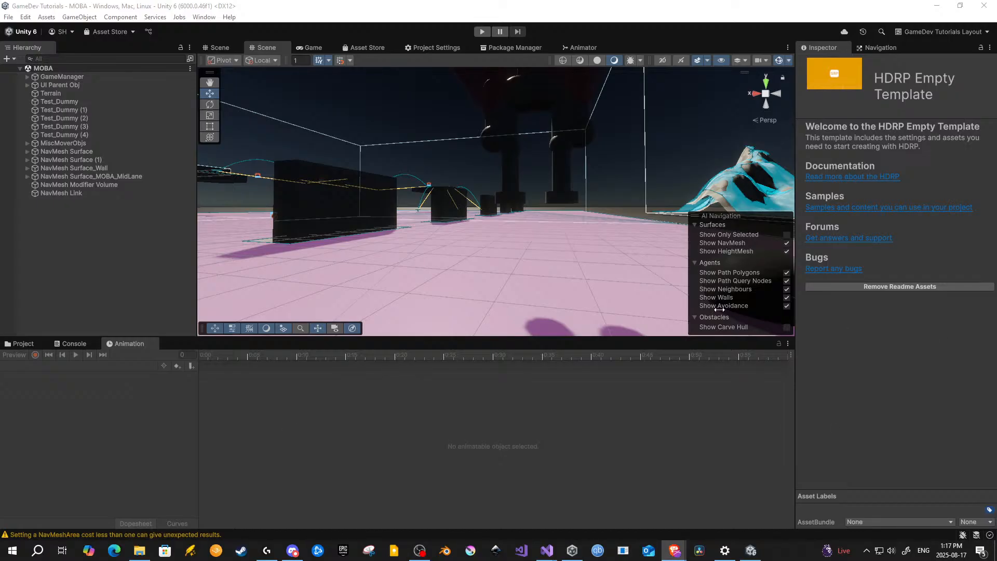
{"action": "left_click", "coordinate": [610, 22]}
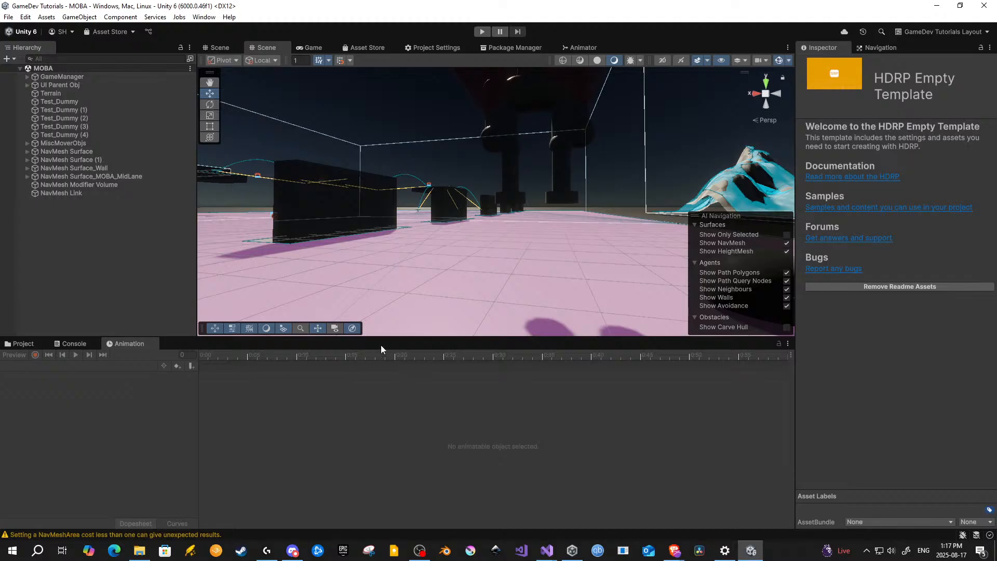
{"action": "left_click", "coordinate": [419, 552]}
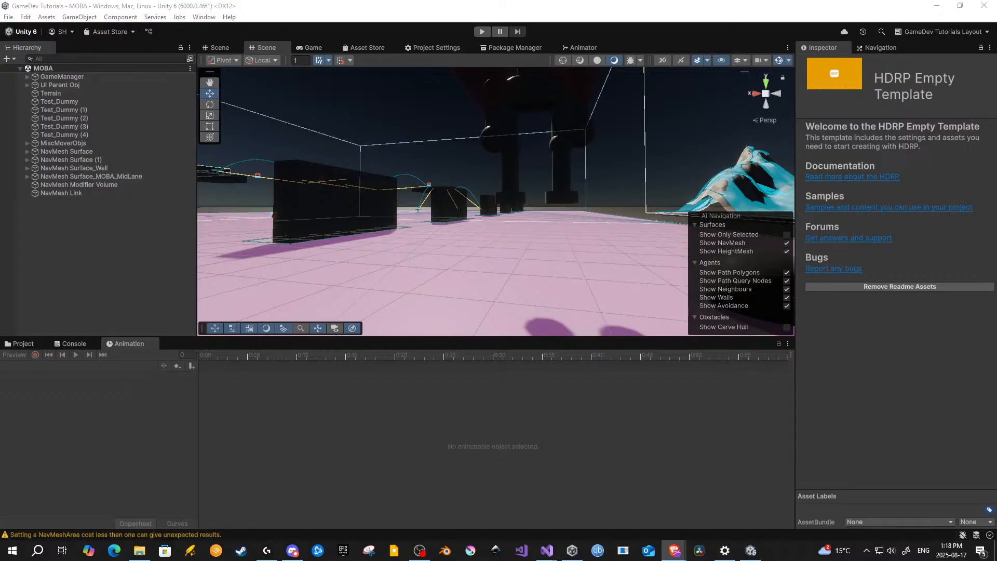
{"action": "left_click", "coordinate": [423, 34]}
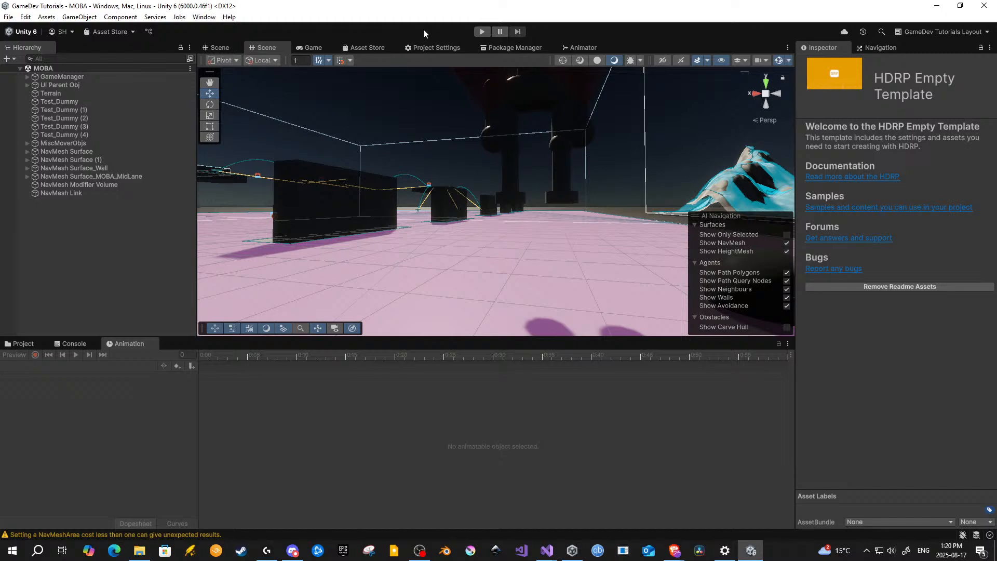
Step: Examine the player character model in the scene from several sides, including its torso, arms and legs
{"action": "middle_click_drag", "start_coordinate": [485, 104], "coordinate": [455, 167]}
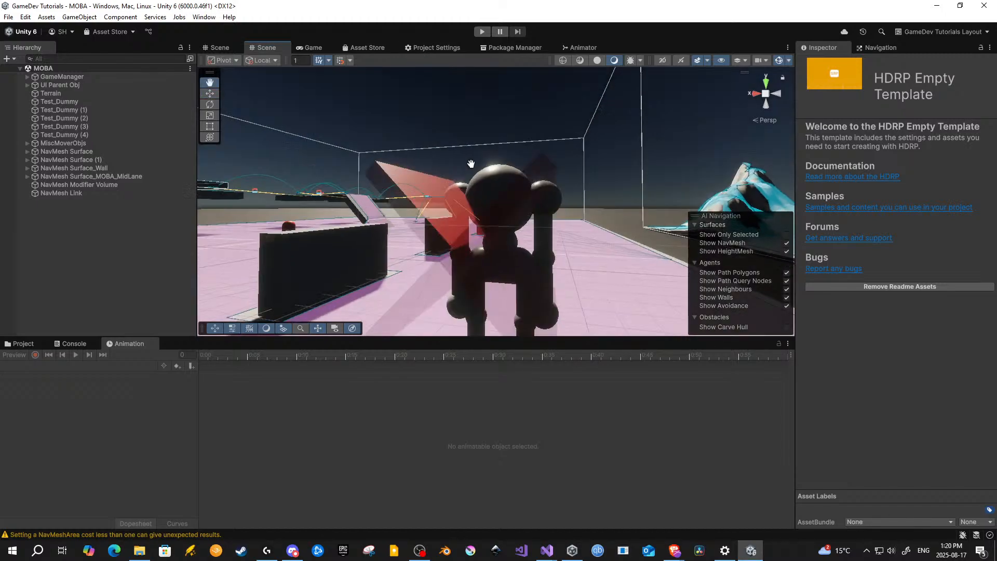
{"action": "right_click_drag", "start_coordinate": [454, 167], "coordinate": [374, 187]}
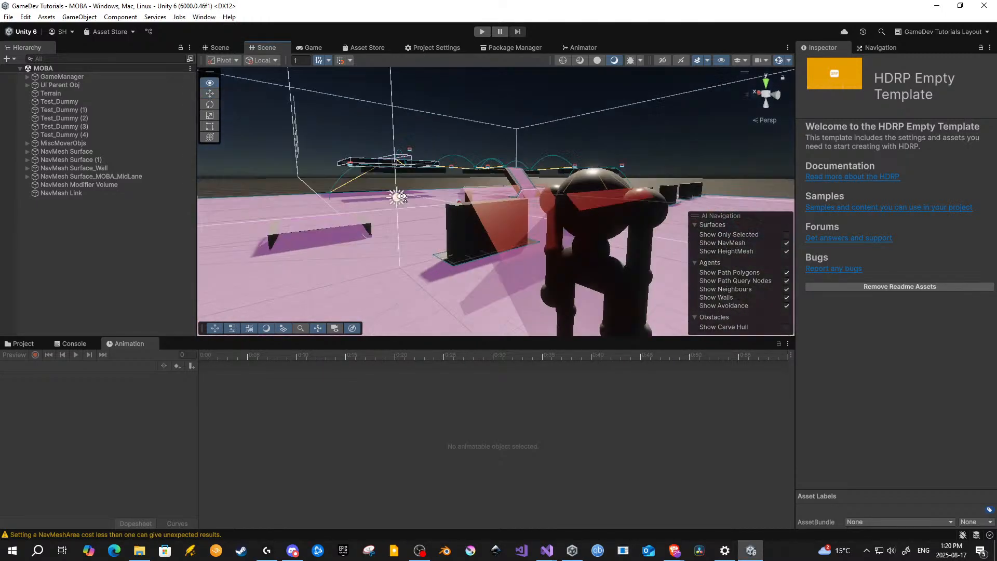
{"action": "middle_click_drag", "start_coordinate": [374, 187], "coordinate": [419, 173]}
{"action": "scroll", "coordinate": [419, 172], "scroll_direction": "down", "scroll_amount": 3}
{"action": "right_click_drag", "start_coordinate": [418, 173], "coordinate": [395, 202]}
{"action": "middle_click_drag", "start_coordinate": [409, 240], "coordinate": [431, 228]}
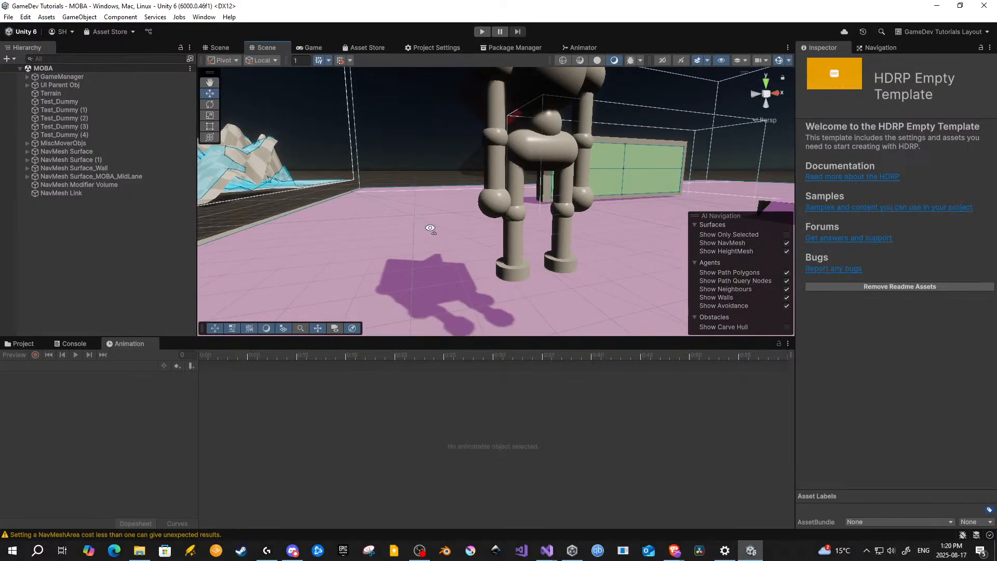
{"action": "right_click_drag", "start_coordinate": [432, 229], "coordinate": [443, 195]}
{"action": "middle_click_drag", "start_coordinate": [443, 195], "coordinate": [474, 162]}
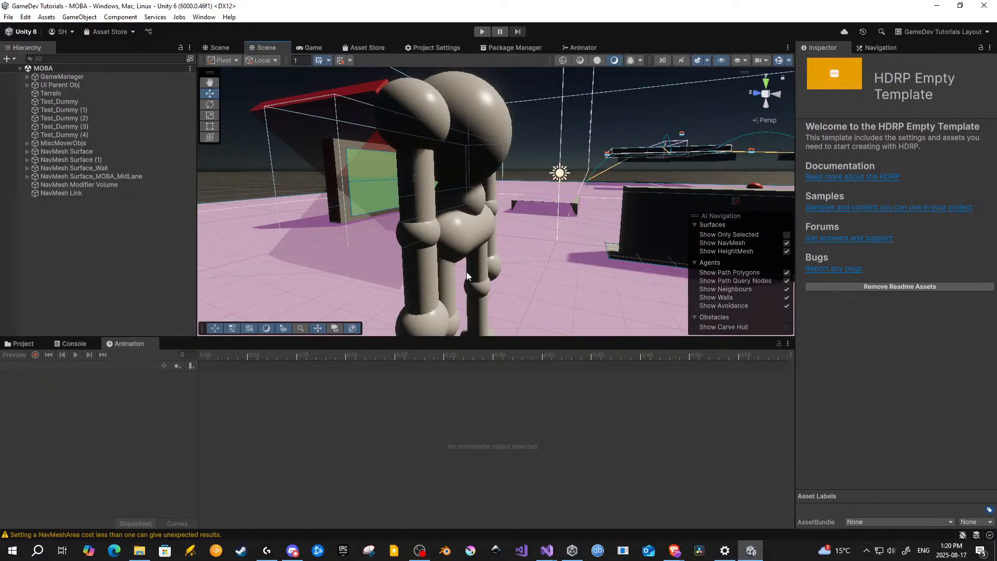
{"action": "scroll", "coordinate": [445, 224], "scroll_direction": "down", "scroll_amount": 3}
{"action": "mouse_move", "coordinate": [447, 213]}
{"action": "middle_mouse_down"}
{"action": "mouse_move", "coordinate": [446, 170]}
{"action": "mouse_move", "coordinate": [459, 182]}
{"action": "mouse_move", "coordinate": [440, 218]}
{"action": "middle_mouse_up"}
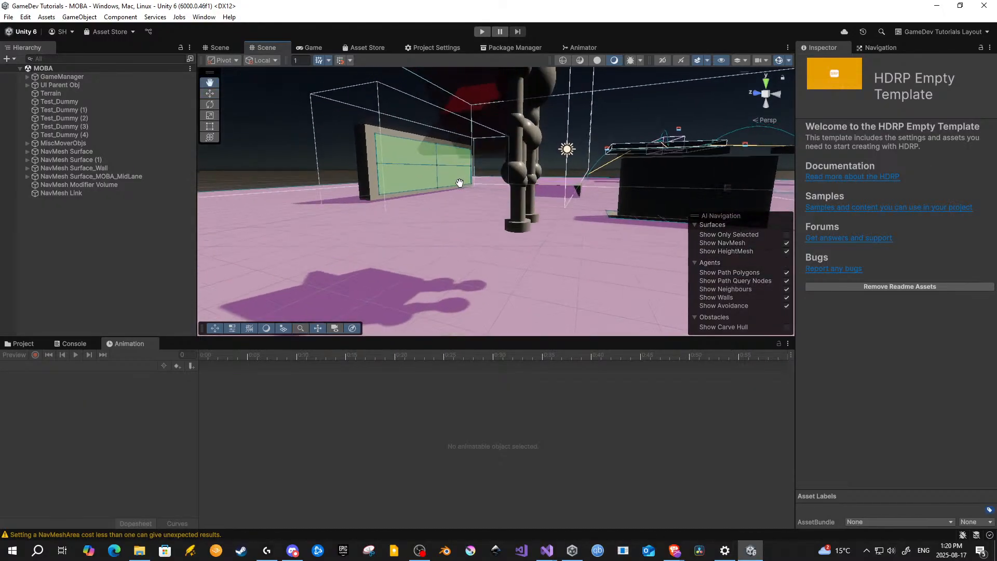
{"action": "right_click_drag", "start_coordinate": [499, 201], "coordinate": [436, 175]}
{"action": "middle_click_drag", "start_coordinate": [432, 173], "coordinate": [379, 191]}
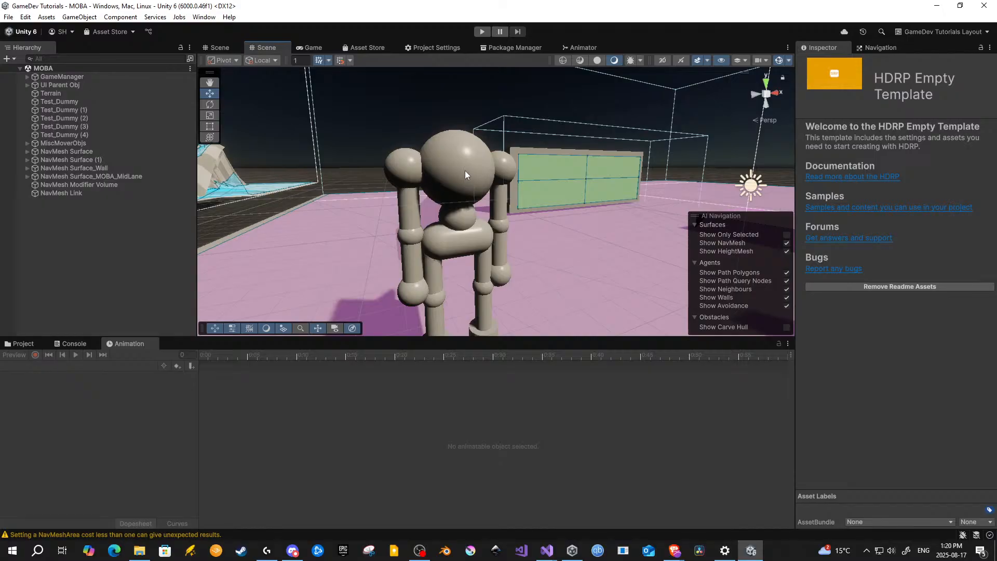
{"action": "middle_click_drag", "start_coordinate": [478, 206], "coordinate": [456, 197]}
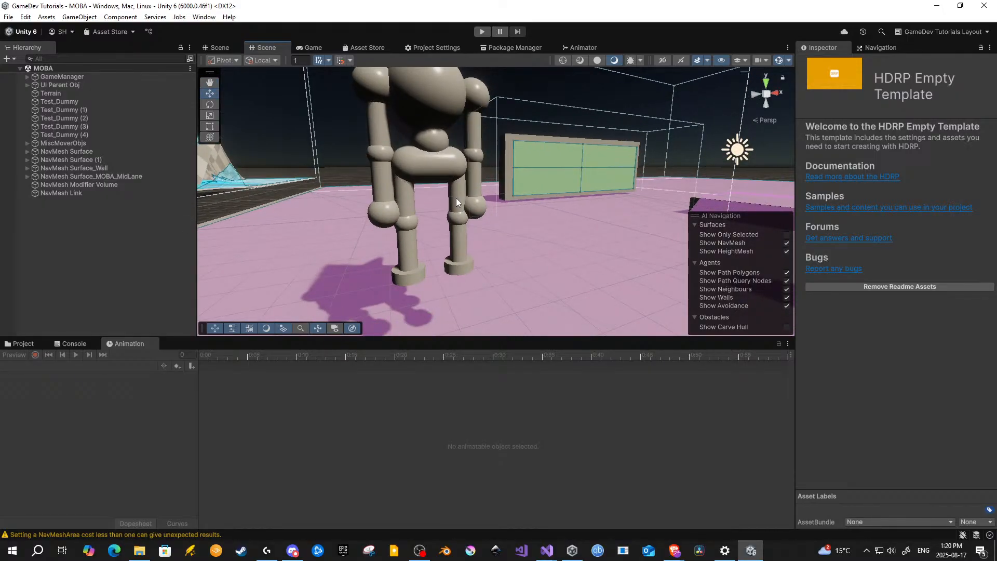
{"action": "middle_click_drag", "start_coordinate": [408, 199], "coordinate": [441, 236]}
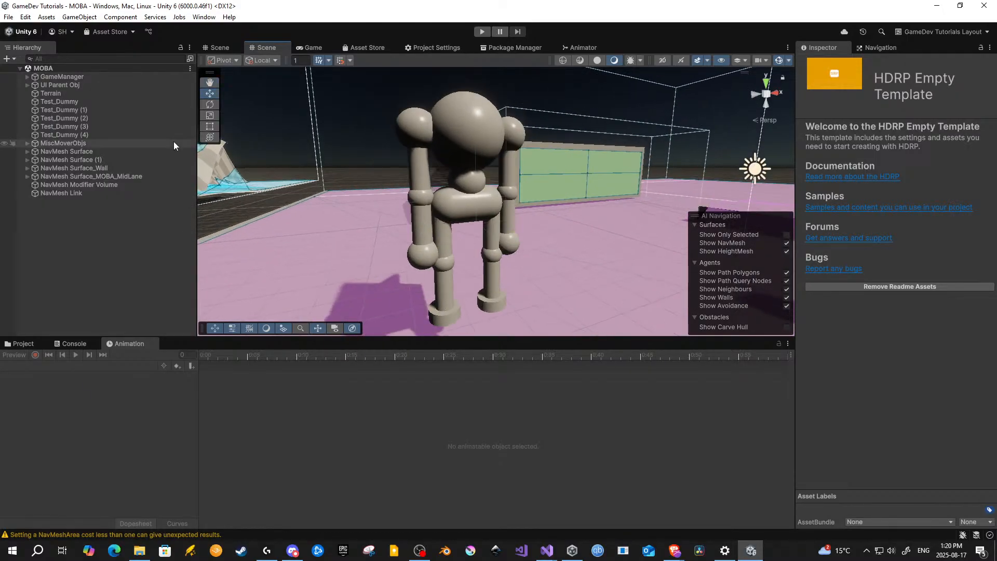
Step: Expand GameManager, PlayerObjs, PlayerMovObj and Player_Character in the hierarchy to reveal the character's child objects
{"action": "left_click", "coordinate": [46, 76]}
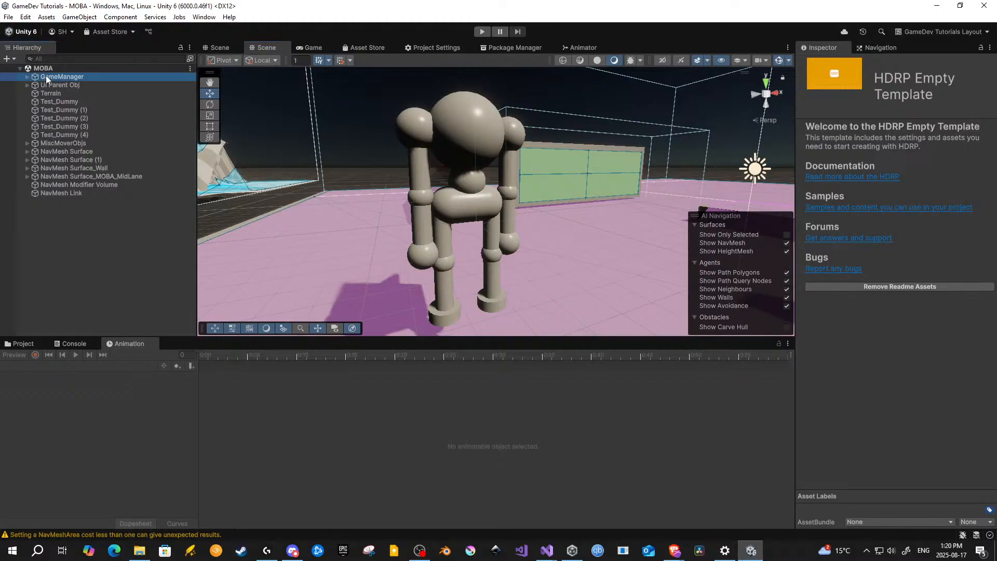
{"action": "left_click", "coordinate": [26, 77]}
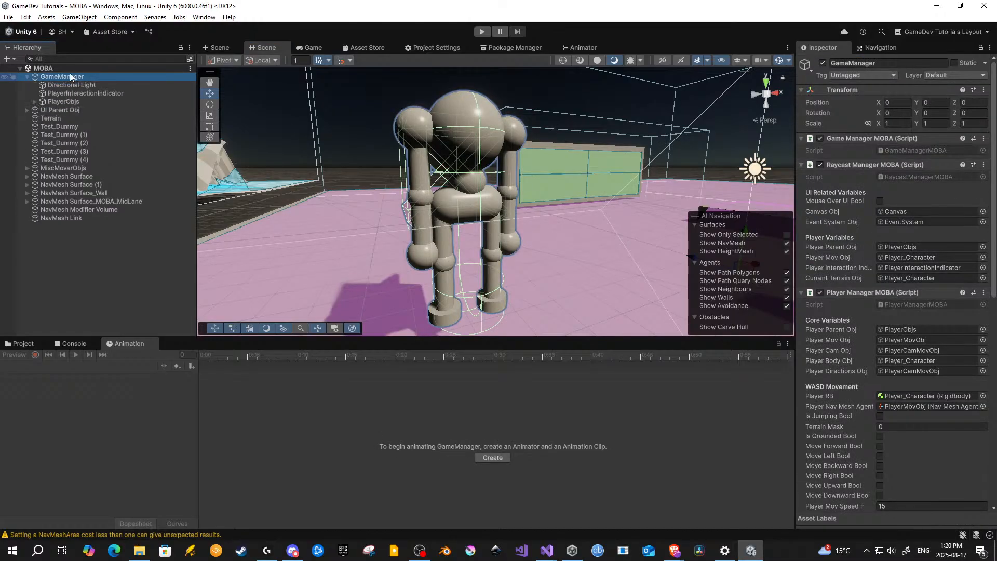
{"action": "left_click", "coordinate": [60, 103]}
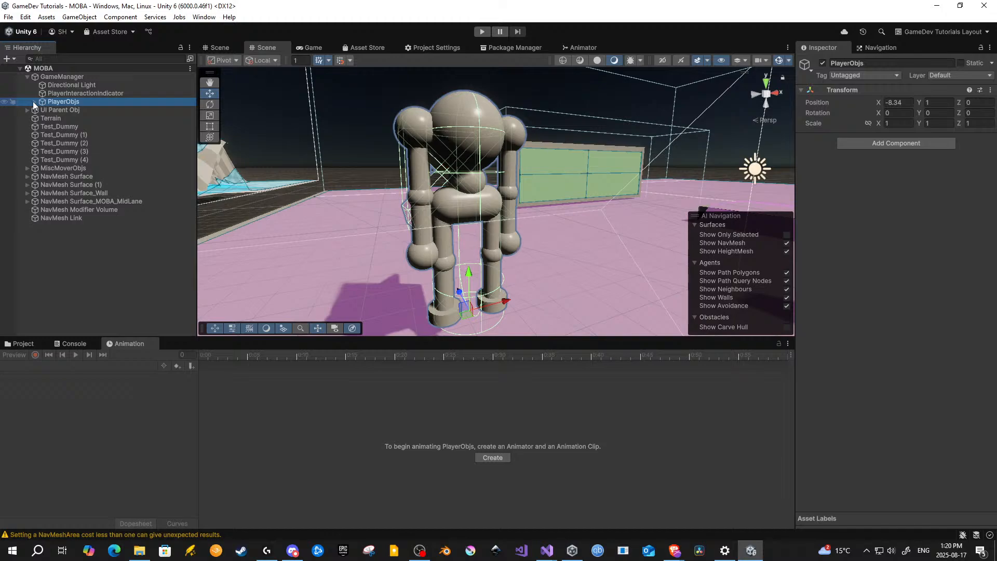
{"action": "left_click", "coordinate": [34, 102]}
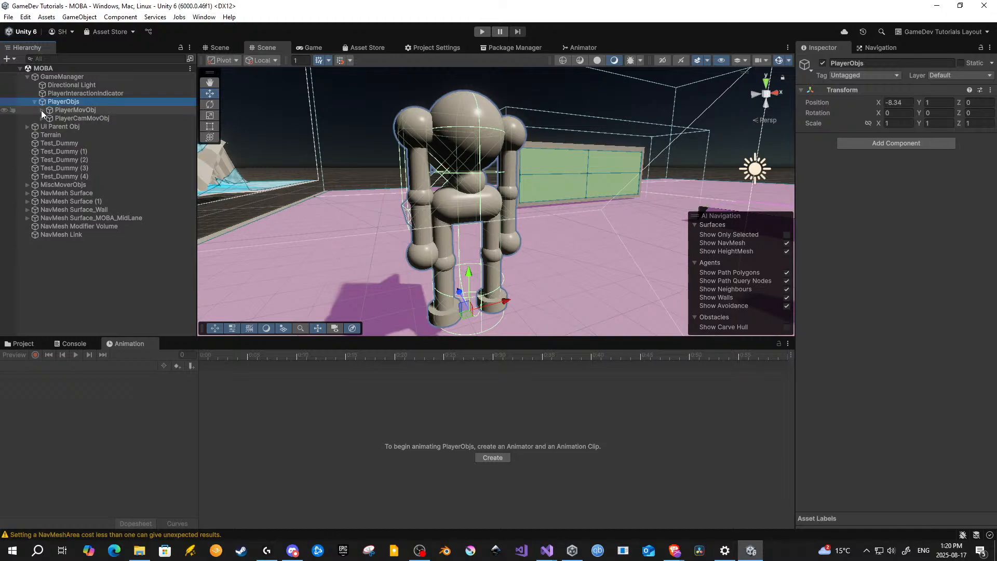
{"action": "left_click", "coordinate": [42, 111]}
{"action": "left_click", "coordinate": [48, 118]}
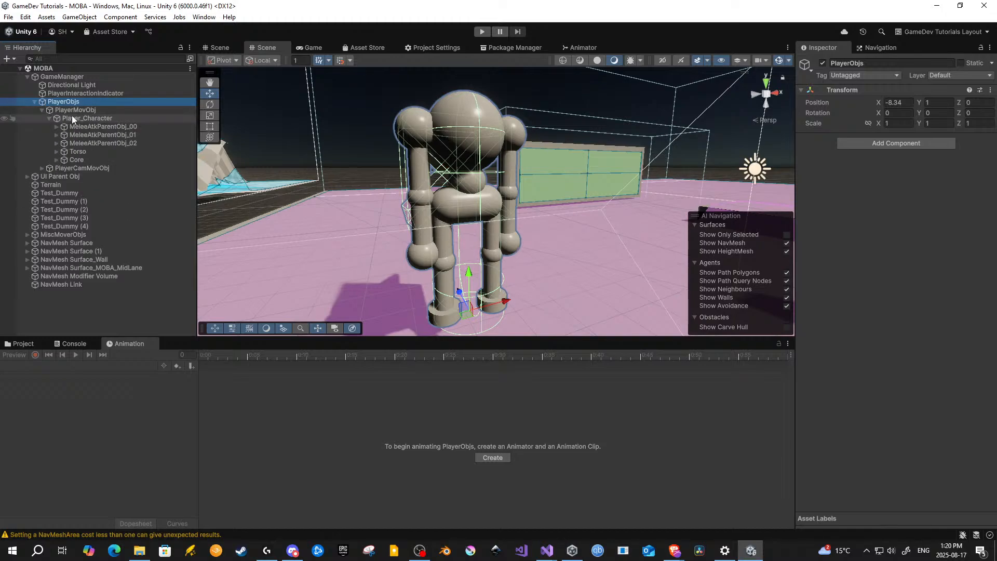
Step: Examine MeleeAtkParentObj_00, MeleeAtkParentObj_01 and MeleeAtkParentObj_02 and their attack volumes in front of the character
{"action": "left_click", "coordinate": [89, 126]}
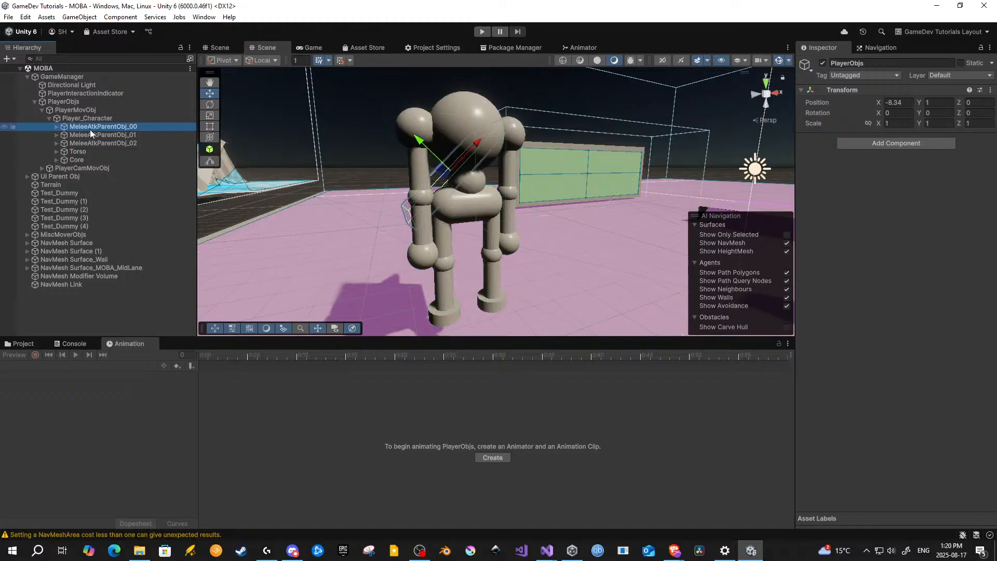
{"action": "key", "text": "f"}
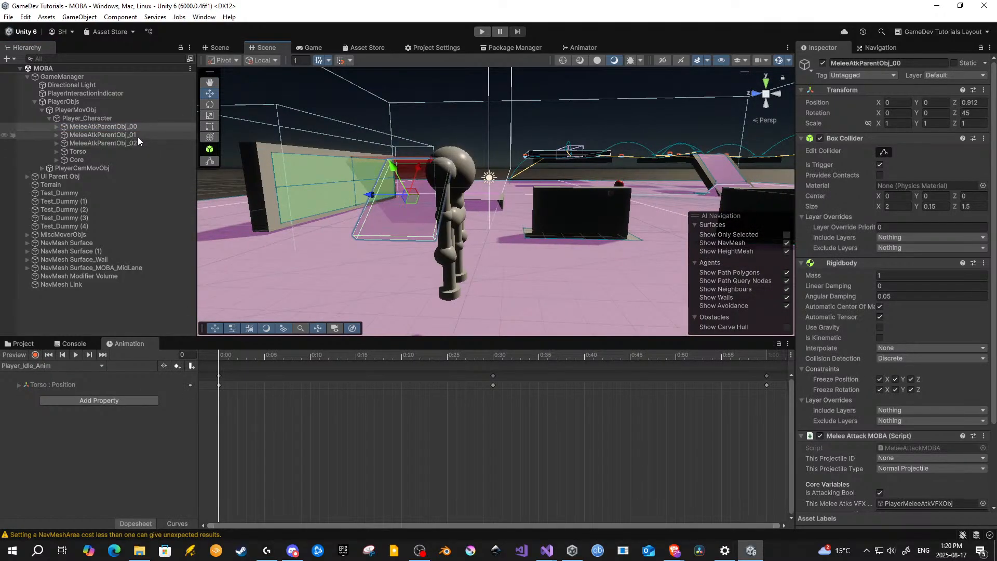
{"action": "left_click", "coordinate": [138, 136]}
{"action": "left_click", "coordinate": [137, 143]}
{"action": "middle_click_drag", "start_coordinate": [443, 195], "coordinate": [469, 178]}
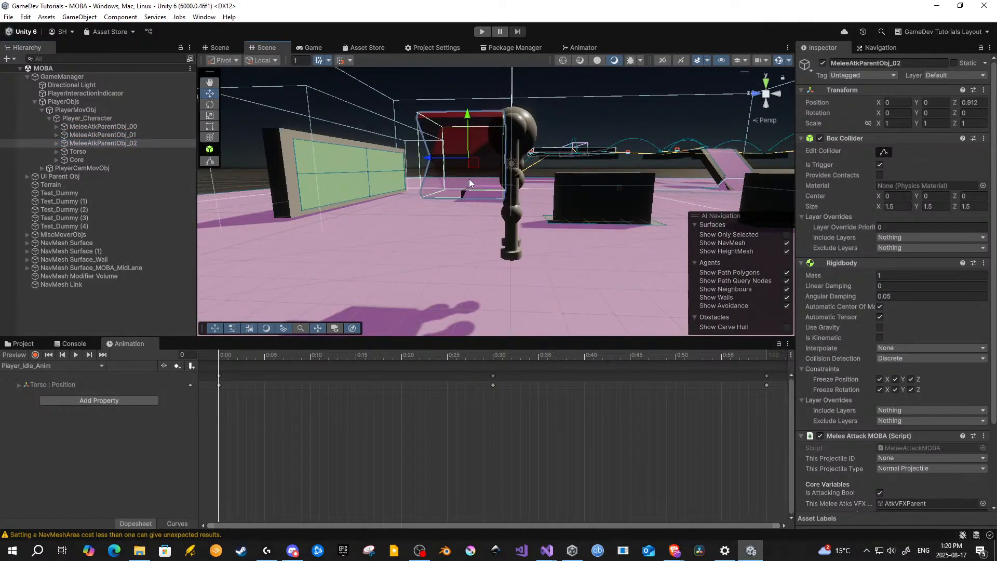
{"action": "scroll", "coordinate": [469, 179], "scroll_direction": "up", "scroll_amount": 4}
{"action": "right_click_drag", "start_coordinate": [486, 173], "coordinate": [459, 182]}
{"action": "middle_click_drag", "start_coordinate": [460, 182], "coordinate": [413, 200]}
{"action": "scroll", "coordinate": [404, 203], "scroll_direction": "down", "scroll_amount": 3}
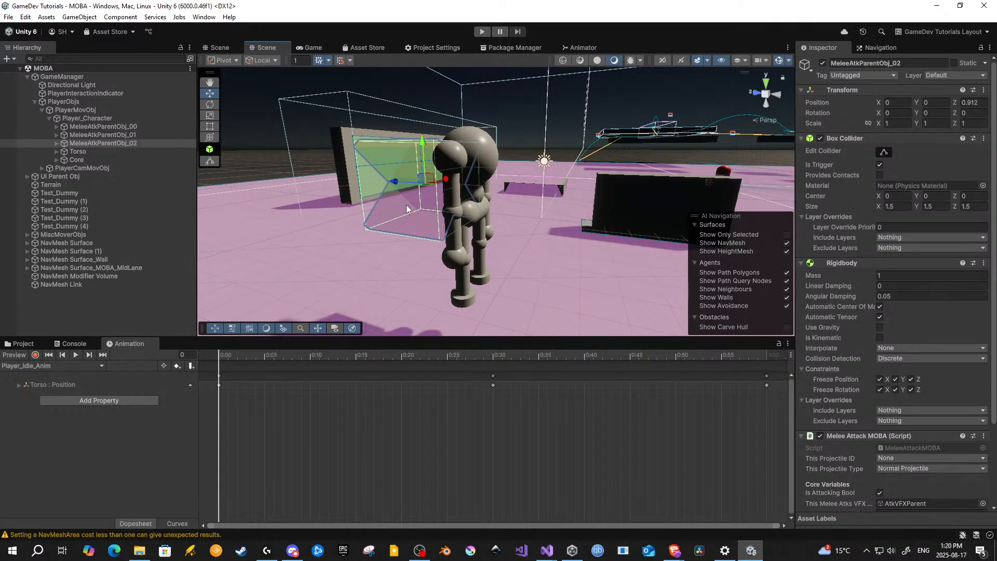
{"action": "middle_click_drag", "start_coordinate": [407, 209], "coordinate": [385, 202]}
Step: Expand the Torso object's left and right arm chains, from Left_Shoulder and Right_Shoulder down to both hands
{"action": "left_click", "coordinate": [138, 152]}
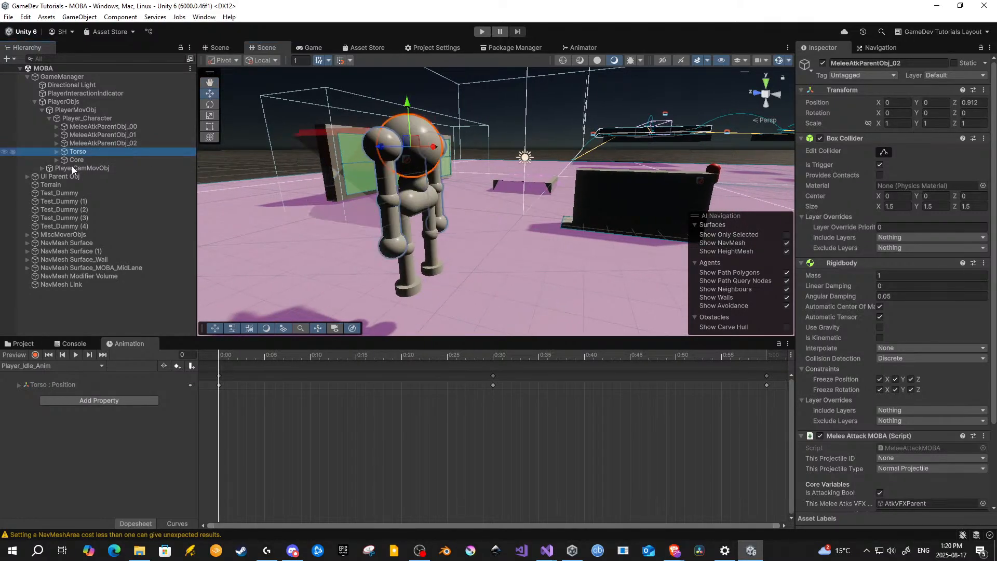
{"action": "left_click", "coordinate": [56, 151]}
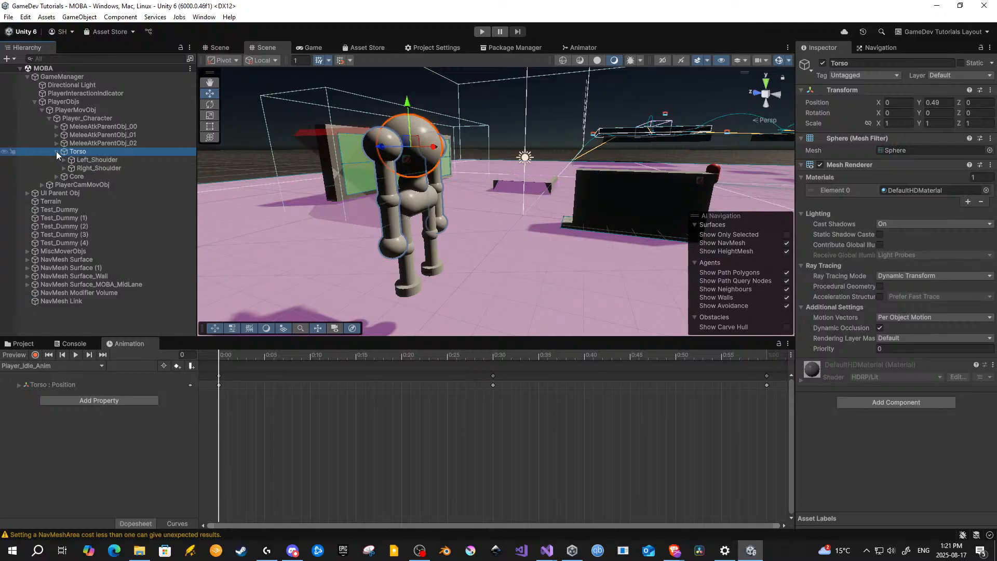
{"action": "left_click", "coordinate": [85, 161]}
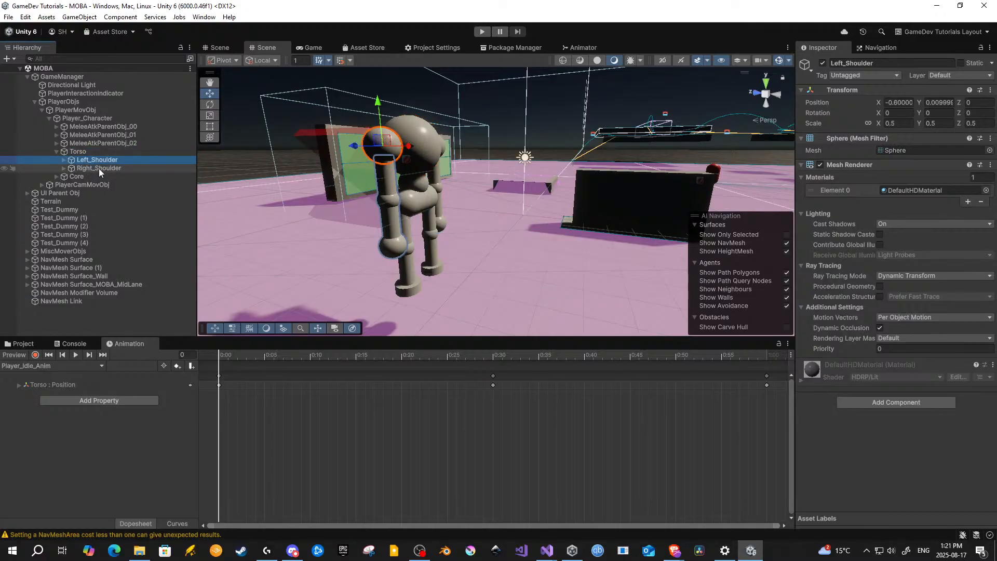
{"action": "left_click", "coordinate": [99, 169]}
{"action": "left_click", "coordinate": [63, 168]}
{"action": "left_click", "coordinate": [64, 160]}
{"action": "left_click", "coordinate": [71, 167]}
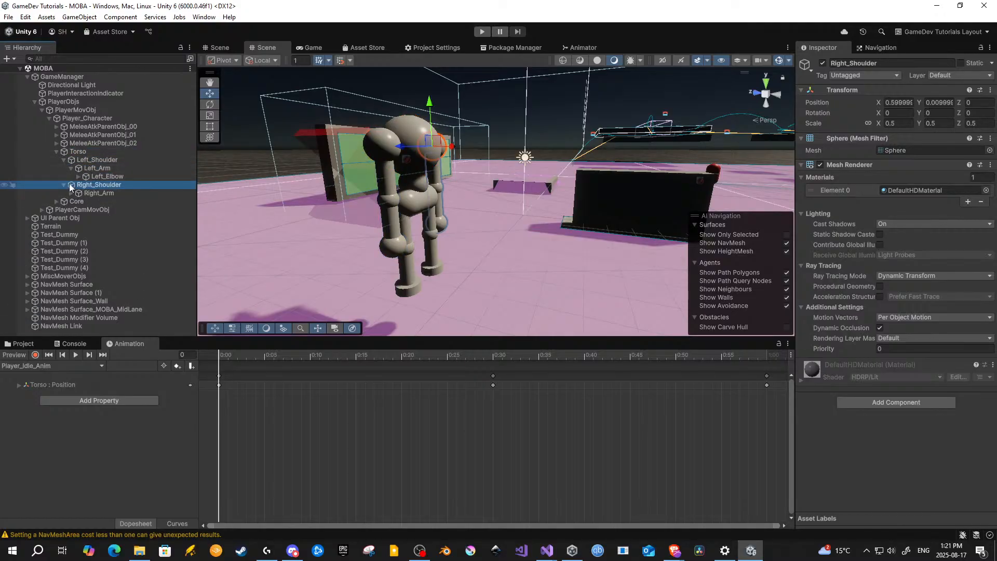
{"action": "left_click", "coordinate": [71, 193]}
{"action": "left_click", "coordinate": [78, 201]}
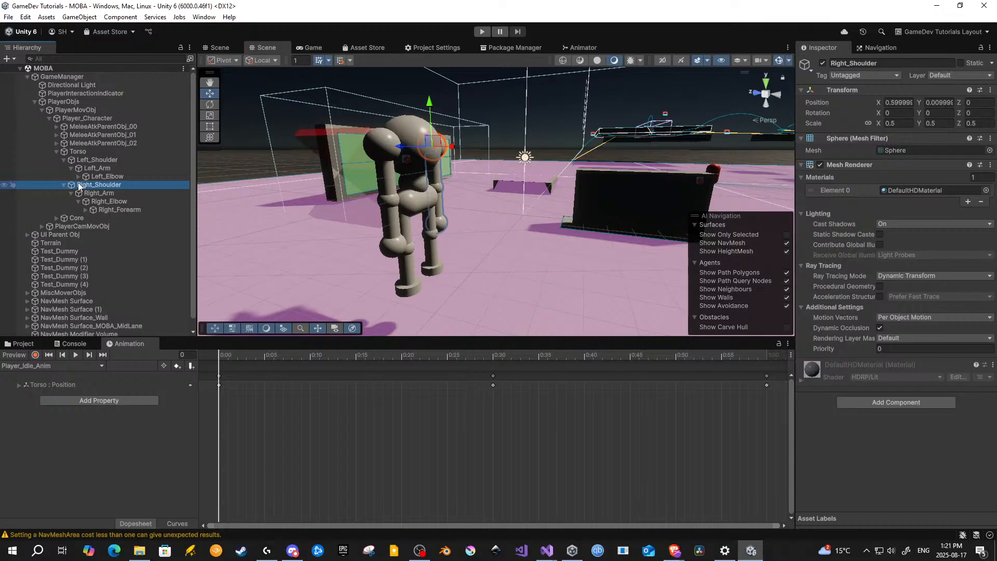
{"action": "left_click", "coordinate": [78, 177]}
{"action": "left_click", "coordinate": [86, 185]}
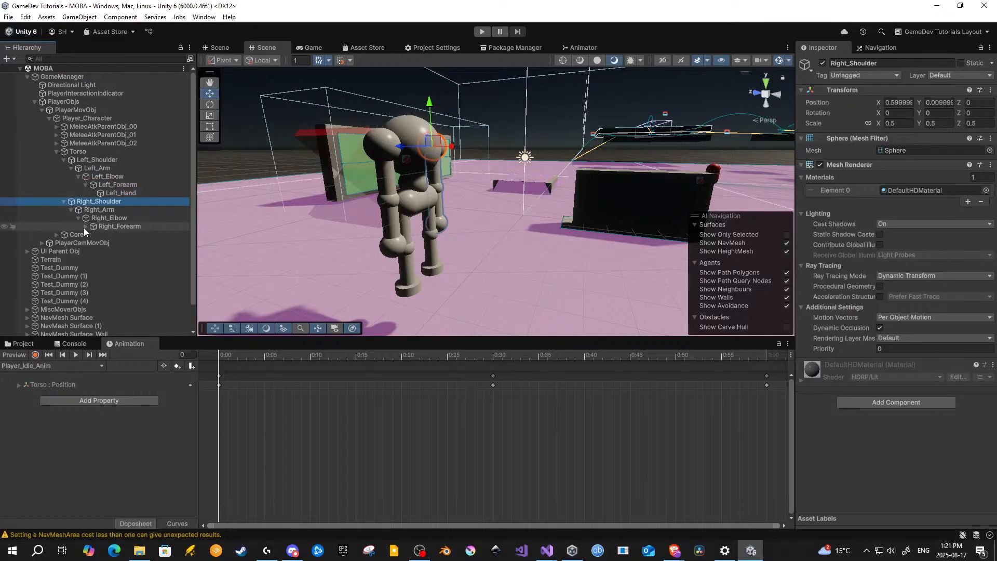
{"action": "left_click", "coordinate": [86, 226]}
Step: Expand the Core and Hips objects and both leg chains, from Left_Hip and Right_Hip down to Left_Foot and Right_Foot
{"action": "left_click", "coordinate": [57, 242]}
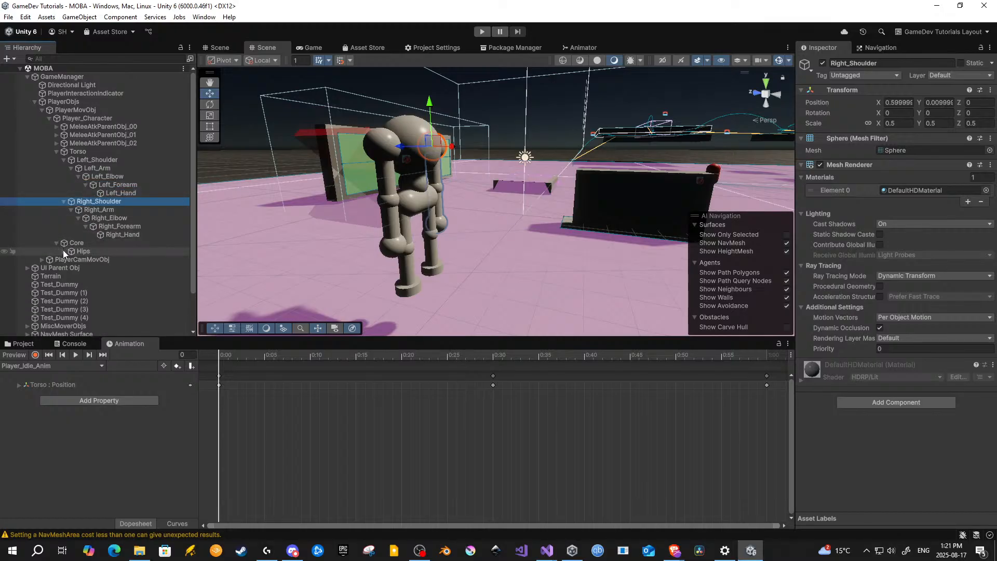
{"action": "left_click", "coordinate": [64, 251]}
{"action": "left_click", "coordinate": [71, 259]}
{"action": "left_click", "coordinate": [86, 276]}
{"action": "scroll", "coordinate": [83, 245], "scroll_direction": "down", "scroll_amount": 3}
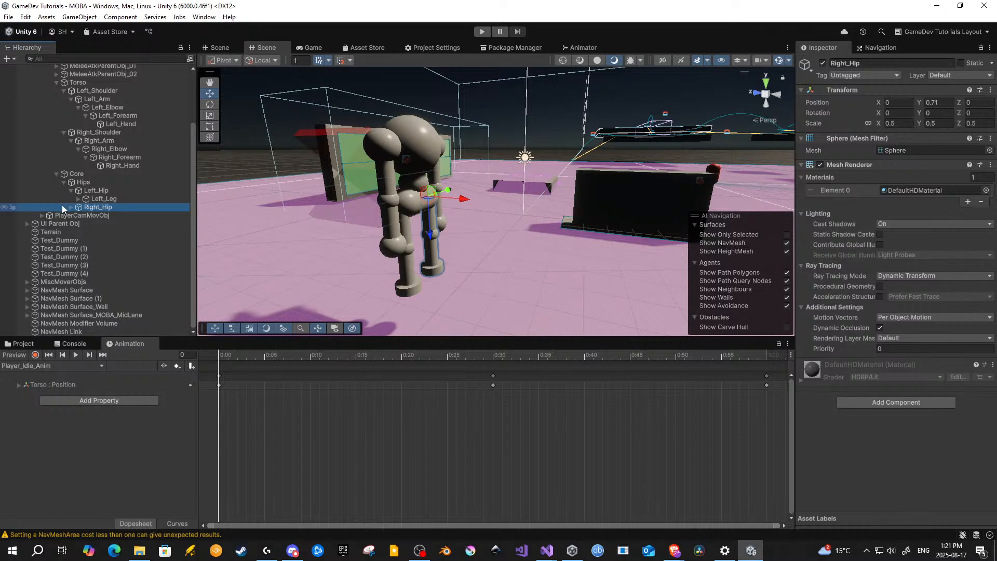
{"action": "left_click", "coordinate": [71, 208]}
{"action": "left_click", "coordinate": [78, 200]}
{"action": "left_click", "coordinate": [79, 224]}
{"action": "left_click", "coordinate": [86, 207]}
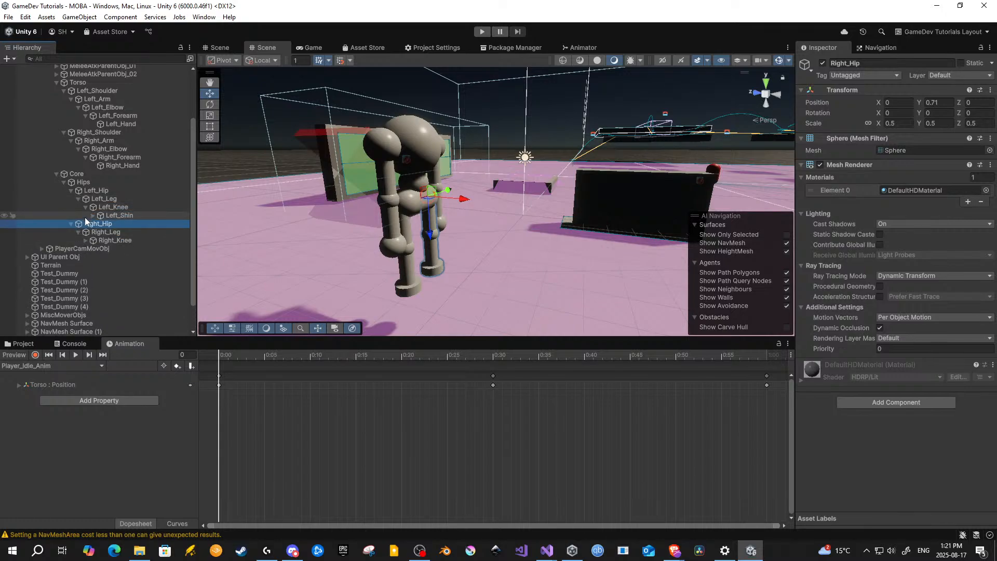
{"action": "left_click", "coordinate": [93, 215]}
{"action": "left_click", "coordinate": [86, 248]}
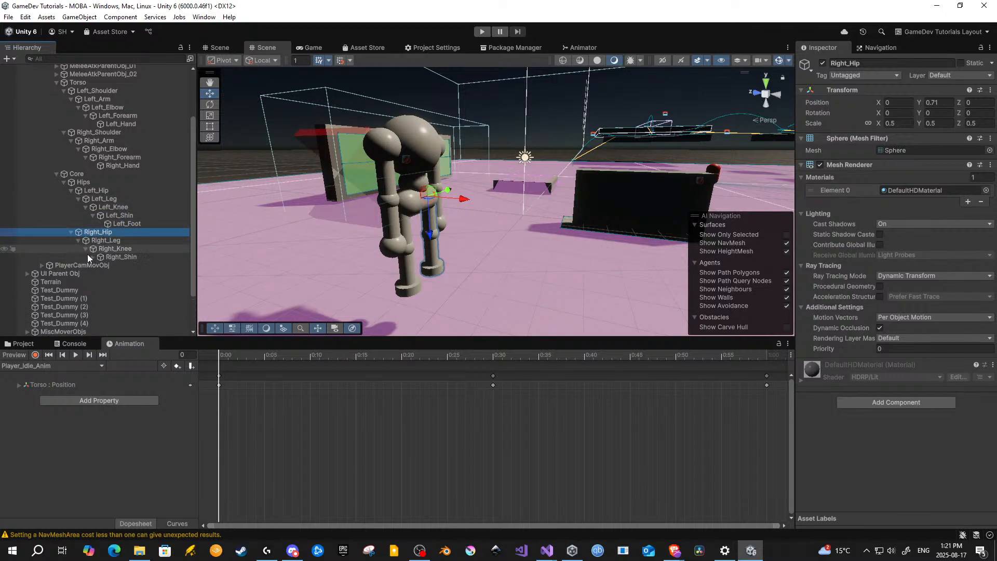
{"action": "left_click", "coordinate": [93, 256]}
Step: Step through the Torso and its arm parts one by one, from Left_Shoulder to Right_Hand, to see each highlighted on the model
{"action": "scroll", "coordinate": [105, 126], "scroll_direction": "up", "scroll_amount": 2}
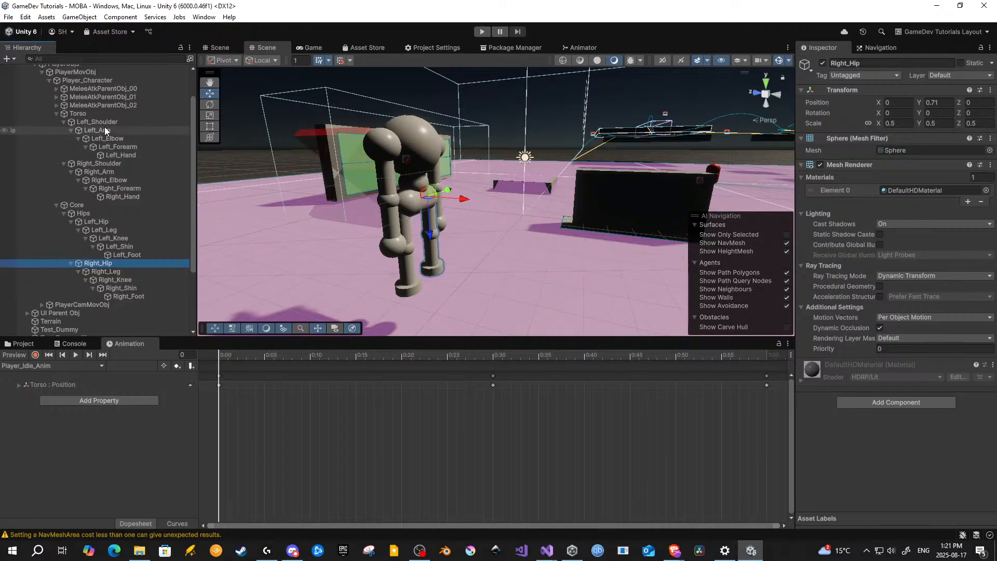
{"action": "left_click", "coordinate": [105, 113]}
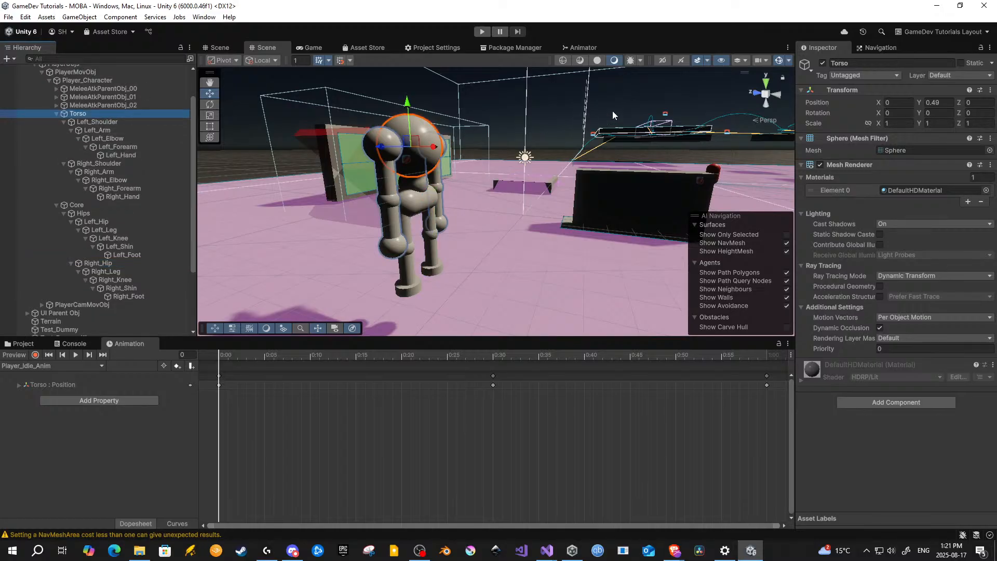
{"action": "key", "text": "Down"}
{"action": "key", "text": "Down"}
{"action": "key", "text": "Down"}
{"action": "key", "text": "Down"}
{"action": "key", "text": "Down"}
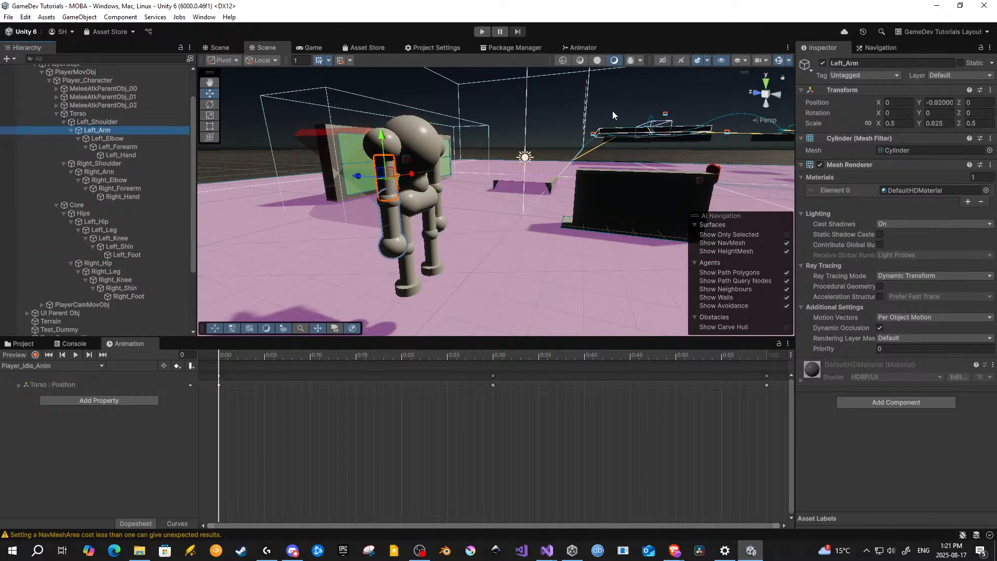
{"action": "key", "text": "Down"}
{"action": "key", "text": "Down"}
{"action": "key", "text": "Down"}
{"action": "key", "text": "Down"}
{"action": "key", "text": "Down"}
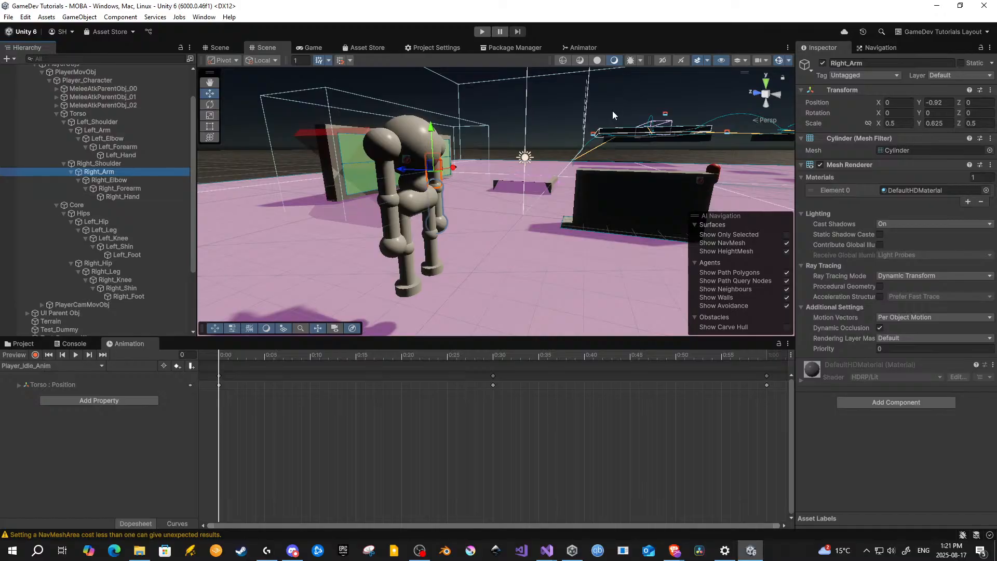
{"action": "key", "text": "Down"}
{"action": "key", "text": "Down"}
{"action": "key", "text": "Down"}
Step: Step through the lower-body parts one by one, from Core and Hips through both legs to Right_Foot
{"action": "key", "text": "Down"}
{"action": "key", "text": "Down"}
{"action": "key", "text": "Down"}
{"action": "key", "text": "Down"}
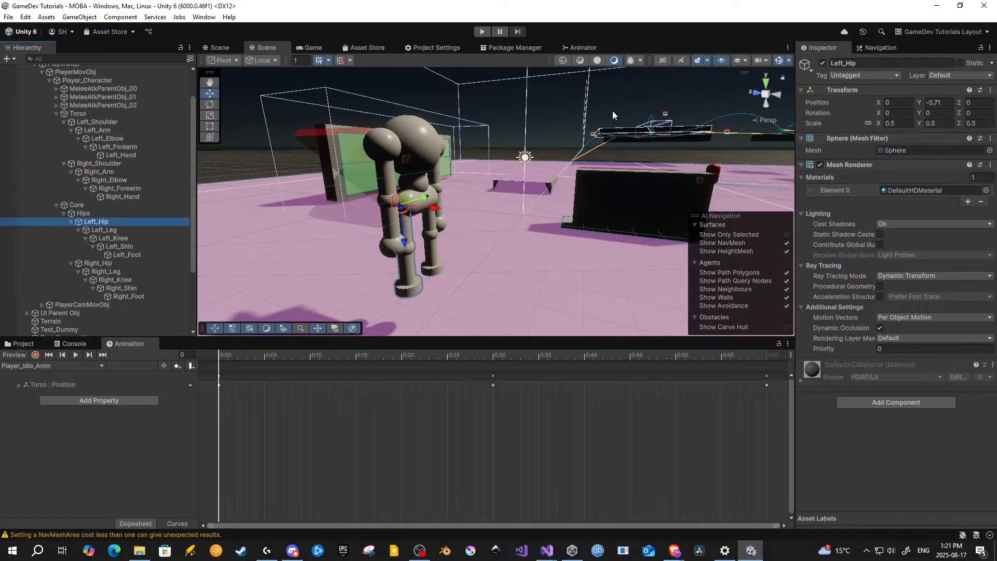
{"action": "key", "text": "Down"}
{"action": "key", "text": "Down"}
{"action": "key", "text": "Down"}
{"action": "key", "text": "Down"}
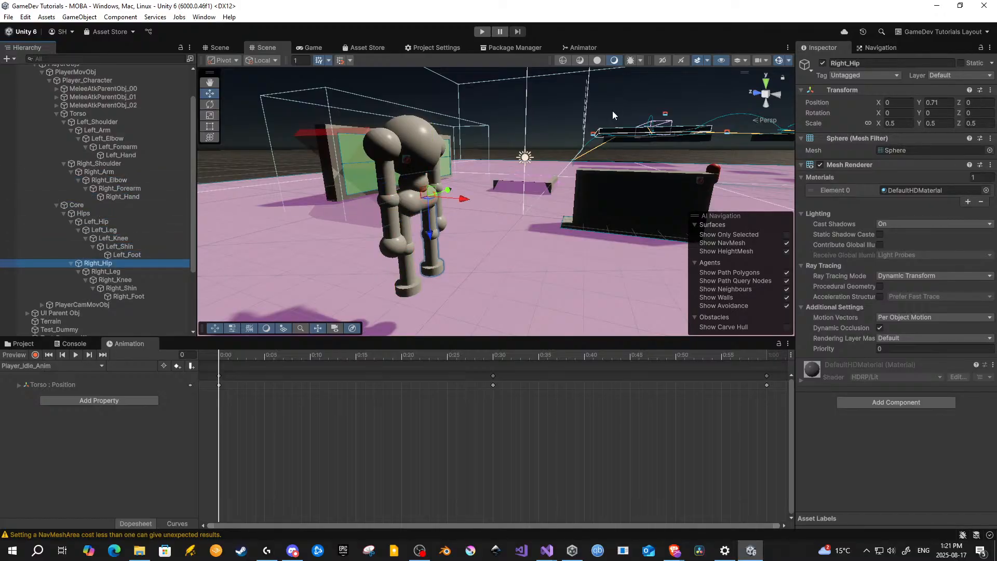
{"action": "key", "text": "Down"}
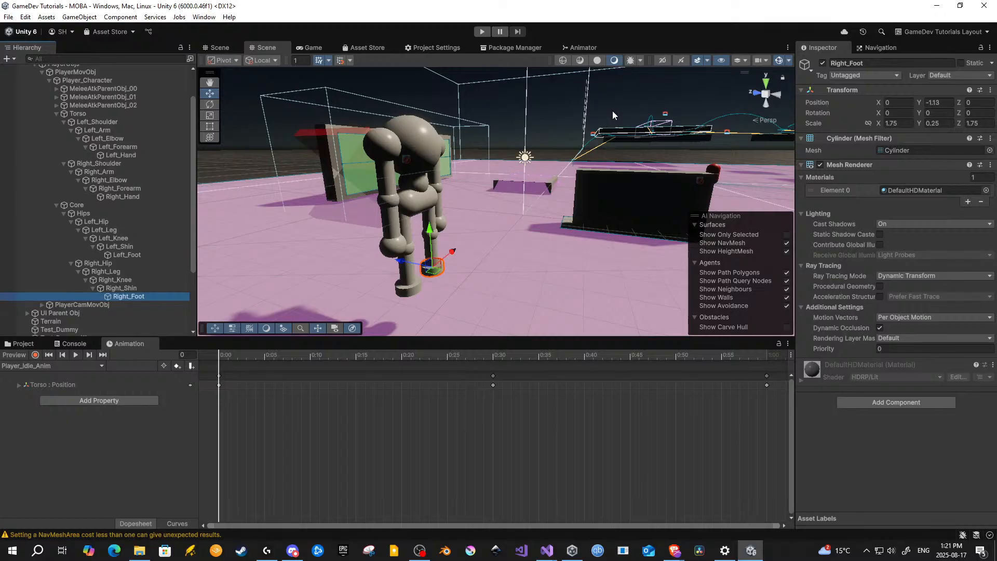
Step: Inspect PlayerMovObj's Nav Mesh Agent and Animator components, and examine the character model in the scene from several angles
{"action": "left_click", "coordinate": [90, 72]}
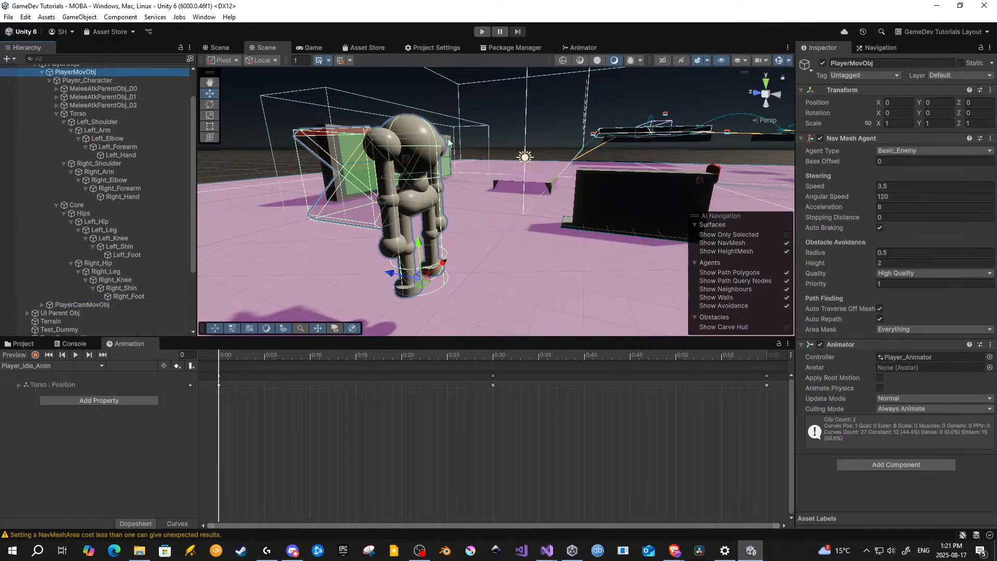
{"action": "left_click", "coordinate": [431, 86]}
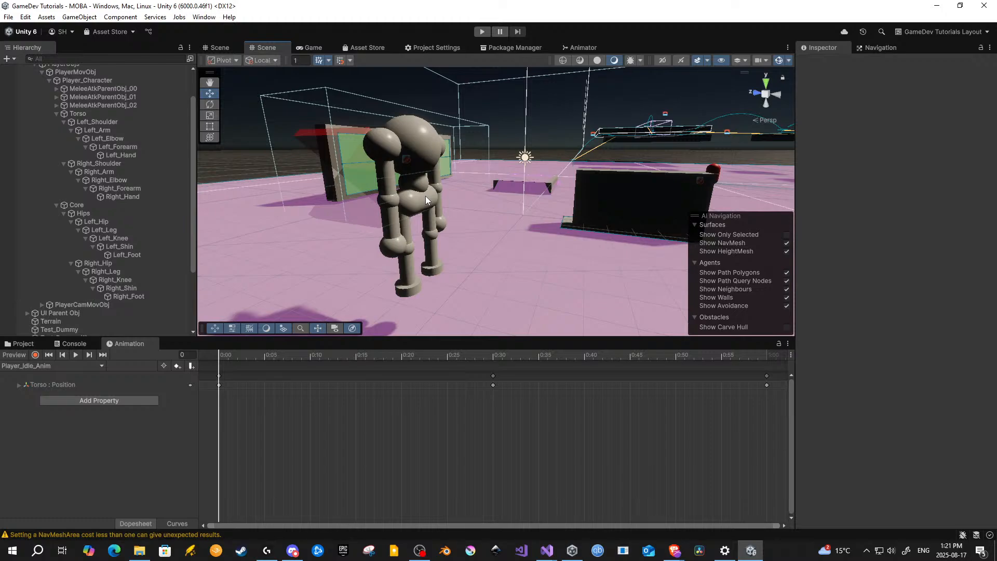
{"action": "middle_click_drag", "start_coordinate": [446, 172], "coordinate": [441, 216]}
{"action": "right_click_drag", "start_coordinate": [442, 212], "coordinate": [335, 228]}
{"action": "middle_click_drag", "start_coordinate": [457, 224], "coordinate": [423, 216]}
{"action": "scroll", "coordinate": [424, 187], "scroll_direction": "up", "scroll_amount": 6}
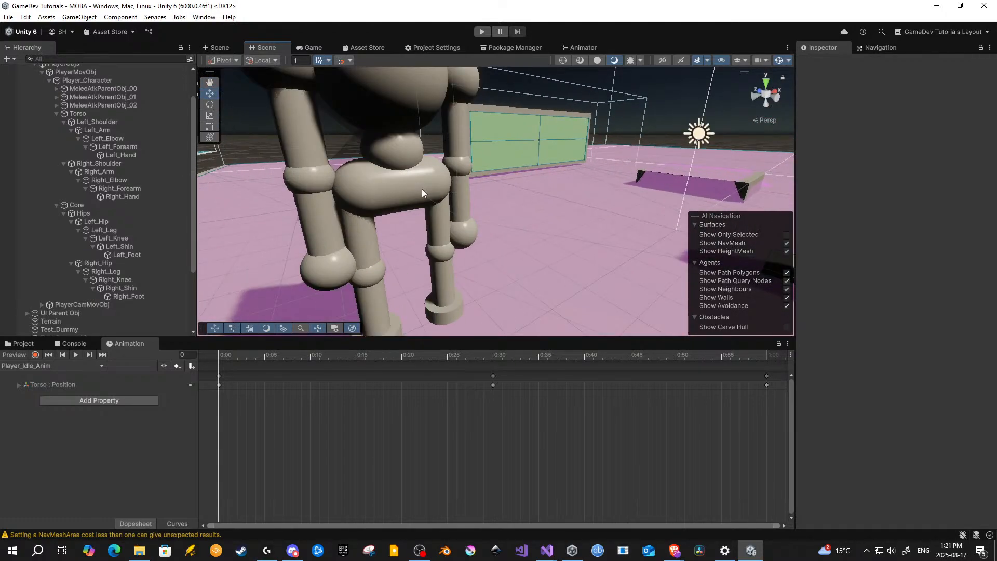
{"action": "scroll", "coordinate": [422, 190], "scroll_direction": "down", "scroll_amount": 4}
{"action": "right_click_drag", "start_coordinate": [491, 201], "coordinate": [430, 194]}
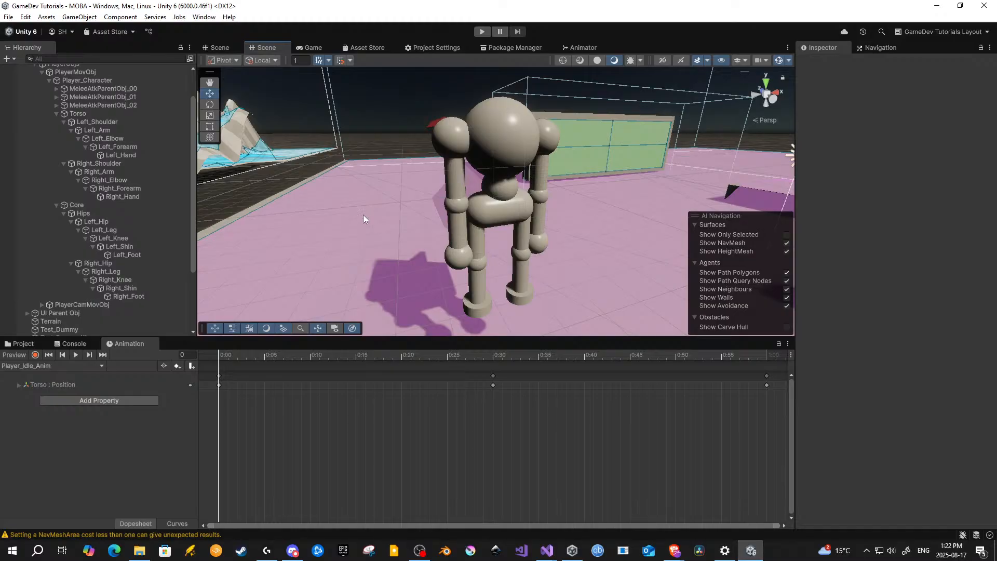
{"action": "middle_click_drag", "start_coordinate": [361, 216], "coordinate": [347, 203]}
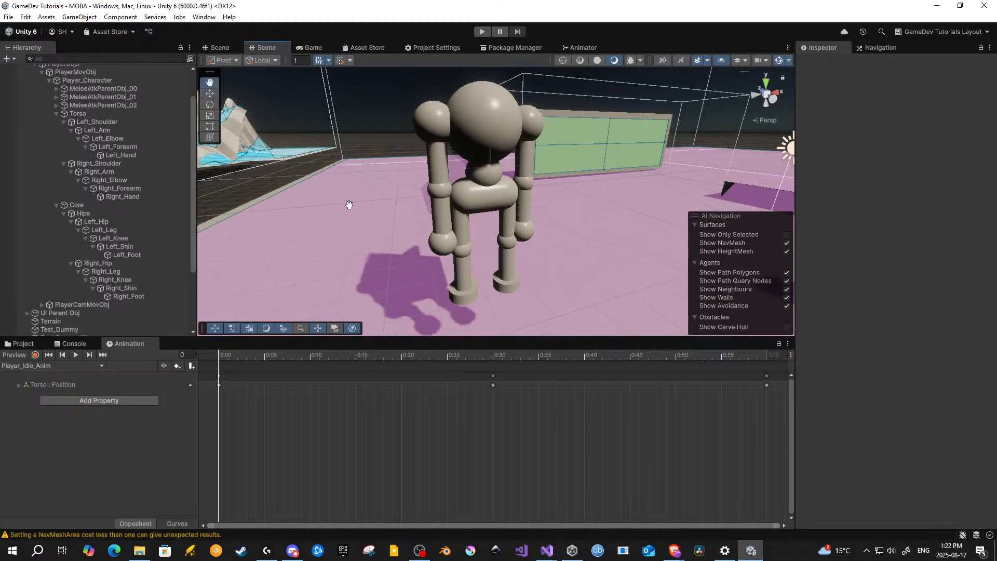
{"action": "right_click_drag", "start_coordinate": [348, 203], "coordinate": [500, 222]}
{"action": "middle_click_drag", "start_coordinate": [322, 190], "coordinate": [375, 216]}
{"action": "scroll", "coordinate": [375, 216], "scroll_direction": "down", "scroll_amount": 3}
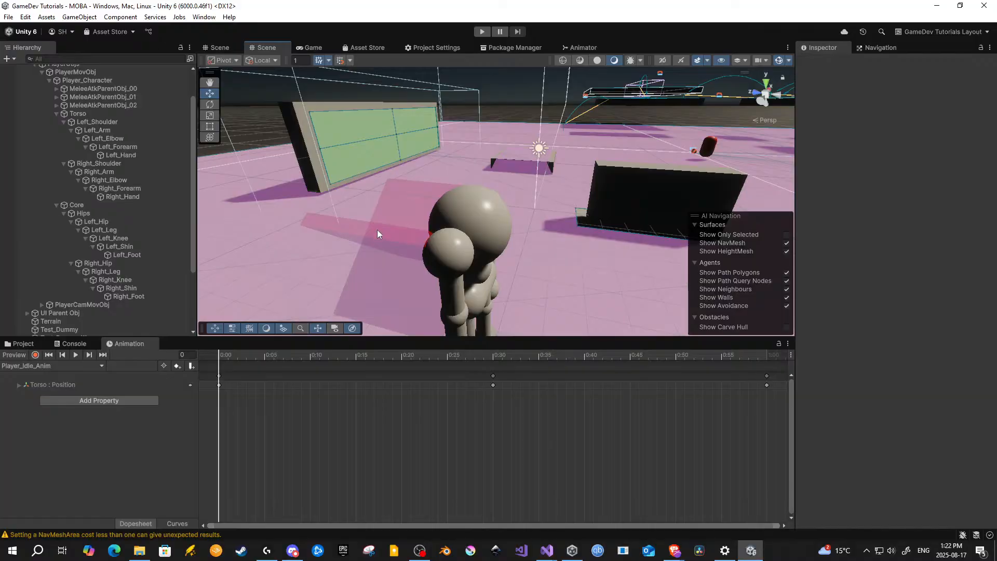
{"action": "right_click_drag", "start_coordinate": [377, 230], "coordinate": [411, 176]}
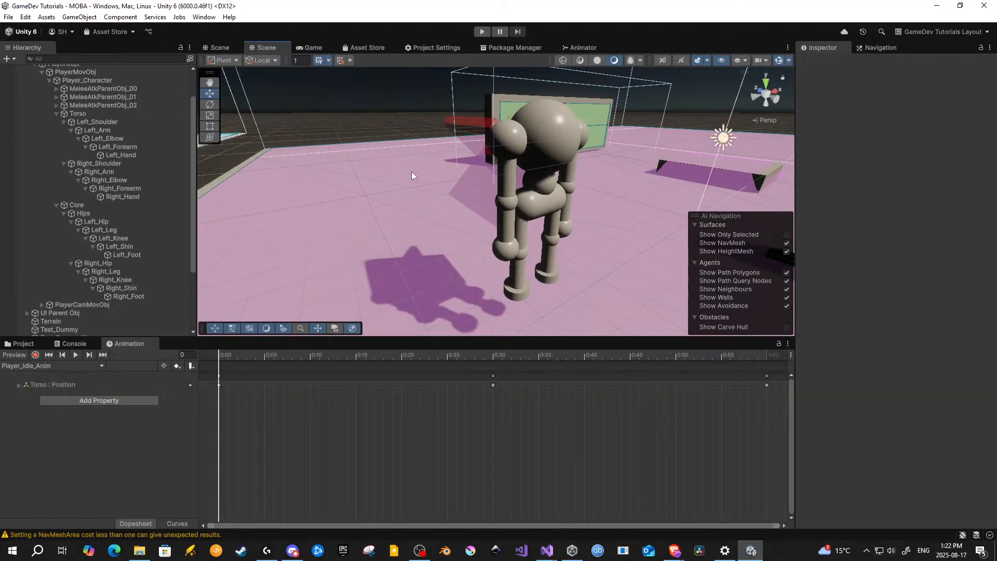
{"action": "right_click_drag", "start_coordinate": [478, 250], "coordinate": [431, 226]}
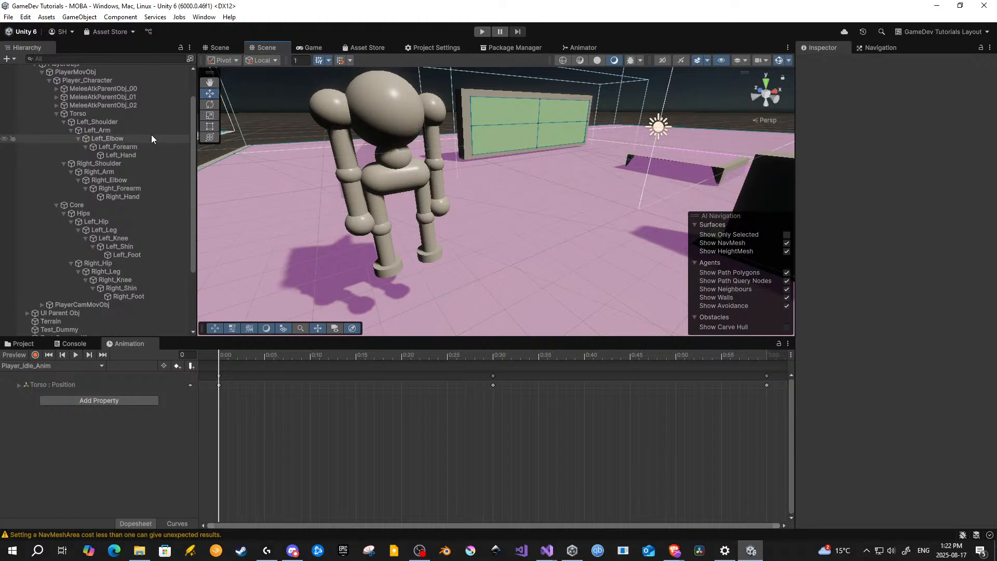
Step: Move the Main Camera under PlayerCamMovObj closer to the character, to position Y 8.25 and Z -8.25
{"action": "scroll", "coordinate": [151, 136], "scroll_direction": "down", "scroll_amount": 1}
{"action": "left_click", "coordinate": [42, 281]}
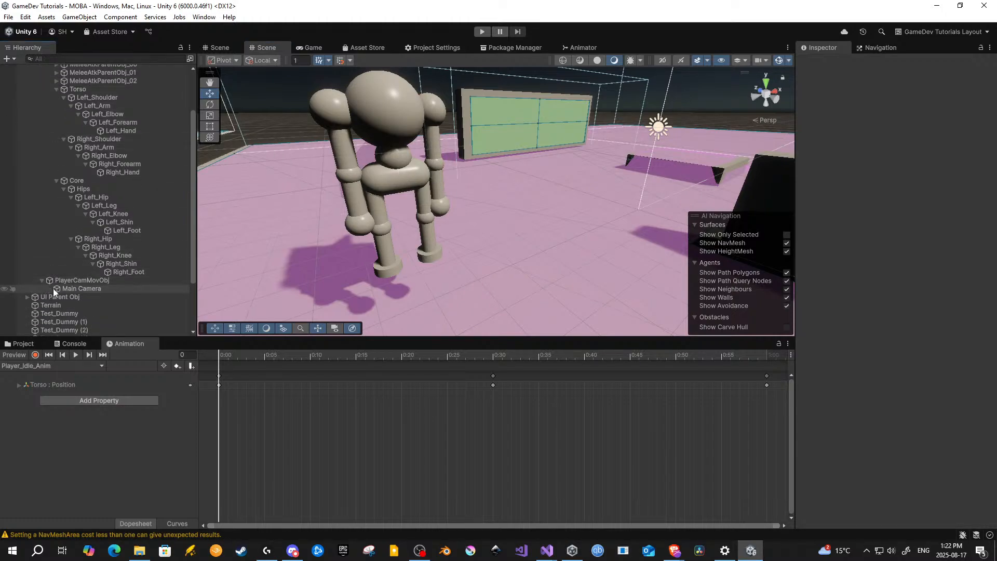
{"action": "left_click", "coordinate": [62, 288]}
{"action": "key", "text": "f"}
{"action": "scroll", "coordinate": [505, 214], "scroll_direction": "down", "scroll_amount": 6}
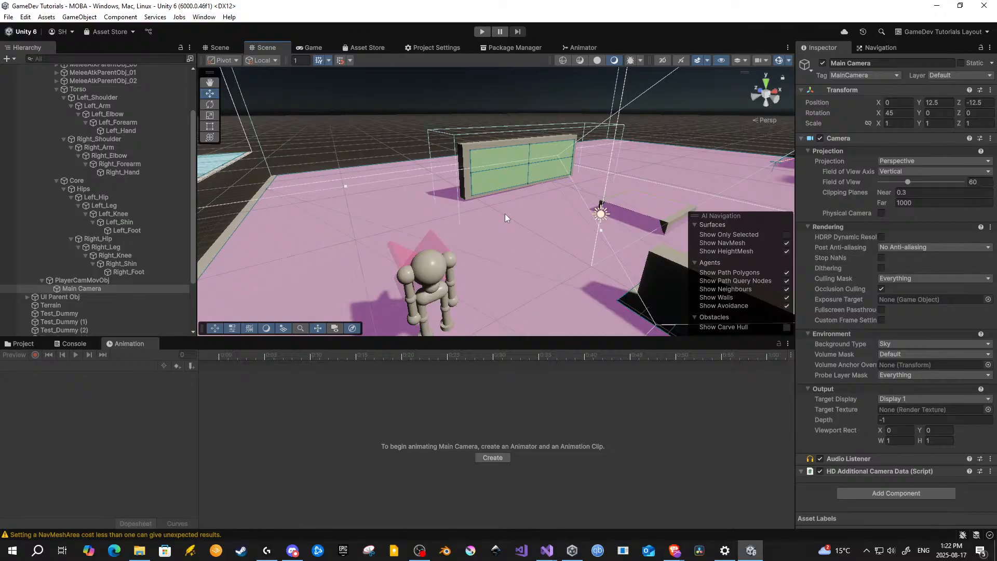
{"action": "right_click_drag", "start_coordinate": [503, 212], "coordinate": [468, 223]}
{"action": "scroll", "coordinate": [469, 223], "scroll_direction": "down", "scroll_amount": 1}
{"action": "middle_click_drag", "start_coordinate": [469, 224], "coordinate": [501, 198]}
{"action": "scroll", "coordinate": [501, 198], "scroll_direction": "down", "scroll_amount": 1}
{"action": "left_click_drag", "start_coordinate": [555, 130], "coordinate": [482, 178]}
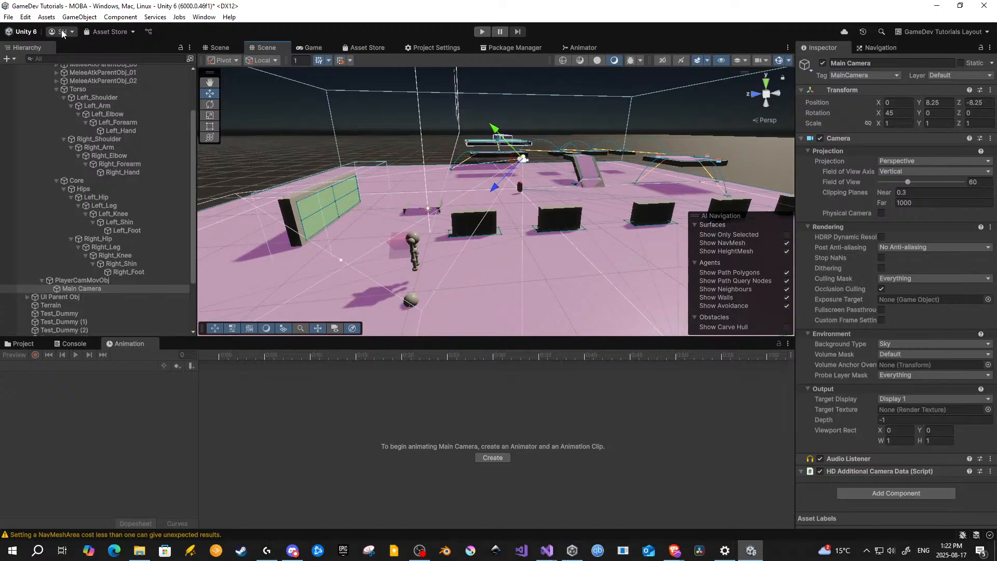
Step: Save the scene and the project
{"action": "left_click", "coordinate": [8, 17]}
{"action": "left_click", "coordinate": [30, 66]}
{"action": "left_click", "coordinate": [8, 17]}
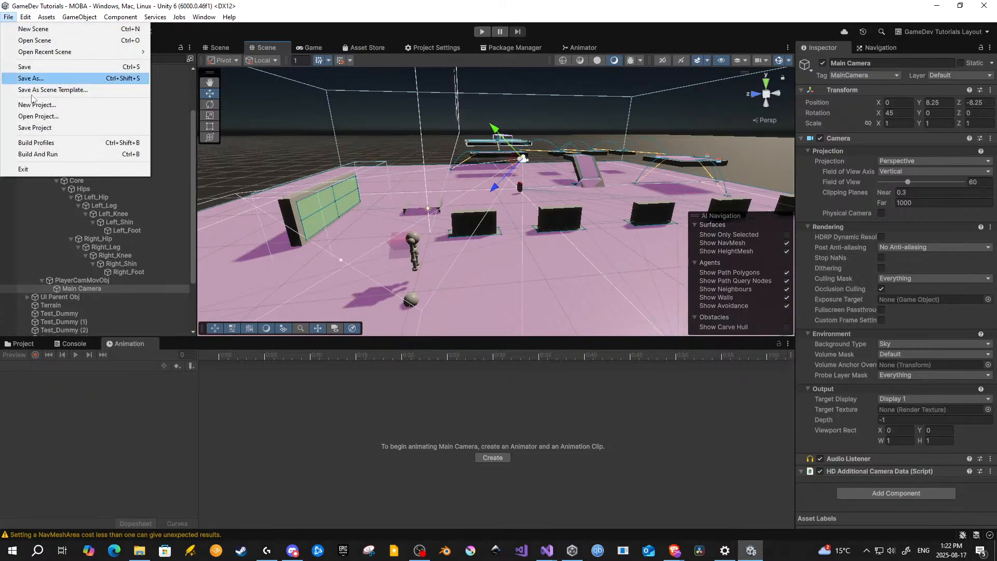
{"action": "left_click", "coordinate": [34, 127]}
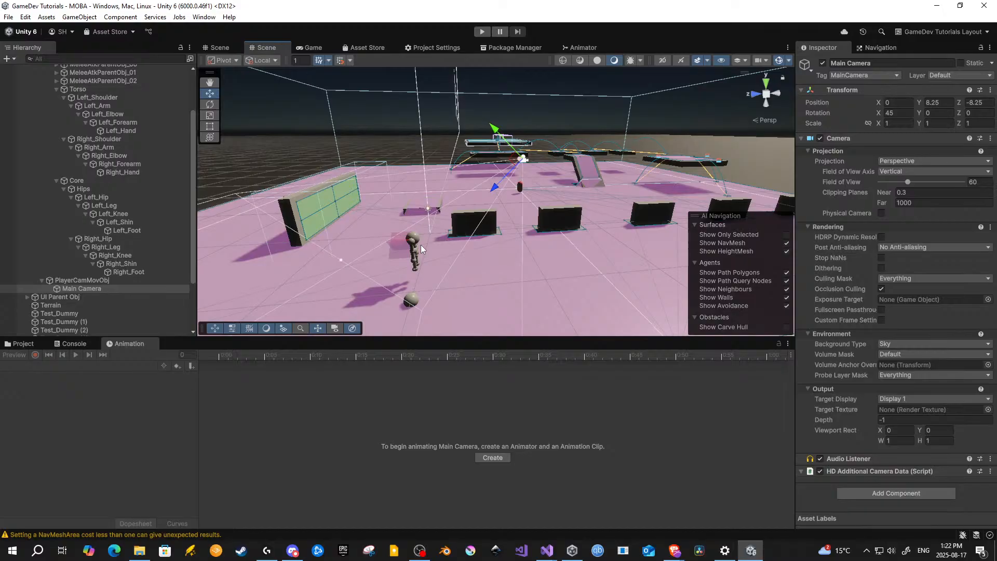
Step: Inspect the GameManager's Player Manager MOBA script, including its movement and combat variables
{"action": "scroll", "coordinate": [93, 100], "scroll_direction": "up", "scroll_amount": 3}
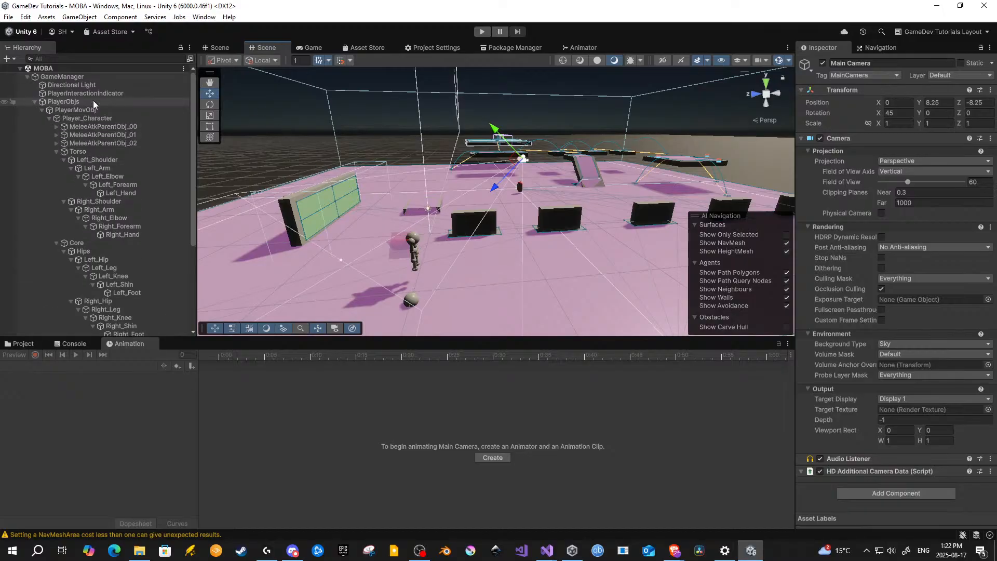
{"action": "left_click", "coordinate": [85, 75]}
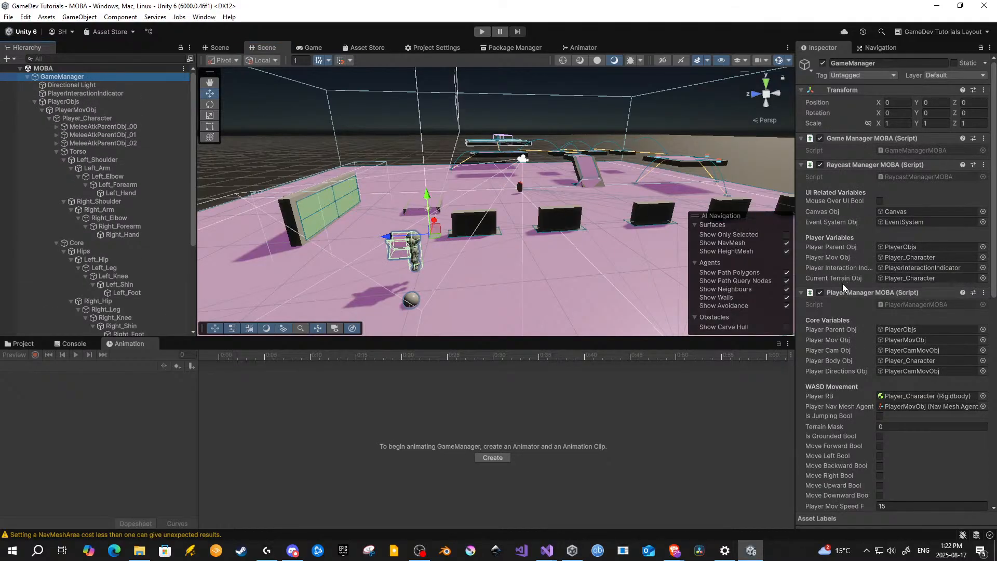
{"action": "scroll", "coordinate": [846, 288], "scroll_direction": "down", "scroll_amount": 3}
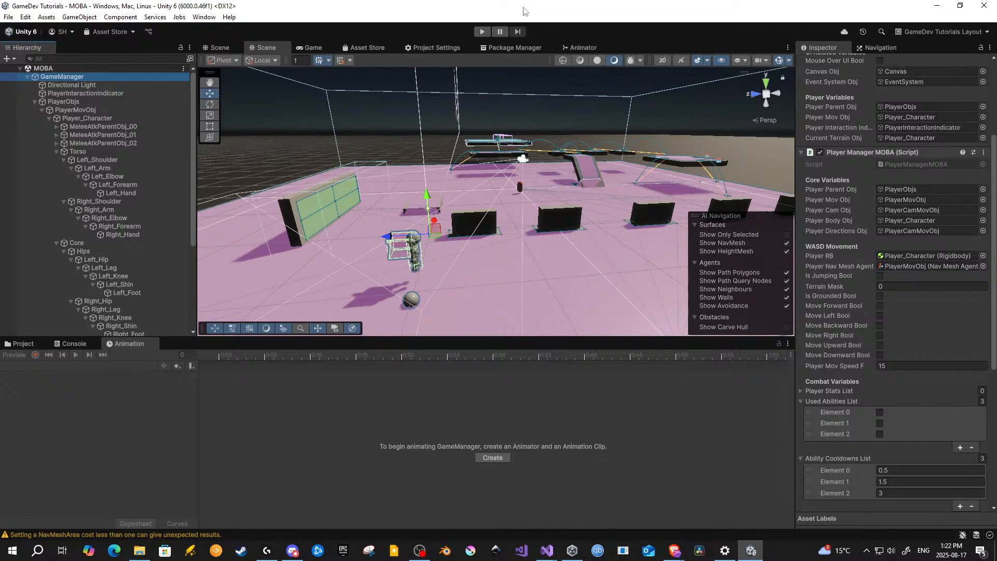
Step: Run the game and trigger the player's melee attack in different directions while viewing the Used Abilities List
{"action": "left_click", "coordinate": [481, 32]}
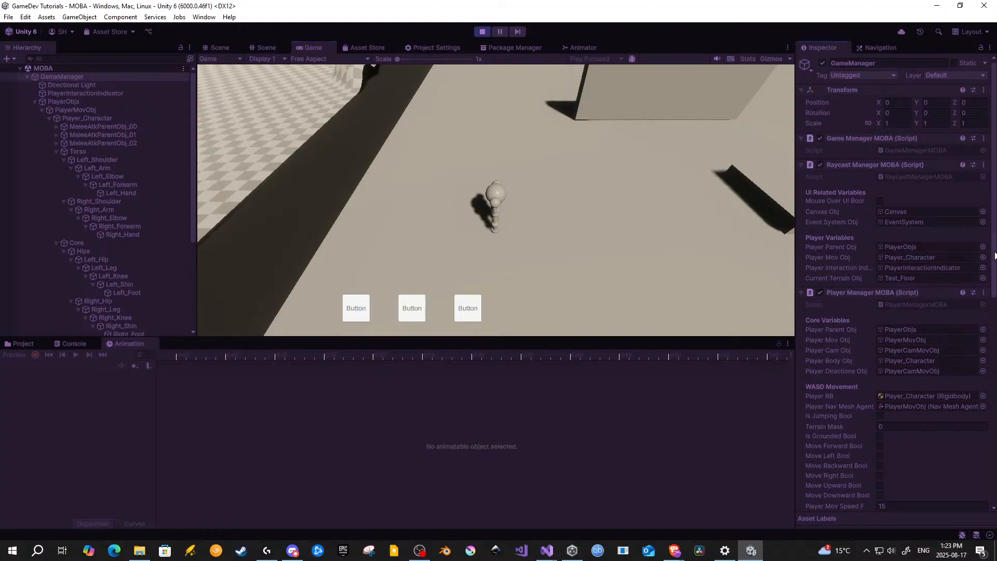
{"action": "scroll", "coordinate": [992, 252], "scroll_direction": "down", "scroll_amount": 3}
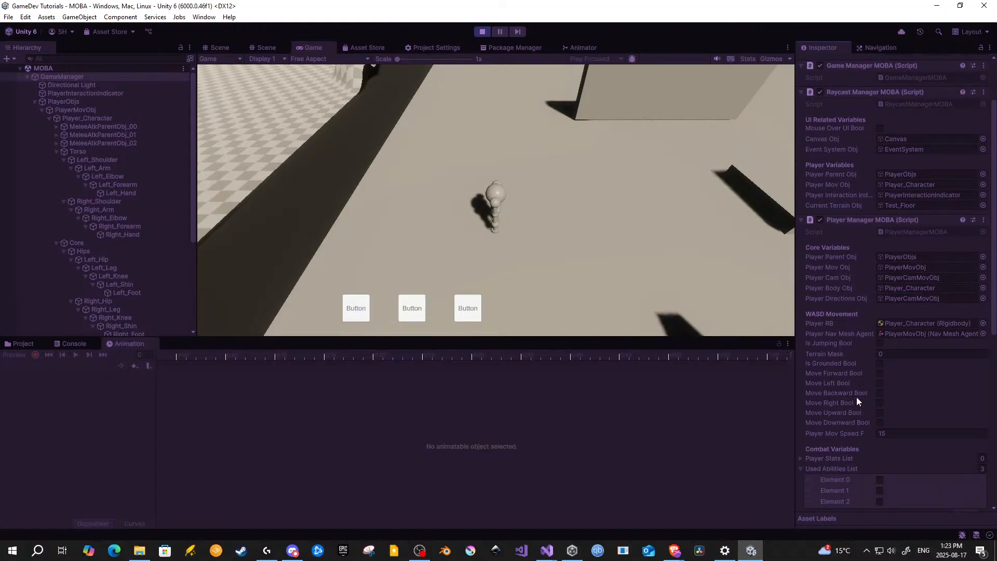
{"action": "left_click", "coordinate": [516, 196]}
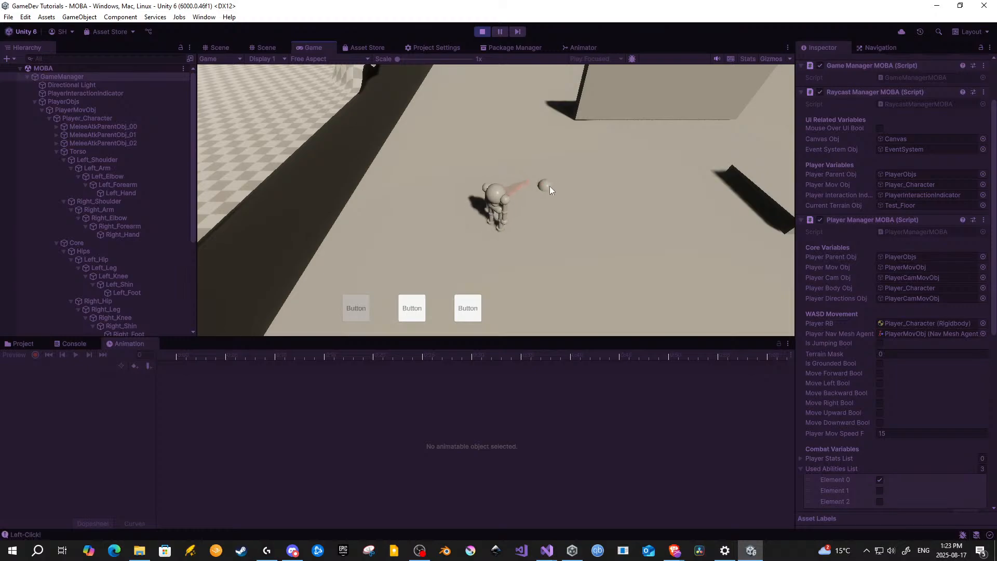
{"action": "left_click", "coordinate": [539, 263]}
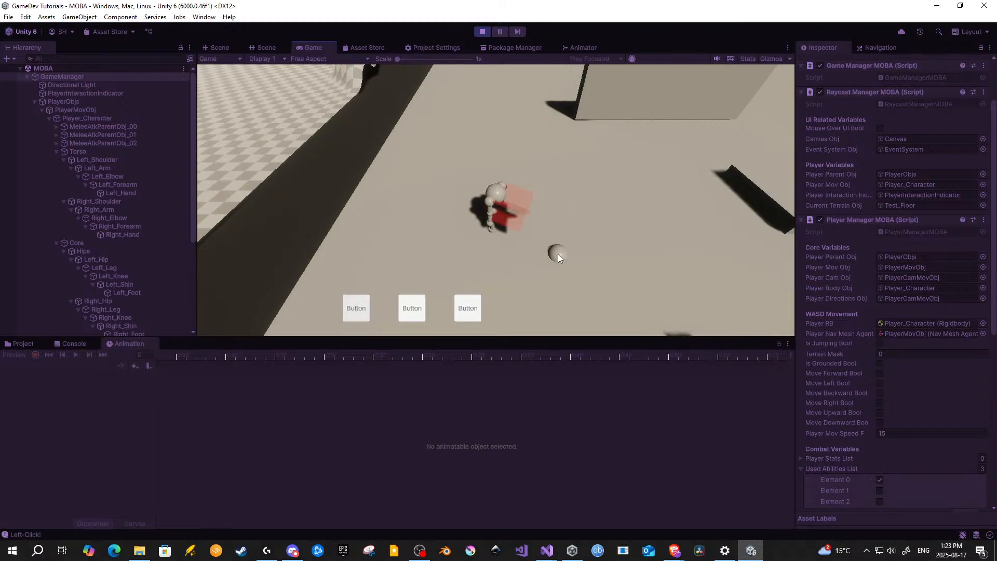
{"action": "left_click", "coordinate": [555, 254]}
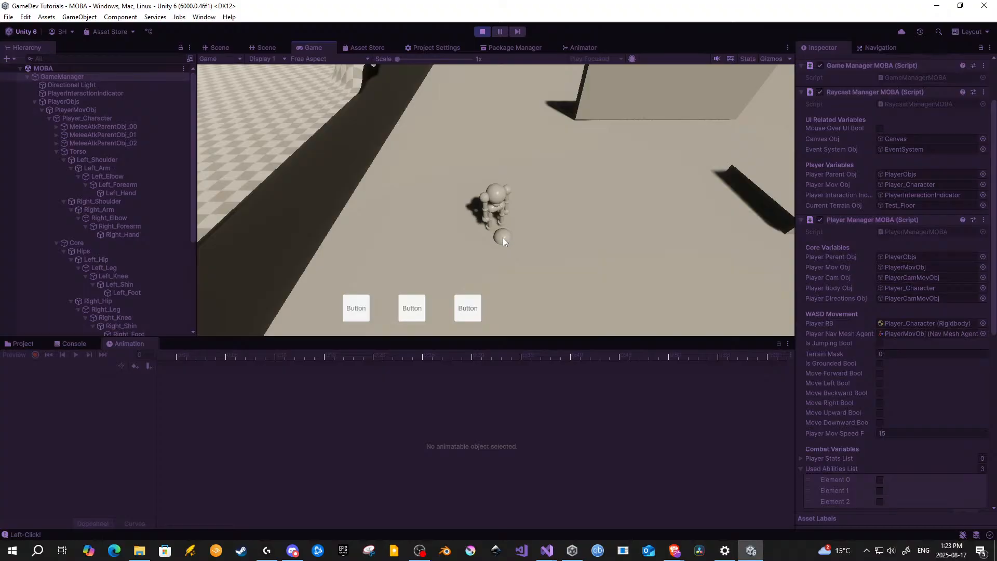
Step: Test the character's movement across the floor in the running game, moving backward and left
{"action": "key", "text": "s"}
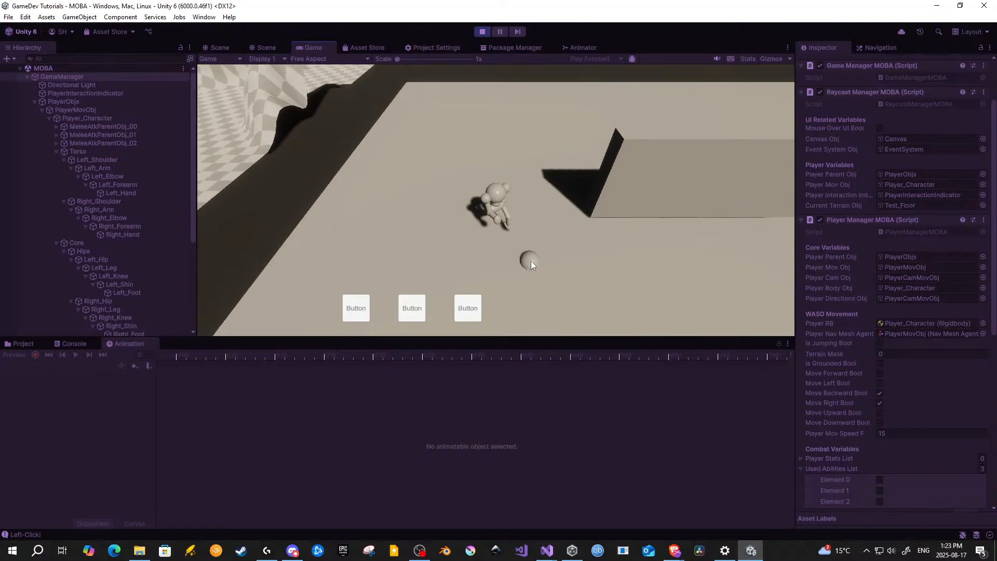
{"action": "key", "text": "a"}
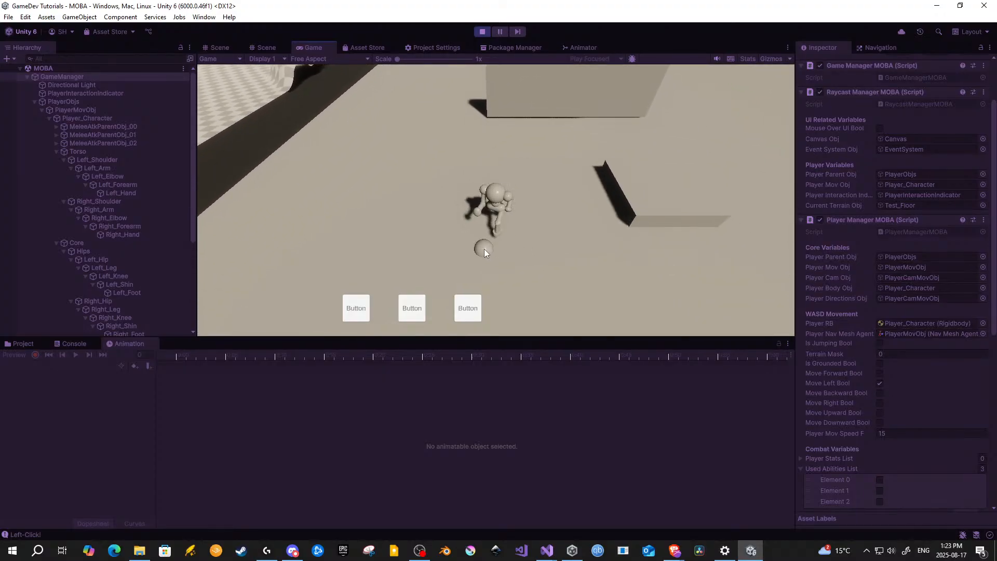
{"action": "key", "text": "a"}
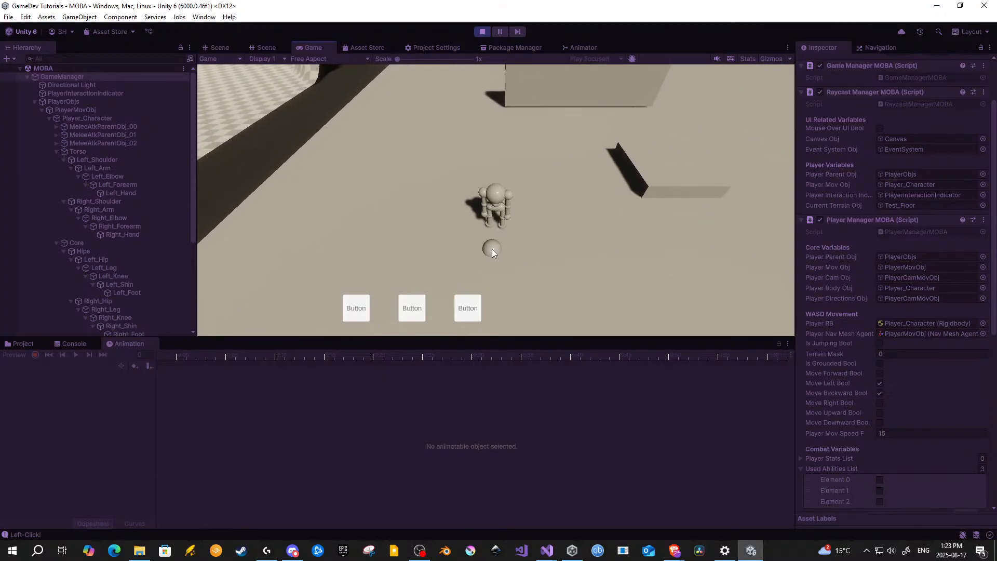
Step: Walk the character forward, backward, left and right around the floor in the running game, and stop the game
{"action": "key", "text": "w"}
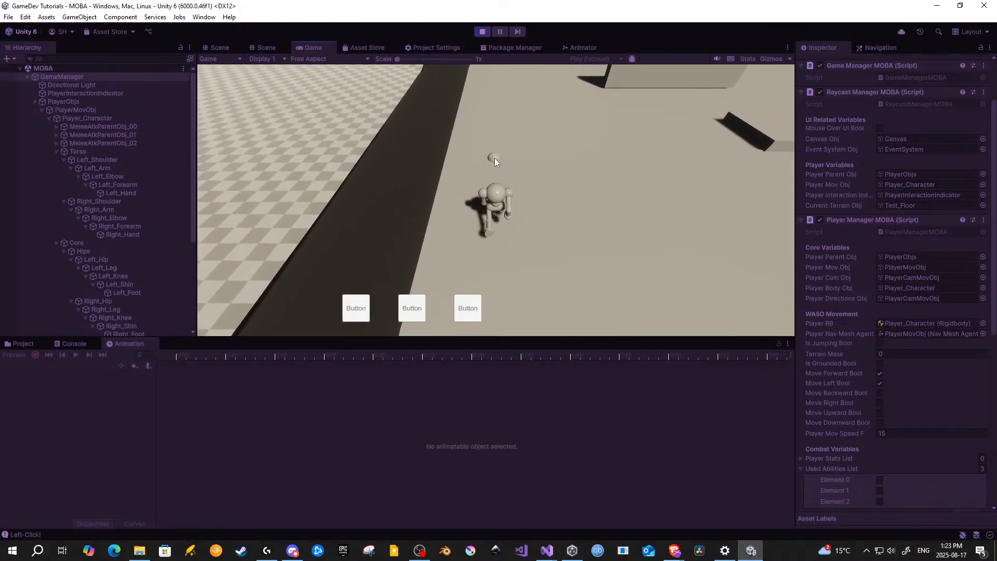
{"action": "key", "text": "s"}
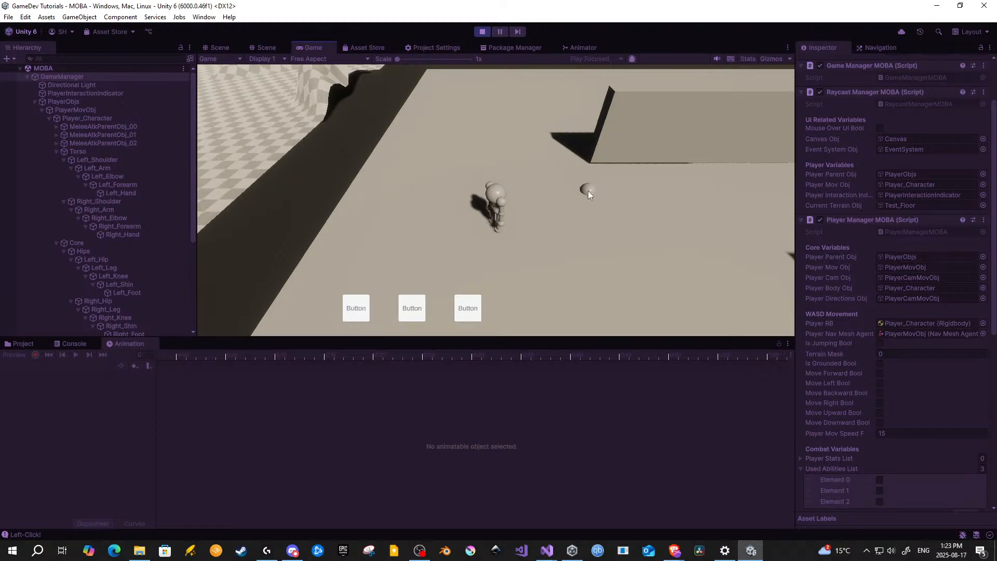
{"action": "key", "text": "w"}
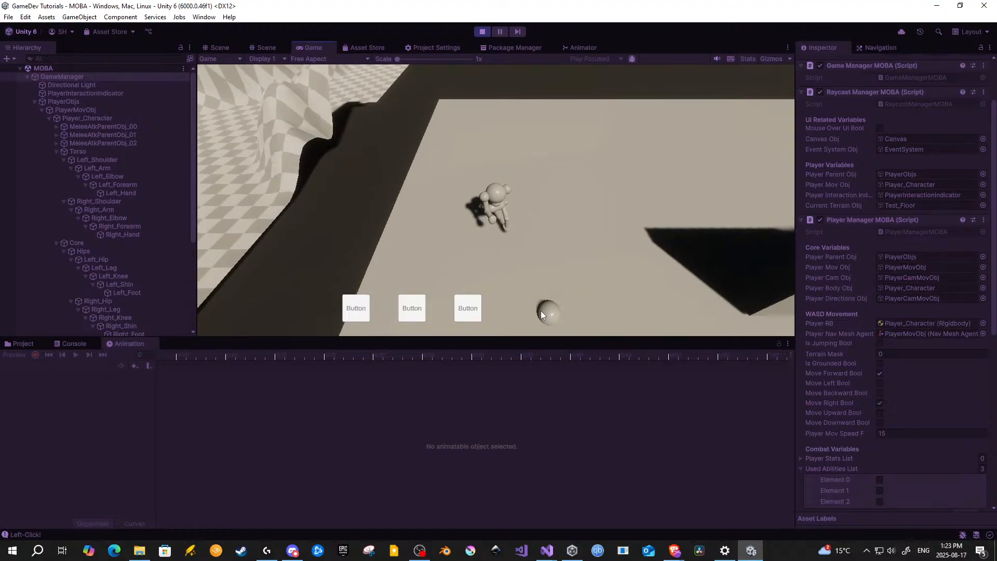
{"action": "key", "text": "s"}
{"action": "key", "text": "a"}
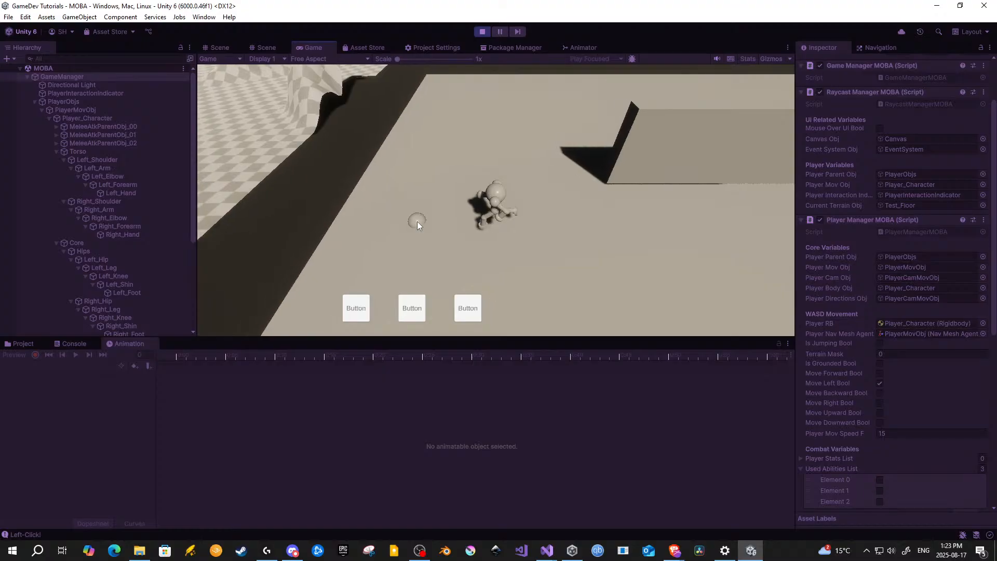
{"action": "key", "text": "s"}
{"action": "key", "text": "d"}
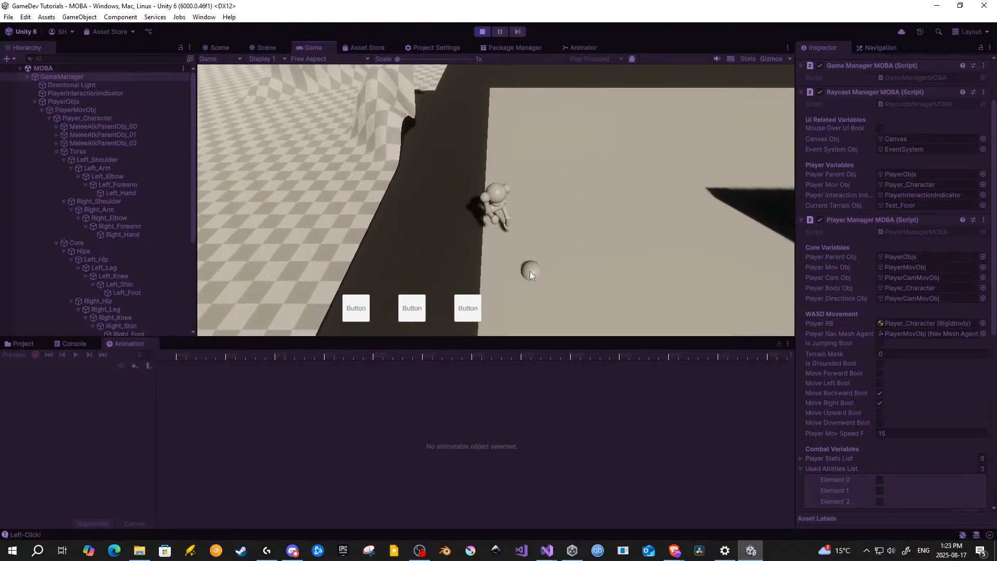
{"action": "key", "text": "s"}
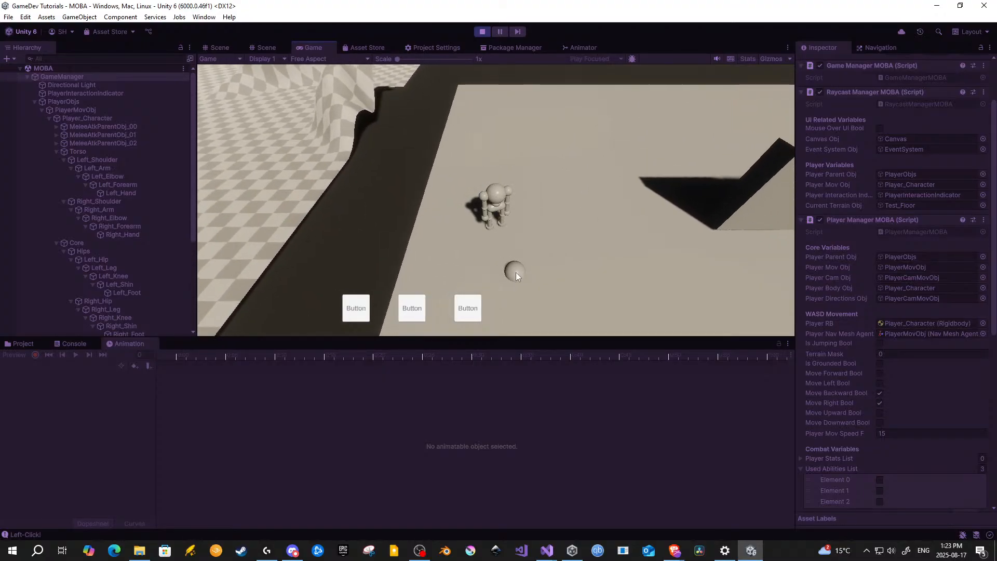
{"action": "key", "text": "w"}
{"action": "key", "text": "d"}
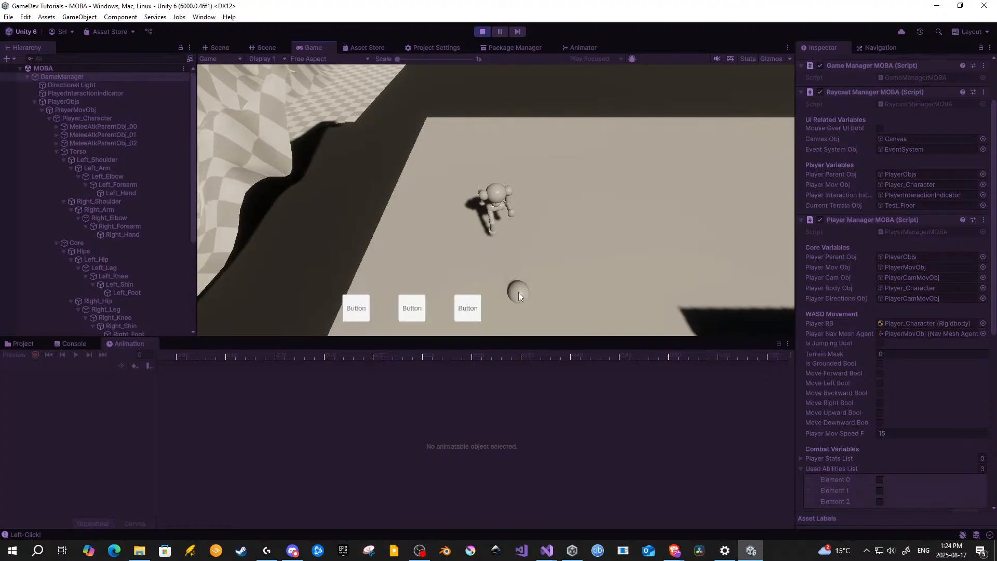
{"action": "key", "text": "s"}
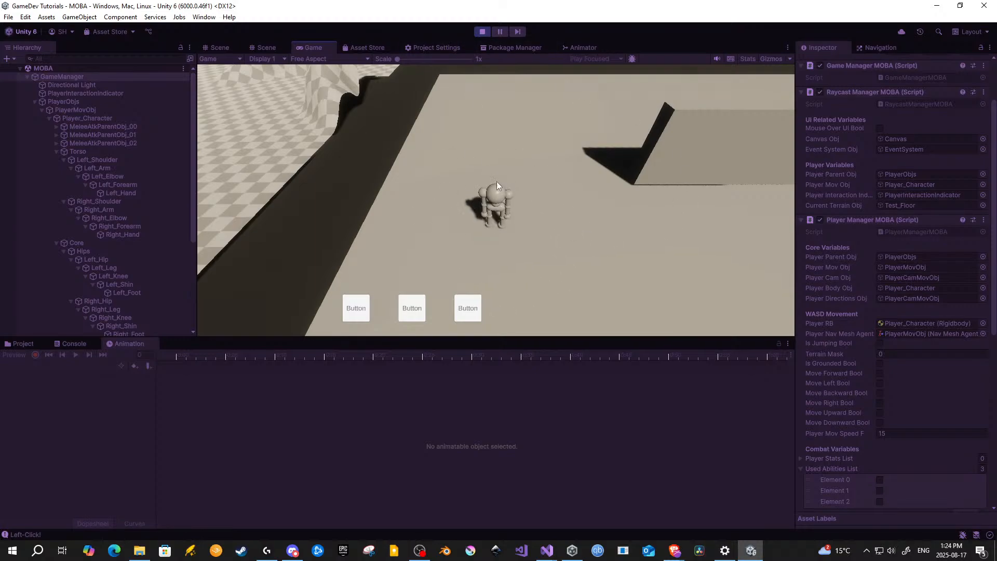
{"action": "left_click", "coordinate": [483, 31]}
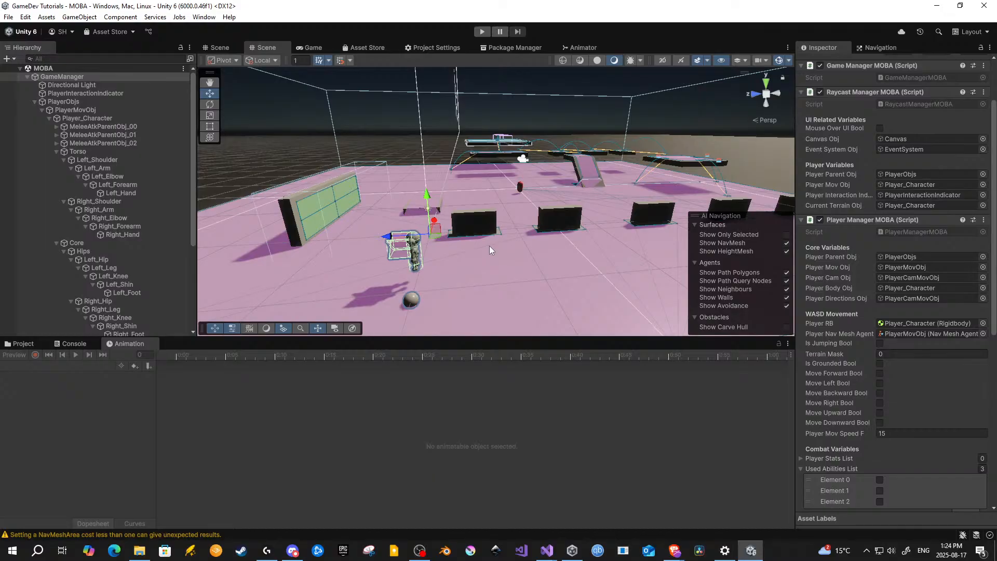
Step: Examine the player character's body up close in the Scene view with nothing selected
{"action": "scroll", "coordinate": [454, 244], "scroll_direction": "up", "scroll_amount": 3}
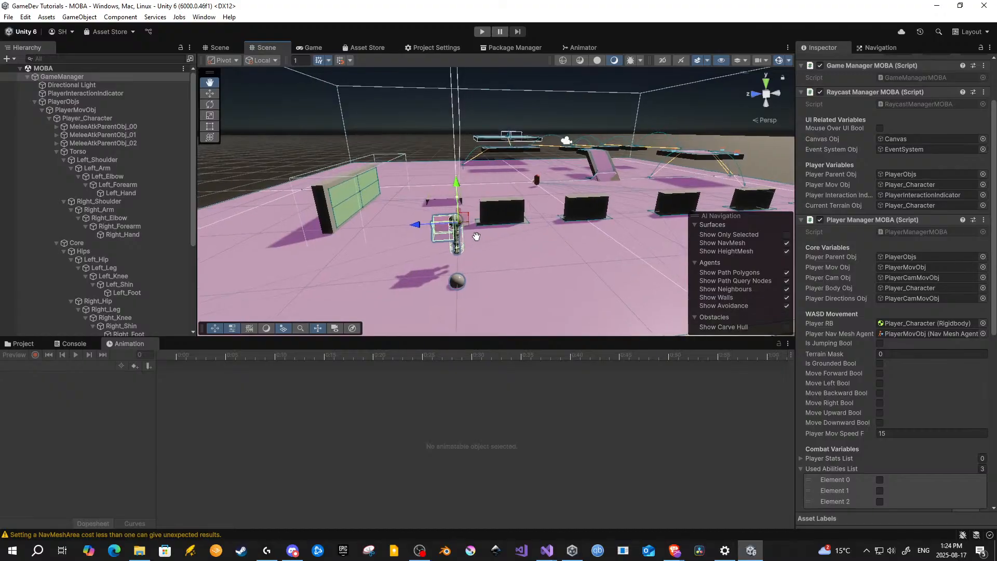
{"action": "mouse_move", "coordinate": [449, 253]}
{"action": "middle_mouse_down"}
{"action": "mouse_move", "coordinate": [442, 222]}
{"action": "mouse_move", "coordinate": [461, 210]}
{"action": "mouse_move", "coordinate": [460, 236]}
{"action": "middle_mouse_up"}
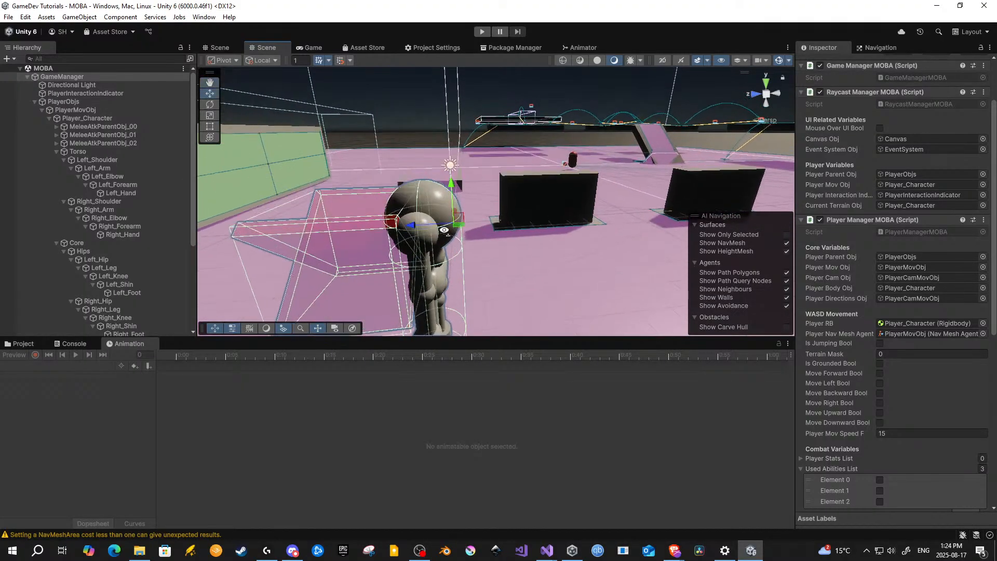
{"action": "right_click_drag", "start_coordinate": [460, 234], "coordinate": [421, 211]}
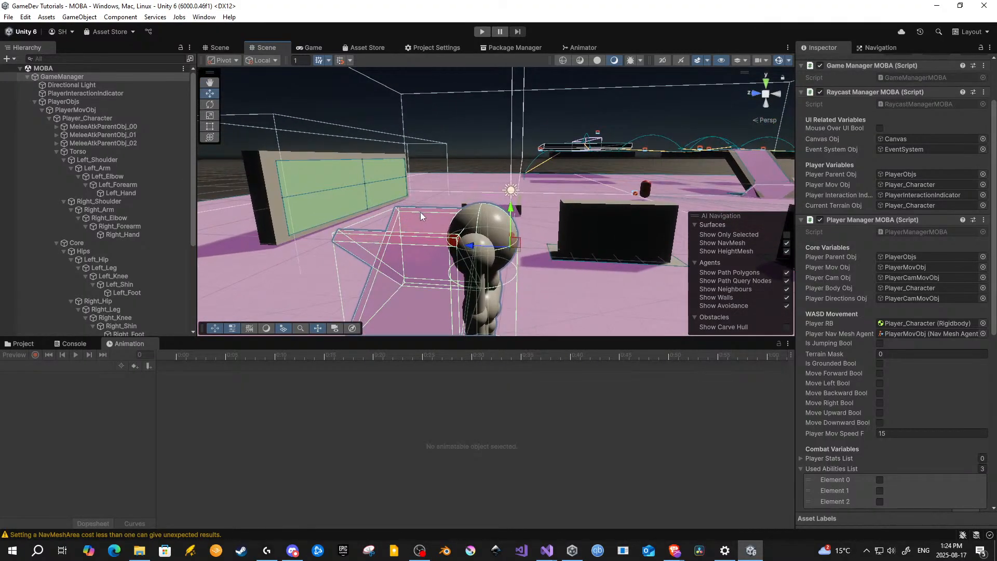
{"action": "middle_click_drag", "start_coordinate": [422, 210], "coordinate": [421, 194]}
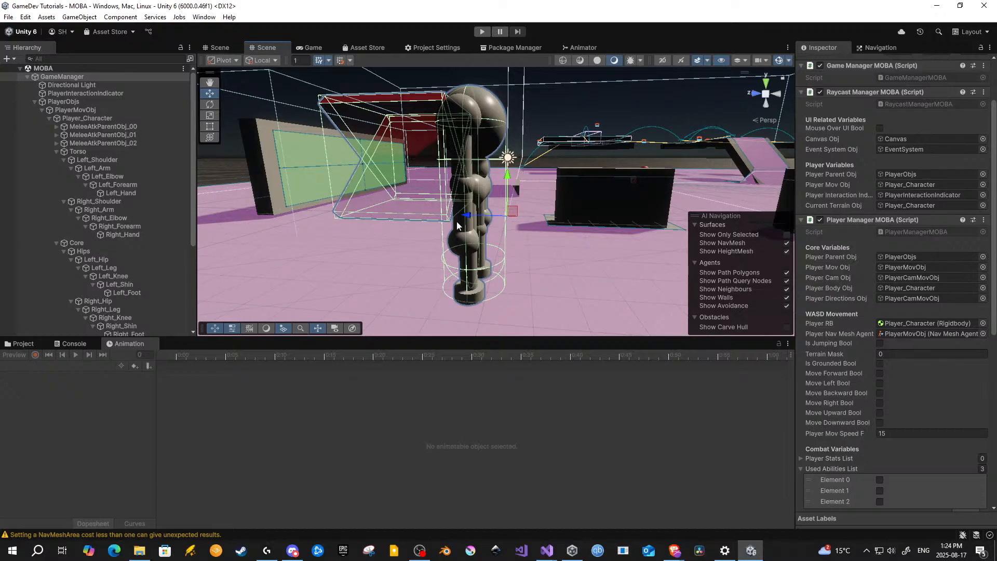
{"action": "left_click", "coordinate": [537, 110]}
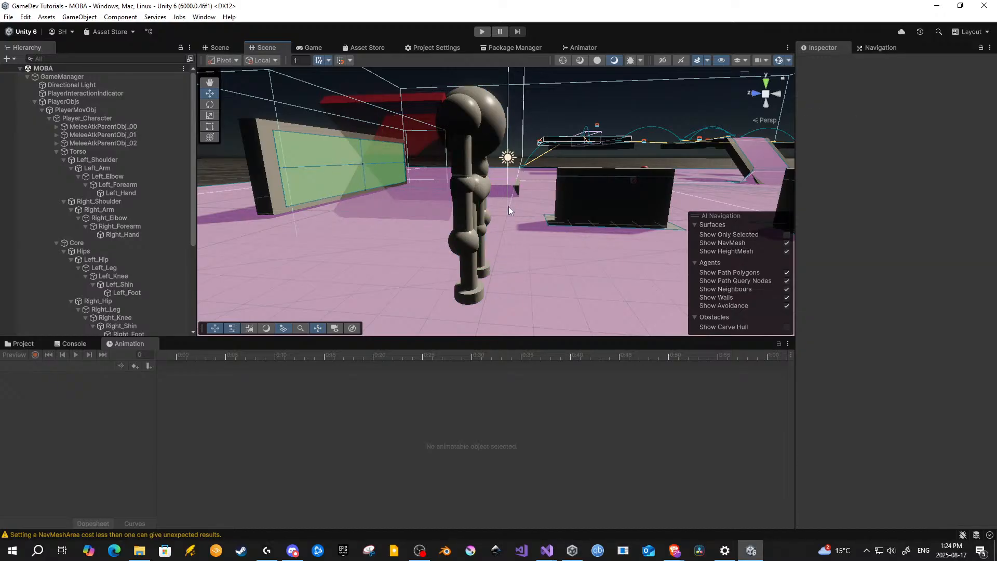
{"action": "middle_click_drag", "start_coordinate": [491, 203], "coordinate": [461, 211]}
{"action": "right_click_drag", "start_coordinate": [461, 212], "coordinate": [394, 217]}
{"action": "middle_click_drag", "start_coordinate": [395, 217], "coordinate": [360, 200]}
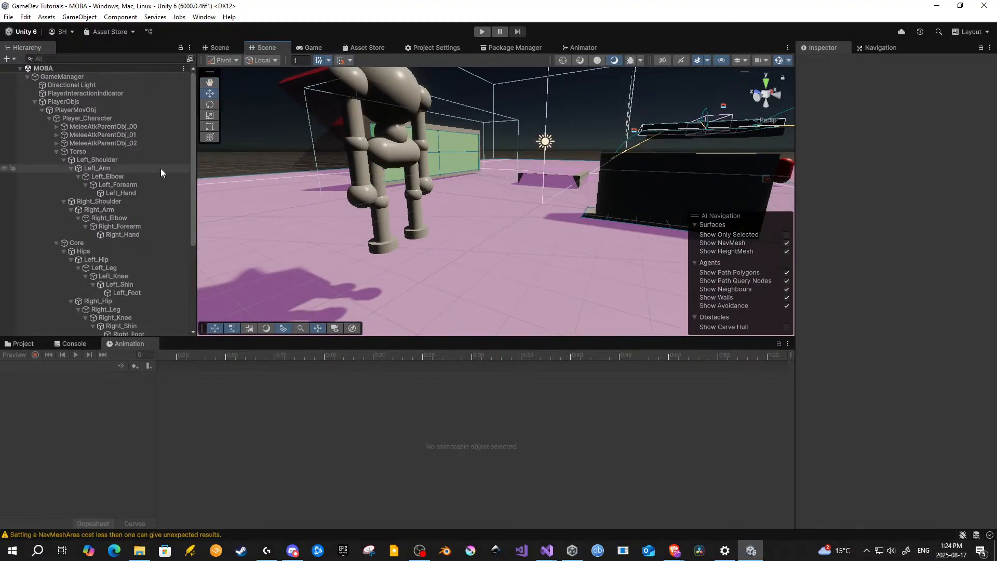
Step: Check the upper left arm's parts from Torso down to Left_Elbow, and focus the Scene view on Torso
{"action": "left_click", "coordinate": [143, 154]}
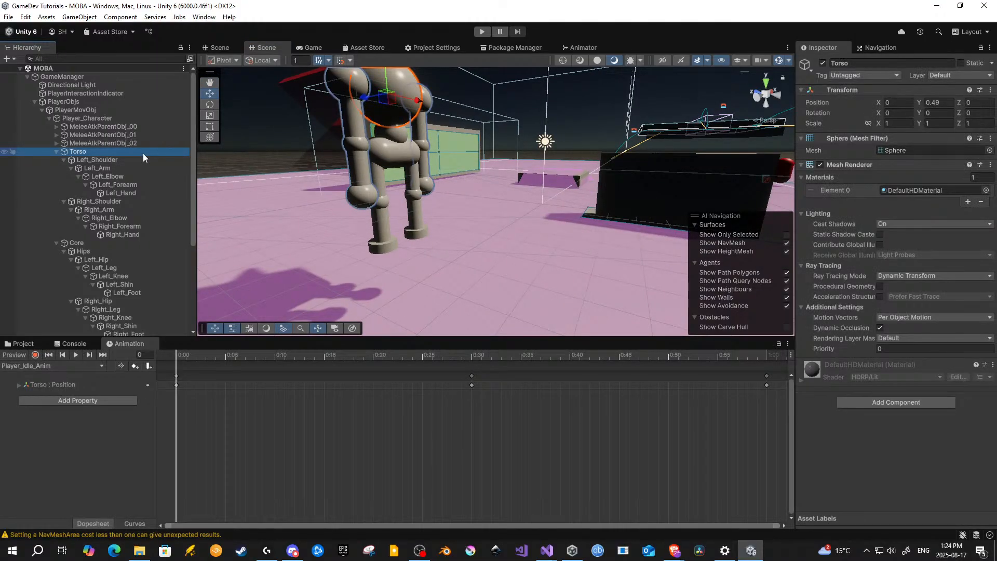
{"action": "key", "text": "Down"}
{"action": "key", "text": "Down"}
{"action": "key", "text": "Down"}
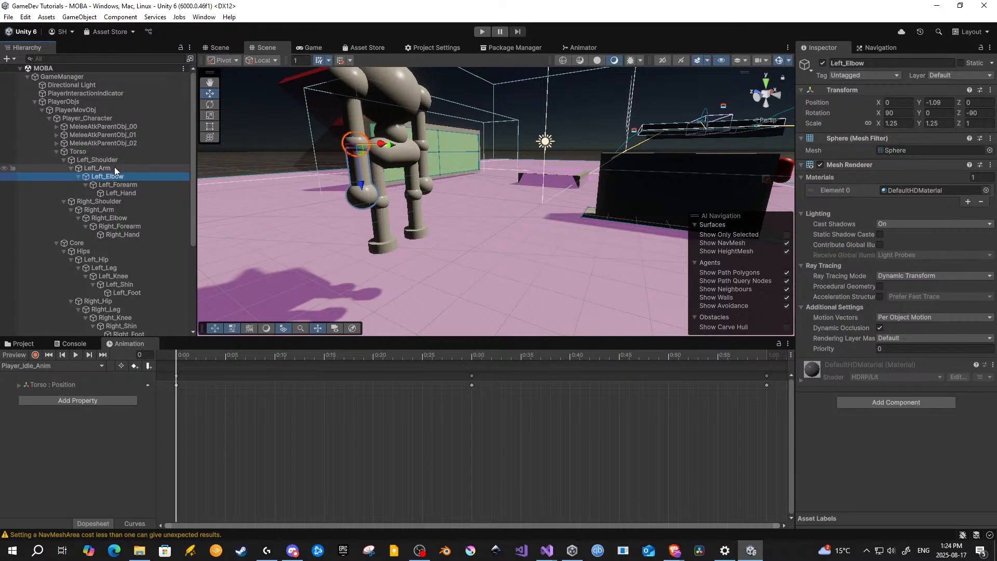
{"action": "left_click", "coordinate": [111, 154]}
{"action": "key", "text": "f"}
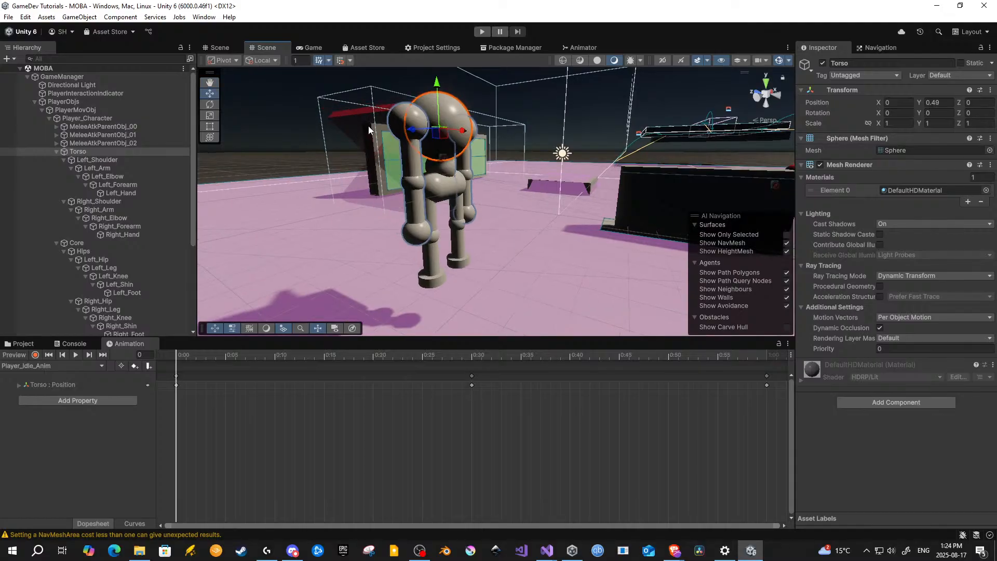
Step: Try moving Left_Forearm away from the body and Left_Hand back separately, and undo both moves
{"action": "left_click", "coordinate": [114, 185]}
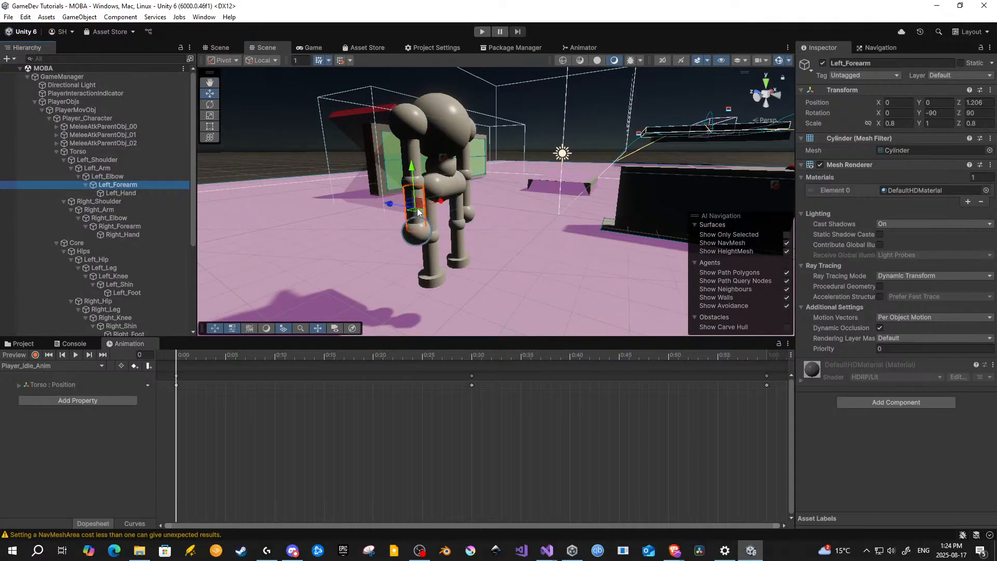
{"action": "left_click_drag", "start_coordinate": [399, 207], "coordinate": [299, 222]}
{"action": "left_click", "coordinate": [114, 194]}
{"action": "left_click_drag", "start_coordinate": [303, 264], "coordinate": [456, 257]}
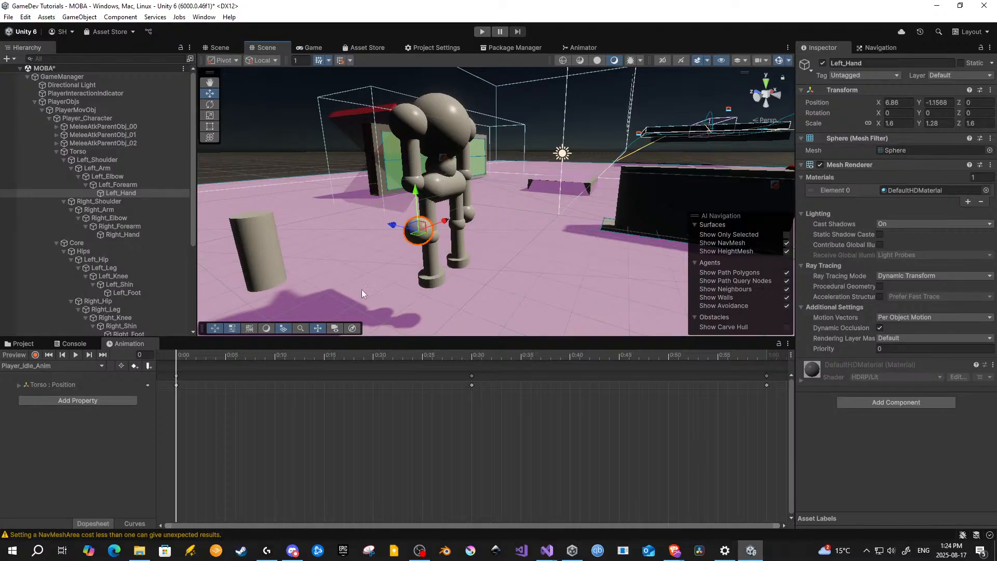
{"action": "key", "text": "ctrl+z"}
{"action": "key", "text": "ctrl+z"}
{"action": "key", "text": "ctrl+z"}
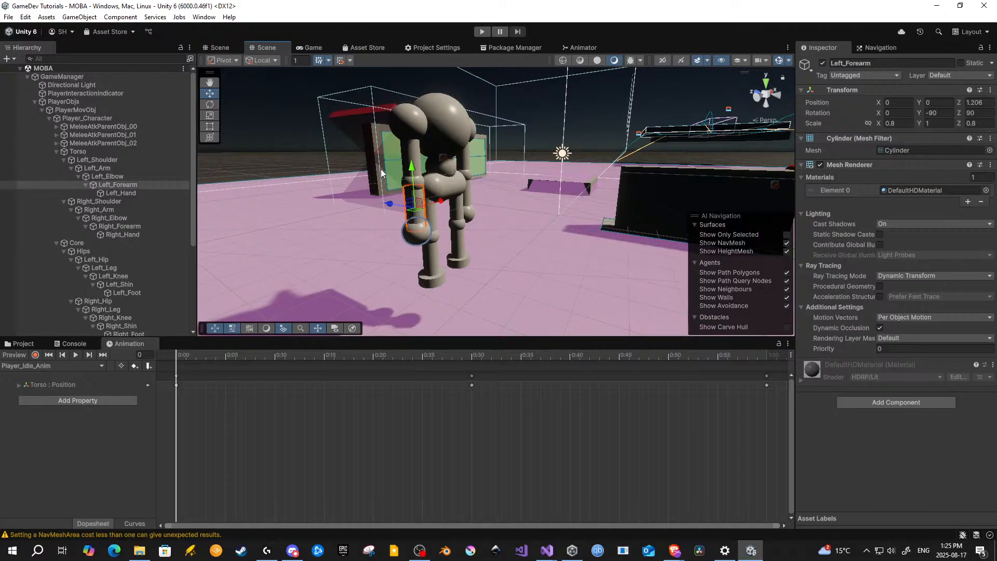
Step: Trace the left arm's parent chain from Left_Hand up through Left_Elbow, Left_Arm and Left_Shoulder to Torso
{"action": "left_click", "coordinate": [116, 193]}
{"action": "left_click", "coordinate": [107, 176]}
{"action": "left_click", "coordinate": [101, 167]}
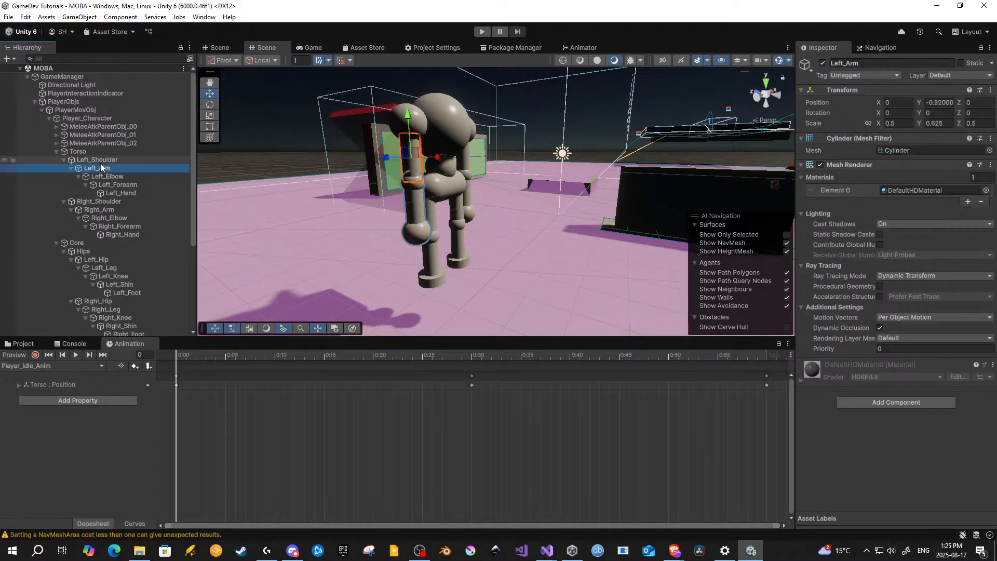
{"action": "left_click", "coordinate": [99, 160]}
{"action": "left_click", "coordinate": [95, 151]}
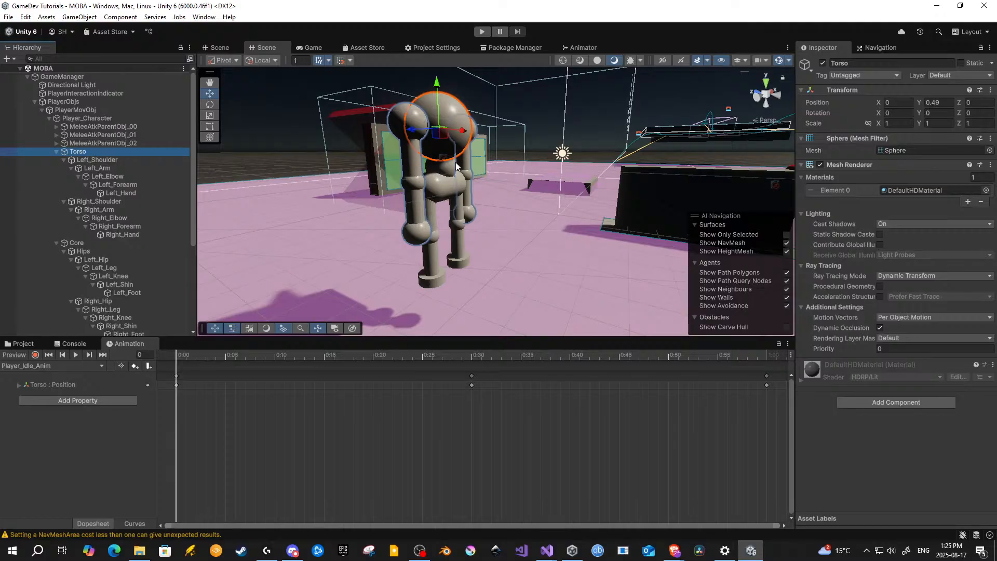
Step: Inspect the components of Player_Character and its parent PlayerMovObj, including the Animator
{"action": "mouse_move", "coordinate": [465, 188]}
{"action": "middle_mouse_down"}
{"action": "mouse_move", "coordinate": [473, 196]}
{"action": "mouse_move", "coordinate": [441, 197]}
{"action": "mouse_move", "coordinate": [464, 193]}
{"action": "middle_mouse_up"}
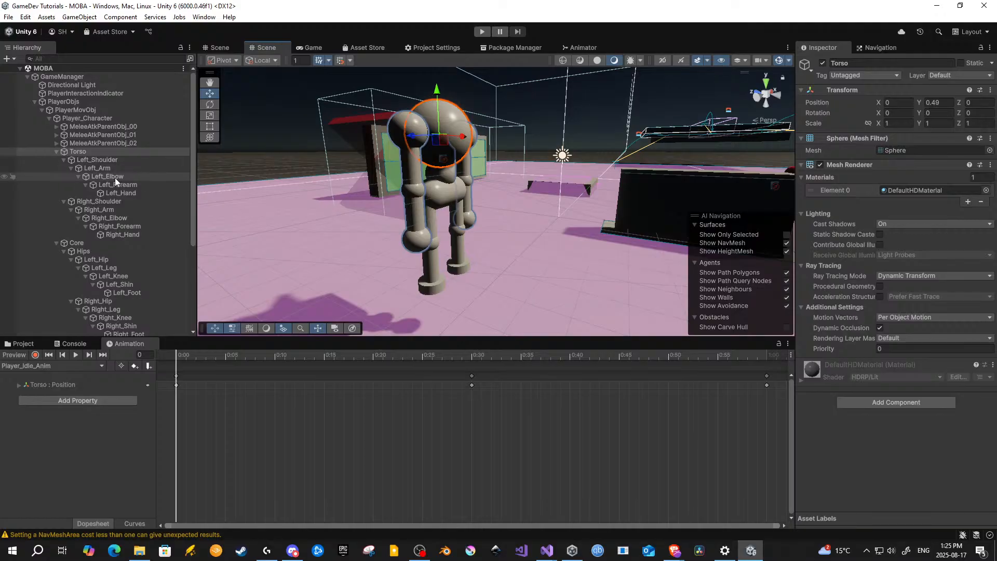
{"action": "left_click", "coordinate": [76, 117]}
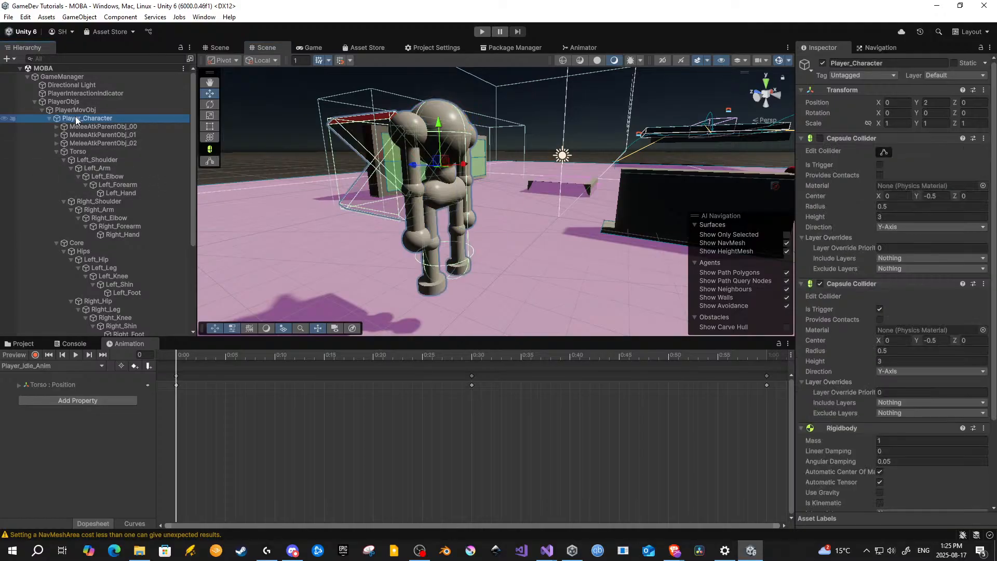
{"action": "left_click", "coordinate": [79, 109]}
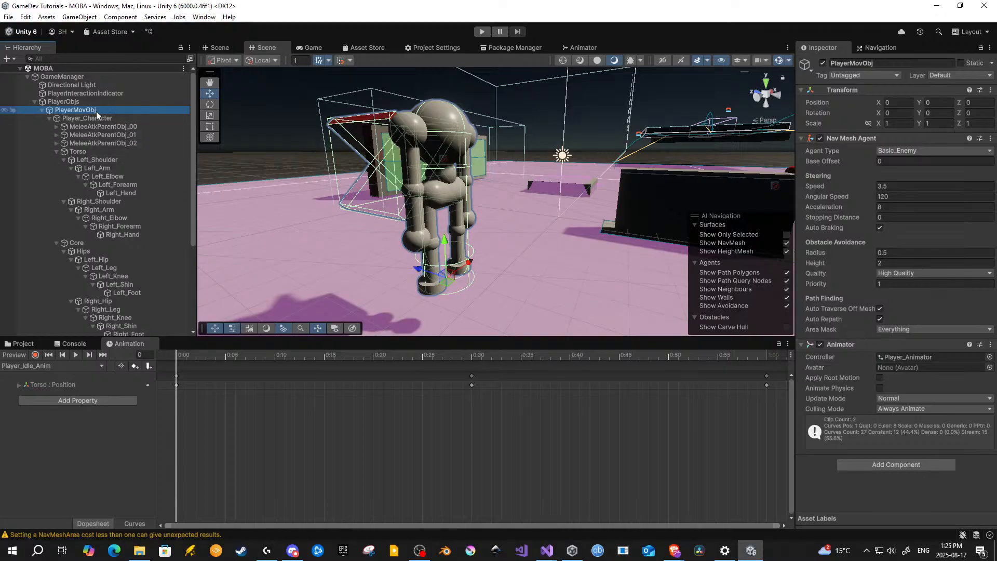
Step: Go through every body part in the hierarchy from Torso to Right_Foot, and select Torso again
{"action": "left_click", "coordinate": [88, 152]}
{"action": "key", "text": "Down"}
{"action": "key", "text": "Down"}
{"action": "key", "text": "Down"}
{"action": "key", "text": "Down"}
{"action": "key", "text": "Down"}
{"action": "key", "text": "Down"}
{"action": "key", "text": "Down"}
{"action": "key", "text": "Down"}
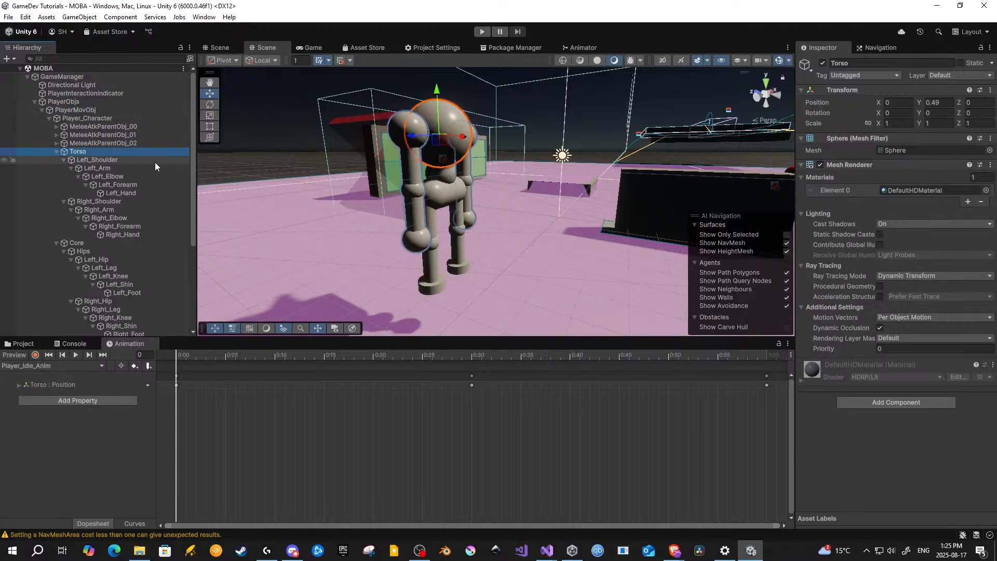
{"action": "key", "text": "Down"}
{"action": "key", "text": "Down"}
{"action": "key", "text": "Down"}
{"action": "key", "text": "Down"}
{"action": "key", "text": "Down"}
{"action": "key", "text": "Down"}
{"action": "key", "text": "Down"}
{"action": "key", "text": "Down"}
{"action": "key", "text": "Down"}
{"action": "key", "text": "Down"}
{"action": "key", "text": "Down"}
{"action": "key", "text": "Down"}
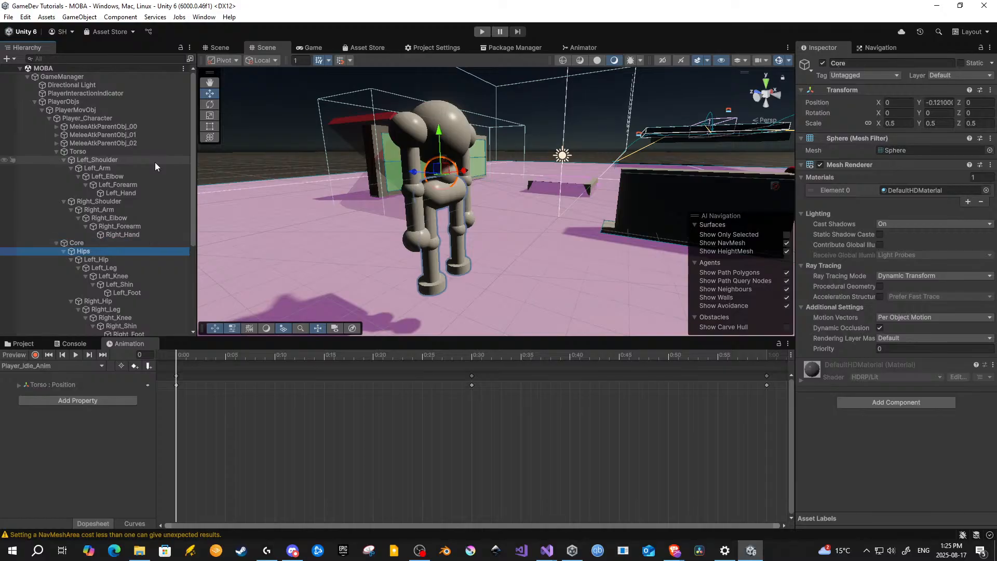
{"action": "key", "text": "Down"}
{"action": "key", "text": "Down"}
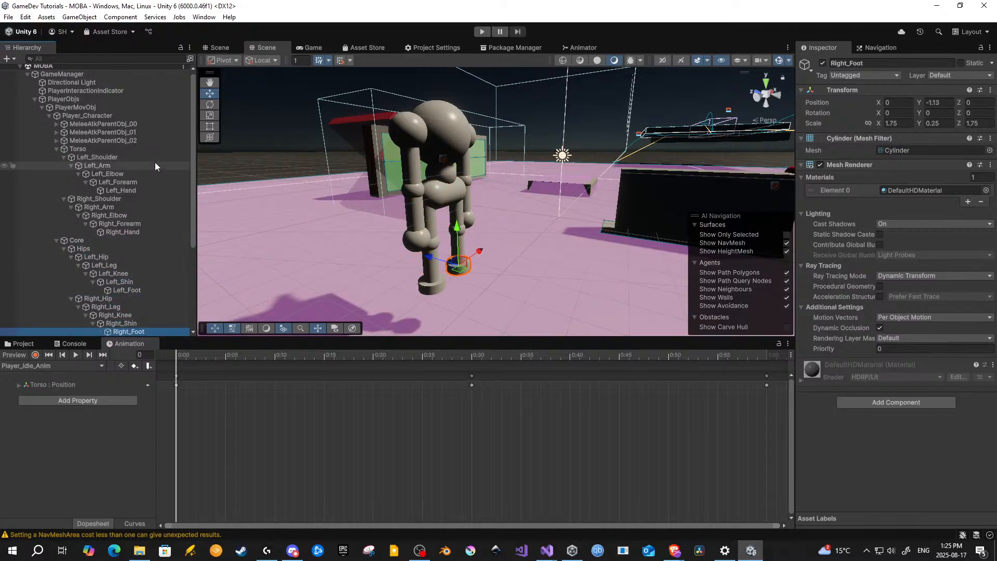
{"action": "left_click", "coordinate": [116, 148]}
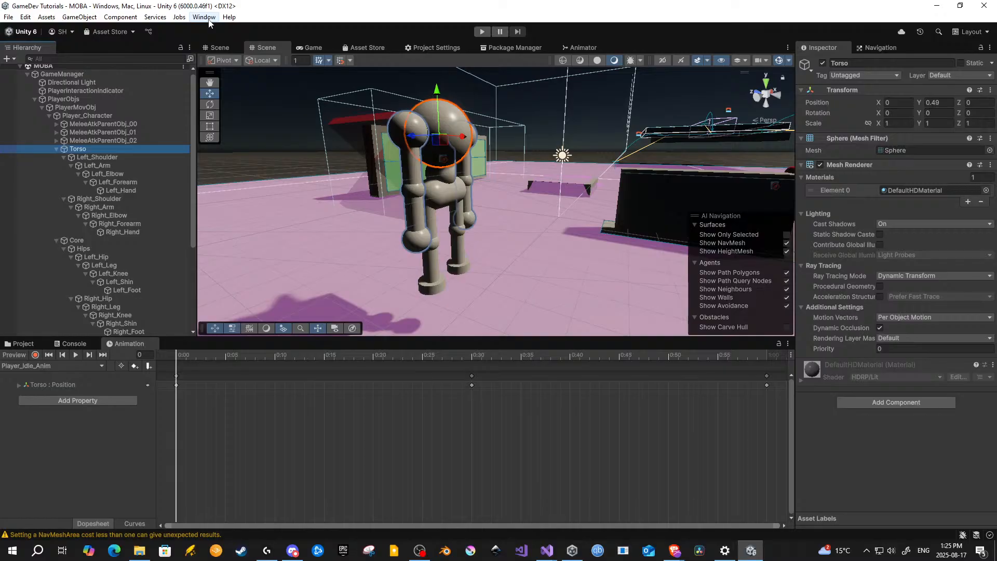
Step: Open the Animator window and bring up the Animation window
{"action": "left_click", "coordinate": [634, 44]}
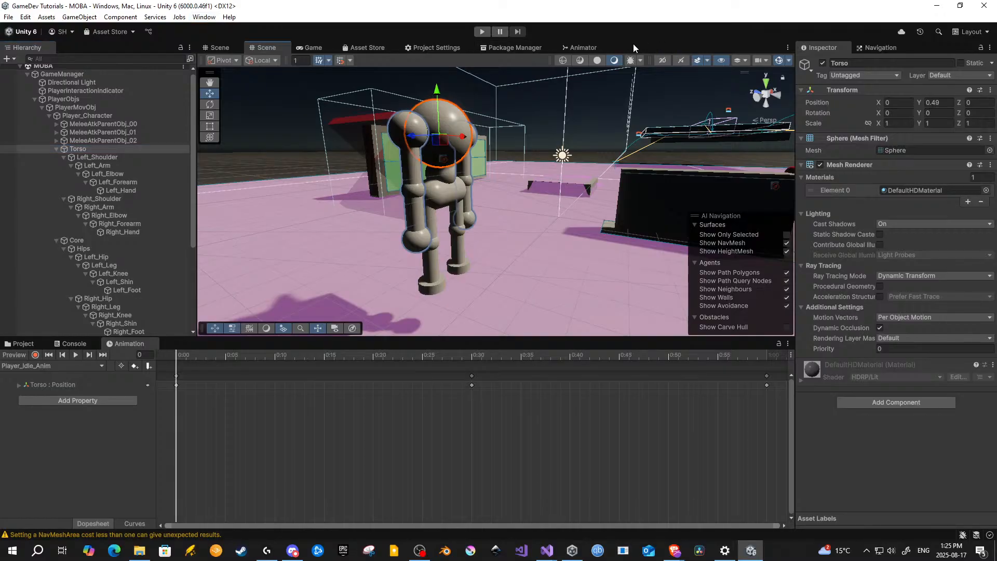
{"action": "left_click", "coordinate": [207, 18]}
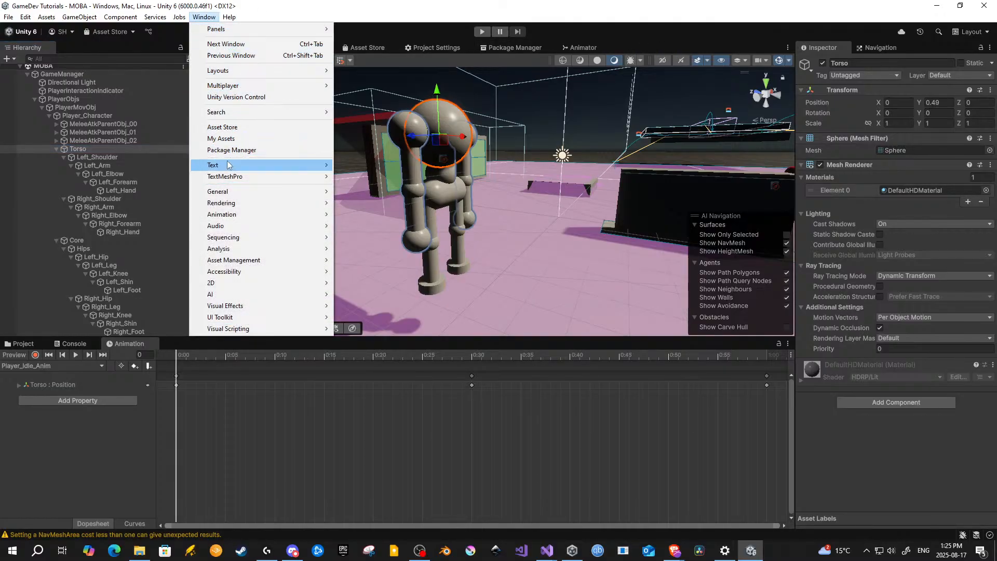
{"action": "mouse_move", "coordinate": [218, 219]}
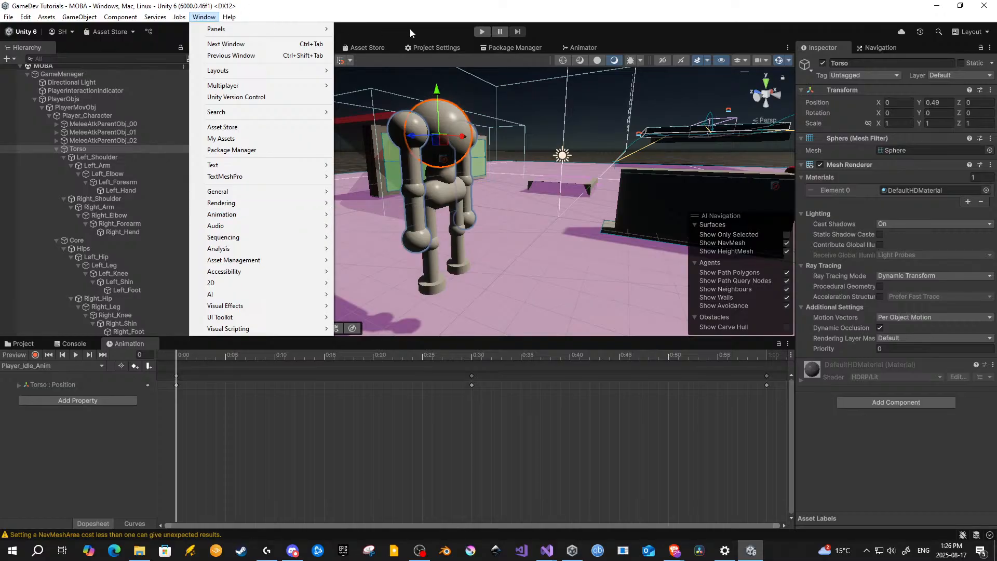
{"action": "left_click", "coordinate": [622, 25]}
{"action": "left_click", "coordinate": [204, 17]}
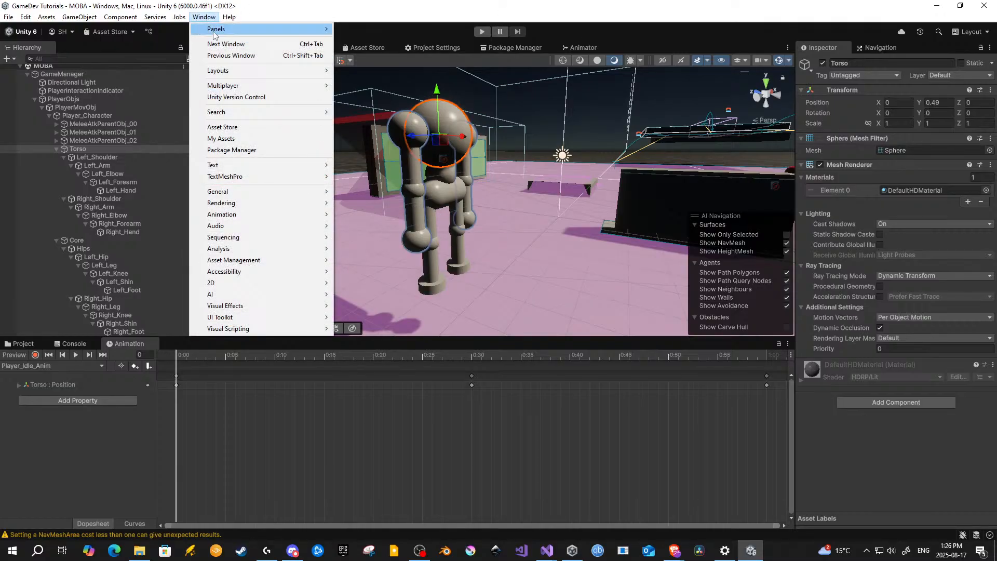
{"action": "mouse_move", "coordinate": [248, 215]}
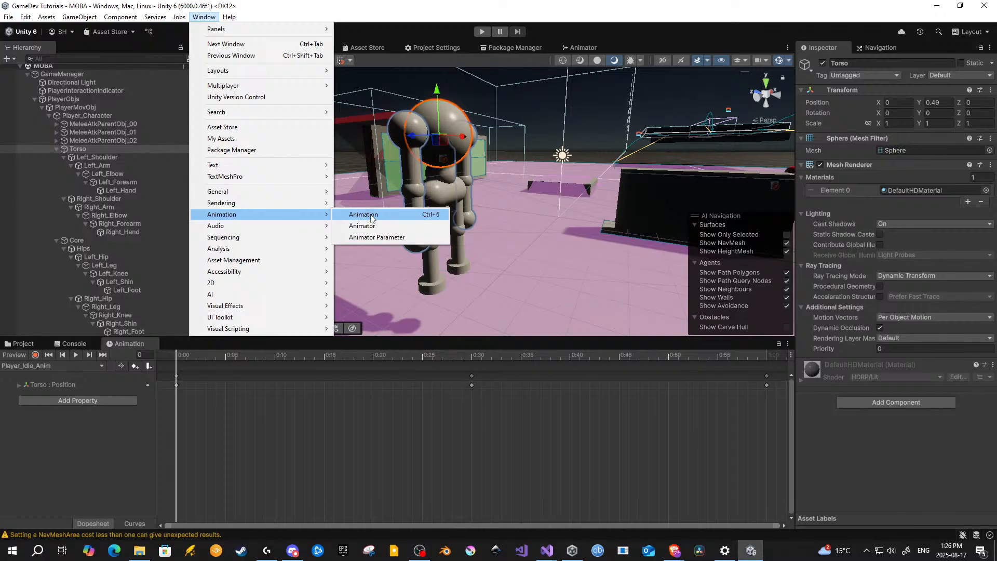
{"action": "left_click", "coordinate": [363, 227]}
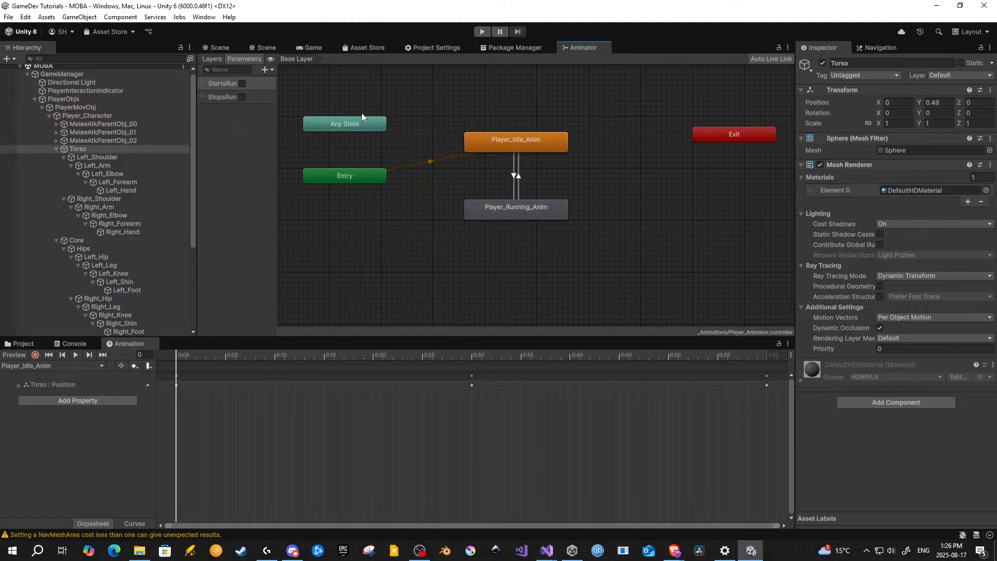
{"action": "left_click", "coordinate": [204, 17]}
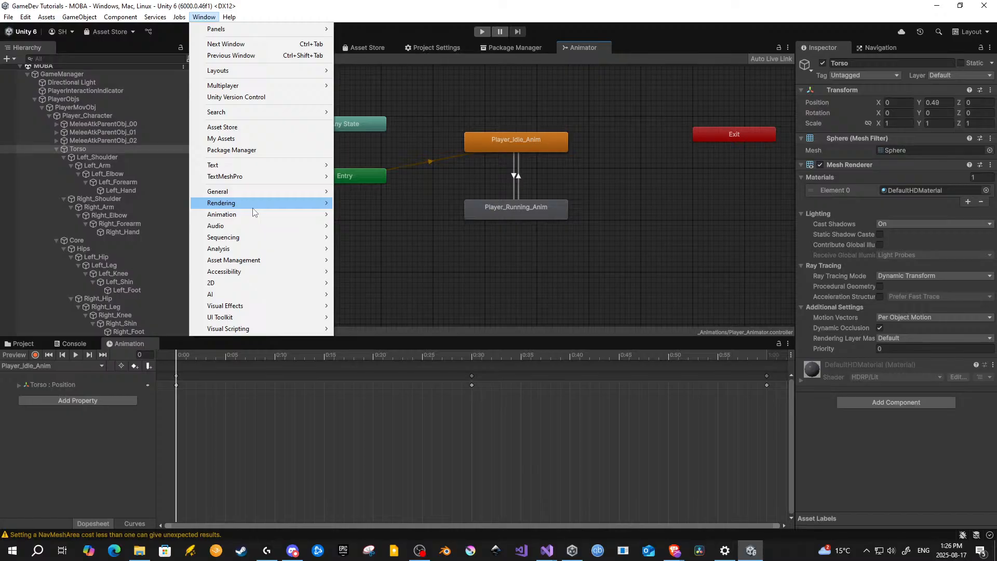
{"action": "mouse_move", "coordinate": [250, 214]}
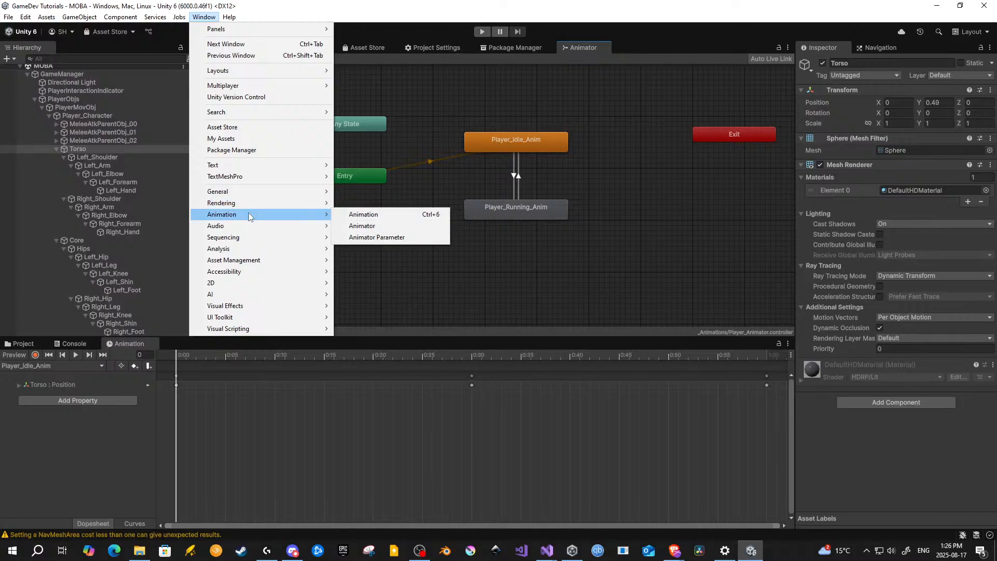
{"action": "left_click", "coordinate": [365, 216]}
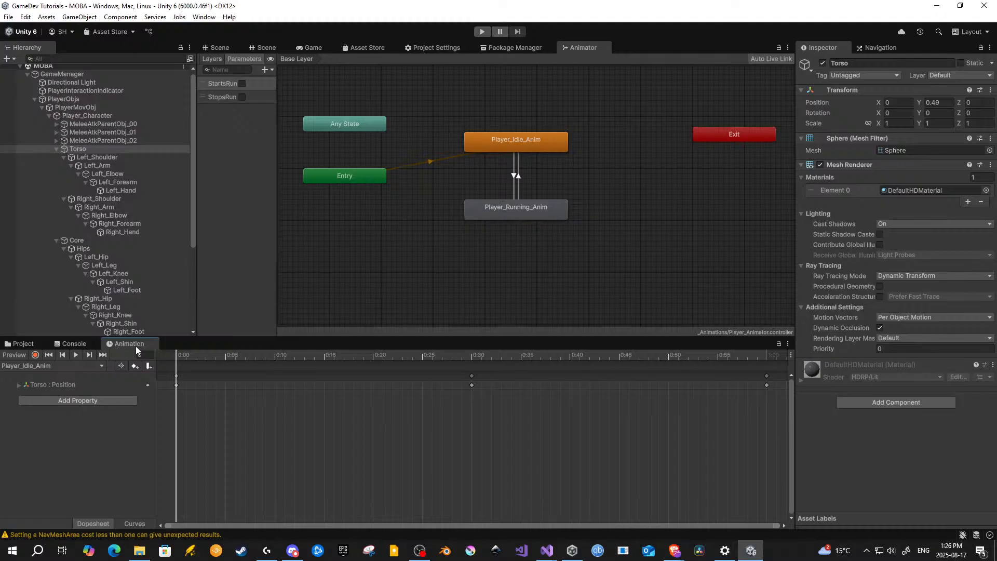
Step: Undock the Animation window into a floating window and dock it back beside the Console
{"action": "left_click", "coordinate": [82, 344]}
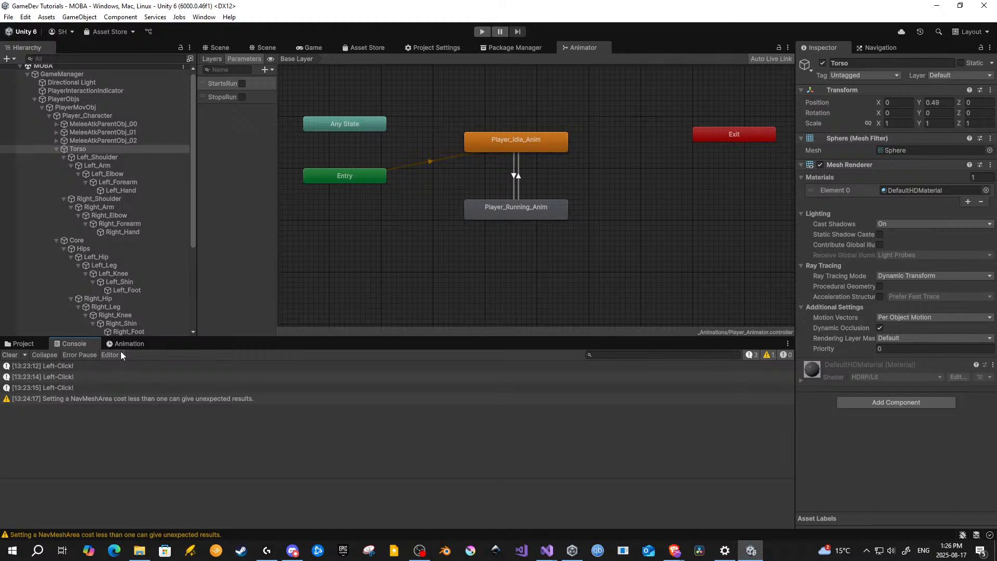
{"action": "left_click_drag", "start_coordinate": [125, 344], "coordinate": [996, 49]}
{"action": "left_click_drag", "start_coordinate": [996, 310], "coordinate": [378, 233]}
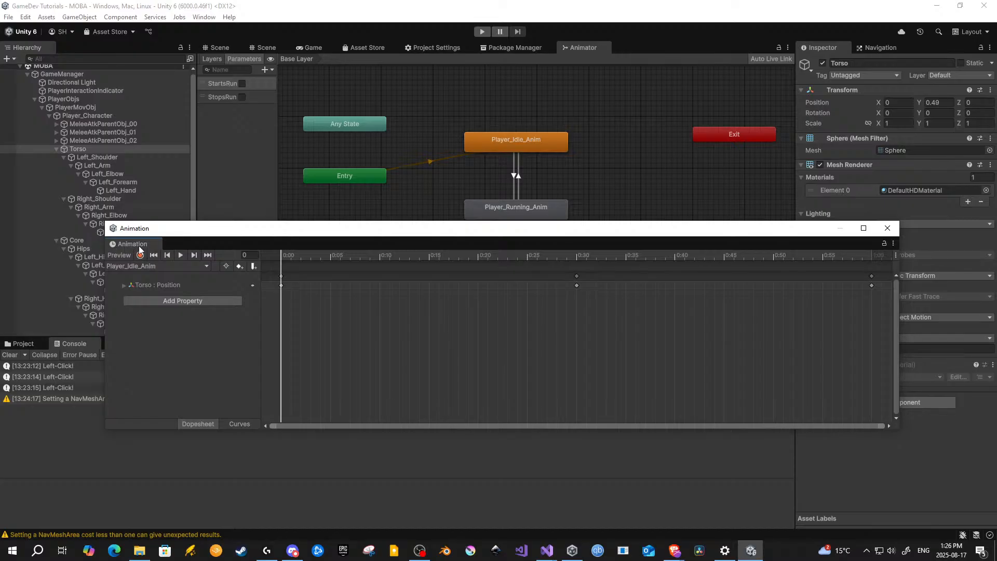
{"action": "left_click_drag", "start_coordinate": [139, 248], "coordinate": [103, 348]}
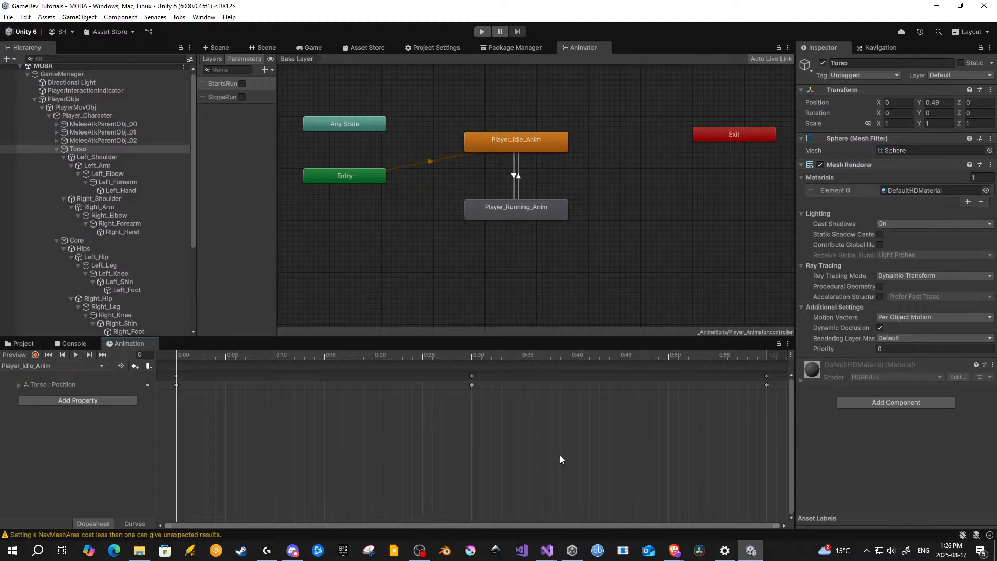
Step: View the Project and Console windows in turn and return to the Animation window
{"action": "left_click", "coordinate": [21, 344]}
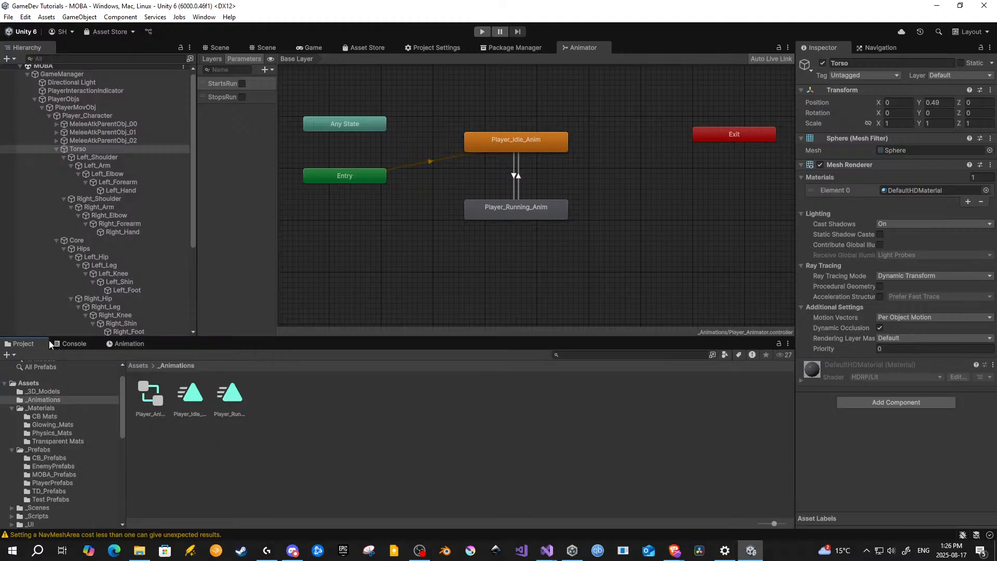
{"action": "left_click", "coordinate": [67, 344]}
{"action": "left_click", "coordinate": [126, 344]}
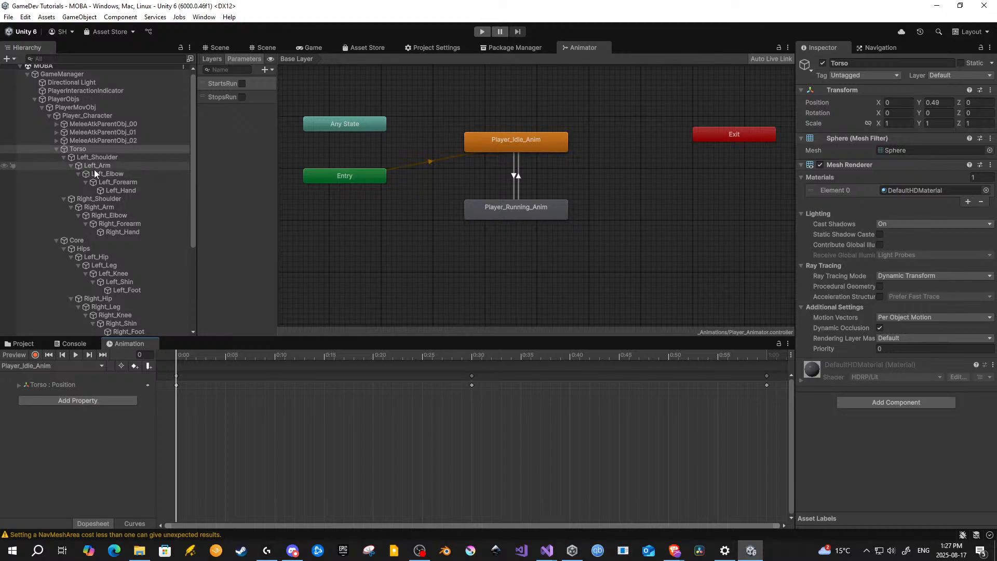
Step: Inspect PlayerMovObj's components and look up the Animator among the addable components without adding it
{"action": "left_click", "coordinate": [65, 108]}
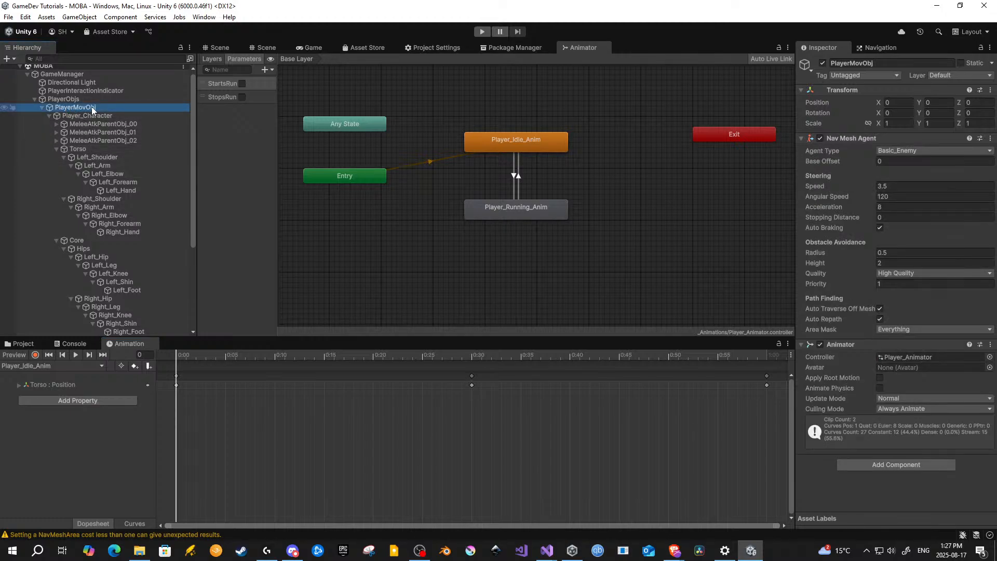
{"action": "left_click", "coordinate": [905, 465]}
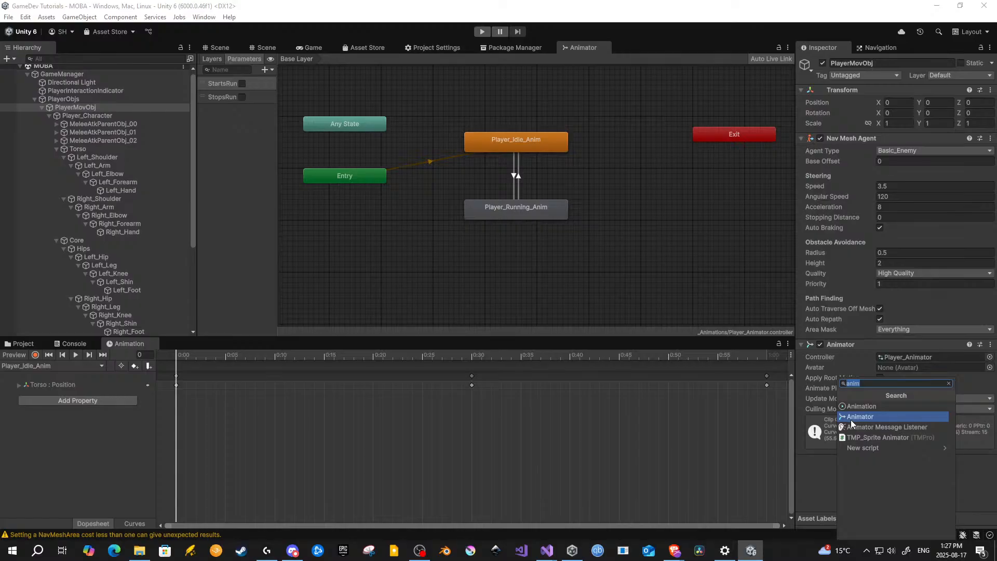
{"action": "left_click", "coordinate": [826, 500]}
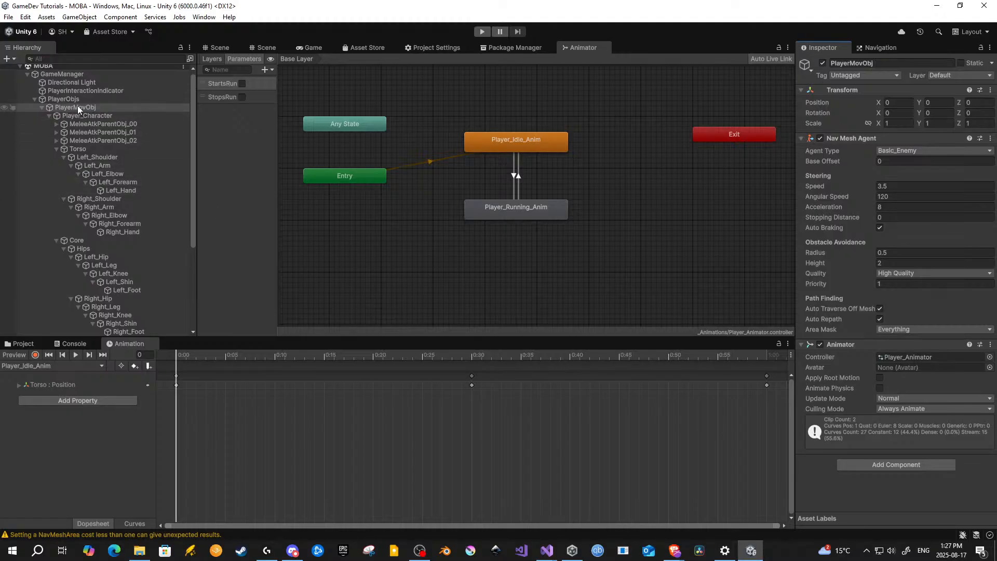
Step: Frame Test_Dummy in the Scene view and add an Animator component to it
{"action": "scroll", "coordinate": [79, 148], "scroll_direction": "down", "scroll_amount": 5}
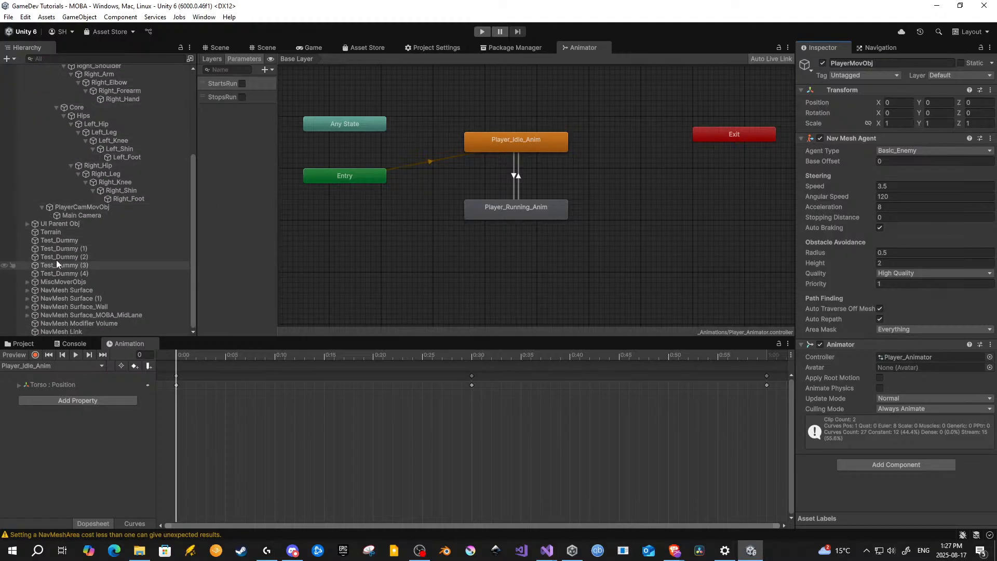
{"action": "left_click", "coordinate": [55, 240]}
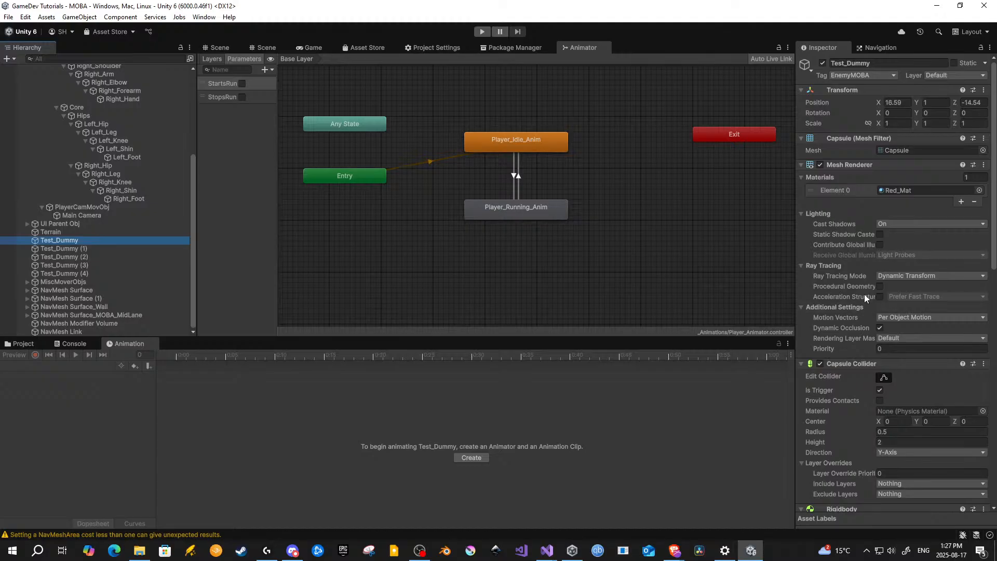
{"action": "scroll", "coordinate": [862, 294], "scroll_direction": "down", "scroll_amount": 10}
{"action": "left_click", "coordinate": [252, 47]}
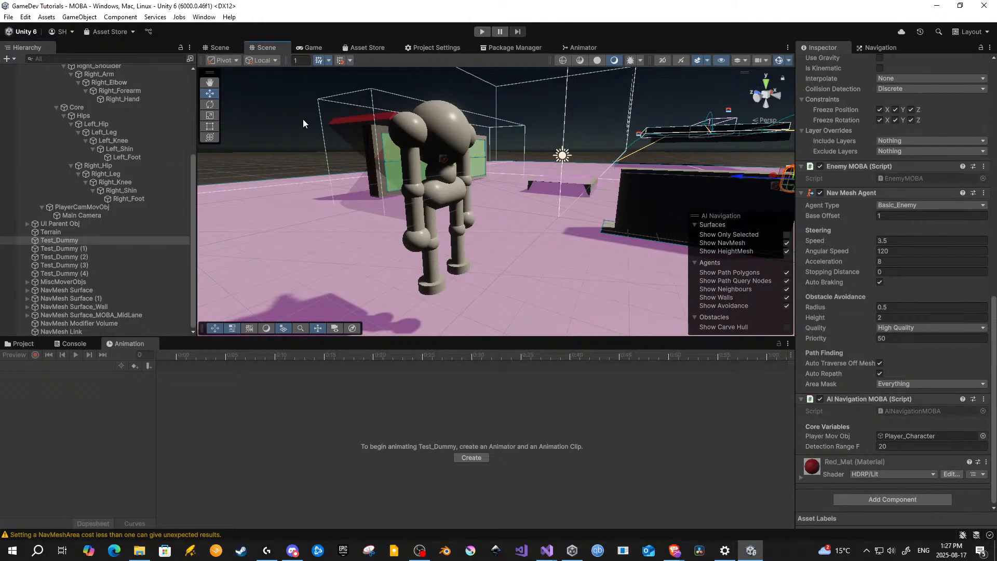
{"action": "double_click", "coordinate": [89, 241]}
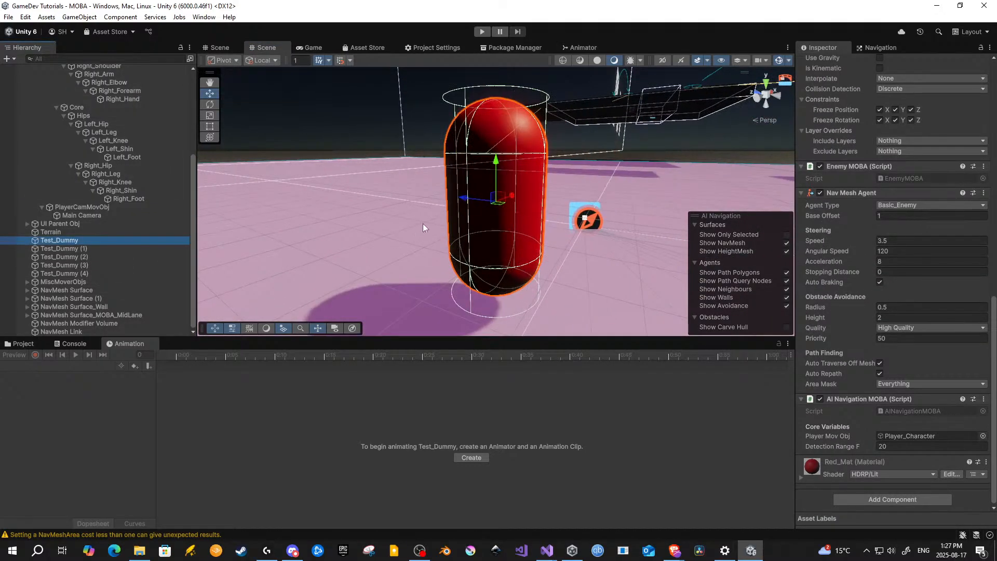
{"action": "scroll", "coordinate": [476, 211], "scroll_direction": "down", "scroll_amount": 5}
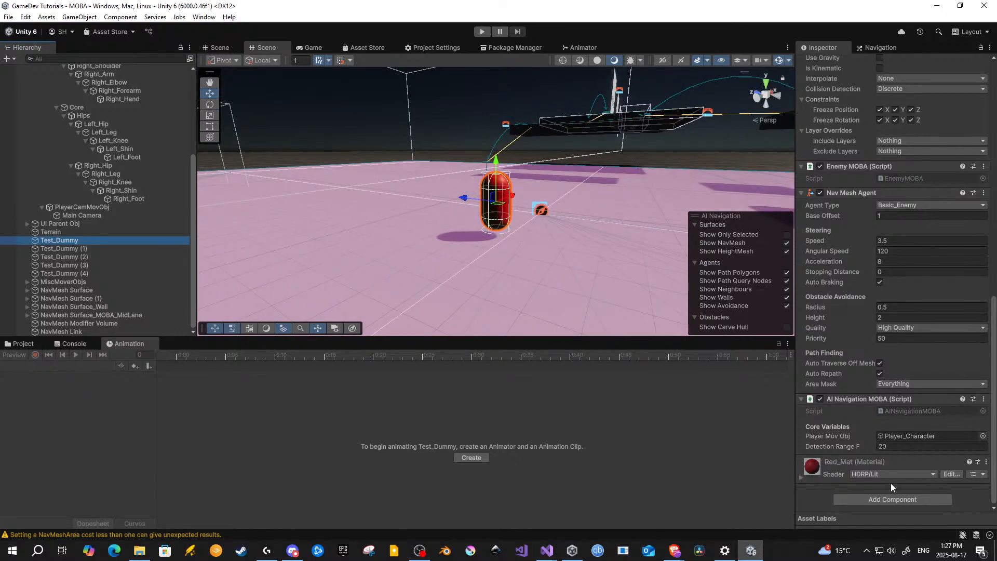
{"action": "left_click", "coordinate": [898, 499]}
{"action": "left_click", "coordinate": [864, 421]}
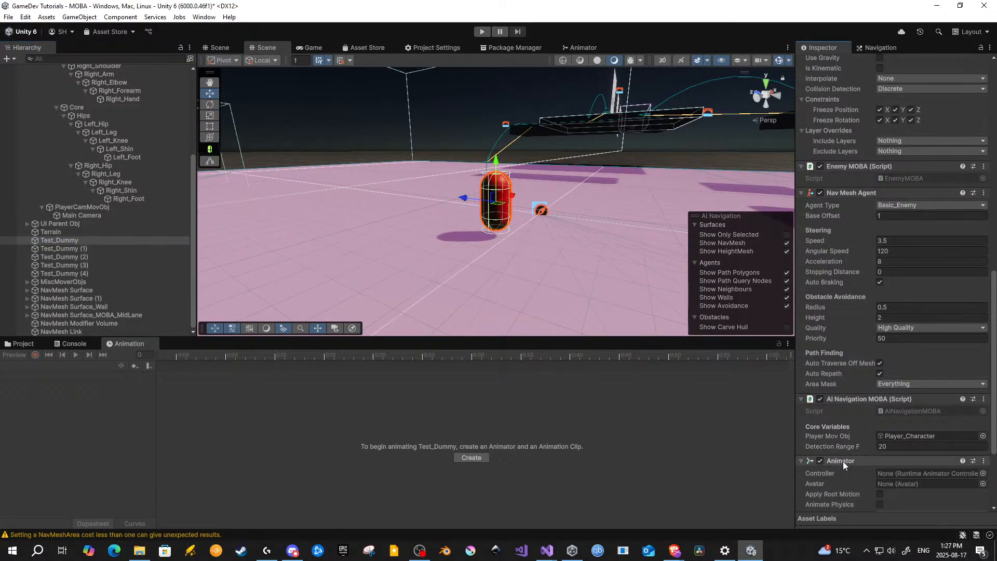
{"action": "scroll", "coordinate": [848, 453], "scroll_direction": "down", "scroll_amount": 5}
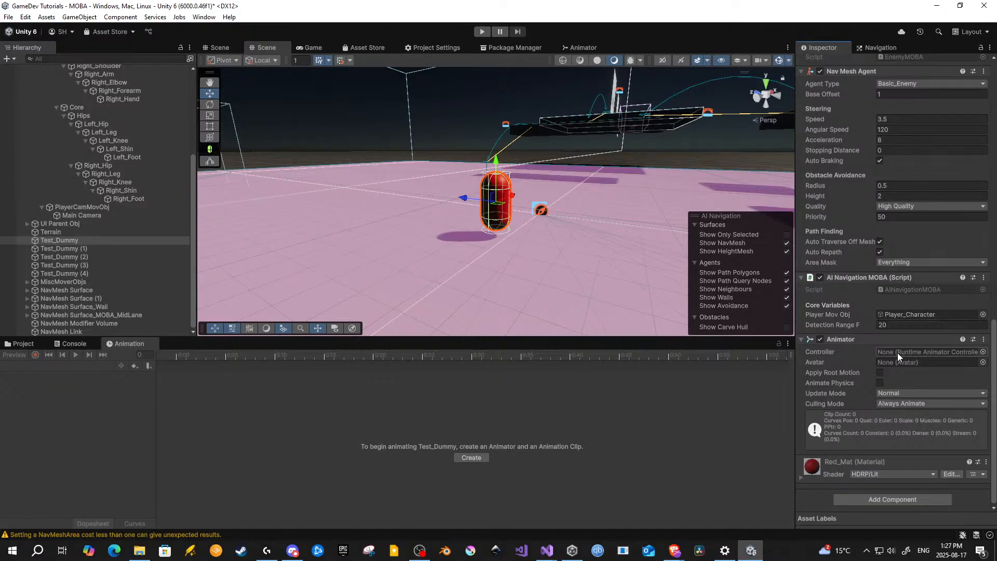
Step: Check the controllers available for Test_Dummy's Animator without assigning one, and open the _Animations folder in the project assets
{"action": "left_click", "coordinate": [982, 352]}
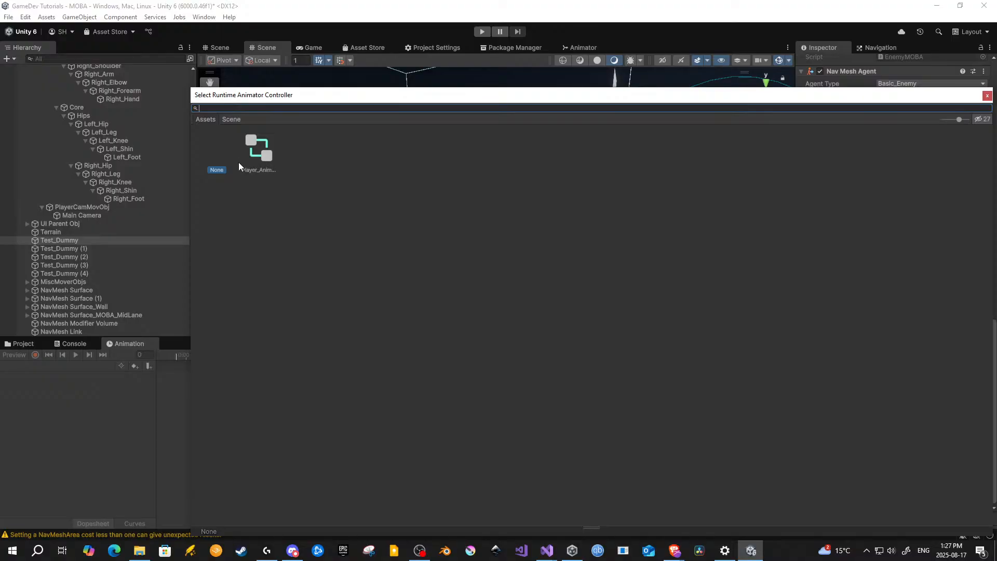
{"action": "left_click", "coordinate": [988, 96]}
{"action": "left_click", "coordinate": [33, 343]}
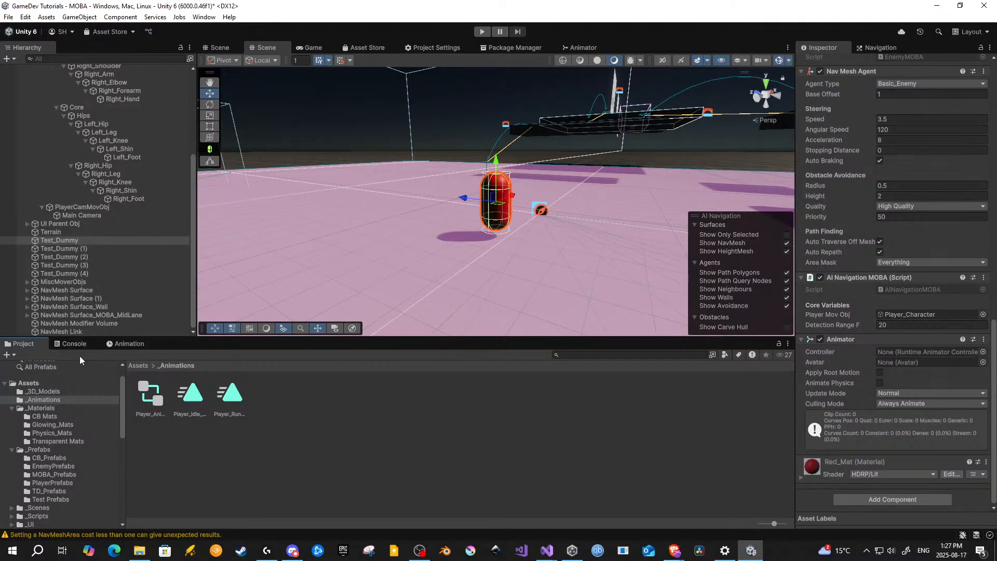
{"action": "left_click", "coordinate": [144, 365]}
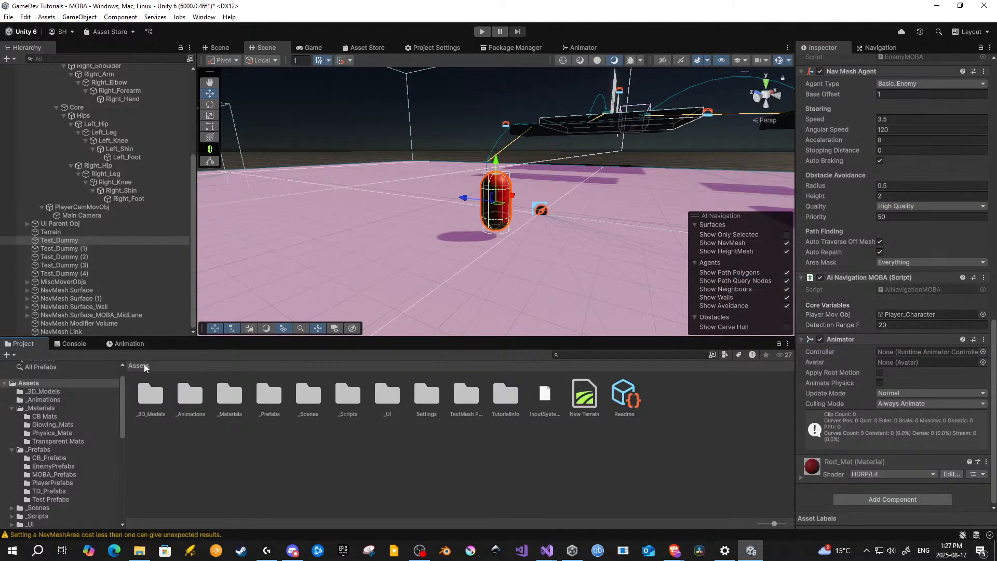
{"action": "double_click", "coordinate": [198, 409]}
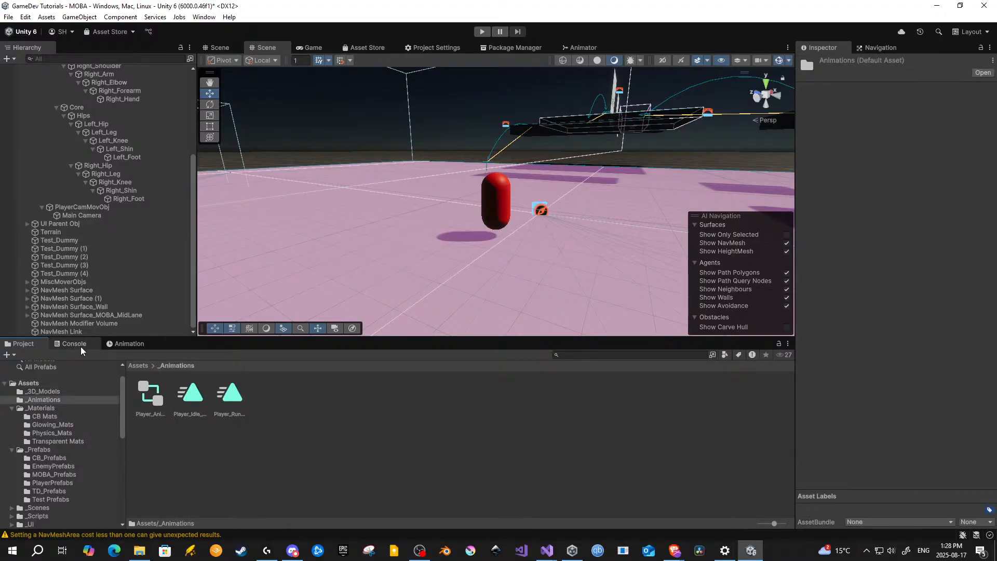
{"action": "right_click", "coordinate": [342, 405]}
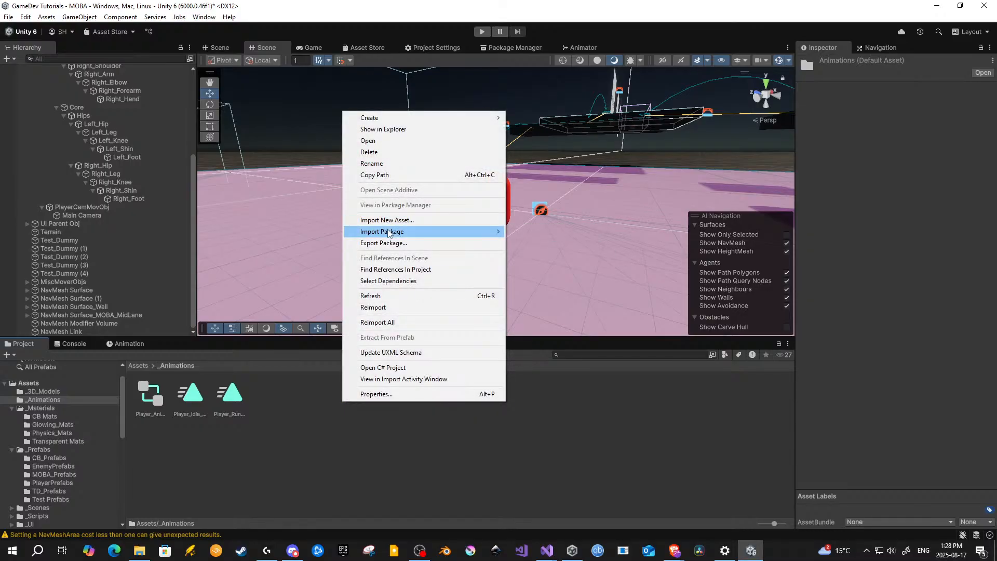
{"action": "mouse_move", "coordinate": [388, 233]}
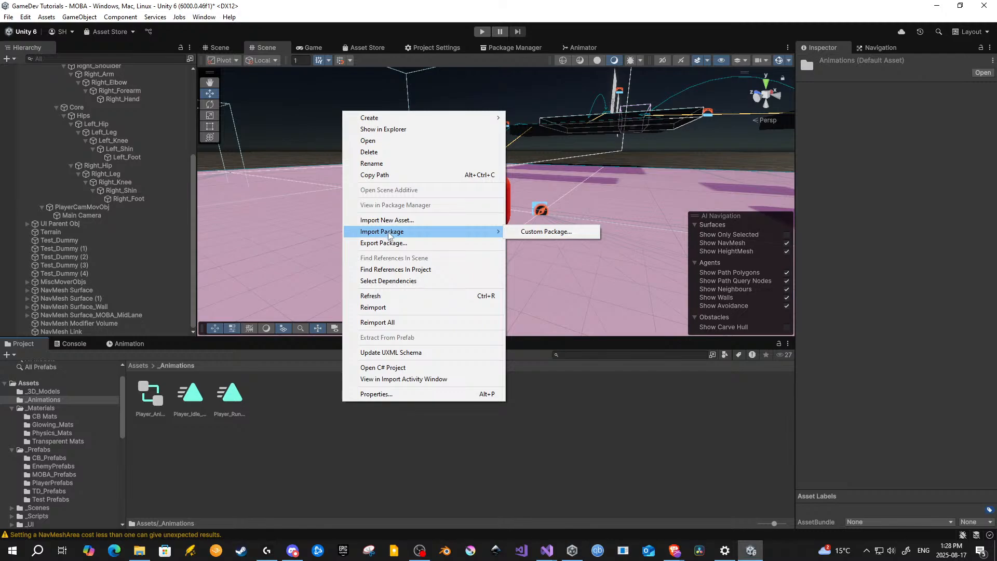
{"action": "mouse_move", "coordinate": [395, 119]}
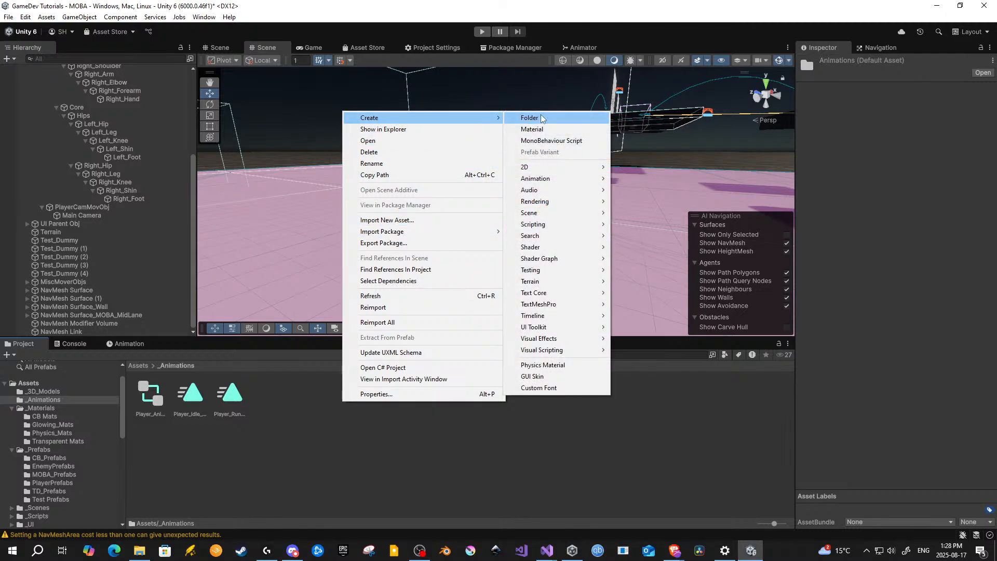
{"action": "left_click", "coordinate": [237, 475]}
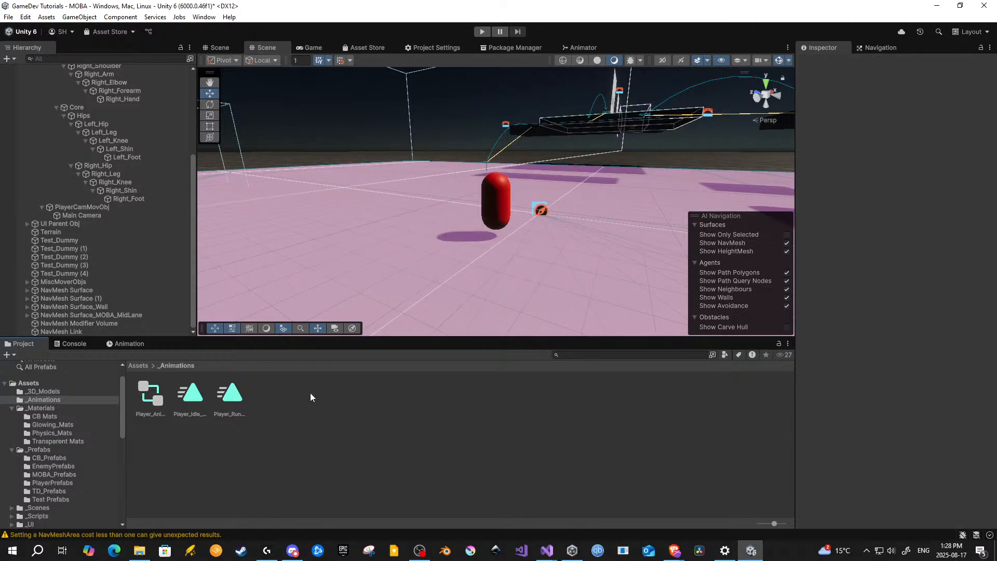
Step: Create an Animator Controller named Enemy_Animator in the _Animations folder and select it
{"action": "right_click", "coordinate": [307, 398]}
{"action": "mouse_move", "coordinate": [384, 113]}
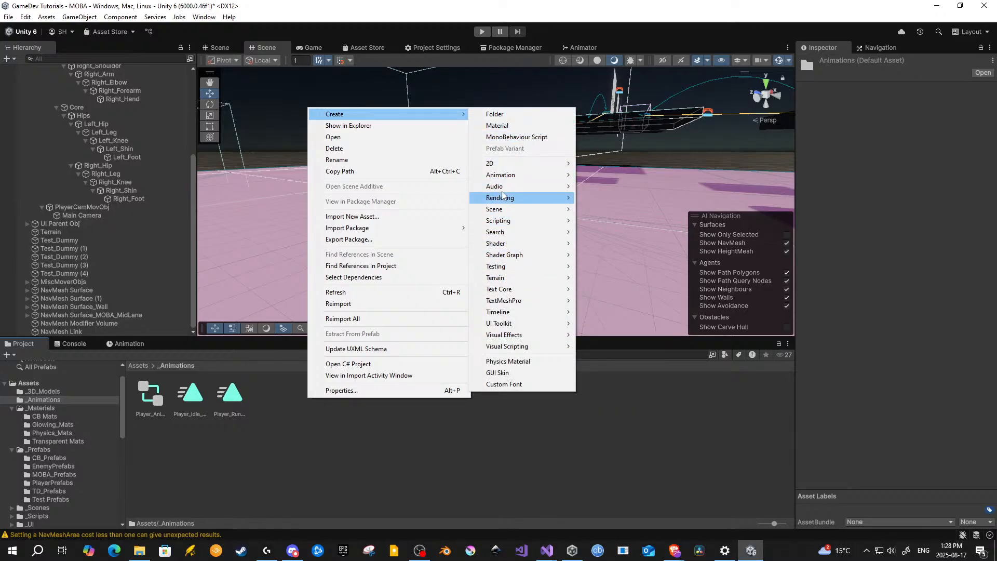
{"action": "mouse_move", "coordinate": [514, 175]}
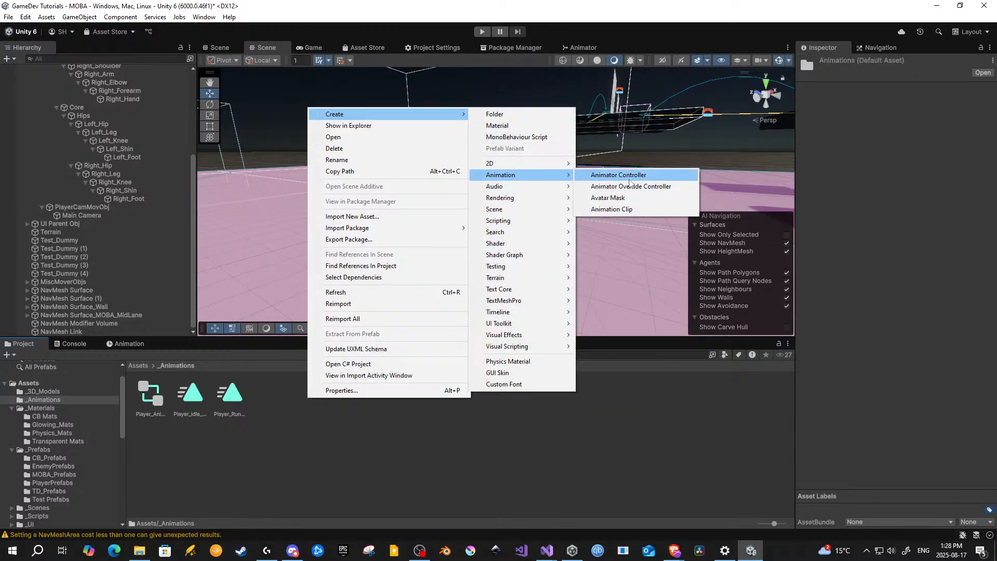
{"action": "left_click", "coordinate": [602, 175]}
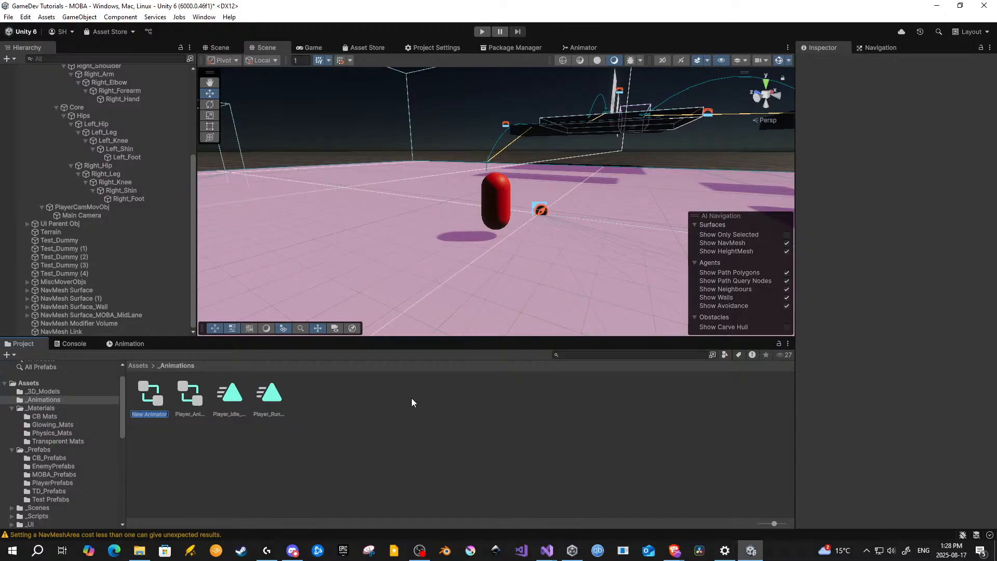
{"action": "type", "text": "Enem"}
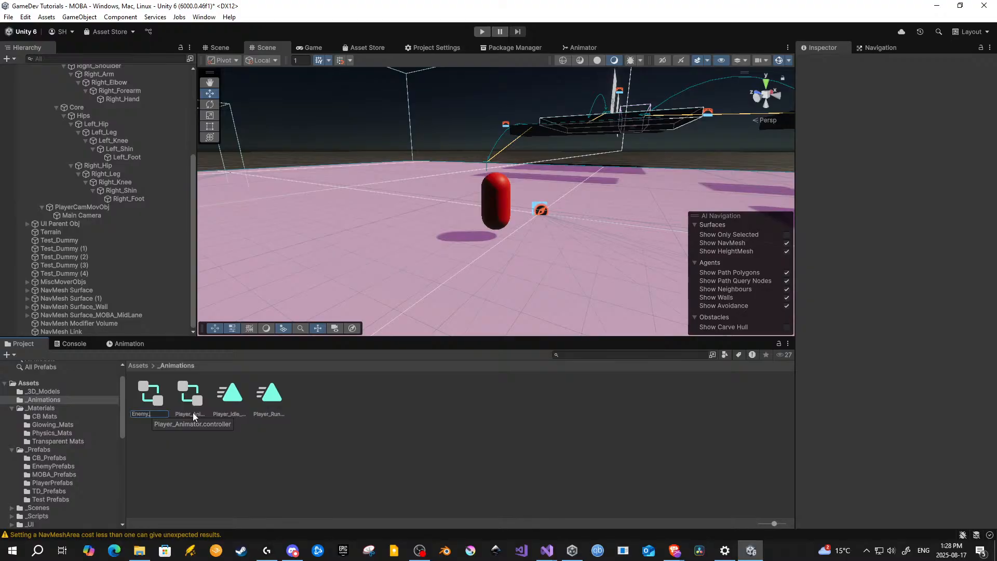
{"action": "type", "text": "y_Animator"}
{"action": "key", "text": "Return"}
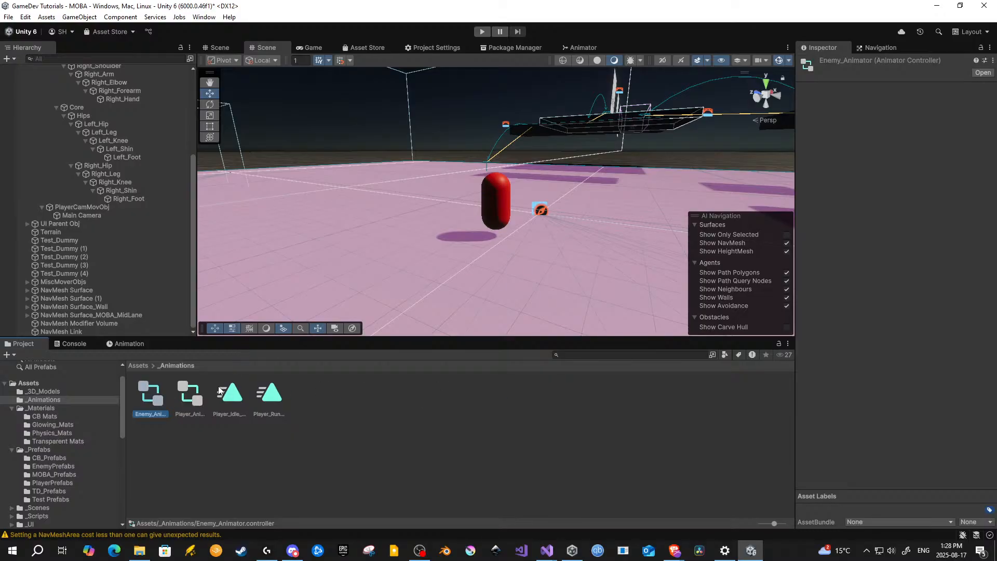
{"action": "left_click", "coordinate": [191, 399]}
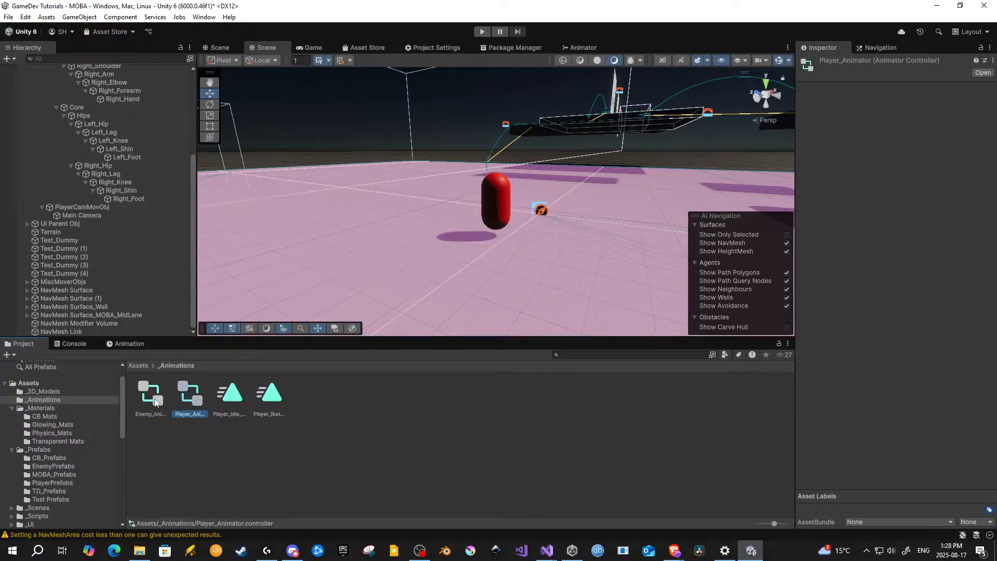
{"action": "left_click", "coordinate": [151, 397]}
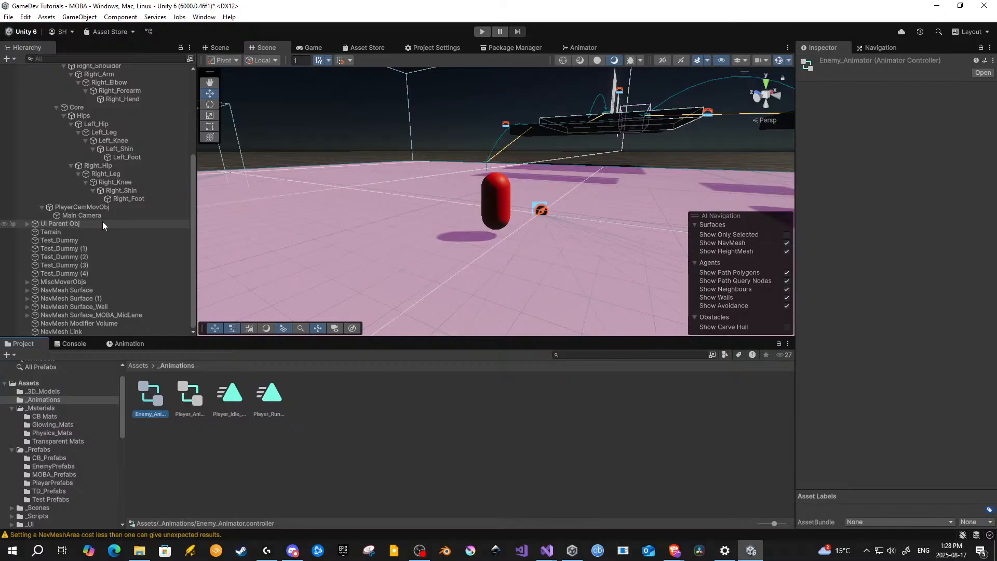
Step: Assign Enemy_Animator as the controller of Test_Dummy's Animator component
{"action": "left_click", "coordinate": [61, 241]}
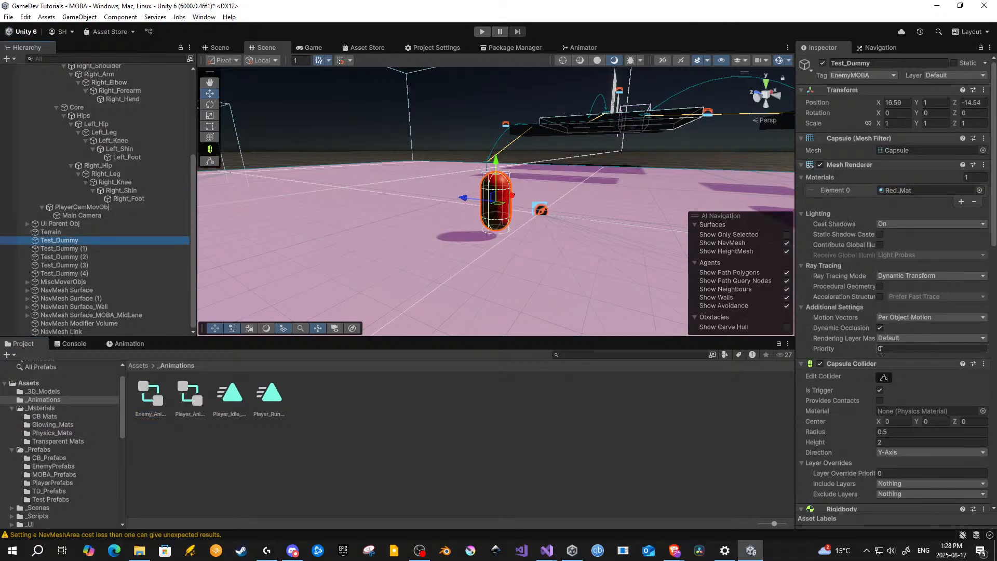
{"action": "scroll", "coordinate": [841, 332], "scroll_direction": "down", "scroll_amount": 5}
{"action": "scroll", "coordinate": [846, 329], "scroll_direction": "down", "scroll_amount": 5}
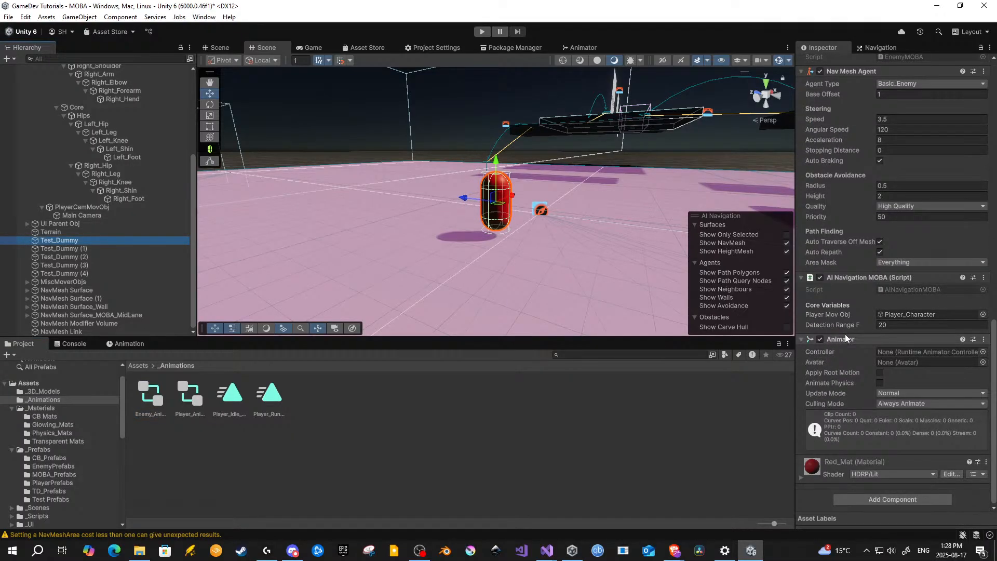
{"action": "left_click_drag", "start_coordinate": [151, 394], "coordinate": [899, 355]}
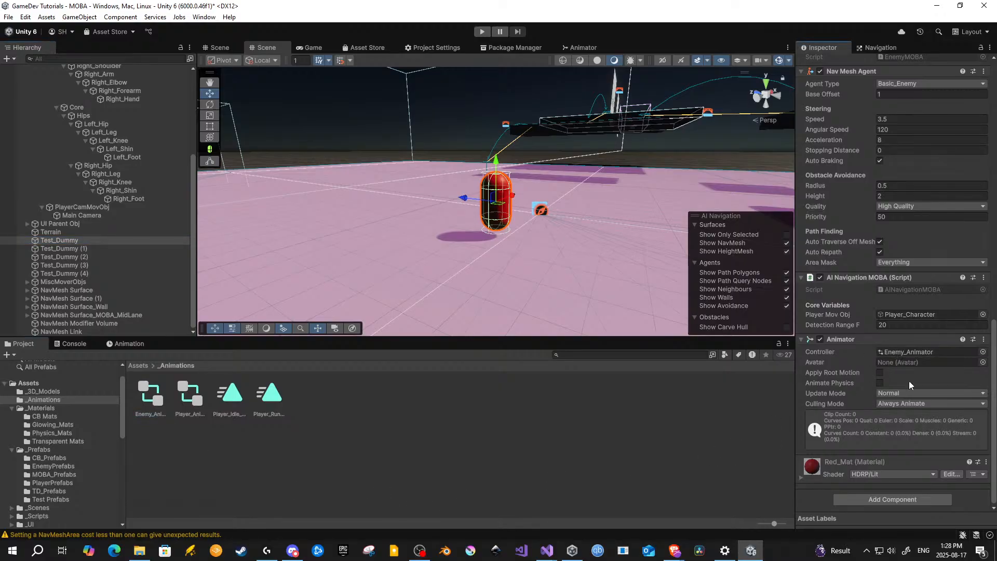
{"action": "left_click", "coordinate": [983, 352]}
{"action": "double_click", "coordinate": [260, 143]}
Step: View Enemy_Animator's state graph and the Animation window, and return to the Scene view with Test_Dummy selected
{"action": "left_click", "coordinate": [570, 47]}
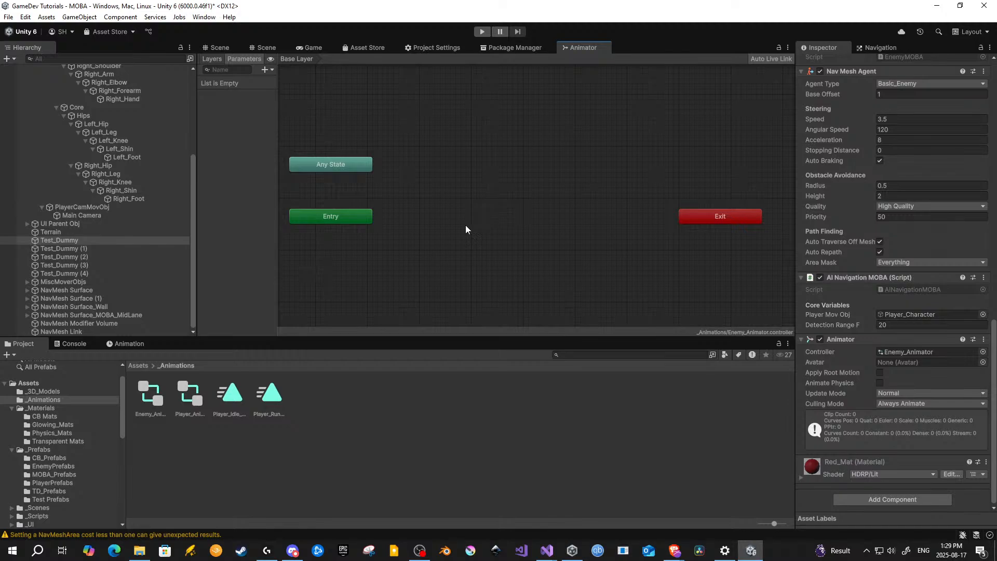
{"action": "left_click", "coordinate": [120, 345]}
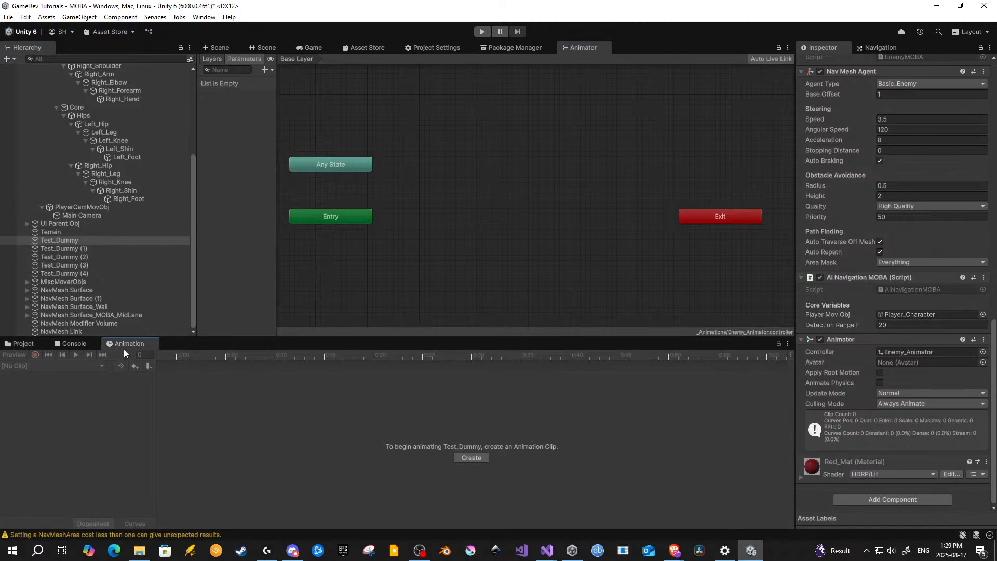
{"action": "left_click", "coordinate": [267, 48]}
{"action": "scroll", "coordinate": [508, 203], "scroll_direction": "up", "scroll_amount": 5}
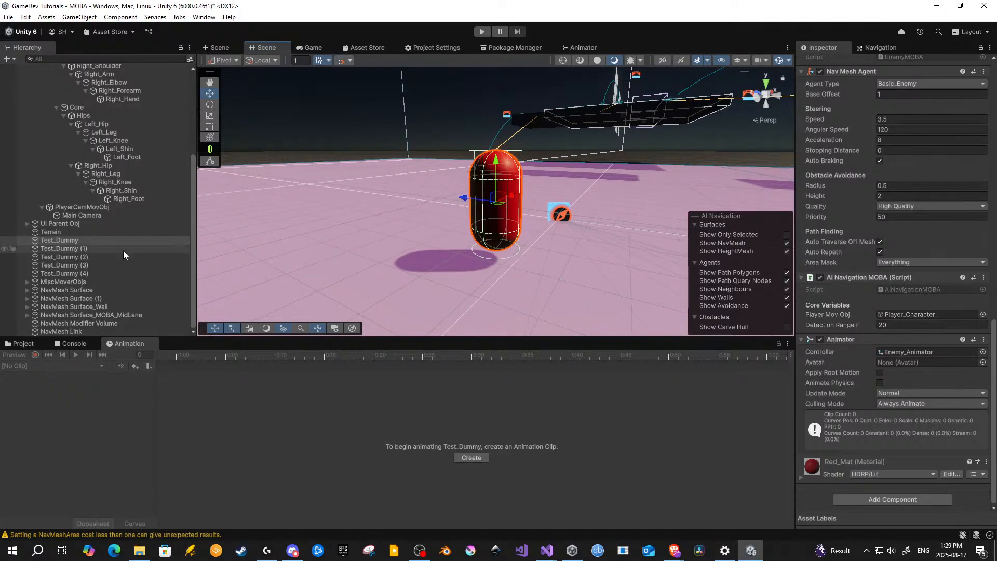
{"action": "left_click", "coordinate": [89, 241]}
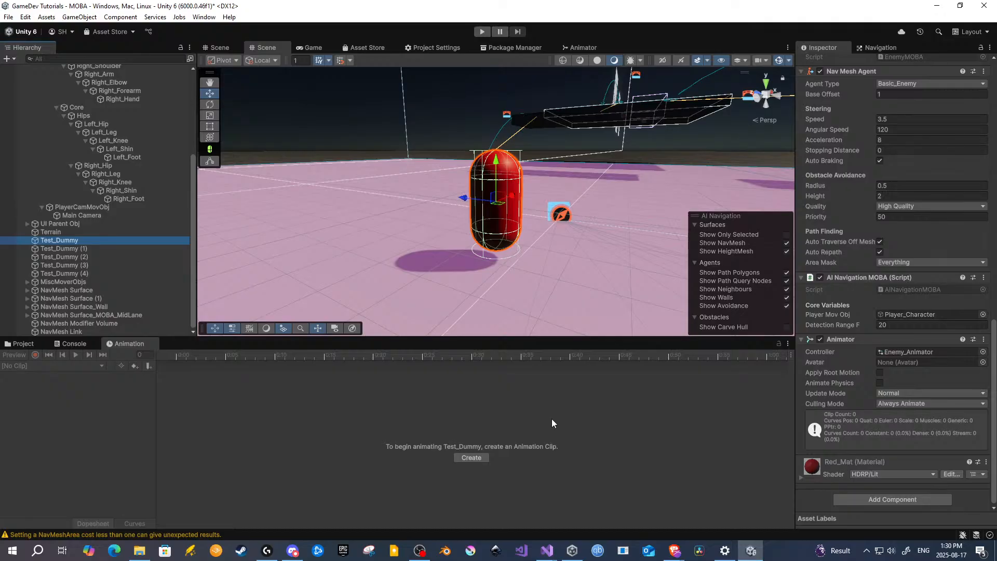
Step: Check the save location for a new Test_Dummy animation clip without saving, and open the _Animations folder in the project assets
{"action": "left_click", "coordinate": [471, 458]}
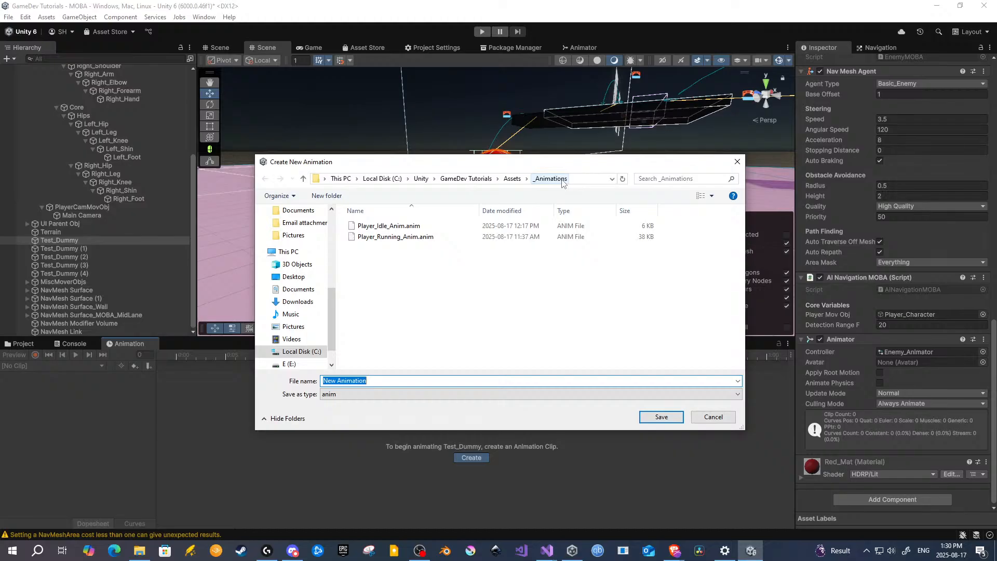
{"action": "left_click", "coordinate": [703, 418]}
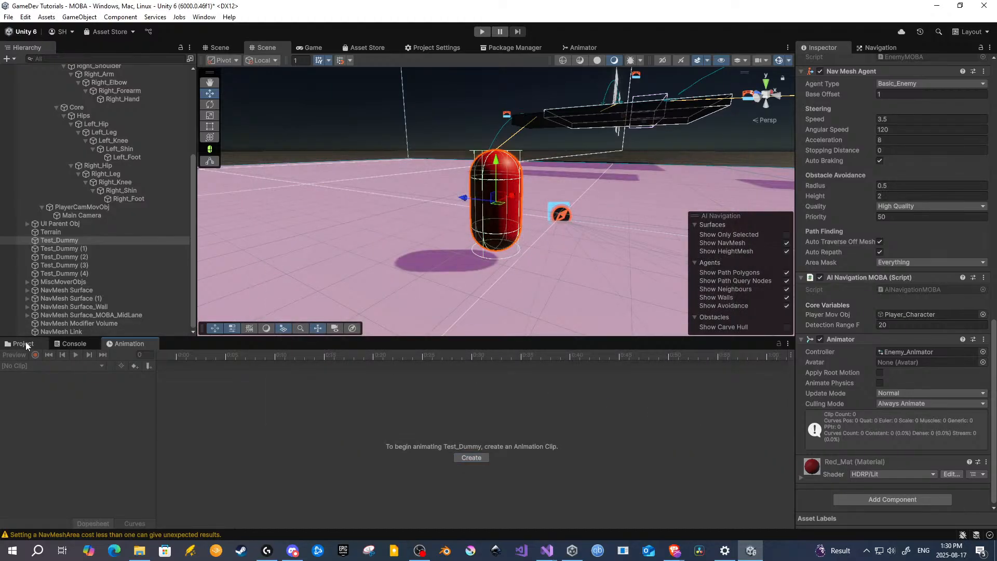
{"action": "left_click", "coordinate": [26, 343]}
{"action": "left_click", "coordinate": [137, 365]}
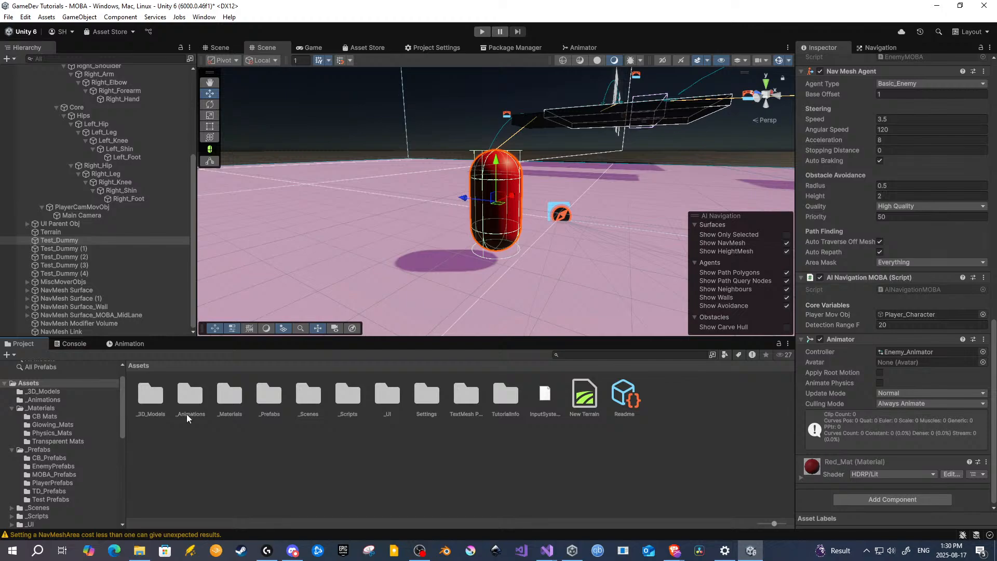
{"action": "double_click", "coordinate": [189, 397]}
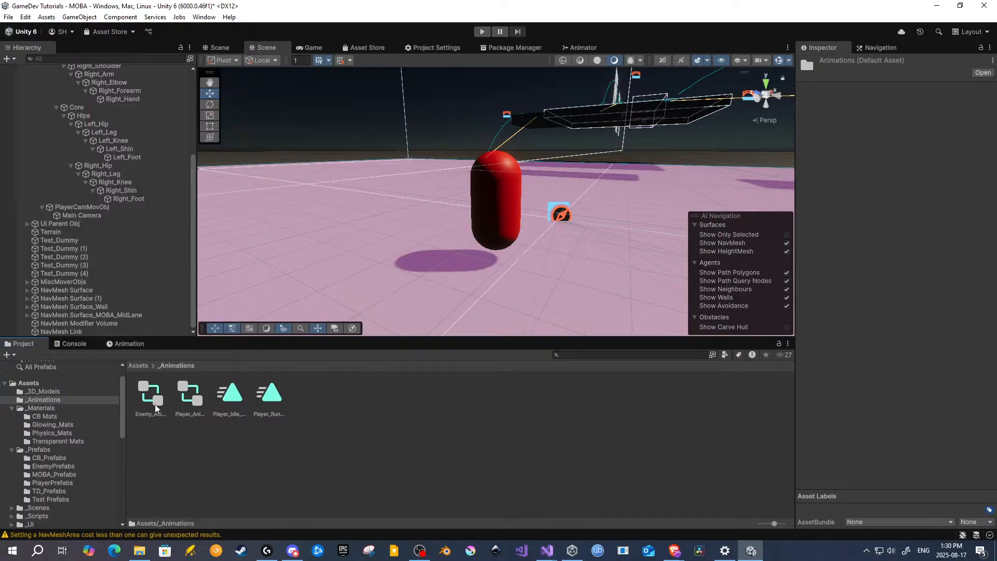
Step: Compare the Animation window for Test_Dummy and Test_Dummy (1), checking the second one's new-clip dialog without saving
{"action": "left_click", "coordinate": [126, 344]}
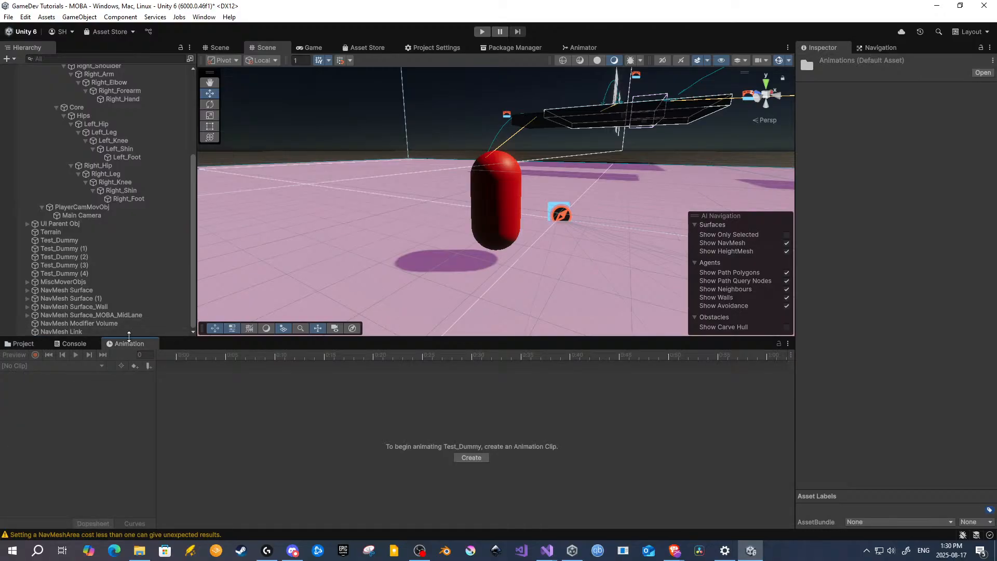
{"action": "left_click", "coordinate": [64, 240]}
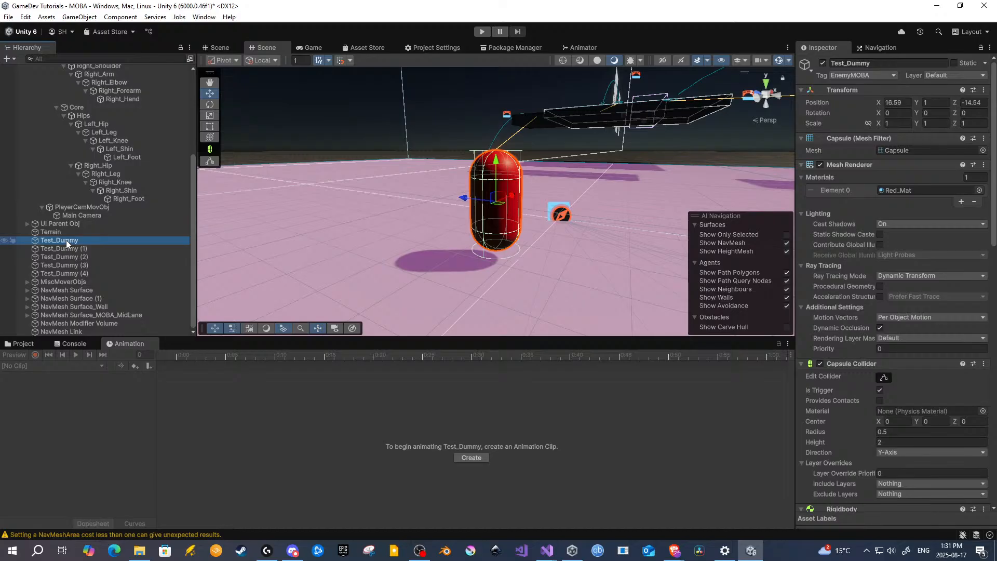
{"action": "scroll", "coordinate": [844, 378], "scroll_direction": "down", "scroll_amount": 10}
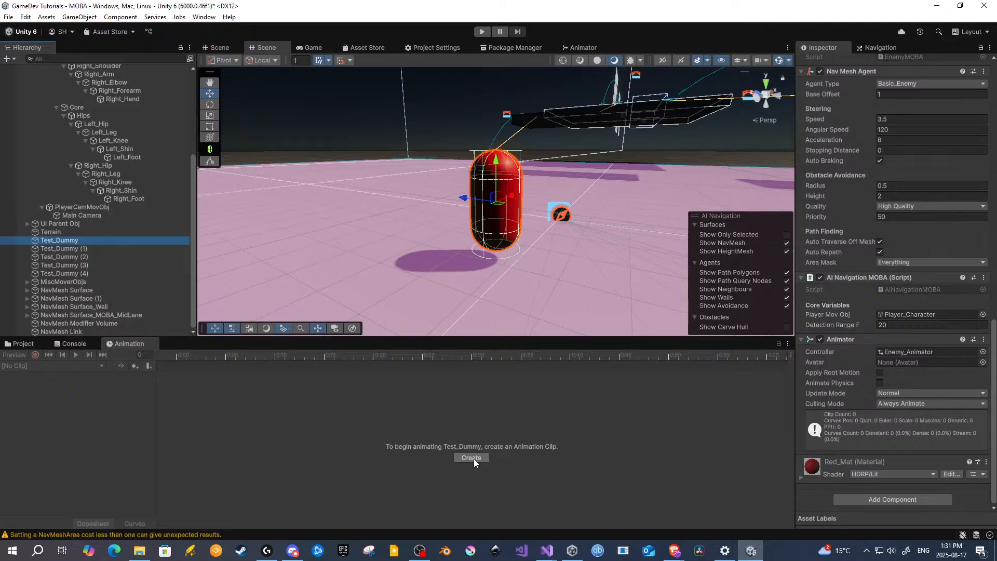
{"action": "left_click", "coordinate": [87, 249]}
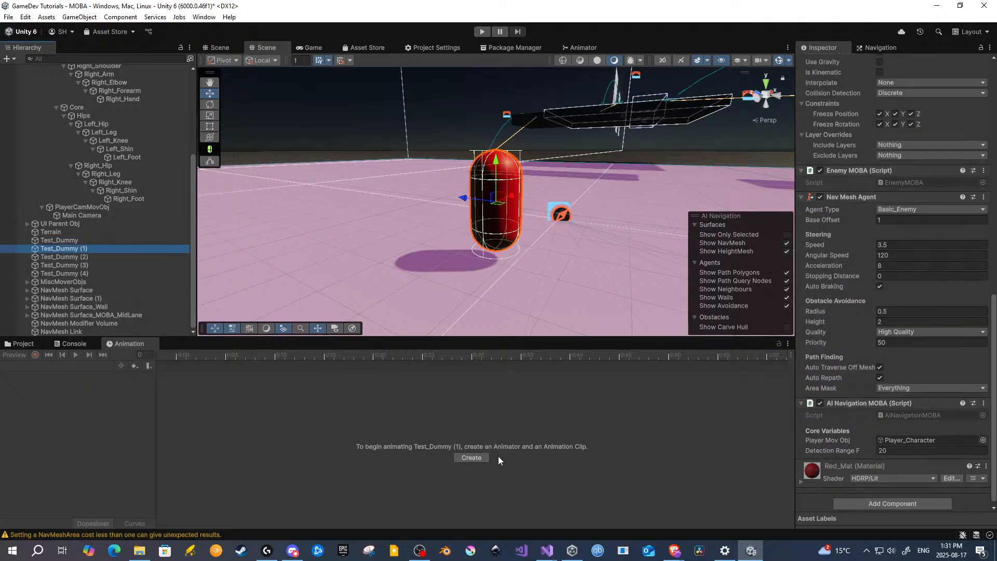
{"action": "left_click", "coordinate": [478, 456]}
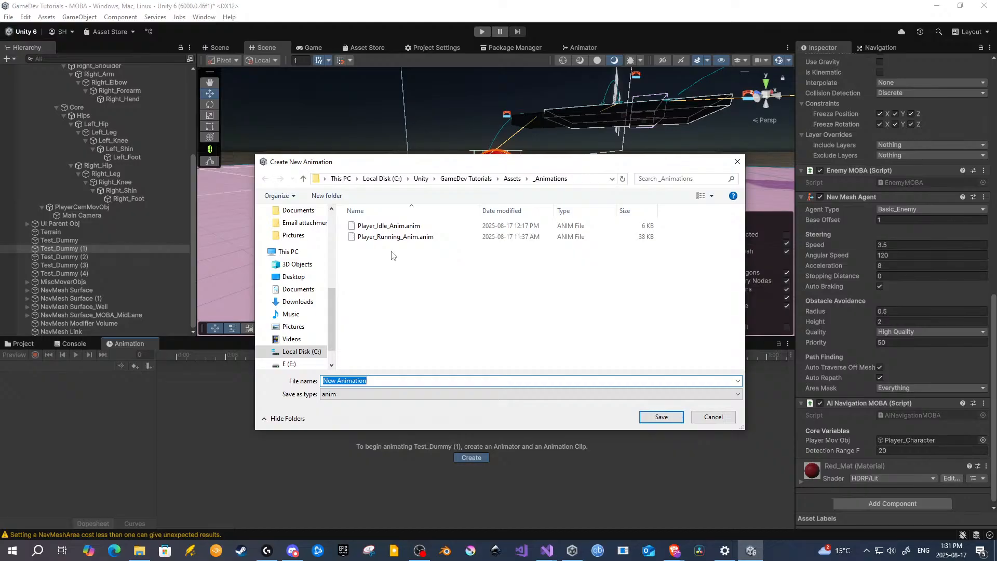
{"action": "left_click", "coordinate": [705, 414]}
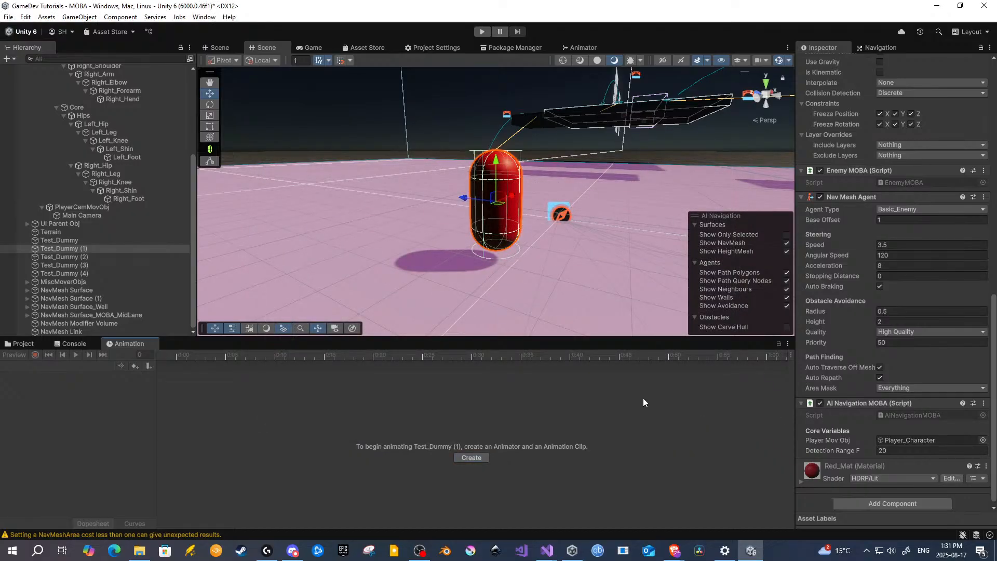
Step: Create an animation clip named Enemy_Idle for Test_Dummy in the _Animations folder and turn on keyframe recording
{"action": "left_click", "coordinate": [86, 239]}
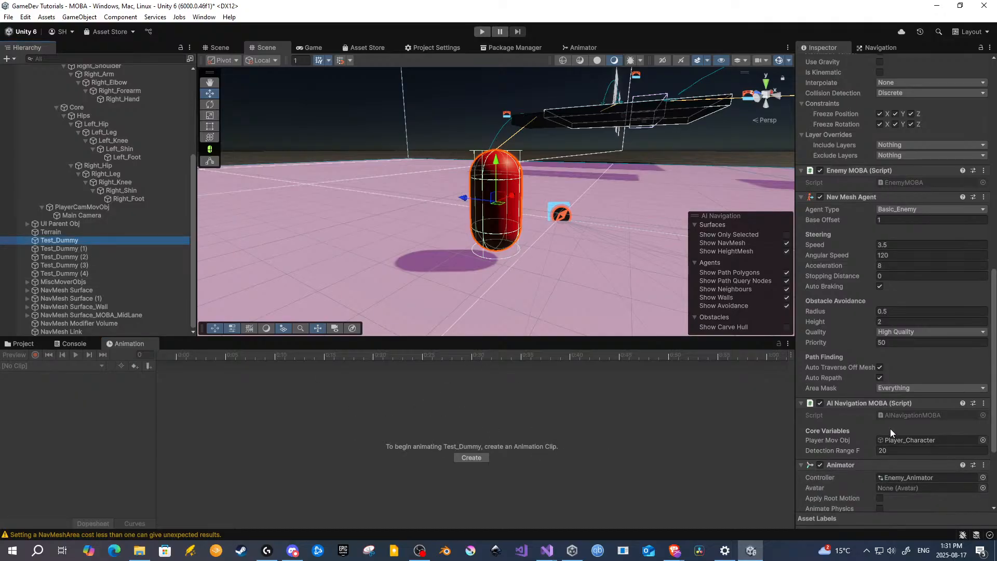
{"action": "scroll", "coordinate": [909, 434], "scroll_direction": "down", "scroll_amount": 5}
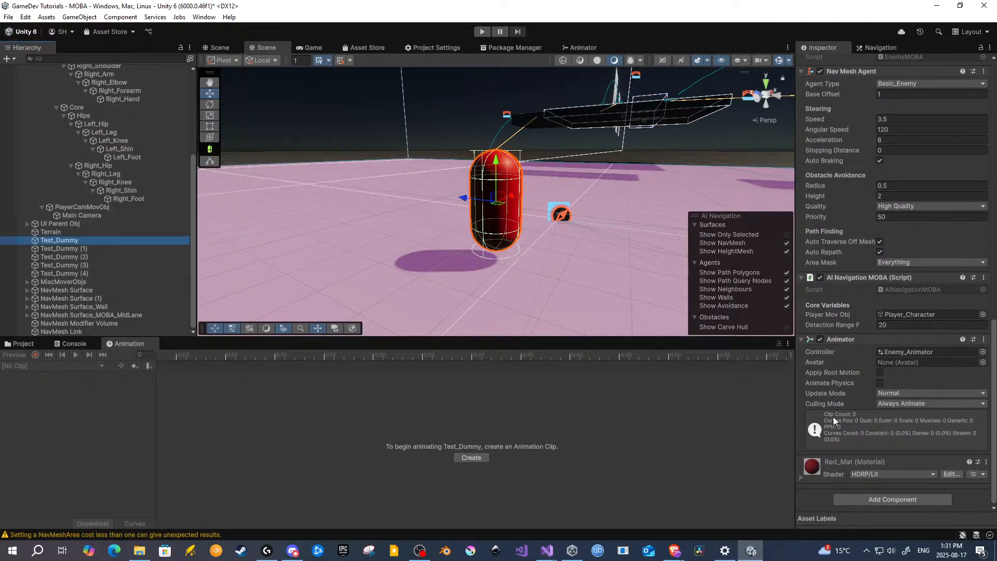
{"action": "left_click", "coordinate": [464, 458]}
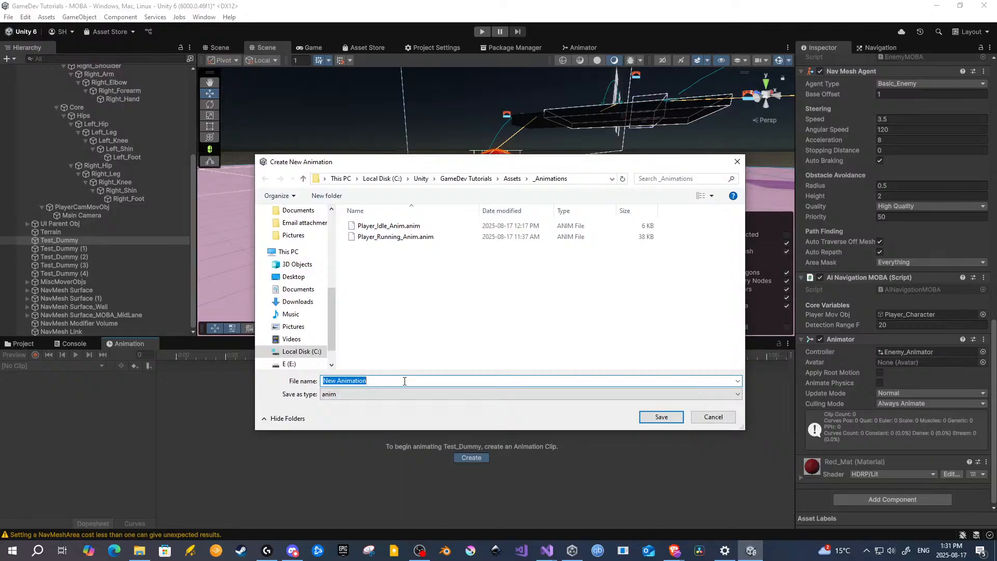
{"action": "type", "text": "Ene"}
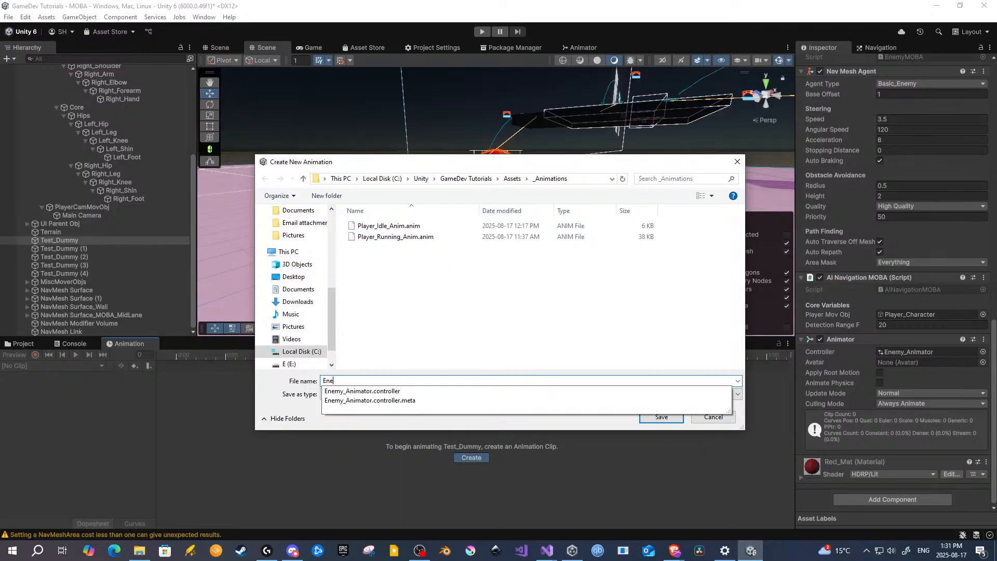
{"action": "type", "text": "my_Idle"}
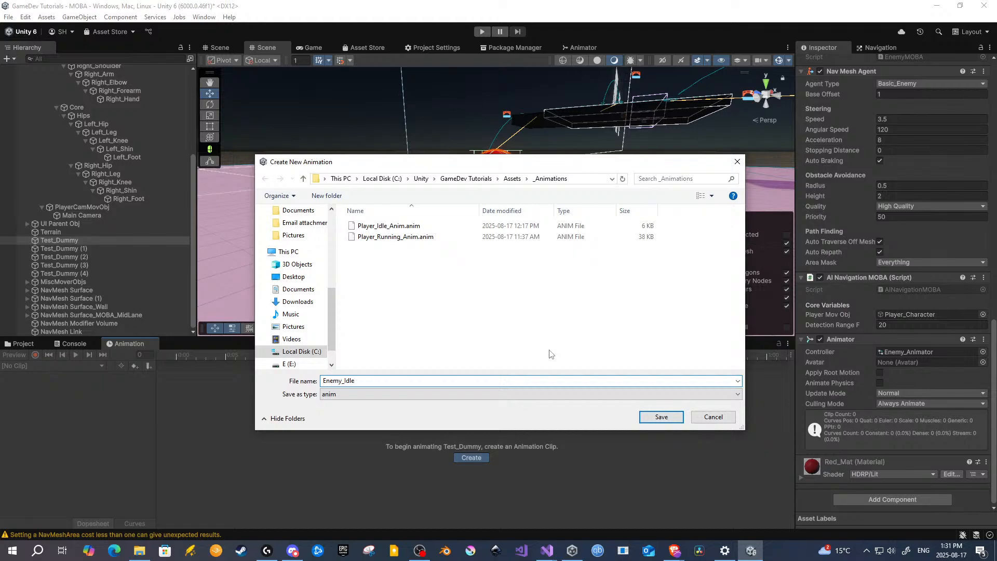
{"action": "key", "text": "Return"}
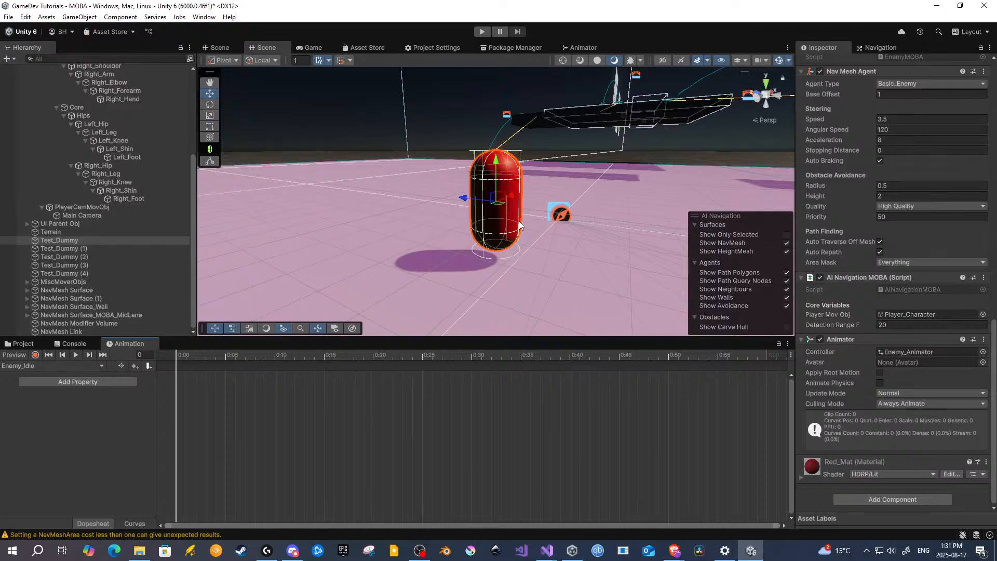
{"action": "left_click", "coordinate": [35, 354]}
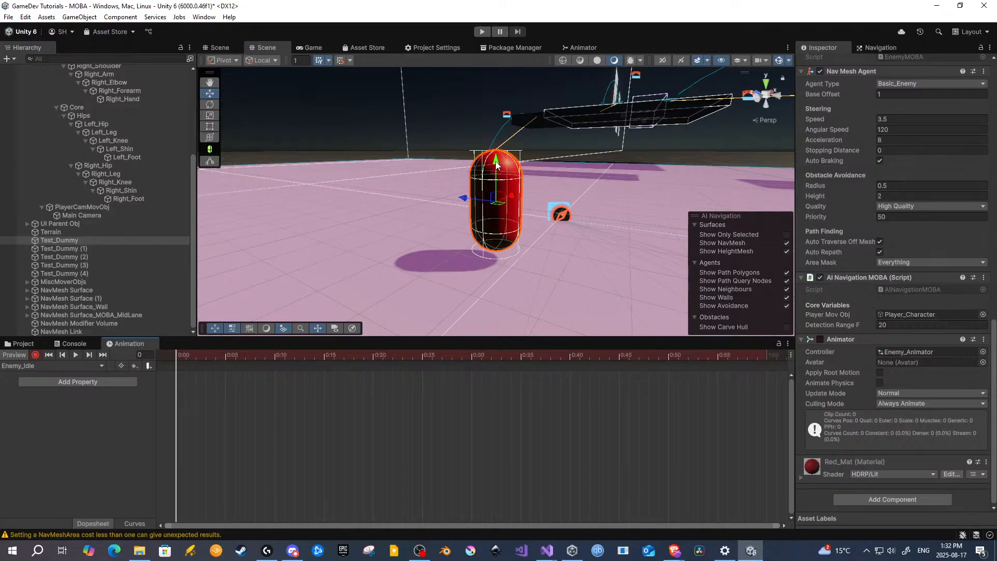
Step: Try raising Test_Dummy at frame 0 of Enemy_Idle, undo the move, and return to its Transform values
{"action": "middle_click_drag", "start_coordinate": [452, 241], "coordinate": [465, 204]}
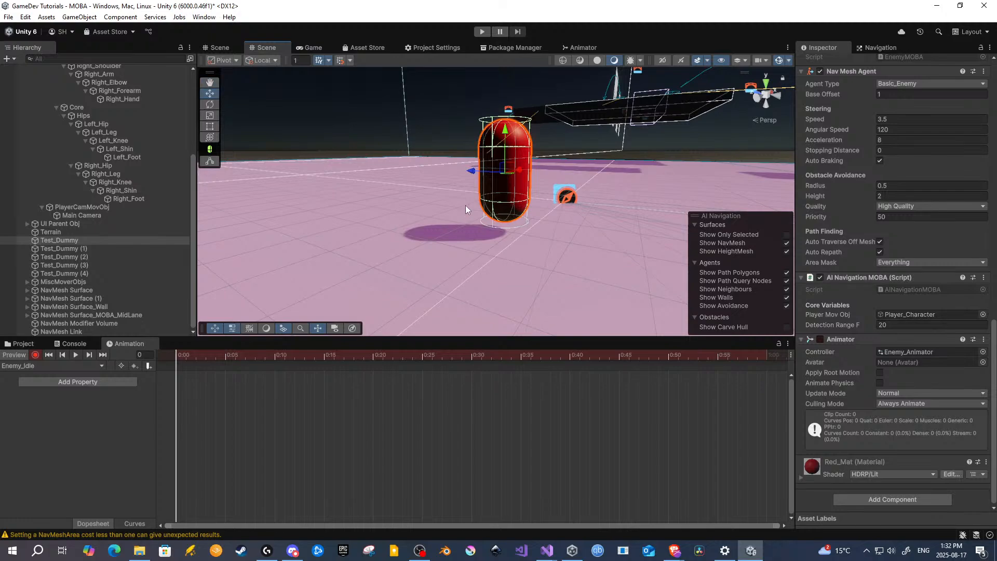
{"action": "left_click_drag", "start_coordinate": [506, 137], "coordinate": [510, 114]}
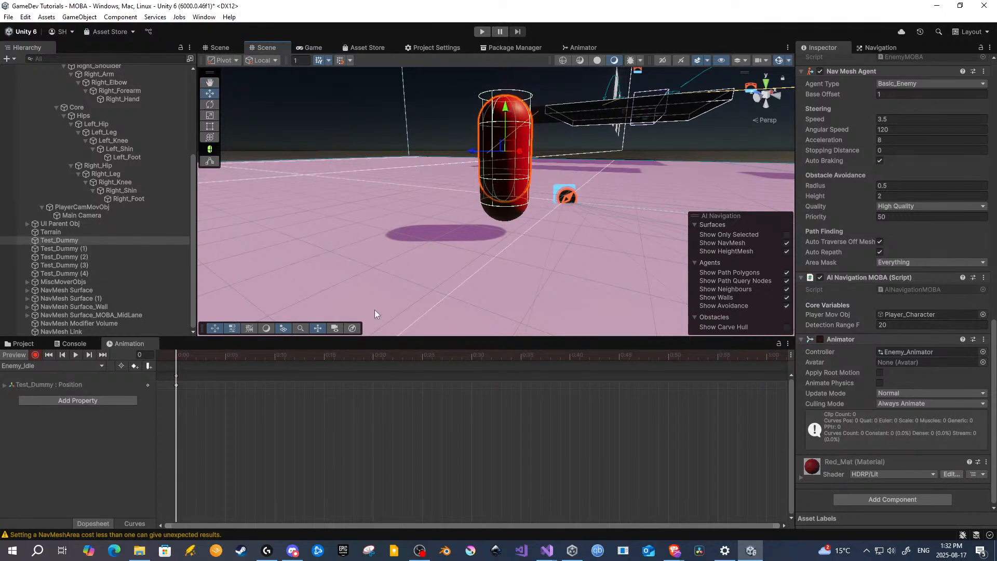
{"action": "key", "text": "ctrl+z"}
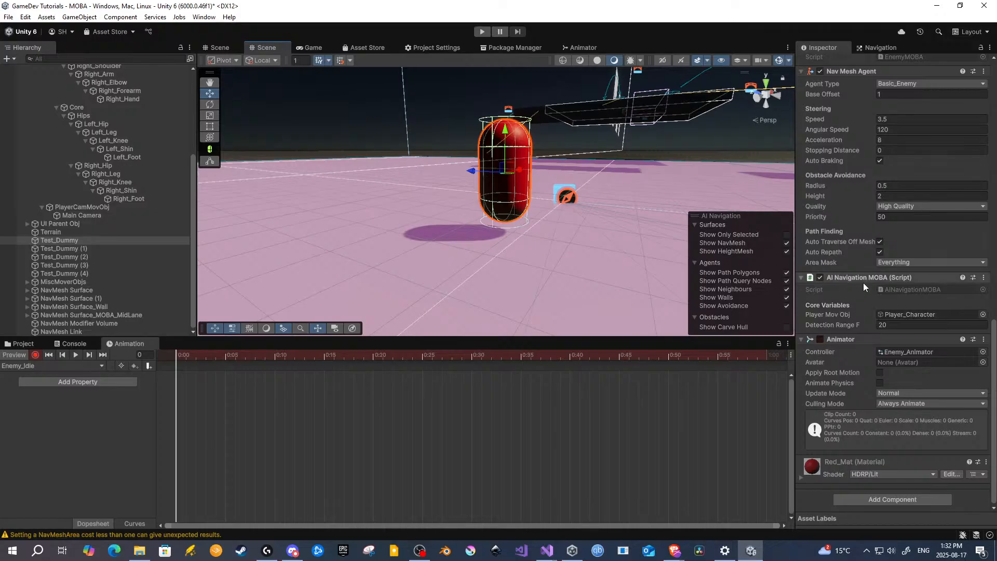
{"action": "scroll", "coordinate": [863, 284], "scroll_direction": "up", "scroll_amount": 10}
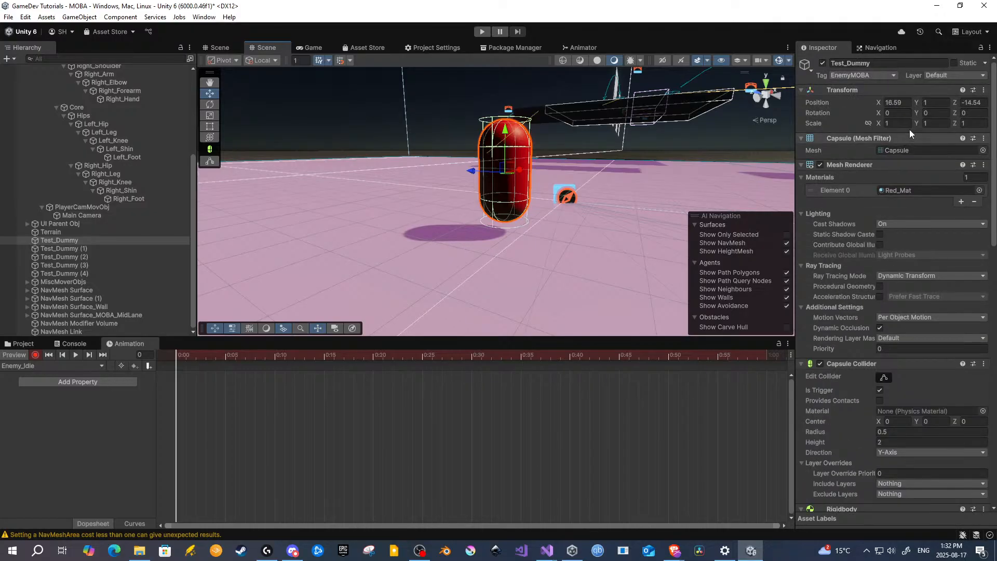
Step: Key Test_Dummy's Y position at 1.5 on frame 30 of the Enemy_Idle clip
{"action": "left_click", "coordinate": [927, 102]}
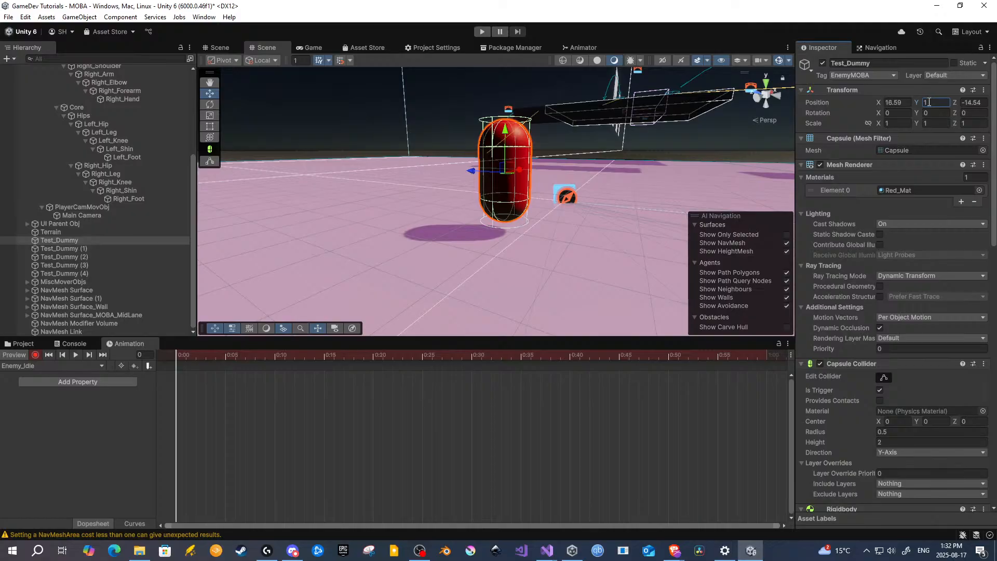
{"action": "left_click", "coordinate": [472, 357]}
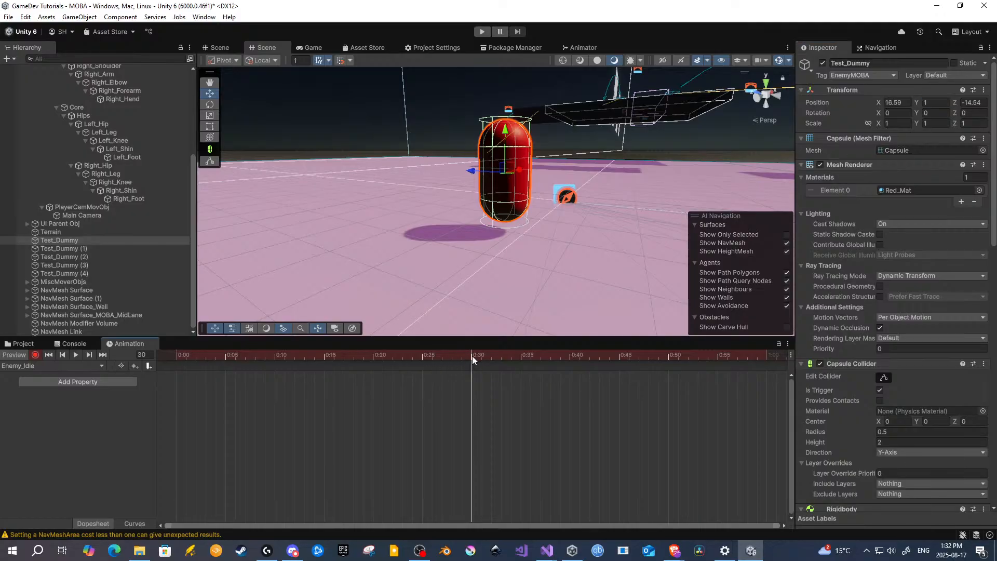
{"action": "left_click", "coordinate": [937, 104]}
{"action": "type", "text": "2"}
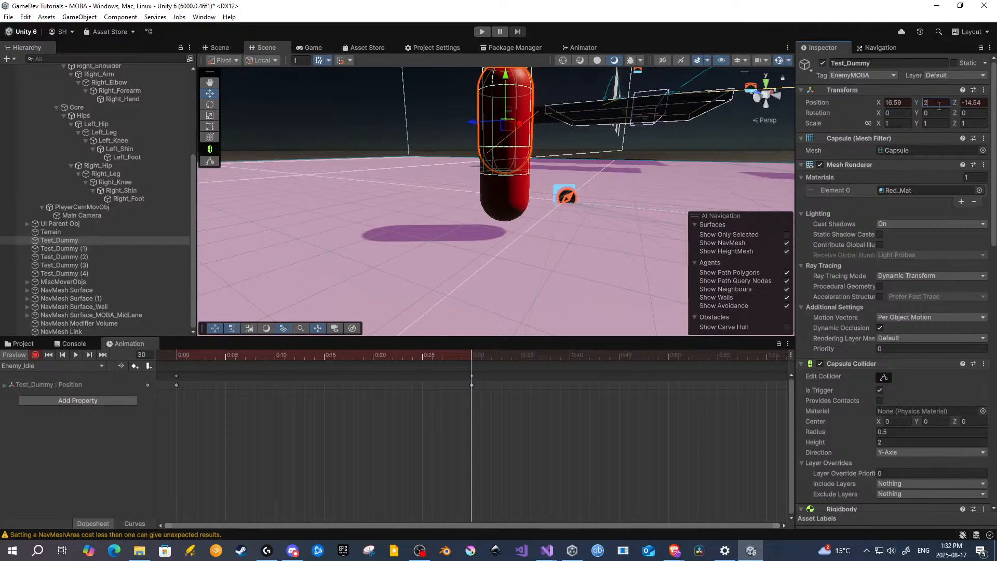
{"action": "key", "text": "BackSpace"}
{"action": "type", "text": "1.5"}
{"action": "key", "text": "Return"}
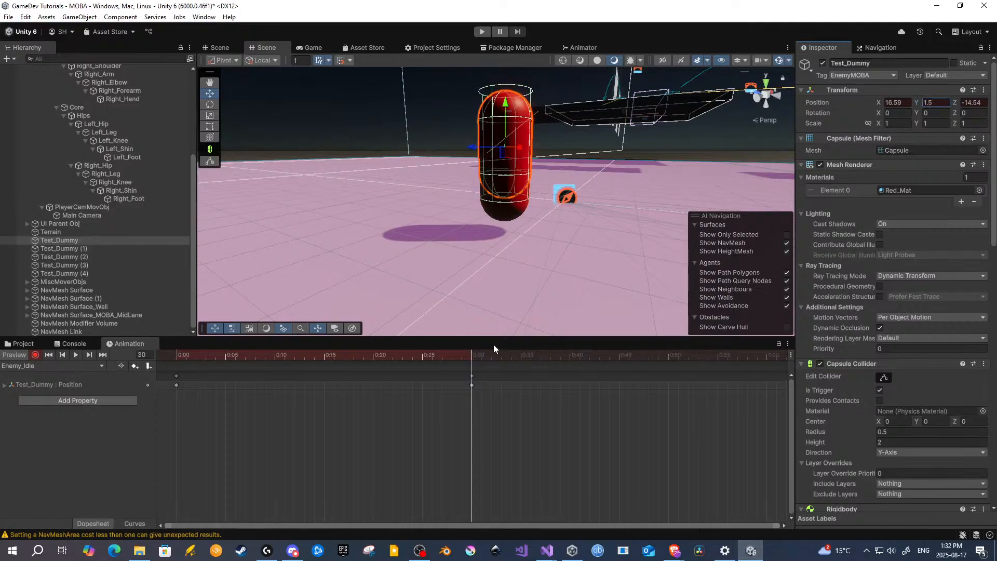
Step: Key Test_Dummy's Y position at 1 on frame 60 of Enemy_Idle and stop keyframe recording
{"action": "left_click", "coordinate": [176, 355]}
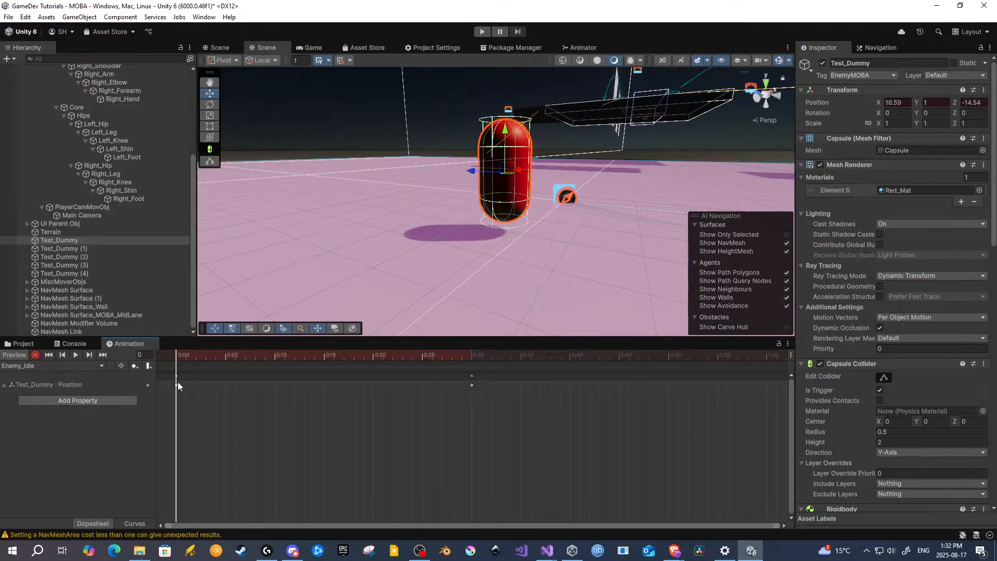
{"action": "left_click", "coordinate": [766, 355]}
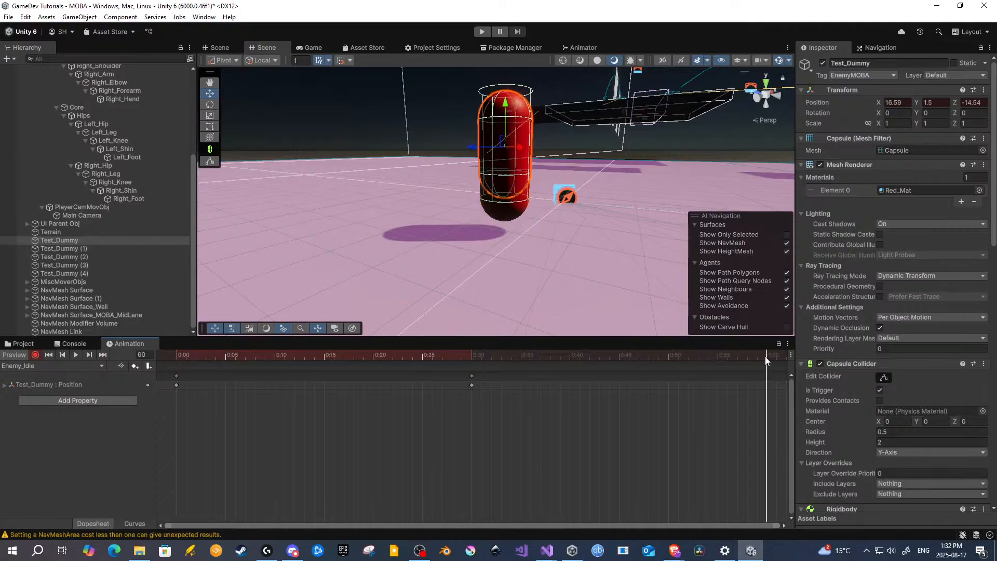
{"action": "left_click", "coordinate": [934, 103]}
{"action": "type", "text": "1"}
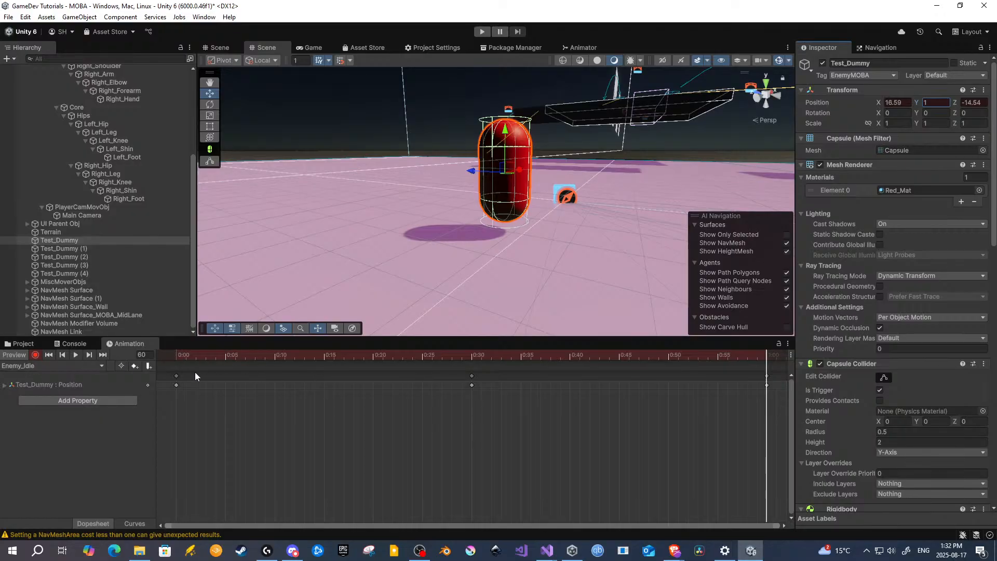
{"action": "left_click", "coordinate": [35, 354]}
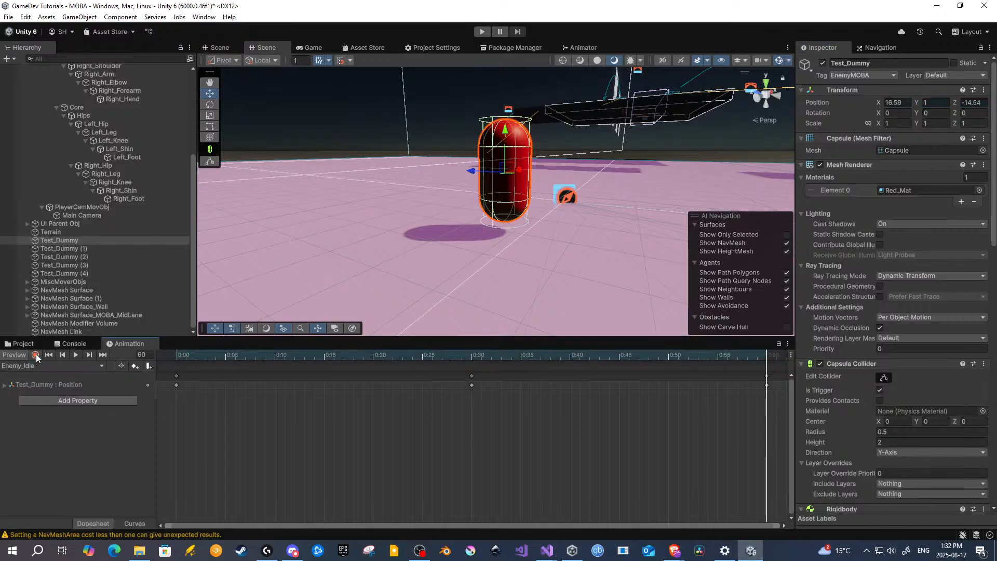
Step: Play back the Enemy_Idle clip to check the bobbing motion, stop it, and return to frame 0
{"action": "left_click", "coordinate": [75, 355]}
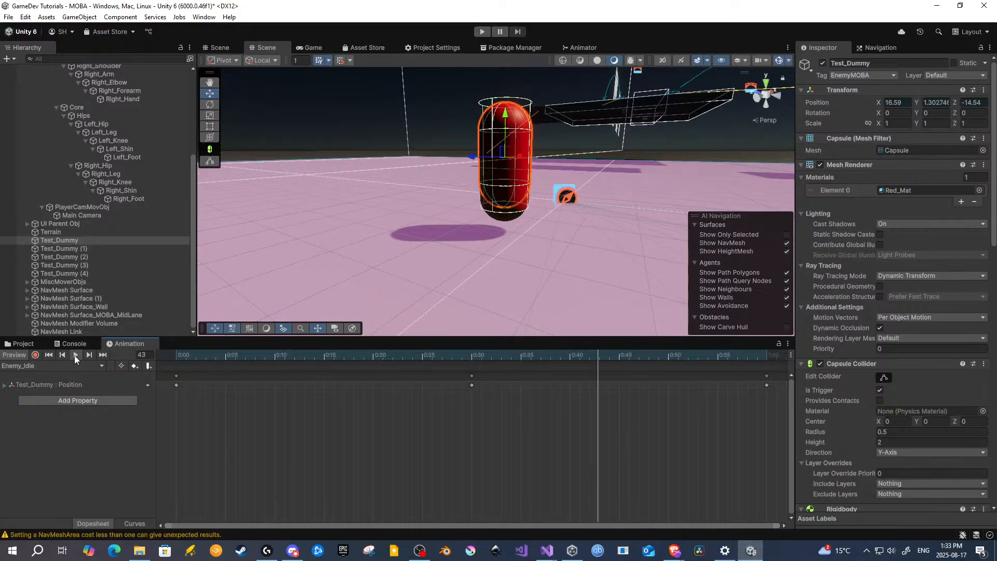
{"action": "left_click", "coordinate": [75, 355]}
{"action": "left_click", "coordinate": [177, 357]}
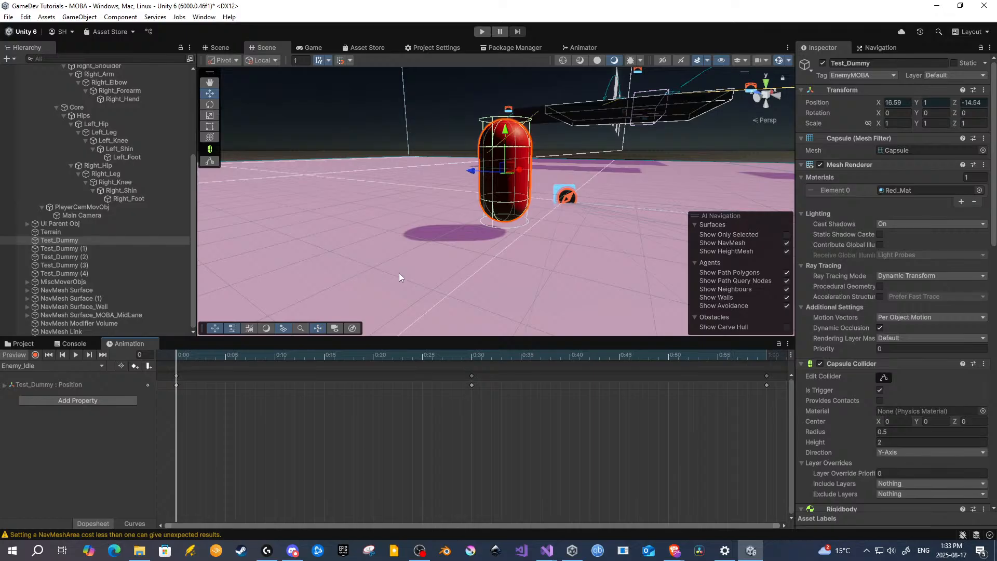
Step: In the Enemy_Animator state graph, move the Enemy_Idle state clear of Any State
{"action": "left_click", "coordinate": [584, 48]}
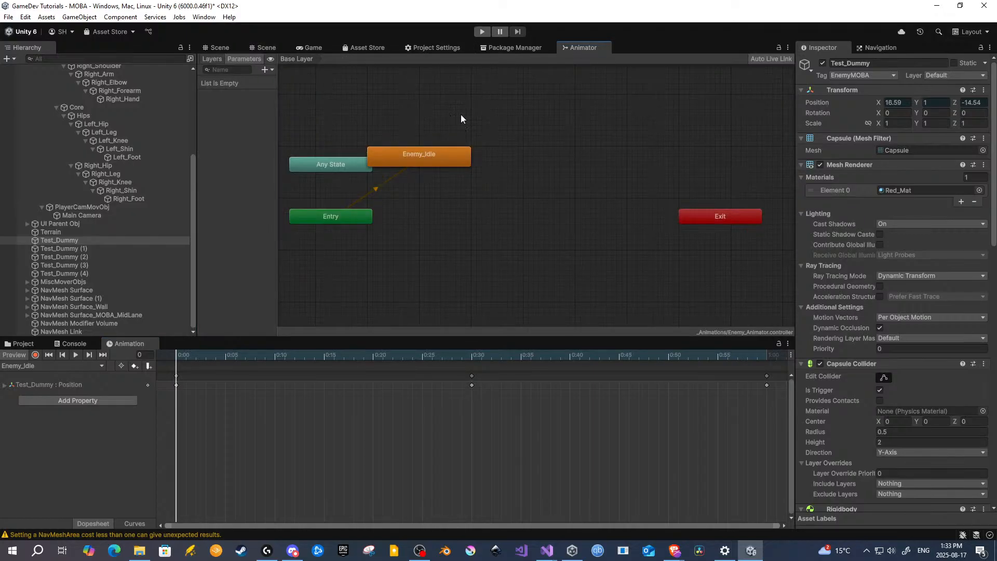
{"action": "left_click_drag", "start_coordinate": [423, 161], "coordinate": [533, 169]}
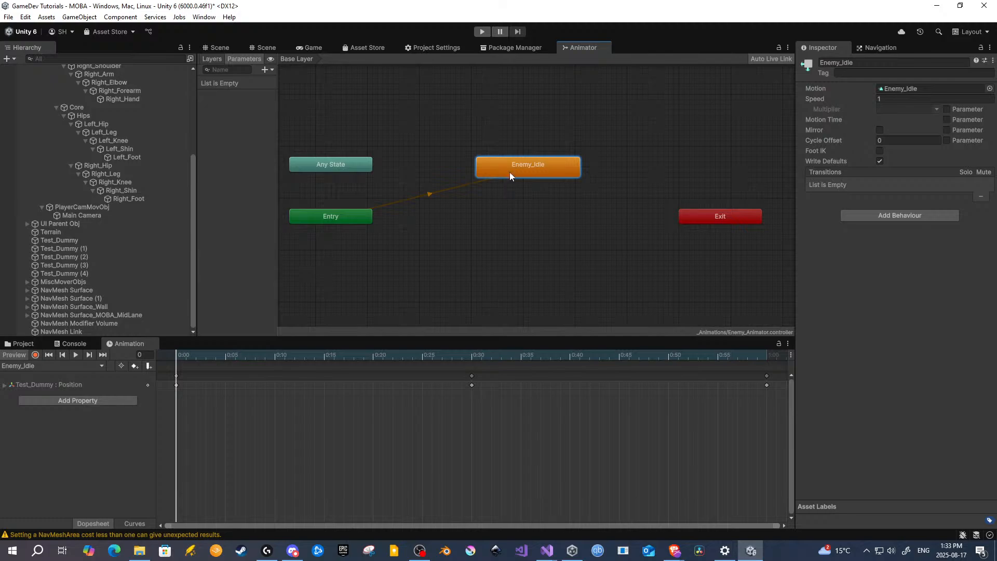
Step: Compare the Animator setups of Test_Dummy (1), PlayerMovObj and Test_Dummy, and return to the scene with Test_Dummy selected
{"action": "left_click", "coordinate": [76, 248]}
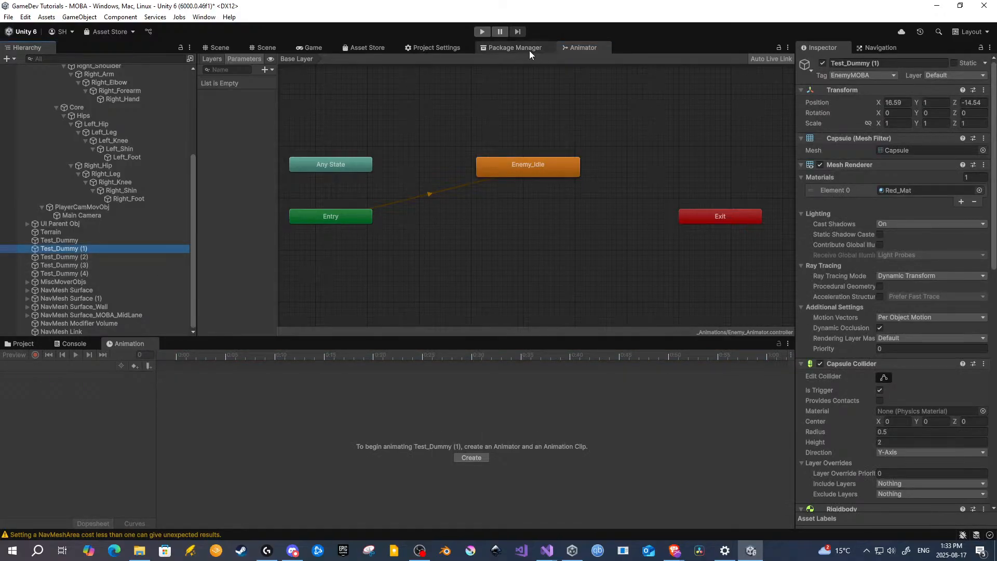
{"action": "left_click", "coordinate": [530, 50]}
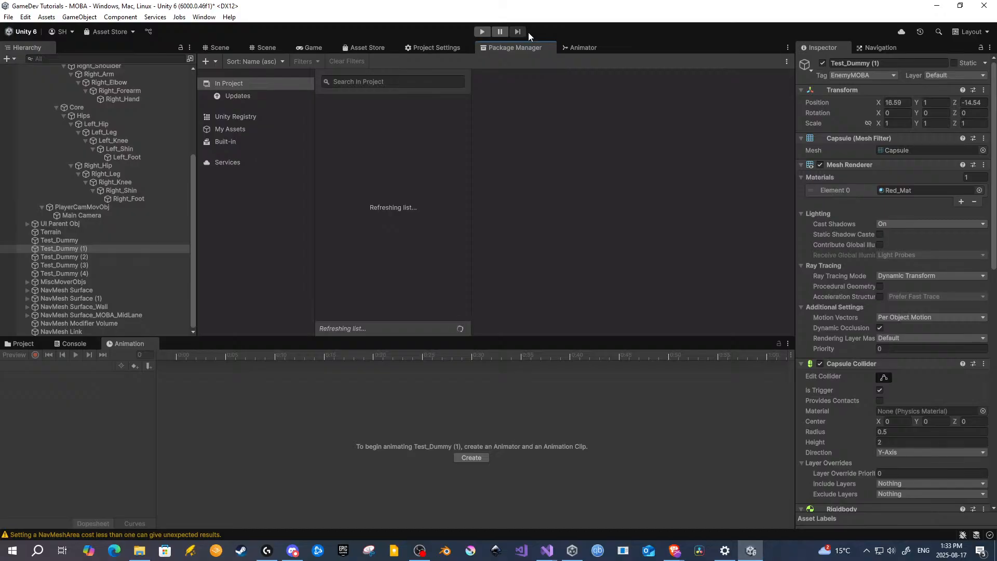
{"action": "left_click", "coordinate": [583, 48]}
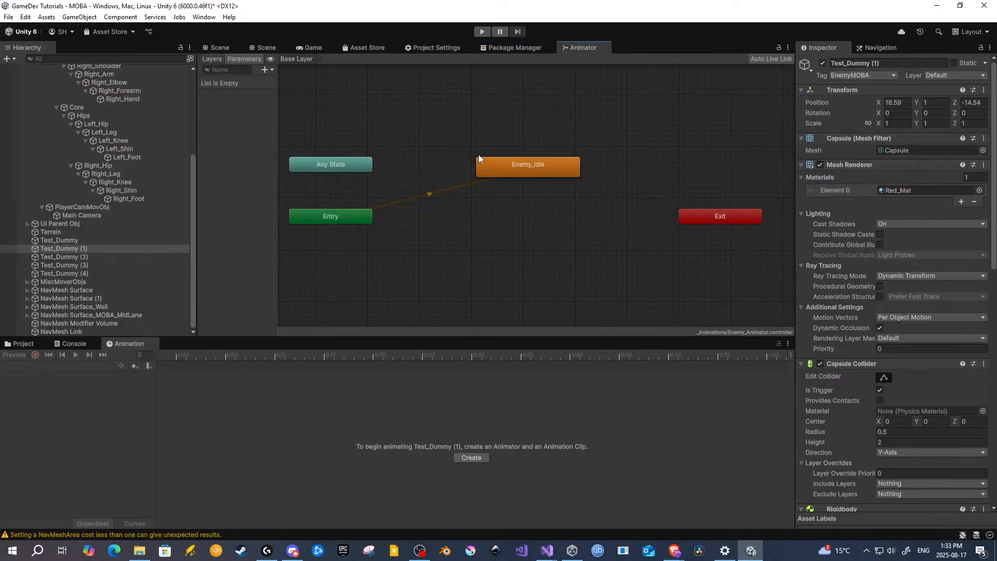
{"action": "scroll", "coordinate": [849, 382], "scroll_direction": "down", "scroll_amount": 10}
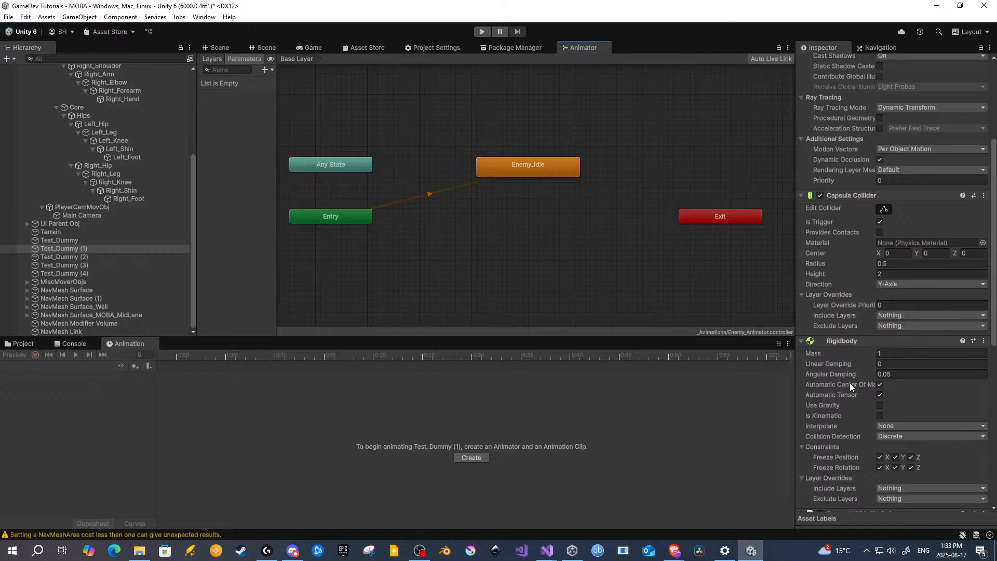
{"action": "scroll", "coordinate": [100, 198], "scroll_direction": "up", "scroll_amount": 5}
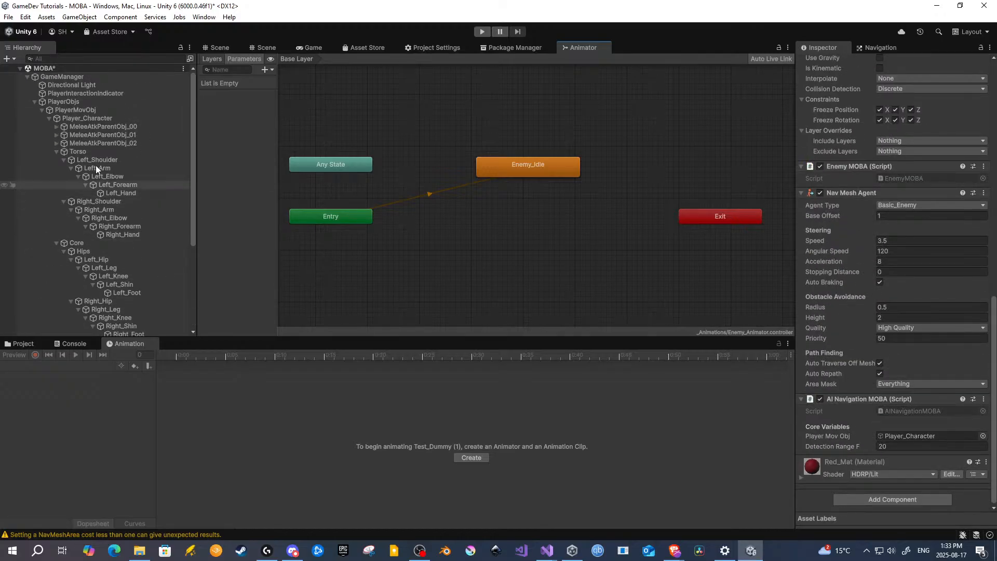
{"action": "left_click", "coordinate": [82, 110]}
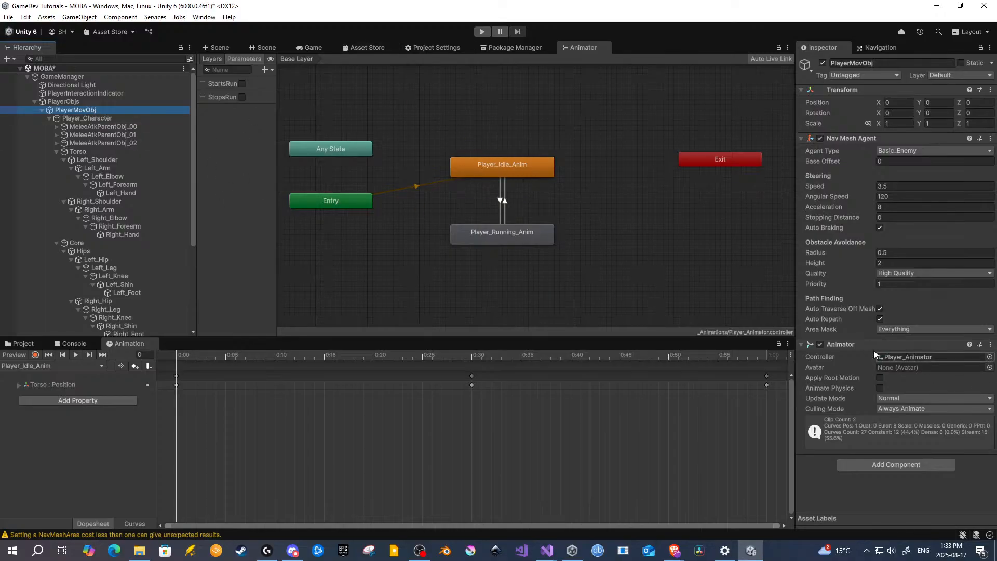
{"action": "scroll", "coordinate": [88, 213], "scroll_direction": "down", "scroll_amount": 3}
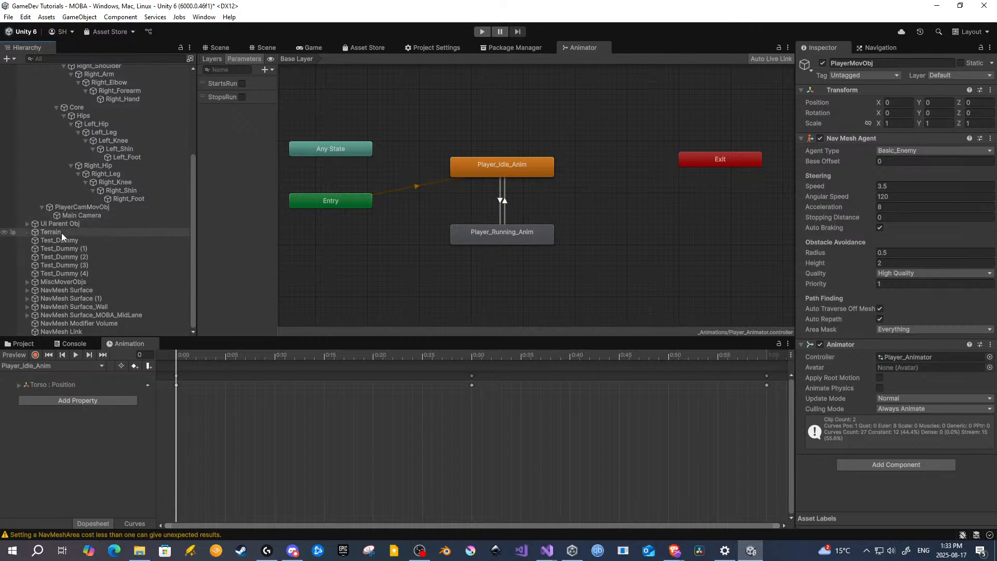
{"action": "left_click", "coordinate": [55, 250]}
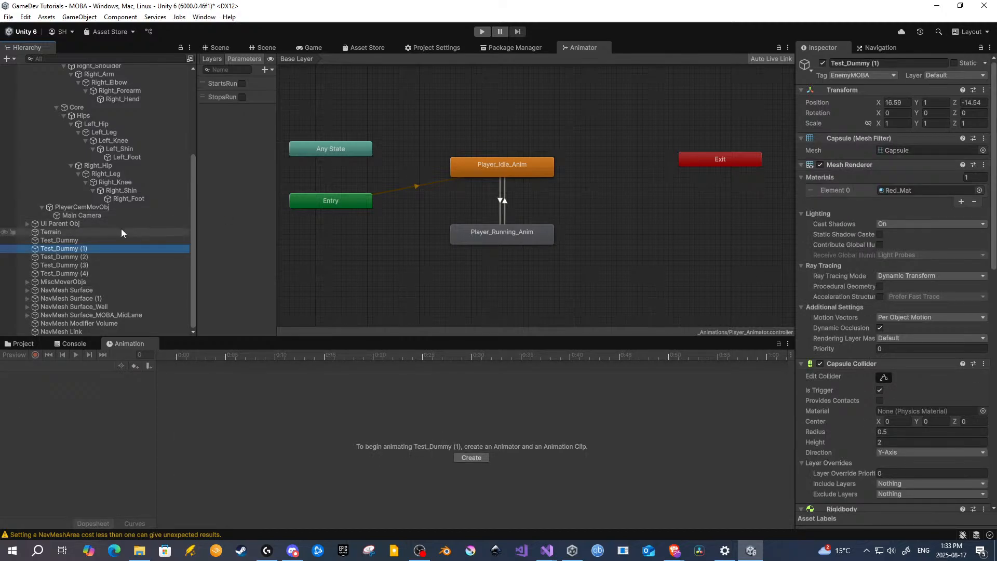
{"action": "left_click", "coordinate": [101, 241]}
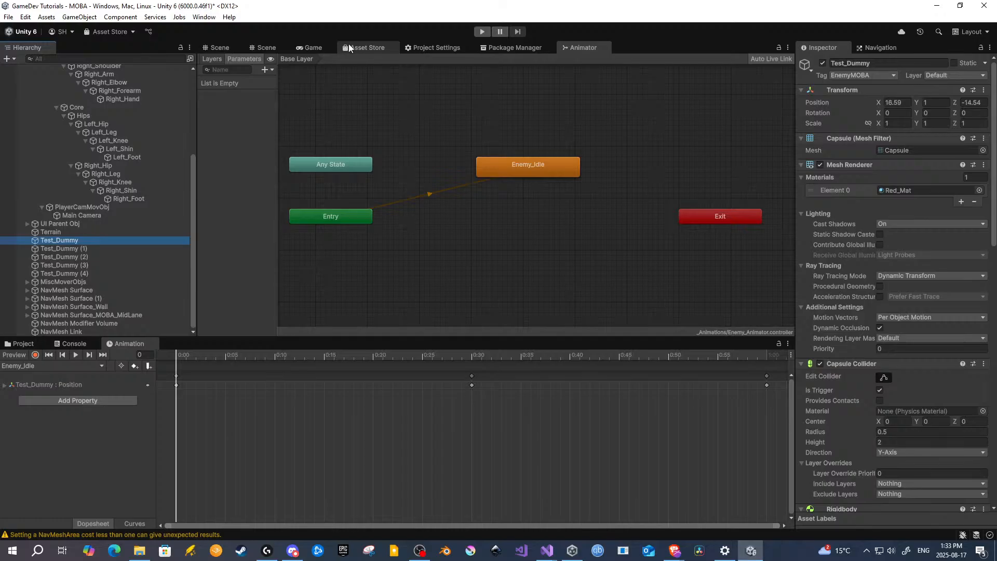
{"action": "left_click", "coordinate": [267, 49]}
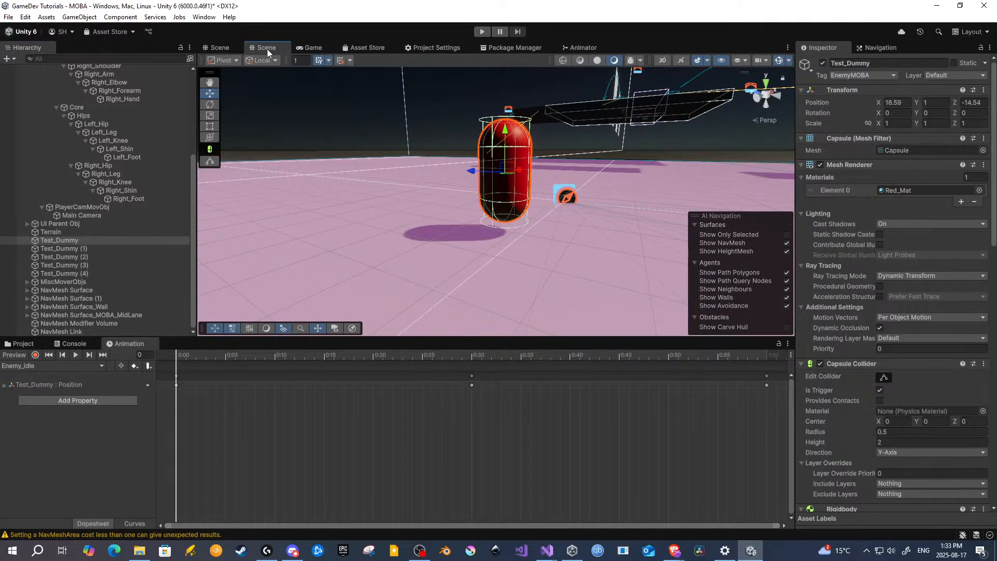
Step: Create an animation clip named Enemy_Attack for Test_Dummy in the _Animations folder, turn on recording, and go to frame 30
{"action": "left_click", "coordinate": [100, 365]}
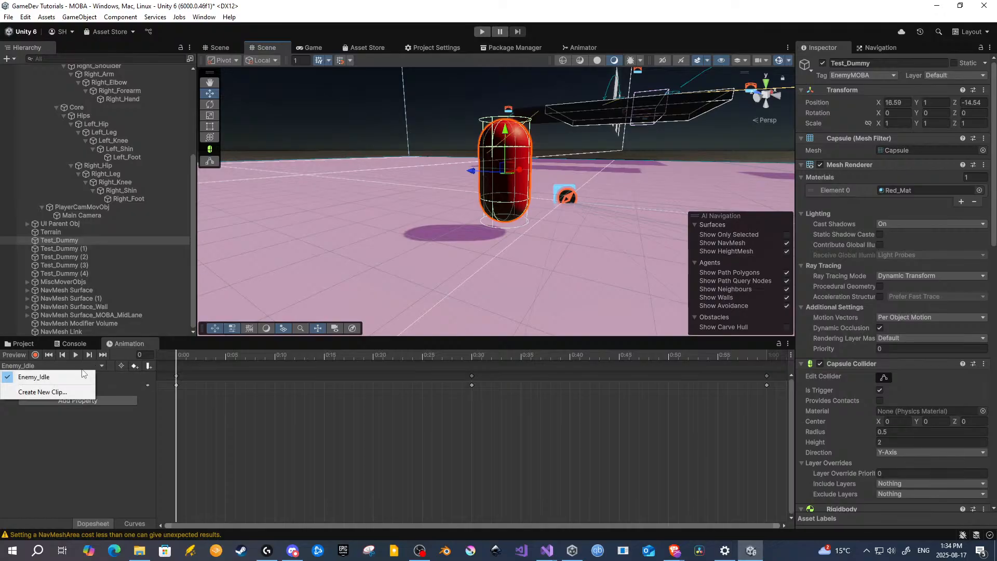
{"action": "left_click", "coordinate": [117, 447]}
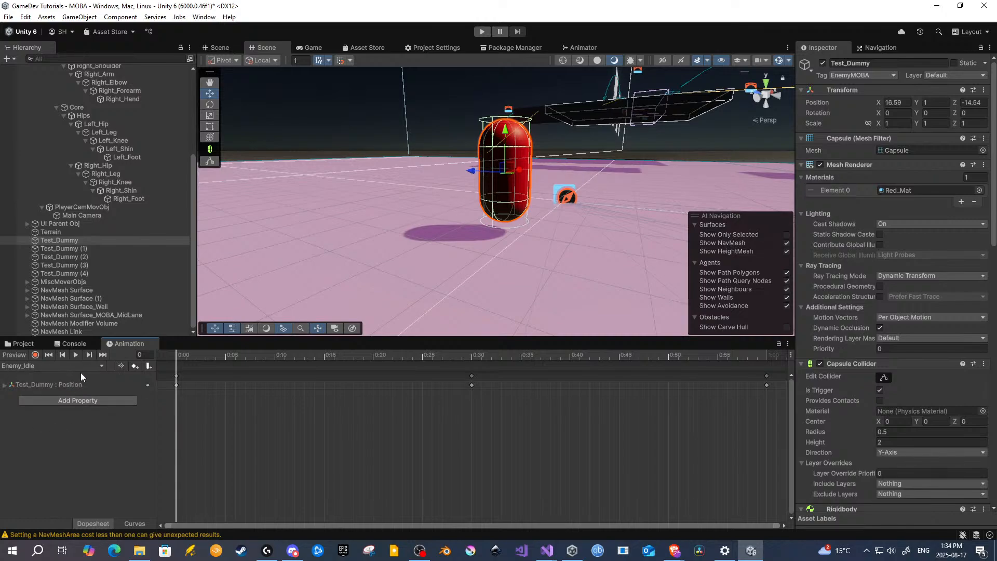
{"action": "left_click", "coordinate": [20, 365]}
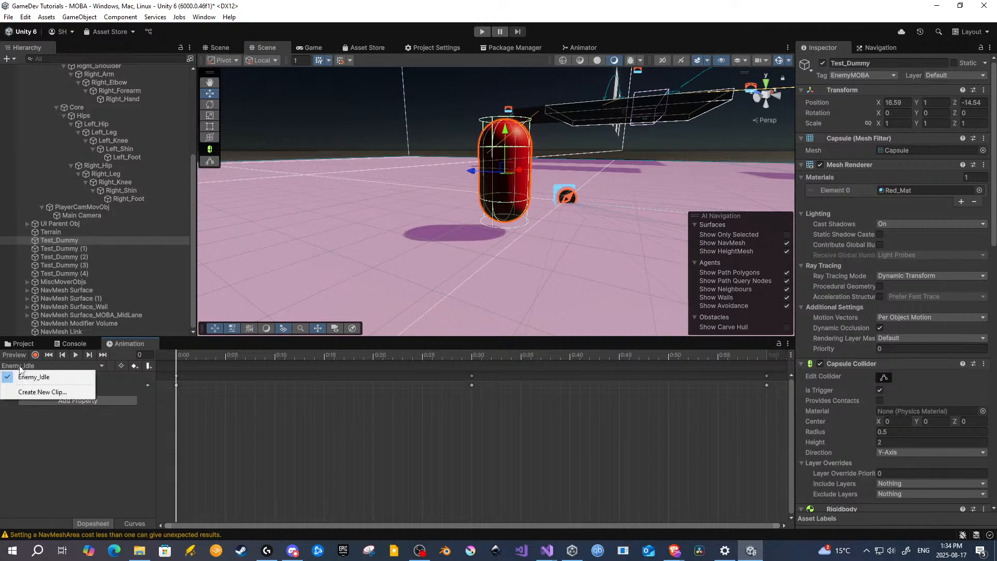
{"action": "left_click", "coordinate": [33, 392]}
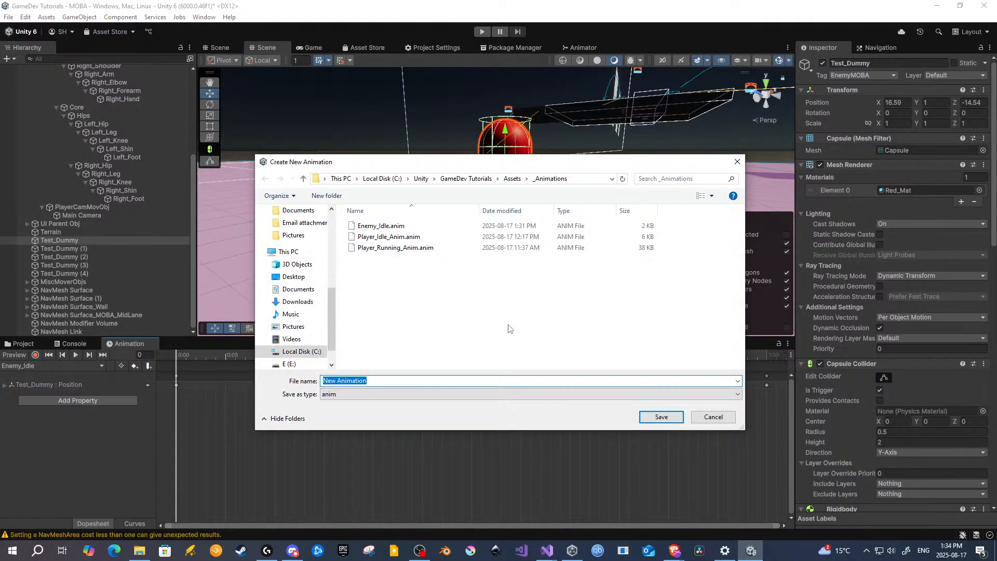
{"action": "type", "text": "Enemy"}
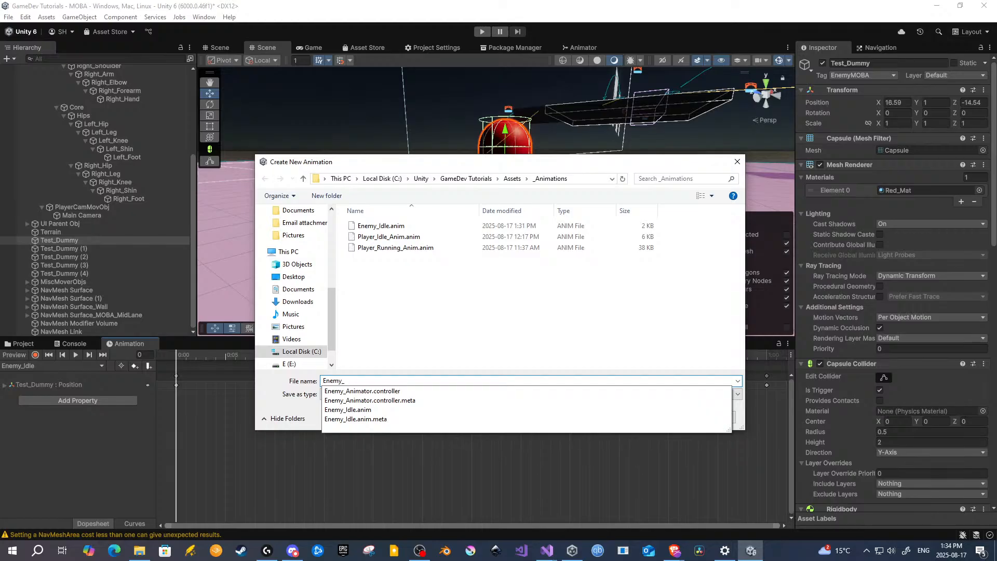
{"action": "type", "text": "_Attack"}
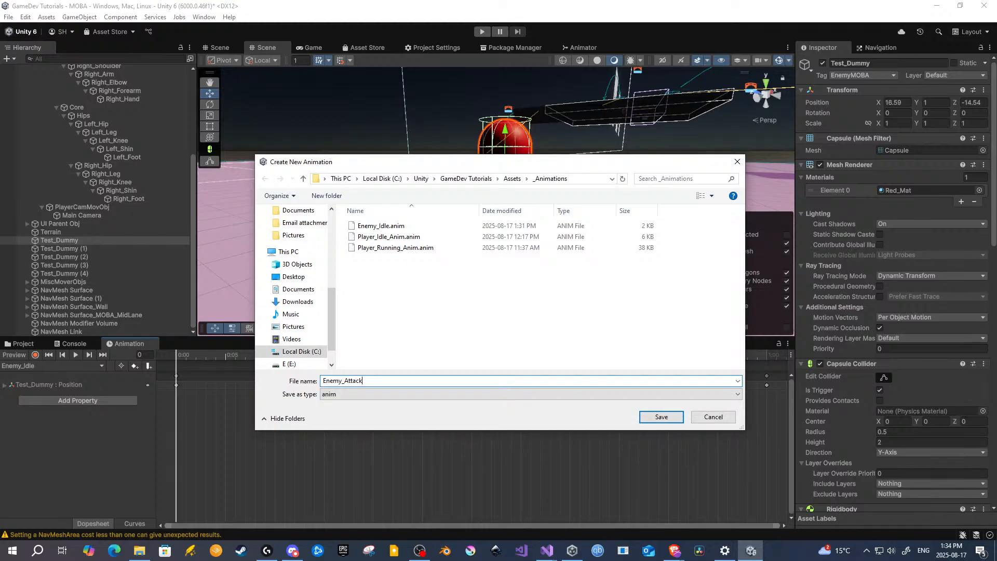
{"action": "left_click", "coordinate": [677, 421]}
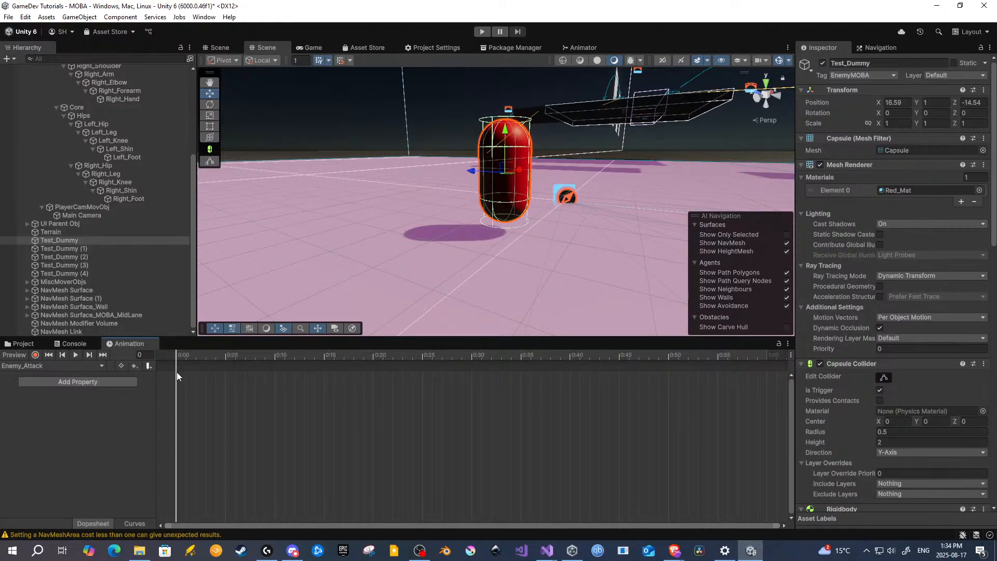
{"action": "left_click", "coordinate": [36, 355]}
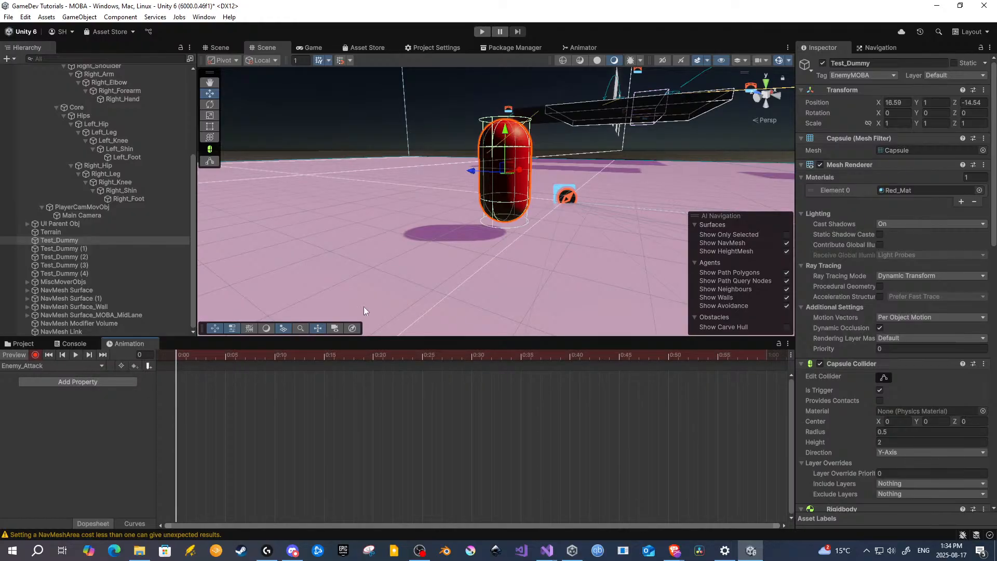
{"action": "left_click", "coordinate": [472, 356]}
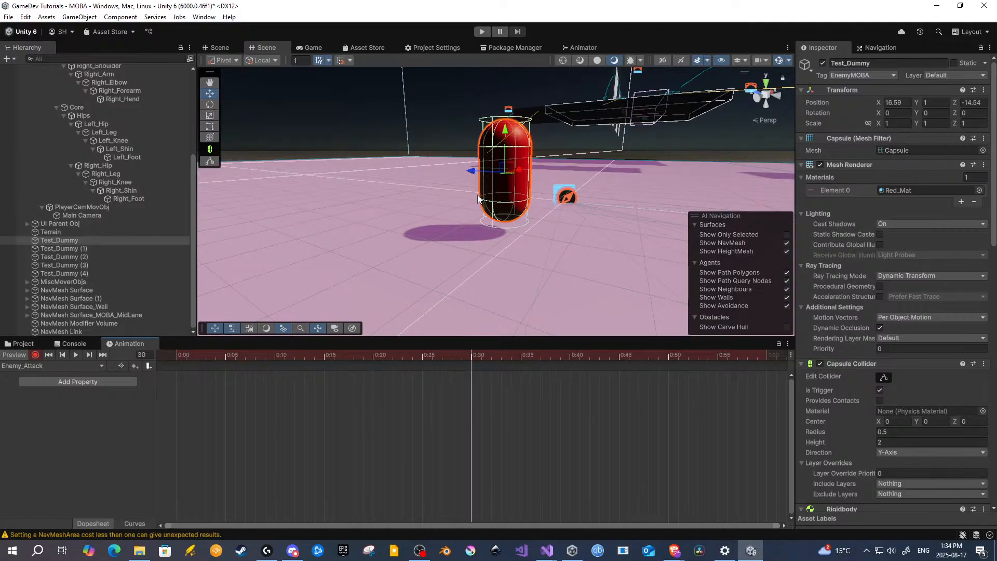
Step: Try tilting Test_Dummy about 24 degrees around X at frame 30 of Enemy_Attack, and undo the rotation
{"action": "middle_click_drag", "start_coordinate": [480, 205], "coordinate": [479, 217]}
{"action": "key", "text": "e"}
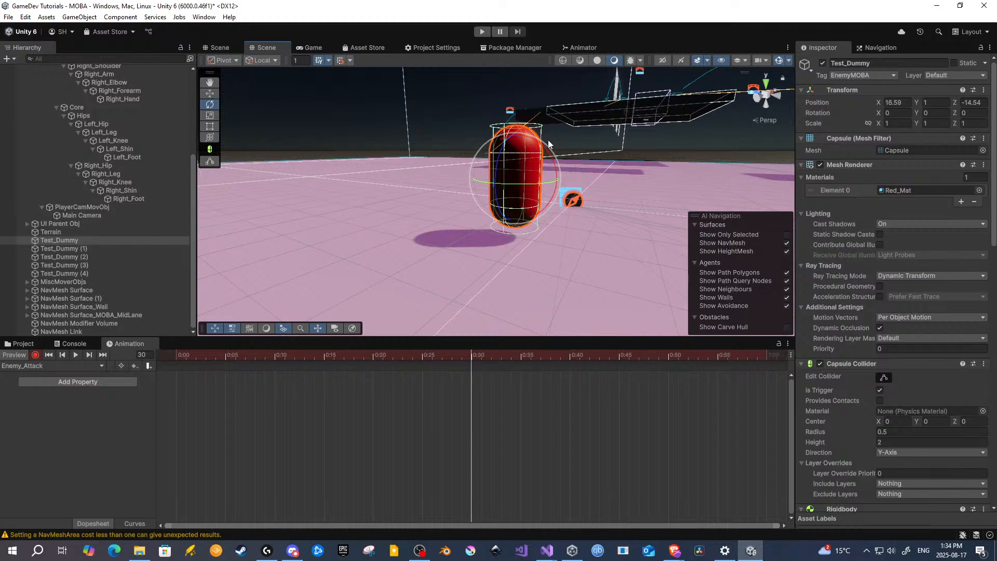
{"action": "left_click_drag", "start_coordinate": [549, 156], "coordinate": [512, 138]}
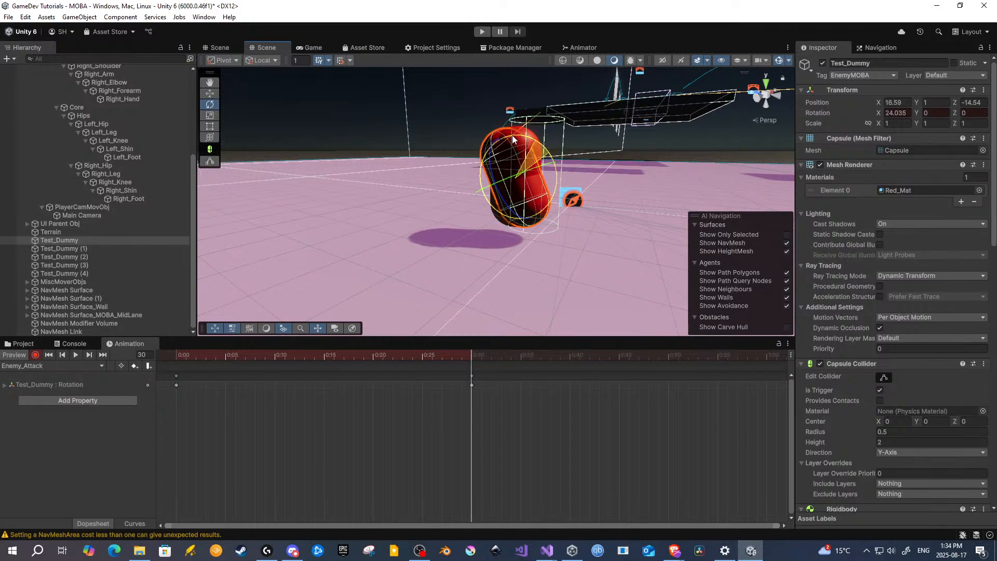
{"action": "key", "text": "w"}
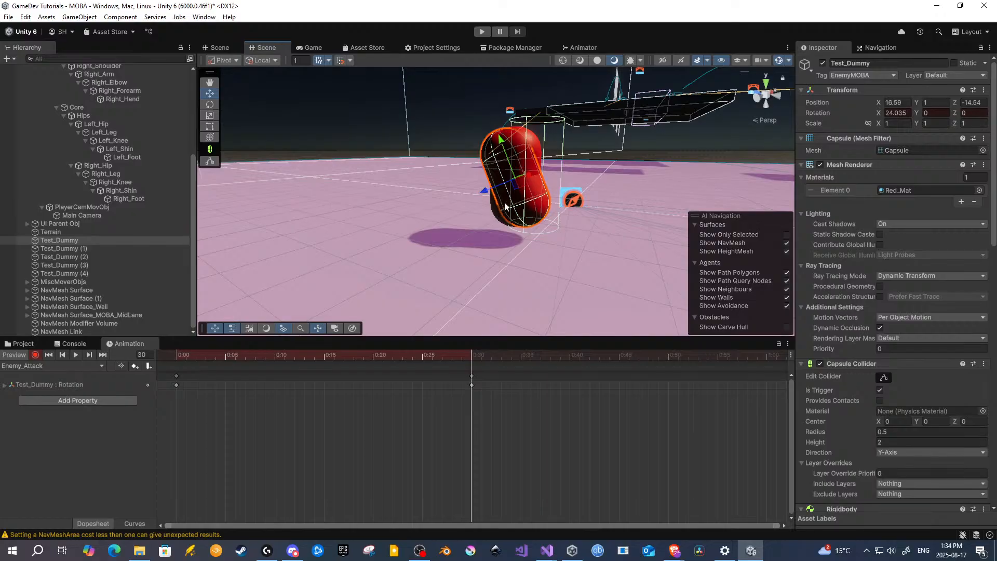
{"action": "key", "text": "ctrl+z"}
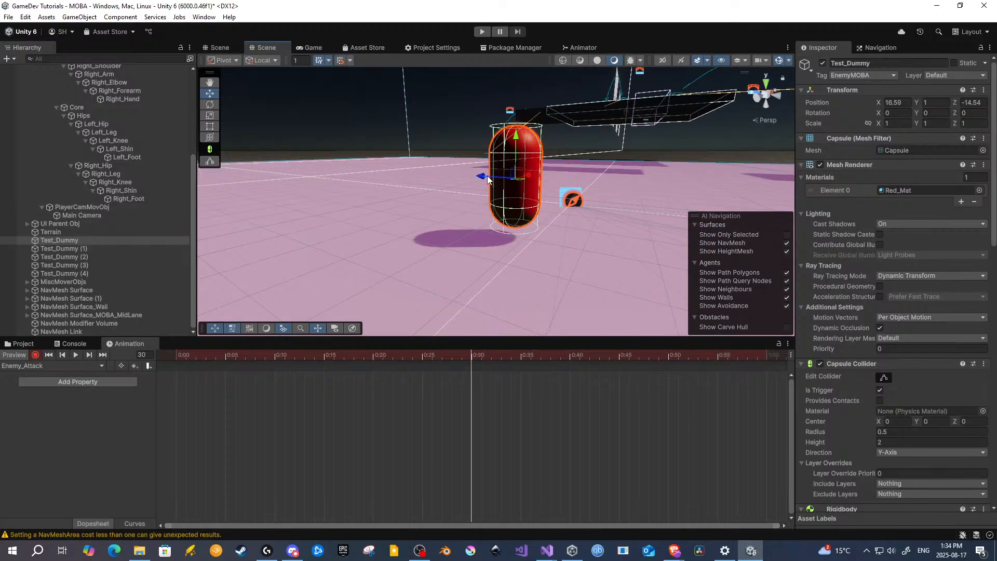
Step: At frame 30 of Enemy_Attack, record Test_Dummy at Z -14.29 and tilted about 29 degrees around X, stop recording, and preview the clip
{"action": "left_click_drag", "start_coordinate": [481, 178], "coordinate": [476, 179]}
{"action": "key", "text": "e"}
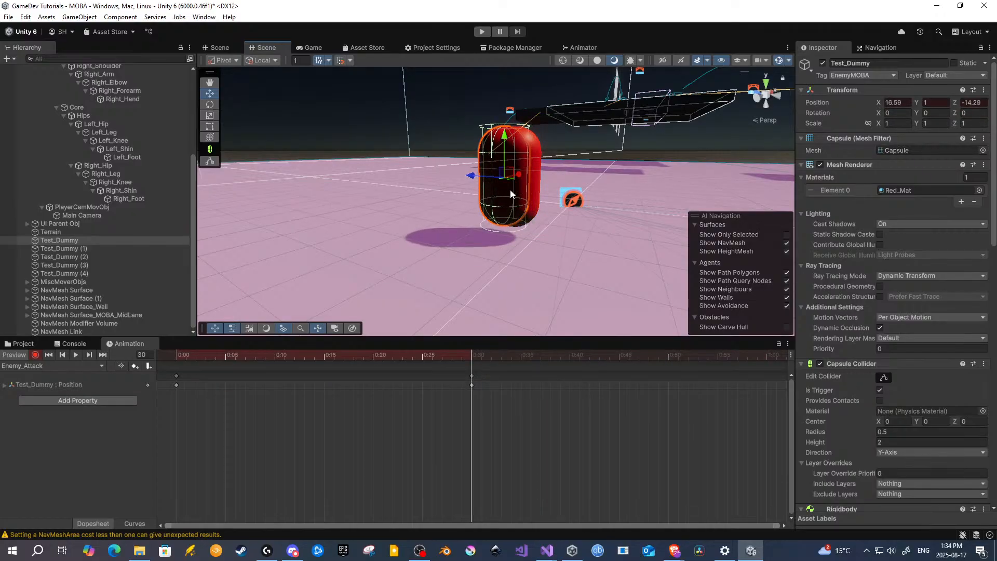
{"action": "left_click_drag", "start_coordinate": [539, 154], "coordinate": [507, 119]}
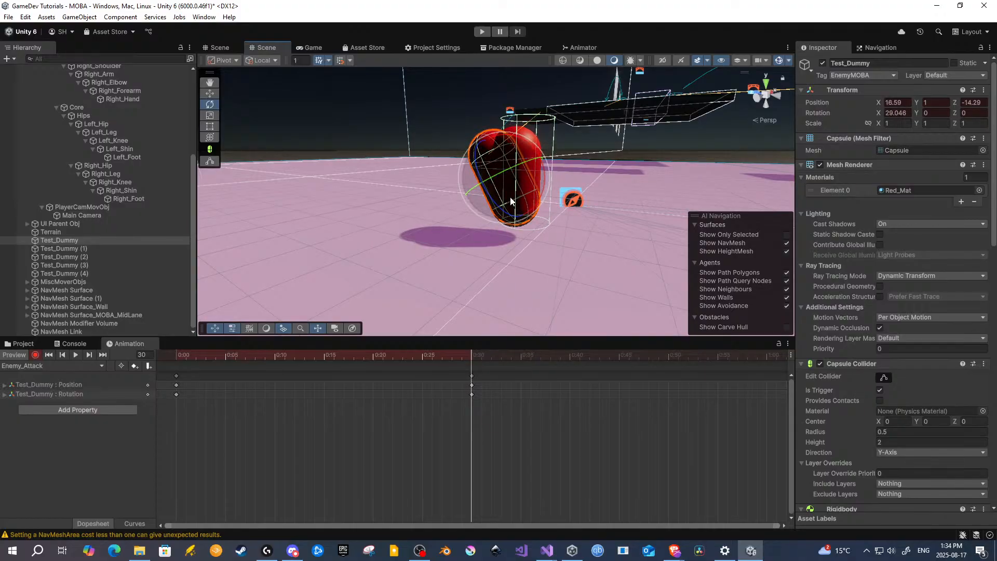
{"action": "key", "text": "w"}
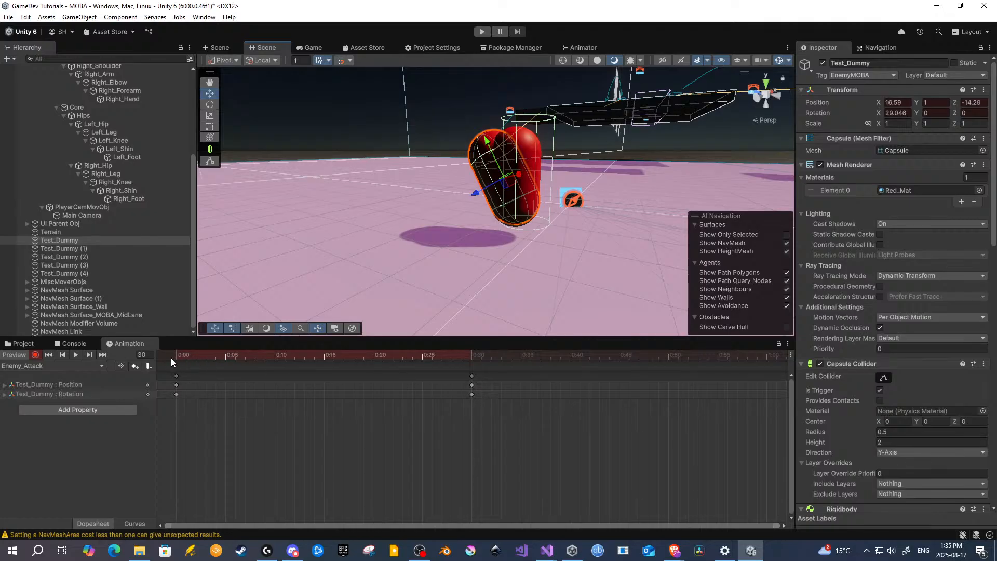
{"action": "left_click", "coordinate": [34, 354]}
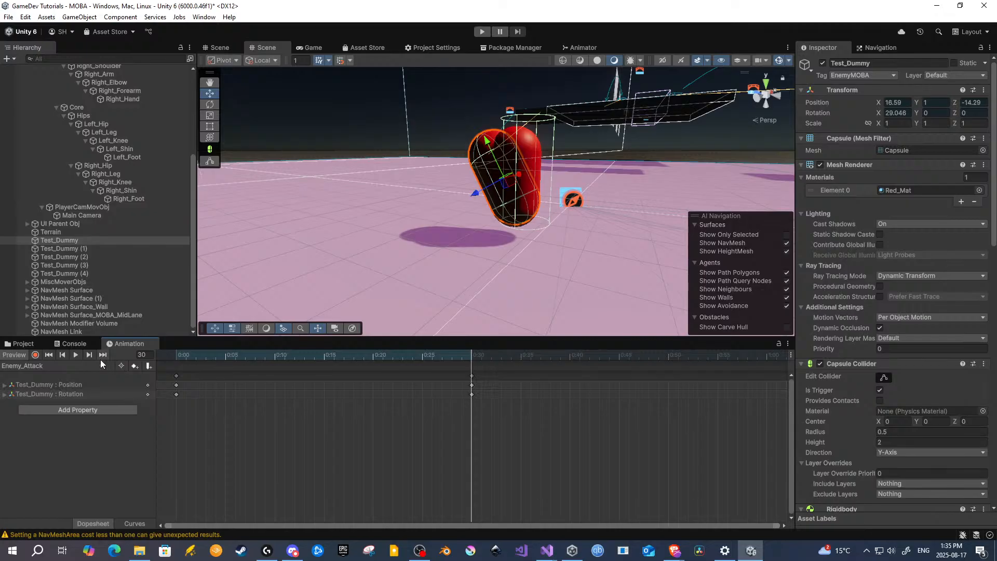
{"action": "left_click", "coordinate": [75, 354]}
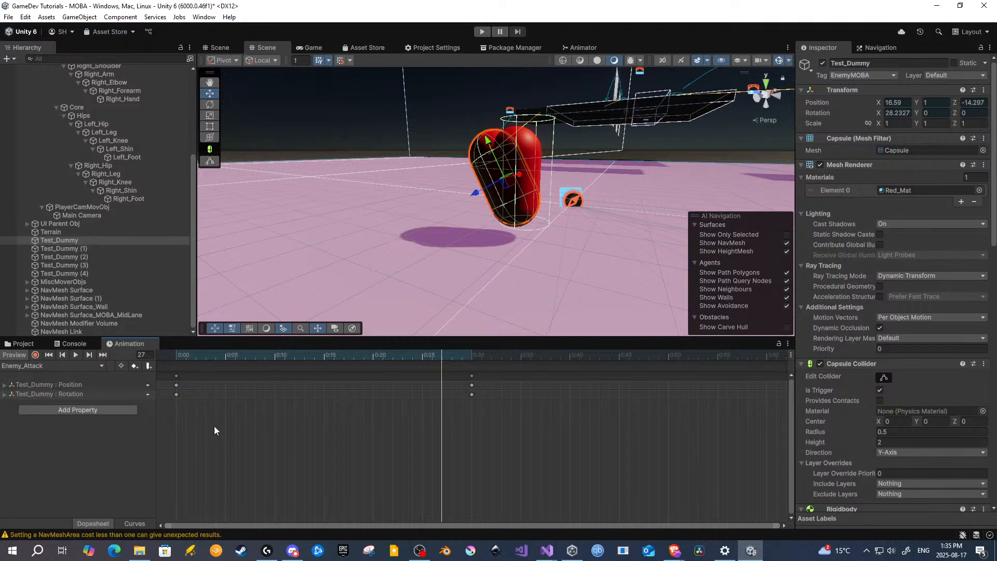
Step: Copy Test_Dummy's position and rotation keyframes from frame 0 of Enemy_Attack to frame 60
{"action": "left_click_drag", "start_coordinate": [235, 436], "coordinate": [167, 372]}
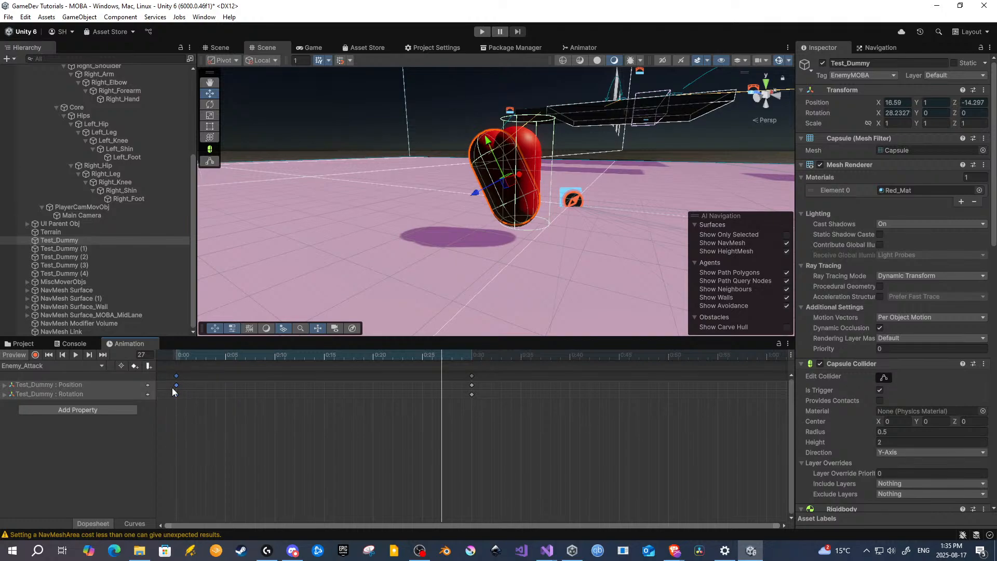
{"action": "left_click", "coordinate": [254, 446]}
{"action": "left_click_drag", "start_coordinate": [308, 407], "coordinate": [451, 510]}
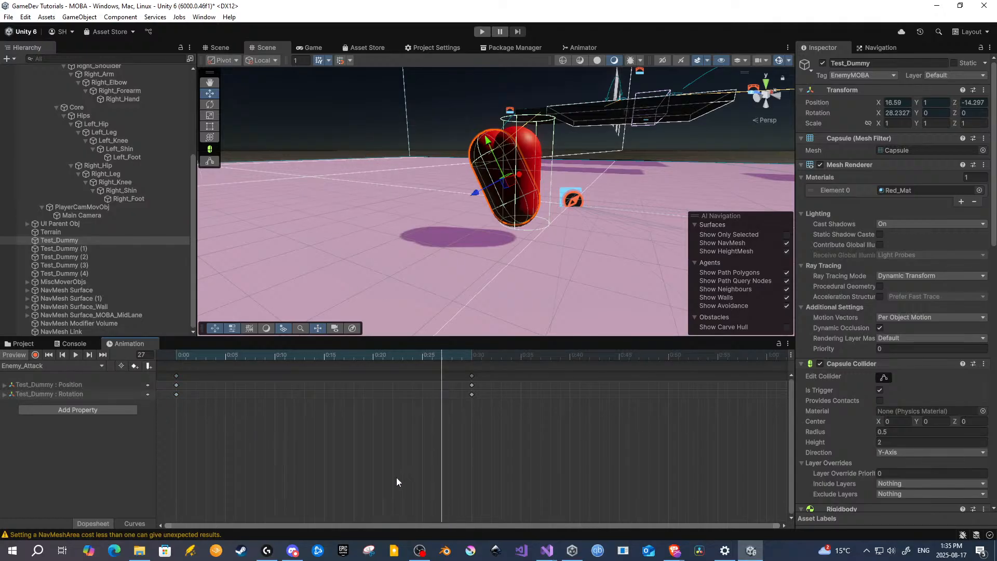
{"action": "left_click_drag", "start_coordinate": [216, 384], "coordinate": [380, 473]}
{"action": "left_click_drag", "start_coordinate": [305, 464], "coordinate": [168, 378]}
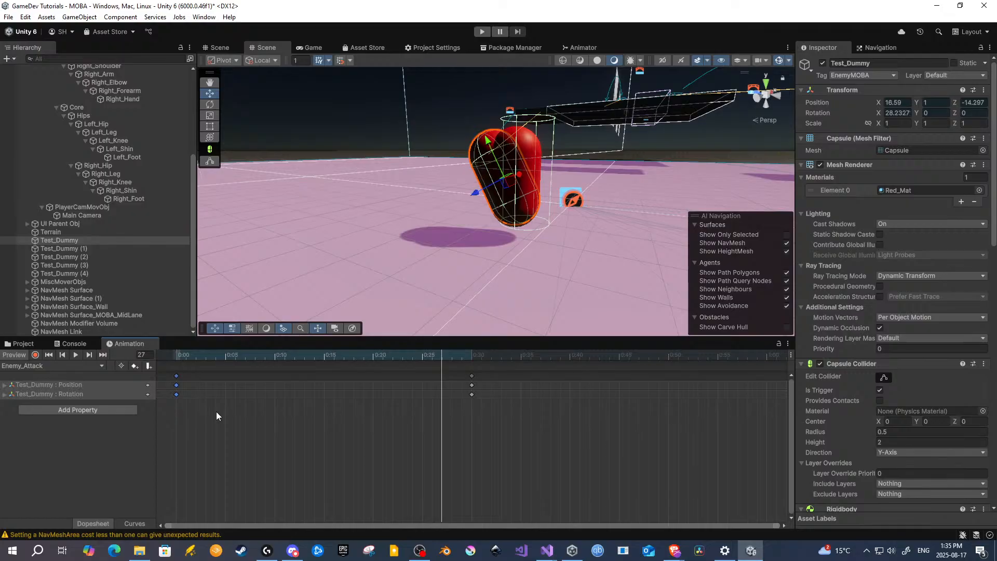
{"action": "left_click", "coordinate": [766, 357]}
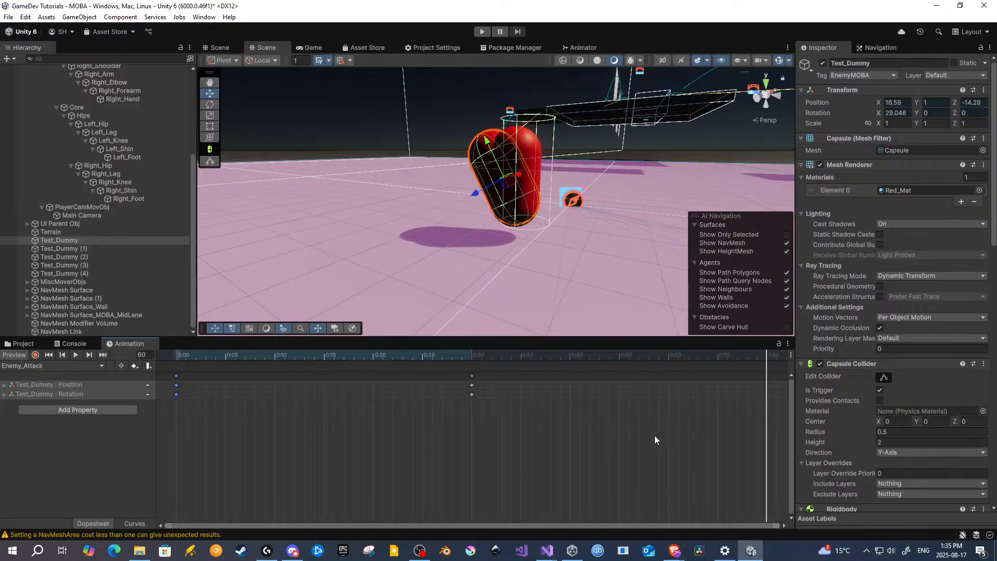
{"action": "key", "text": "ctrl+v"}
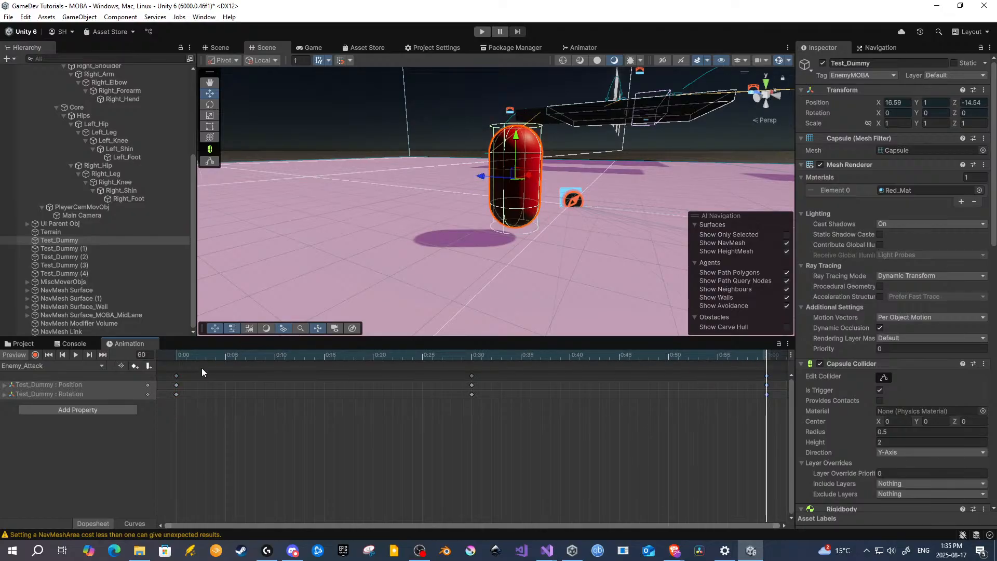
Step: Play the Enemy_Attack clip from the start, and return the playhead to frame 0
{"action": "left_click", "coordinate": [175, 354]}
{"action": "left_click", "coordinate": [75, 354]}
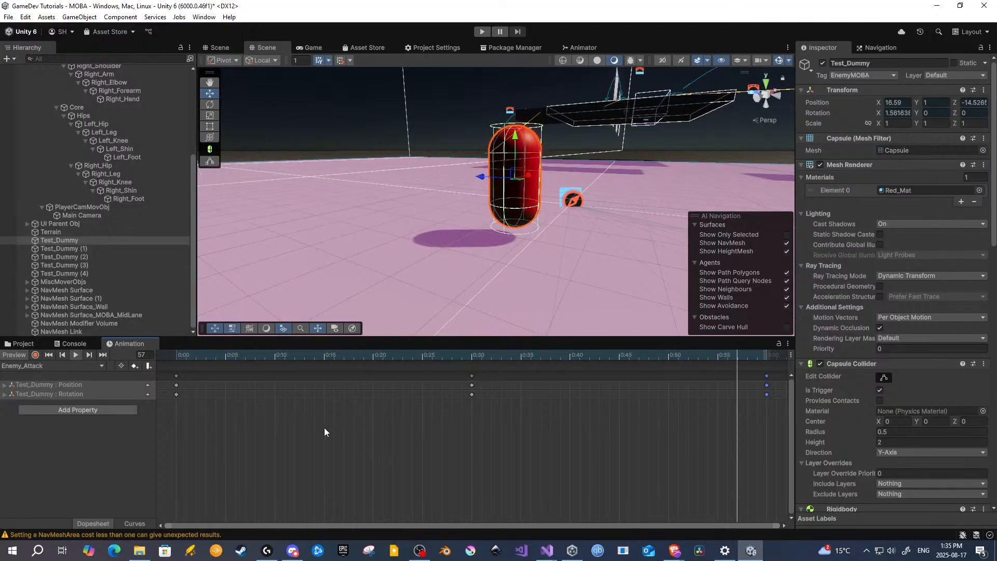
{"action": "left_click", "coordinate": [175, 357]}
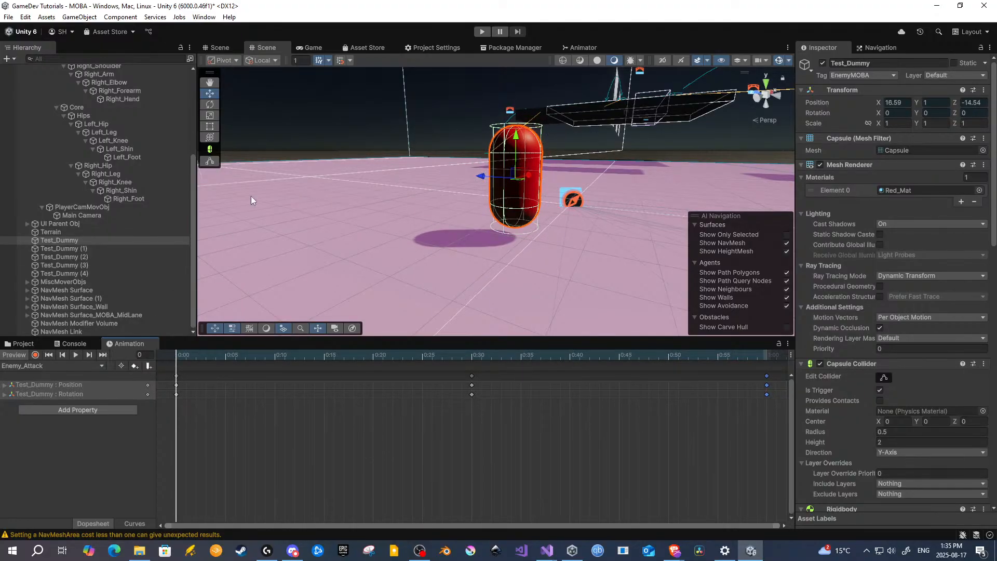
Step: Save the scene and the project
{"action": "left_click", "coordinate": [8, 16]}
{"action": "left_click", "coordinate": [23, 66]}
{"action": "left_click", "coordinate": [8, 16]}
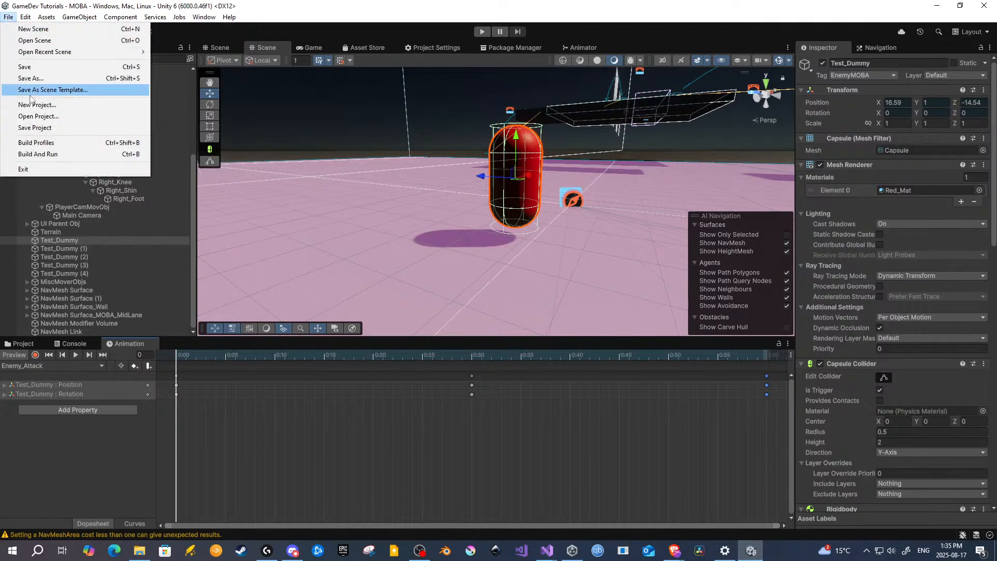
{"action": "left_click", "coordinate": [36, 129]}
Step: In the Enemy_Animator state graph, place the Enemy_Attack state directly below Enemy_Idle and deselect it
{"action": "left_click", "coordinate": [579, 48]}
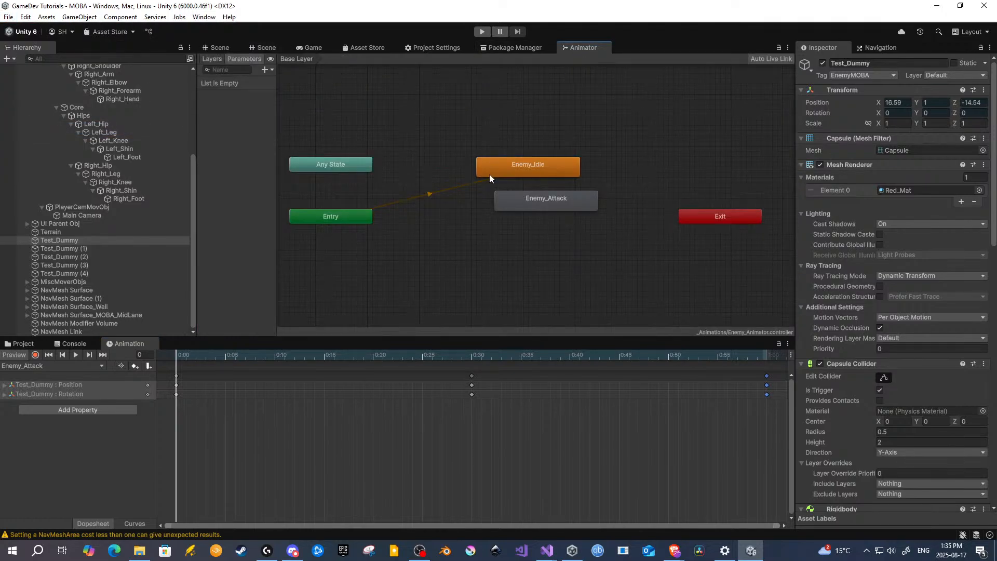
{"action": "left_click_drag", "start_coordinate": [544, 202], "coordinate": [520, 252]}
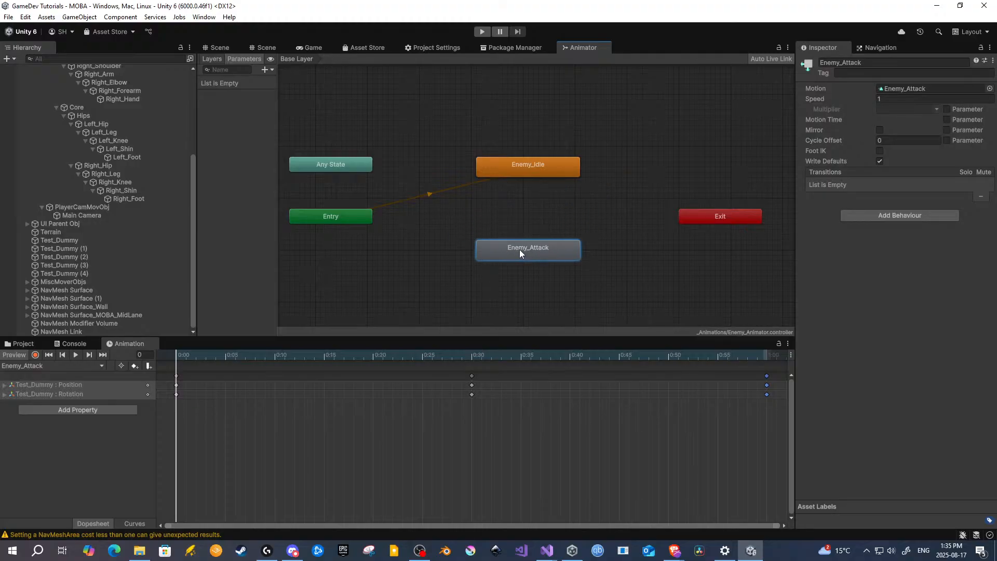
{"action": "left_click", "coordinate": [529, 206]}
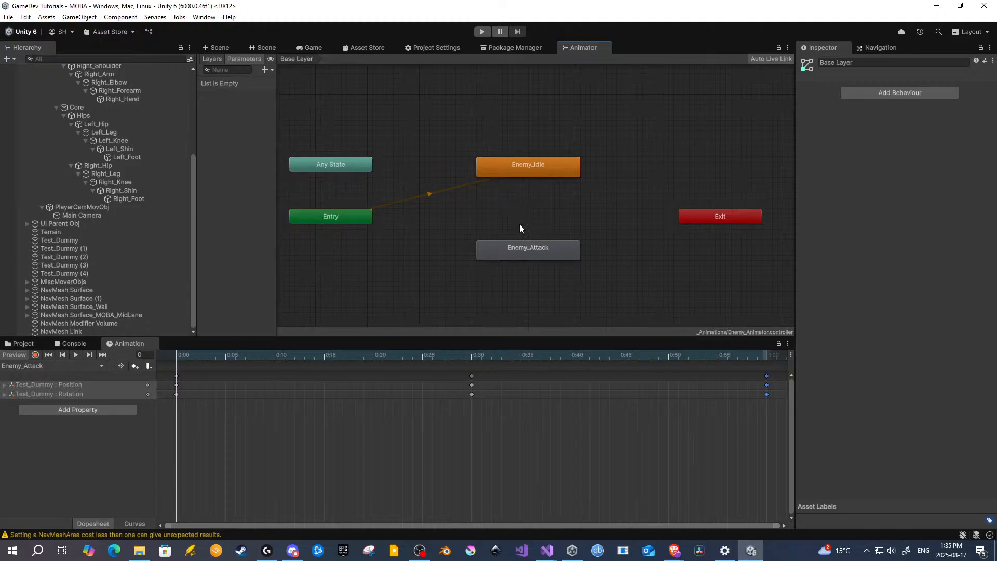
Step: Examine the Entry node's default state, the Enemy_Idle state's settings and the animator's layers
{"action": "left_click", "coordinate": [335, 217]}
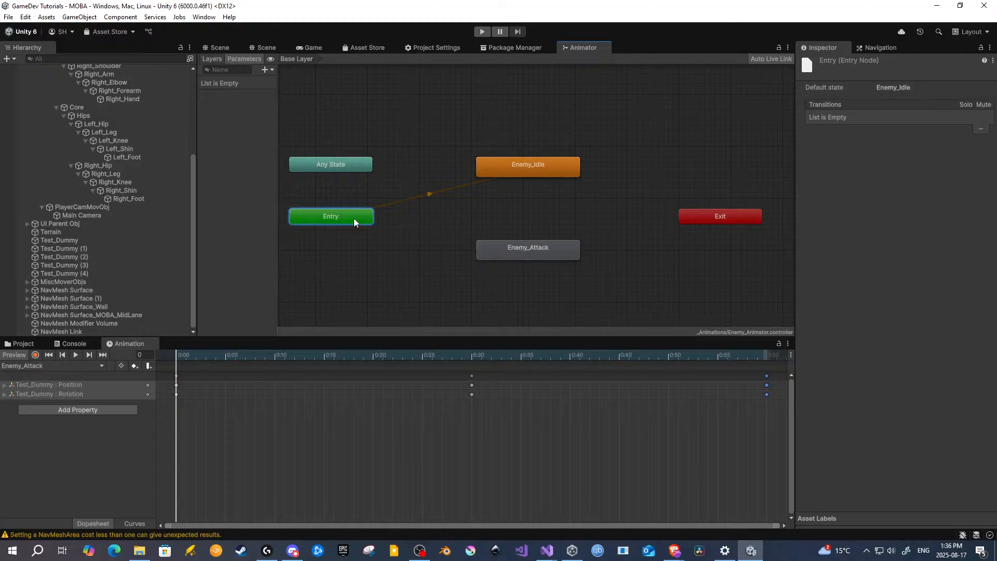
{"action": "left_click", "coordinate": [779, 237]}
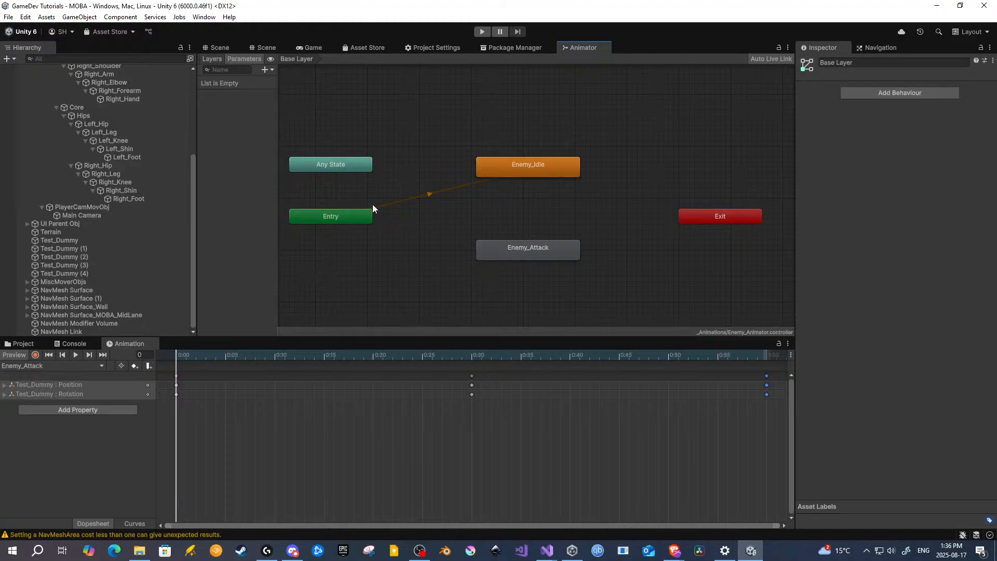
{"action": "left_click", "coordinate": [346, 223]}
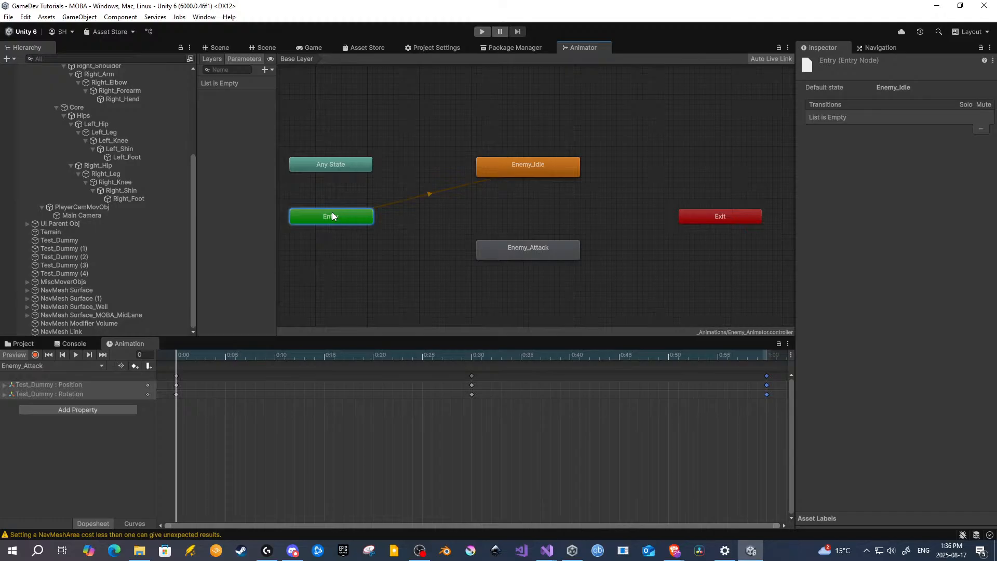
{"action": "left_click", "coordinate": [528, 165]}
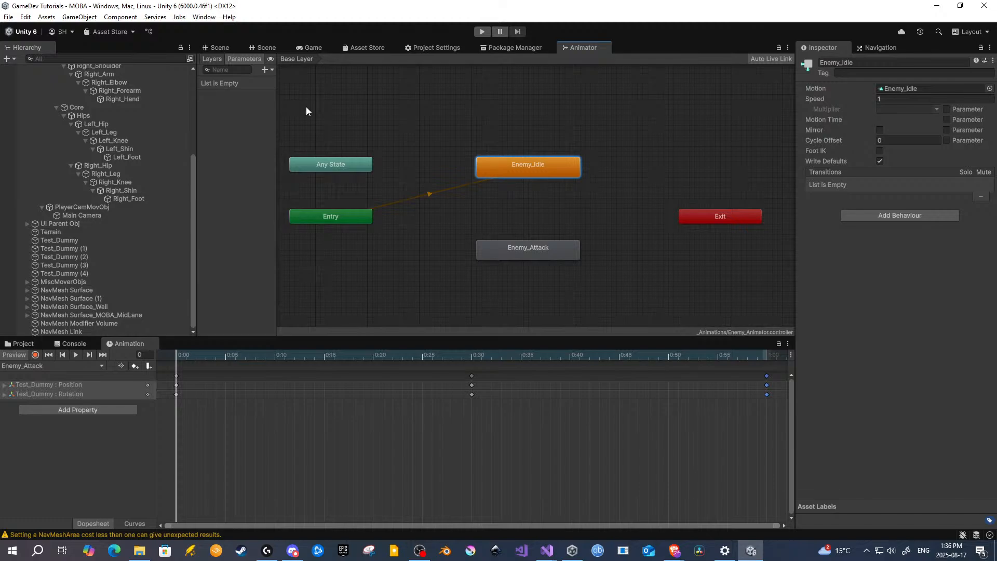
{"action": "left_click", "coordinate": [212, 58]}
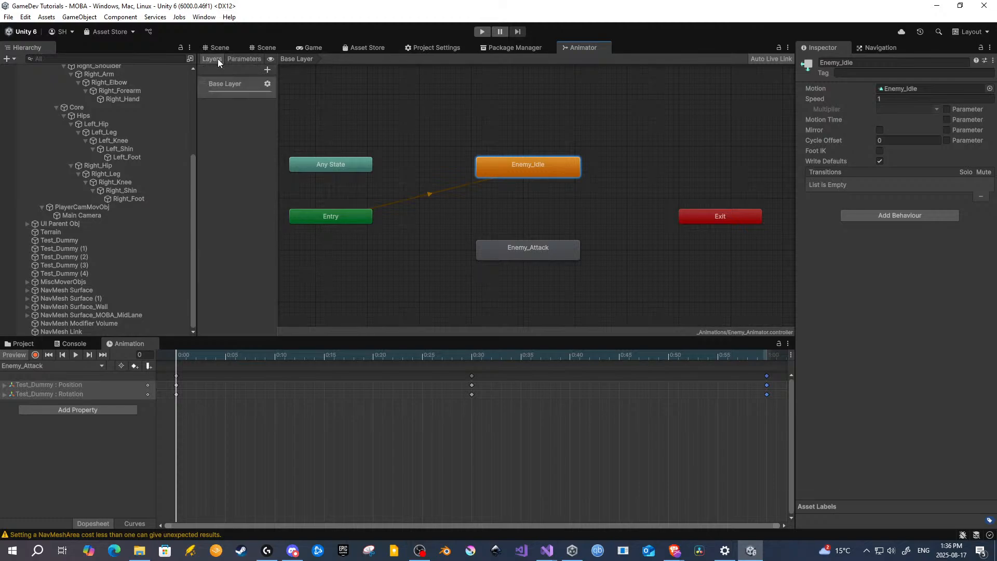
Step: Add a Bool parameter named StartsAttacking to the Enemy_Animator controller
{"action": "left_click", "coordinate": [243, 59]}
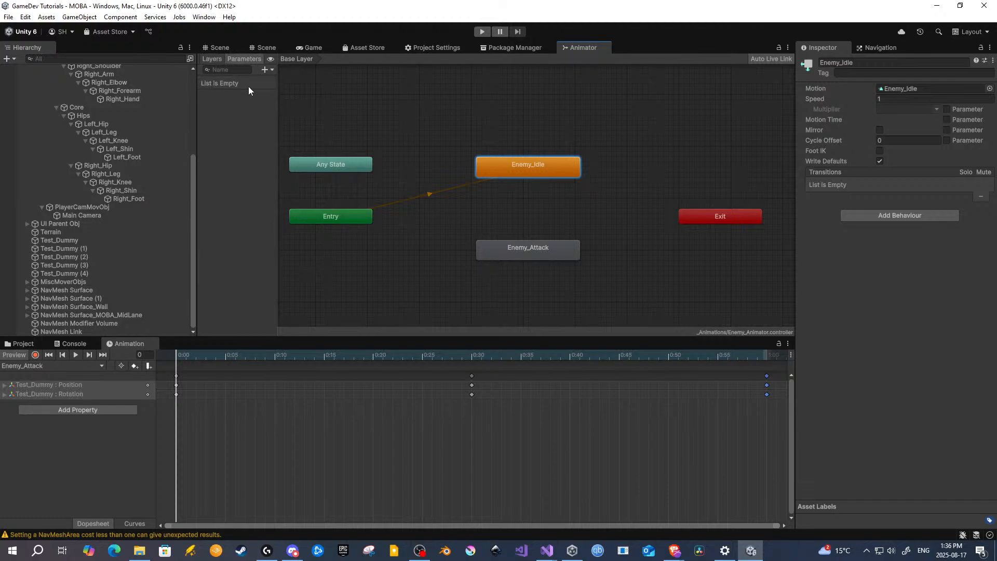
{"action": "left_click", "coordinate": [265, 70]}
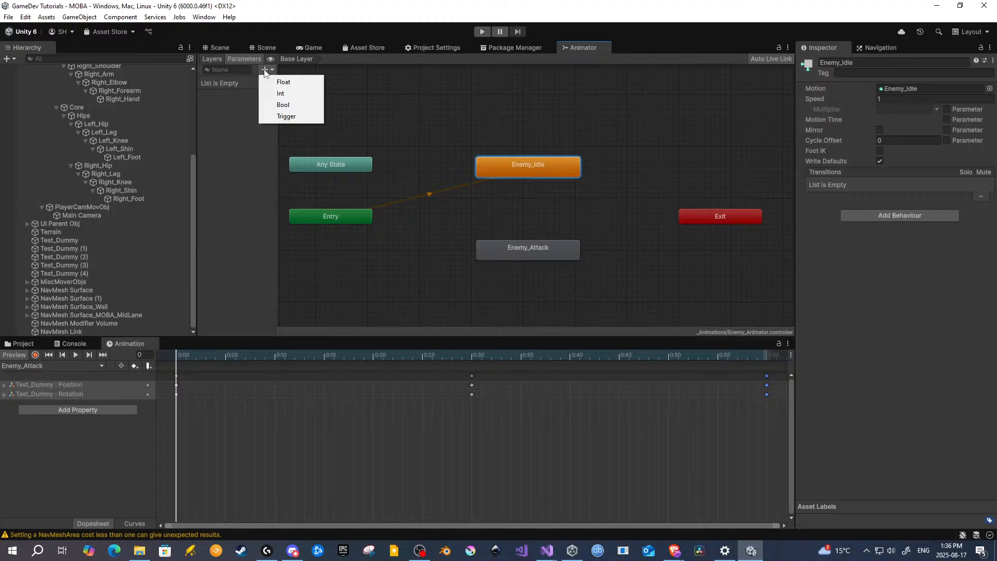
{"action": "left_click", "coordinate": [284, 105]}
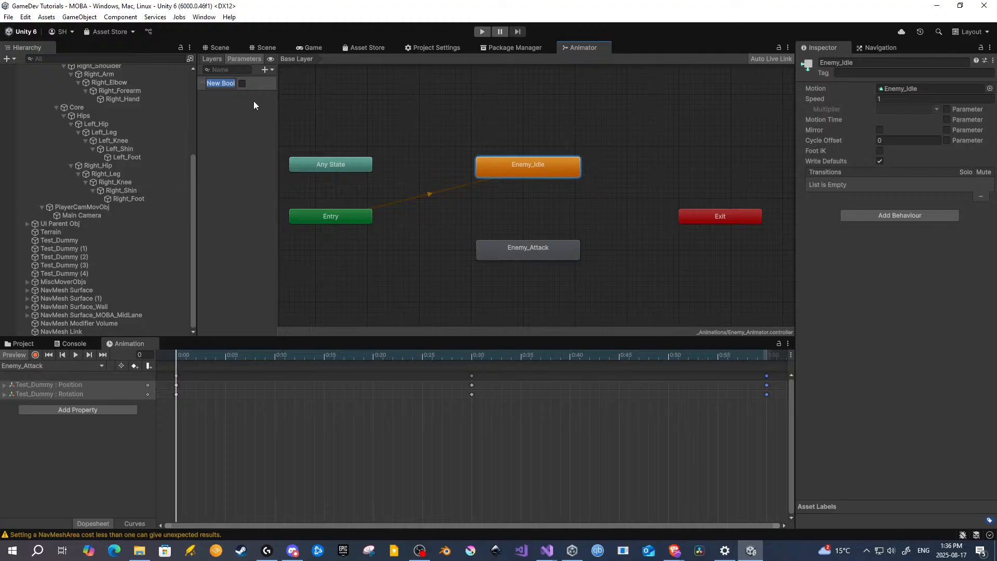
{"action": "type", "text": "Star"}
{"action": "type", "text": "tsAttackin"}
{"action": "key", "text": "Return"}
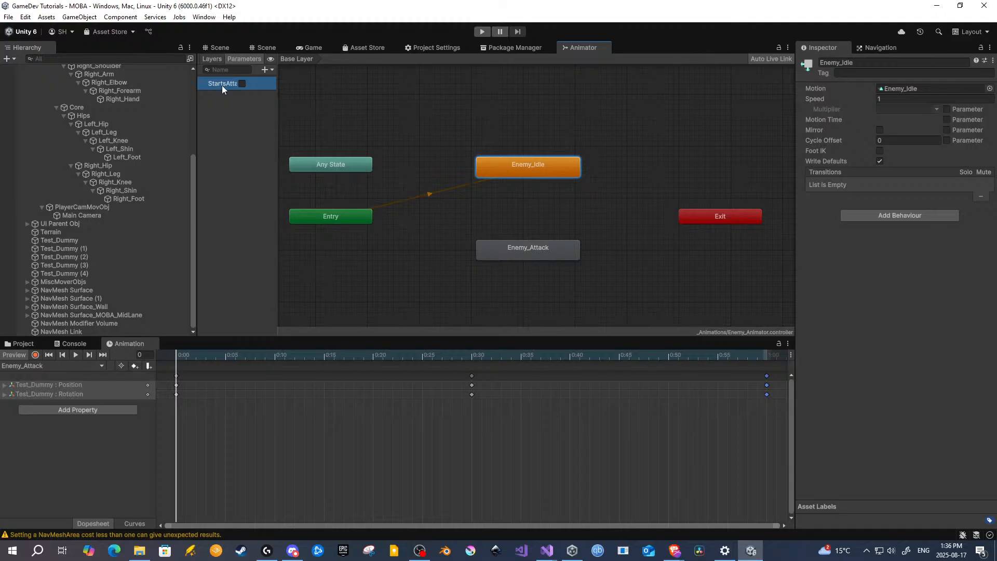
Step: Try adding a second Bool parameter named StopsAttacking, and delete it
{"action": "left_click", "coordinate": [265, 69]}
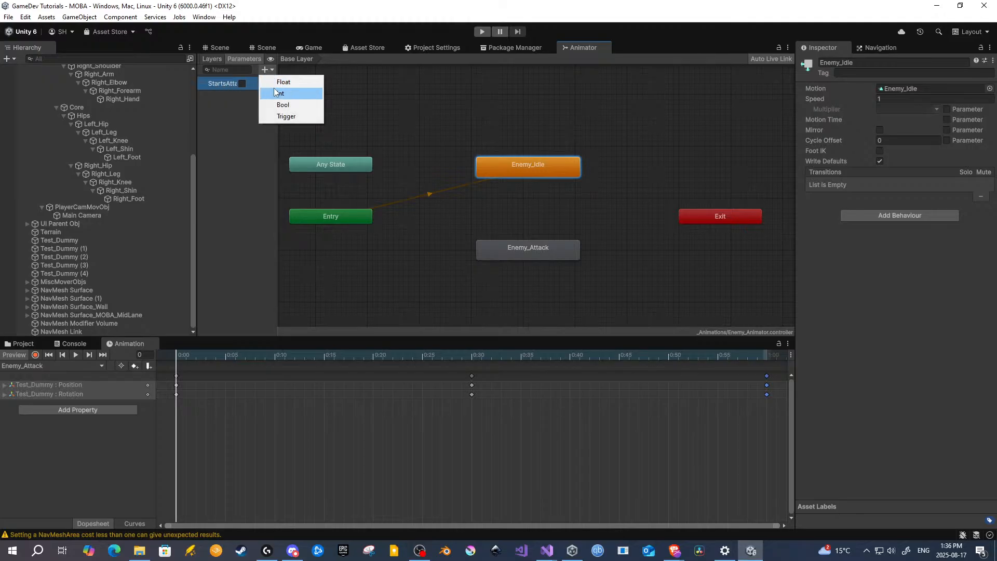
{"action": "left_click", "coordinate": [283, 107]}
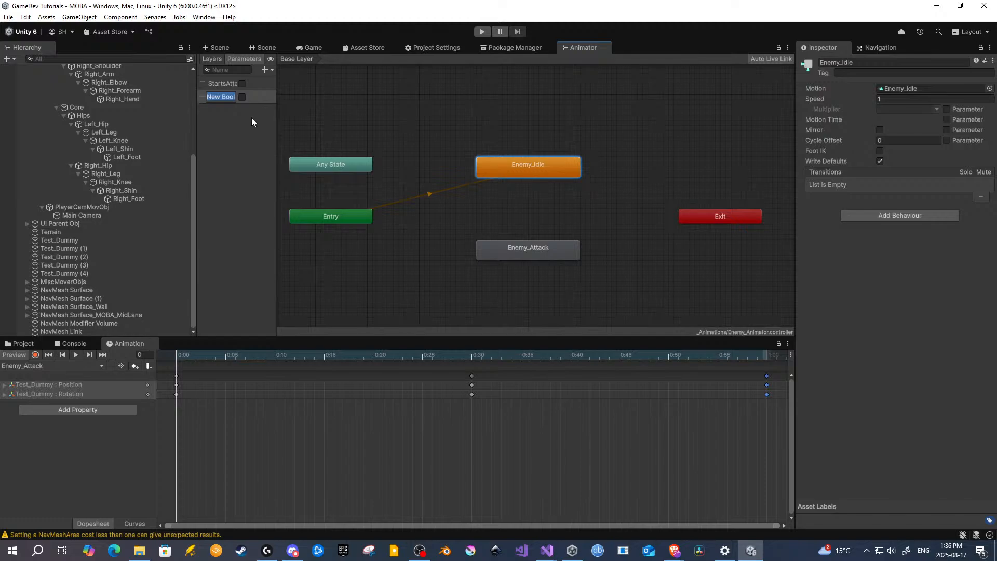
{"action": "type", "text": "St"}
{"action": "type", "text": "o"}
{"action": "type", "text": "ps"}
{"action": "type", "text": "Attacking"}
{"action": "key", "text": "Return"}
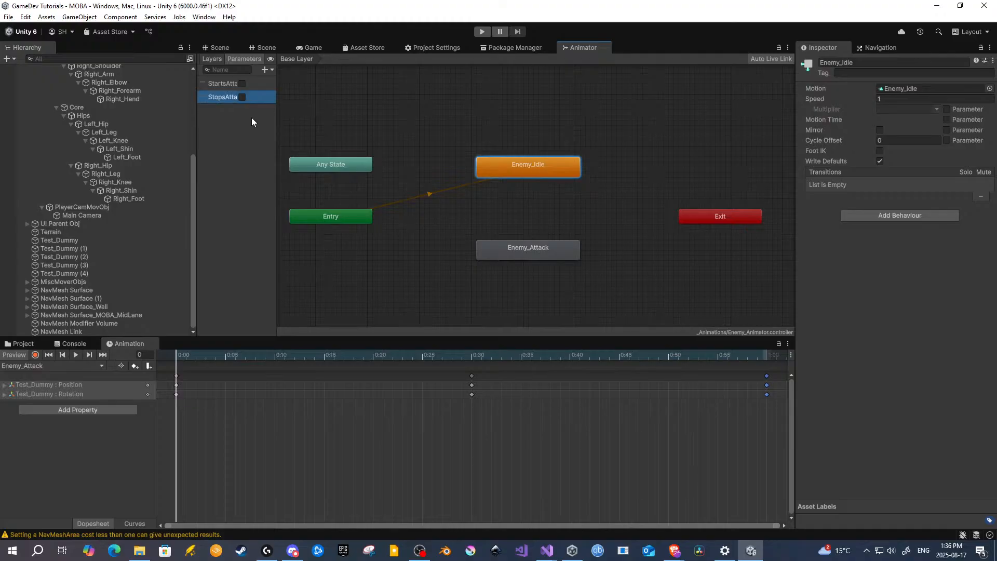
{"action": "key", "text": "Delete"}
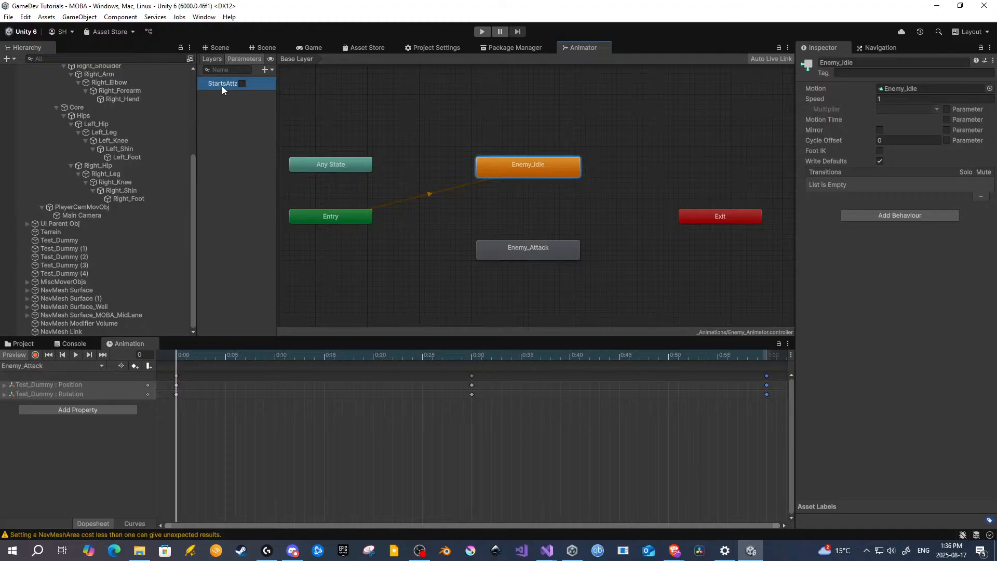
Step: Rename the remaining Bool parameter to IsAttacking
{"action": "double_click", "coordinate": [228, 85]}
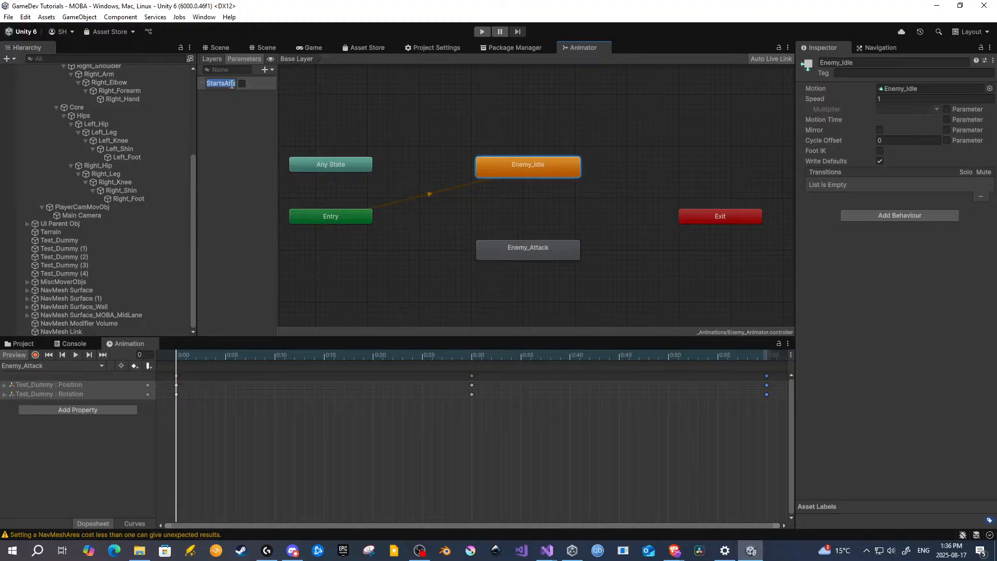
{"action": "type", "text": "Attacking"}
{"action": "key", "text": "Return"}
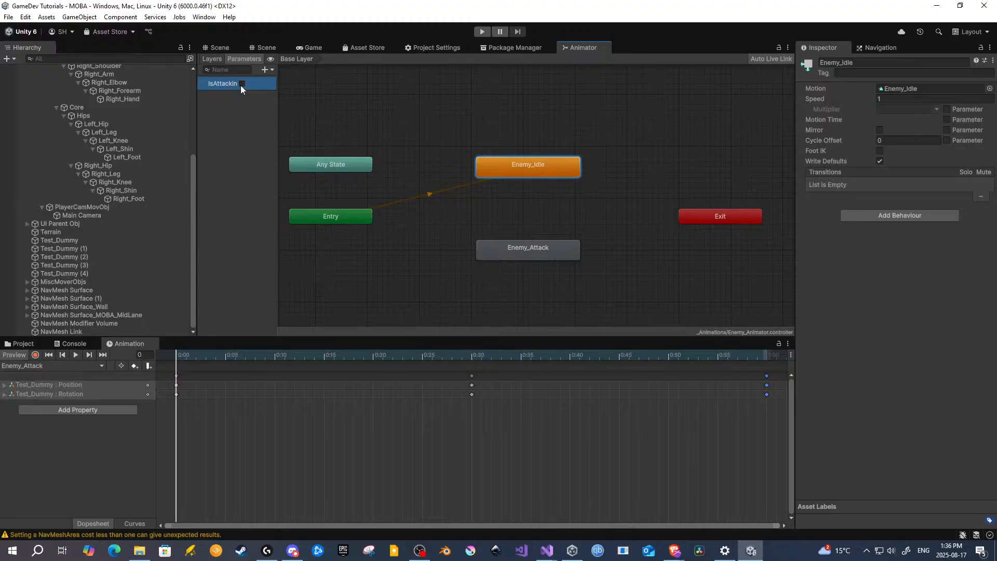
Step: Create a transition from the Enemy_Idle state to Enemy_Attack, and select it to show its settings
{"action": "right_click", "coordinate": [523, 171]}
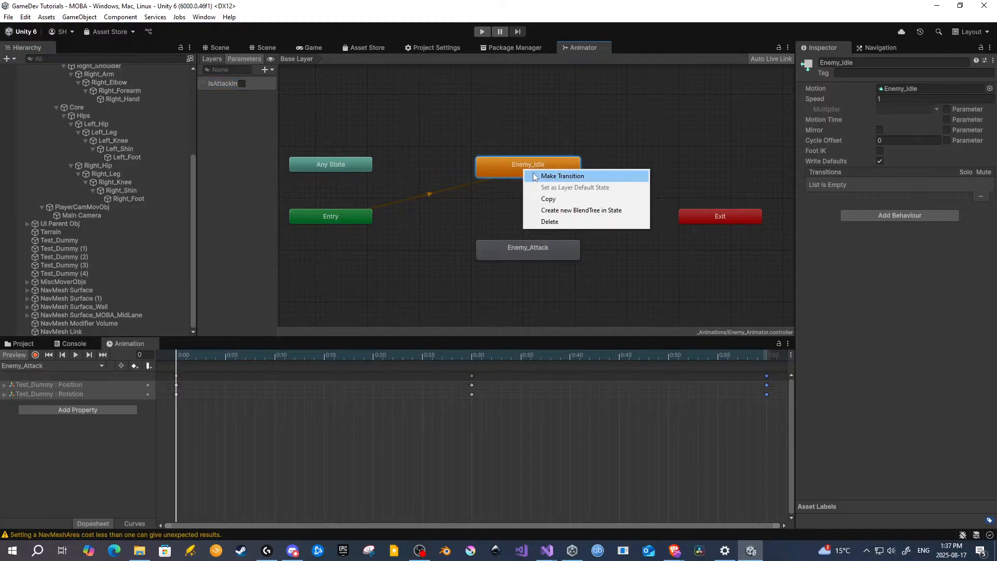
{"action": "left_click", "coordinate": [571, 176]}
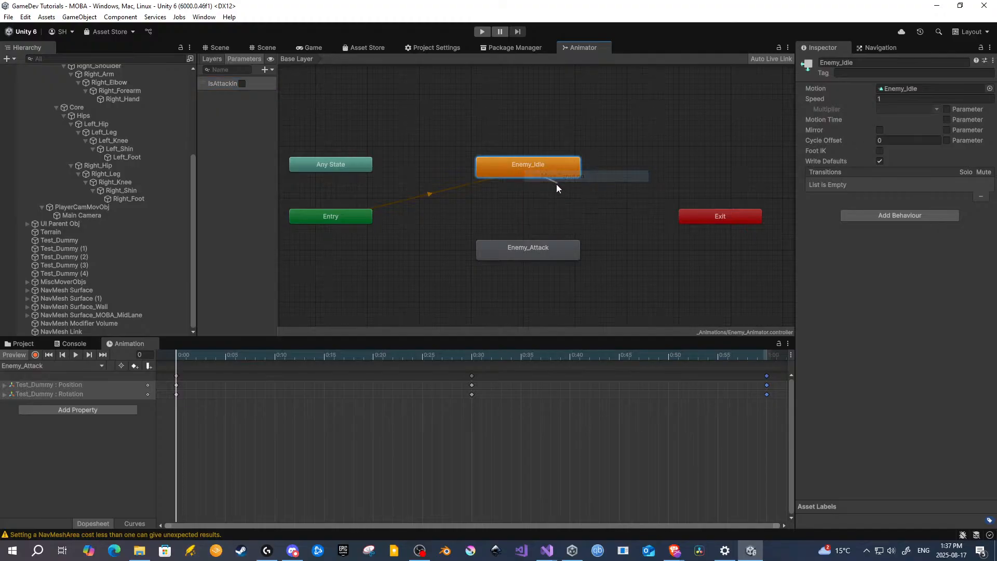
{"action": "left_click", "coordinate": [521, 246]}
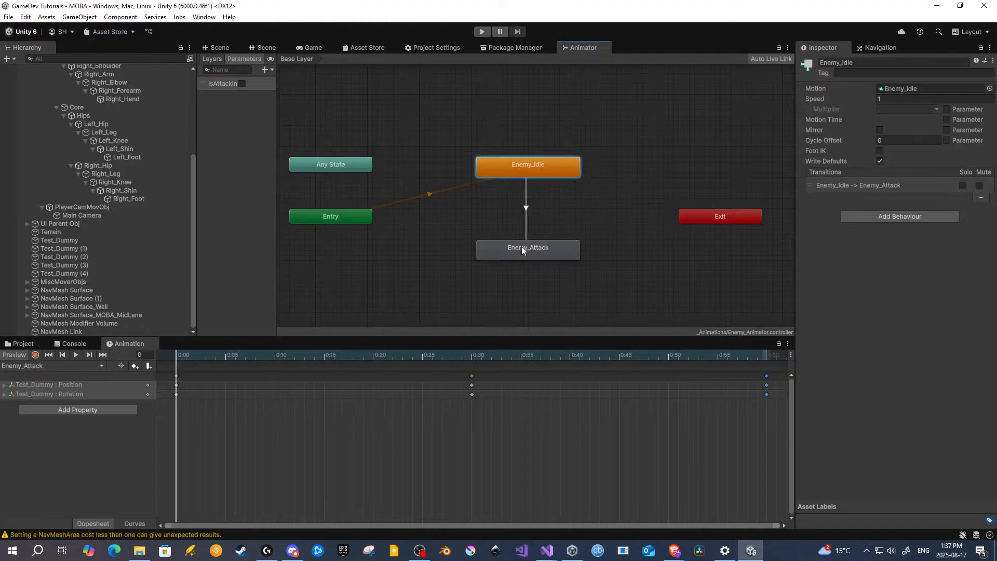
{"action": "left_click", "coordinate": [527, 208]}
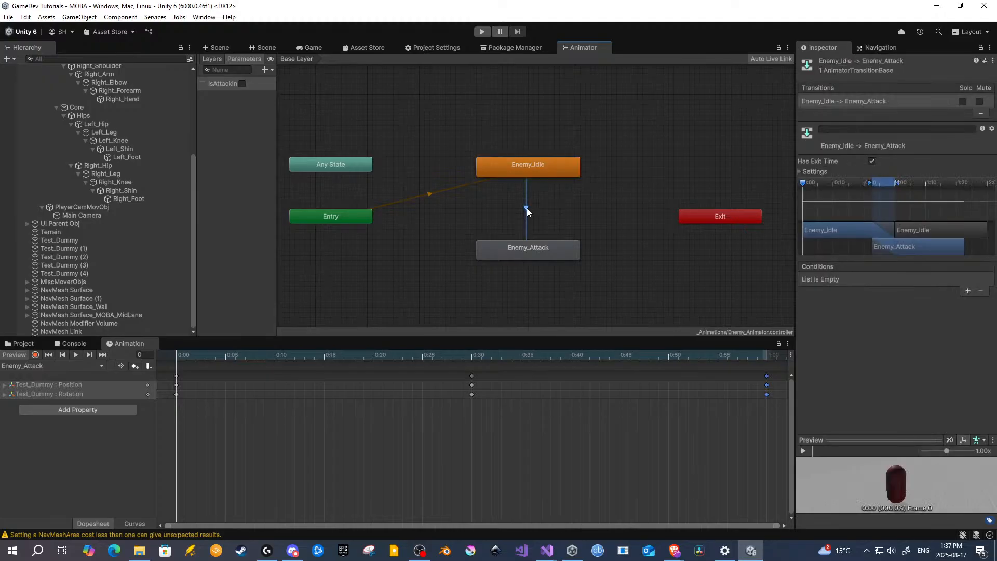
Step: Add a condition to the Enemy_Idle to Enemy_Attack transition requiring IsAttacking to be true
{"action": "left_click", "coordinate": [967, 292]}
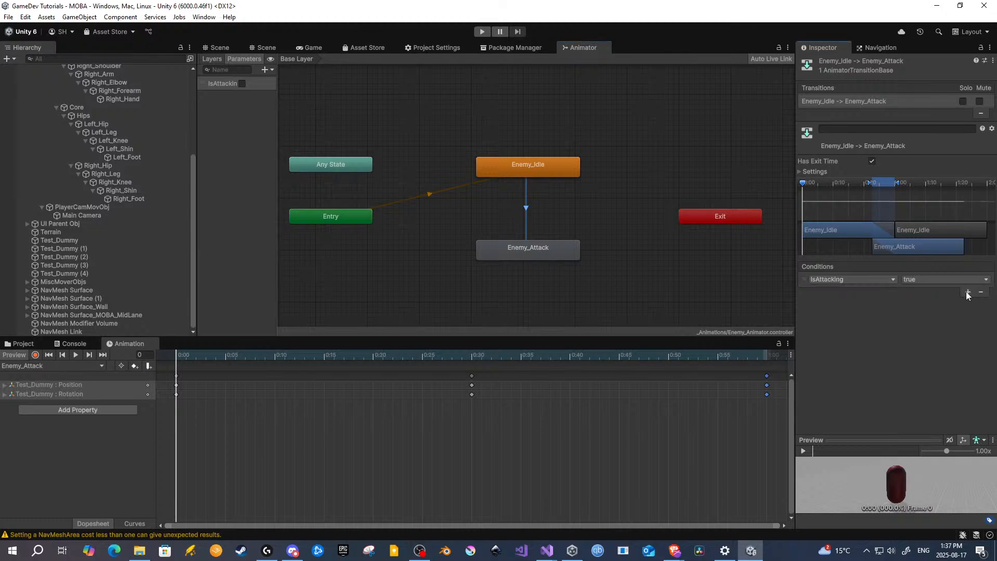
{"action": "left_click", "coordinate": [876, 279]}
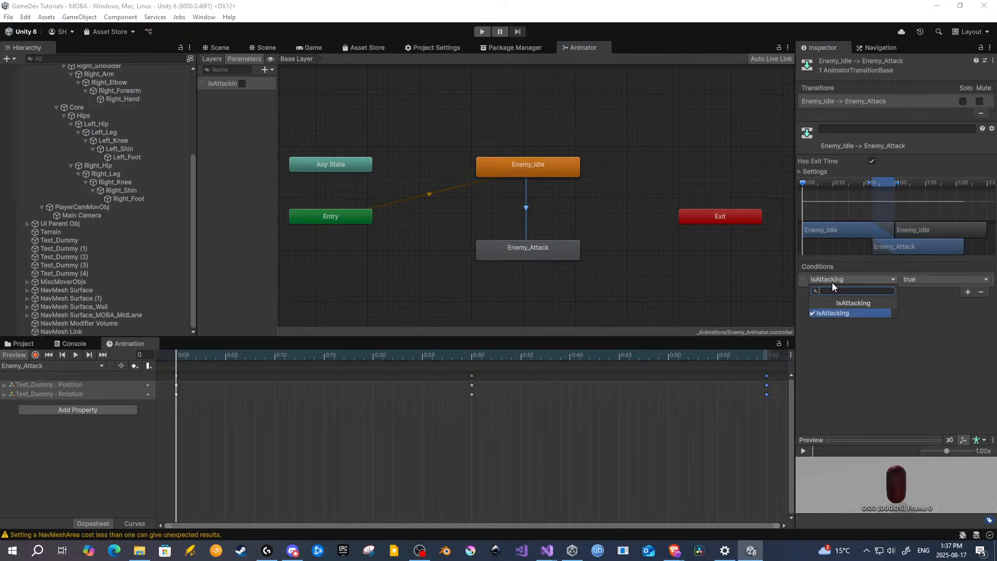
{"action": "left_click", "coordinate": [839, 341]}
Step: Add a Float parameter named OtherParameter to the Enemy_Animator controller
{"action": "left_click", "coordinate": [265, 69]}
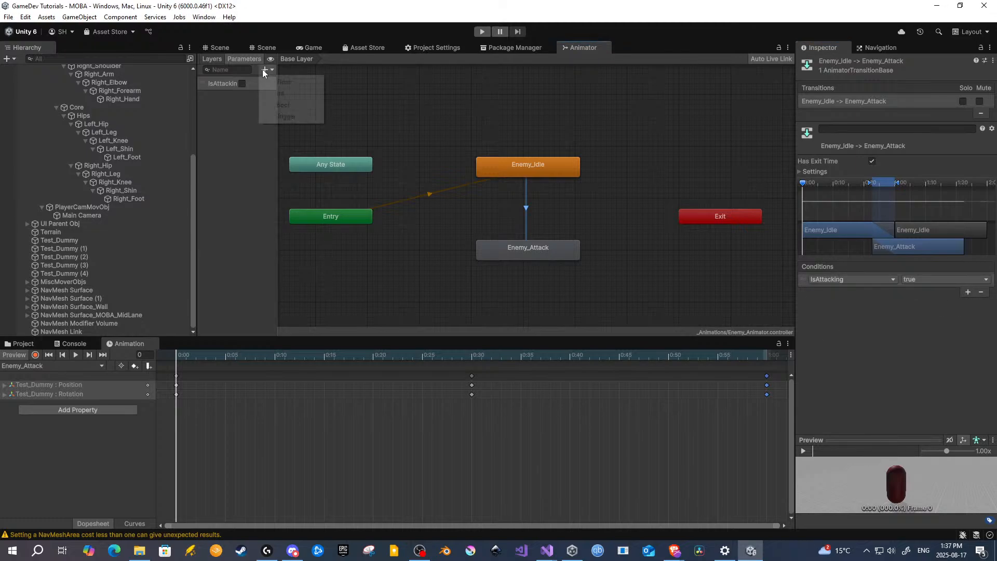
{"action": "left_click", "coordinate": [290, 83]}
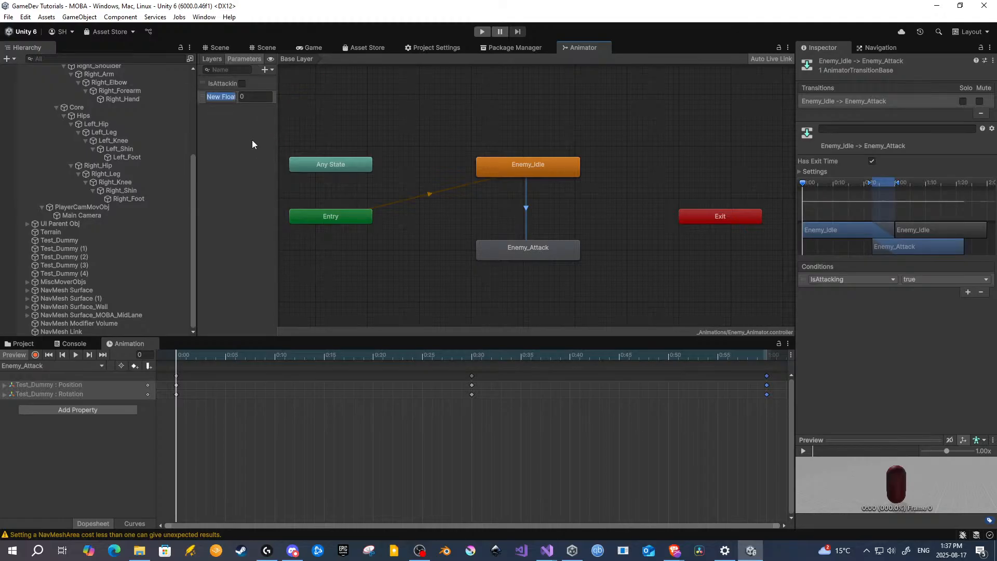
{"action": "type", "text": "OtherParameter"}
{"action": "key", "text": "Return"}
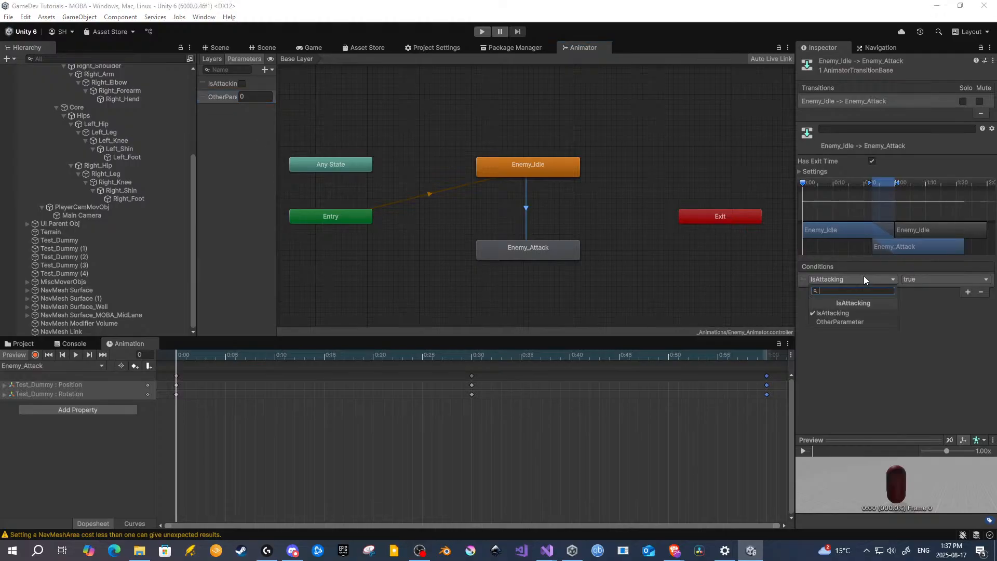
Step: Try basing the transition's condition on OtherParameter, using the Less and Greater comparisons and entering trial threshold values
{"action": "left_click", "coordinate": [864, 277]}
{"action": "left_click", "coordinate": [836, 323]}
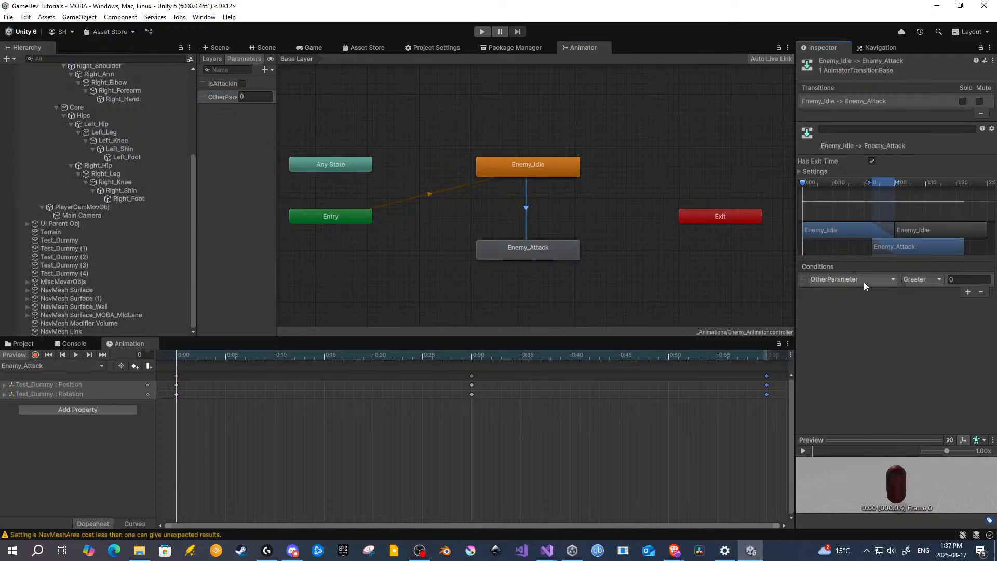
{"action": "left_click", "coordinate": [922, 279]}
{"action": "left_click", "coordinate": [926, 302]}
{"action": "left_click", "coordinate": [931, 280]}
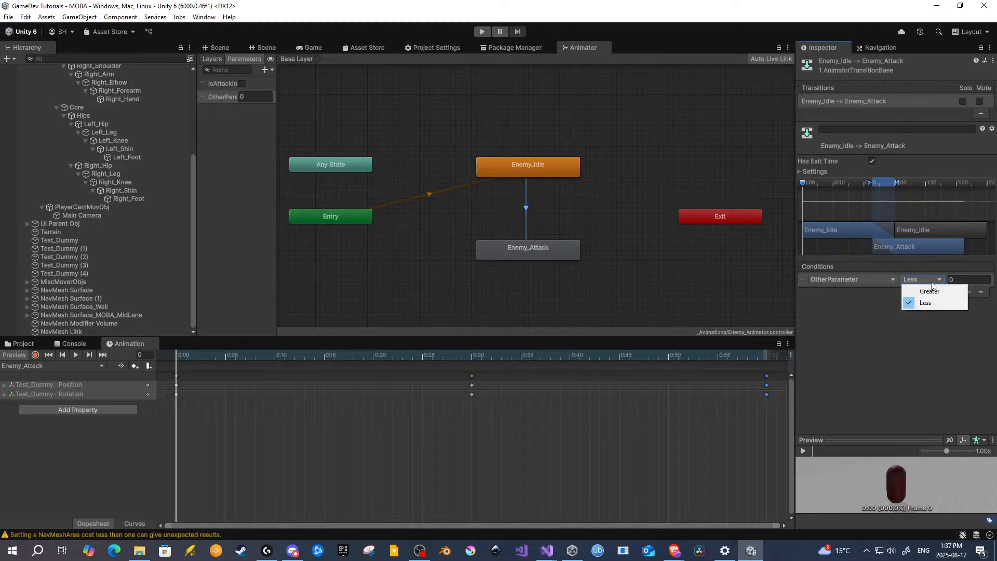
{"action": "left_click", "coordinate": [929, 291]}
{"action": "left_click", "coordinate": [961, 280]}
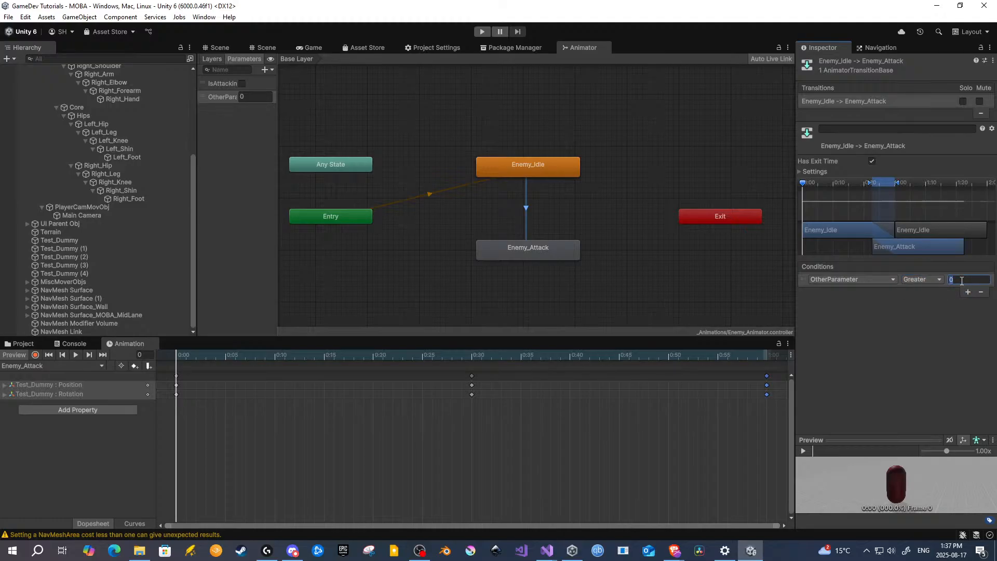
{"action": "type", "text": "3406340"}
{"action": "key", "text": "BackSpace"}
{"action": "type", "text": "1"}
Step: Switch the transition's condition back to IsAttacking being true, and delete the OtherParameter parameter
{"action": "left_click", "coordinate": [886, 279]}
{"action": "left_click", "coordinate": [859, 313]}
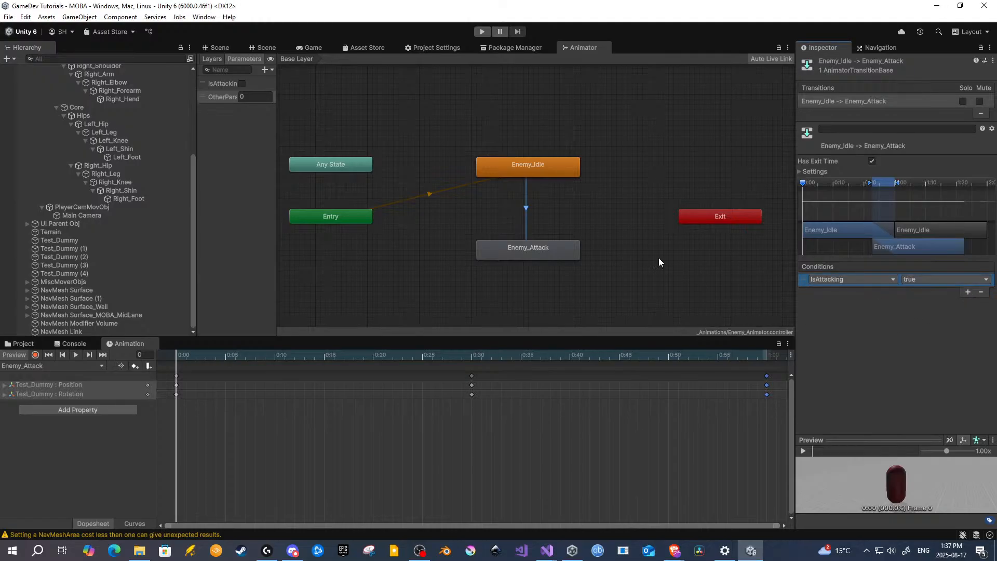
{"action": "left_click", "coordinate": [218, 95]}
{"action": "key", "text": "Delete"}
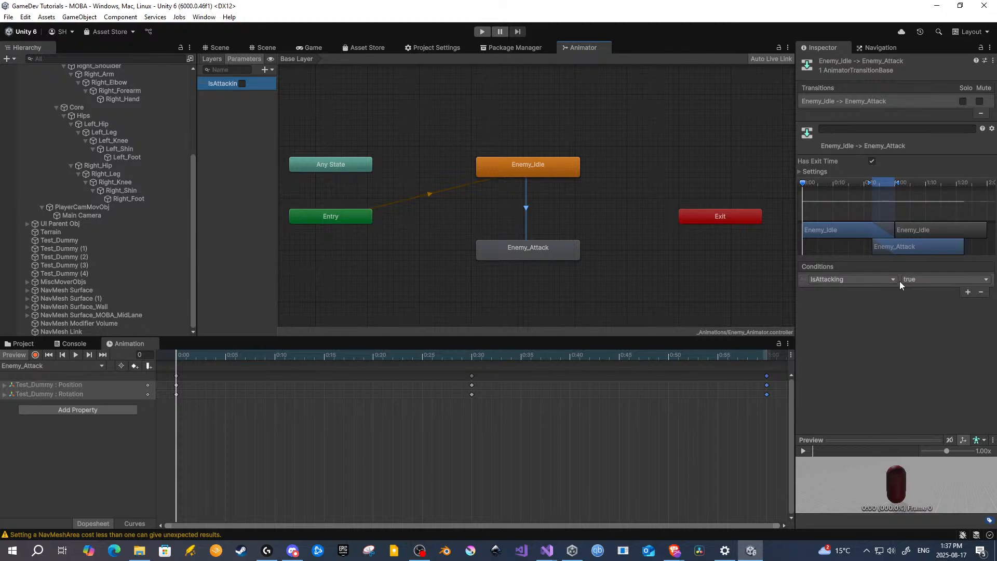
Step: Try adding an Int parameter with its default name, and delete it
{"action": "left_click", "coordinate": [266, 69]}
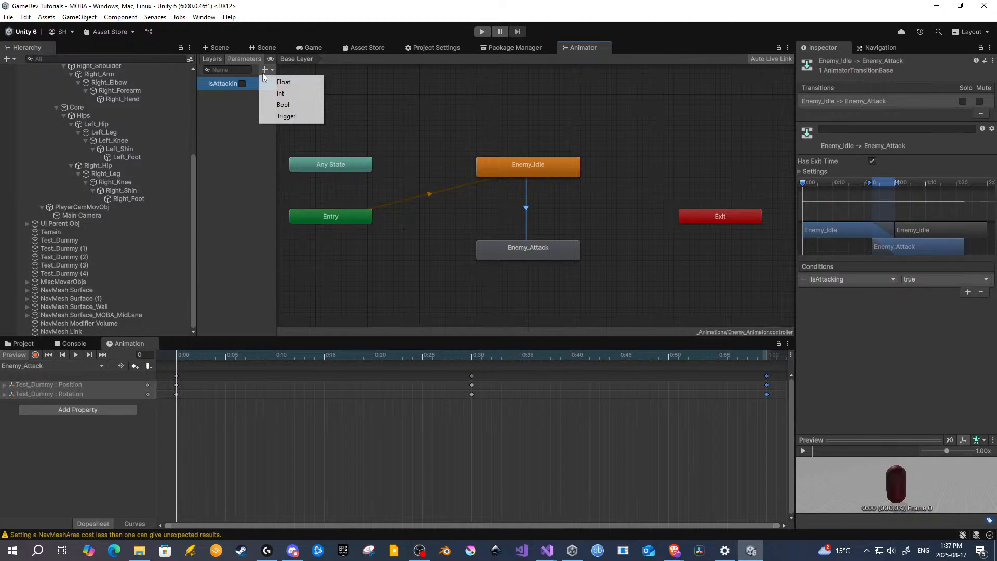
{"action": "left_click", "coordinate": [281, 93]}
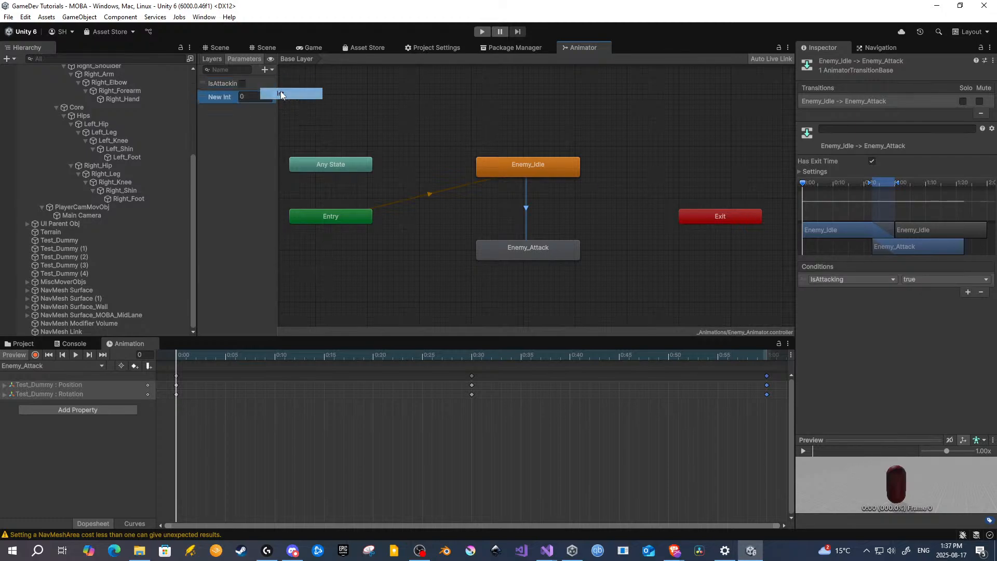
{"action": "right_click", "coordinate": [217, 96]}
{"action": "left_click", "coordinate": [248, 104]}
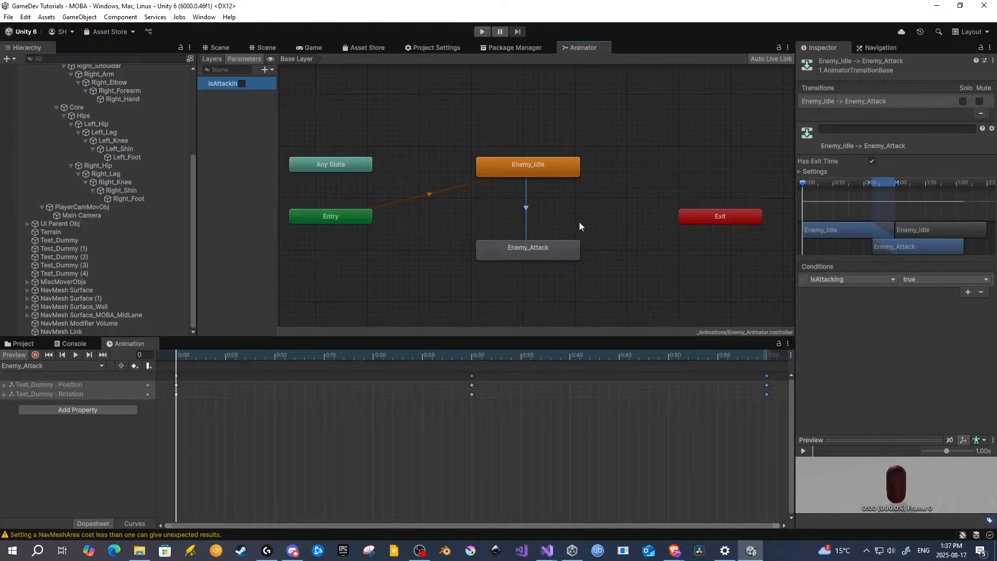
{"action": "left_click", "coordinate": [545, 253]}
{"action": "right_click", "coordinate": [544, 251]}
{"action": "left_click", "coordinate": [566, 258]}
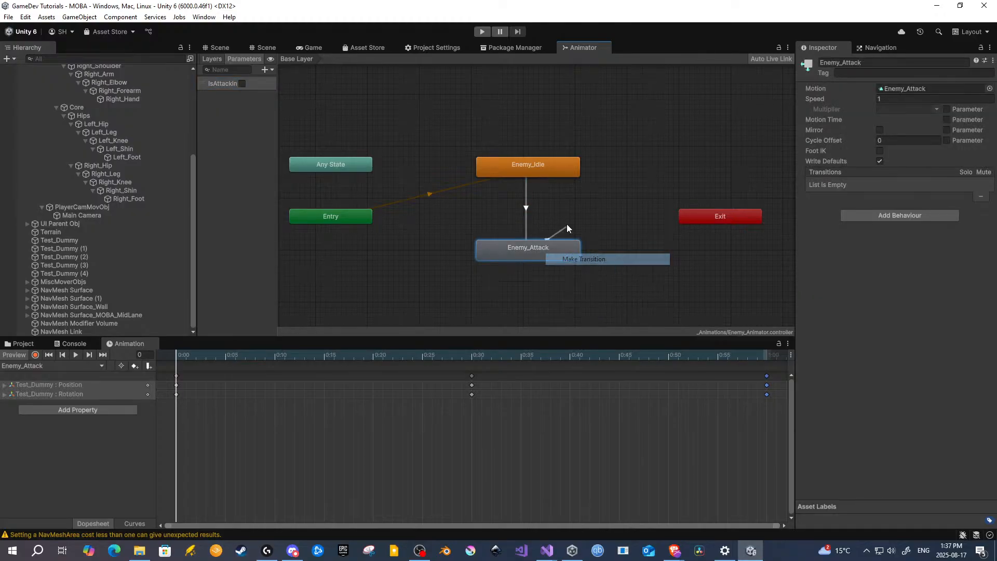
{"action": "left_click", "coordinate": [543, 167]}
{"action": "key", "text": "ctrl+z"}
Step: Create a transition from the Enemy_Attack state back to Enemy_Idle
{"action": "right_click", "coordinate": [549, 247]}
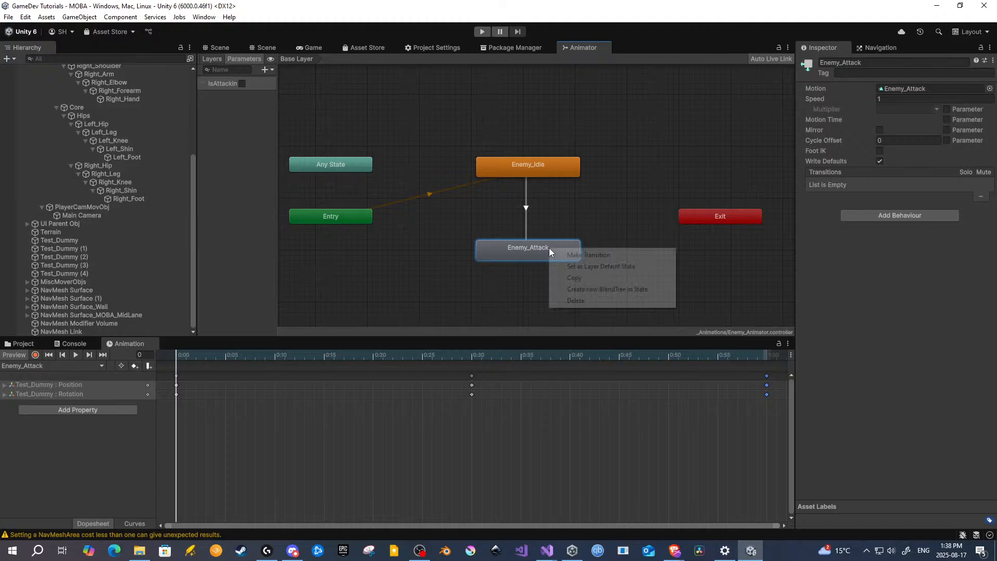
{"action": "left_click", "coordinate": [591, 256]}
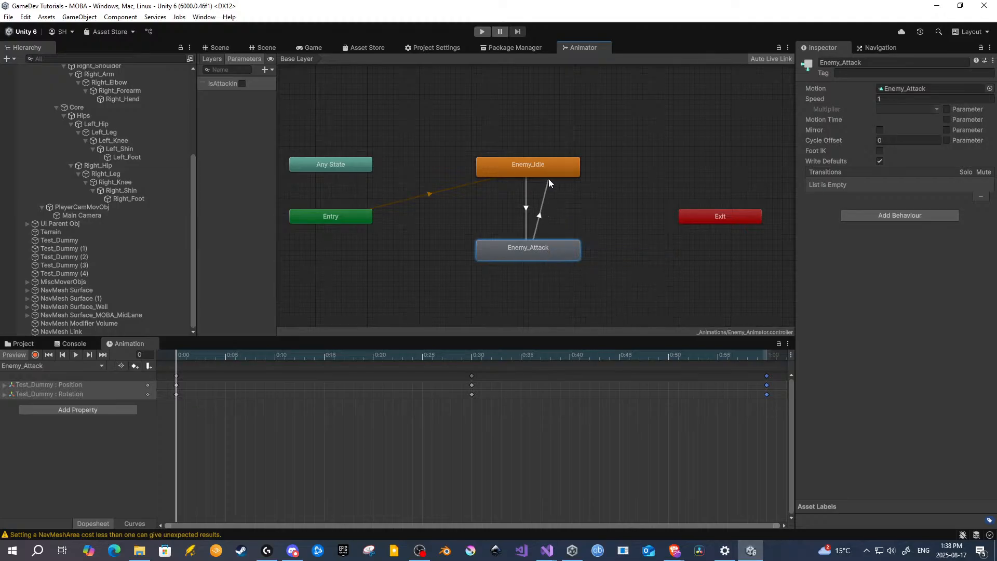
{"action": "left_click", "coordinate": [546, 173]}
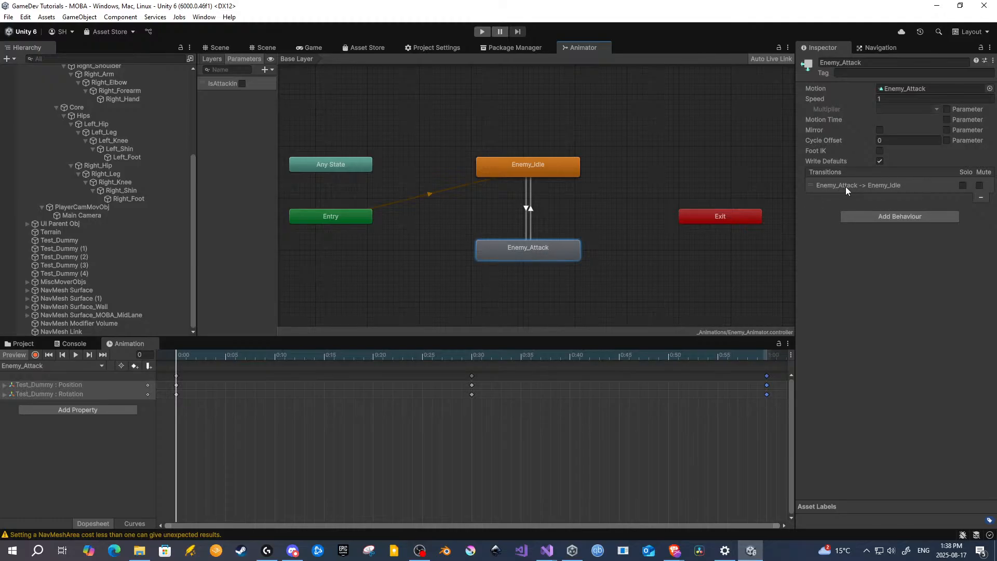
Step: Add a condition to the Enemy_Attack to Enemy_Idle transition requiring IsAttacking to be false
{"action": "left_click", "coordinate": [530, 210]}
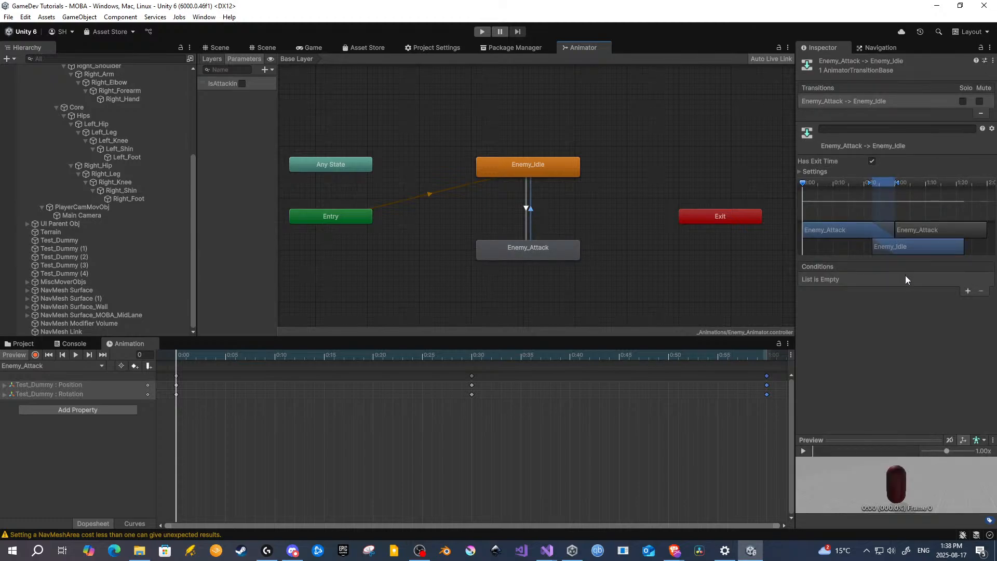
{"action": "left_click", "coordinate": [967, 291]}
{"action": "left_click", "coordinate": [918, 280]}
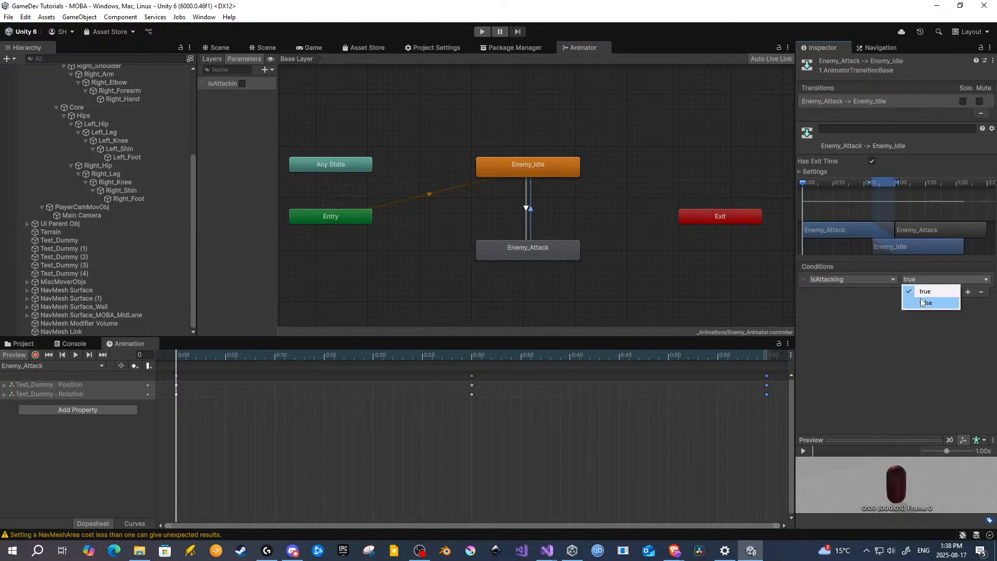
{"action": "left_click", "coordinate": [918, 303]}
Step: Save the scene and the project
{"action": "left_click", "coordinate": [9, 17]}
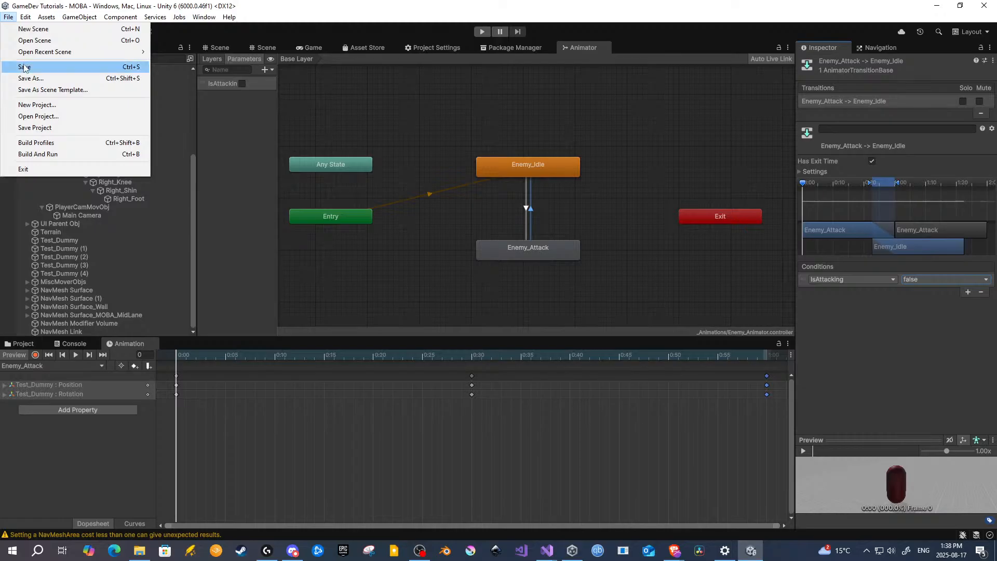
{"action": "left_click", "coordinate": [24, 67]}
{"action": "left_click", "coordinate": [9, 17]}
{"action": "left_click", "coordinate": [27, 130]}
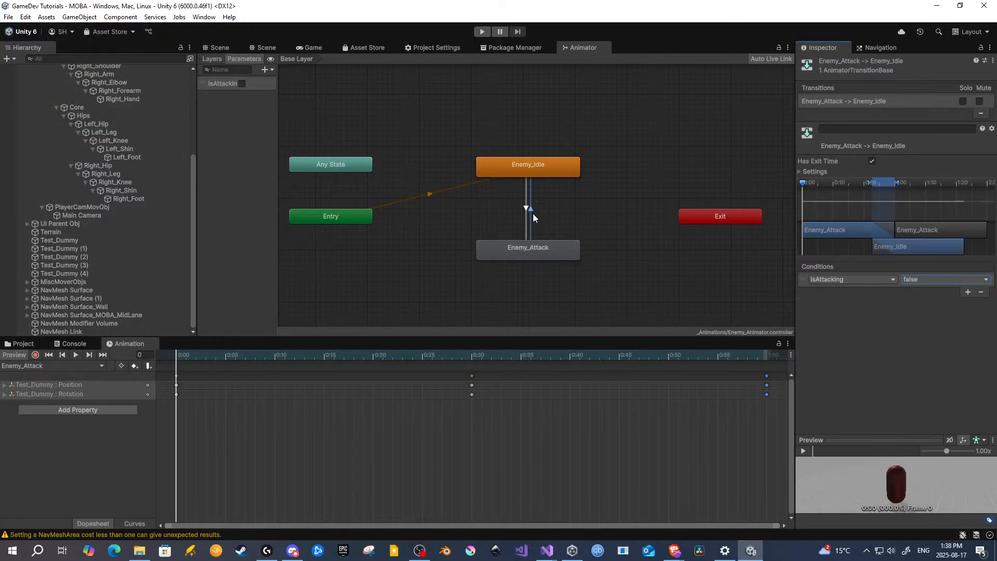
Step: Turn on the IsAttacking parameter by default, and start Play mode to watch the dummy in the Scene view
{"action": "left_click", "coordinate": [526, 210]}
{"action": "left_click", "coordinate": [236, 130]}
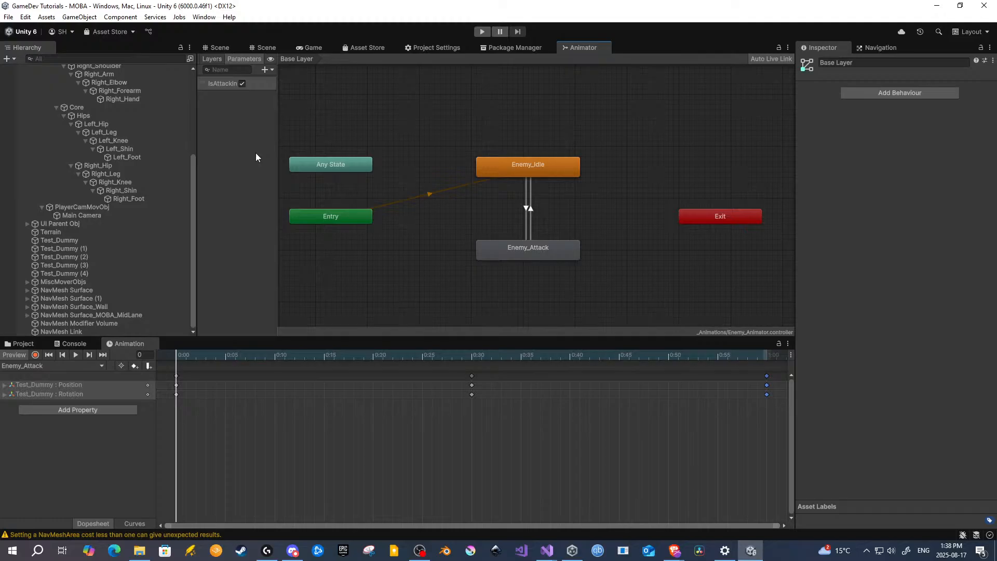
{"action": "left_click", "coordinate": [260, 46]}
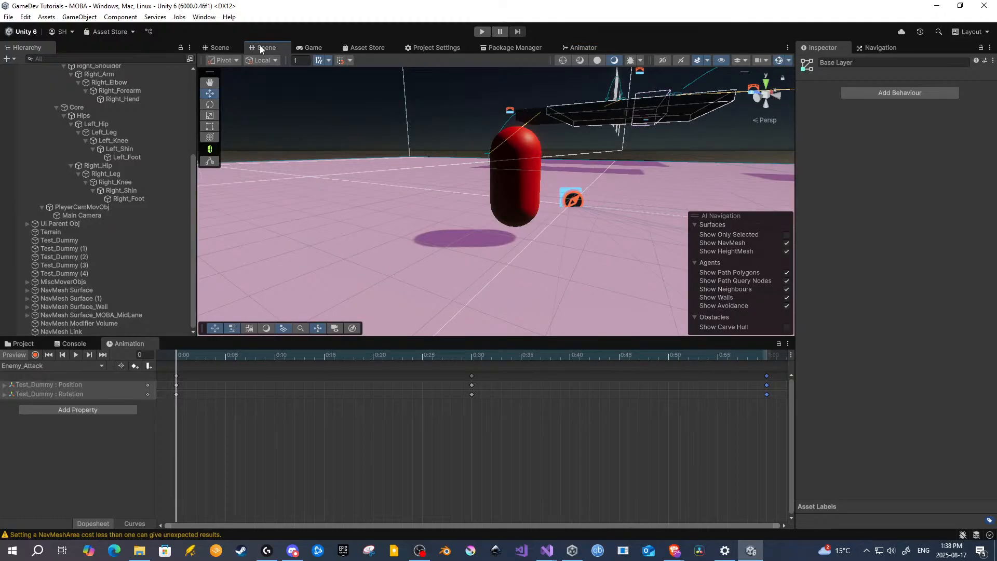
{"action": "key", "text": "ctrl+p"}
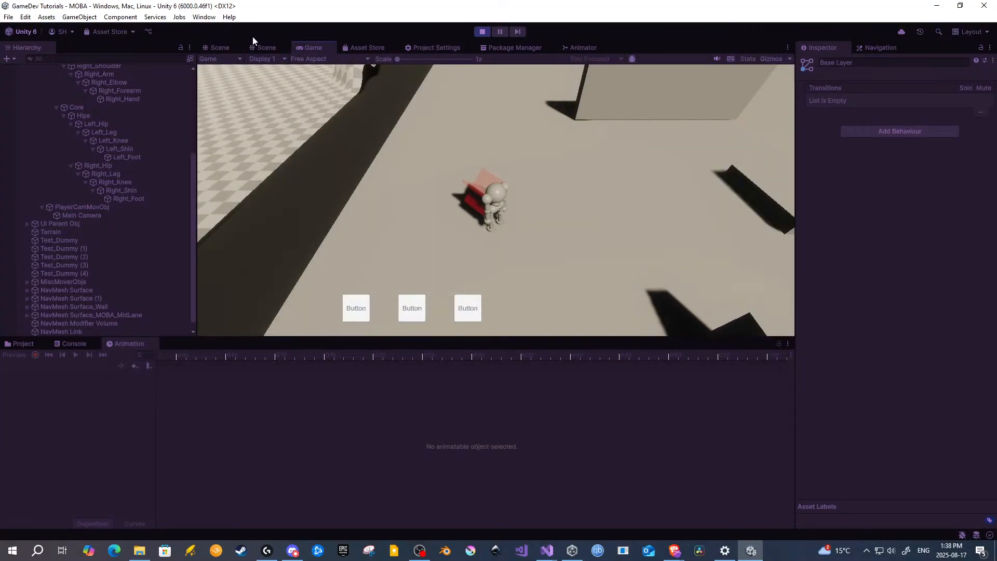
{"action": "left_click", "coordinate": [261, 46]}
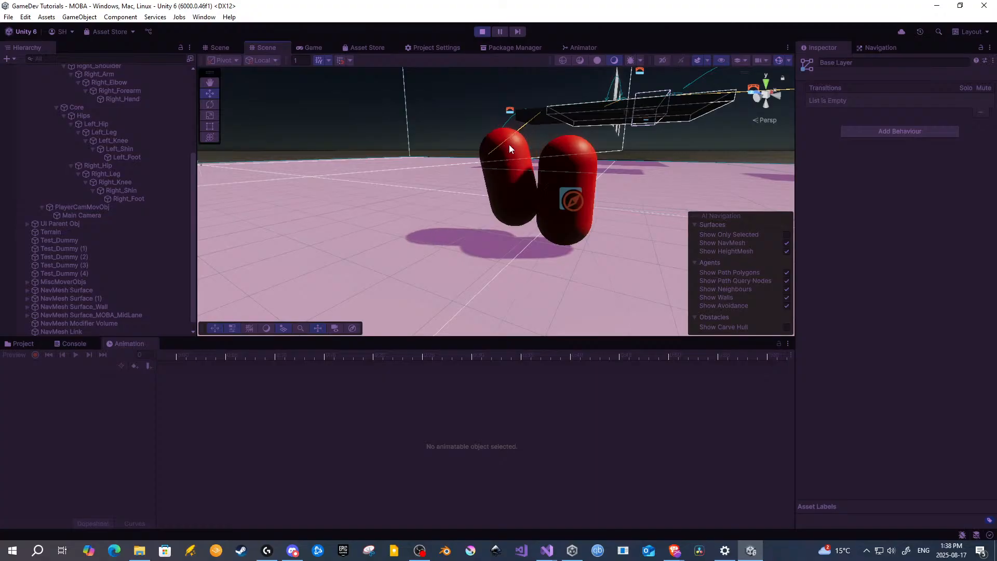
Step: Toggle IsAttacking off, on and off again during play, checking the dummy's animation in the Scene view, and stop Play mode
{"action": "left_click", "coordinate": [583, 48]}
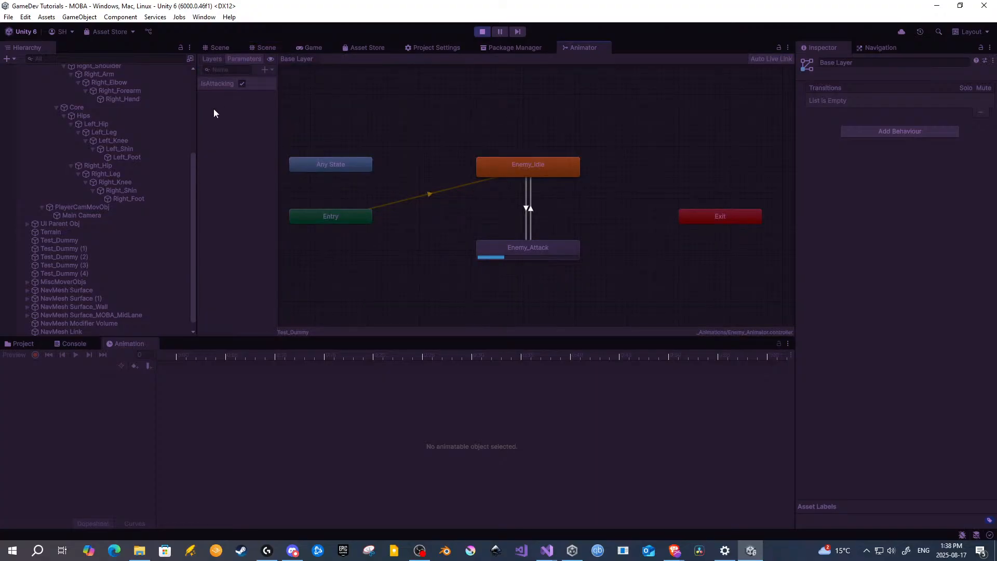
{"action": "left_click", "coordinate": [241, 84]}
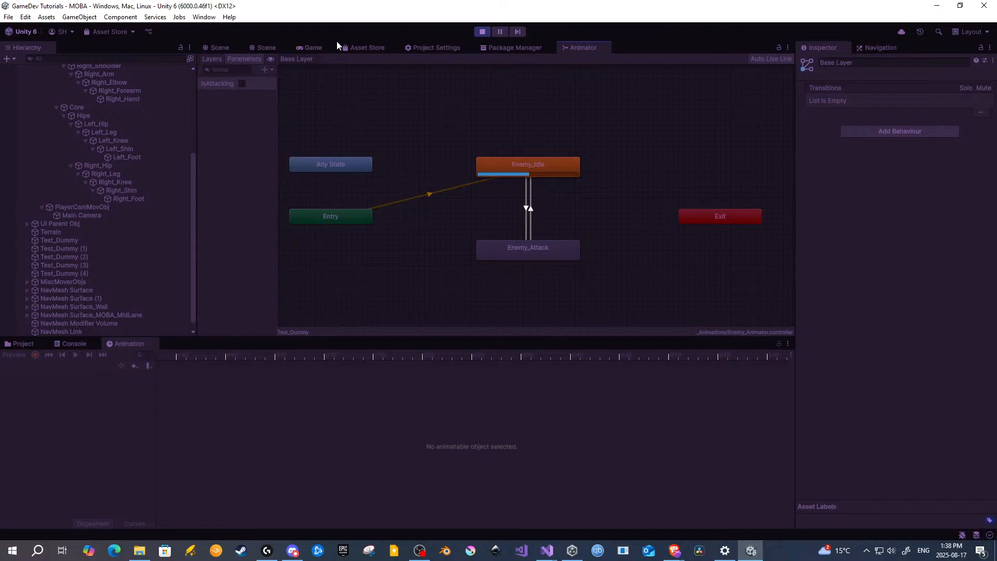
{"action": "left_click", "coordinate": [263, 48]}
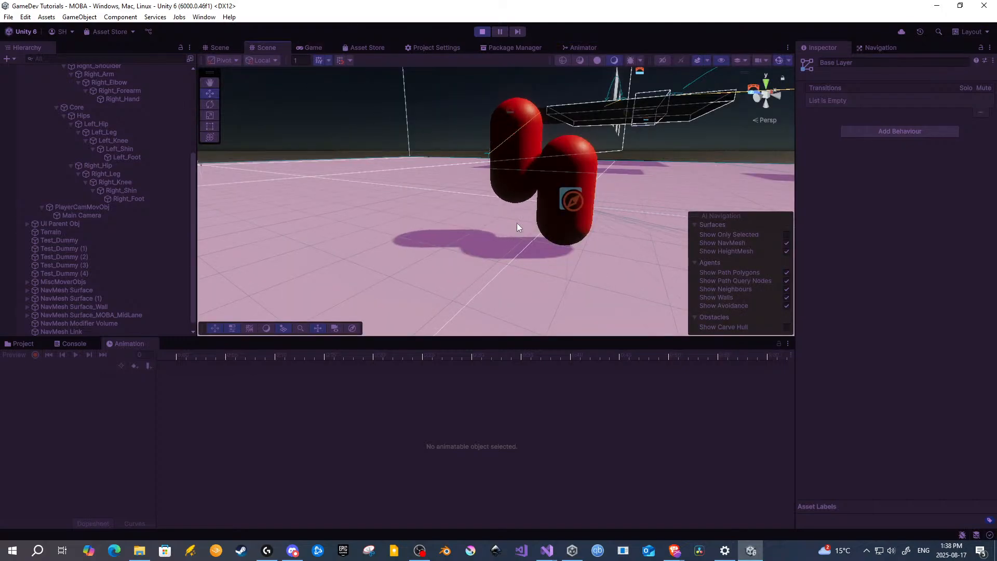
{"action": "left_click", "coordinate": [579, 48]}
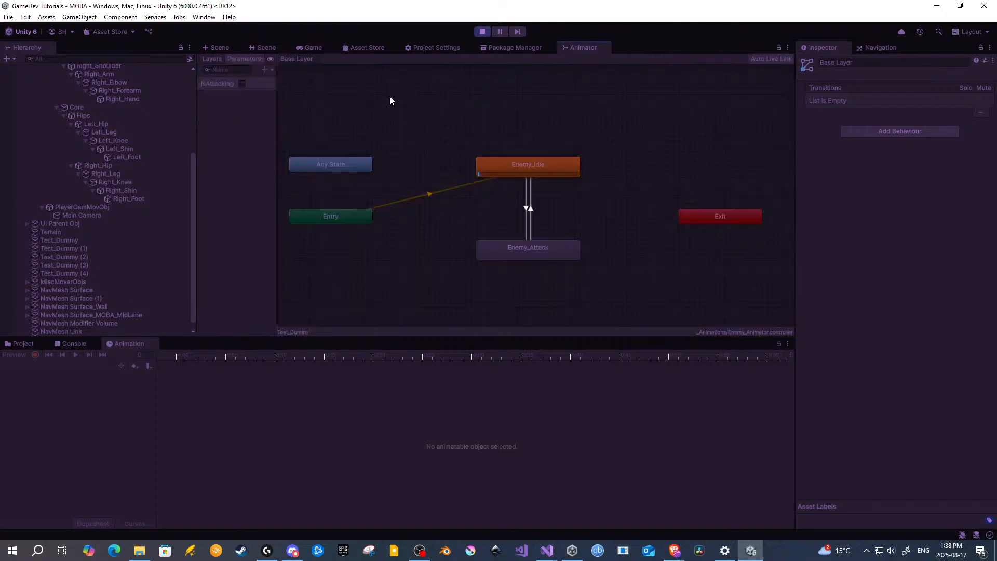
{"action": "left_click", "coordinate": [241, 83]}
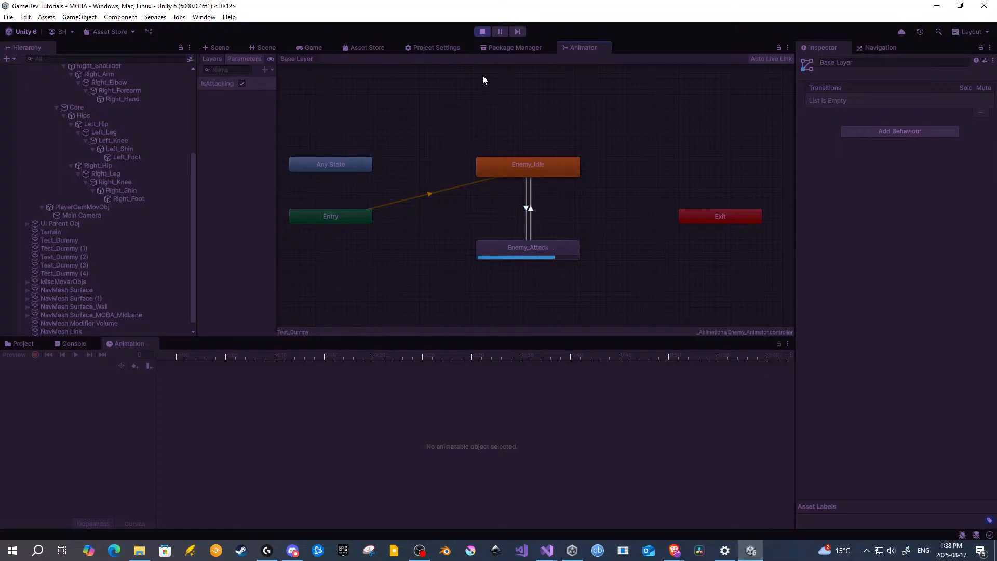
{"action": "left_click", "coordinate": [266, 48]}
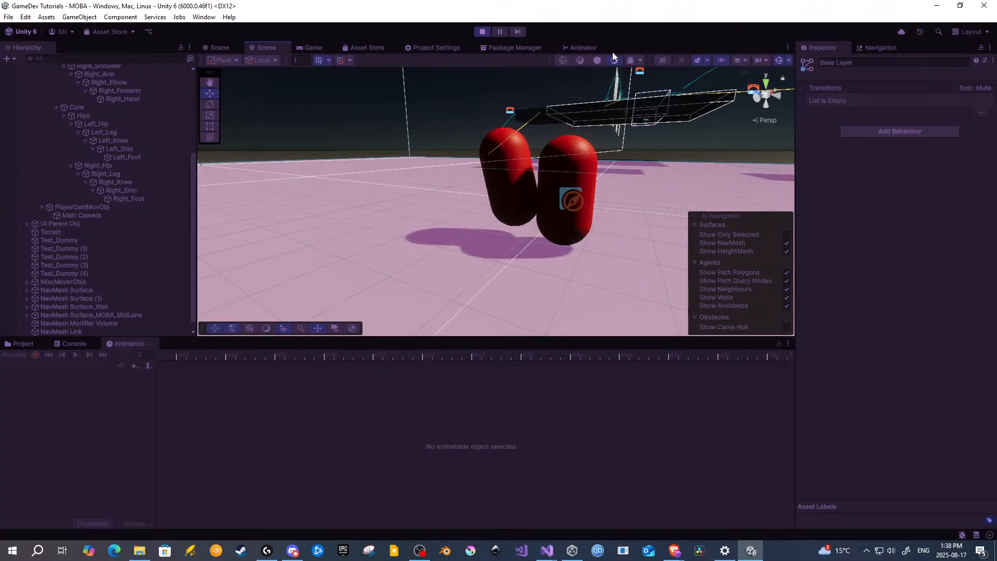
{"action": "left_click", "coordinate": [597, 49]}
{"action": "left_click", "coordinate": [242, 83]}
{"action": "left_click", "coordinate": [483, 32]}
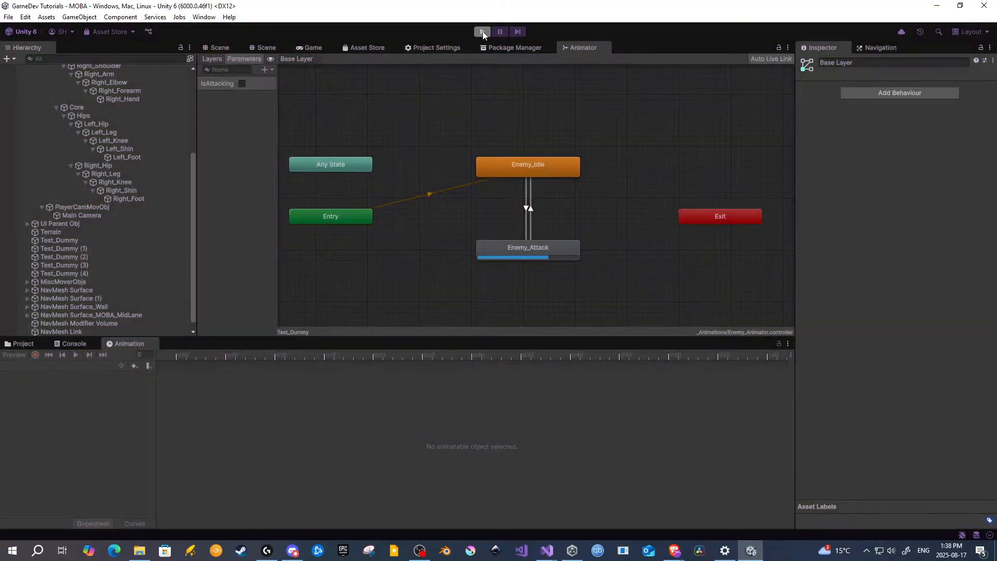
Step: Return to the Scene view after the playtest, and save both the scene and the project again
{"action": "left_click", "coordinate": [579, 48]}
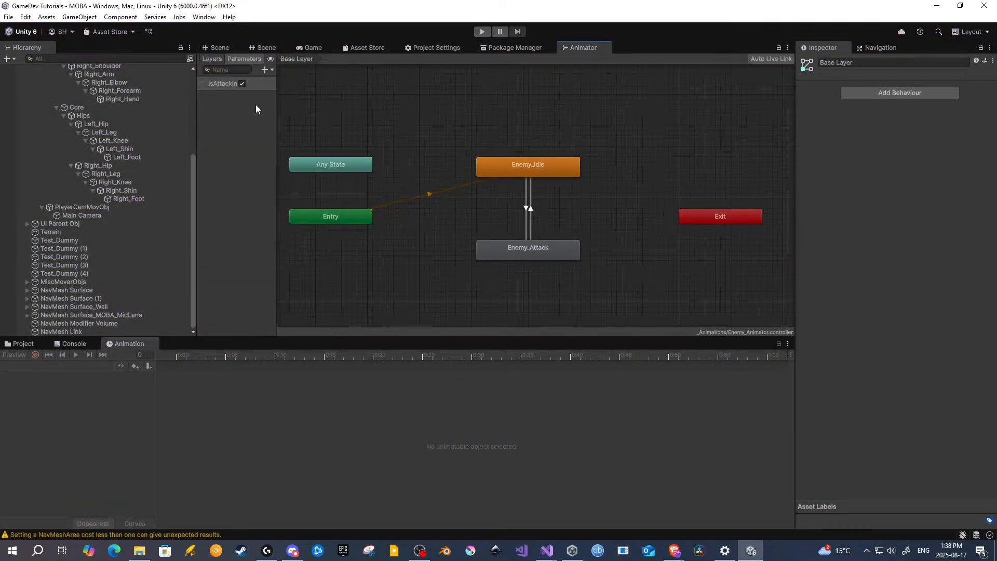
{"action": "left_click", "coordinate": [259, 48]}
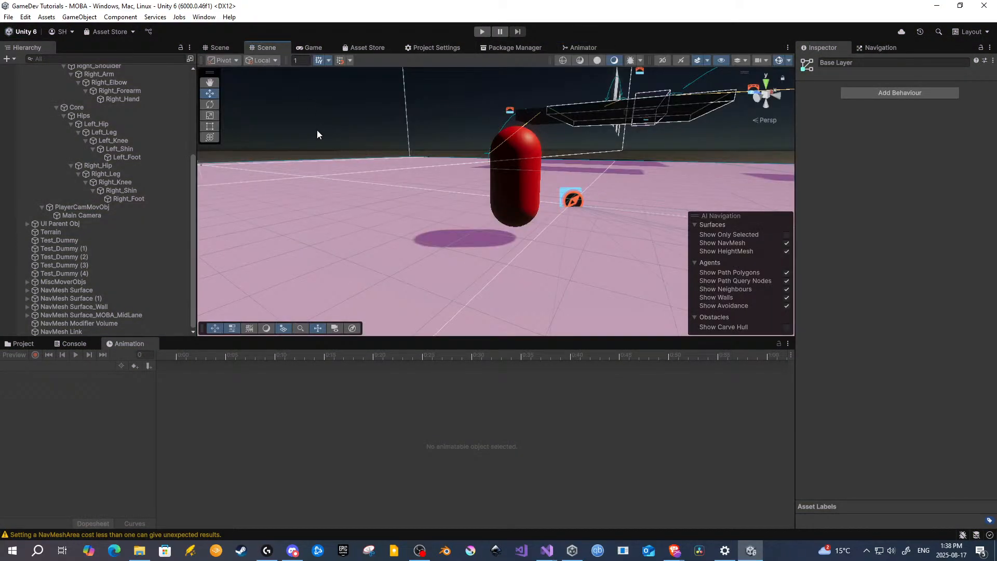
{"action": "left_click", "coordinate": [8, 17]}
{"action": "left_click", "coordinate": [54, 68]}
{"action": "left_click", "coordinate": [9, 18]}
{"action": "left_click", "coordinate": [58, 127]}
Step: Switch to Visual Studio, review the WASD animation block in PlayerManagerMOBA.cs, and move that script into its own separate window
{"action": "mouse_move", "coordinate": [545, 552]}
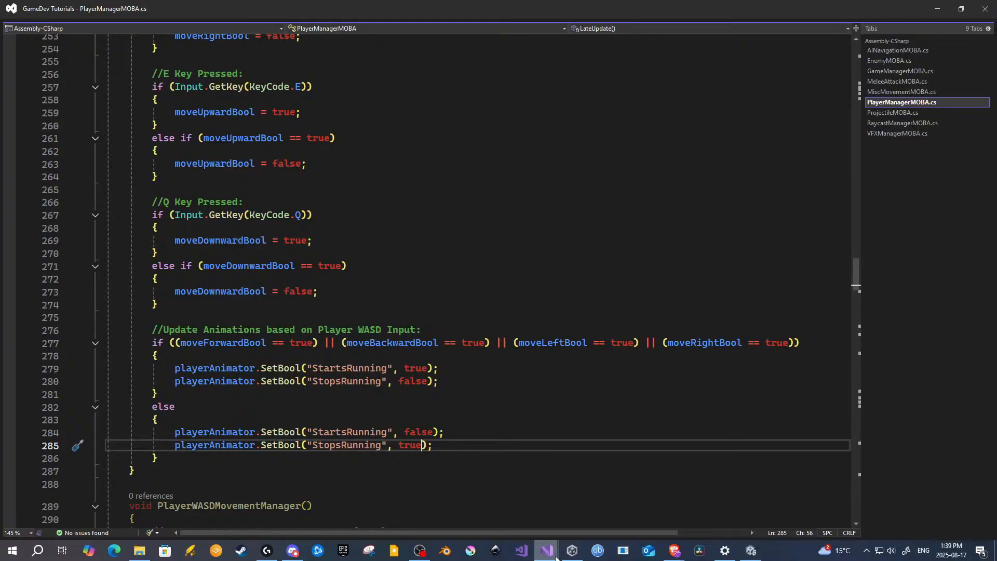
{"action": "left_click", "coordinate": [494, 512]}
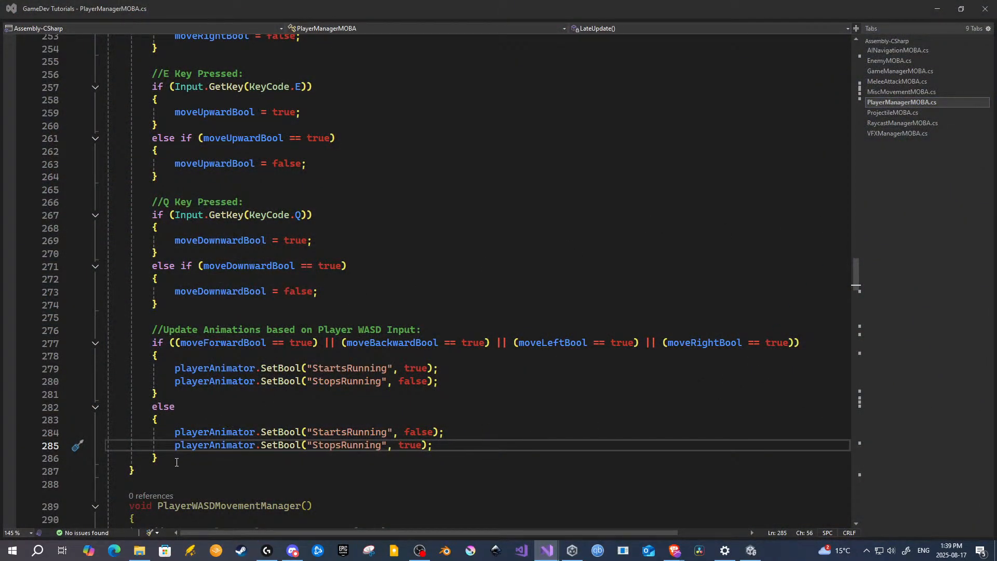
{"action": "left_click_drag", "start_coordinate": [176, 462], "coordinate": [156, 326]}
{"action": "left_click", "coordinate": [474, 448]}
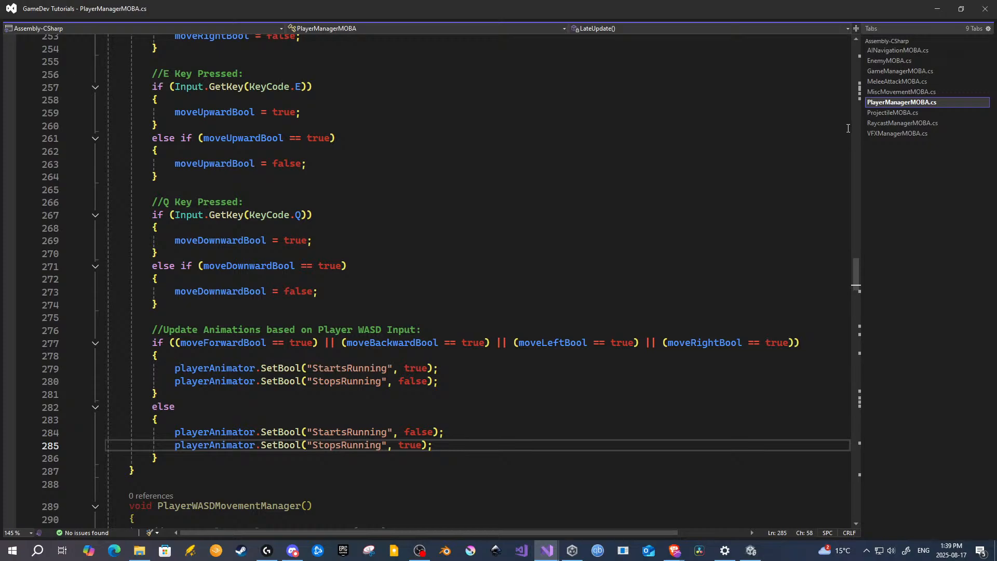
{"action": "left_click_drag", "start_coordinate": [888, 104], "coordinate": [653, 235]}
{"action": "left_click_drag", "start_coordinate": [646, 194], "coordinate": [996, 10]}
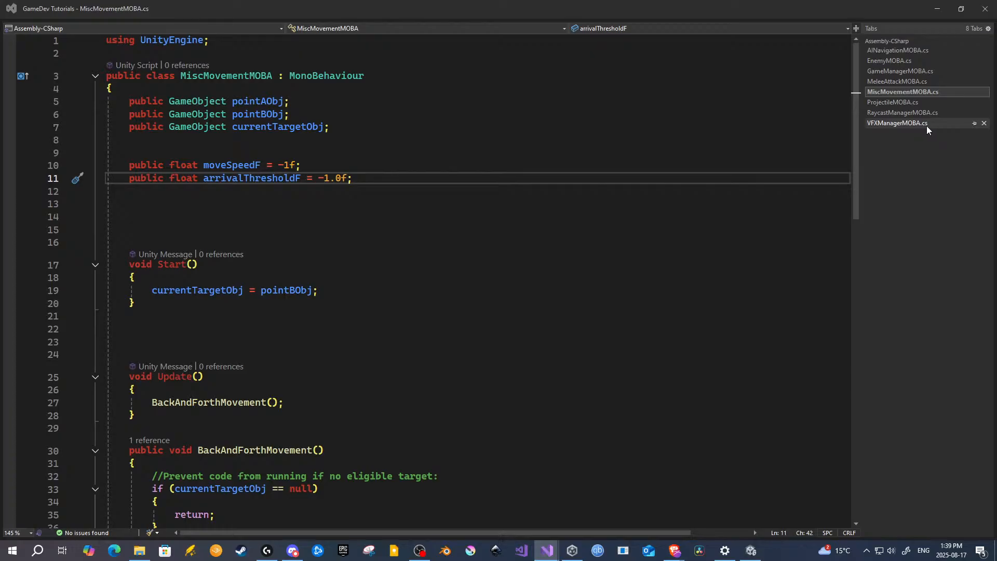
Step: Look at the EnemyMOBA.cs script and switch to AINavigationMOBA.cs
{"action": "left_click", "coordinate": [904, 61]}
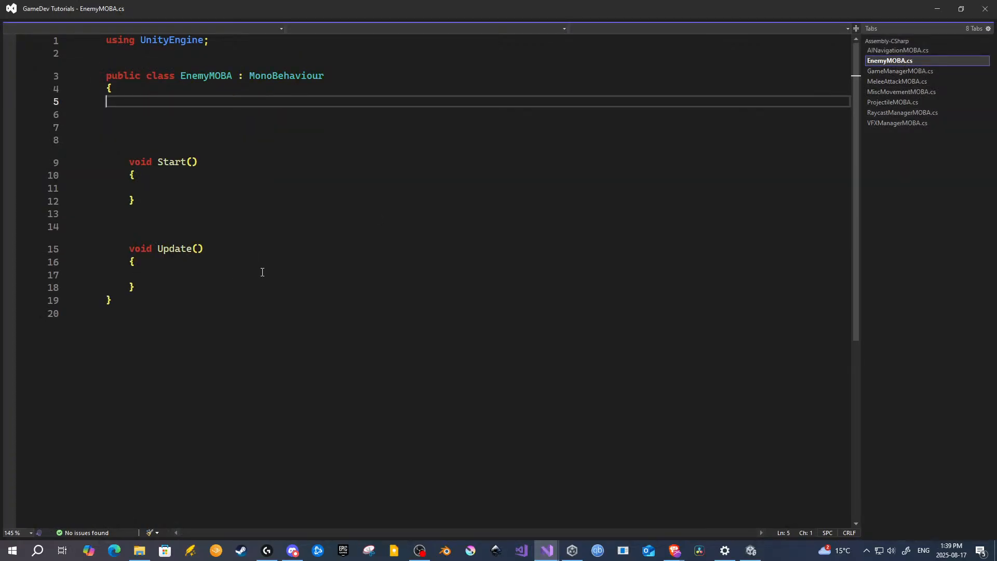
{"action": "left_click", "coordinate": [220, 127]}
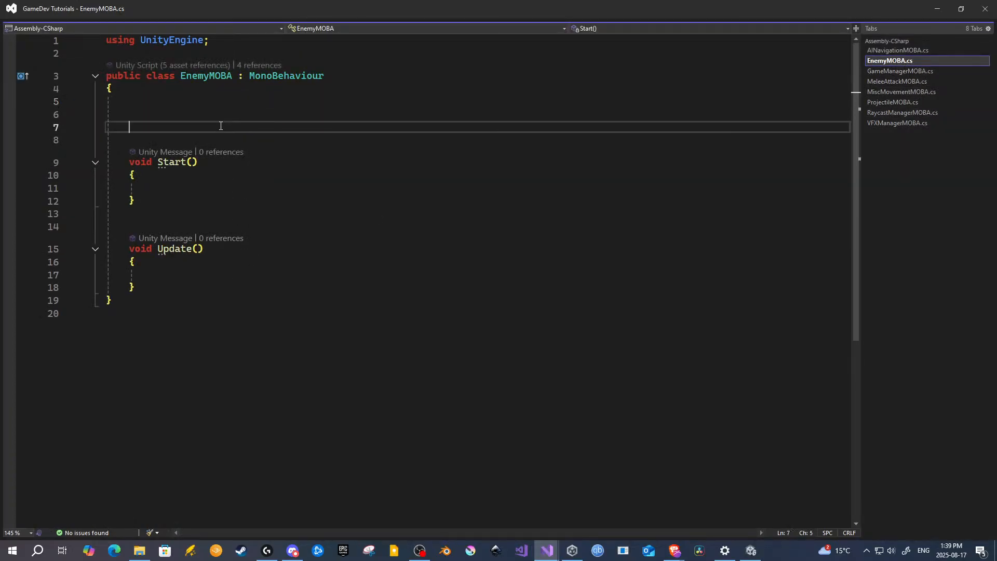
{"action": "left_click", "coordinate": [898, 51]}
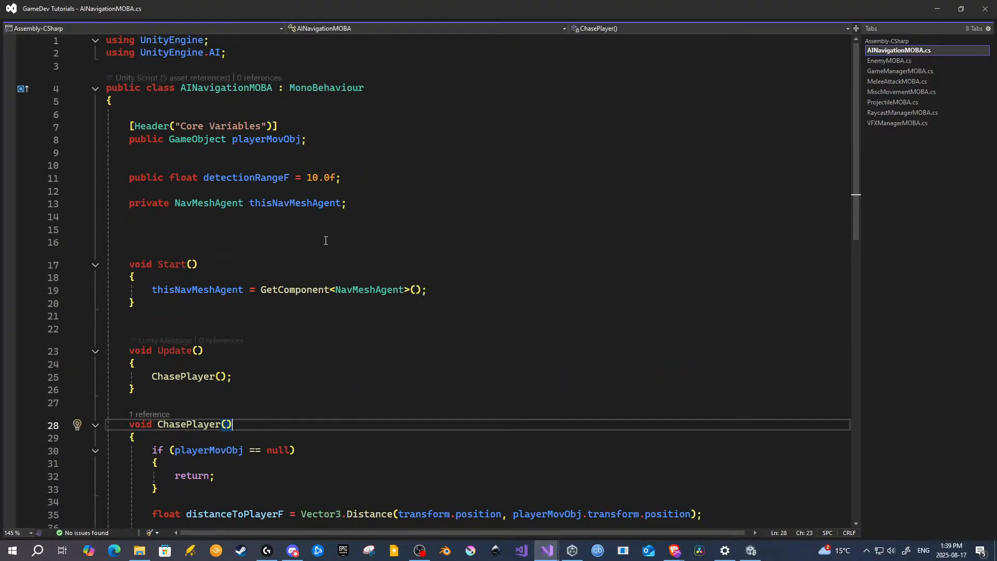
Step: Add an [Header("Animation Variables")] attribute below the thisNavMeshAgent declaration, leaving blank lines for its fields
{"action": "left_click", "coordinate": [312, 216]}
{"action": "key", "text": "Return"}
{"action": "type", "text": "[Header"}
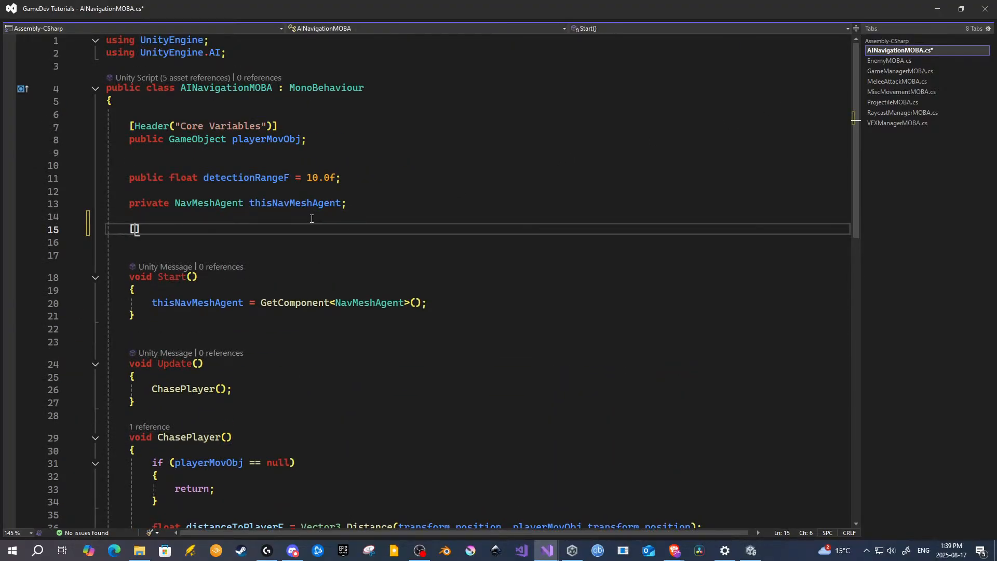
{"action": "type", "text": "(\"An"}
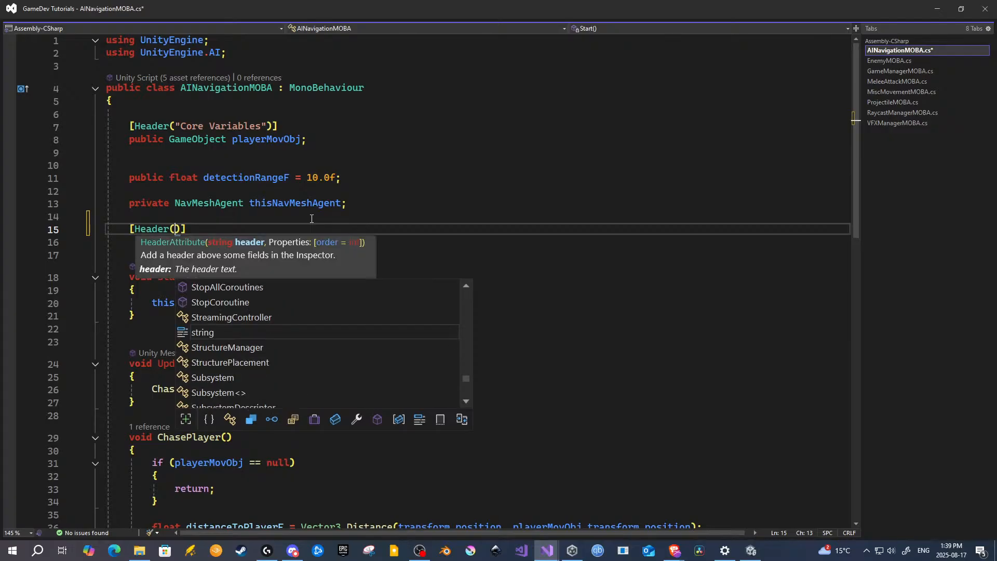
{"action": "type", "text": "imation Varia"}
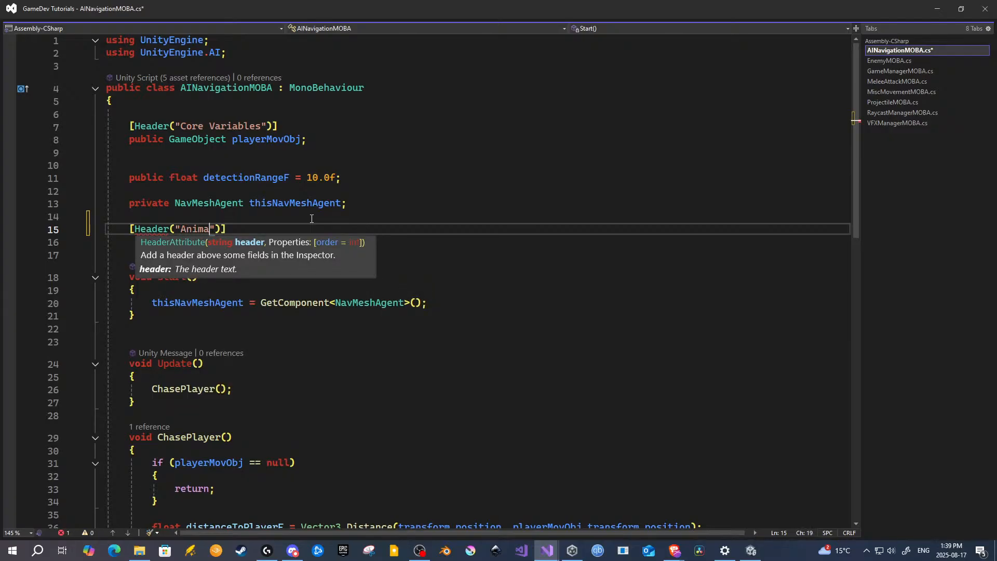
{"action": "type", "text": "bles\")]"}
{"action": "key", "text": "Return"}
{"action": "key", "text": "Return"}
{"action": "key", "text": "Up"}
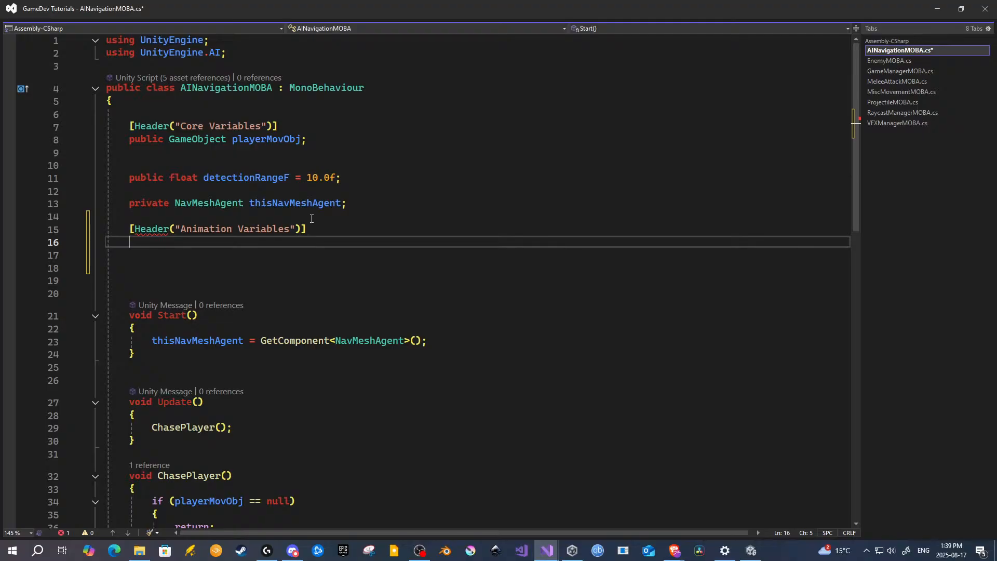
Step: Declare public Animator thisAiAnimator; under the Animation Variables header and save the script
{"action": "type", "text": "public anim"}
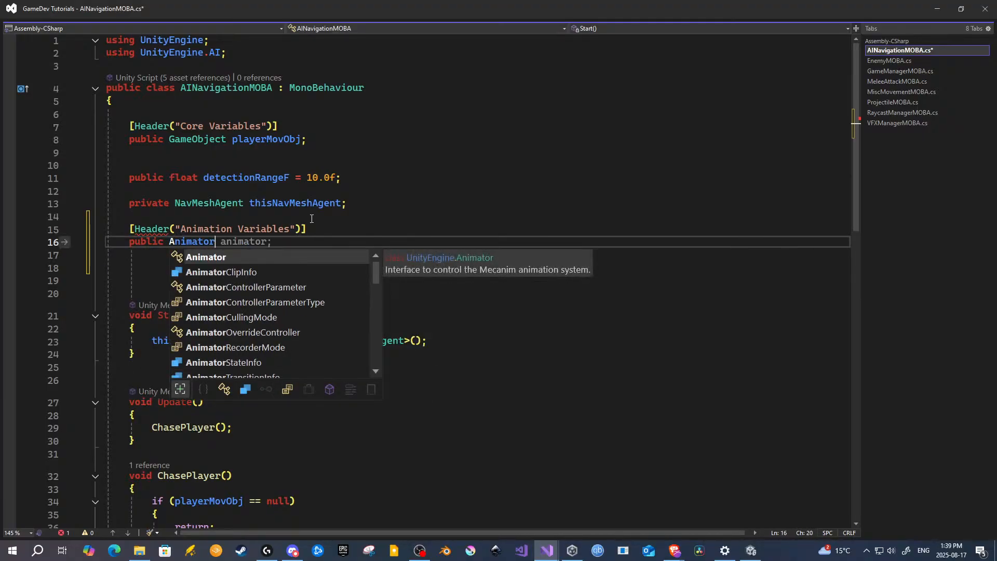
{"action": "type", "text": "th"}
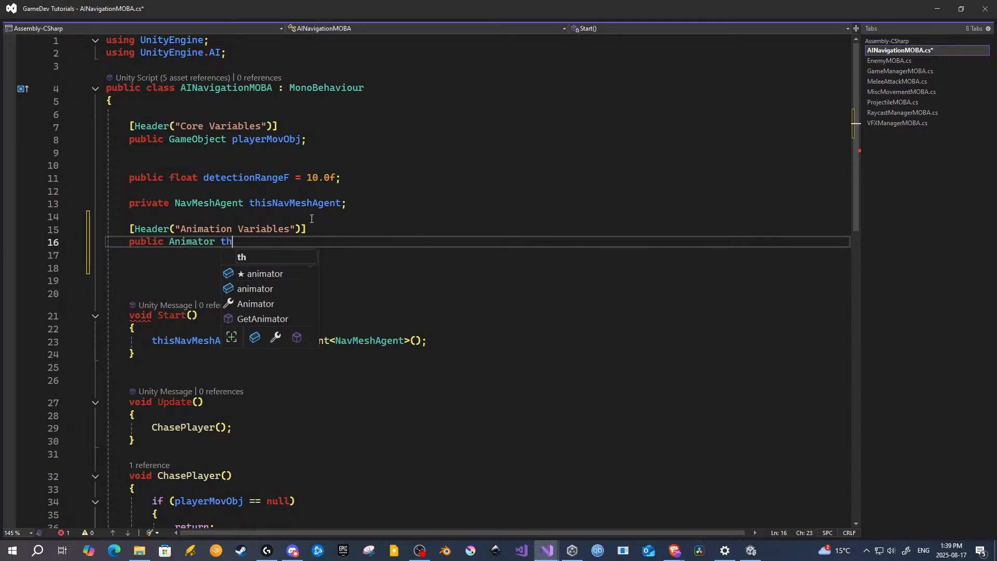
{"action": "type", "text": "isAi"}
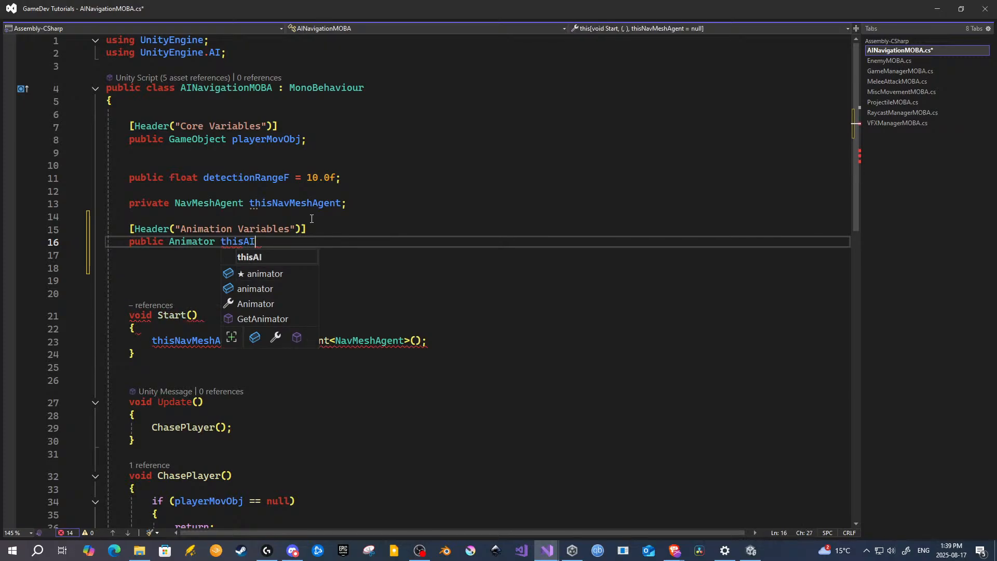
{"action": "type", "text": "Animator;"}
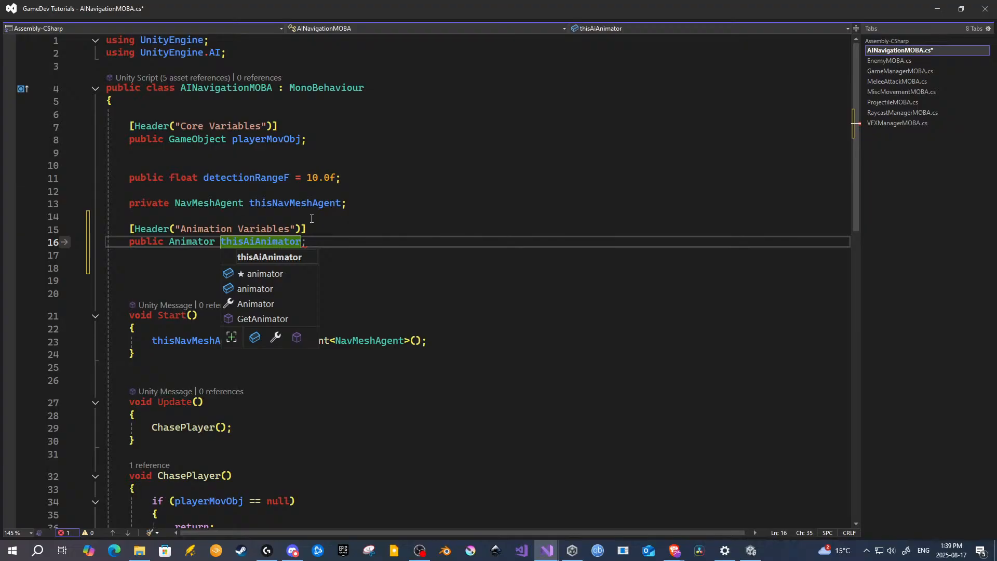
{"action": "key", "text": "End"}
{"action": "key", "text": "ctrl+s"}
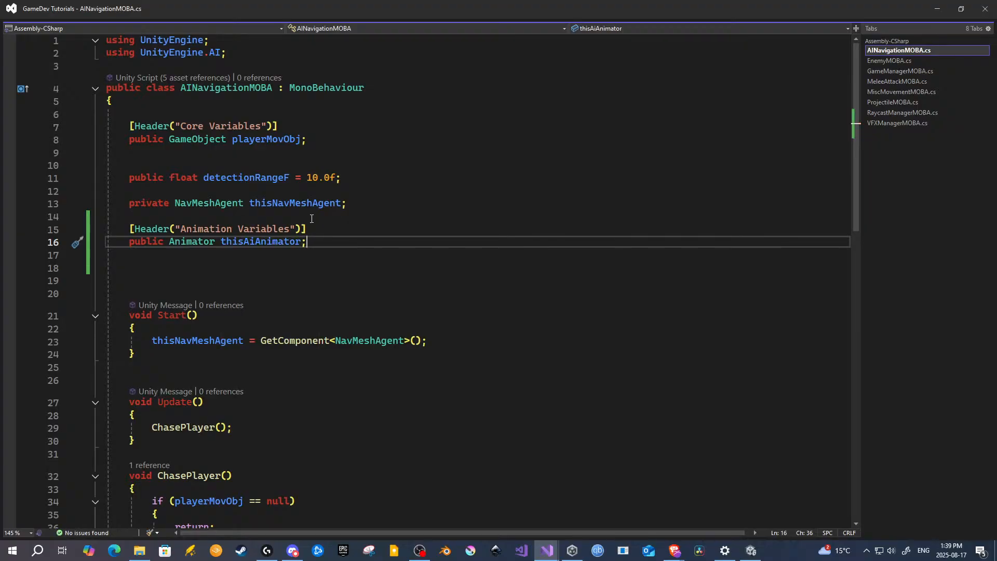
Step: Switch to Unity and assign Test_Dummy's own Animator component to This Ai Animator in its AI Navigation MOBA script
{"action": "scroll", "coordinate": [276, 278], "scroll_direction": "down", "scroll_amount": 2}
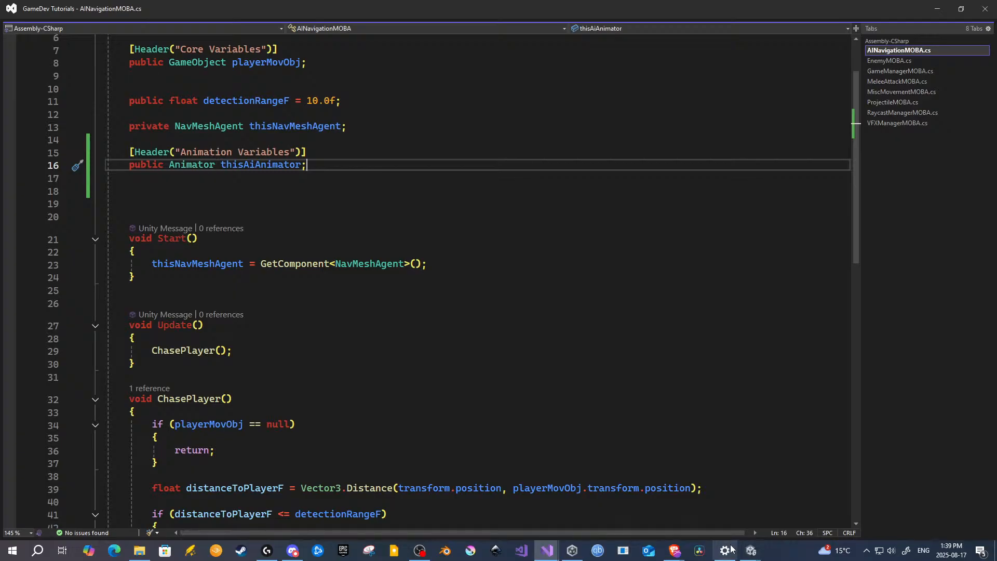
{"action": "left_click", "coordinate": [752, 552]}
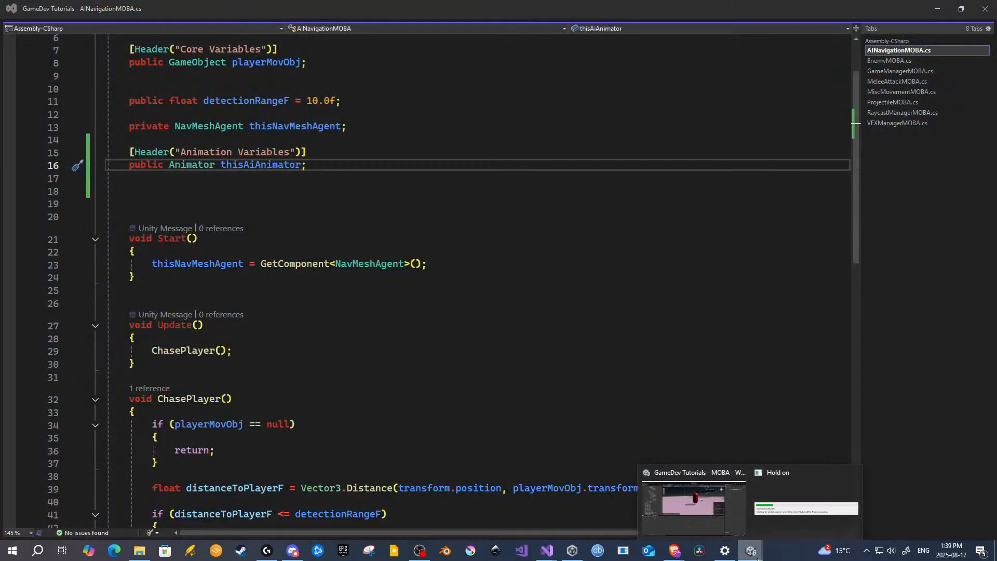
{"action": "left_click", "coordinate": [693, 506]}
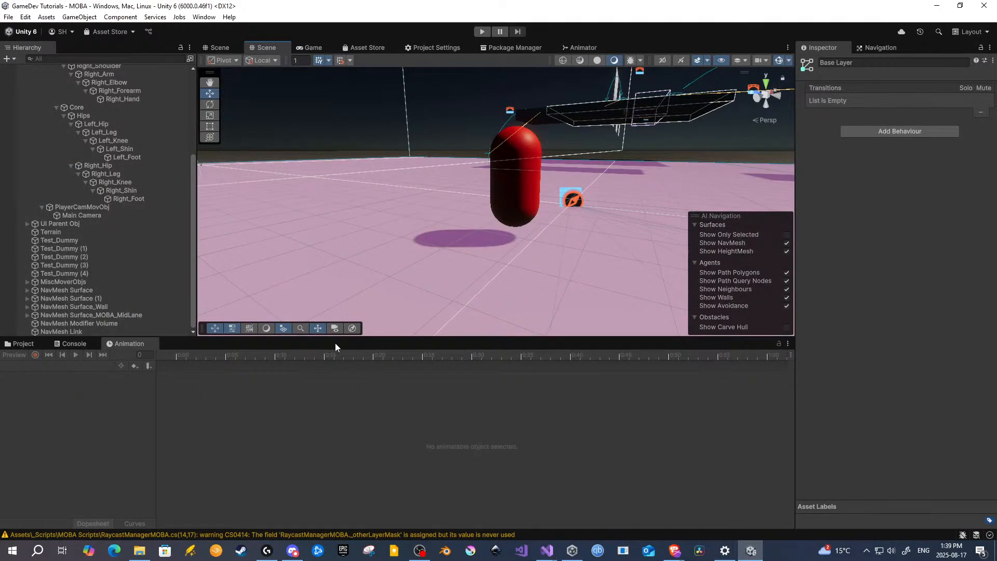
{"action": "left_click", "coordinate": [80, 240]}
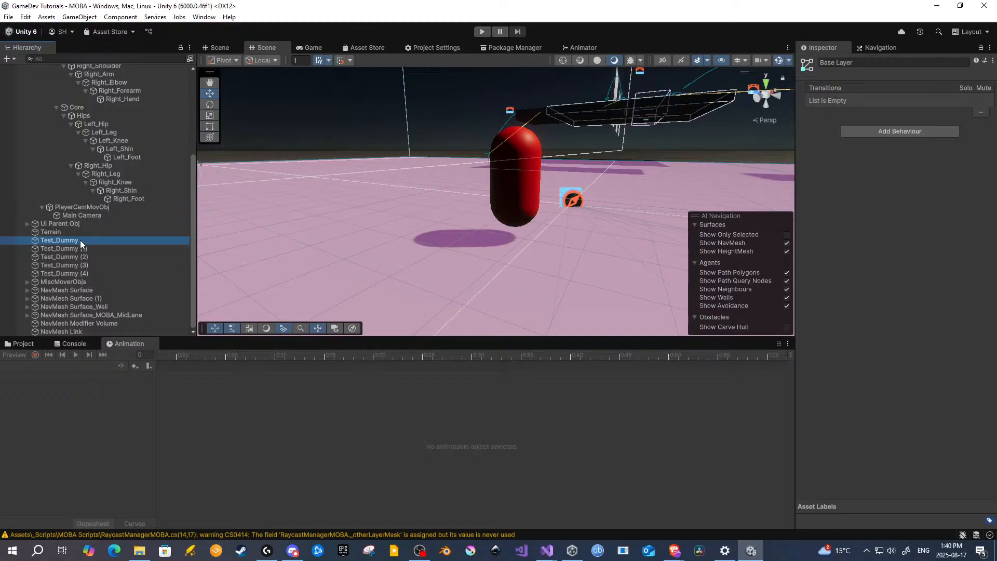
{"action": "scroll", "coordinate": [833, 354], "scroll_direction": "down", "scroll_amount": 15}
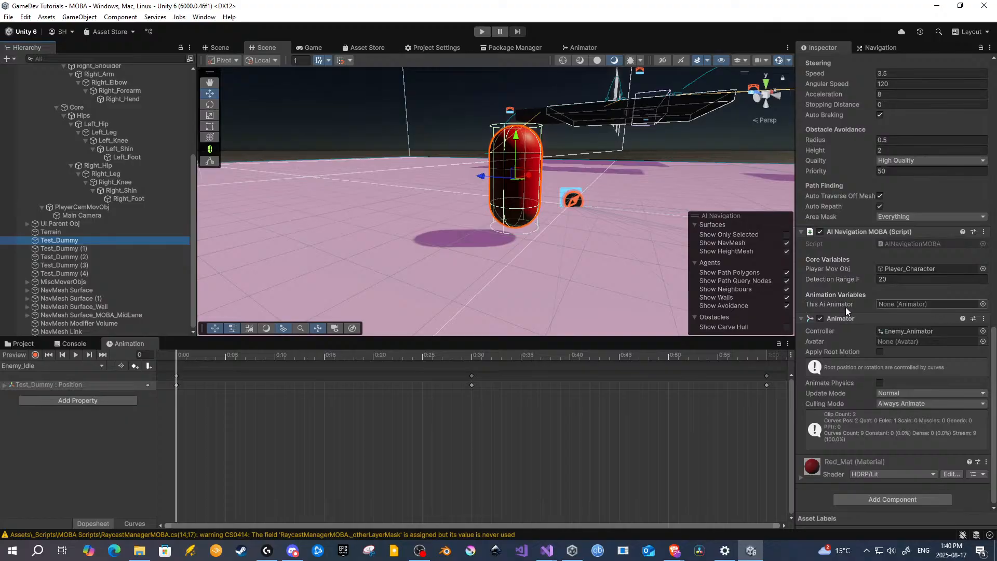
{"action": "left_click_drag", "start_coordinate": [837, 318], "coordinate": [894, 305]}
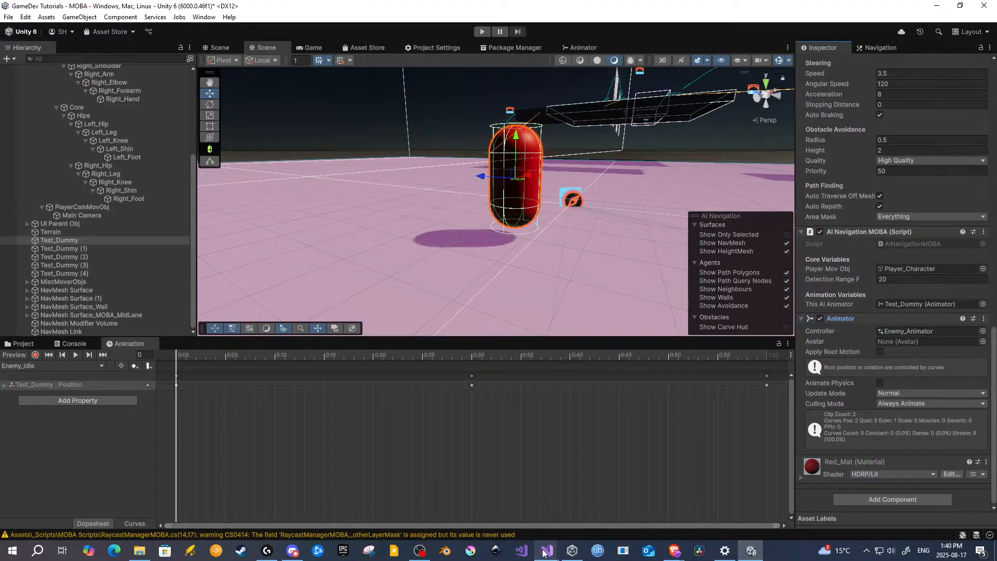
Step: Switch to Visual Studio and declare "public float atkRangeF = -1.0f;" below detectionRangeF in AINavigationMOBA.cs
{"action": "left_click", "coordinate": [615, 533]}
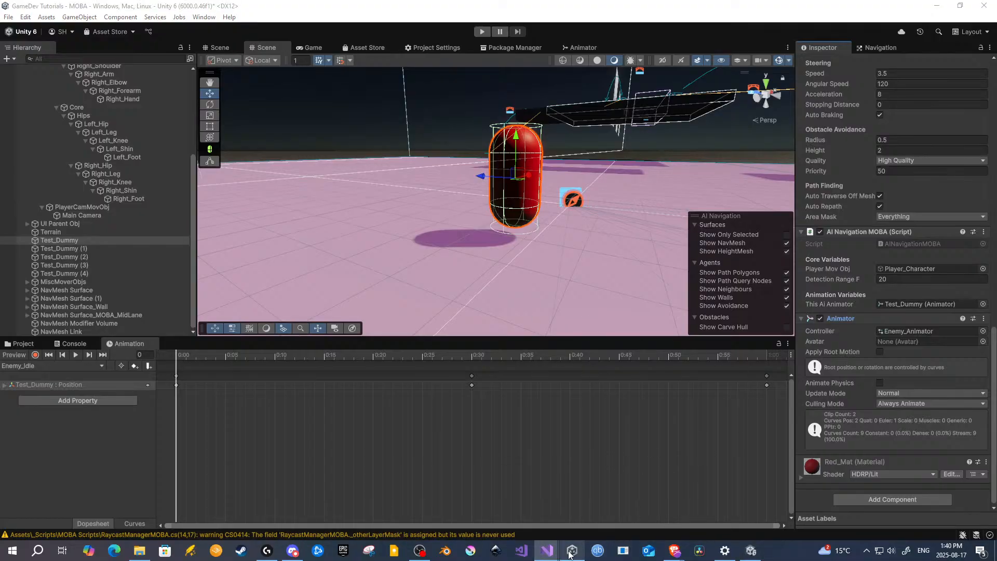
{"action": "mouse_move", "coordinate": [547, 549]}
{"action": "left_click", "coordinate": [537, 516]}
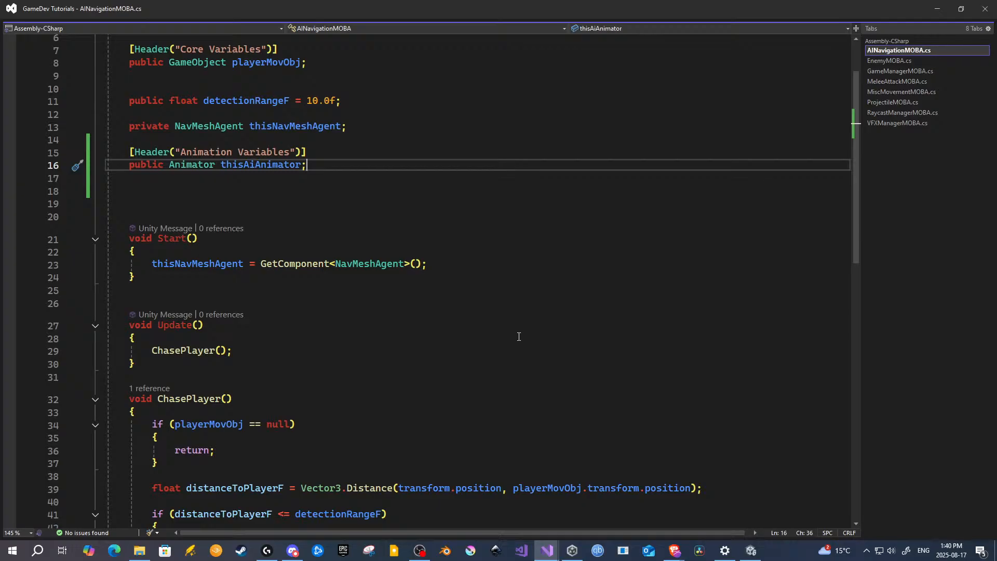
{"action": "scroll", "coordinate": [376, 301], "scroll_direction": "down", "scroll_amount": 6}
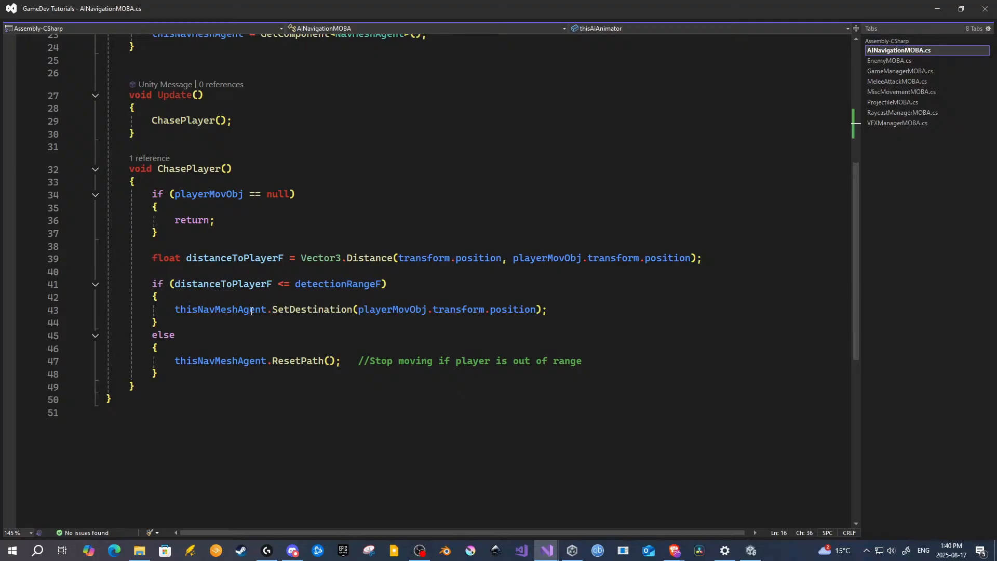
{"action": "left_click", "coordinate": [584, 312]}
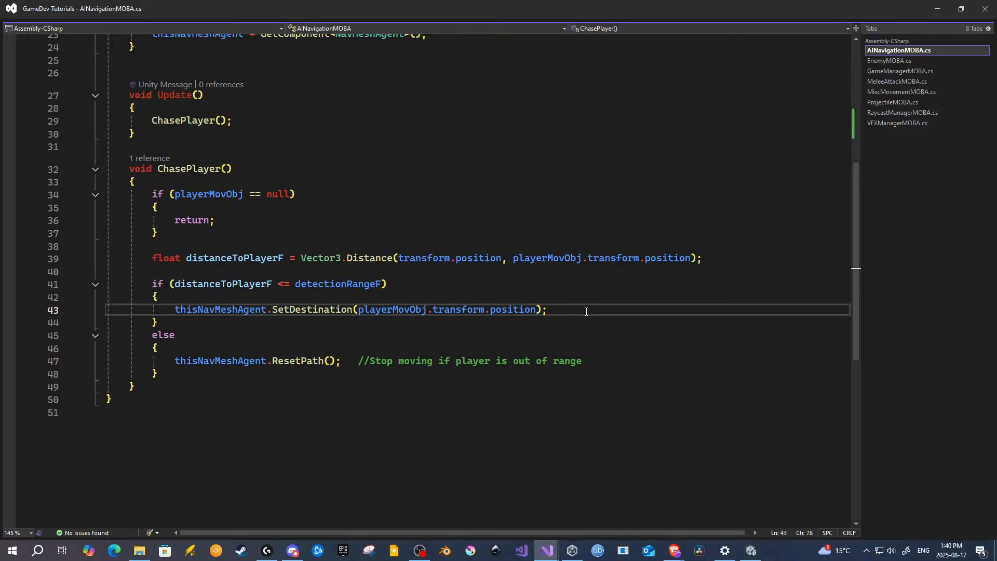
{"action": "scroll", "coordinate": [444, 291], "scroll_direction": "up", "scroll_amount": 7}
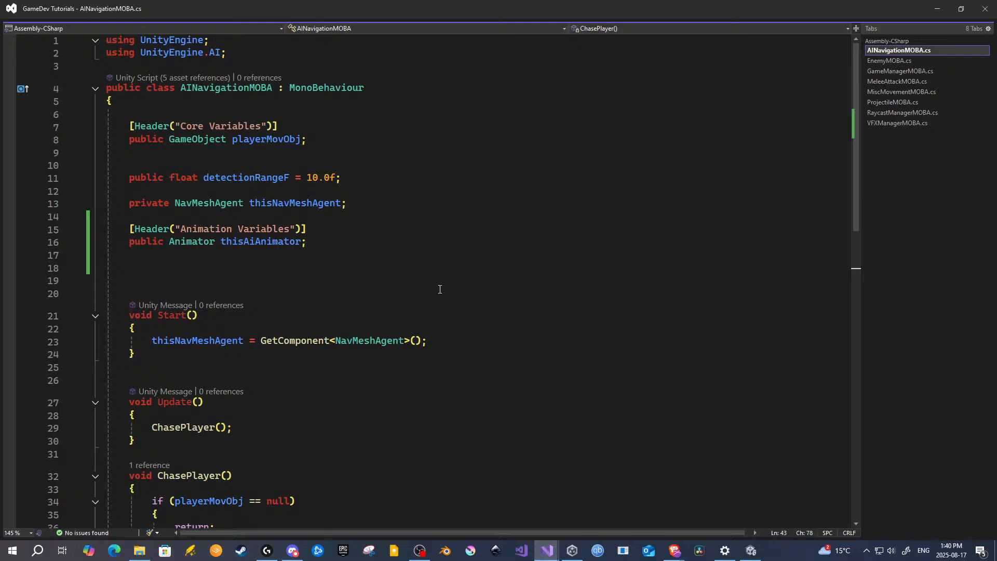
{"action": "left_click", "coordinate": [351, 177]}
{"action": "key", "text": "Return"}
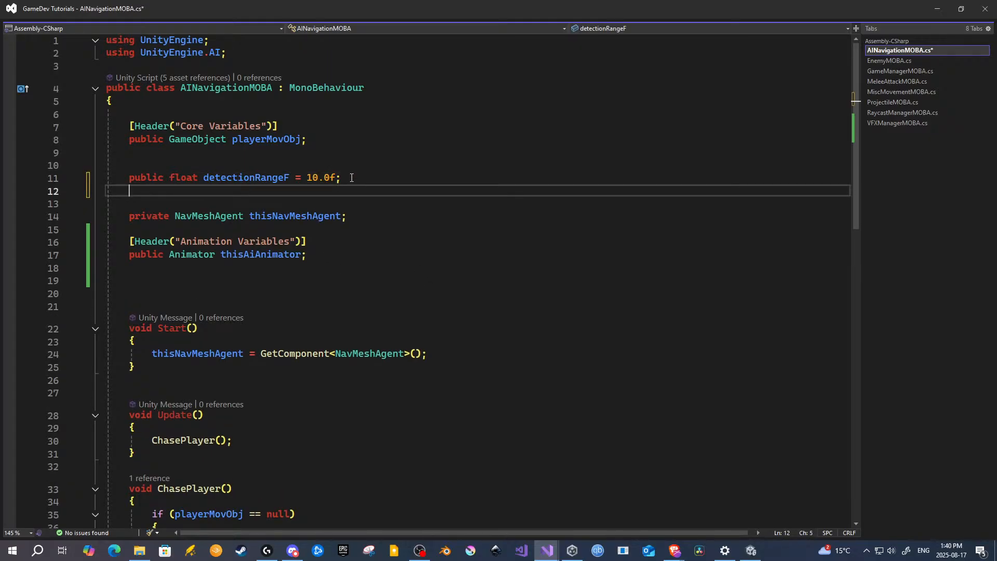
{"action": "type", "text": "public float "}
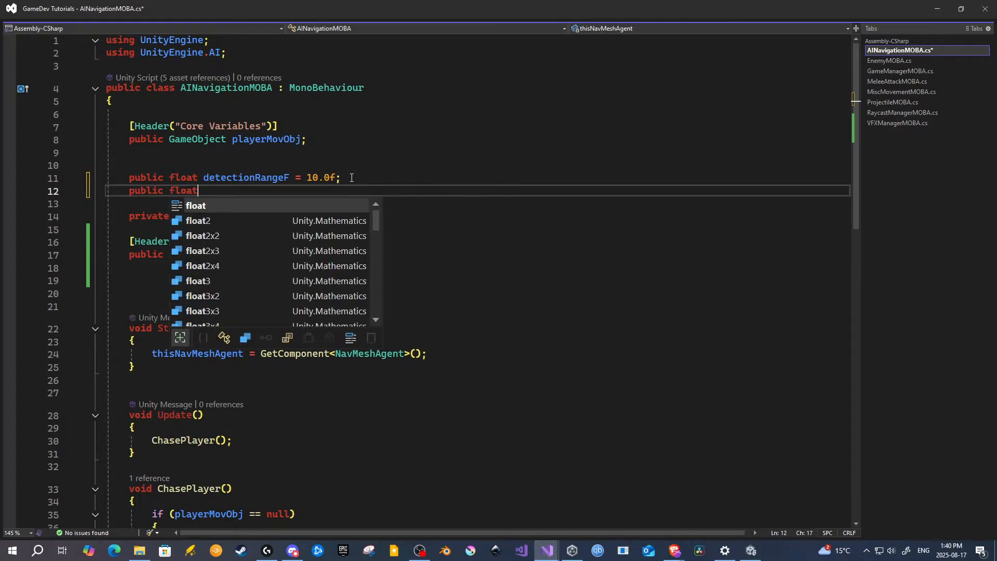
{"action": "type", "text": "atk"}
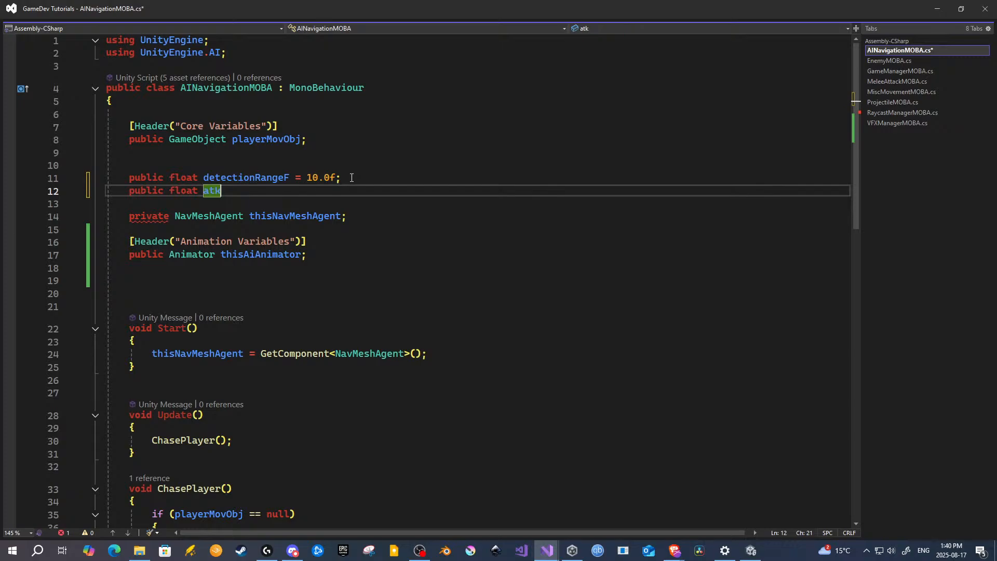
{"action": "type", "text": "RangeF"}
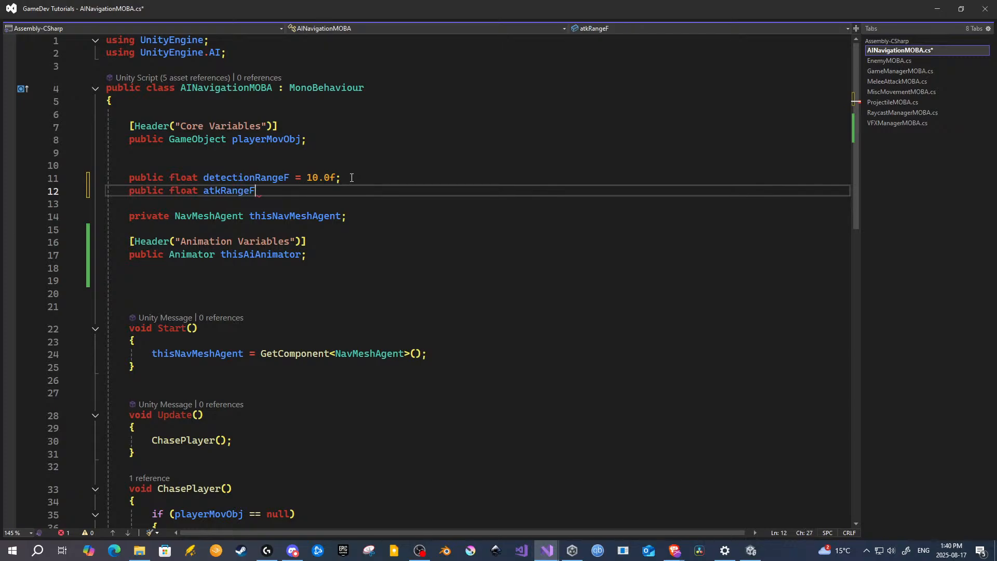
{"action": "type", "text": " = -1.0f;"}
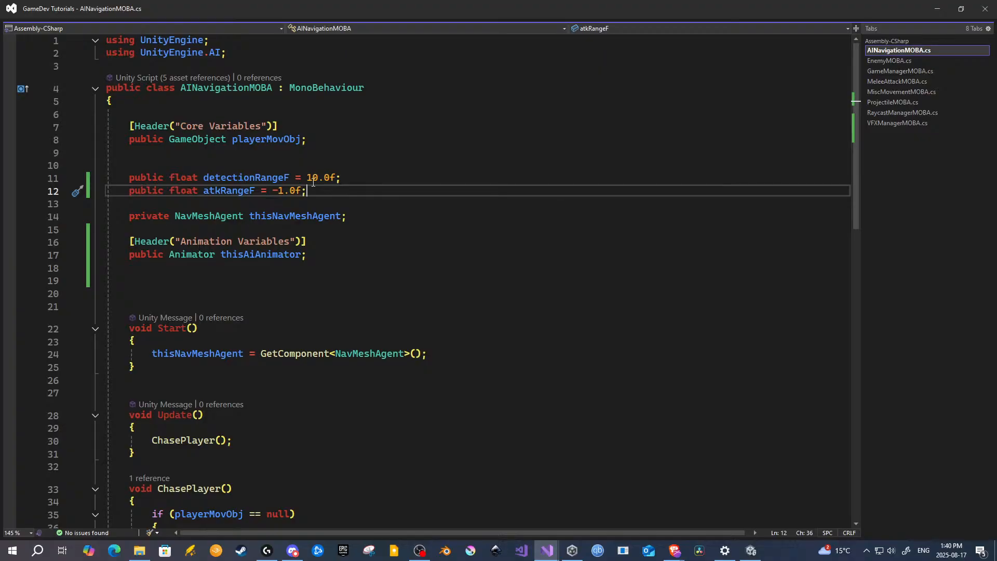
Step: Set the default value of detectionRangeF to -1.0f and save the script
{"action": "left_click", "coordinate": [319, 177]}
{"action": "key", "text": "BackSpace"}
{"action": "key", "text": "BackSpace"}
{"action": "type", "text": "-1"}
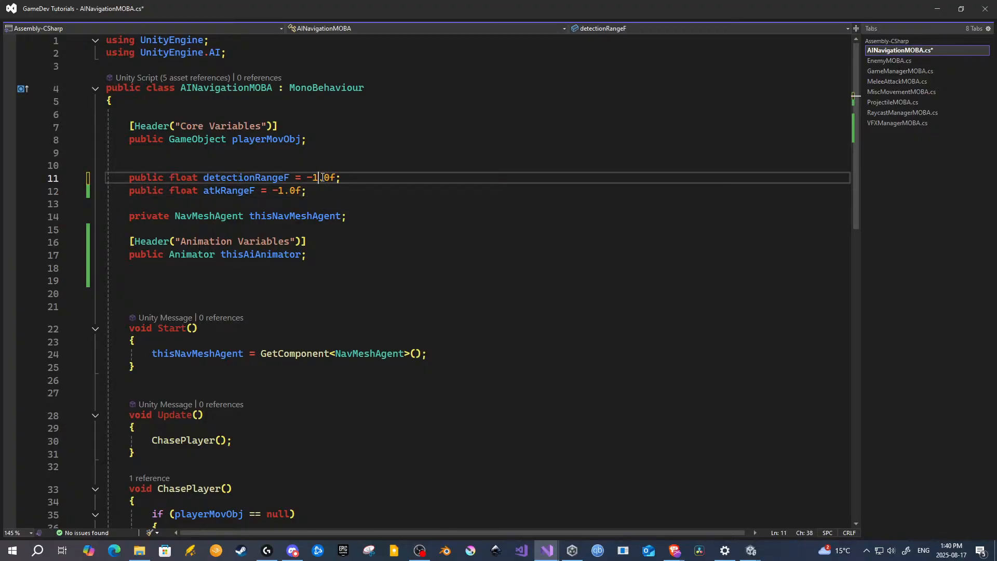
{"action": "key", "text": "ctrl+s"}
{"action": "scroll", "coordinate": [271, 208], "scroll_direction": "down", "scroll_amount": 3}
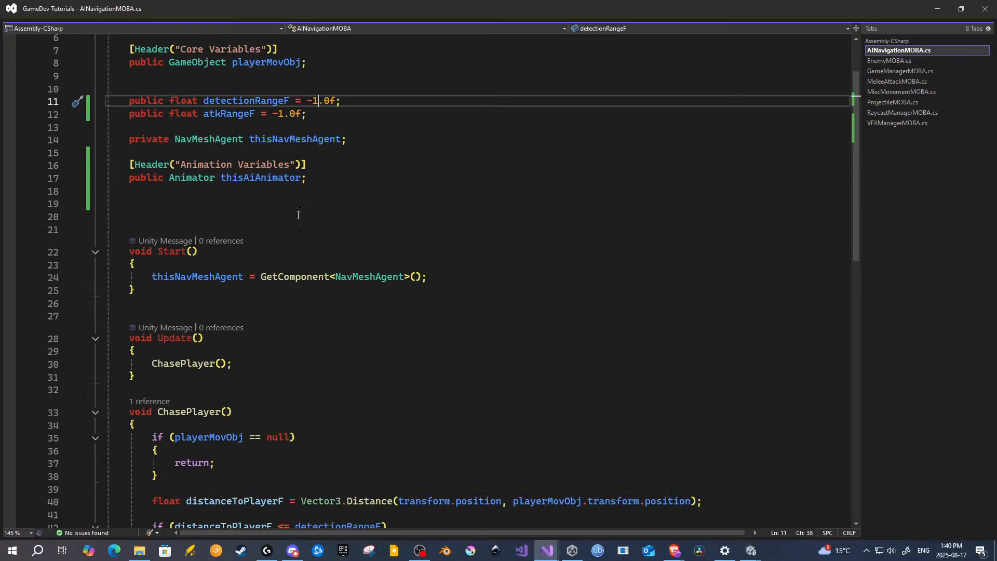
{"action": "scroll", "coordinate": [299, 187], "scroll_direction": "up", "scroll_amount": 3}
{"action": "left_click_drag", "start_coordinate": [315, 188], "coordinate": [267, 191]}
{"action": "left_click", "coordinate": [350, 191]}
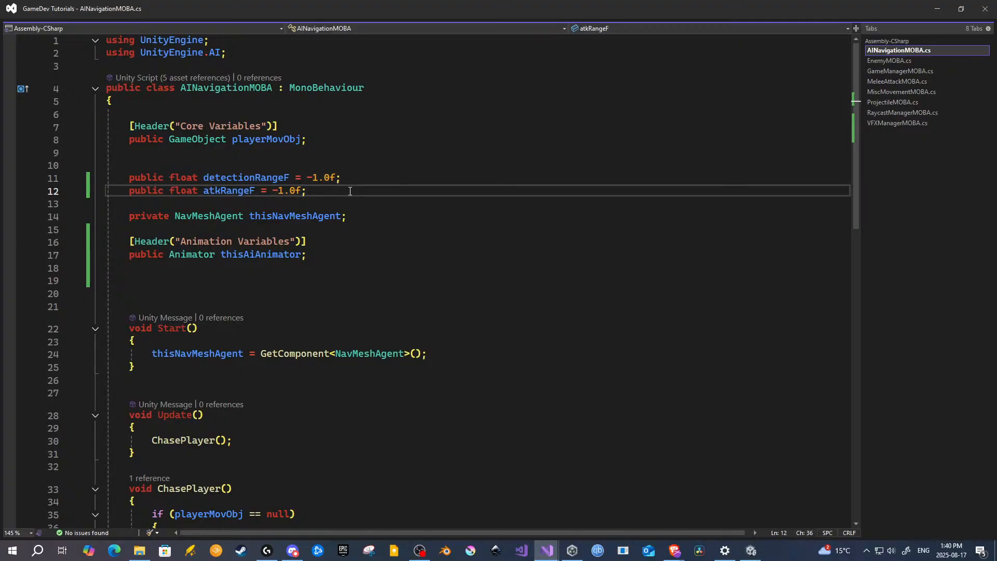
Step: Extend the detection range condition in ChasePlayer with "&& (distanceToPlayerF > atkRangeF)", parenthesizing both comparisons, and save
{"action": "scroll", "coordinate": [371, 216], "scroll_direction": "down", "scroll_amount": 8}
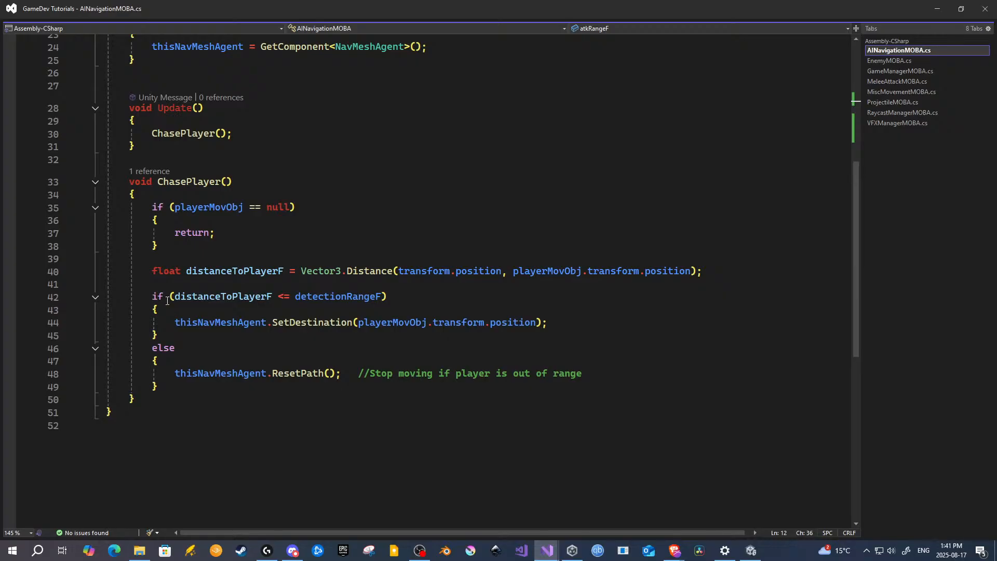
{"action": "left_click_drag", "start_coordinate": [175, 297], "coordinate": [383, 297]}
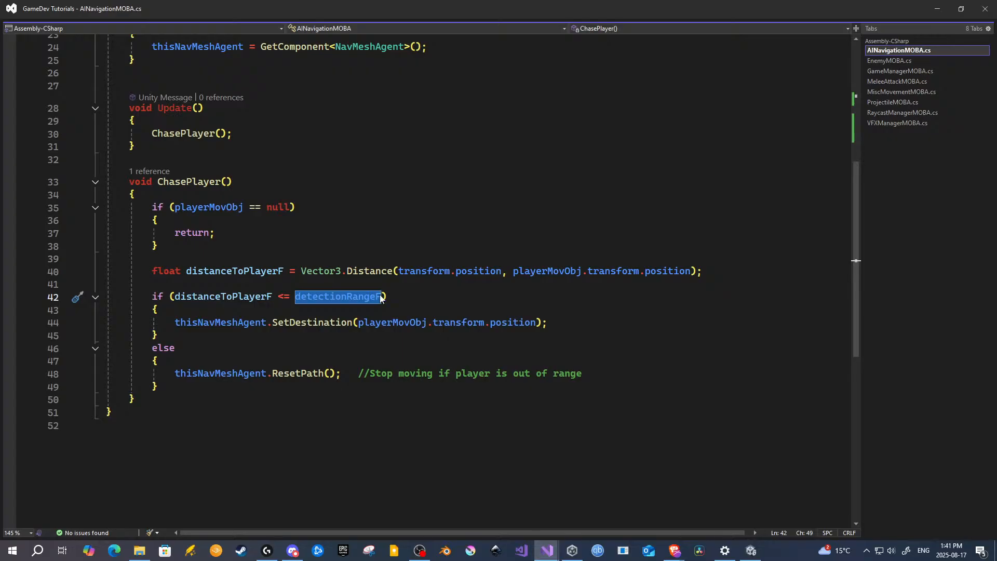
{"action": "left_click", "coordinate": [170, 296]}
{"action": "type", "text": "("}
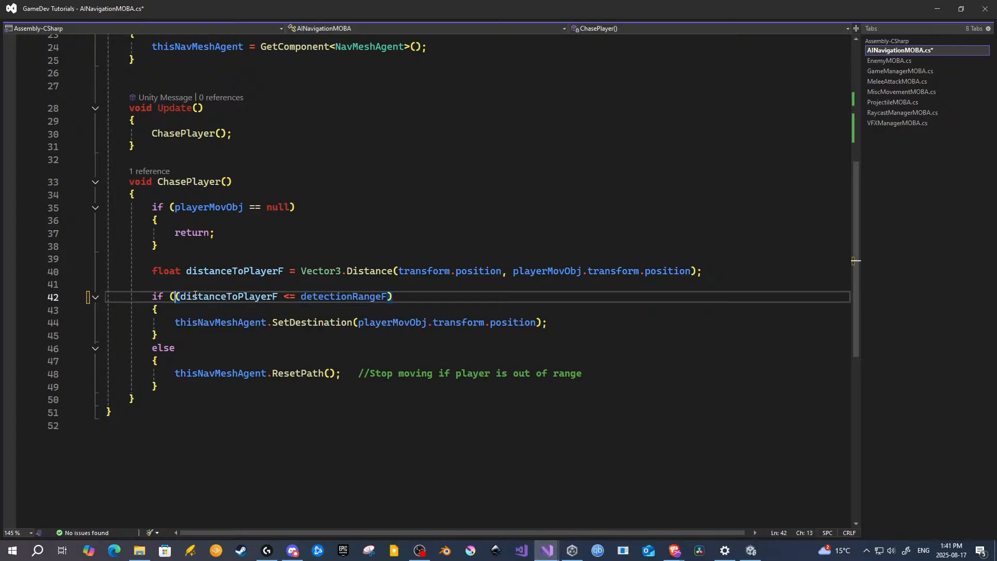
{"action": "left_click", "coordinate": [420, 301]}
{"action": "type", "text": "&& ("}
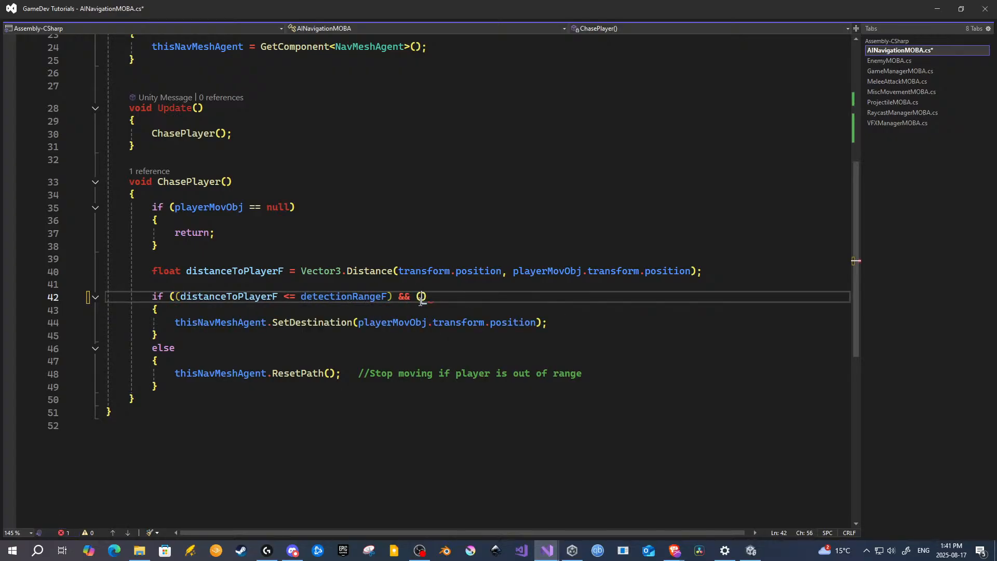
{"action": "type", "text": "distanceToPlayerF"}
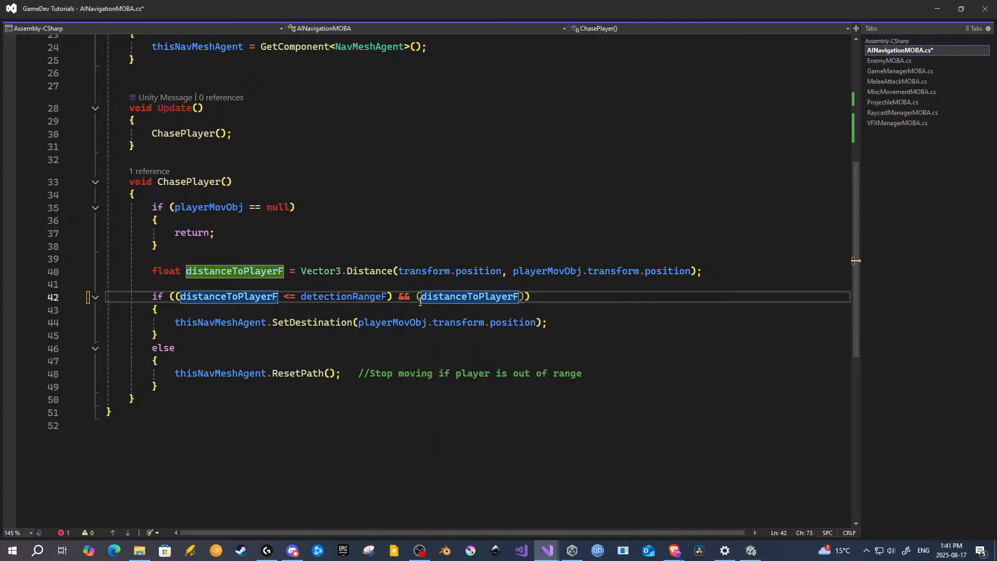
{"action": "type", "text": " >"}
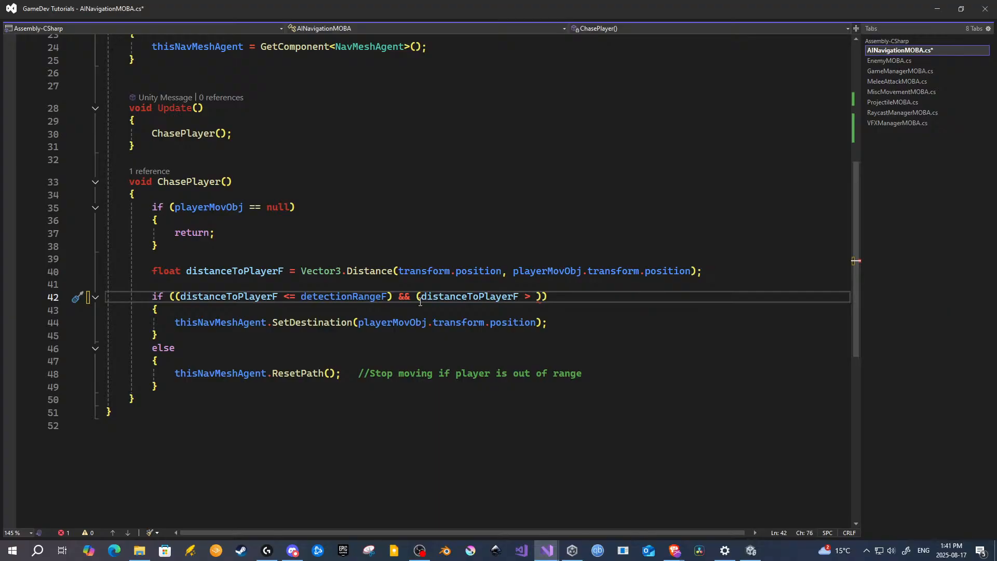
{"action": "type", "text": " atkRangeF"}
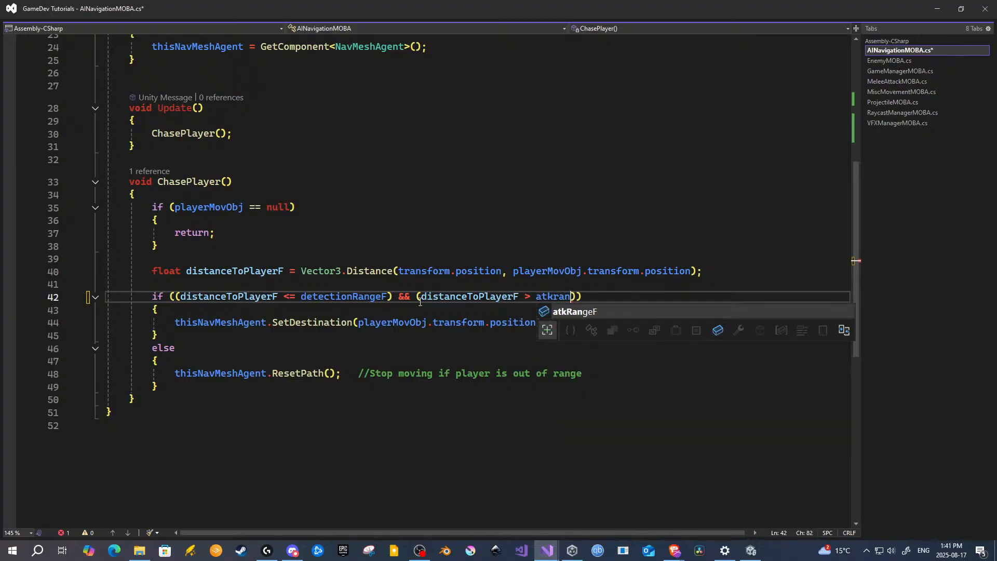
{"action": "key", "text": "ctrl+s"}
Step: Insert an empty "else if ((distanceToPlayerF <= atkRangeF))" block before the else branch in ChasePlayer and save
{"action": "left_click", "coordinate": [322, 340]}
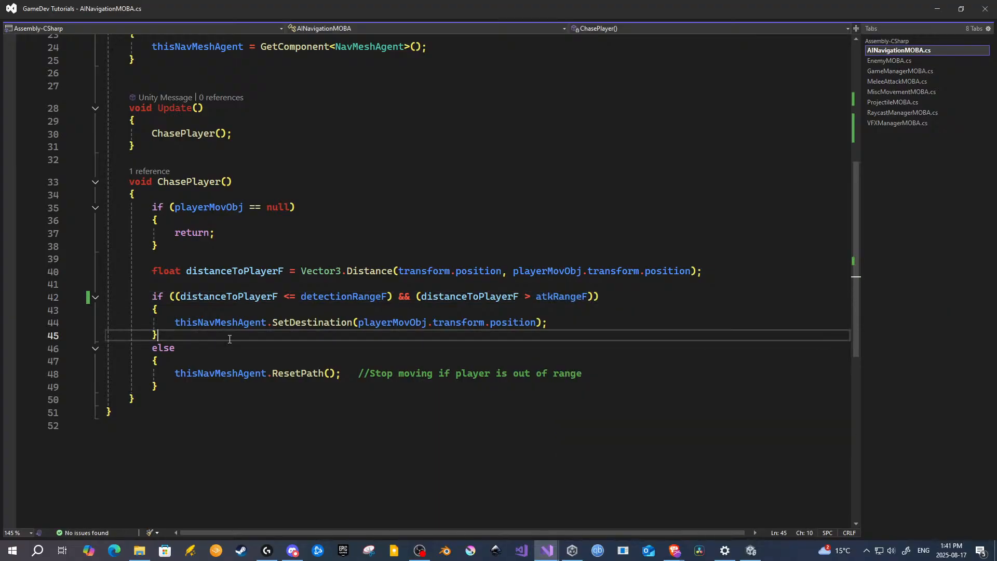
{"action": "key", "text": "Return"}
{"action": "type", "text": "else if(("}
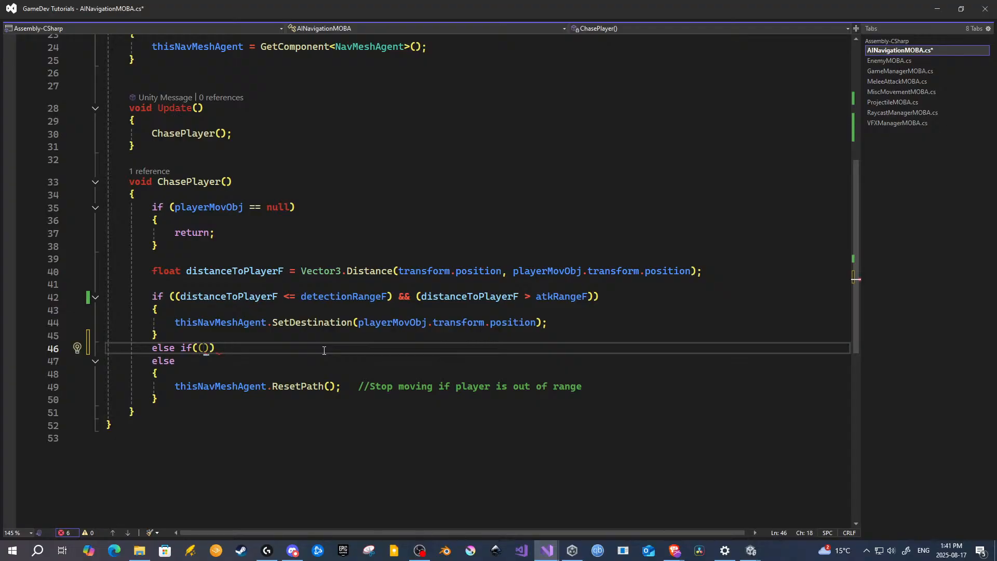
{"action": "type", "text": "distanceToPlayerF"}
{"action": "key", "text": "Tab"}
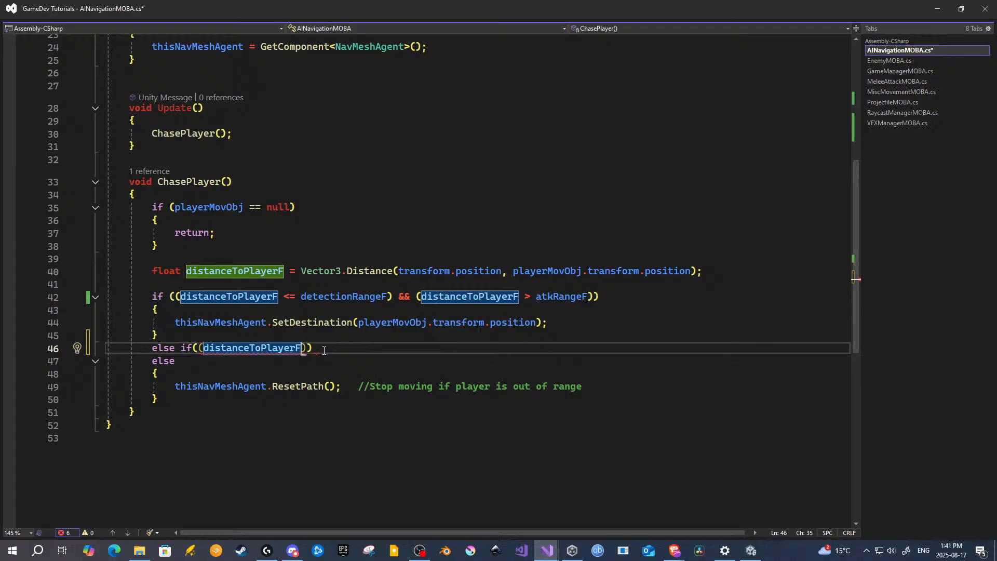
{"action": "type", "text": "<="}
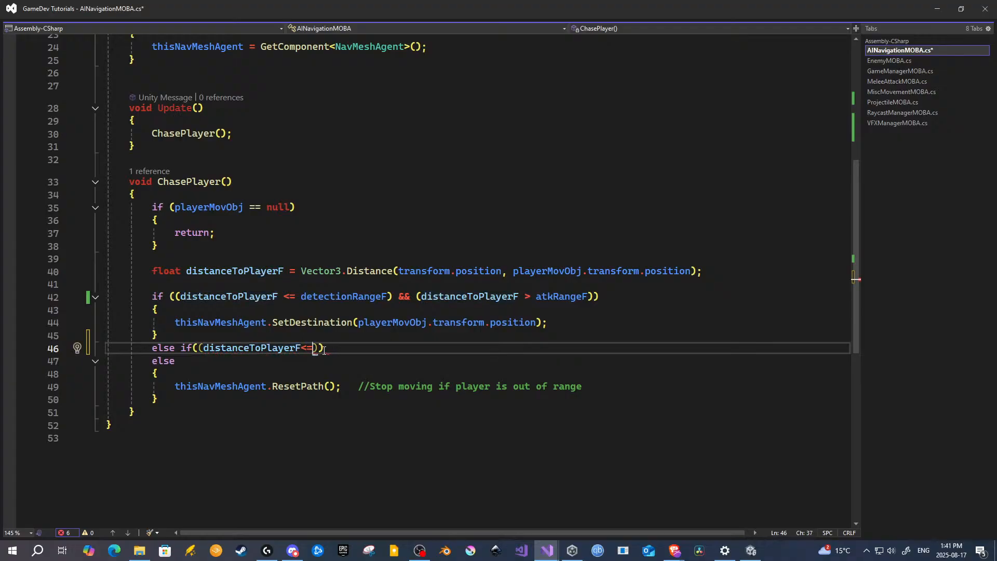
{"action": "type", "text": "atkRangeF"}
{"action": "key", "text": "Tab"}
{"action": "key", "text": "End"}
{"action": "key", "text": "Return"}
{"action": "type", "text": "{"}
{"action": "key", "text": "Return"}
{"action": "key", "text": "ctrl+s"}
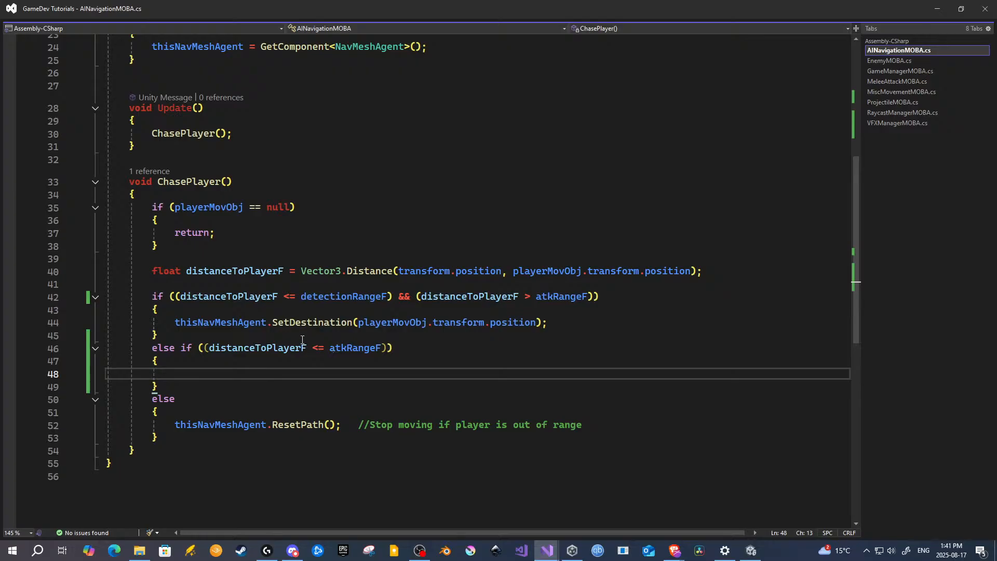
Step: Copy the commented ResetPath line into the else-if block and change its comment to "Stop moving when attacking the Player."
{"action": "left_click_drag", "start_coordinate": [583, 425], "coordinate": [174, 425]}
{"action": "key", "text": "ctrl+c"}
{"action": "left_click", "coordinate": [202, 369]}
{"action": "key", "text": "ctrl+v"}
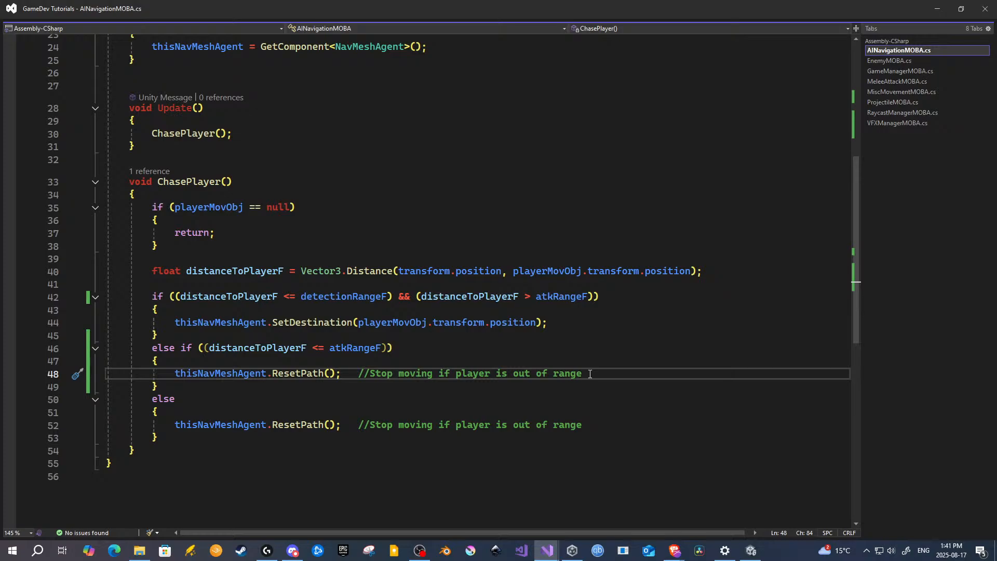
{"action": "left_click_drag", "start_coordinate": [586, 374], "coordinate": [440, 383]}
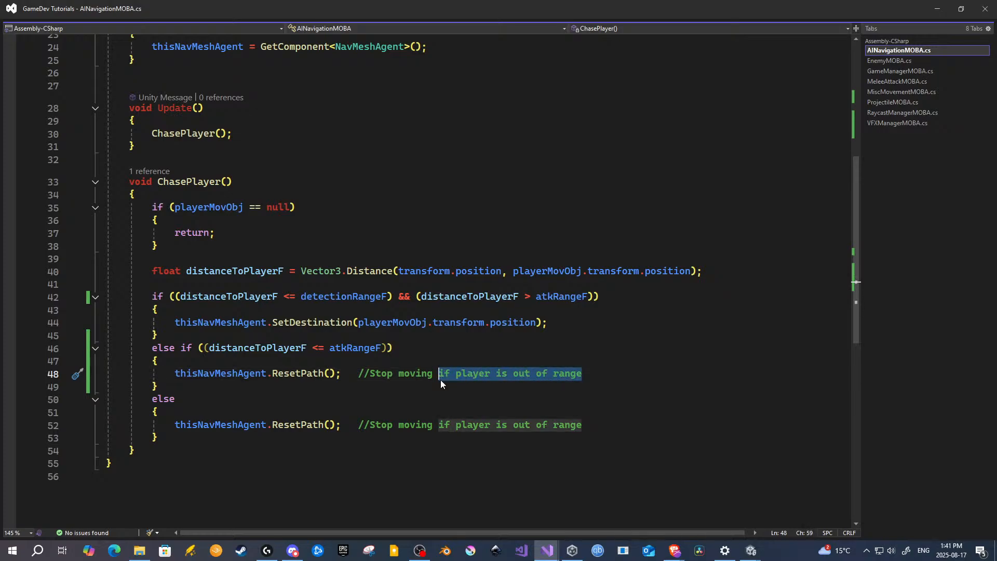
{"action": "type", "text": "when attacking the Player."}
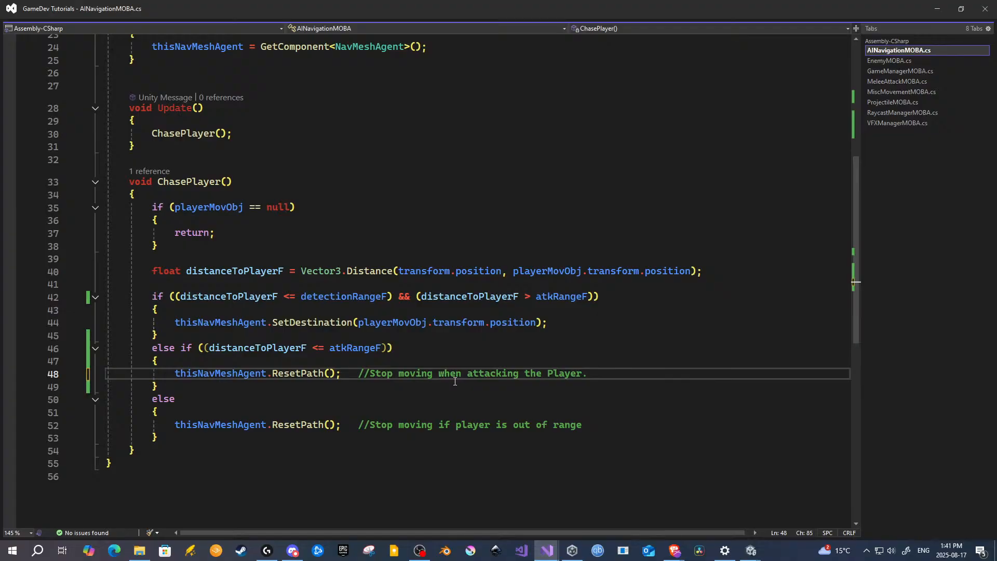
Step: Capitalize "Player" in the comment of the final else branch
{"action": "left_click", "coordinate": [460, 425]}
{"action": "key", "text": "BackSpace"}
{"action": "type", "text": "P"}
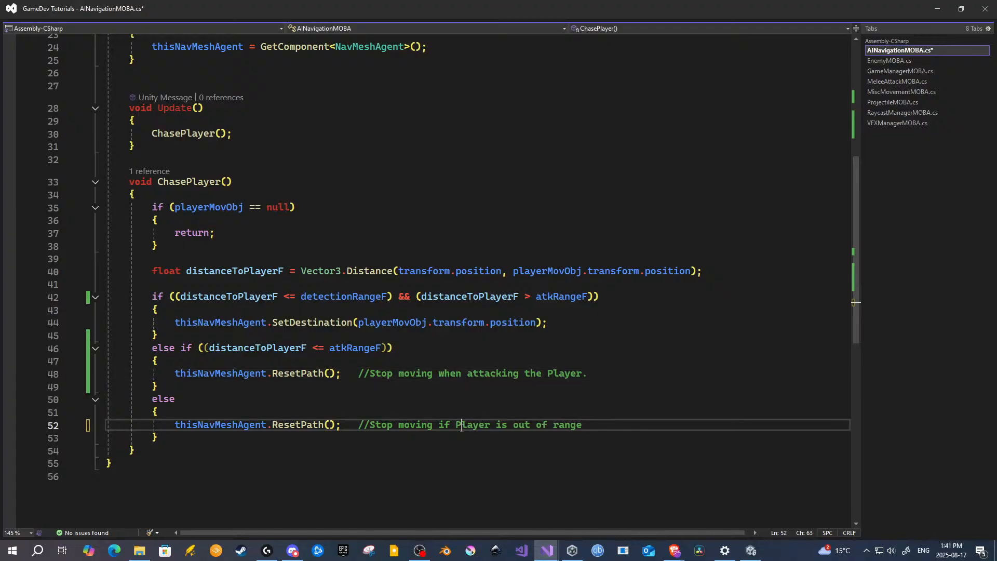
Step: Move the else-if block's comment above ResetPath and reword it as "//Stop moving when attacking the Player & then do Atk Anim:"
{"action": "left_click_drag", "start_coordinate": [614, 373], "coordinate": [359, 373]}
{"action": "key", "text": "ctrl+c"}
{"action": "left_click", "coordinate": [296, 363]}
{"action": "key", "text": "Return"}
{"action": "key", "text": "ctrl+v"}
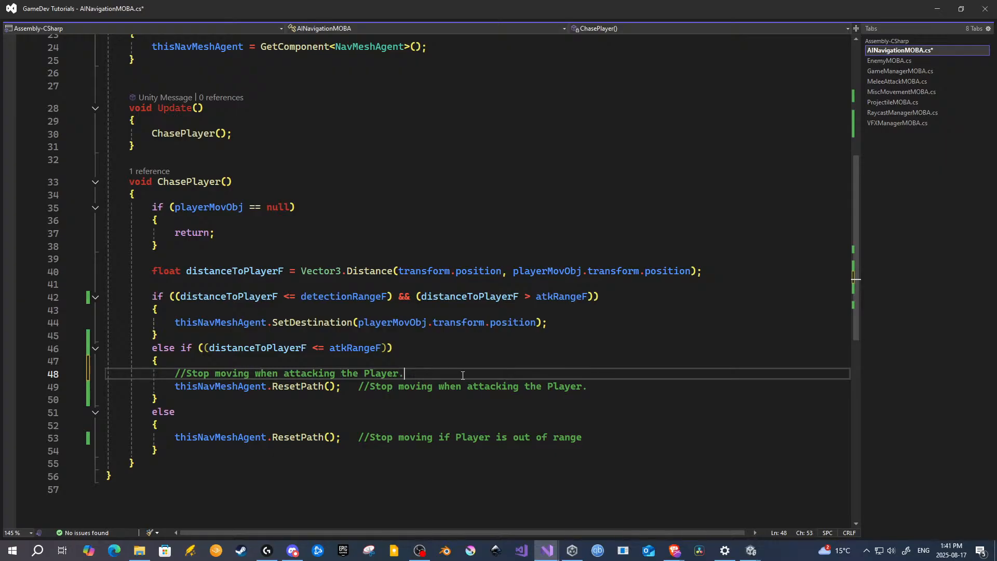
{"action": "key", "text": "BackSpace"}
{"action": "type", "text": "& then"}
{"action": "left_click_drag", "start_coordinate": [617, 391], "coordinate": [348, 387]}
{"action": "key", "text": "BackSpace"}
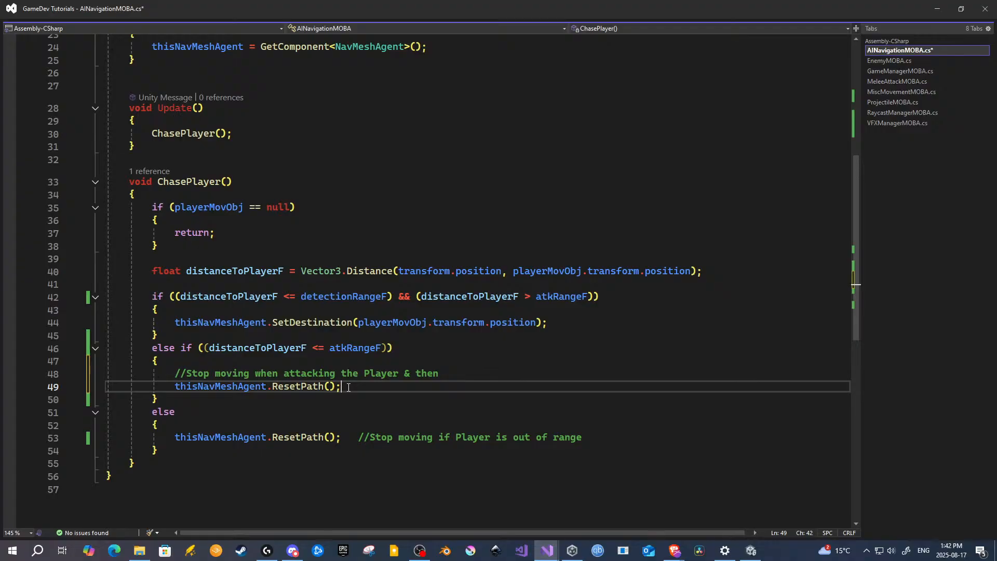
{"action": "left_click", "coordinate": [455, 374]}
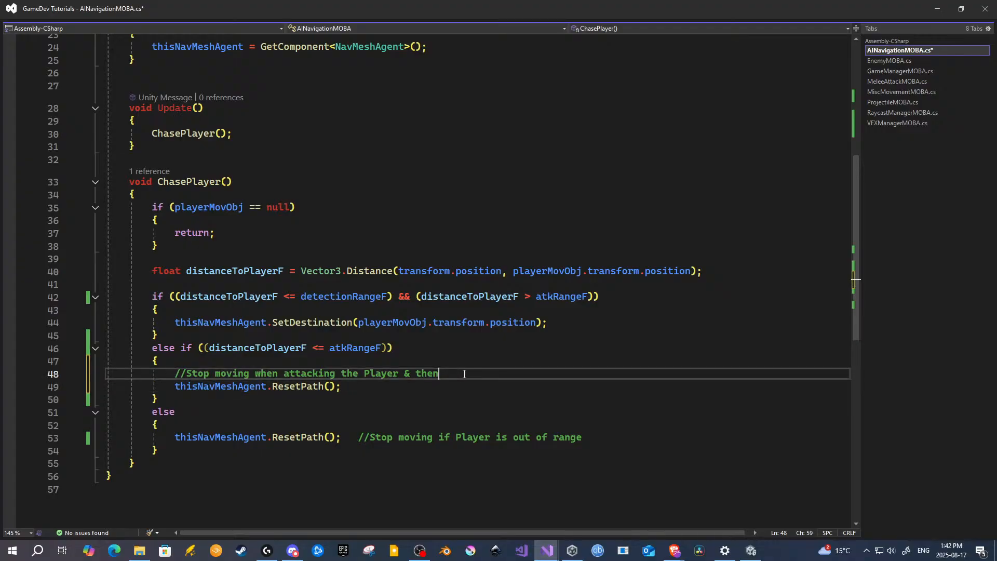
{"action": "type", "text": "do Atk Anim:"}
Step: Add blank lines below ResetPath in the else-if block and look up the Animator variable declared under the "Animation Variables" header
{"action": "left_click", "coordinate": [432, 387]}
{"action": "key", "text": "Return"}
{"action": "key", "text": "Return"}
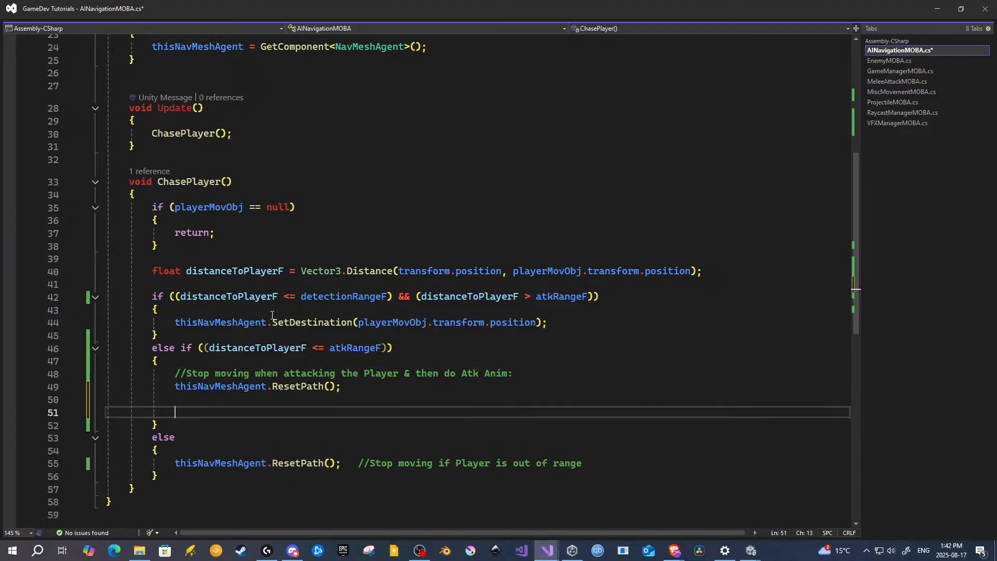
{"action": "scroll", "coordinate": [192, 259], "scroll_direction": "up", "scroll_amount": 7}
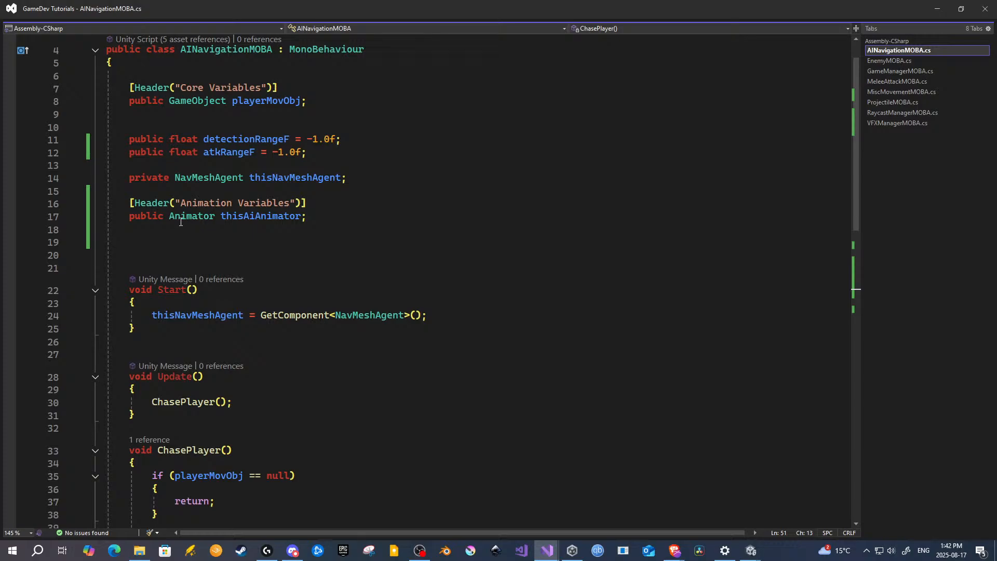
{"action": "mouse_move", "coordinate": [215, 215]}
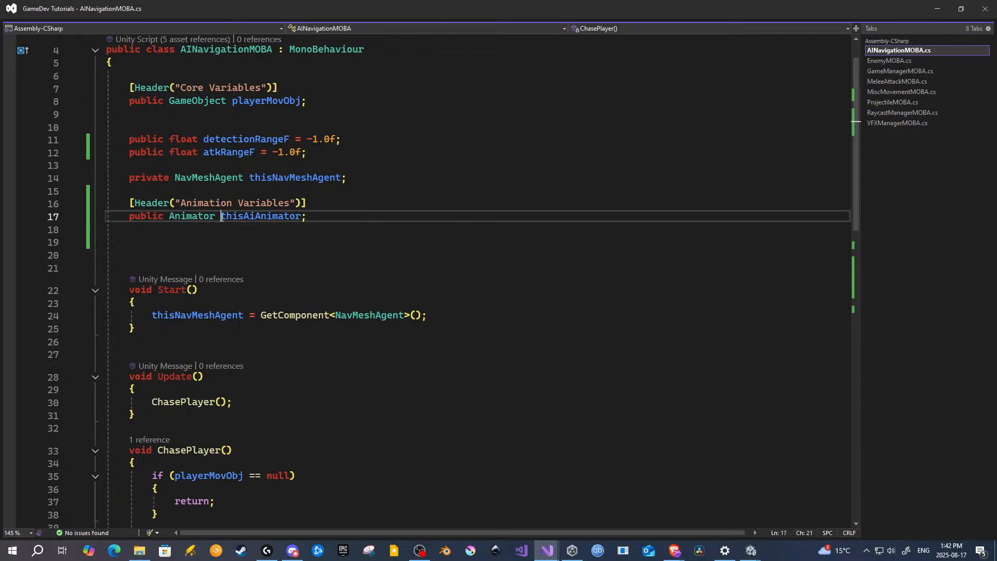
{"action": "double_click", "coordinate": [259, 216]}
{"action": "scroll", "coordinate": [383, 289], "scroll_direction": "down", "scroll_amount": 15}
{"action": "scroll", "coordinate": [364, 283], "scroll_direction": "up", "scroll_amount": 10}
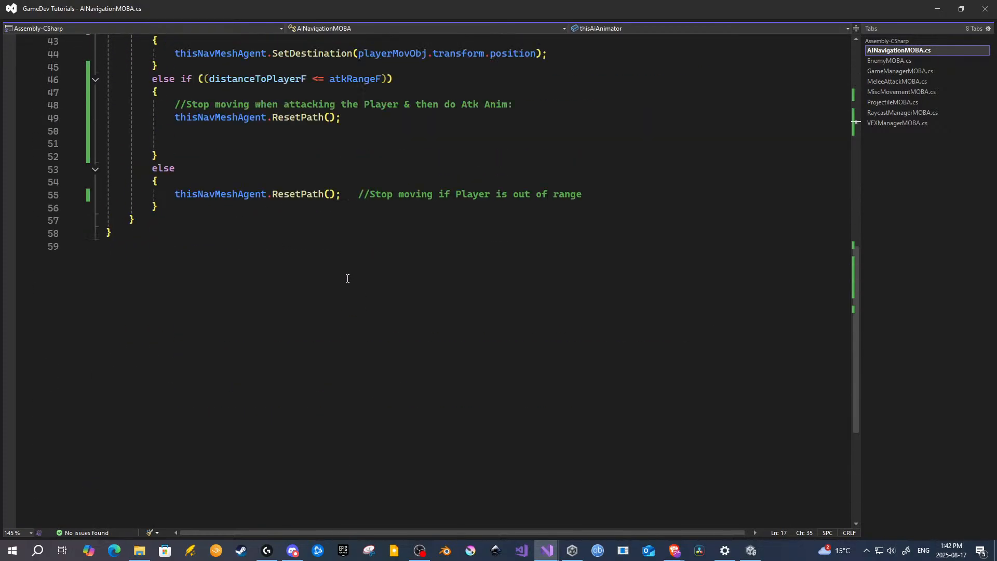
Step: Start a thisAiAnimator.SetBool("") call below ResetPath in the else-if block of ChasePlayer
{"action": "left_click", "coordinate": [208, 374]}
{"action": "type", "text": "thisai"}
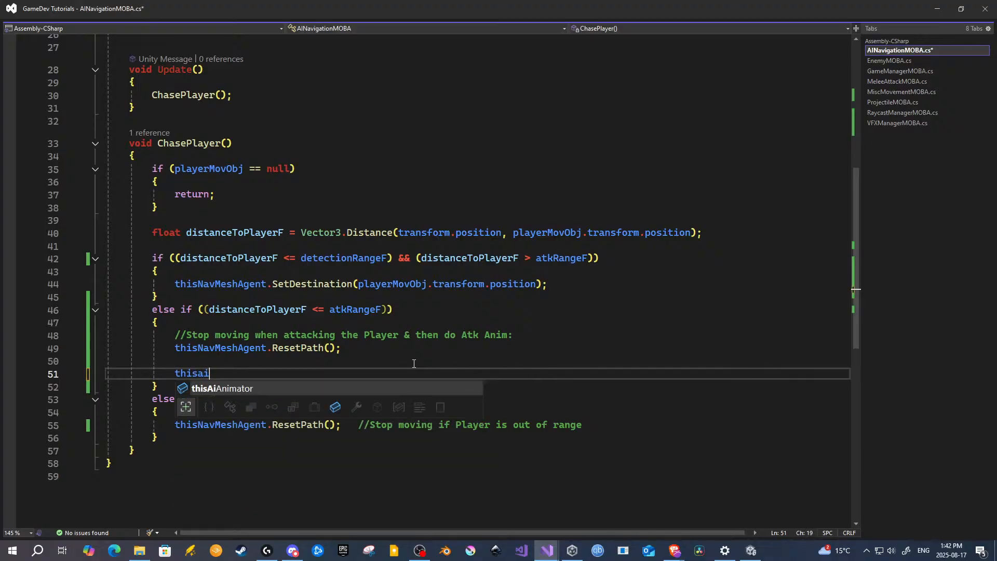
{"action": "key", "text": "Tab"}
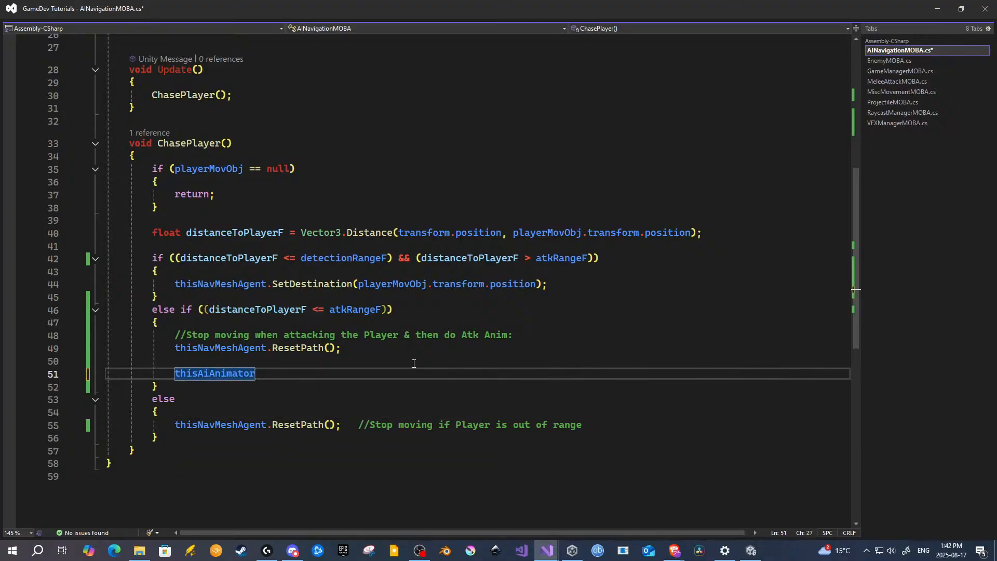
{"action": "type", "text": "."}
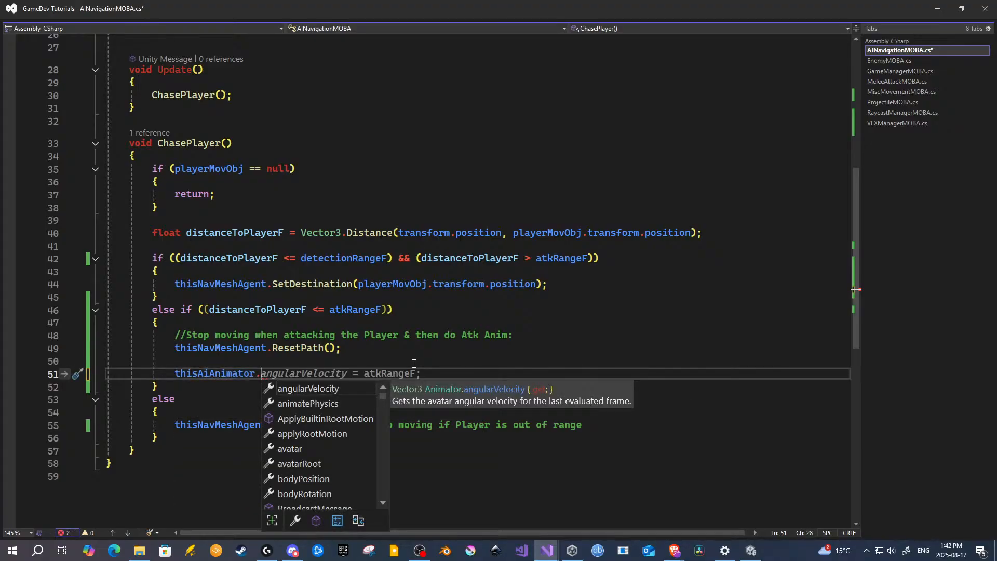
{"action": "type", "text": "setbo"}
{"action": "key", "text": "Down"}
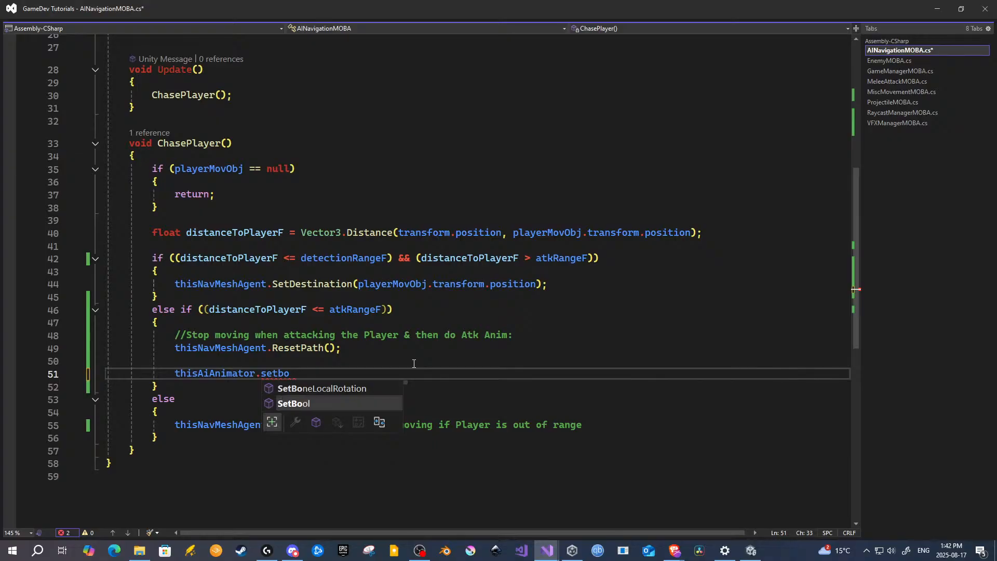
{"action": "key", "text": "Tab"}
{"action": "type", "text": "(\""}
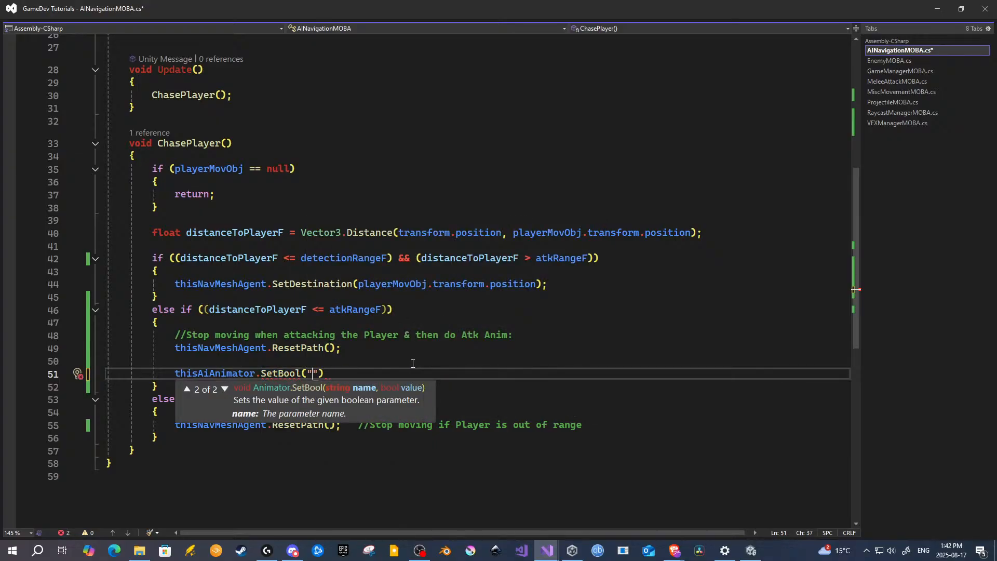
Step: Look up the attack parameter in Unity's Animator, return to the script and enter "IsAttacking" as the SetBool parameter name
{"action": "left_click", "coordinate": [751, 550]}
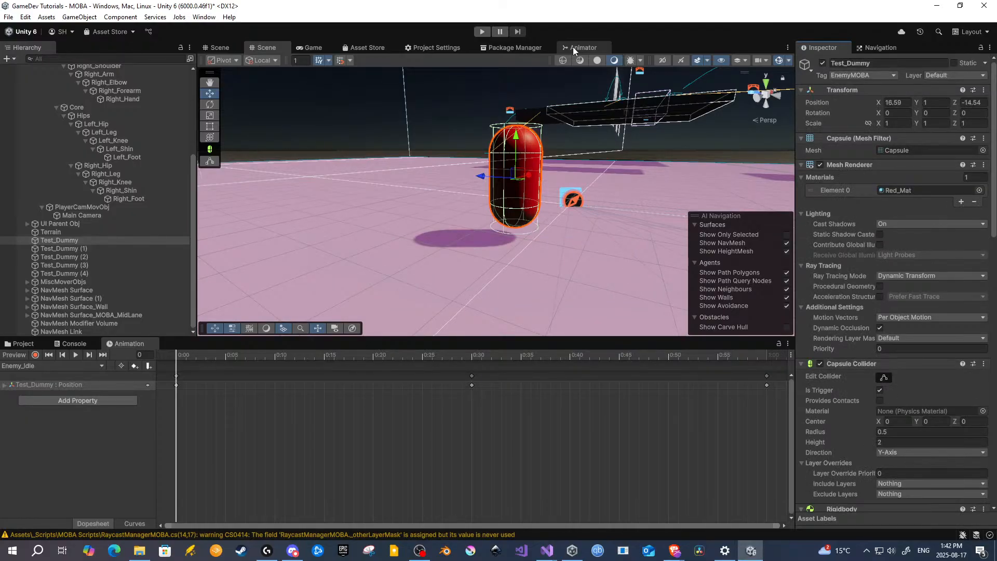
{"action": "left_click", "coordinate": [573, 48]}
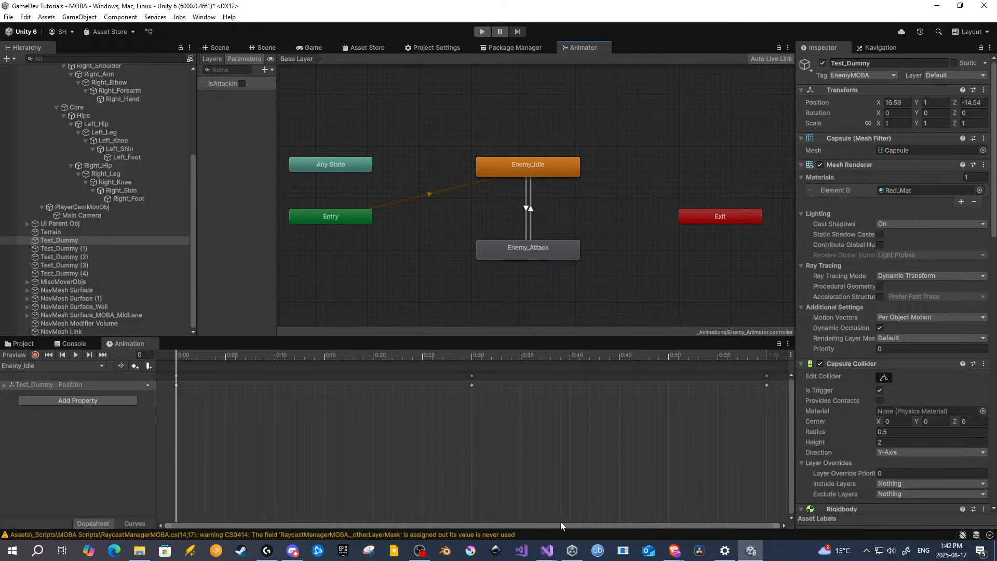
{"action": "mouse_move", "coordinate": [546, 550]}
{"action": "left_click", "coordinate": [584, 510]}
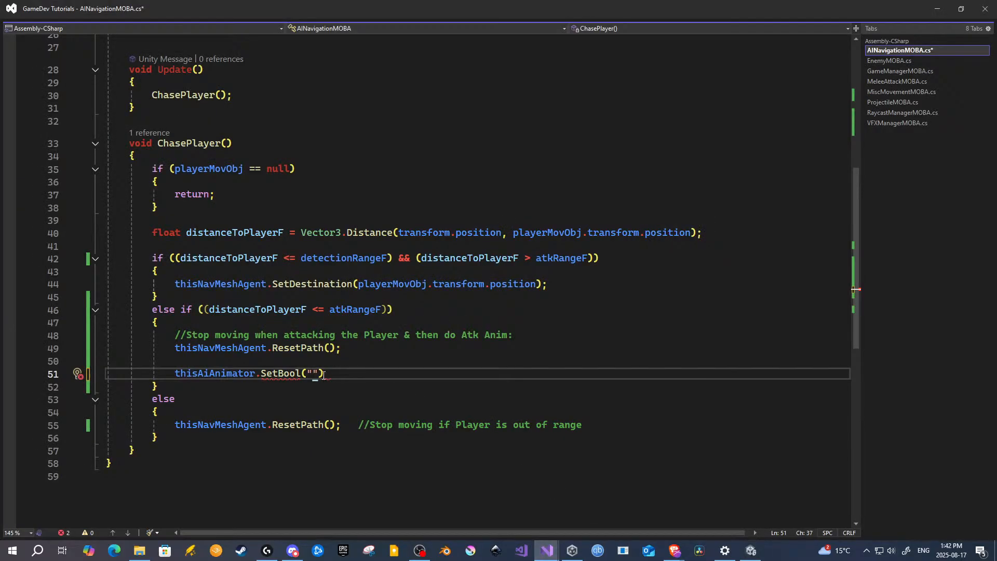
{"action": "type", "text": "IsAttacking"}
{"action": "left_click_drag", "start_coordinate": [173, 372], "coordinate": [389, 375]}
{"action": "left_click", "coordinate": [391, 375]}
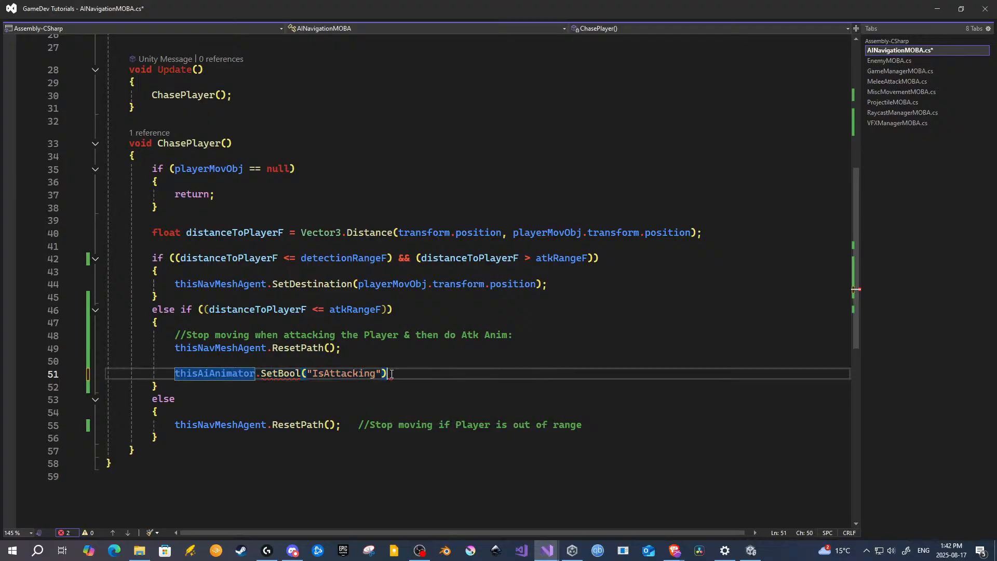
Step: Switch to Unity to check the exact spelling of the Animator's bool parameter, and return to the script
{"action": "left_click", "coordinate": [751, 551]}
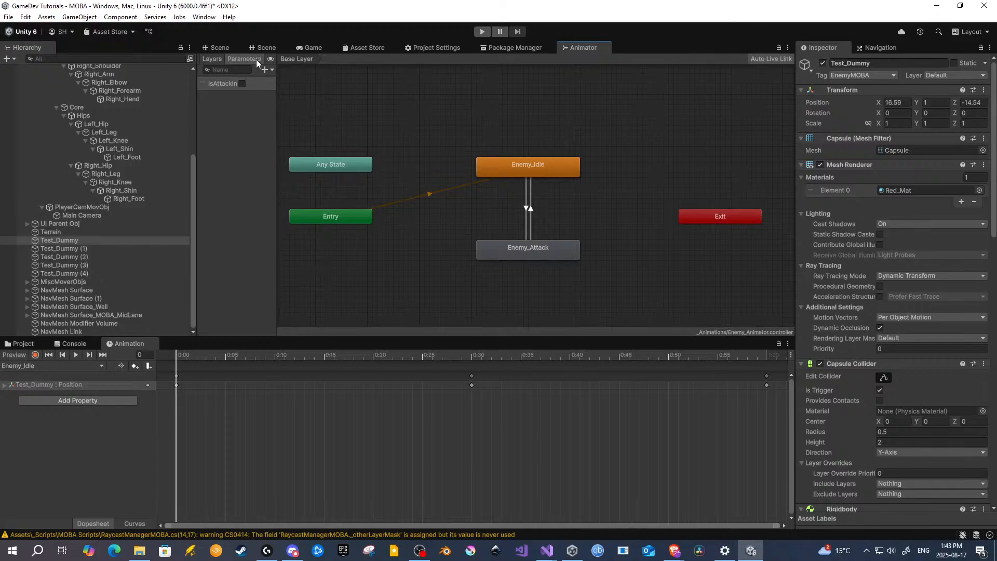
{"action": "left_click", "coordinate": [223, 82]}
{"action": "double_click", "coordinate": [228, 83]}
{"action": "type", "text": "Attacking"}
{"action": "key", "text": "Escape"}
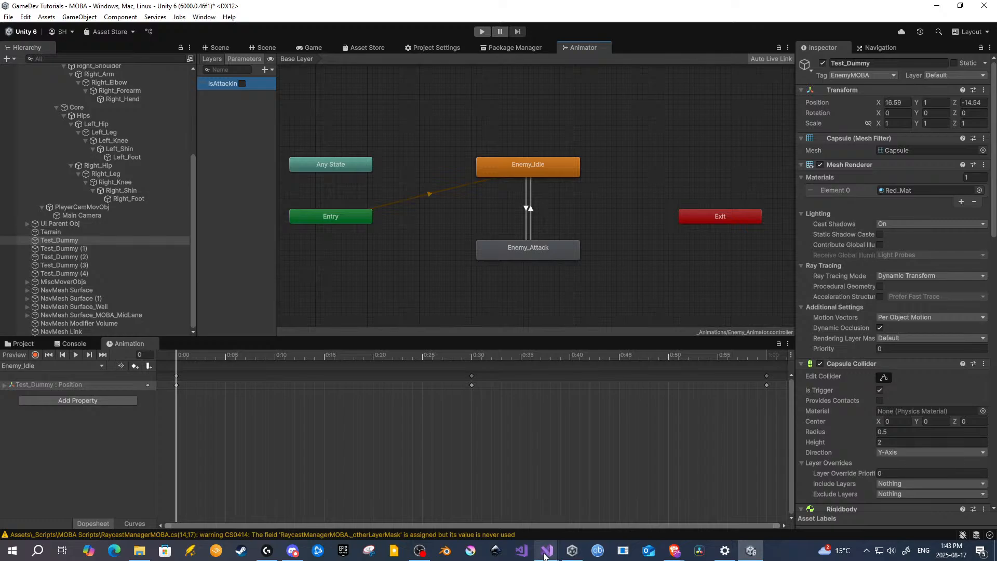
{"action": "mouse_move", "coordinate": [547, 550]}
{"action": "left_click", "coordinate": [567, 514]}
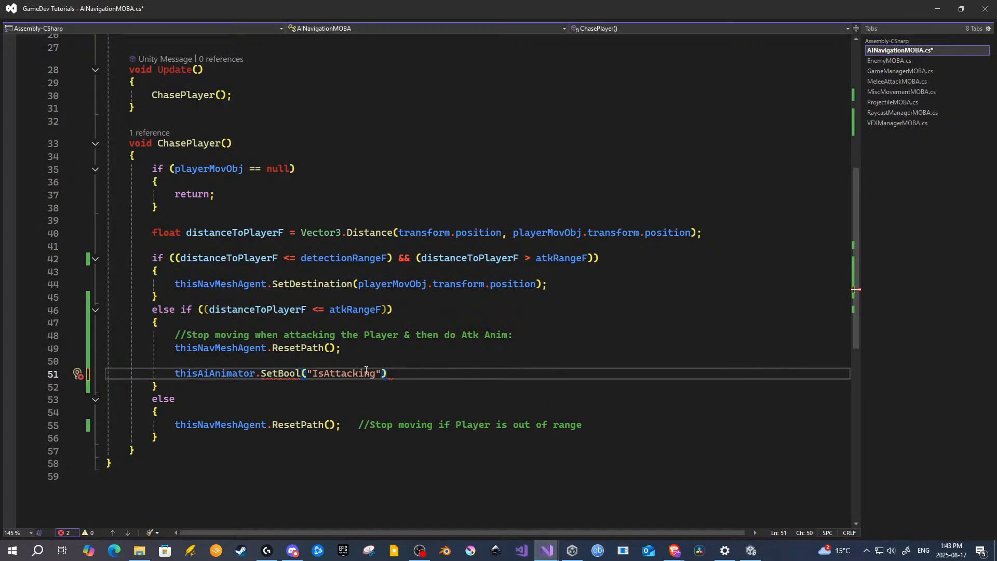
Step: Complete the SetBool("IsAttacking") call with the value true and a closing semicolon
{"action": "type", "text": ", "}
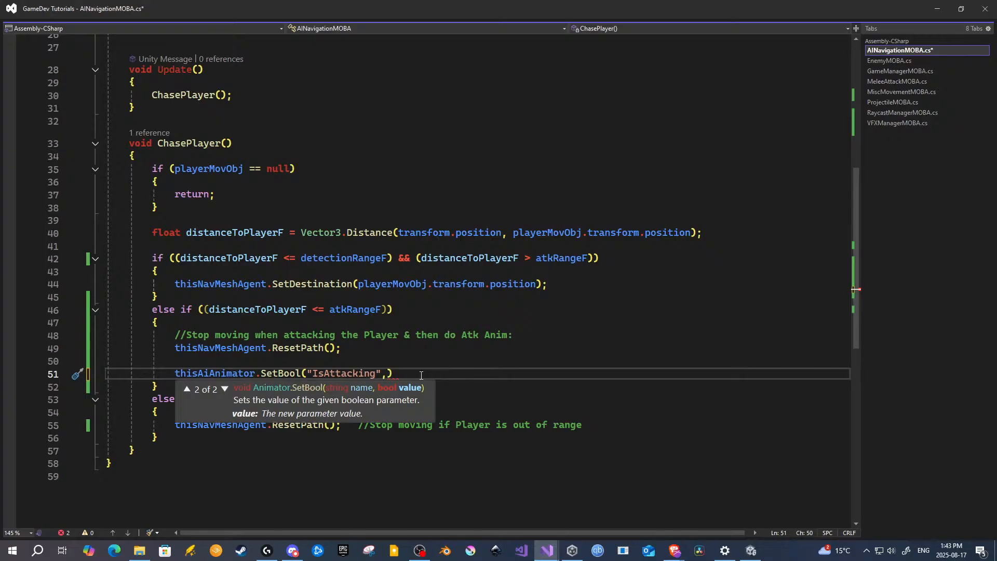
{"action": "type", "text": "true)"}
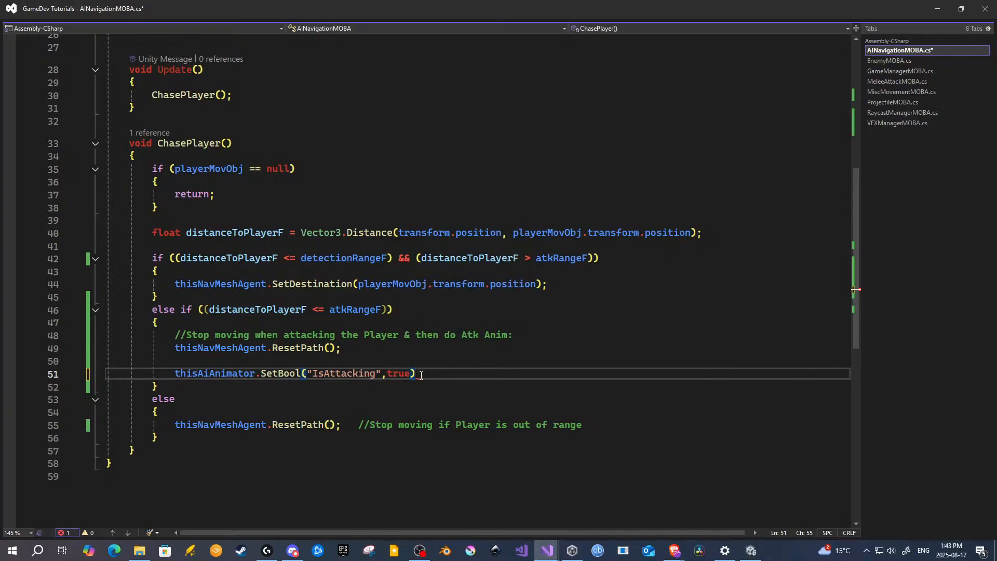
{"action": "type", "text": ";"}
{"action": "key", "text": "Return"}
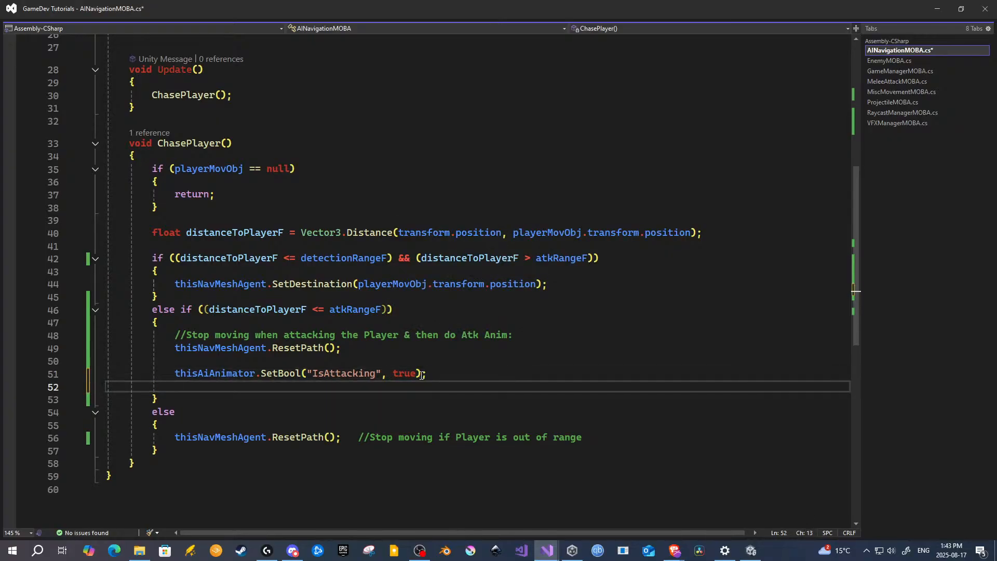
{"action": "key", "text": "Return"}
{"action": "type", "text": "thisAiAnimator"}
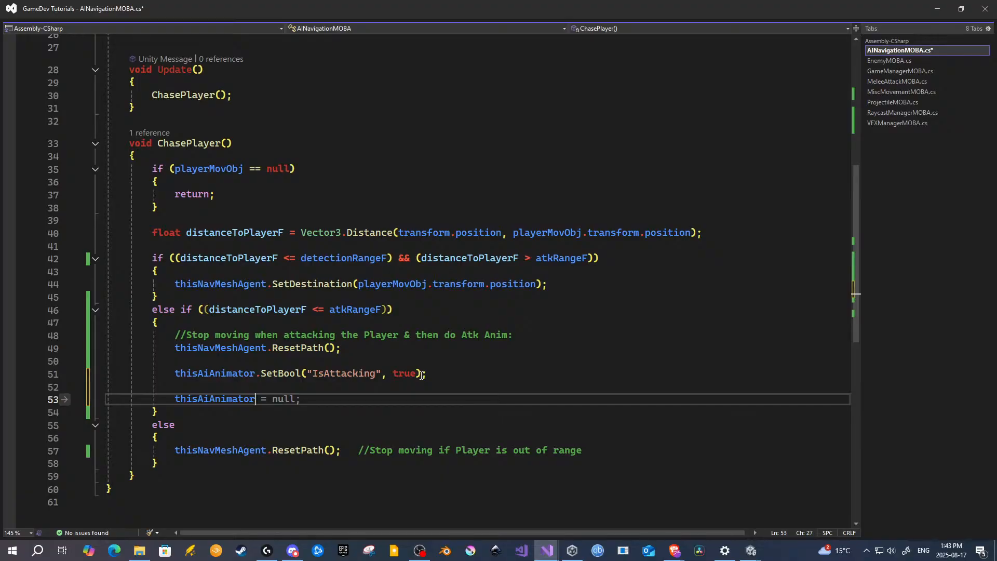
{"action": "type", "text": ".SetBool"}
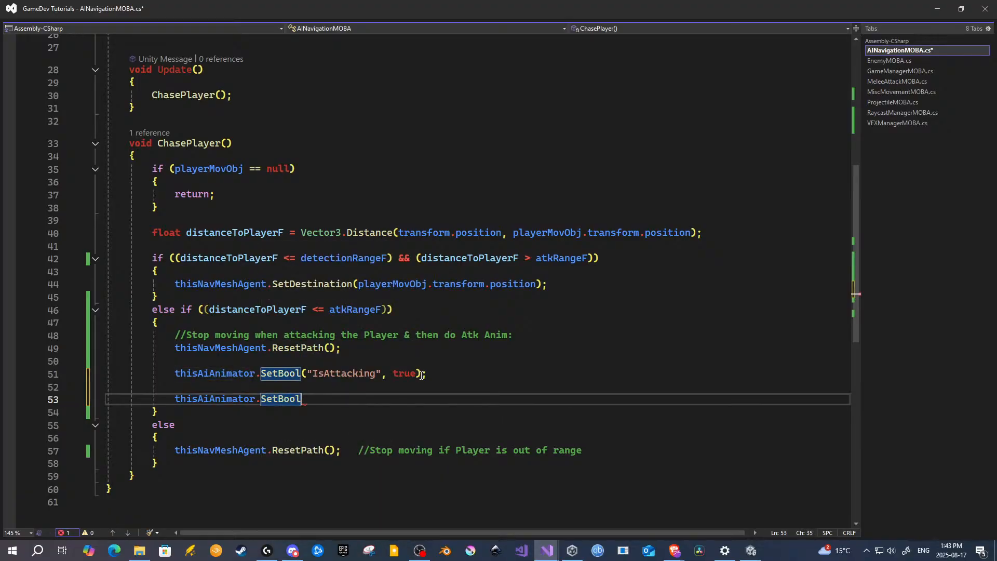
{"action": "mouse_move", "coordinate": [292, 398]}
{"action": "left_click_drag", "start_coordinate": [462, 398], "coordinate": [464, 377]}
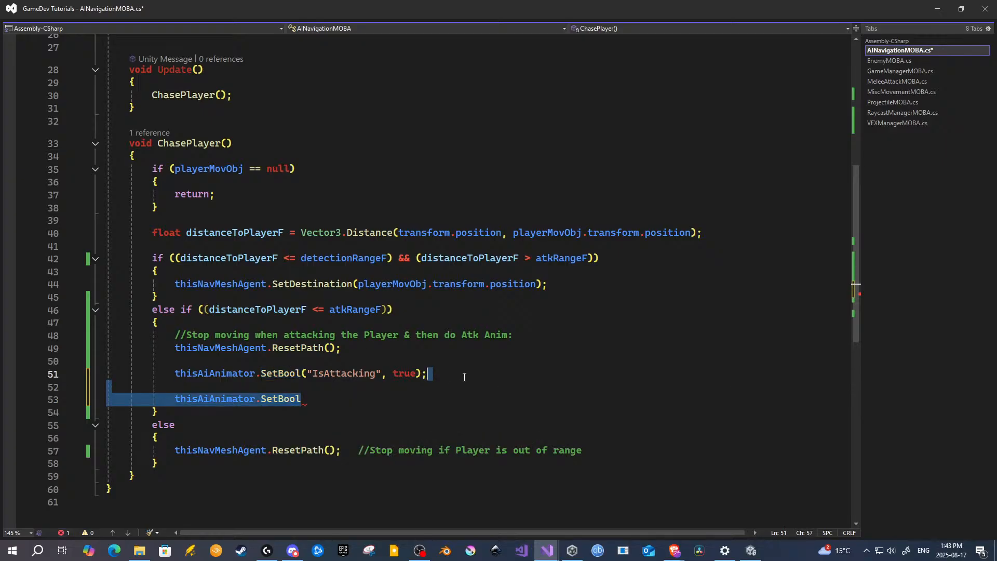
{"action": "key", "text": "Delete"}
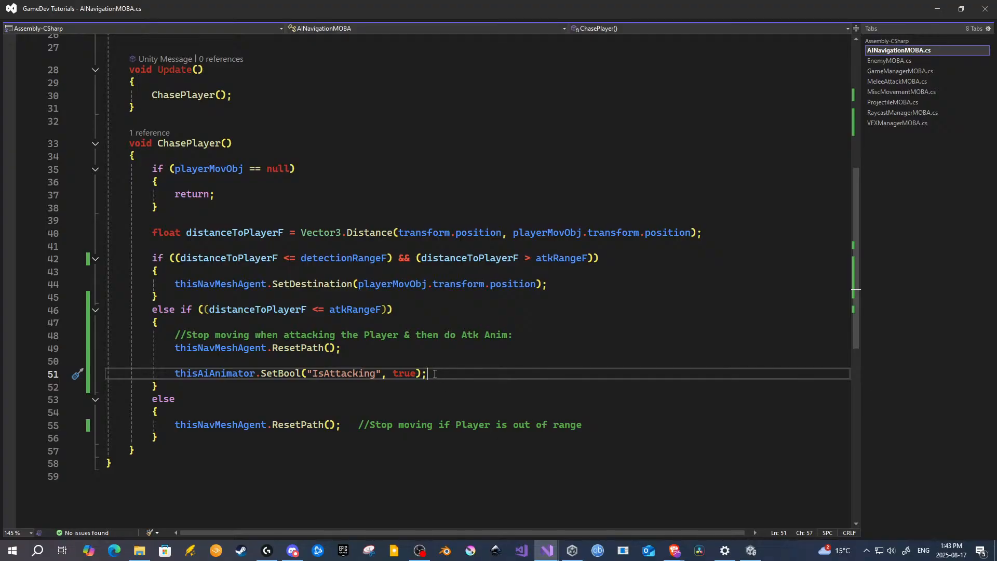
Step: Copy the SetBool("IsAttacking", true) line into the first if block, one blank line below SetDestination
{"action": "left_click_drag", "start_coordinate": [429, 374], "coordinate": [176, 375]}
{"action": "key", "text": "ctrl+c"}
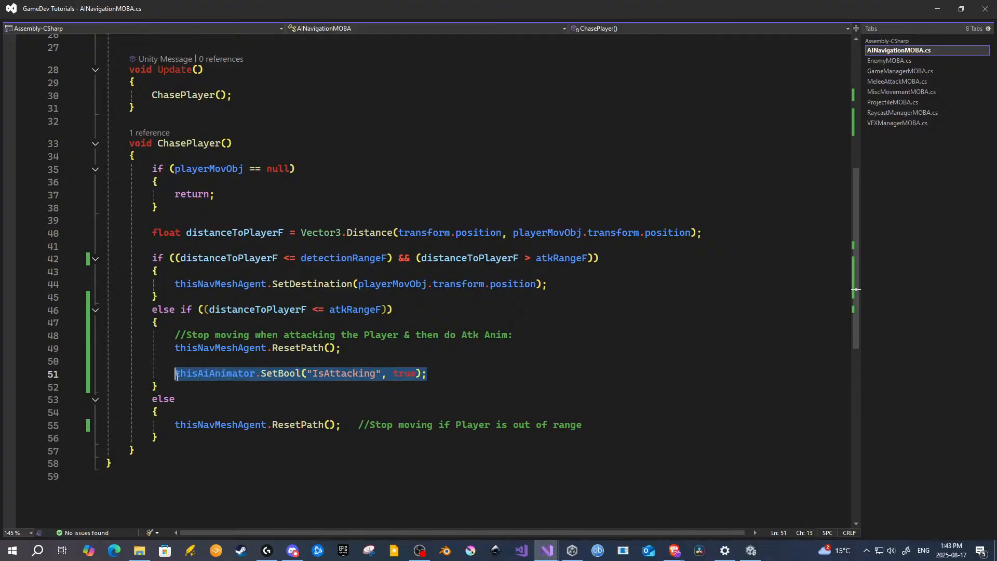
{"action": "left_click", "coordinate": [560, 284]}
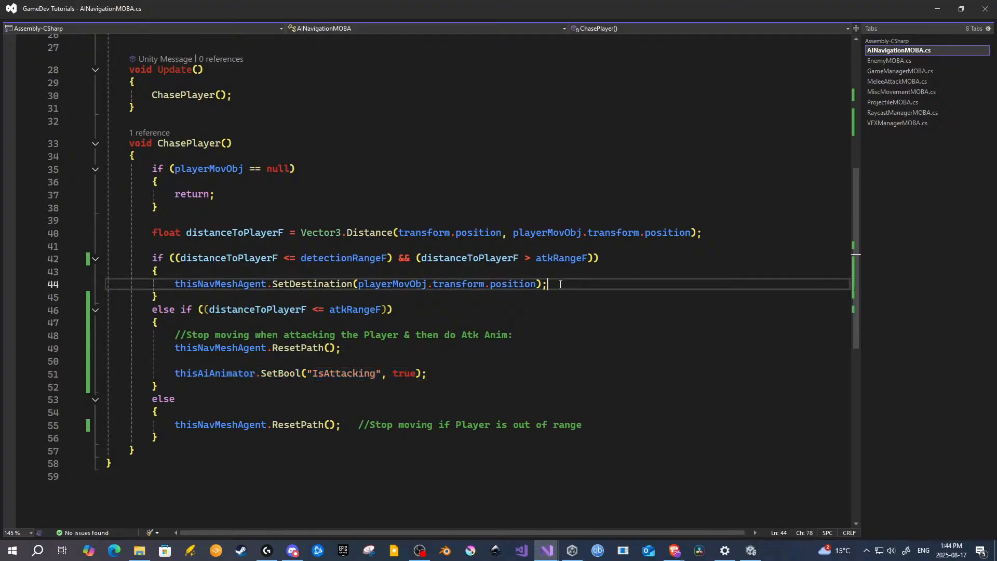
{"action": "key", "text": "Return"}
{"action": "key", "text": "Return"}
{"action": "key", "text": "ctrl+v"}
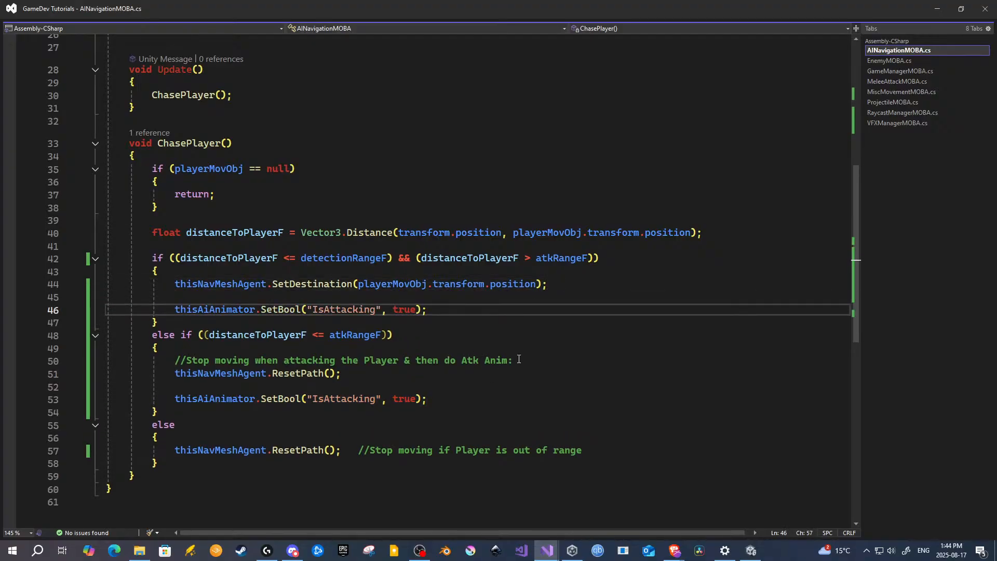
Step: Copy the else-if block's comment to a new line above SetDestination in the first if block
{"action": "left_click_drag", "start_coordinate": [517, 360], "coordinate": [174, 361]}
{"action": "key", "text": "ctrl+c"}
{"action": "left_click", "coordinate": [226, 274]}
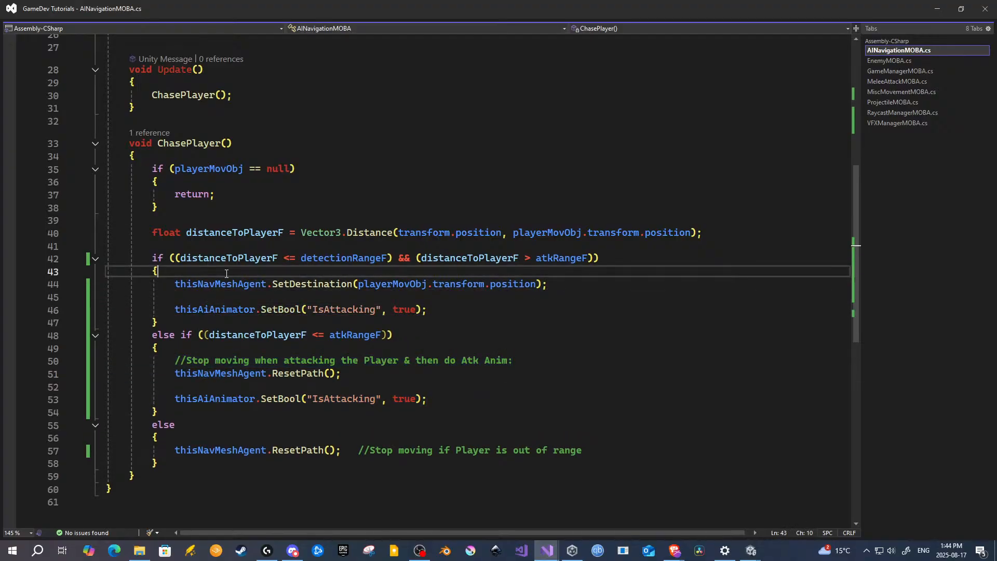
{"action": "key", "text": "Return"}
{"action": "key", "text": "ctrl+v"}
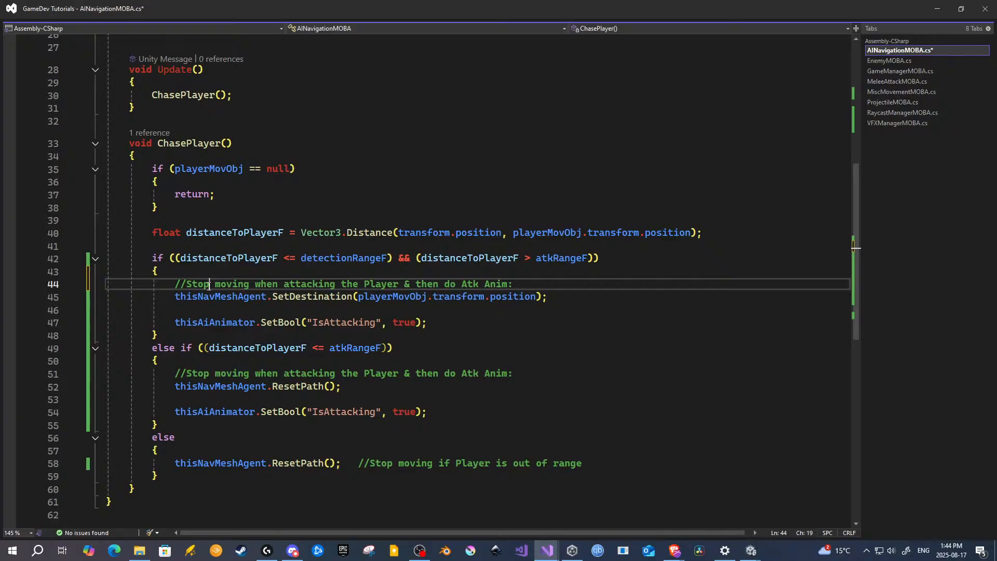
Step: Change "Stop moving" to "Move towards" in the comment above SetDestination
{"action": "key", "text": "BackSpace"}
{"action": "key", "text": "BackSpace"}
{"action": "key", "text": "BackSpace"}
{"action": "key", "text": "BackSpace"}
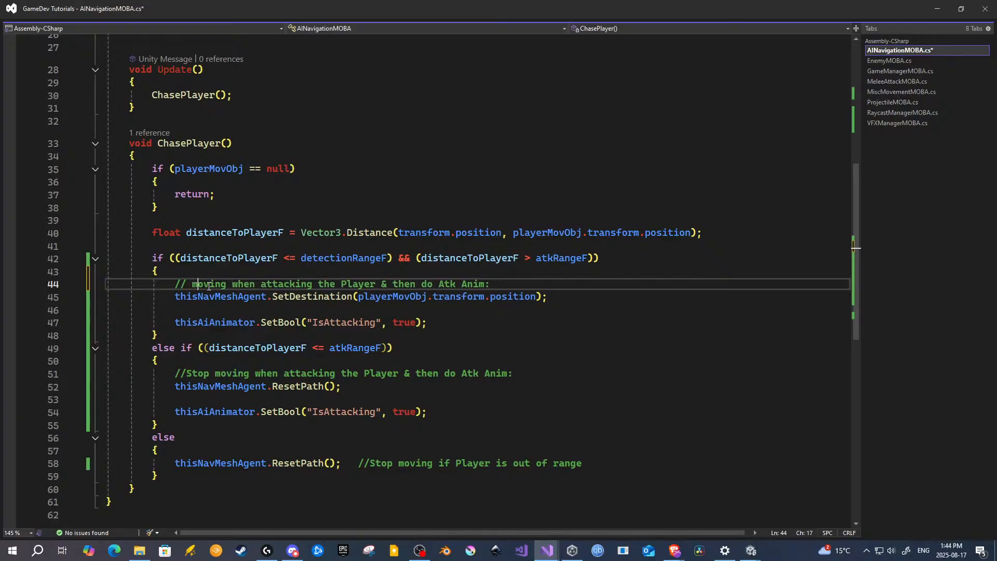
{"action": "key", "text": "BackSpace"}
{"action": "key", "text": "BackSpace"}
{"action": "type", "text": "M"}
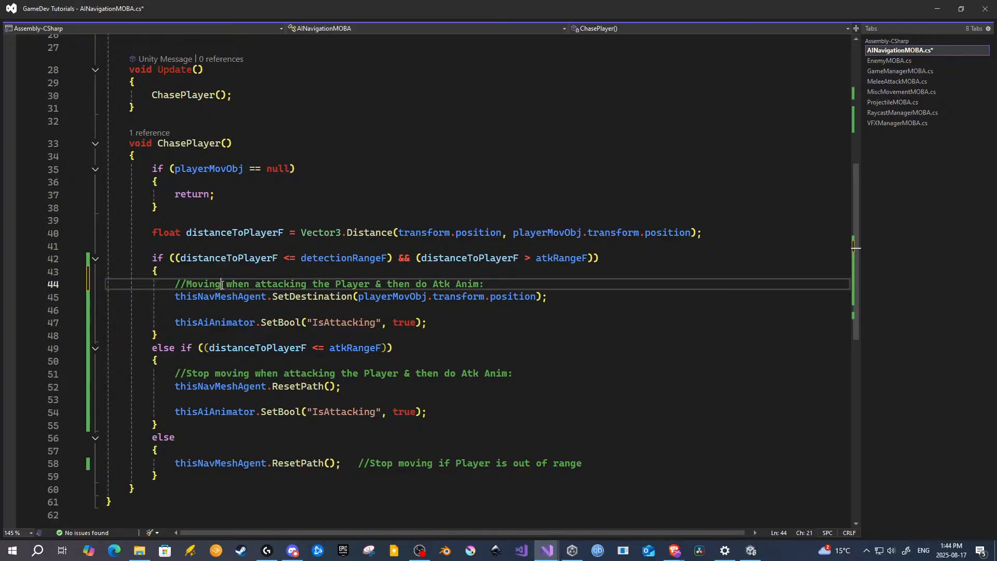
{"action": "key", "text": "BackSpace"}
{"action": "key", "text": "BackSpace"}
{"action": "key", "text": "BackSpace"}
{"action": "type", "text": "e towar"}
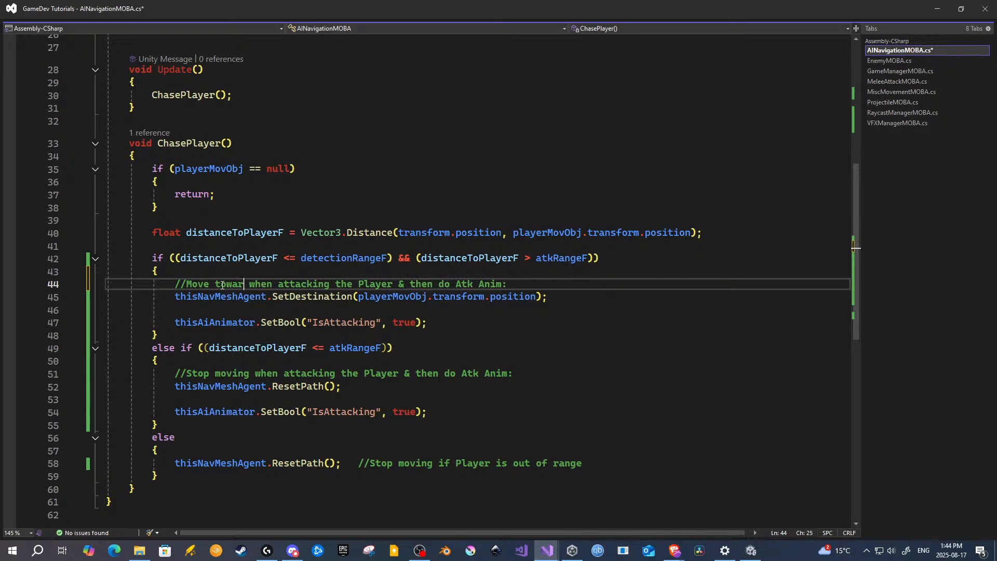
{"action": "type", "text": "ds"}
Step: Replace the comment's text after "Move towards" with "Player if Player is within DetRange but not within AtkRange (while doing Idle_Anim):" and save the script
{"action": "left_click_drag", "start_coordinate": [518, 284], "coordinate": [261, 285]}
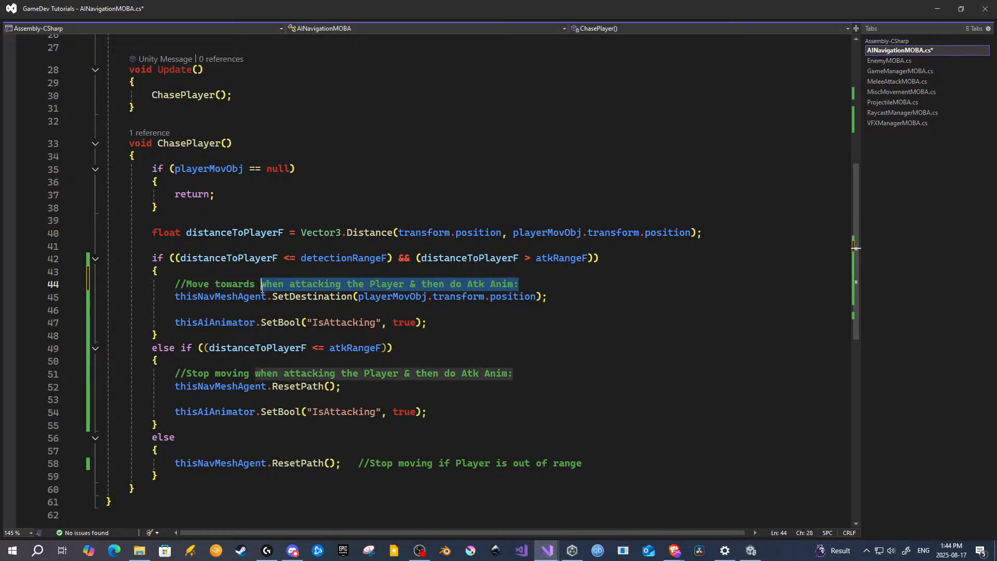
{"action": "type", "text": "Player"}
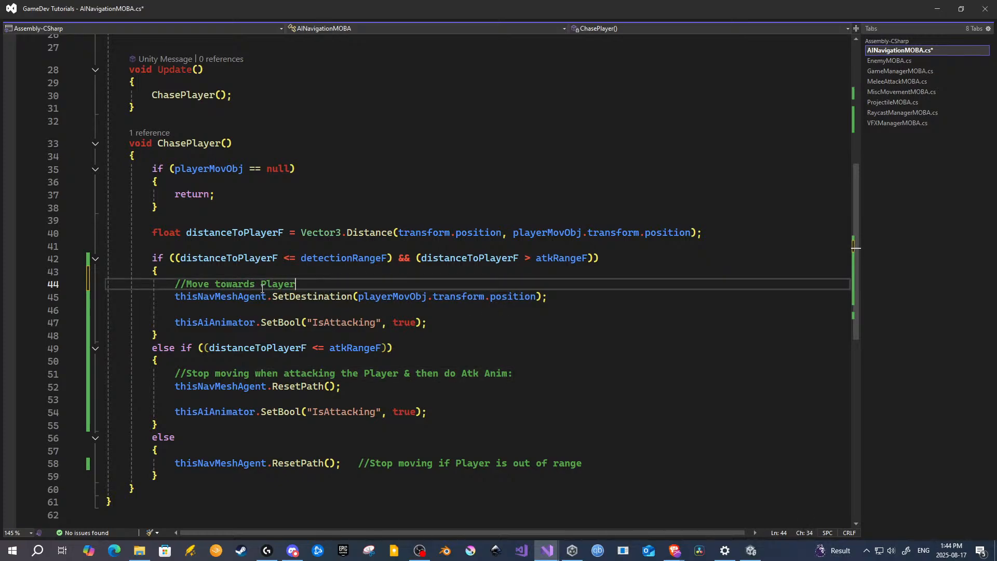
{"action": "type", "text": " if Player is within Det"}
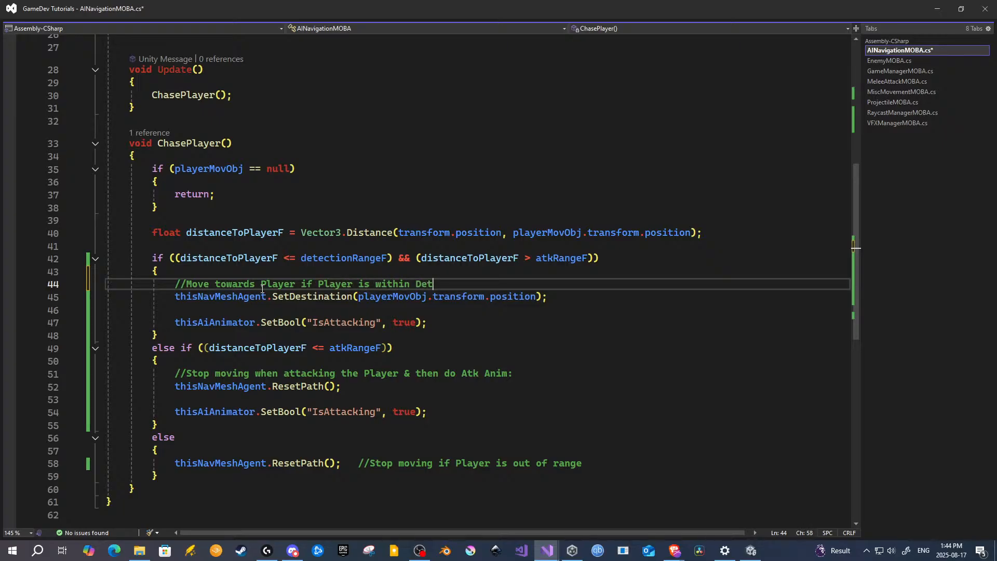
{"action": "type", "text": "Range but not within"}
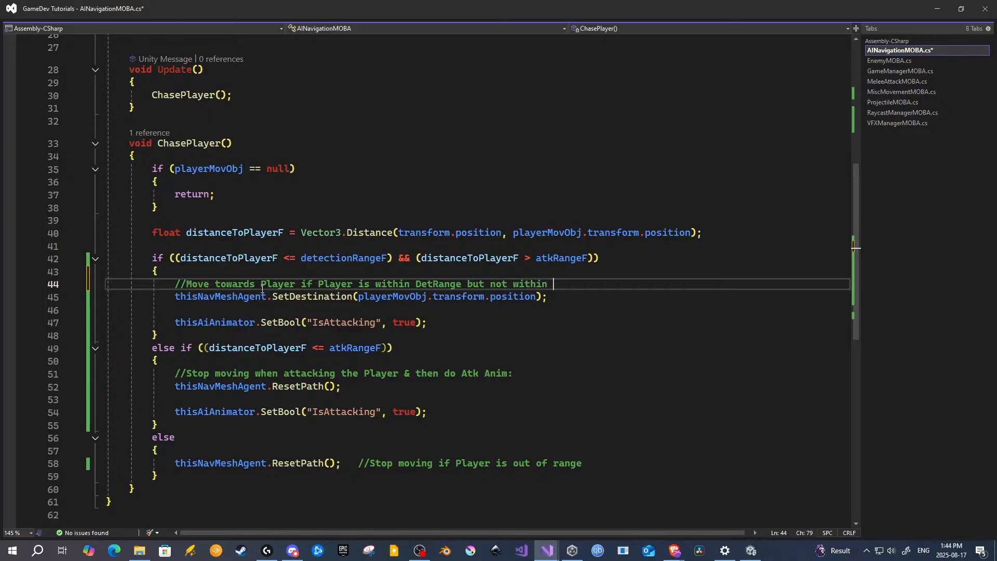
{"action": "type", "text": " AtkRange (while doing "}
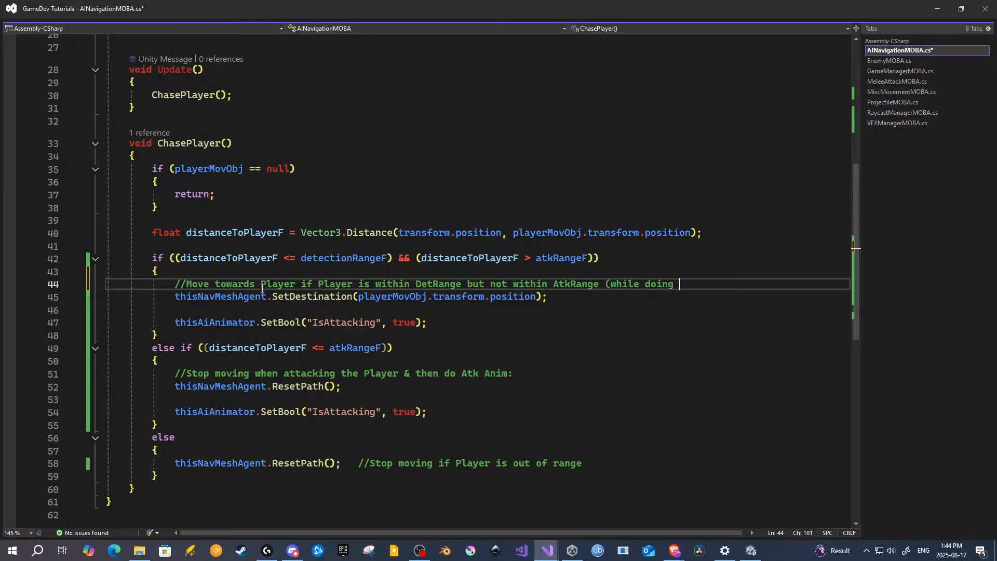
{"action": "type", "text": "Idle_Anim):"}
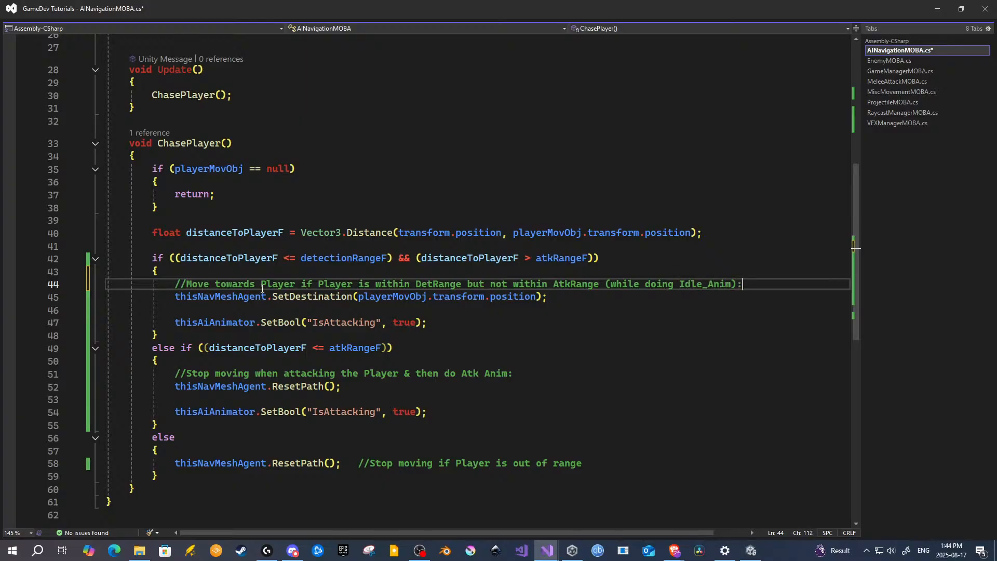
{"action": "key", "text": "ctrl+s"}
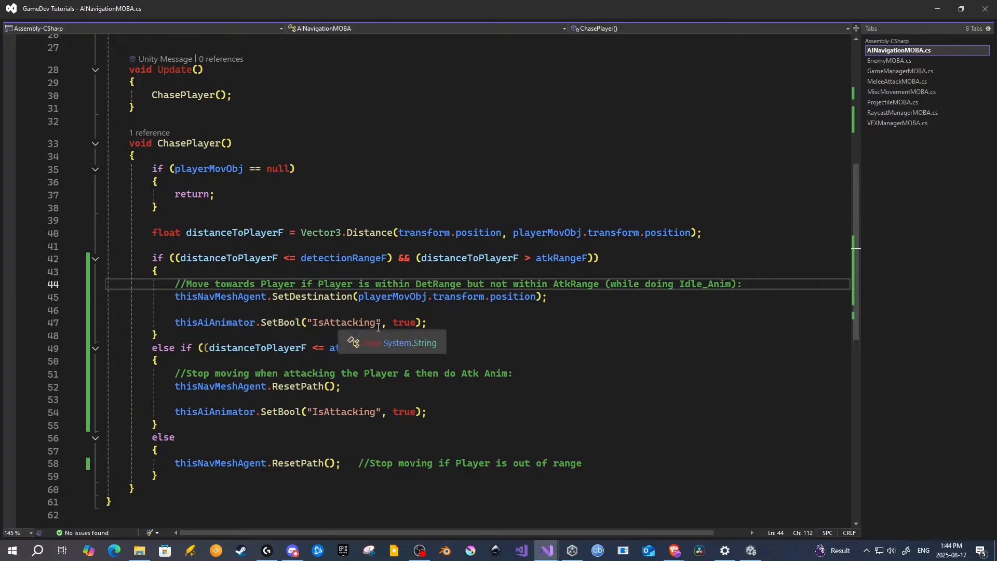
Step: Change the IsAttacking value to false in the first if block's SetBool call and save the script
{"action": "double_click", "coordinate": [402, 322]}
{"action": "type", "text": "false"}
{"action": "key", "text": "ctrl+s"}
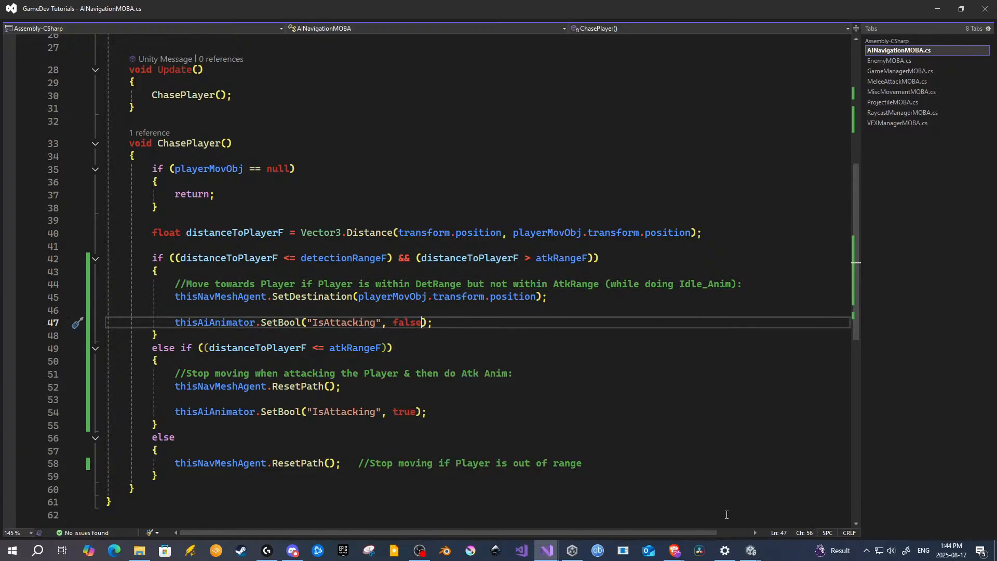
Step: Switch to Unity and review the conditions of the transitions between Enemy_Idle and Enemy_Attack in both directions
{"action": "left_click", "coordinate": [750, 550]}
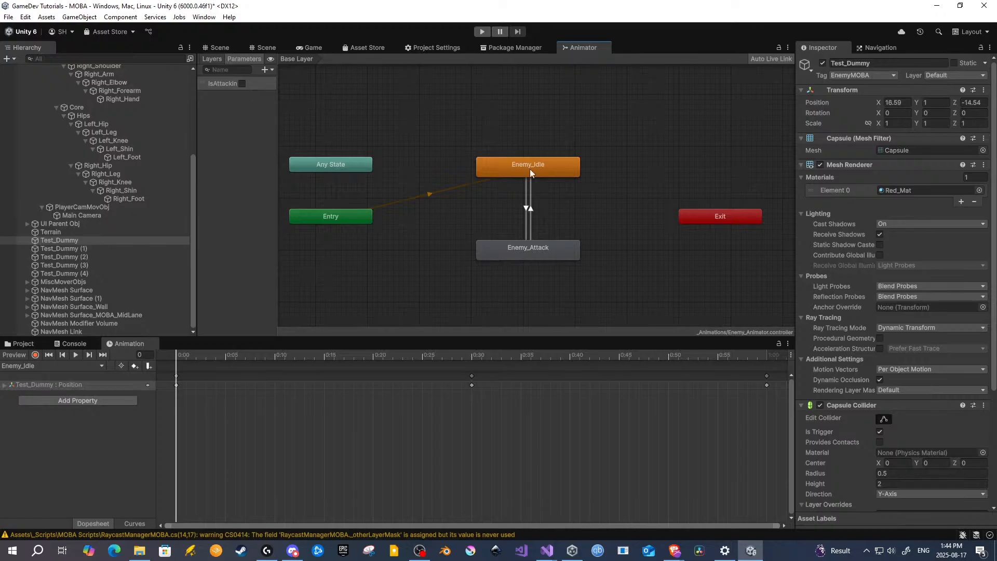
{"action": "left_click", "coordinate": [525, 209]}
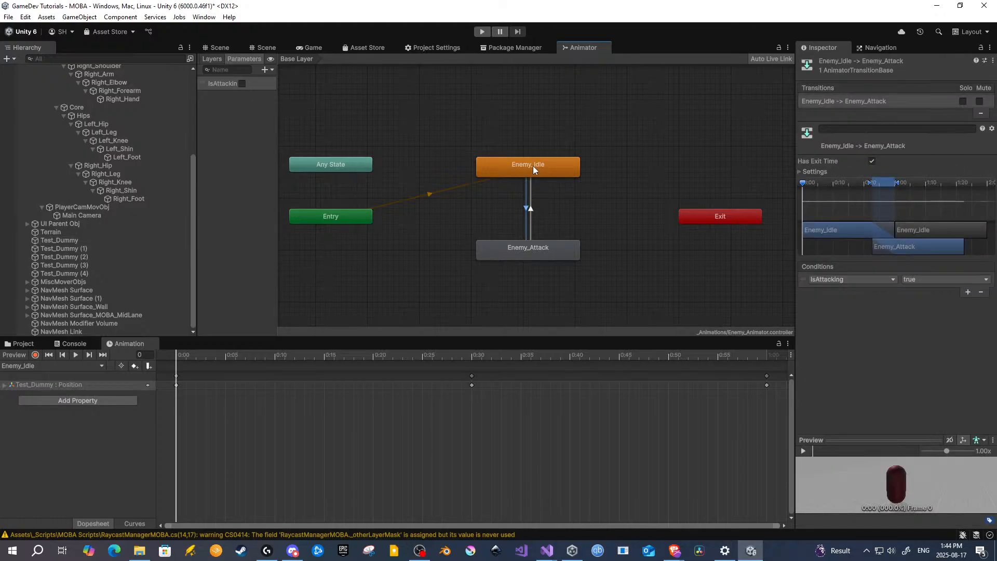
{"action": "left_click", "coordinate": [531, 210]}
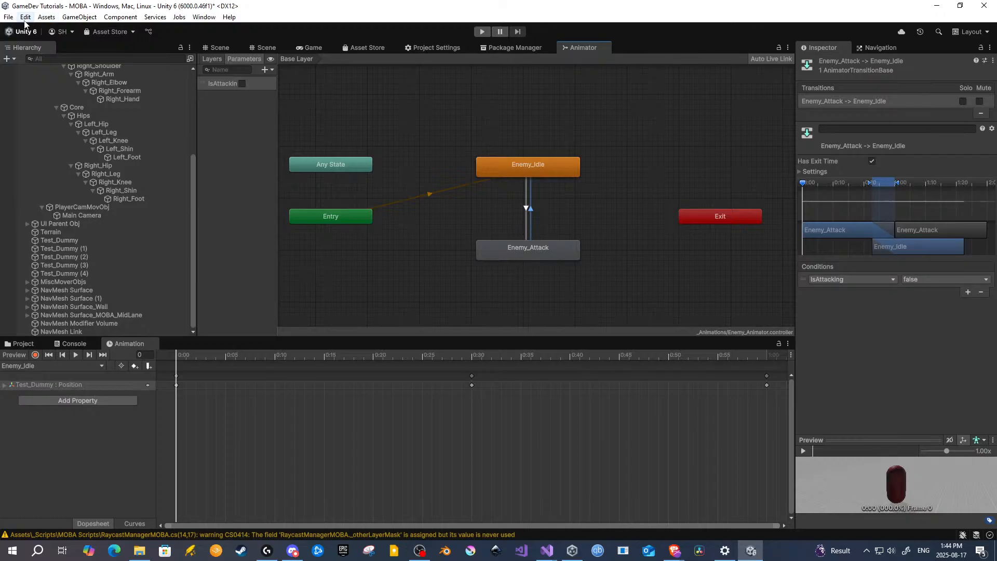
Step: Save the Unity project
{"action": "left_click", "coordinate": [8, 17]}
{"action": "left_click", "coordinate": [8, 17]}
{"action": "left_click", "coordinate": [8, 17]}
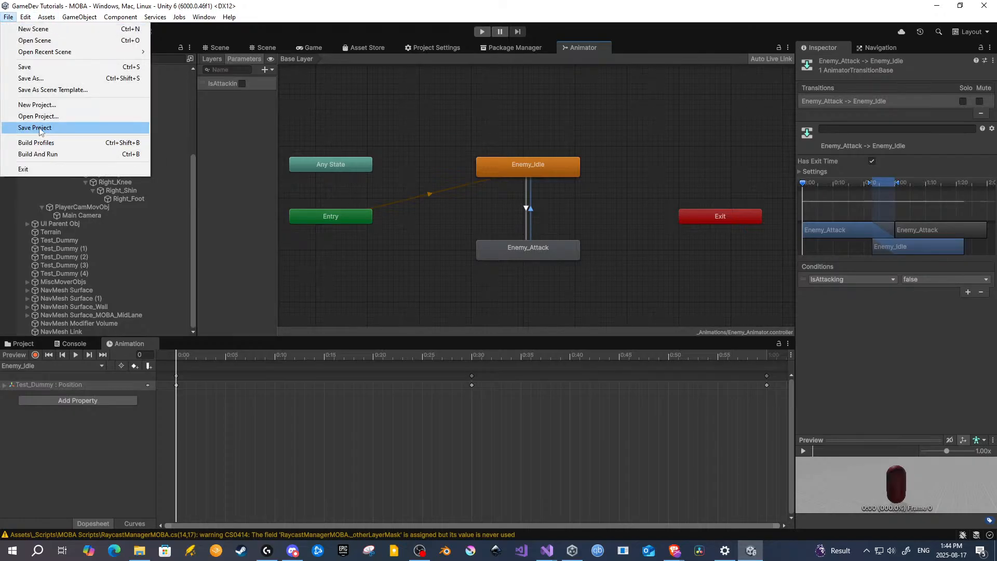
{"action": "left_click", "coordinate": [34, 127]}
Step: Check Test_Dummy's AI Navigation MOBA and Animator components, and bring up the scene view and the console
{"action": "left_click", "coordinate": [72, 242]}
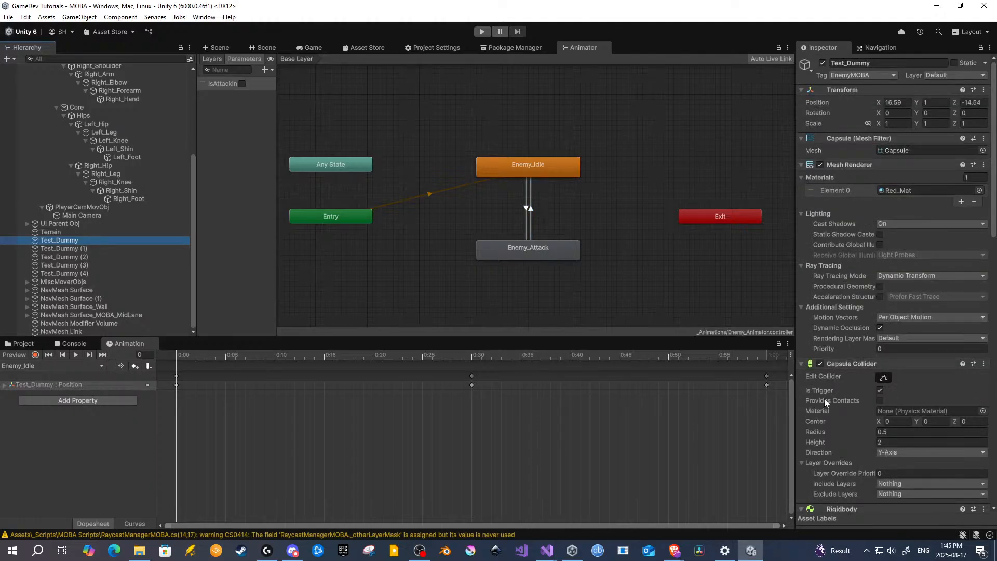
{"action": "scroll", "coordinate": [858, 388], "scroll_direction": "down", "scroll_amount": 15}
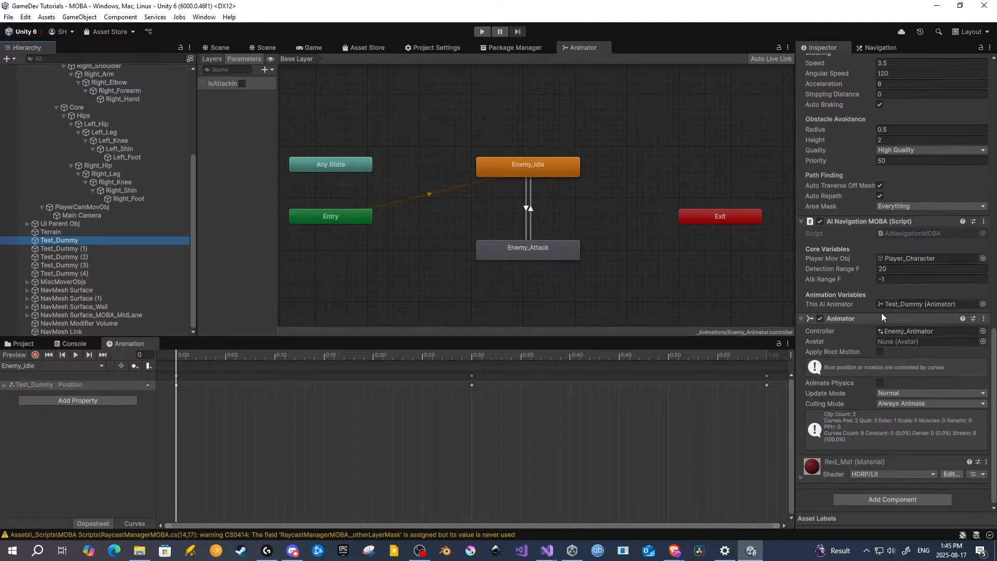
{"action": "left_click", "coordinate": [268, 47]}
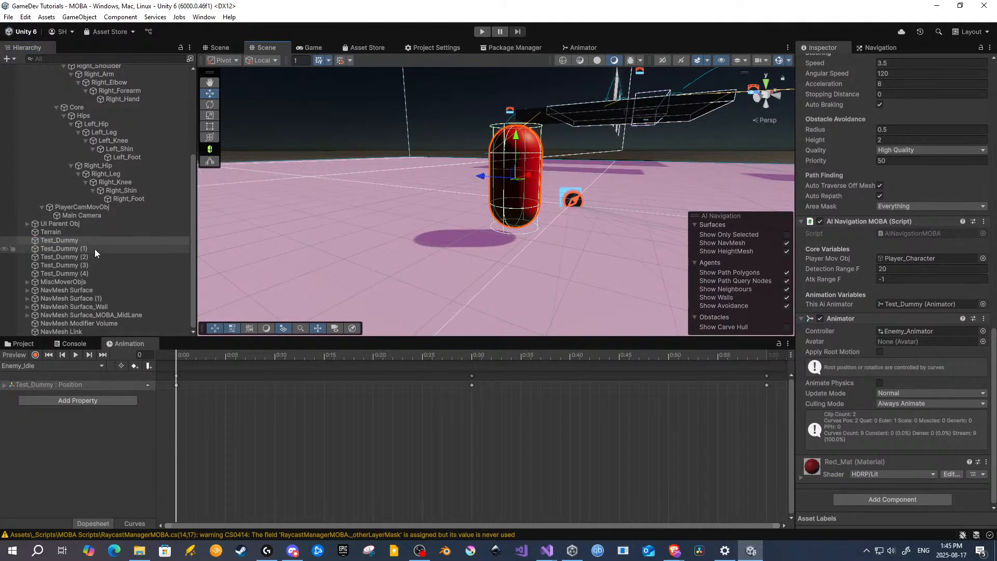
{"action": "left_click", "coordinate": [61, 344]}
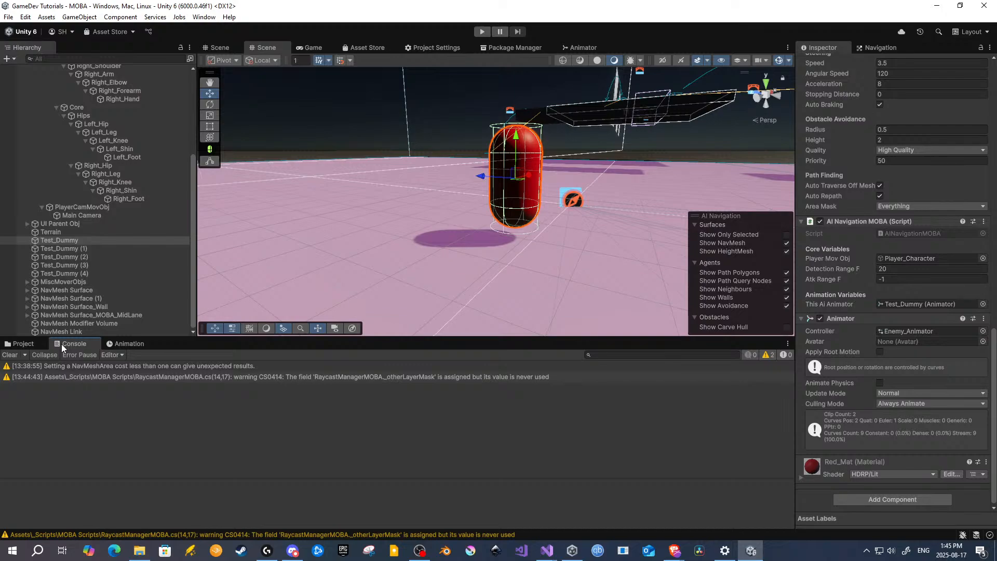
Step: Play the game, move the player character around the enemies to test their chase and attack behaviour, and stop the playtest
{"action": "left_click", "coordinate": [479, 32]}
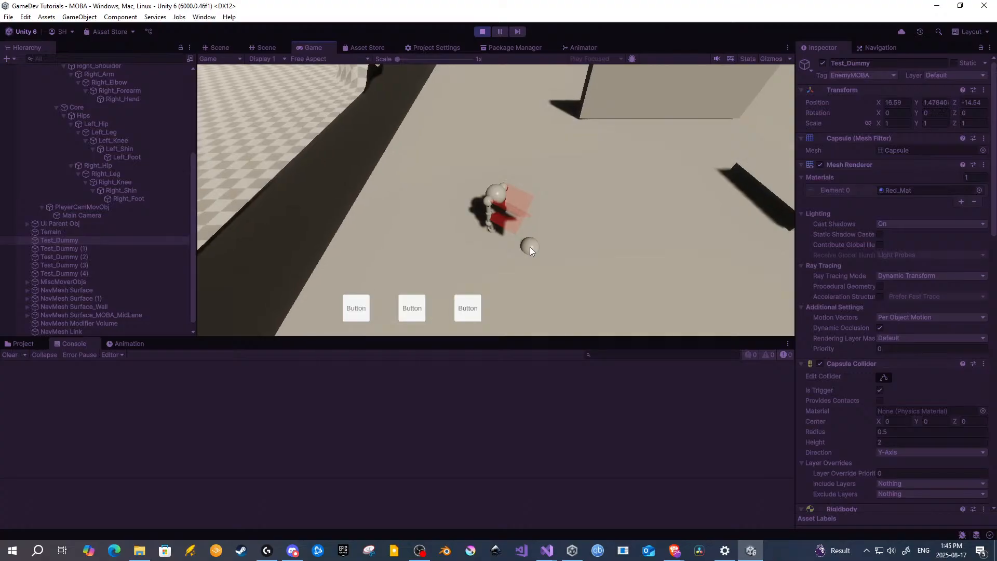
{"action": "key", "text": "s"}
{"action": "key", "text": "a"}
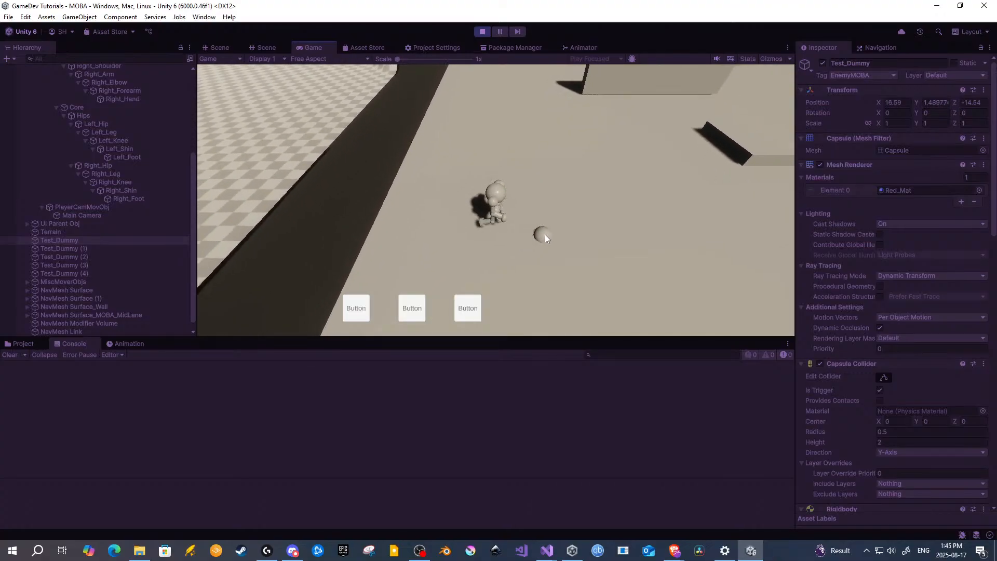
{"action": "key", "text": "d"}
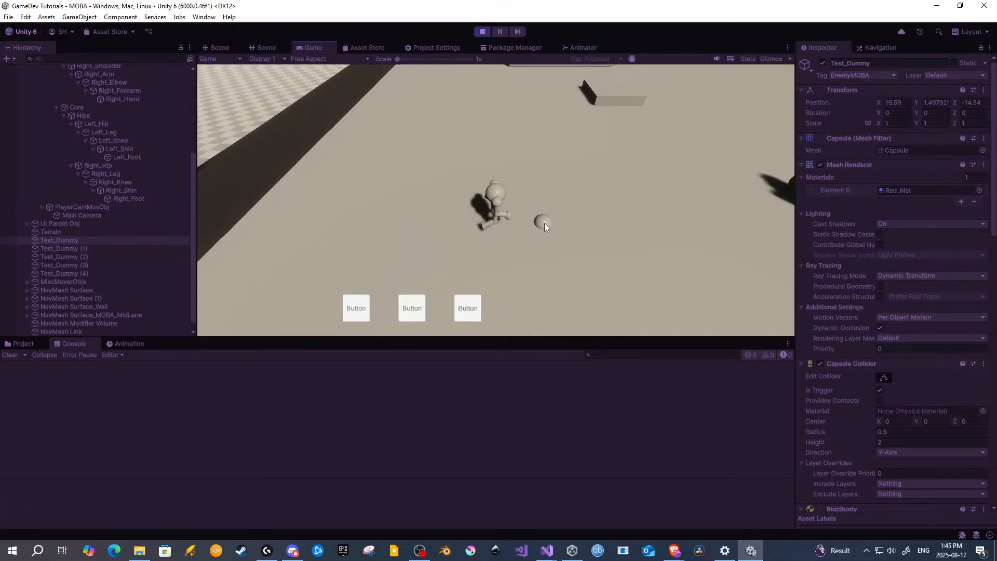
{"action": "key", "text": "s"}
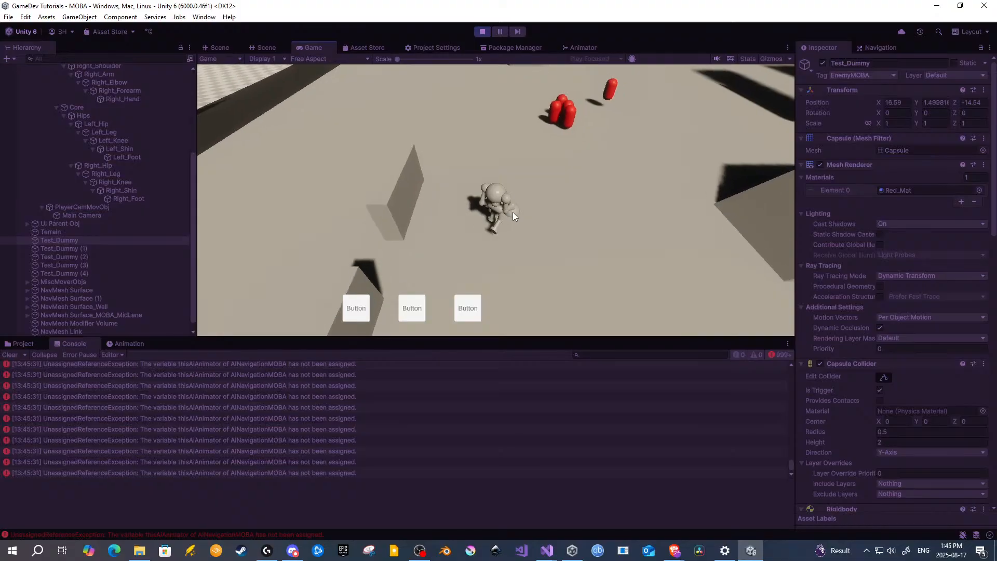
{"action": "key", "text": "a"}
{"action": "key", "text": "w"}
{"action": "key", "text": "d"}
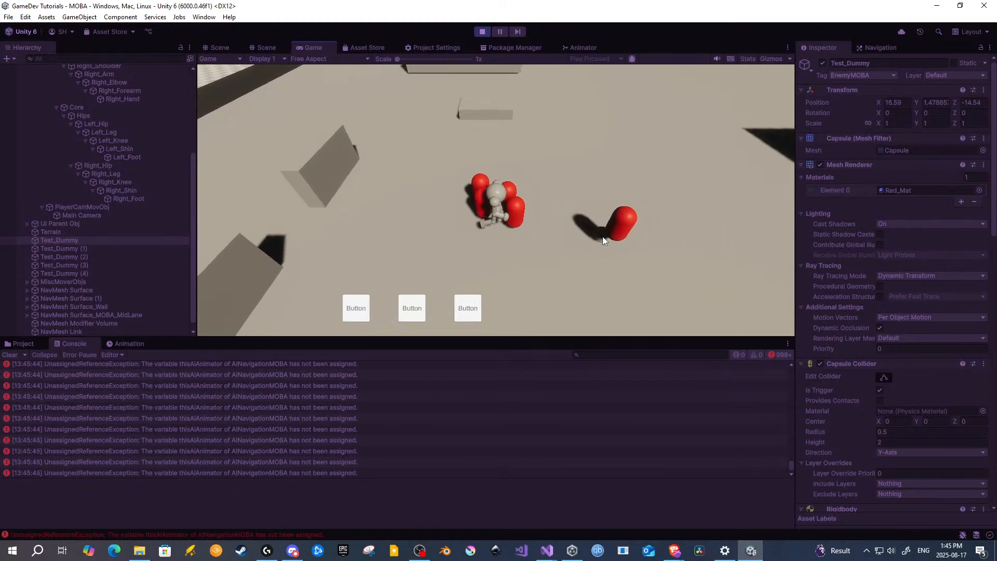
{"action": "left_click", "coordinate": [482, 31]}
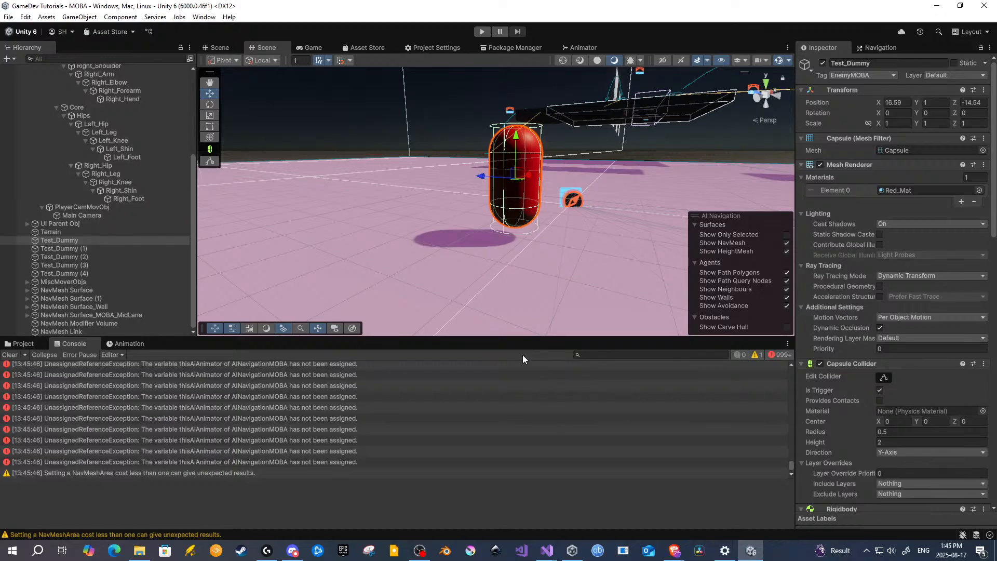
Step: Delete Test_Dummy (1) through Test_Dummy (4) from the scene and select the original Test_Dummy
{"action": "left_click", "coordinate": [86, 248]}
{"action": "left_click", "coordinate": [95, 273], "text": "shift"}
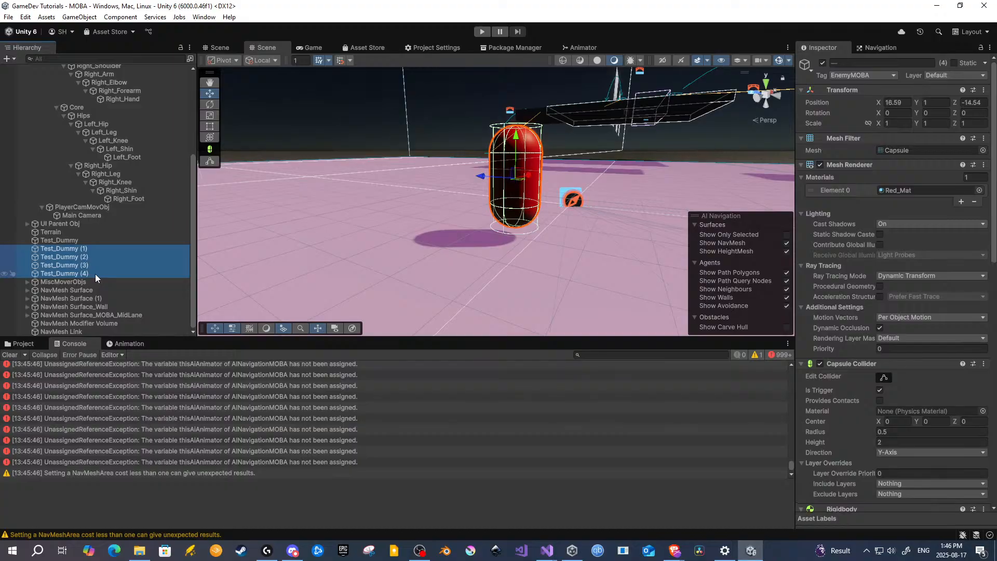
{"action": "key", "text": "Delete"}
{"action": "left_click", "coordinate": [99, 272]}
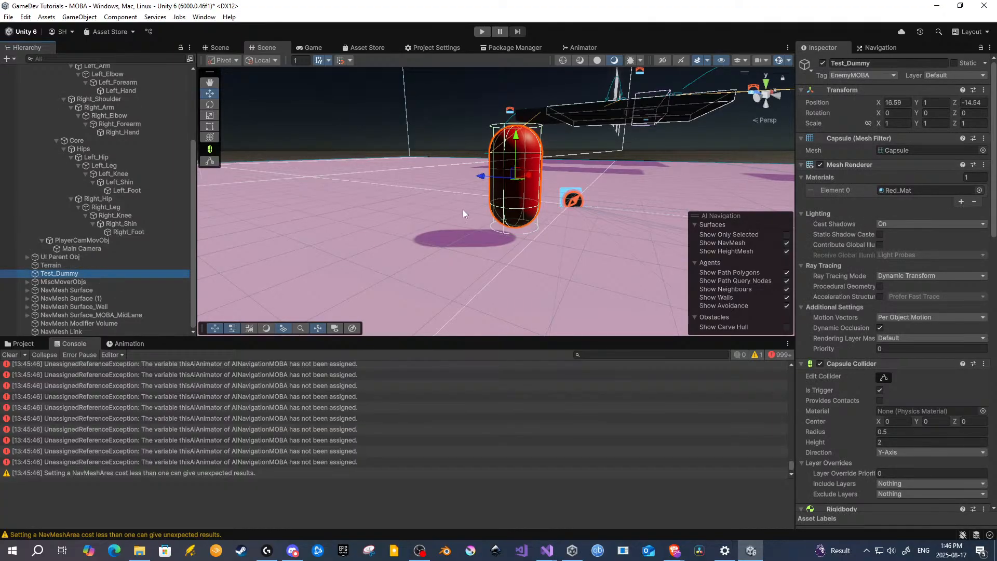
Step: Duplicate Test_Dummy four times and spread the copies in a row along the X axis, with the last one at about X 23.76
{"action": "left_click_drag", "start_coordinate": [599, 183], "coordinate": [351, 226], "text": "alt"}
{"action": "scroll", "coordinate": [351, 226], "scroll_direction": "down", "scroll_amount": 5}
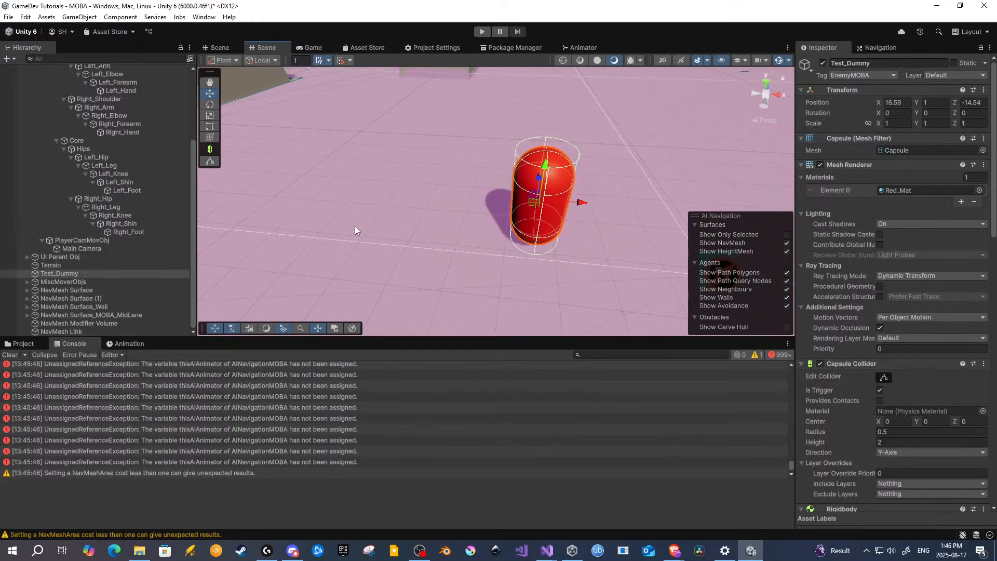
{"action": "scroll", "coordinate": [354, 226], "scroll_direction": "down", "scroll_amount": 4}
{"action": "middle_click_drag", "start_coordinate": [470, 275], "coordinate": [404, 253]}
{"action": "scroll", "coordinate": [404, 254], "scroll_direction": "down", "scroll_amount": 4}
{"action": "key", "text": "ctrl+d"}
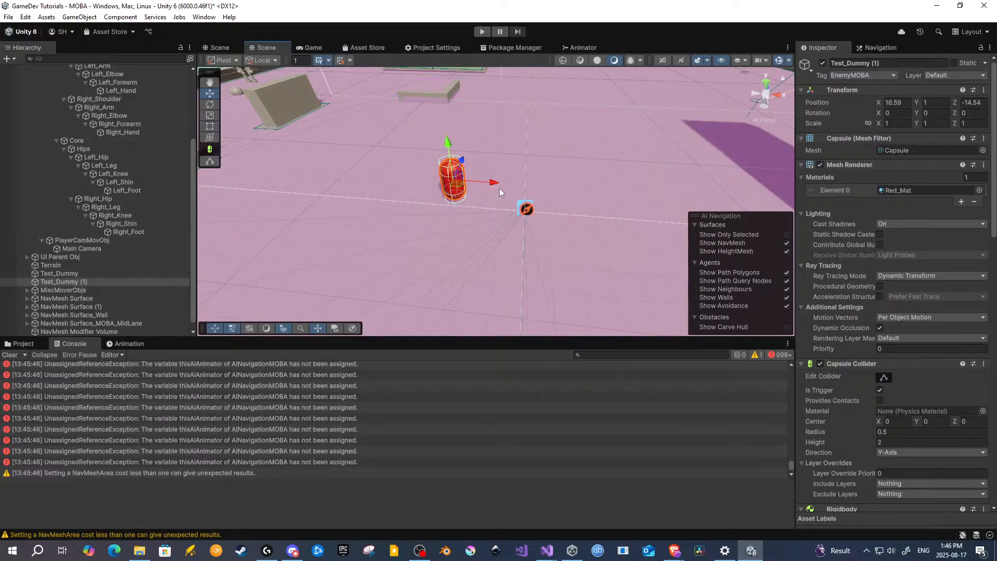
{"action": "left_click_drag", "start_coordinate": [500, 191], "coordinate": [657, 199]}
{"action": "key", "text": "ctrl+d"}
{"action": "key", "text": "ctrl+d"}
{"action": "key", "text": "ctrl+d"}
{"action": "right_click_drag", "start_coordinate": [472, 218], "coordinate": [279, 246]}
{"action": "scroll", "coordinate": [340, 205], "scroll_direction": "down", "scroll_amount": 5}
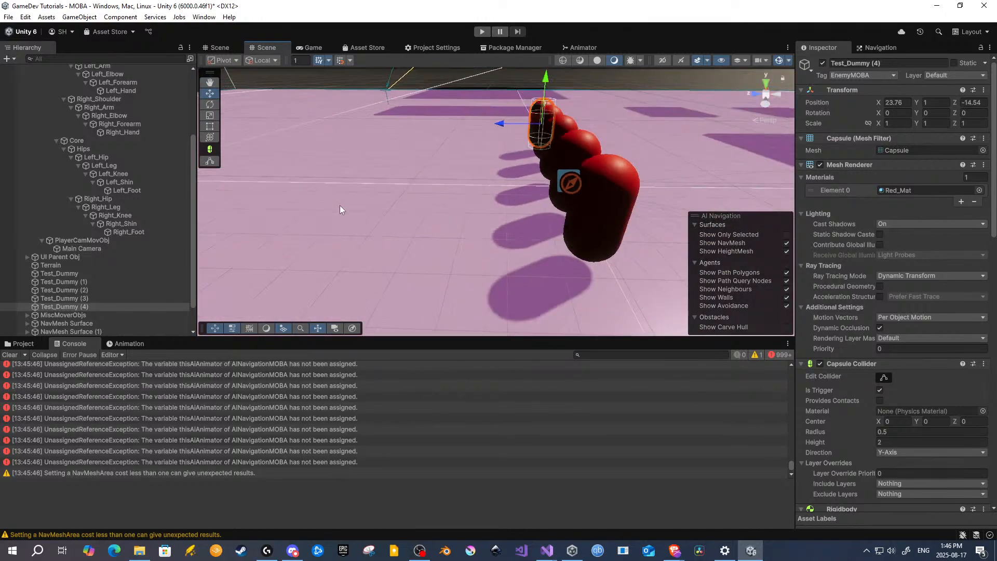
Step: Delete the four new Test_Dummy duplicates and select the original with its animation timeline open
{"action": "left_click", "coordinate": [125, 343]}
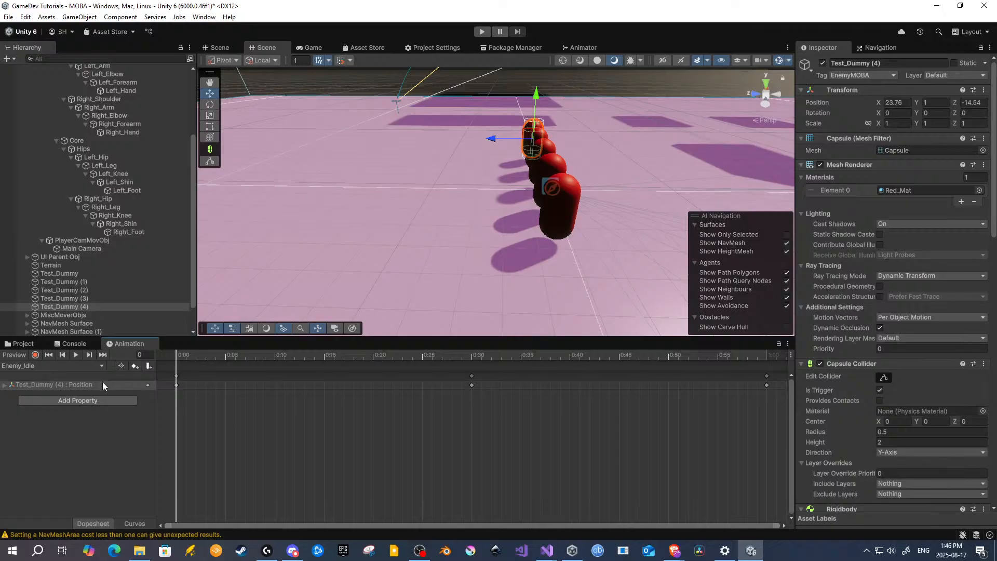
{"action": "left_click", "coordinate": [87, 282]}
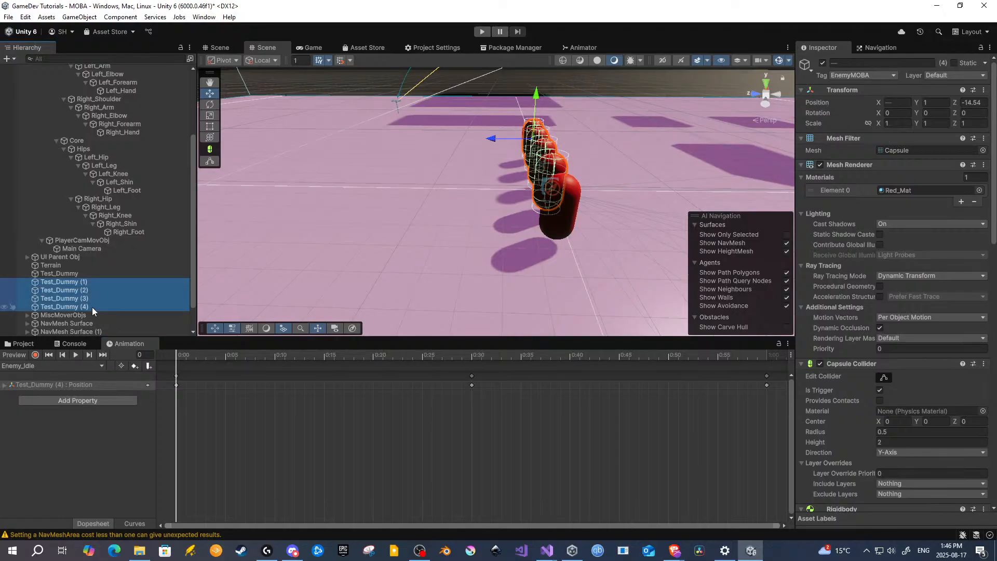
{"action": "key", "text": "Delete"}
{"action": "left_click", "coordinate": [104, 275]}
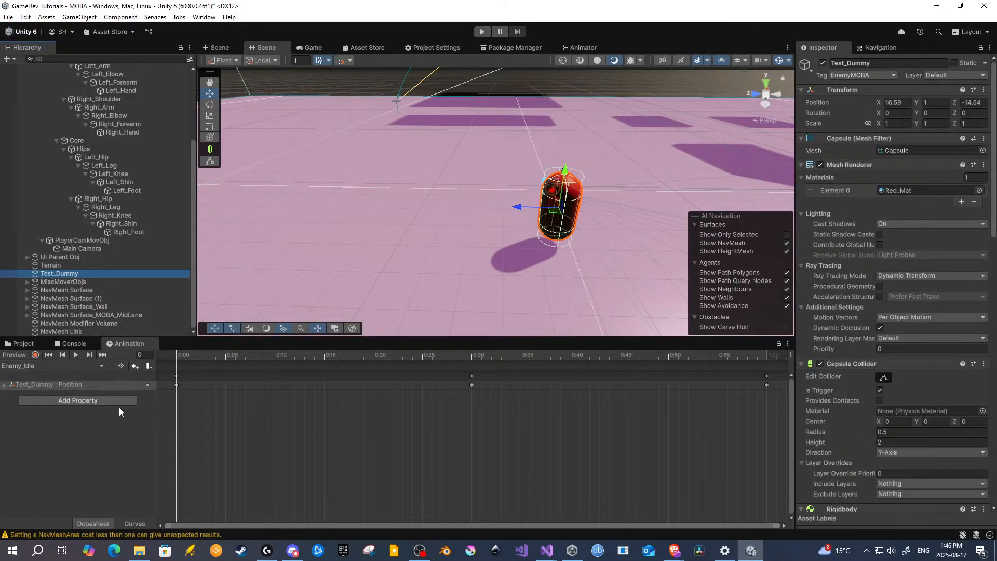
Step: Examine the available Enemy_Attack and Enemy_Idle clips in the _Animations folder and return to the Enemy_Idle timeline
{"action": "left_click", "coordinate": [56, 368]}
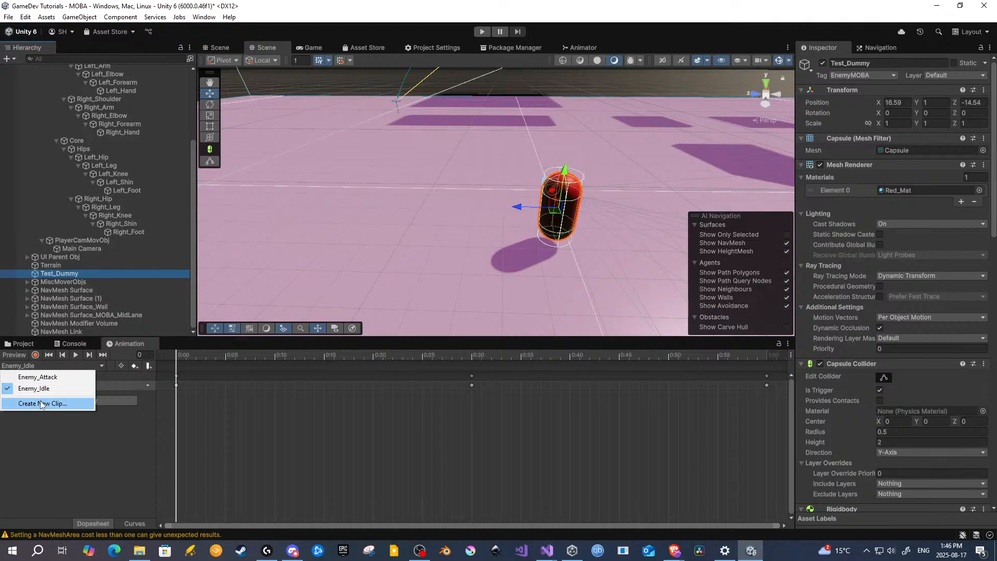
{"action": "left_click", "coordinate": [91, 444]}
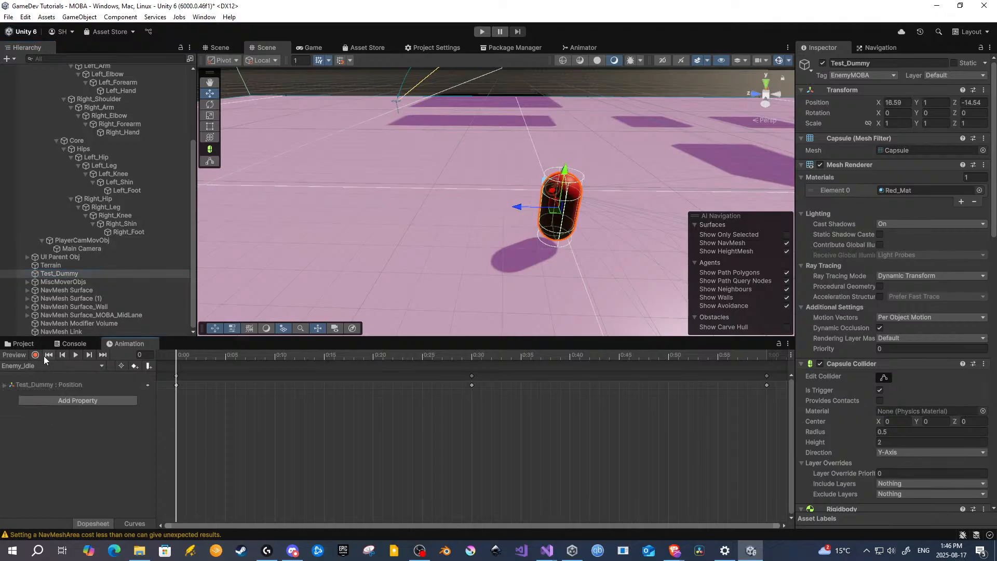
{"action": "left_click", "coordinate": [21, 344]}
{"action": "left_click", "coordinate": [192, 400]}
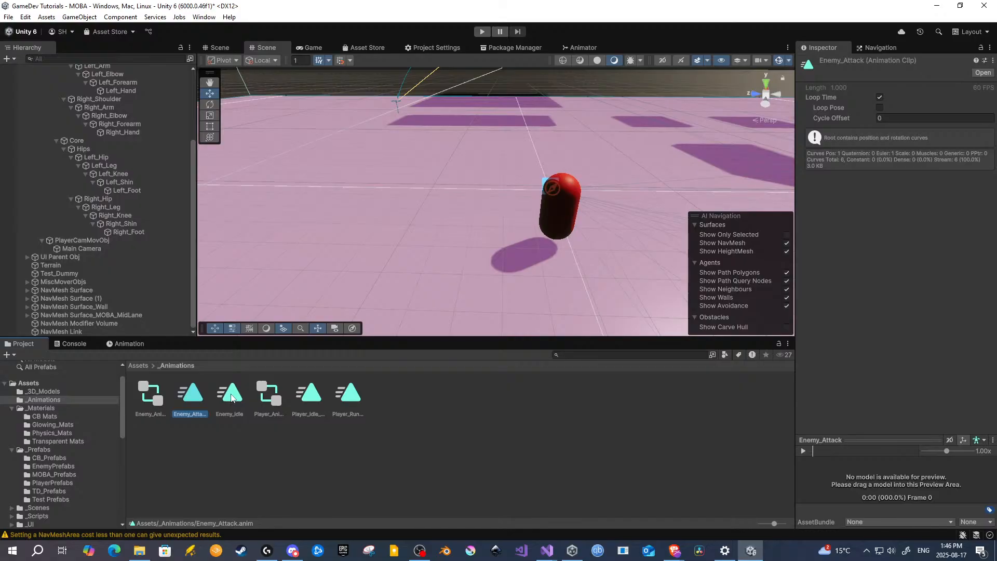
{"action": "left_click", "coordinate": [232, 397], "text": "ctrl"}
{"action": "left_click", "coordinate": [187, 439]}
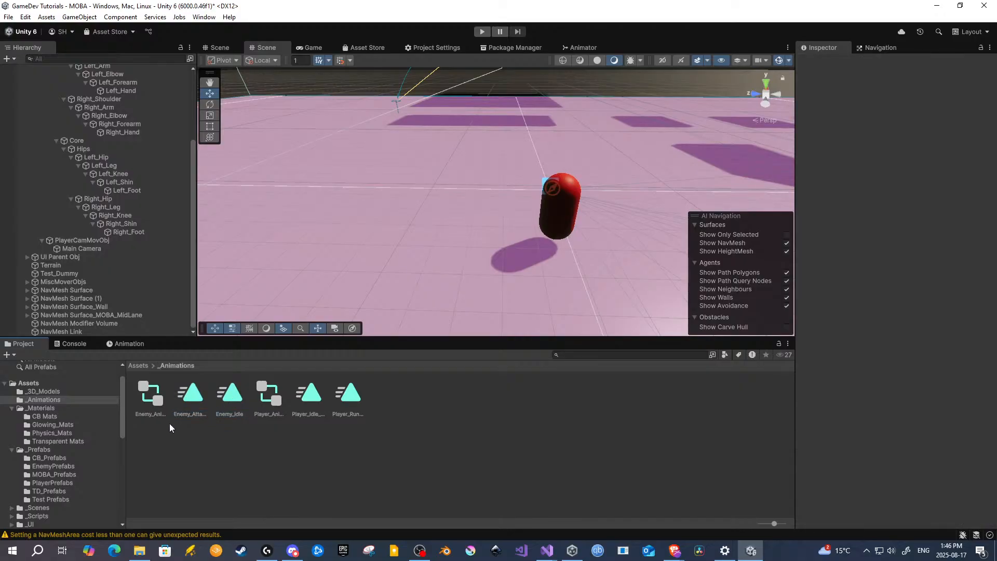
{"action": "left_click", "coordinate": [112, 343]}
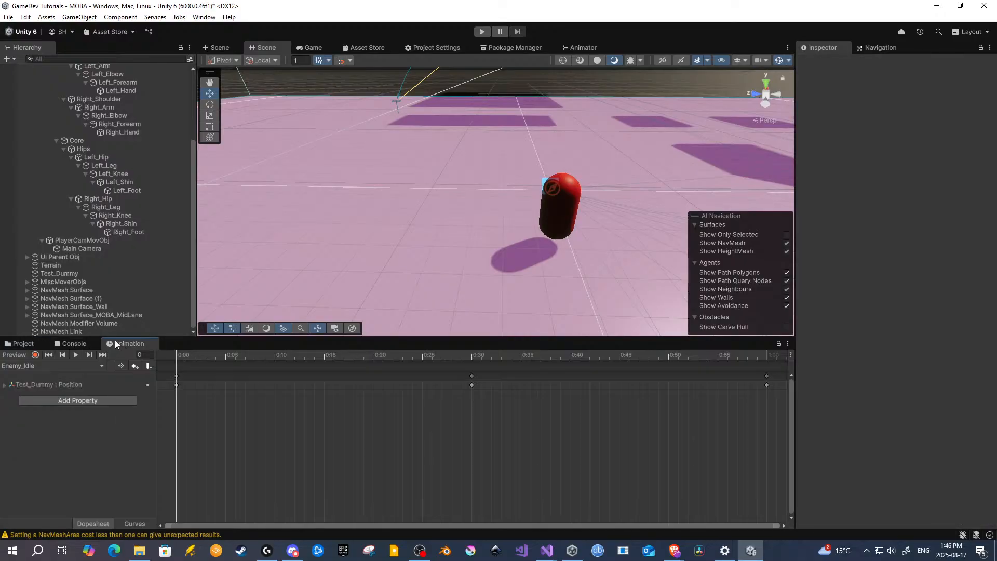
Step: Create an empty child object under Test_Dummy and name it Enemy_ParentObj
{"action": "left_click", "coordinate": [75, 273]}
{"action": "right_click", "coordinate": [76, 273]}
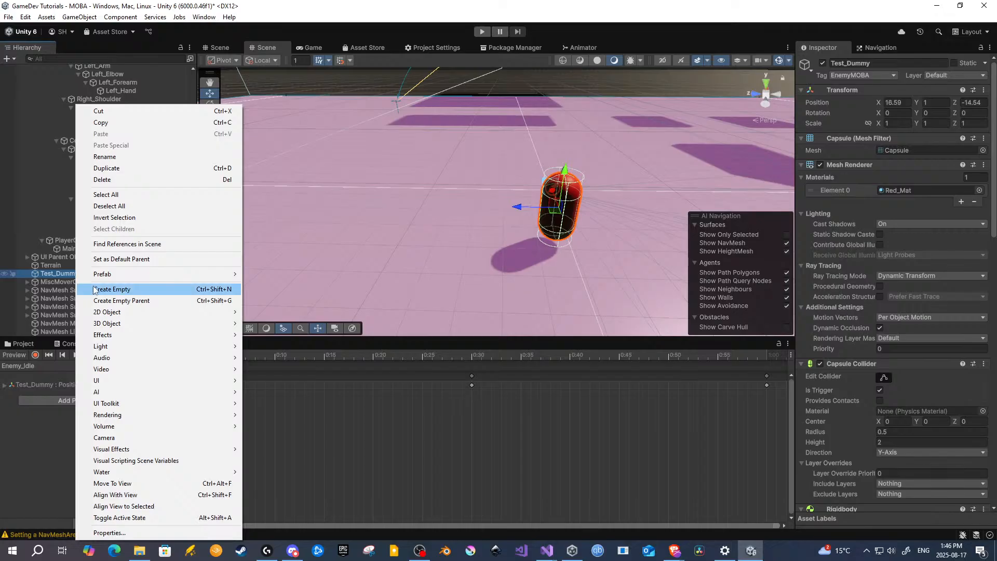
{"action": "left_click", "coordinate": [114, 289]}
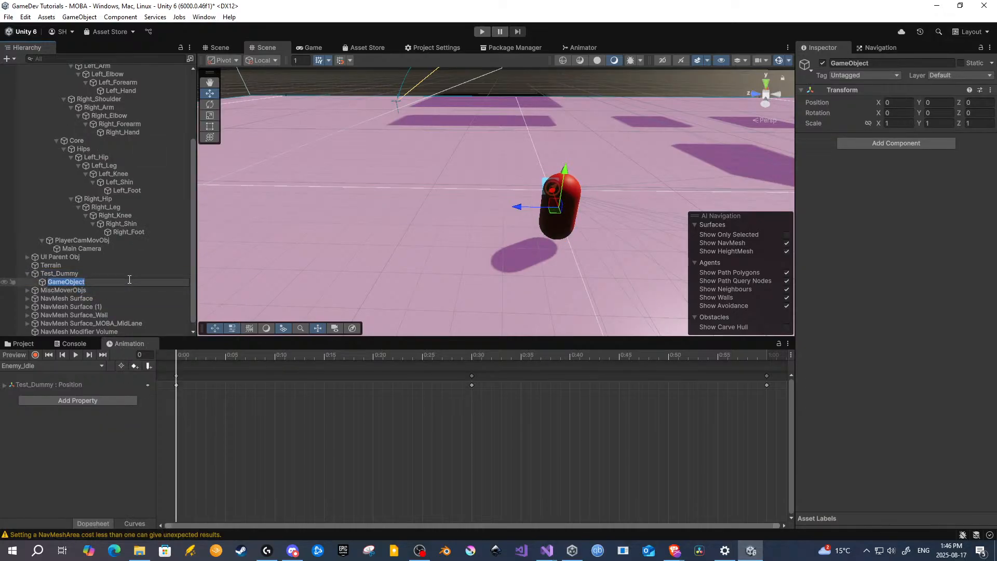
{"action": "type", "text": "Enemty"}
{"action": "type", "text": "y_"}
{"action": "type", "text": "ParentObj"}
{"action": "key", "text": "Return"}
Step: Reverse the hierarchy so that Enemy_ParentObj stands at root level and Test_Dummy is its child
{"action": "left_click", "coordinate": [98, 276]}
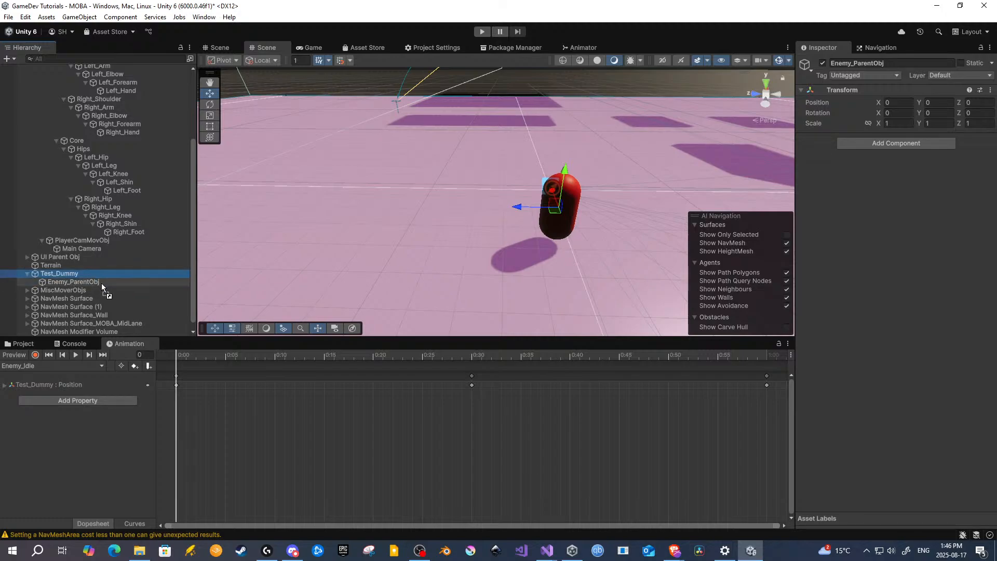
{"action": "left_click_drag", "start_coordinate": [92, 279], "coordinate": [92, 273]}
{"action": "left_click", "coordinate": [92, 272]}
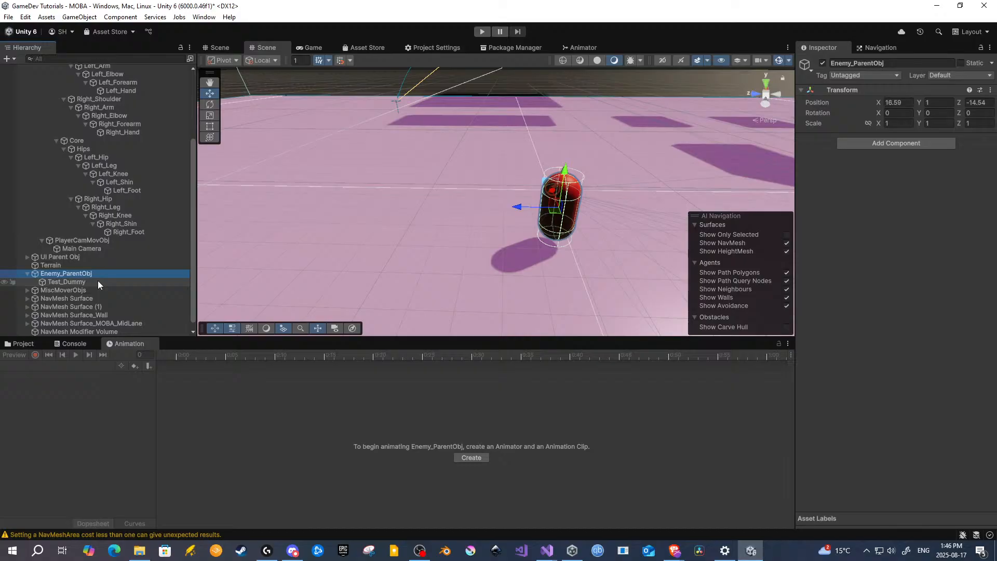
Step: Check which components Test_Dummy carries and add a Capsule Collider to Enemy_ParentObj
{"action": "left_click", "coordinate": [99, 281]}
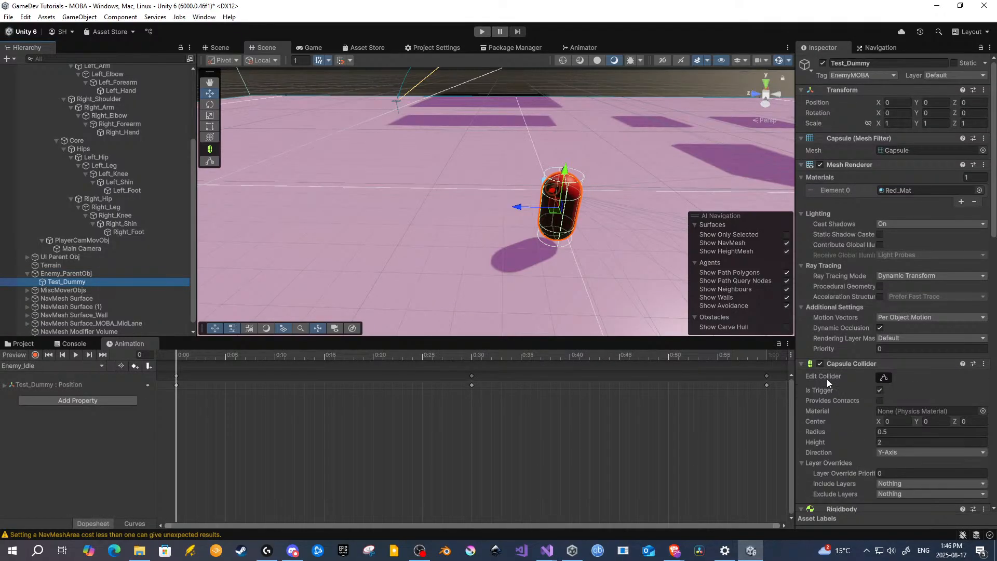
{"action": "scroll", "coordinate": [826, 378], "scroll_direction": "down", "scroll_amount": 8}
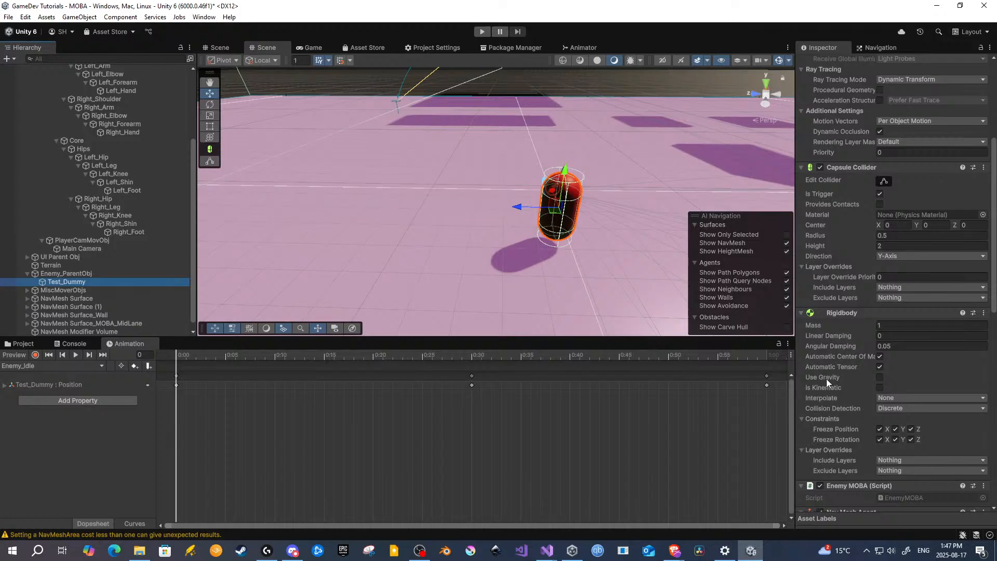
{"action": "scroll", "coordinate": [823, 375], "scroll_direction": "up", "scroll_amount": 6}
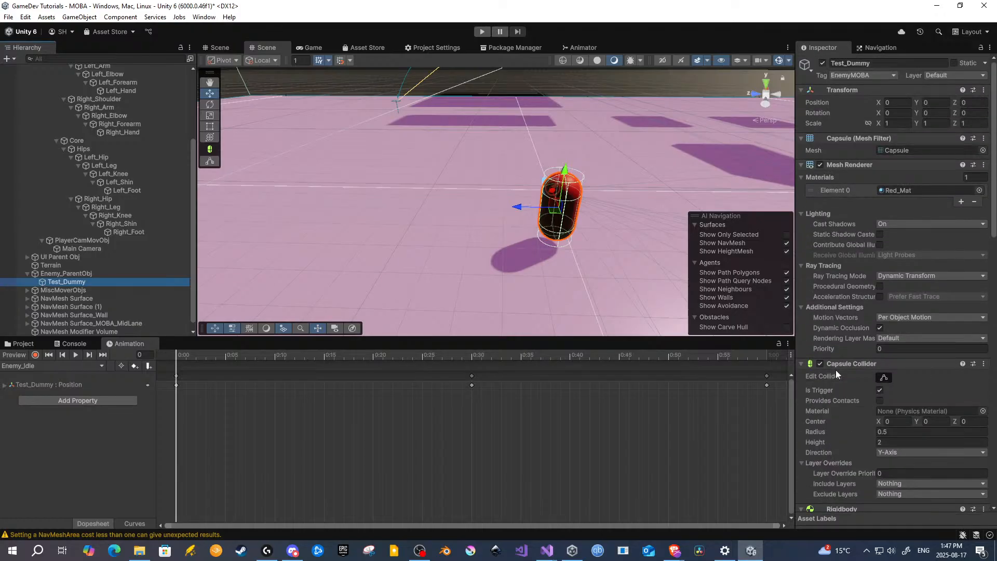
{"action": "mouse_move", "coordinate": [842, 307]}
{"action": "left_mouse_down"}
{"action": "mouse_move", "coordinate": [848, 346]}
{"action": "mouse_move", "coordinate": [852, 310]}
{"action": "left_mouse_up"}
{"action": "left_click", "coordinate": [105, 274]}
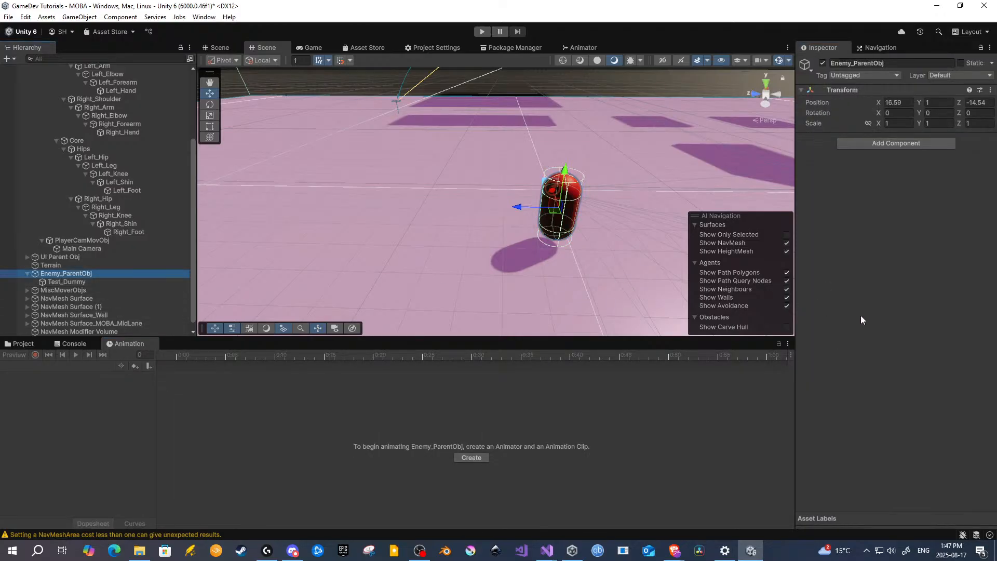
{"action": "left_click", "coordinate": [895, 143]}
{"action": "type", "text": "capsule"}
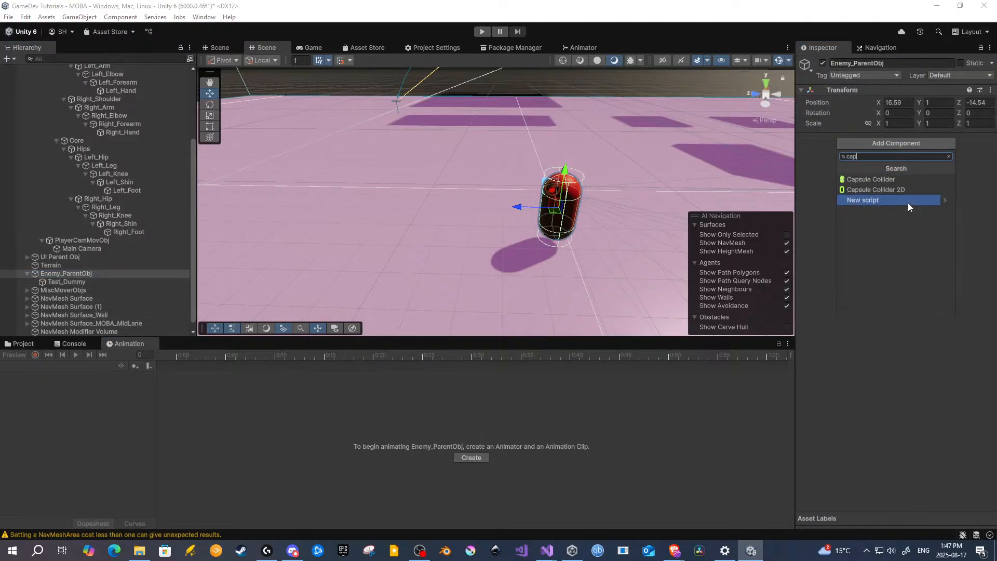
{"action": "key", "text": "Up"}
{"action": "key", "text": "Up"}
{"action": "key", "text": "Return"}
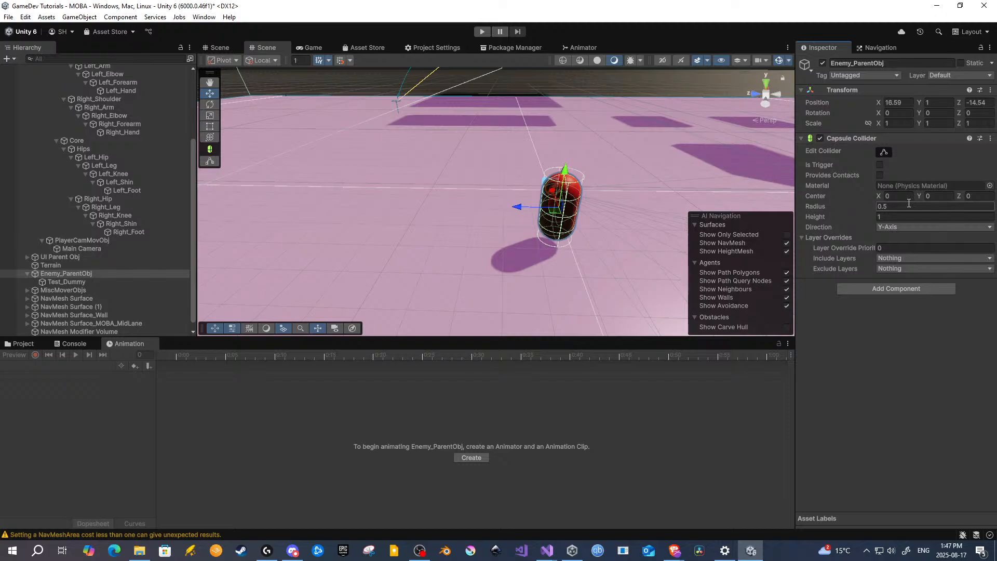
Step: Add a Rigidbody component to Enemy_ParentObj
{"action": "left_click", "coordinate": [884, 287]}
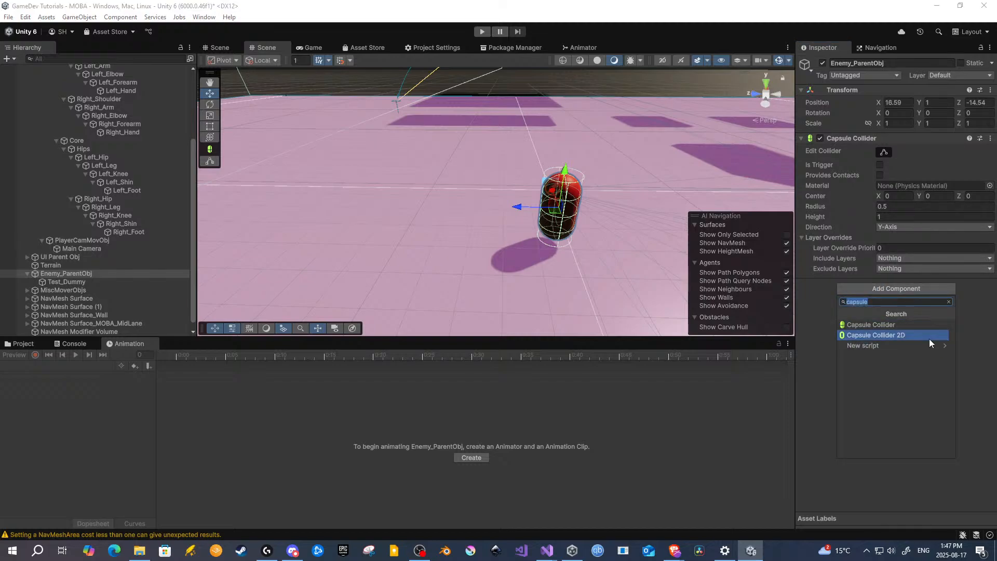
{"action": "type", "text": "rigid"}
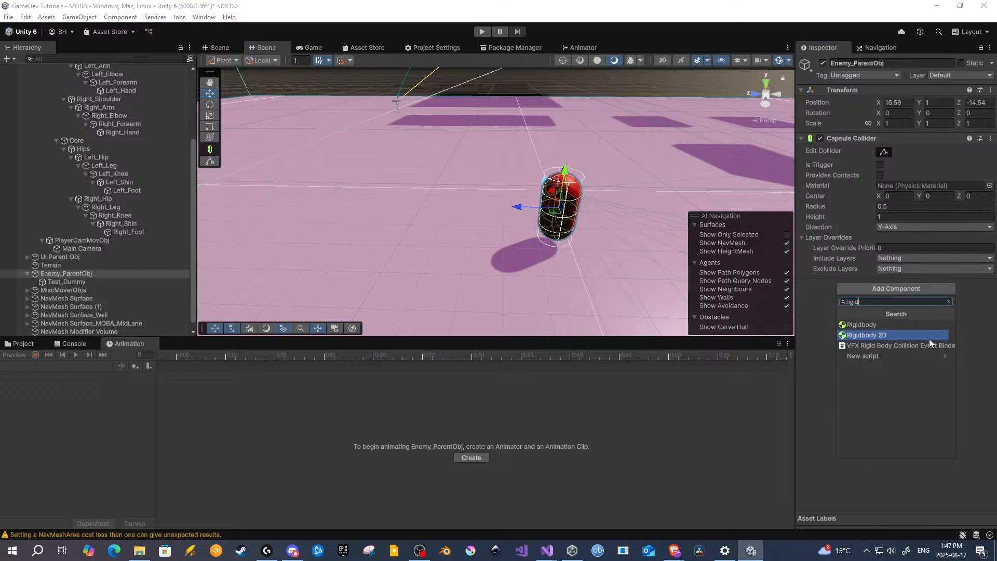
{"action": "key", "text": "Up"}
{"action": "key", "text": "Return"}
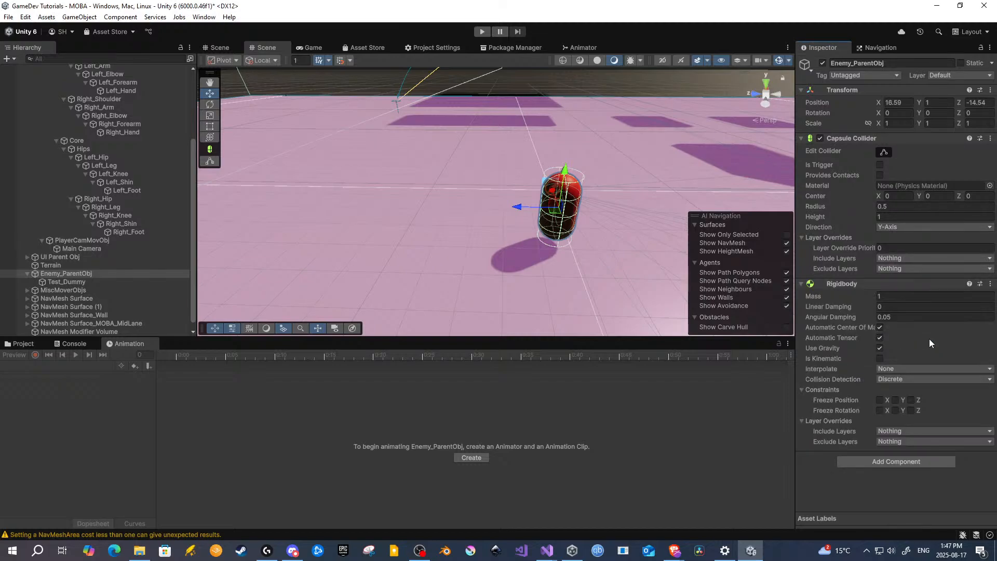
Step: Match Test_Dummy's physics on Enemy_ParentObj: make the collider a trigger, freeze position and rotation on X, Y and Z, and disable gravity
{"action": "left_click", "coordinate": [76, 282]}
{"action": "scroll", "coordinate": [873, 279], "scroll_direction": "down", "scroll_amount": 3}
{"action": "scroll", "coordinate": [852, 288], "scroll_direction": "down", "scroll_amount": 5}
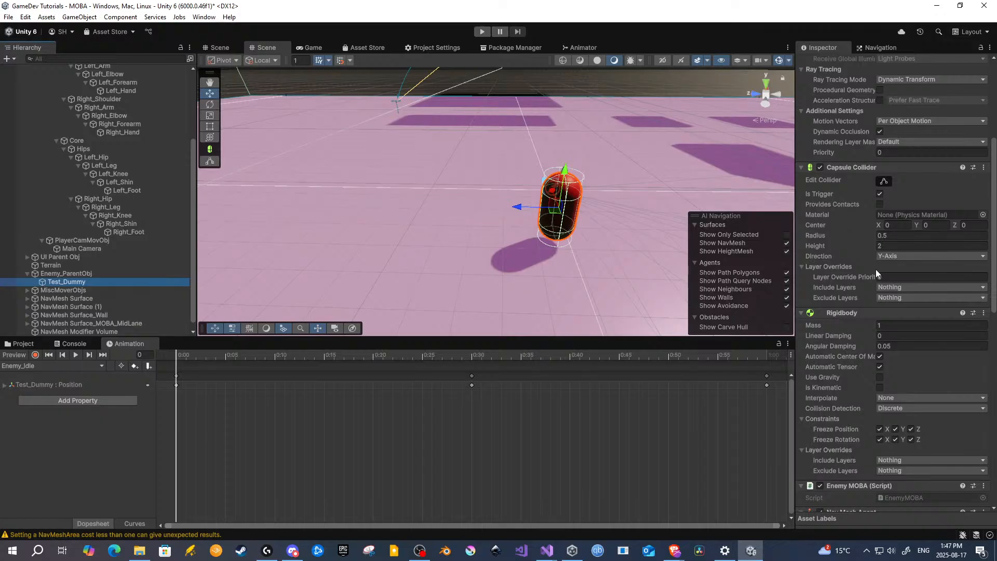
{"action": "left_click", "coordinate": [62, 273]}
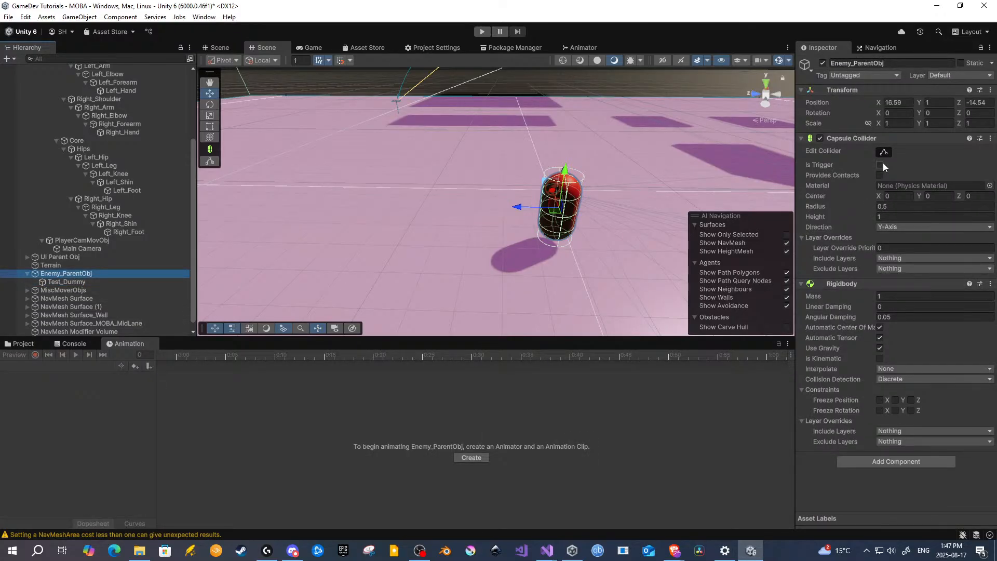
{"action": "left_click", "coordinate": [879, 165]}
{"action": "left_click", "coordinate": [879, 409]}
{"action": "left_click", "coordinate": [879, 399]}
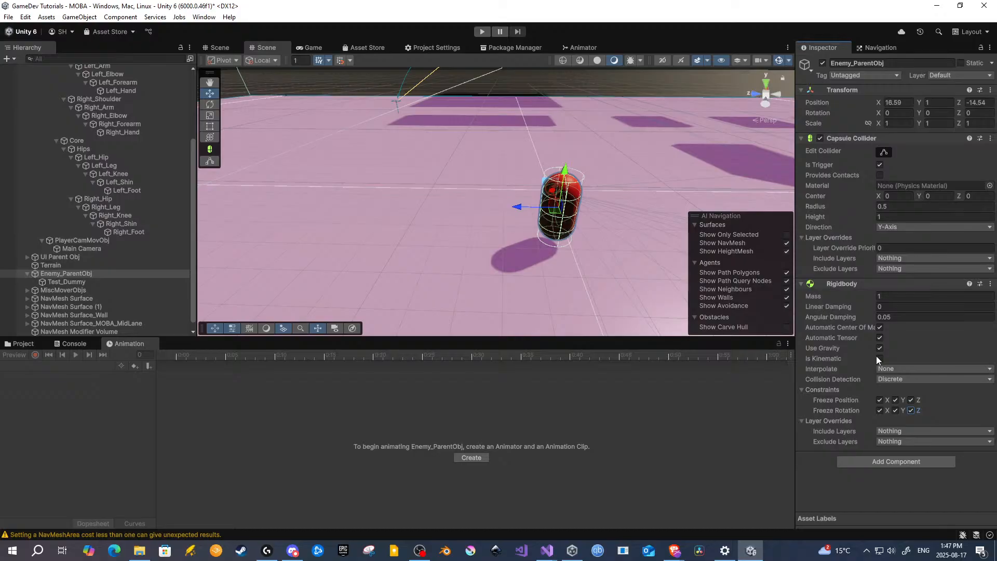
Step: Add a Nav Mesh Agent to Enemy_ParentObj and set its agent type to Basic_Enemy
{"action": "left_click", "coordinate": [146, 281]}
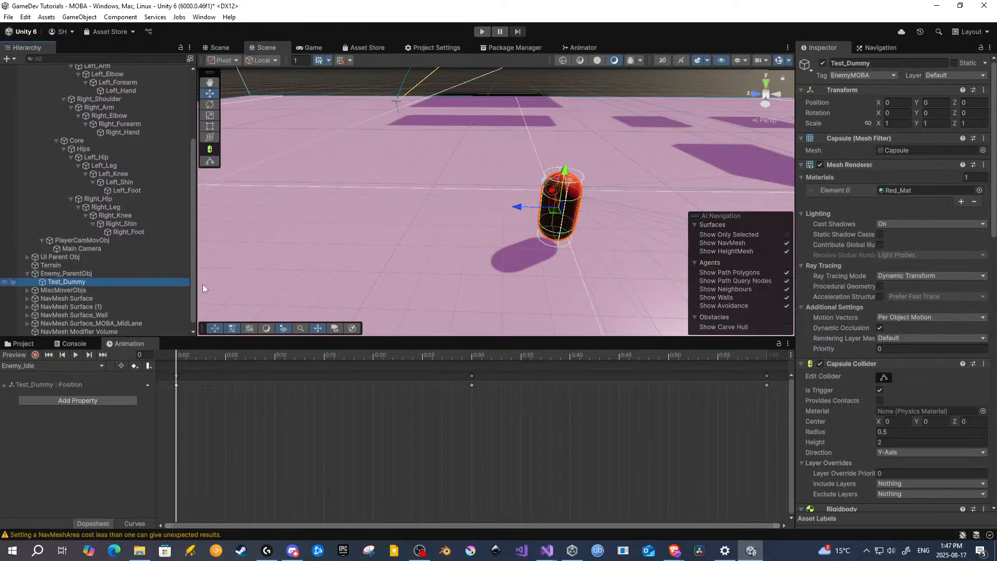
{"action": "scroll", "coordinate": [850, 310], "scroll_direction": "down", "scroll_amount": 5}
{"action": "scroll", "coordinate": [833, 313], "scroll_direction": "down", "scroll_amount": 6}
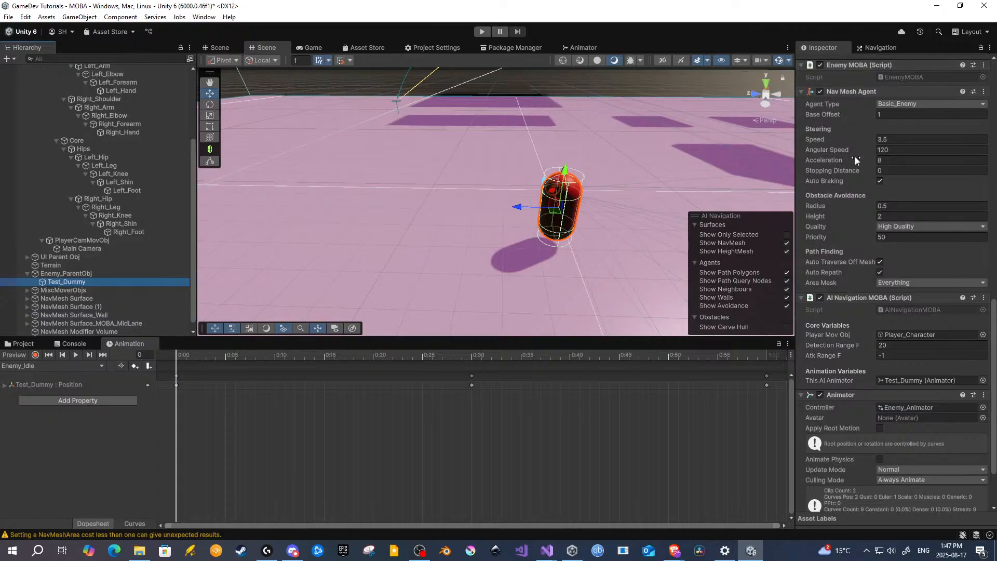
{"action": "scroll", "coordinate": [855, 201], "scroll_direction": "up", "scroll_amount": 1}
{"action": "left_click_drag", "start_coordinate": [856, 120], "coordinate": [67, 273]}
{"action": "left_click", "coordinate": [68, 272]}
{"action": "left_click", "coordinate": [884, 459]}
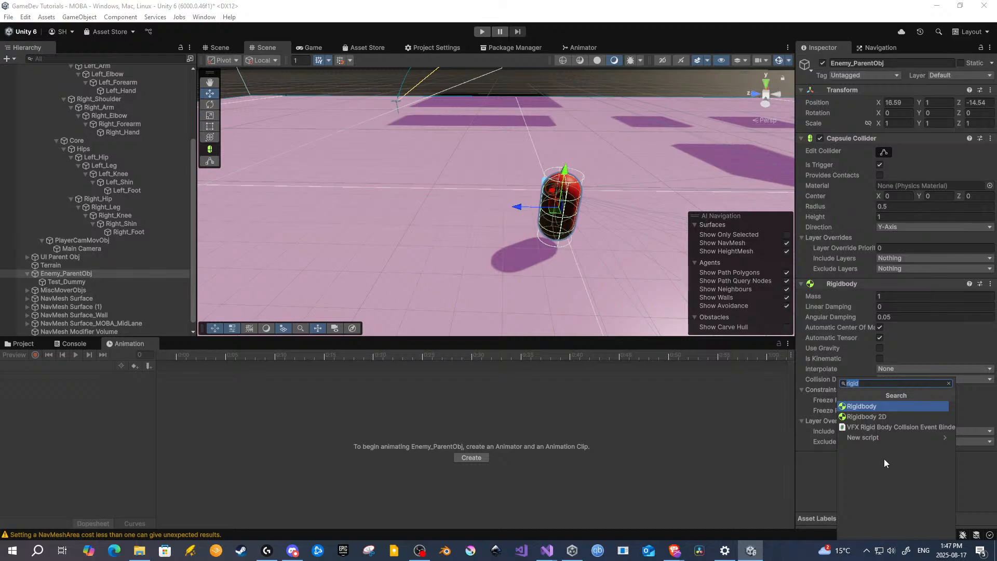
{"action": "type", "text": "nav"}
{"action": "left_click", "coordinate": [882, 408]}
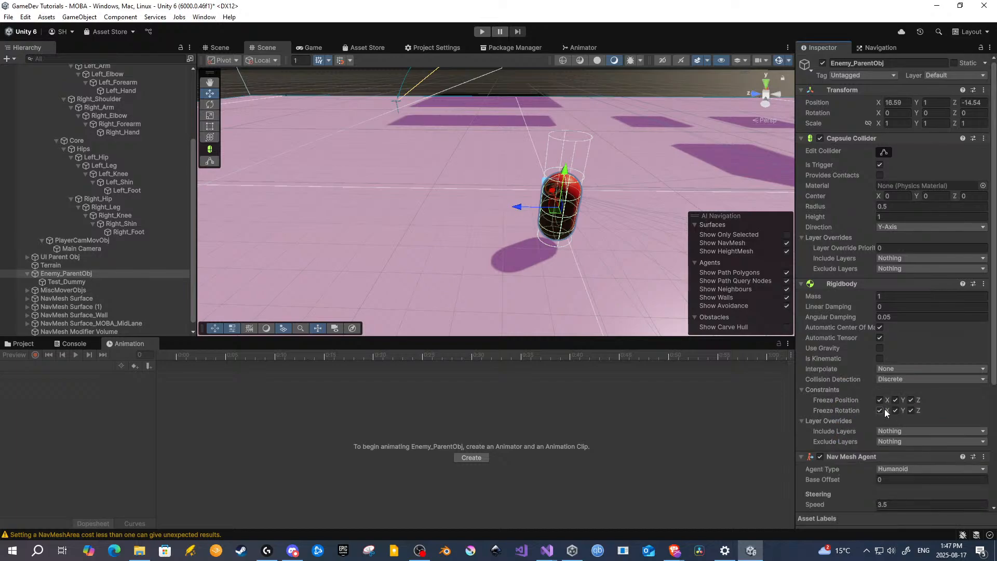
{"action": "scroll", "coordinate": [884, 409], "scroll_direction": "down", "scroll_amount": 5}
{"action": "left_click", "coordinate": [914, 300]}
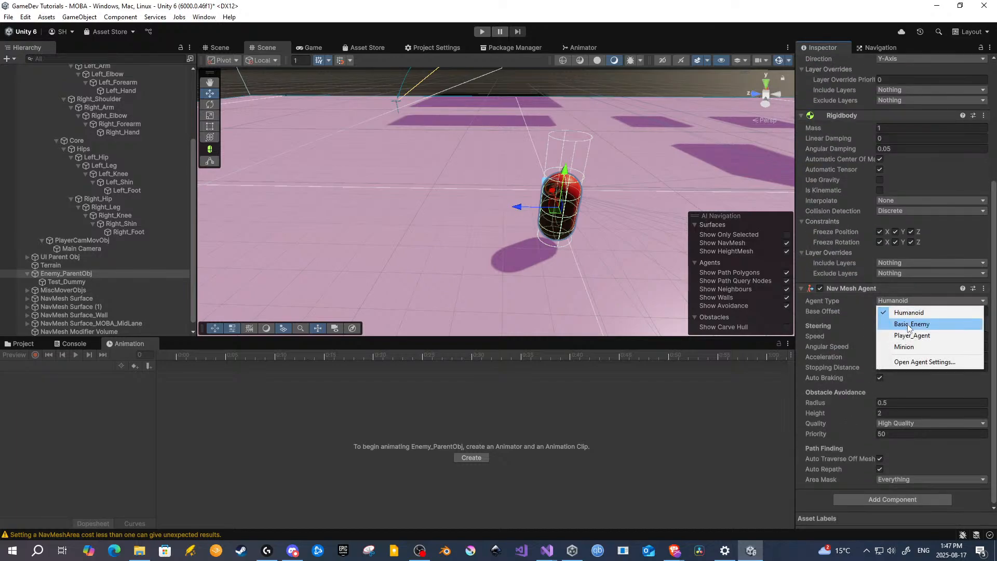
{"action": "left_click", "coordinate": [908, 324]}
Step: Move the AI Navigation MOBA script component from Test_Dummy to Enemy_ParentObj
{"action": "left_click", "coordinate": [100, 281]}
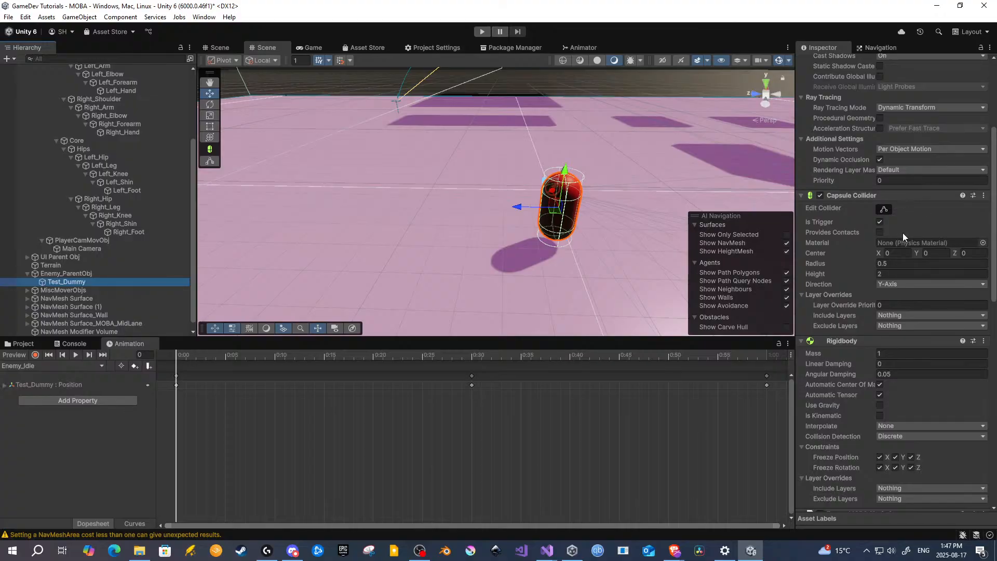
{"action": "scroll", "coordinate": [886, 394], "scroll_direction": "down", "scroll_amount": 8}
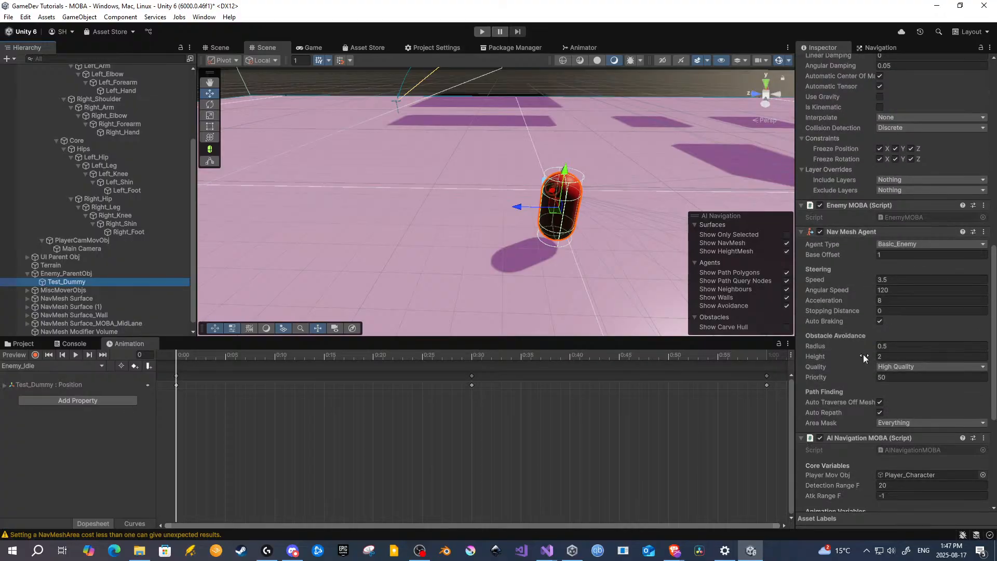
{"action": "scroll", "coordinate": [862, 354], "scroll_direction": "down", "scroll_amount": 5}
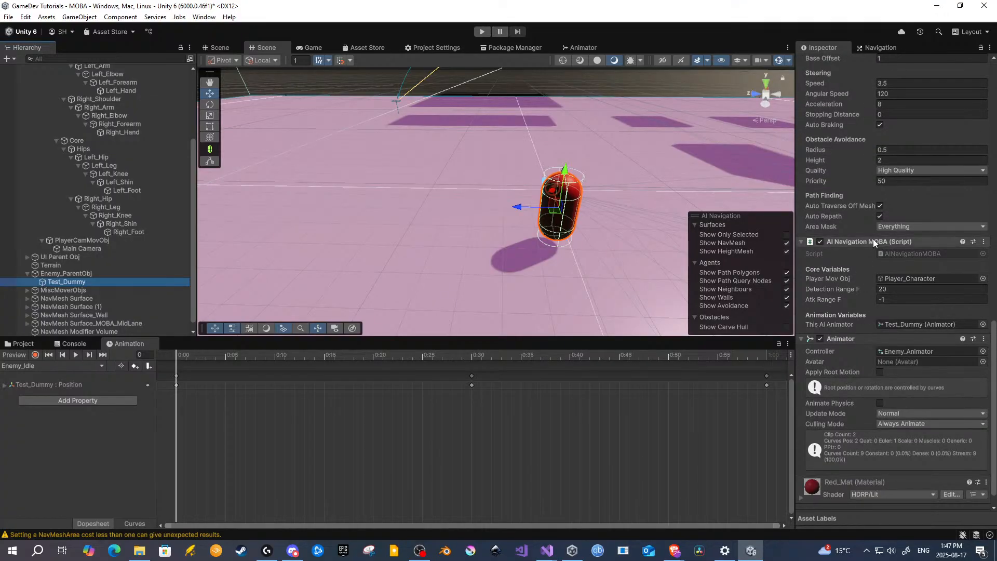
{"action": "scroll", "coordinate": [157, 322], "scroll_direction": "down", "scroll_amount": 1}
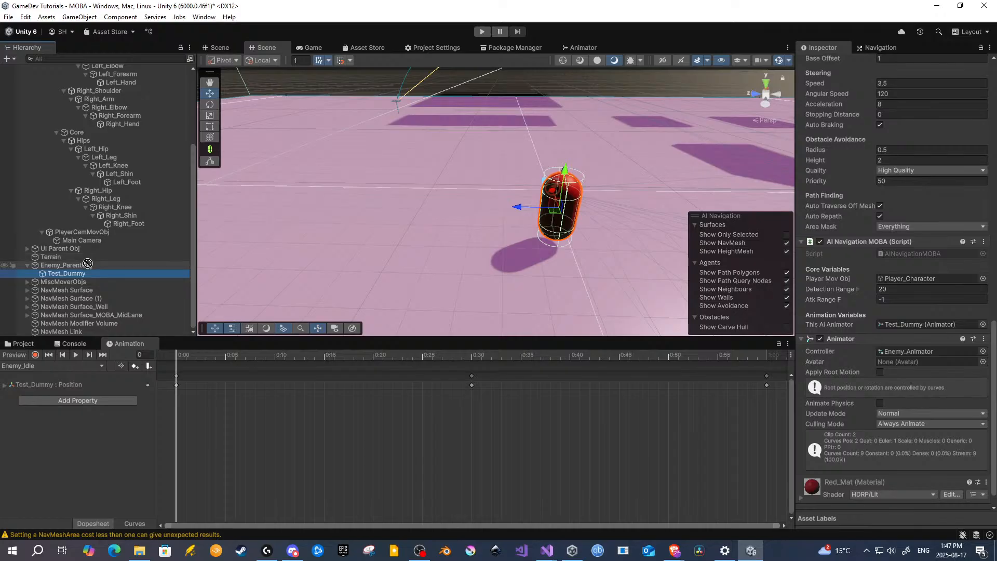
{"action": "left_click_drag", "start_coordinate": [87, 266], "coordinate": [91, 270]}
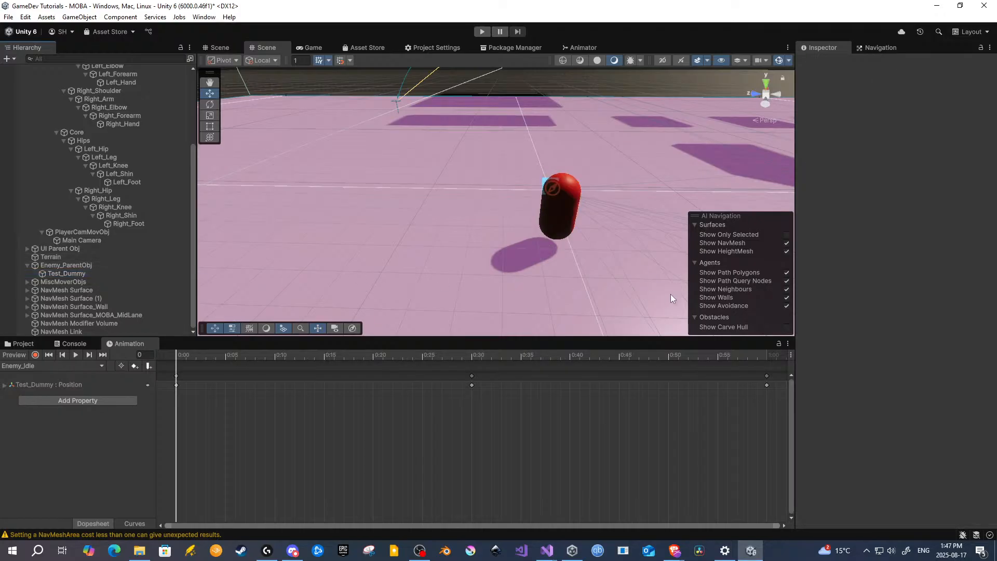
Step: Remove the Nav Mesh Agent component from Test_Dummy
{"action": "left_click", "coordinate": [99, 272]}
{"action": "scroll", "coordinate": [817, 330], "scroll_direction": "down", "scroll_amount": 10}
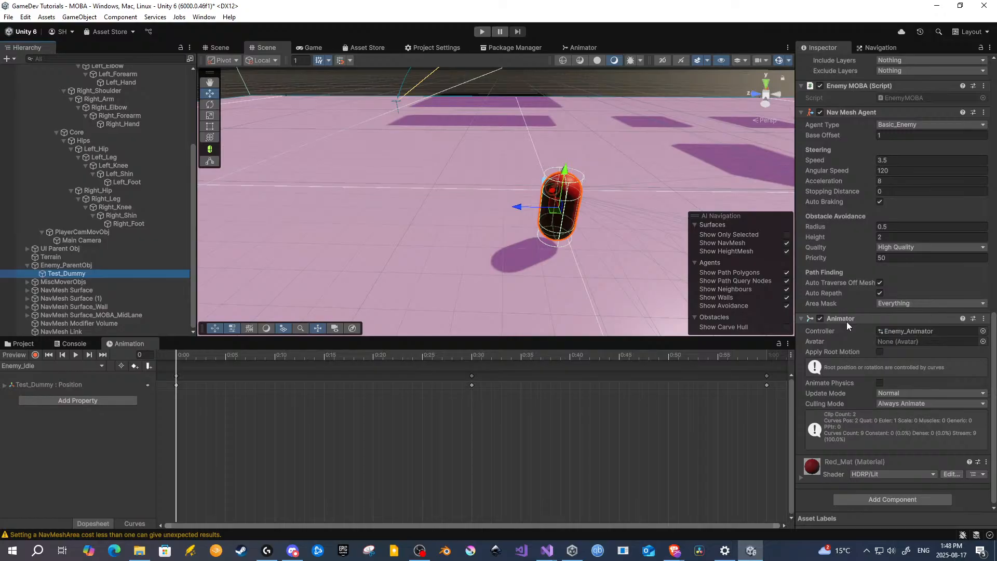
{"action": "left_click", "coordinate": [982, 116]}
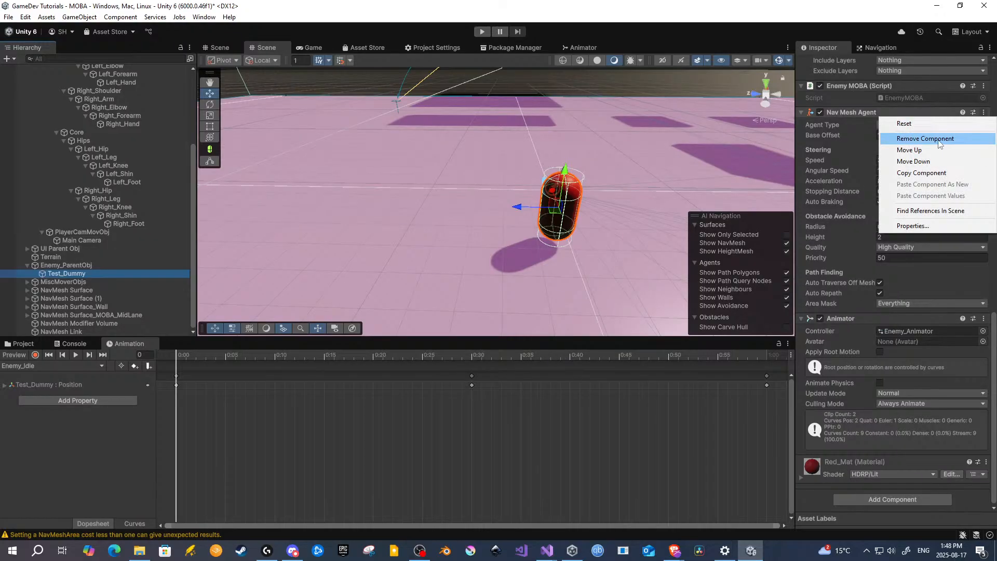
{"action": "left_click", "coordinate": [893, 112]}
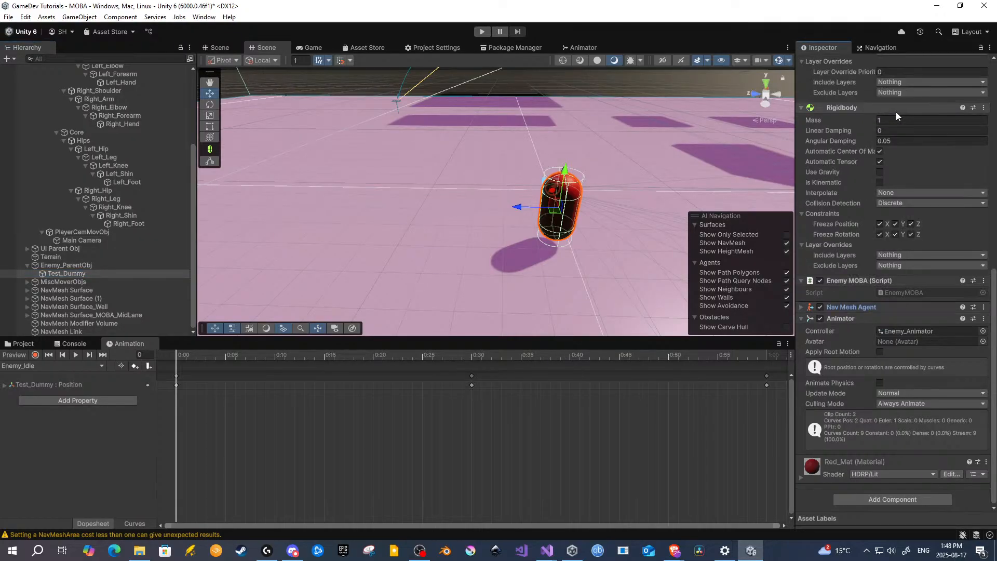
{"action": "left_click", "coordinate": [873, 307]}
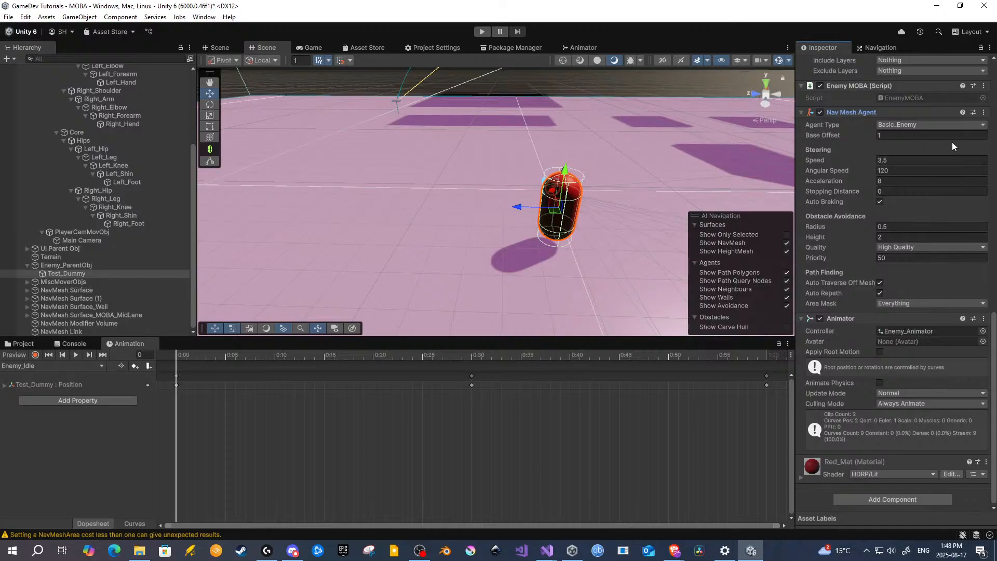
{"action": "left_click", "coordinate": [984, 113]}
{"action": "left_click", "coordinate": [903, 135]}
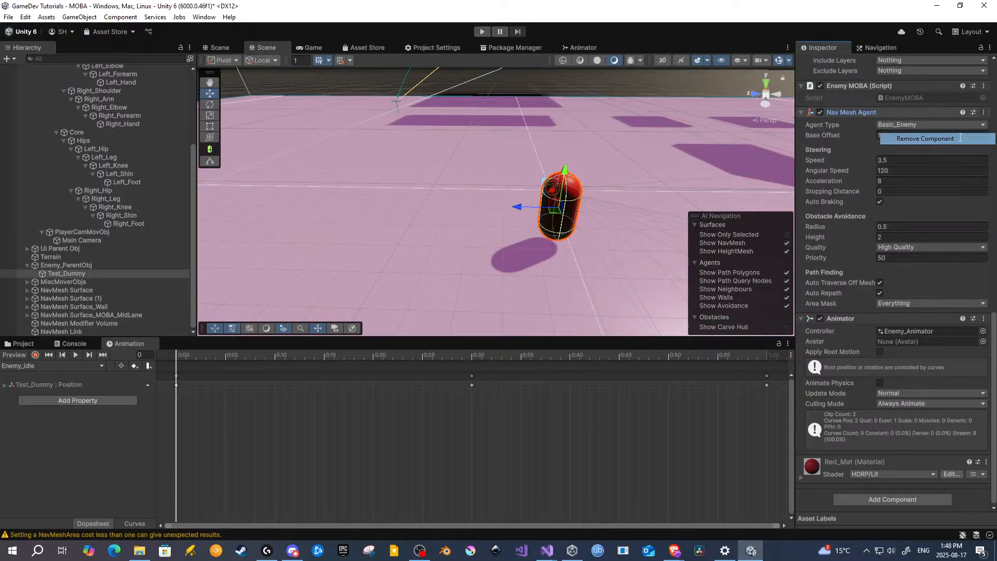
Step: Remove the Rigidbody and Capsule Collider components from Test_Dummy
{"action": "left_click", "coordinate": [984, 231]}
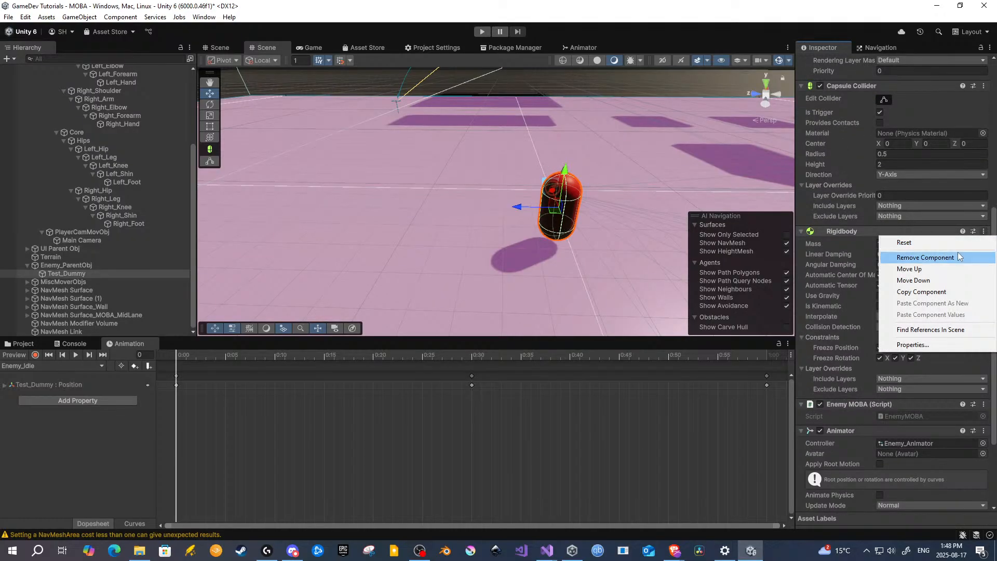
{"action": "left_click", "coordinate": [958, 256]}
{"action": "left_click", "coordinate": [984, 230]}
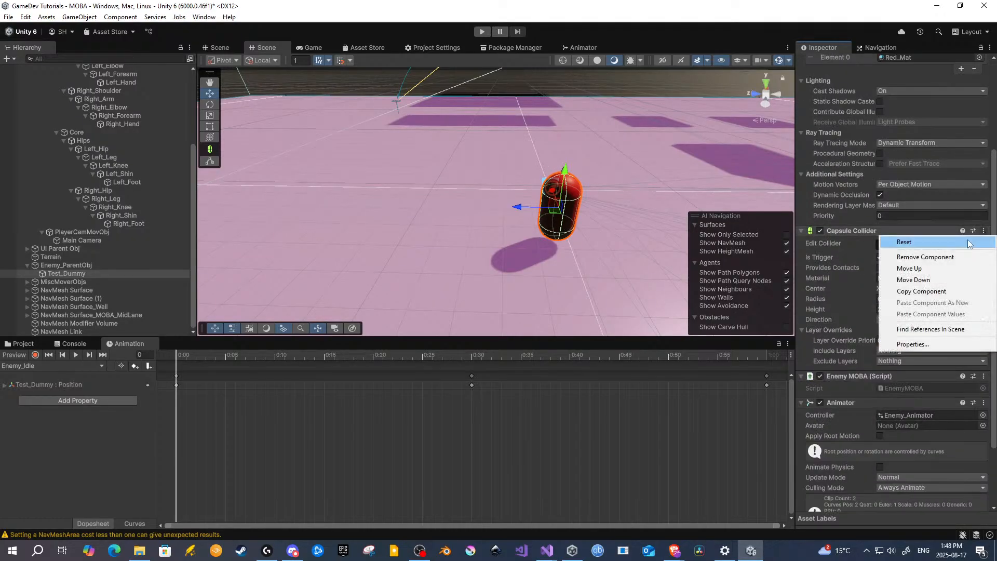
{"action": "left_click", "coordinate": [925, 256]}
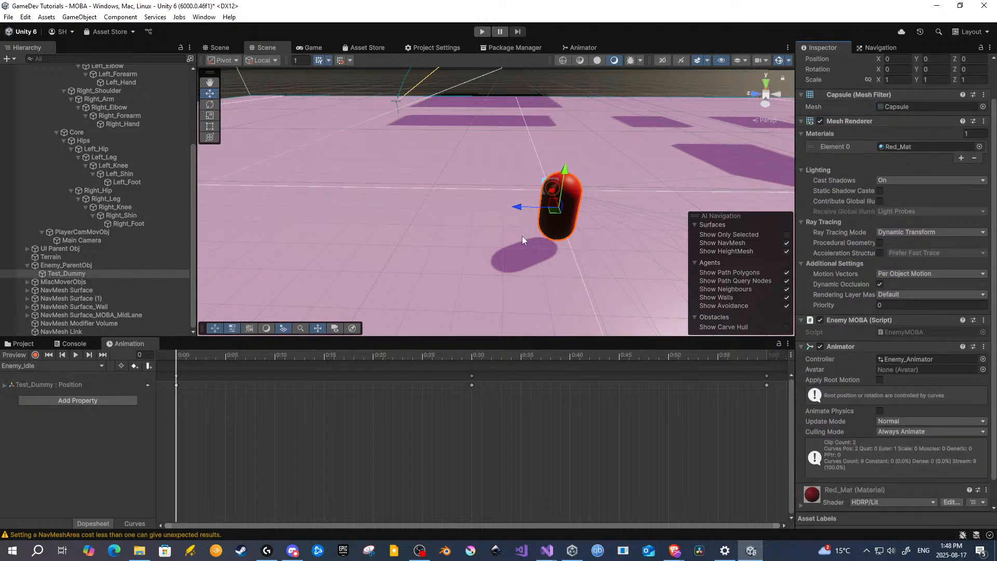
{"action": "scroll", "coordinate": [807, 257], "scroll_direction": "down", "scroll_amount": 1}
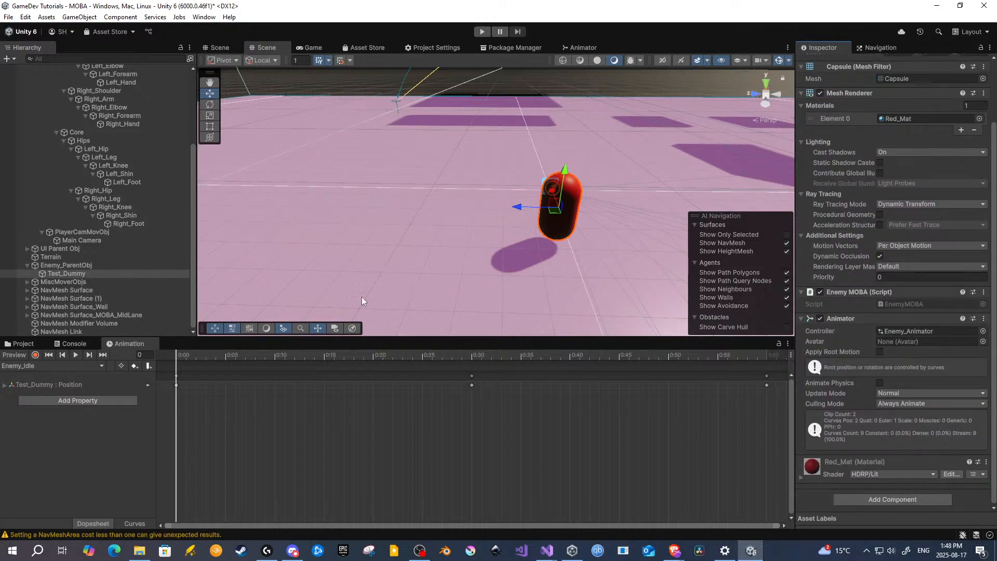
Step: Set Atk Range F to 2.5 in Enemy_ParentObj's AI Navigation MOBA script, and save the scene and project
{"action": "left_click", "coordinate": [67, 265]}
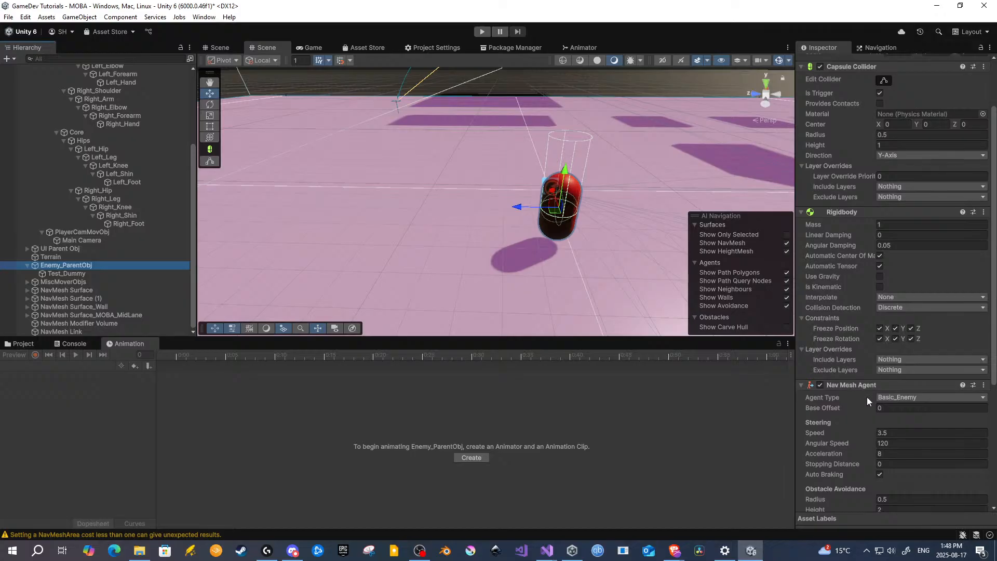
{"action": "scroll", "coordinate": [860, 391], "scroll_direction": "down", "scroll_amount": 5}
{"action": "scroll", "coordinate": [853, 383], "scroll_direction": "down", "scroll_amount": 2}
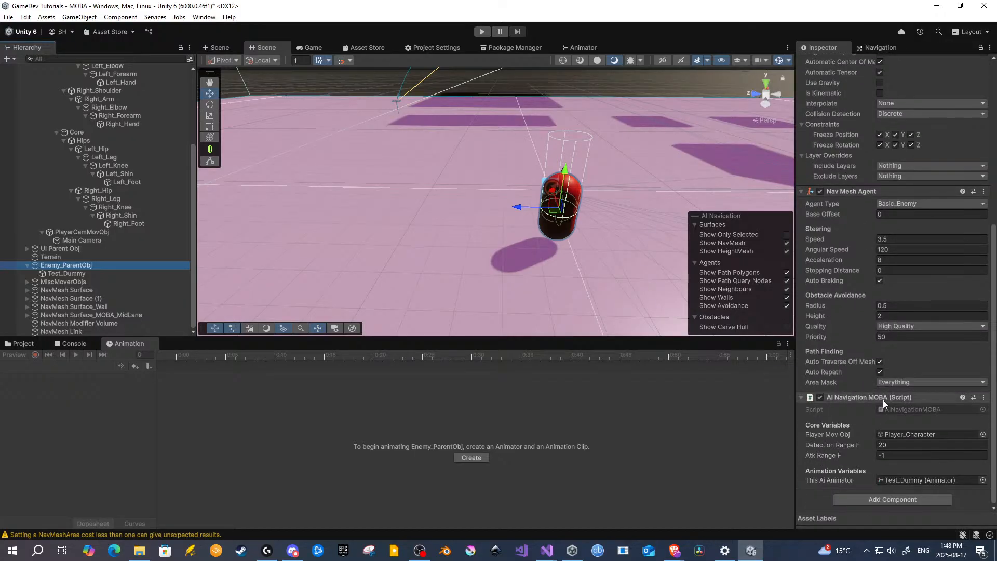
{"action": "left_click", "coordinate": [888, 456]}
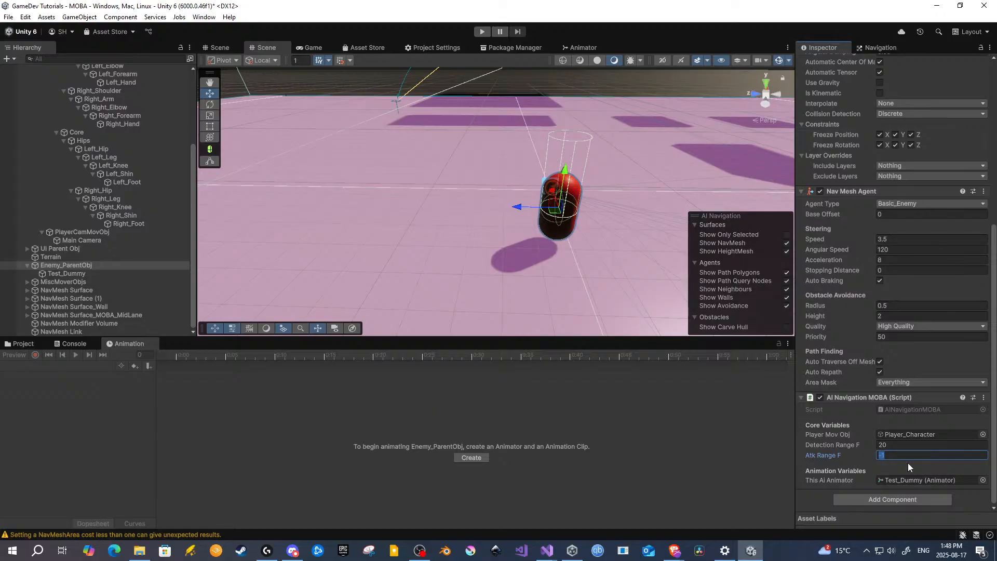
{"action": "type", "text": "5"}
{"action": "left_click", "coordinate": [9, 17]}
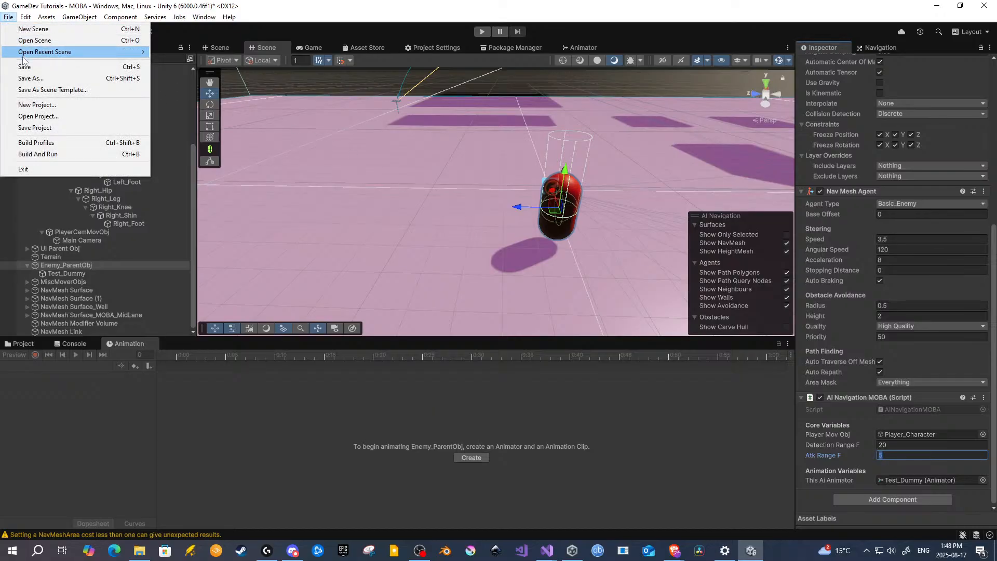
{"action": "left_click", "coordinate": [23, 67]}
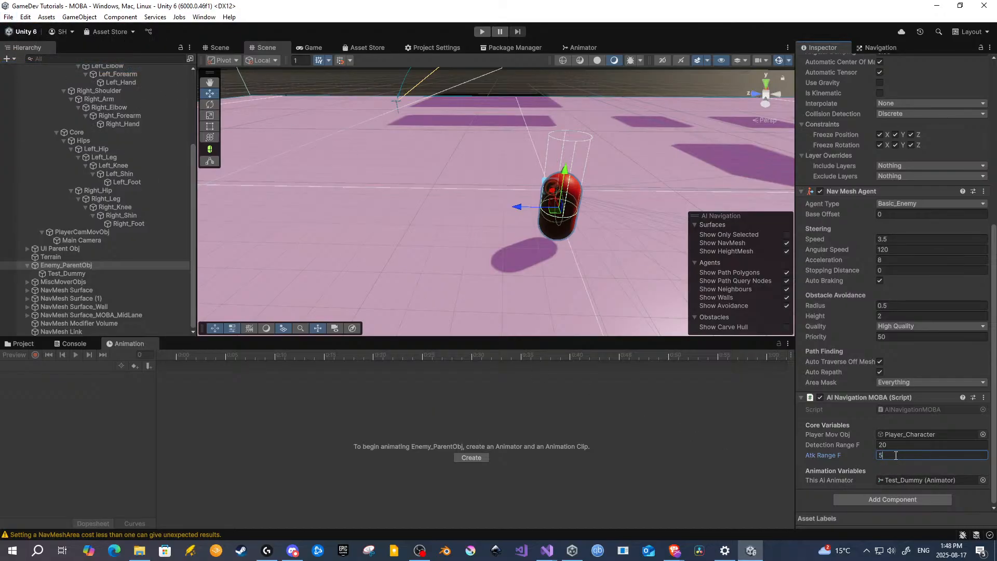
{"action": "type", "text": "2.5"}
{"action": "left_click", "coordinate": [8, 17]}
{"action": "left_click", "coordinate": [24, 66]}
{"action": "left_click", "coordinate": [9, 17]}
{"action": "left_click", "coordinate": [34, 128]}
Step: Play-test the scene by moving the player around the enemy with the console messages shown, and stop the game
{"action": "left_click", "coordinate": [482, 31]}
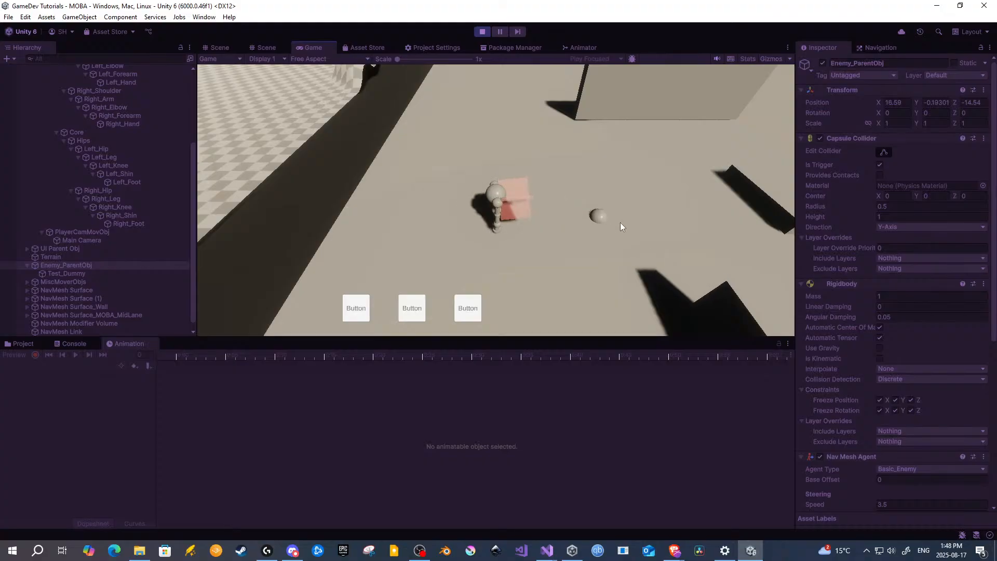
{"action": "right_click", "coordinate": [600, 222]}
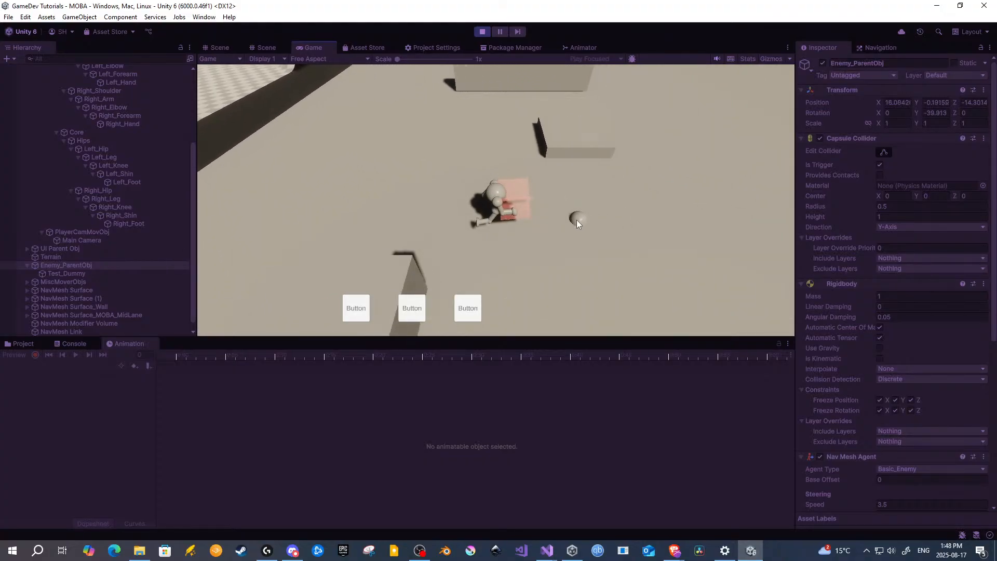
{"action": "left_click", "coordinate": [64, 344]}
{"action": "left_click", "coordinate": [567, 266]}
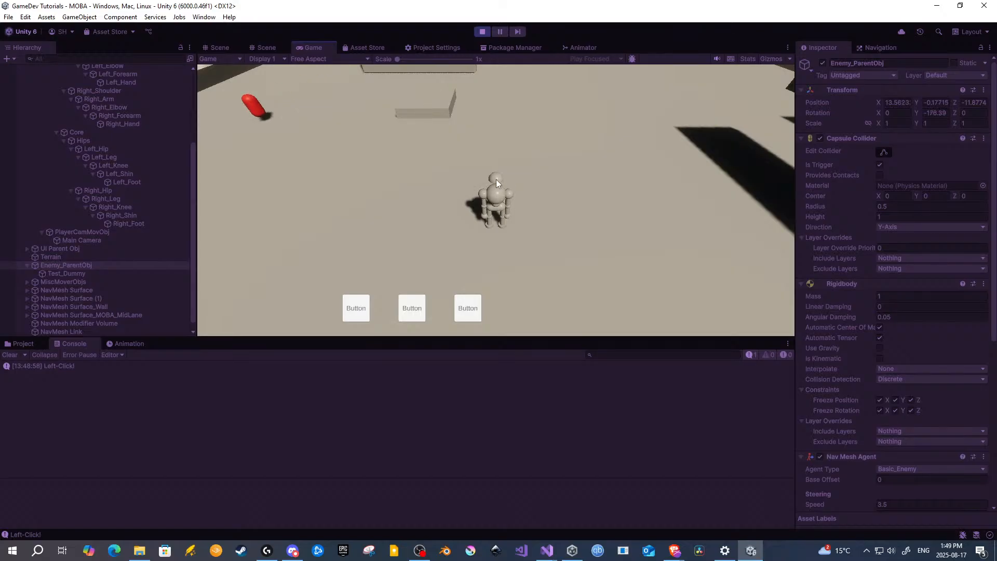
{"action": "left_click", "coordinate": [484, 31]}
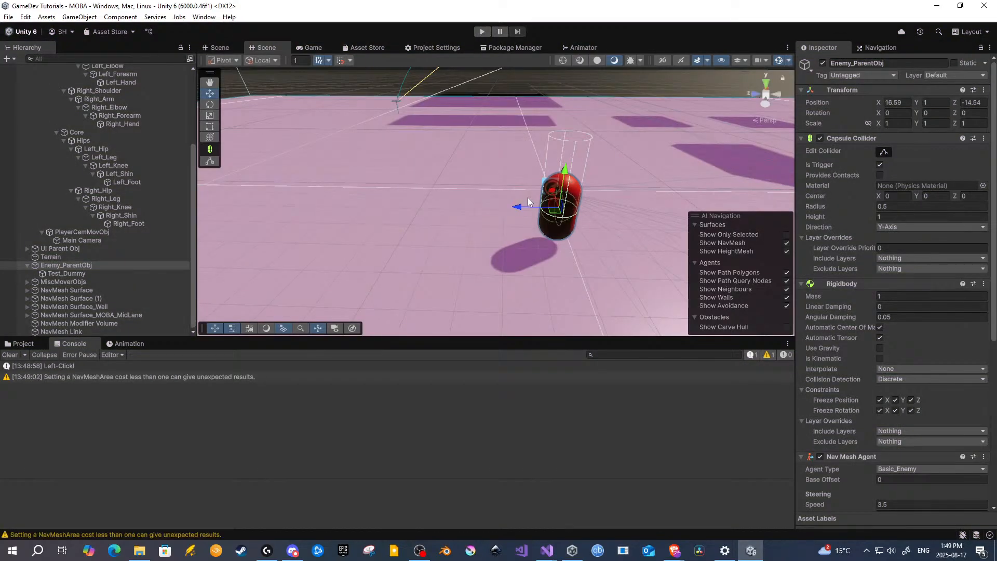
Step: Lower Enemy_ParentObj in the scene so its origin sits near the ground, at about Y -0.09
{"action": "left_click", "coordinate": [106, 274]}
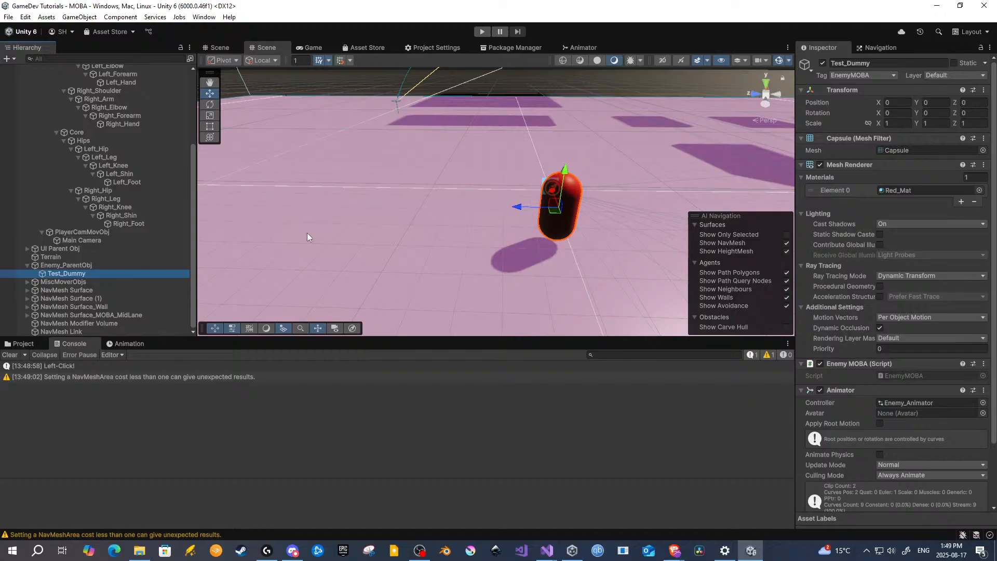
{"action": "left_click", "coordinate": [106, 266]}
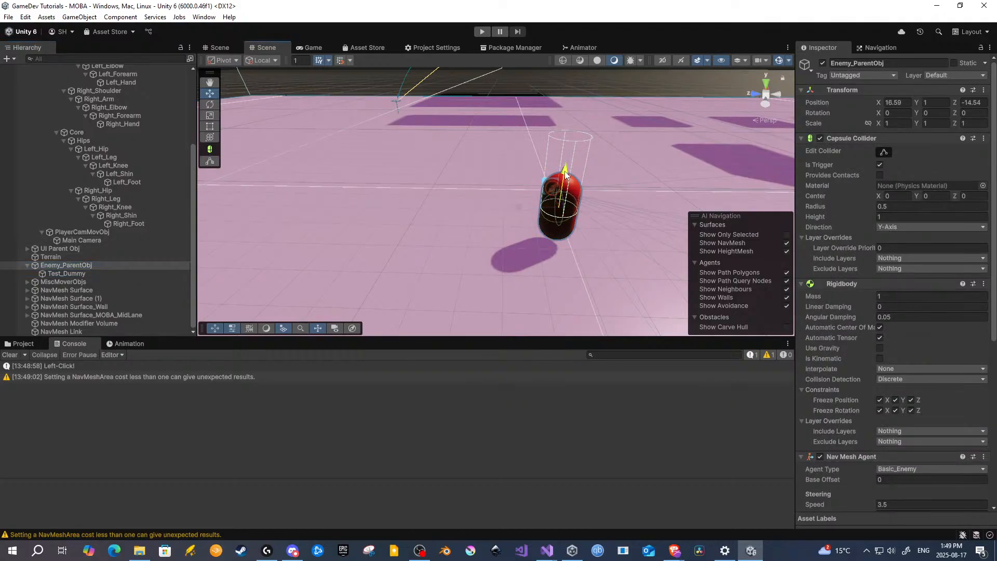
{"action": "left_click_drag", "start_coordinate": [565, 170], "coordinate": [563, 212]}
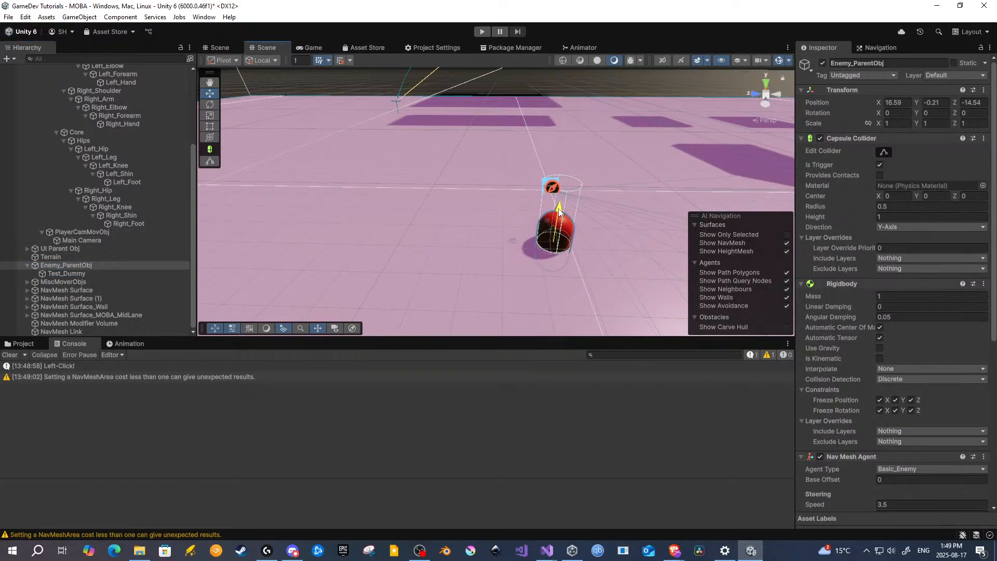
{"action": "right_click_drag", "start_coordinate": [563, 212], "coordinate": [569, 181]}
{"action": "middle_click_drag", "start_coordinate": [569, 182], "coordinate": [555, 162]}
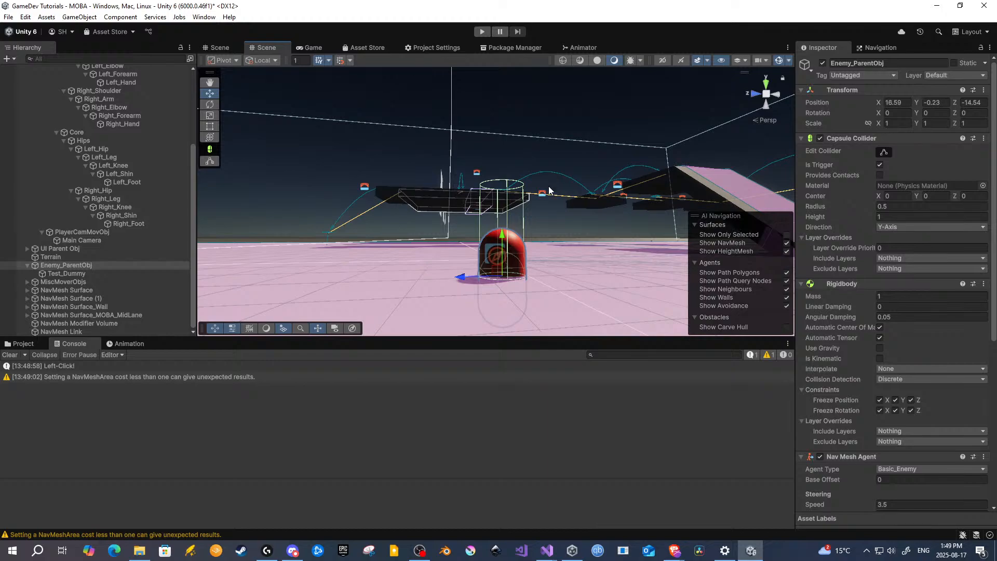
{"action": "scroll", "coordinate": [552, 172], "scroll_direction": "up", "scroll_amount": 1}
{"action": "left_click_drag", "start_coordinate": [504, 251], "coordinate": [504, 243]}
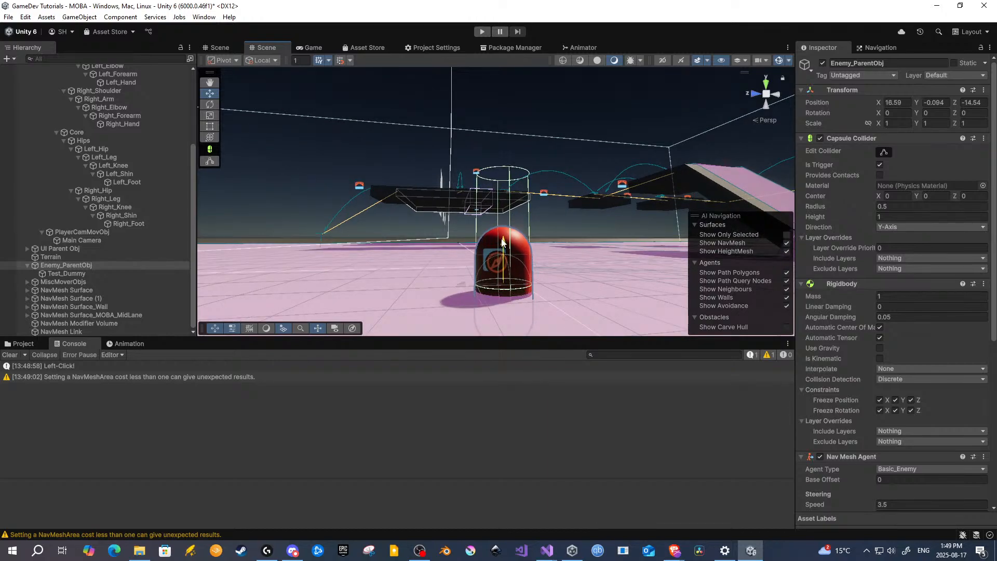
Step: Set the child Test_Dummy's local Y position to 1
{"action": "left_click", "coordinate": [80, 272]}
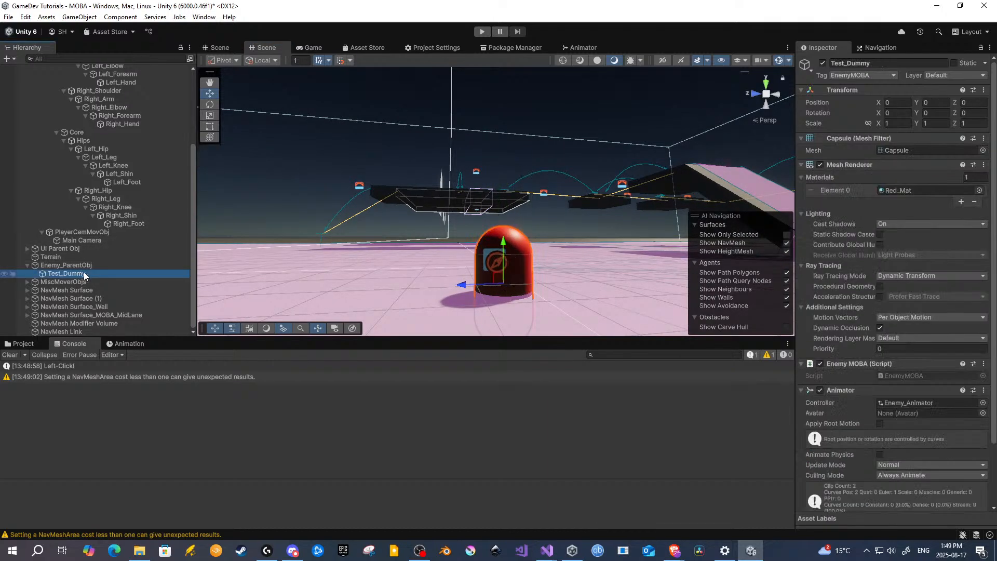
{"action": "left_click", "coordinate": [929, 102]}
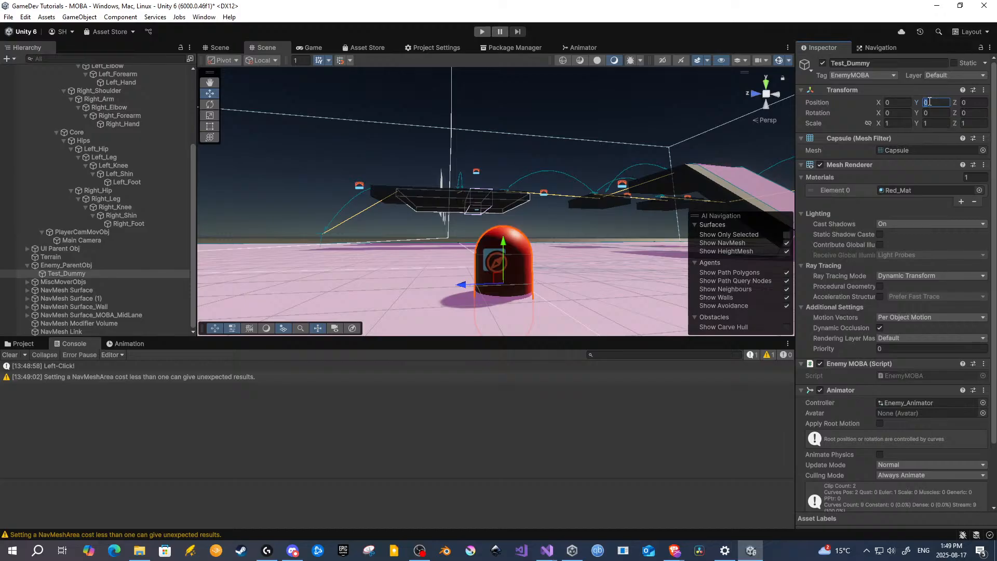
{"action": "type", "text": "0.5"}
{"action": "key", "text": "BackSpace"}
{"action": "key", "text": "BackSpace"}
{"action": "key", "text": "BackSpace"}
{"action": "type", "text": "1"}
Step: Set Enemy_ParentObj's Capsule Collider center Y to 1 and its height to 2 to fit the capsule mesh
{"action": "left_click", "coordinate": [119, 266]}
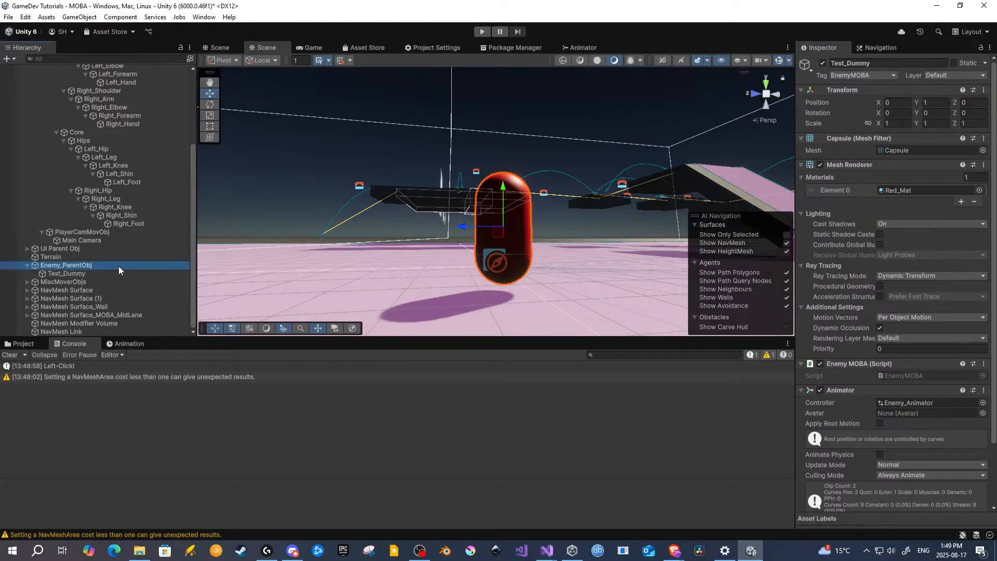
{"action": "mouse_move", "coordinate": [450, 286]}
{"action": "middle_mouse_down"}
{"action": "mouse_move", "coordinate": [451, 272]}
{"action": "mouse_move", "coordinate": [448, 286]}
{"action": "middle_mouse_up"}
{"action": "right_click_drag", "start_coordinate": [428, 222], "coordinate": [441, 229]}
{"action": "middle_click_drag", "start_coordinate": [440, 229], "coordinate": [468, 235]}
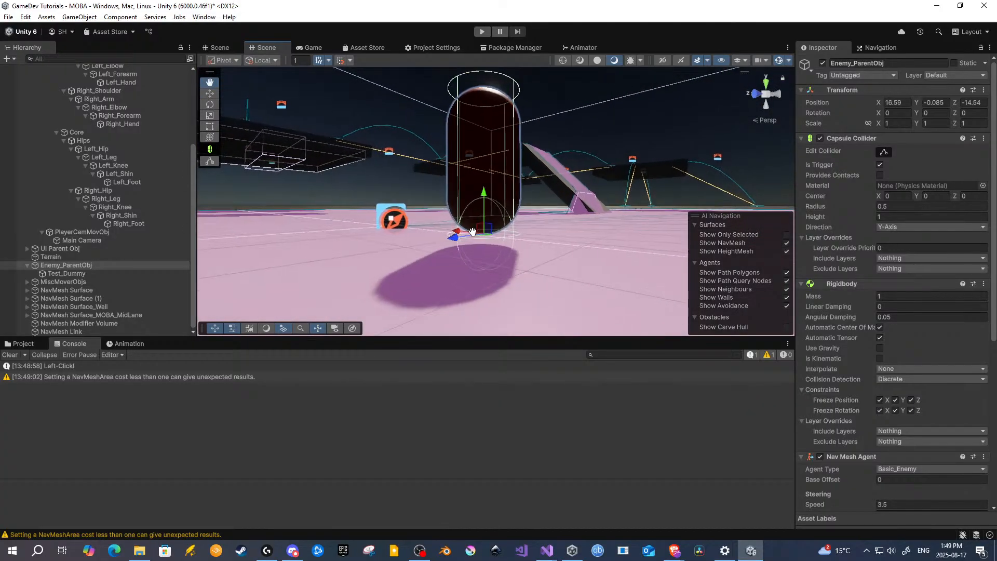
{"action": "right_click_drag", "start_coordinate": [468, 236], "coordinate": [548, 251]}
{"action": "middle_click_drag", "start_coordinate": [442, 241], "coordinate": [590, 255]}
{"action": "right_click_drag", "start_coordinate": [517, 252], "coordinate": [558, 254]}
{"action": "mouse_move", "coordinate": [549, 239]}
{"action": "middle_mouse_down"}
{"action": "mouse_move", "coordinate": [550, 249]}
{"action": "mouse_move", "coordinate": [548, 240]}
{"action": "middle_mouse_up"}
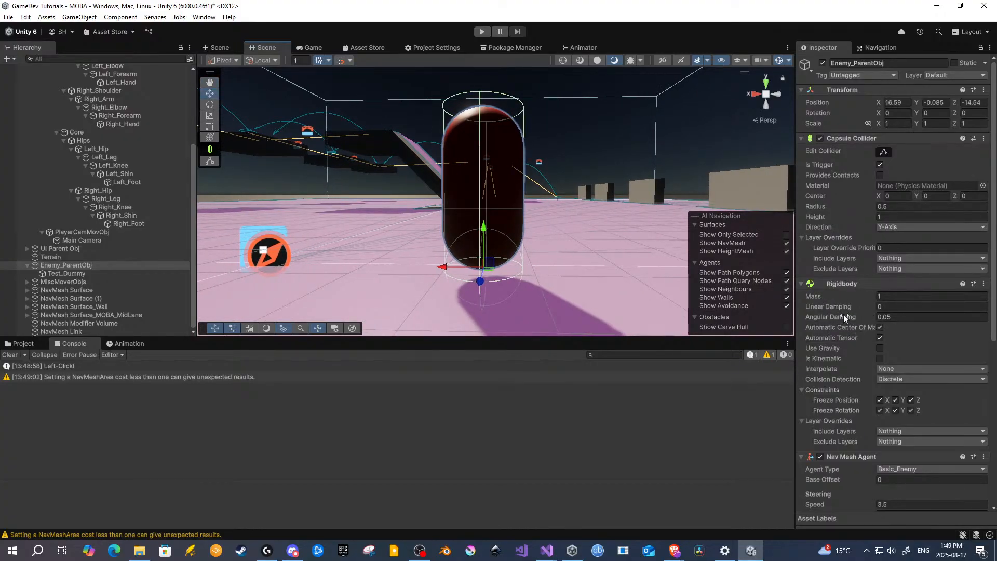
{"action": "left_click", "coordinate": [930, 196]}
{"action": "type", "text": "1"}
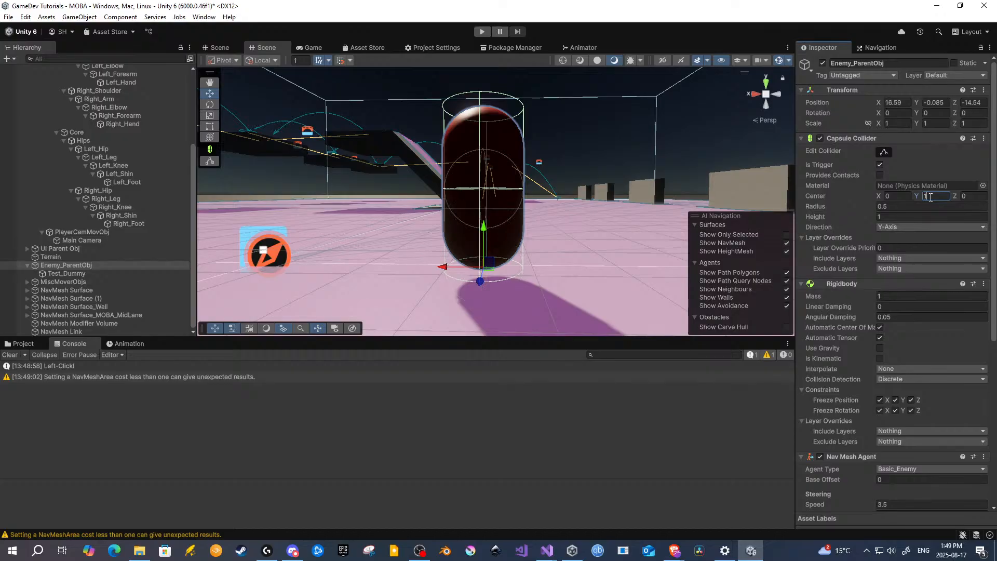
{"action": "left_click", "coordinate": [889, 216]}
{"action": "type", "text": "2"}
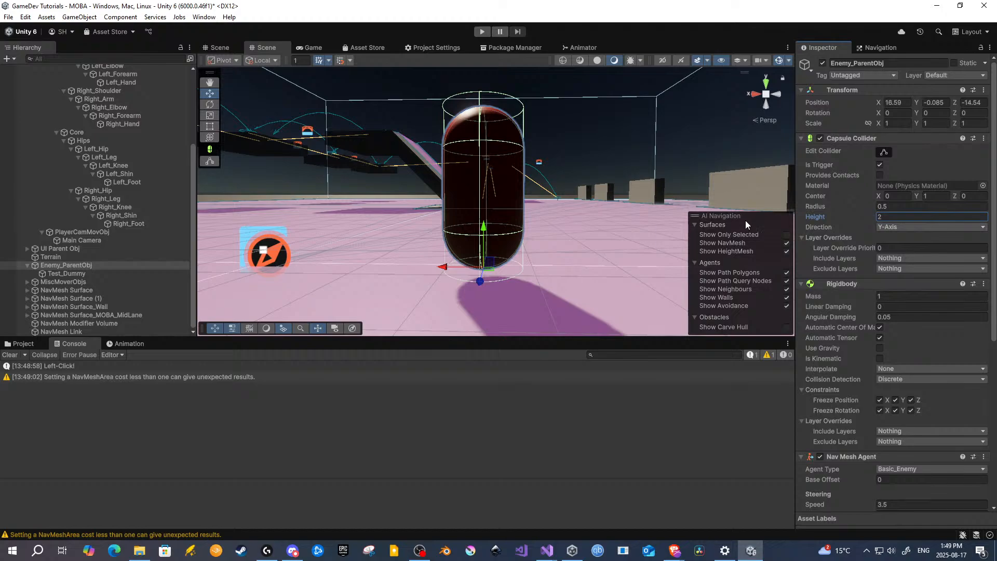
Step: Save the scene and the project with the adjusted enemy collider
{"action": "left_click", "coordinate": [8, 17]}
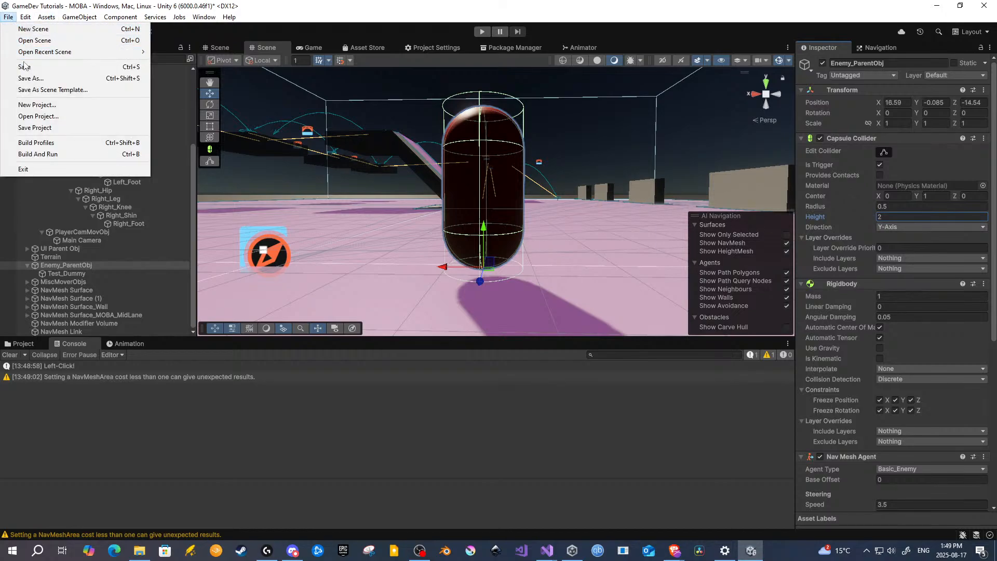
{"action": "left_click", "coordinate": [9, 17]}
{"action": "left_click", "coordinate": [9, 18]}
{"action": "left_click", "coordinate": [47, 127]}
Step: Run the game again, move the player away from and back toward the enemy to test the chase, and stop it
{"action": "left_click", "coordinate": [483, 32]}
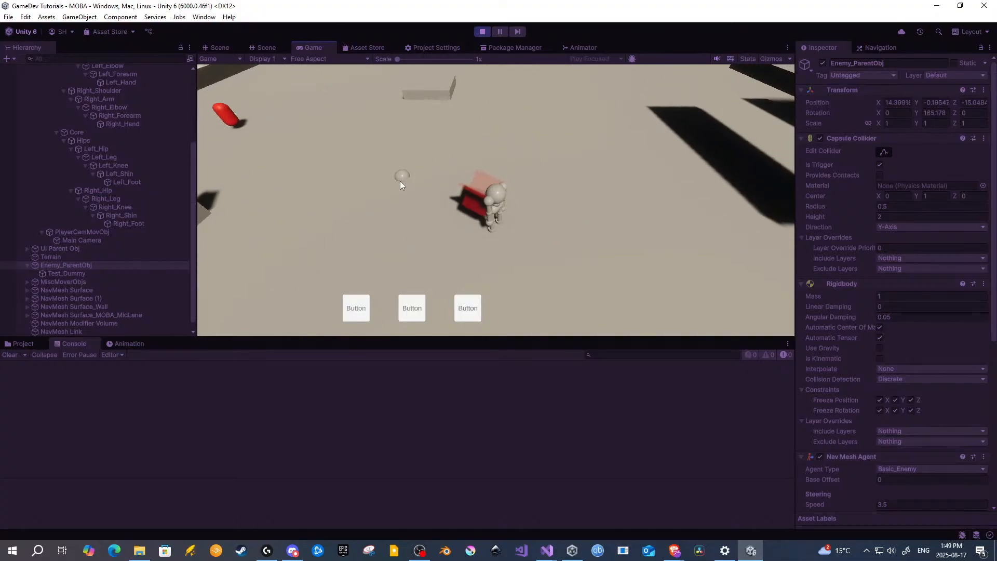
{"action": "right_click", "coordinate": [400, 201]}
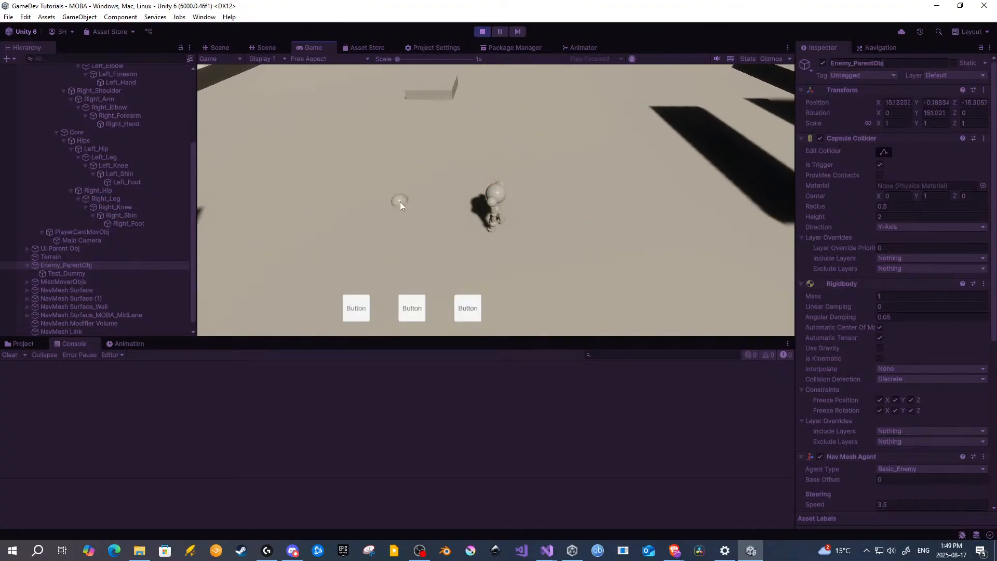
{"action": "right_click", "coordinate": [483, 166]}
{"action": "key", "text": "s"}
{"action": "key", "text": "a"}
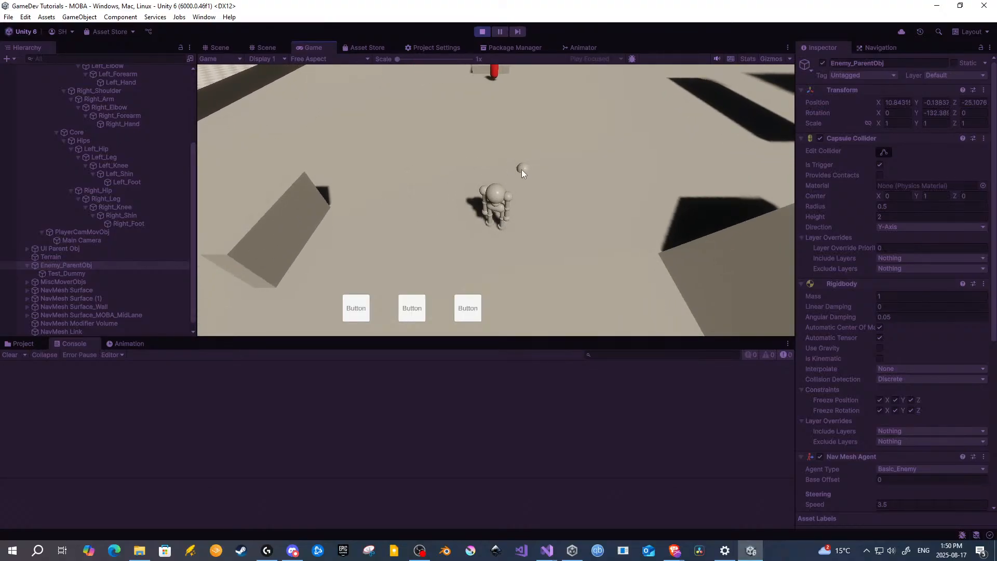
{"action": "right_click_drag", "start_coordinate": [456, 227], "coordinate": [491, 192]}
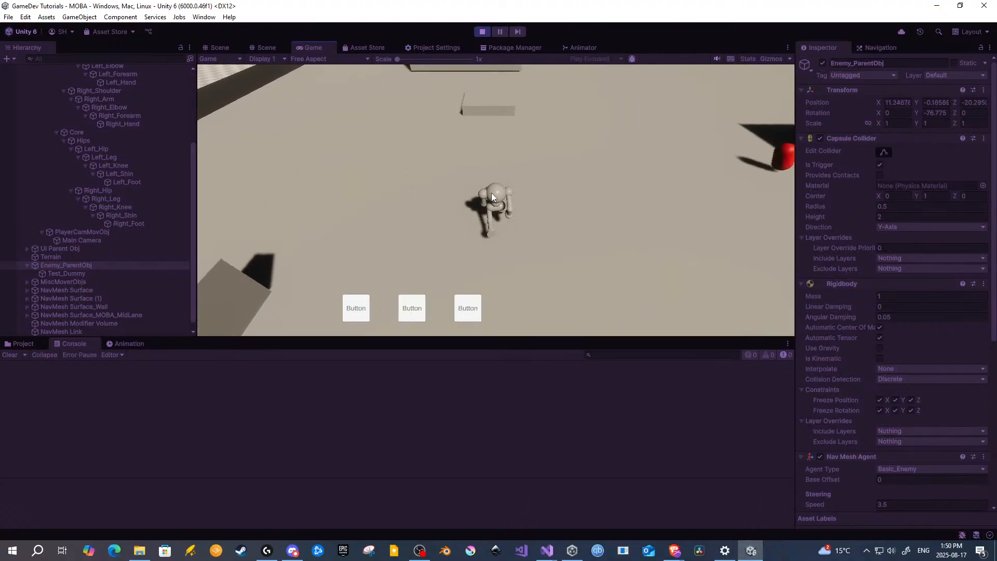
{"action": "left_click", "coordinate": [482, 31]}
Step: Inspect Enemy_ParentObj's AI Navigation MOBA settings and locate the object referenced as Player Mov Obj
{"action": "right_click_drag", "start_coordinate": [401, 164], "coordinate": [366, 213]}
{"action": "middle_click_drag", "start_coordinate": [366, 214], "coordinate": [372, 238]}
{"action": "right_click_drag", "start_coordinate": [372, 238], "coordinate": [430, 249]}
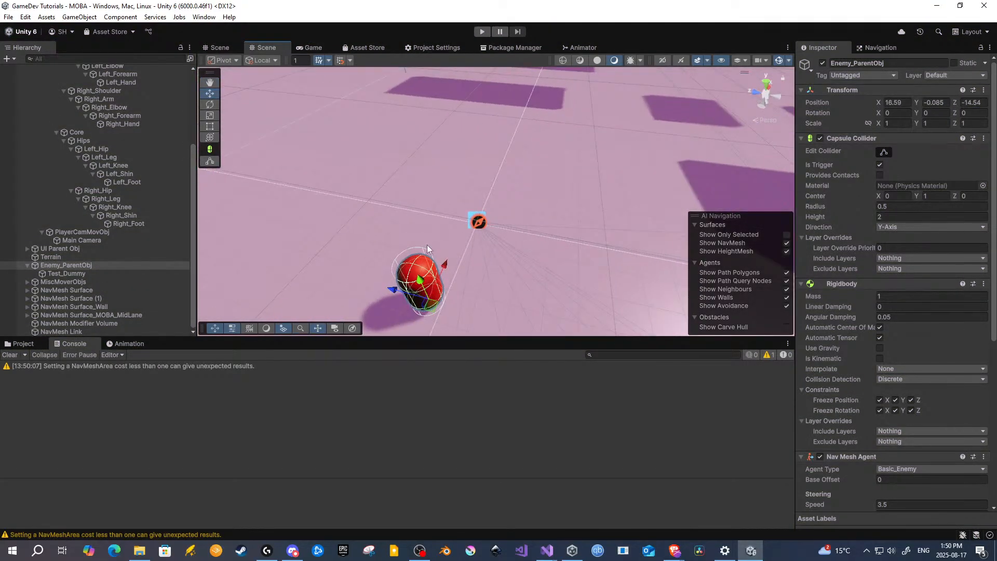
{"action": "middle_click_drag", "start_coordinate": [429, 249], "coordinate": [443, 205]}
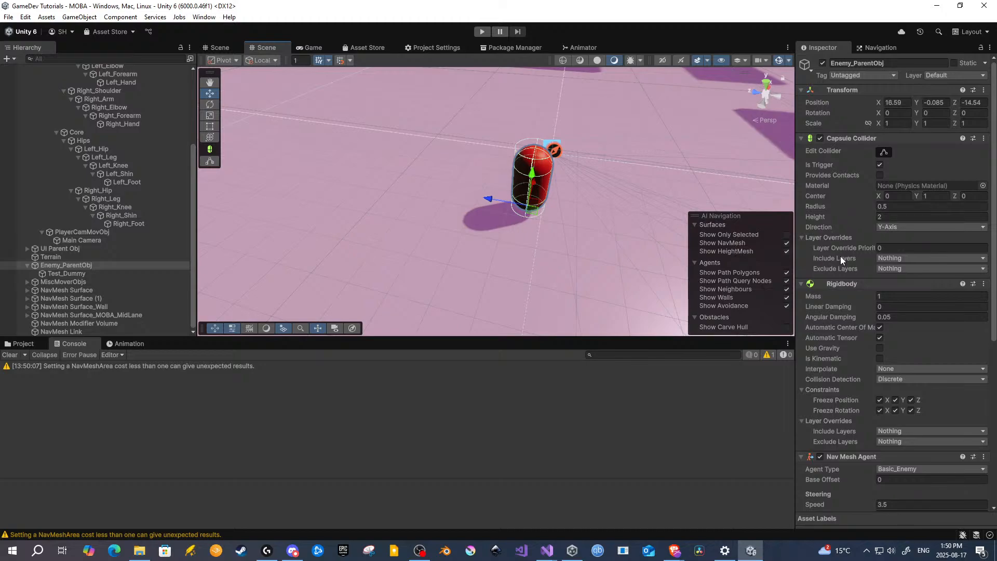
{"action": "scroll", "coordinate": [840, 256], "scroll_direction": "down", "scroll_amount": 5}
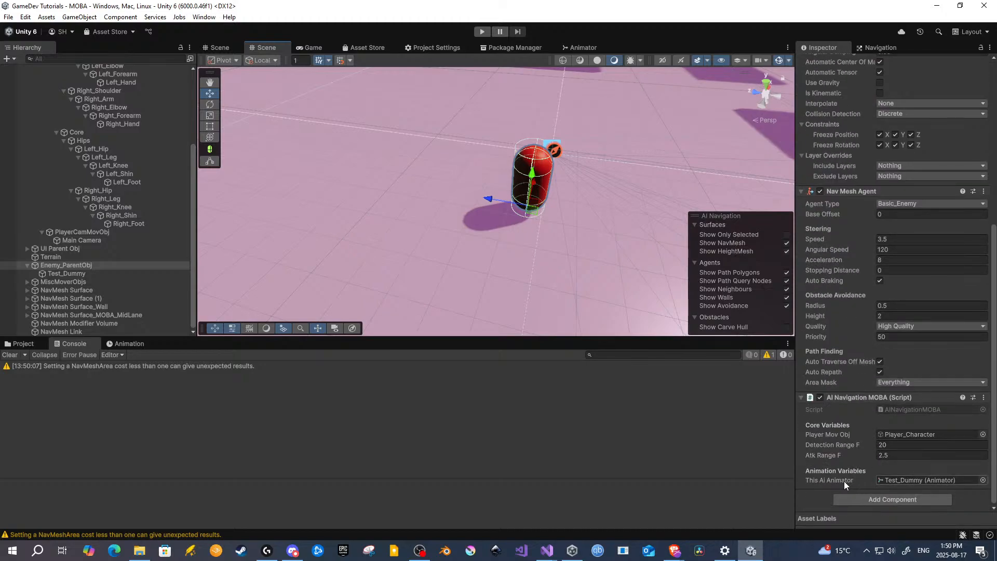
{"action": "left_click", "coordinate": [885, 434]}
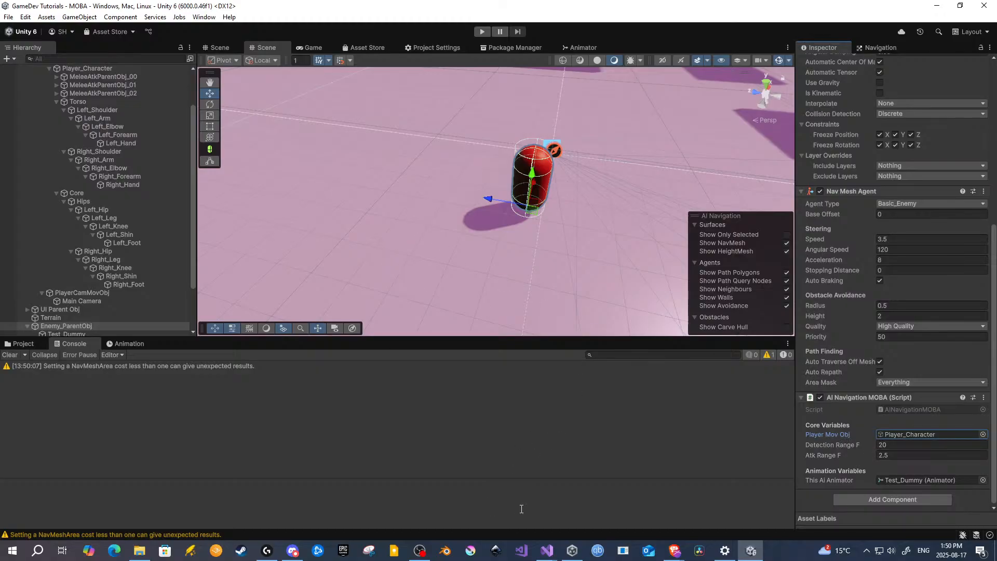
Step: Switch to Visual Studio and review AINavigationMOBA.cs from the ChasePlayer method up to the variable declarations
{"action": "mouse_move", "coordinate": [546, 549]}
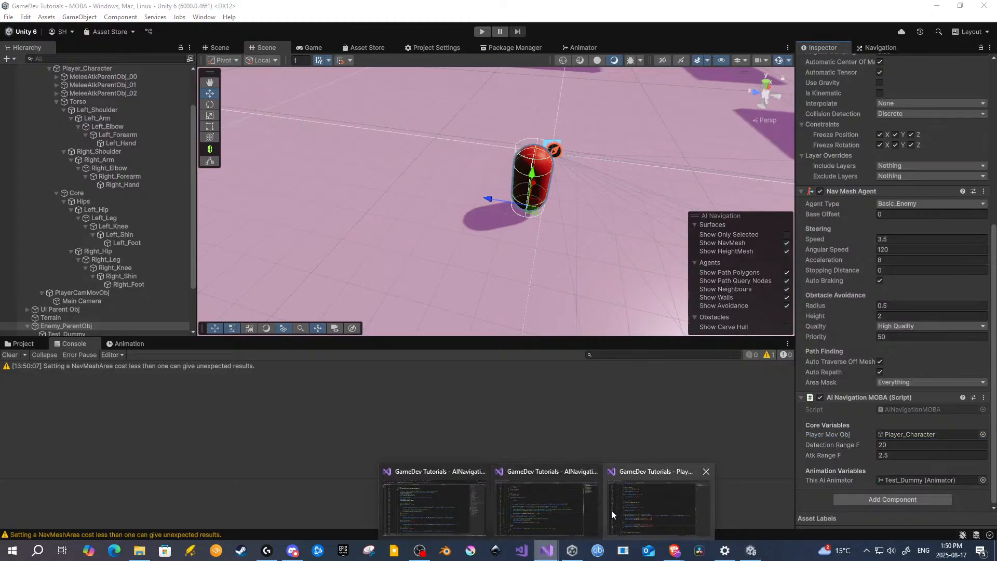
{"action": "mouse_move", "coordinate": [574, 509]}
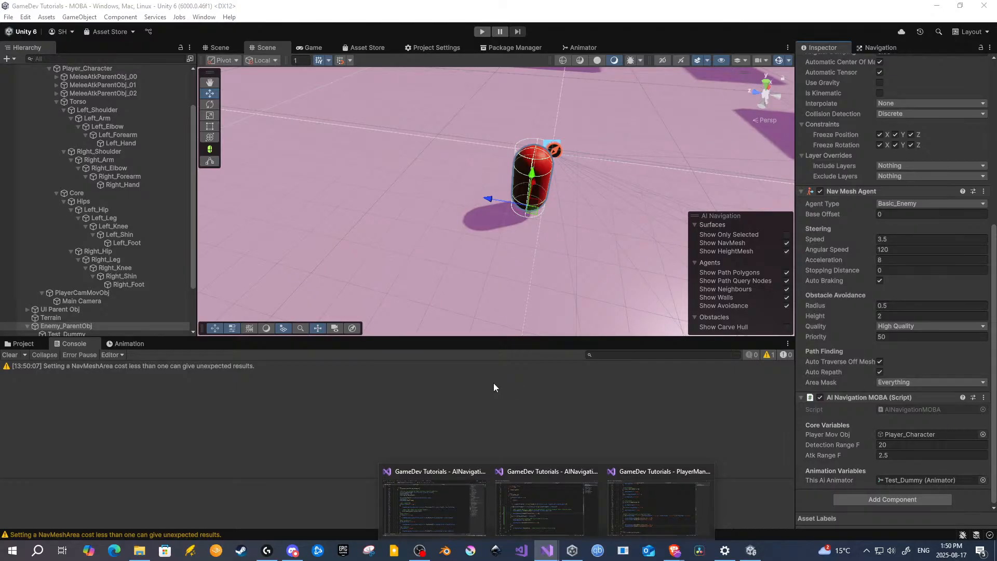
{"action": "left_click", "coordinate": [549, 494]}
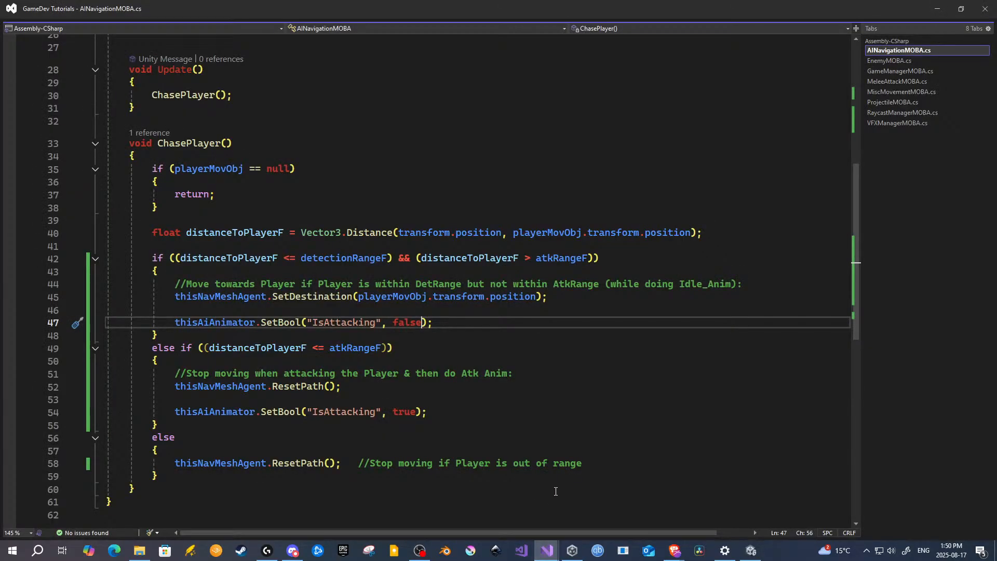
{"action": "scroll", "coordinate": [472, 324], "scroll_direction": "up", "scroll_amount": 2}
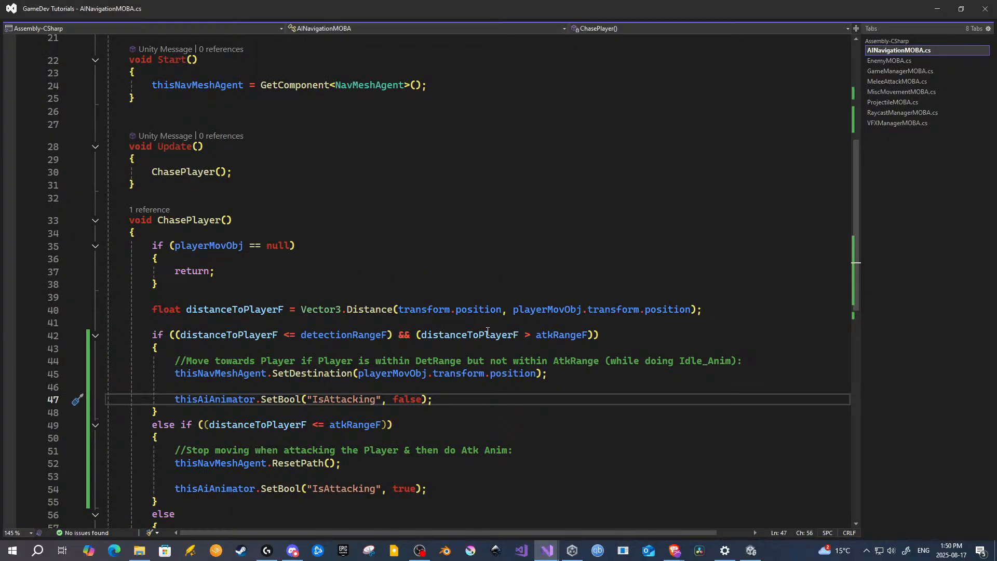
{"action": "scroll", "coordinate": [442, 329], "scroll_direction": "up", "scroll_amount": 1}
{"action": "scroll", "coordinate": [440, 328], "scroll_direction": "up", "scroll_amount": 4}
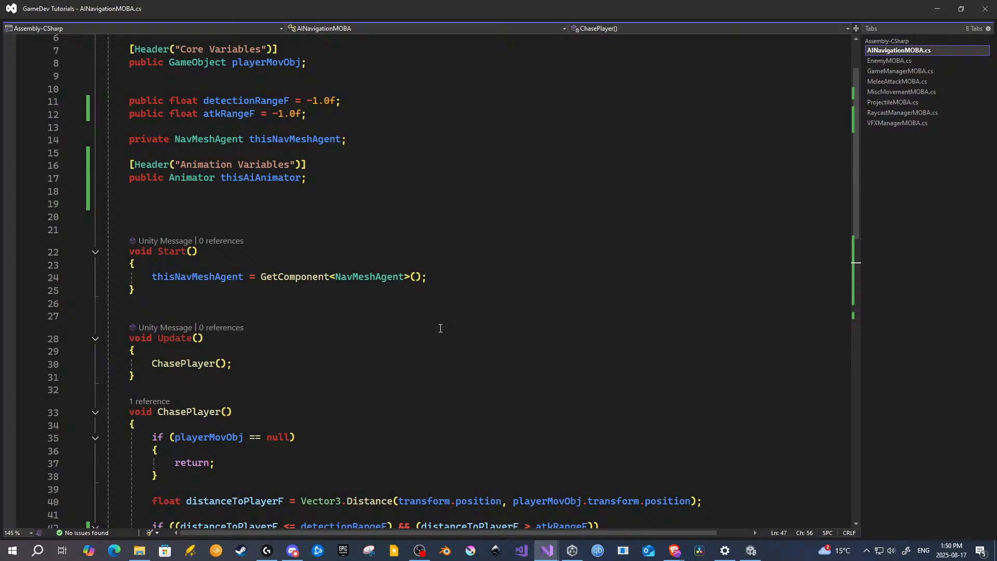
Step: Review AINavigationMOBA.cs from the variable declarations down to the ChasePlayer method's detection and attack range conditions
{"action": "scroll", "coordinate": [441, 329], "scroll_direction": "up", "scroll_amount": 2}
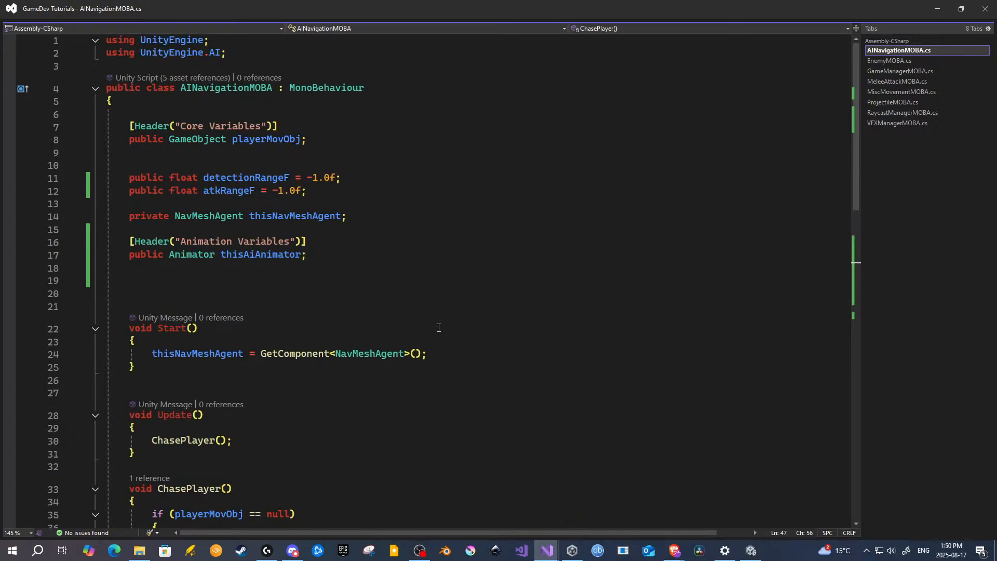
{"action": "scroll", "coordinate": [439, 327], "scroll_direction": "down", "scroll_amount": 11}
{"action": "scroll", "coordinate": [437, 327], "scroll_direction": "up", "scroll_amount": 2}
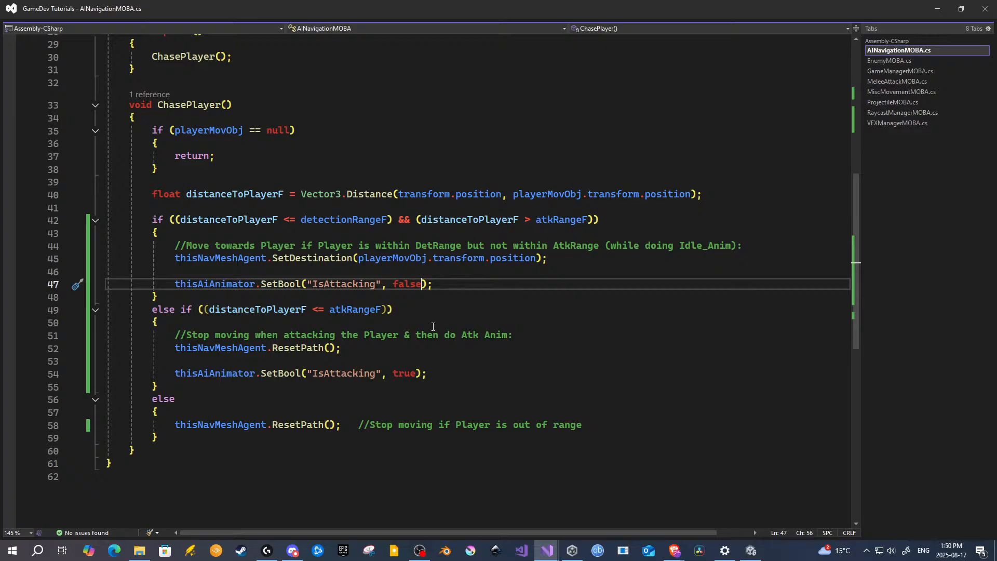
{"action": "scroll", "coordinate": [433, 326], "scroll_direction": "up", "scroll_amount": 1}
{"action": "mouse_move", "coordinate": [281, 386]}
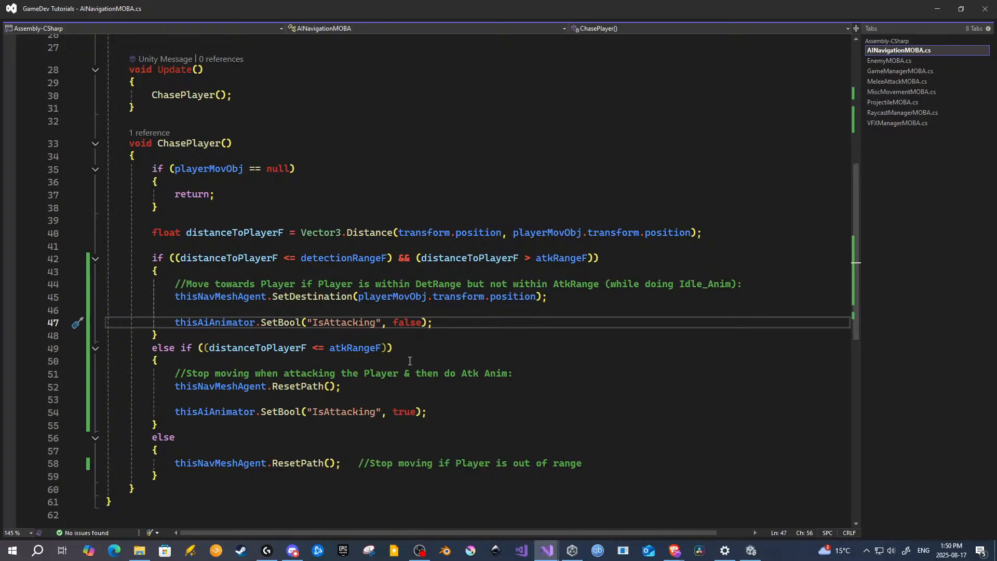
Step: Switch to Unity and examine the components on Enemy_ParentObj and on its child Test_Dummy, down to the Animator
{"action": "left_click", "coordinate": [751, 549]}
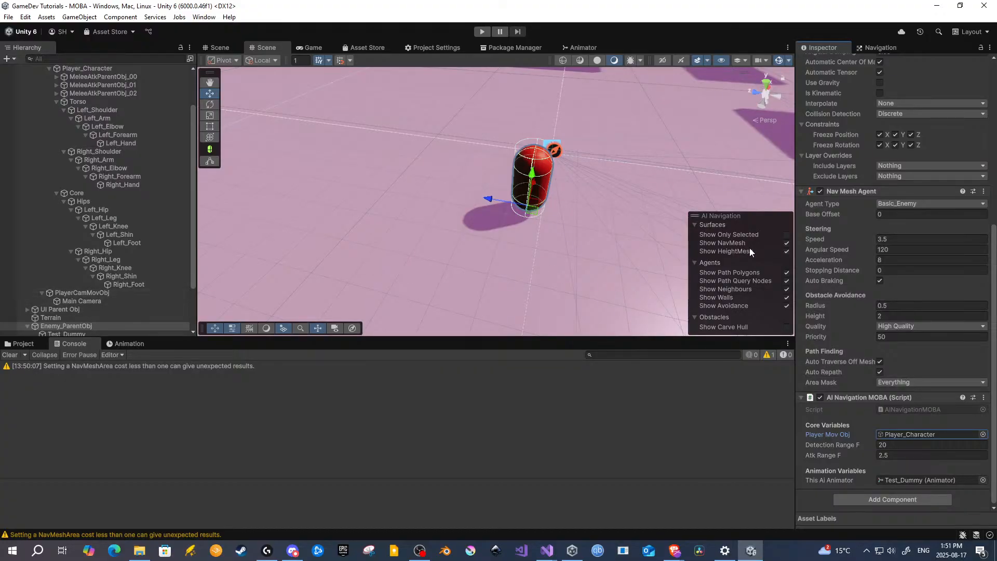
{"action": "scroll", "coordinate": [836, 270], "scroll_direction": "up", "scroll_amount": 8}
{"action": "scroll", "coordinate": [839, 286], "scroll_direction": "up", "scroll_amount": 2}
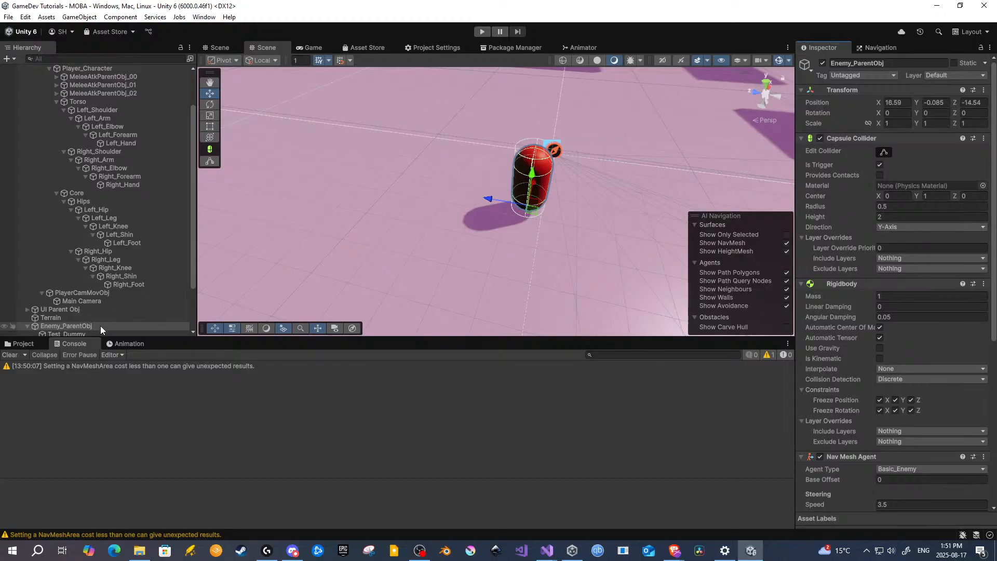
{"action": "scroll", "coordinate": [100, 325], "scroll_direction": "down", "scroll_amount": 3}
{"action": "left_click", "coordinate": [105, 273]}
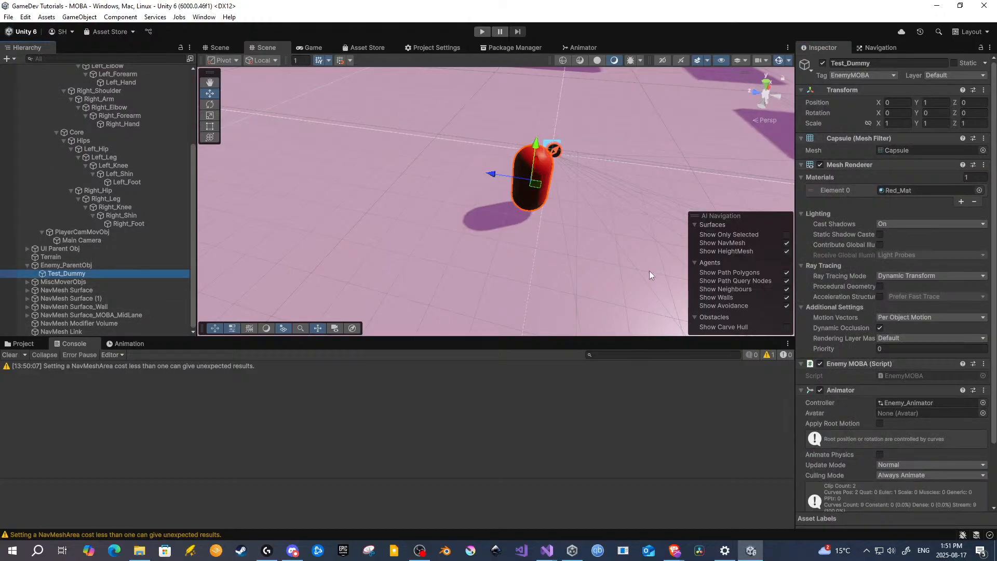
{"action": "scroll", "coordinate": [847, 280], "scroll_direction": "down", "scroll_amount": 3}
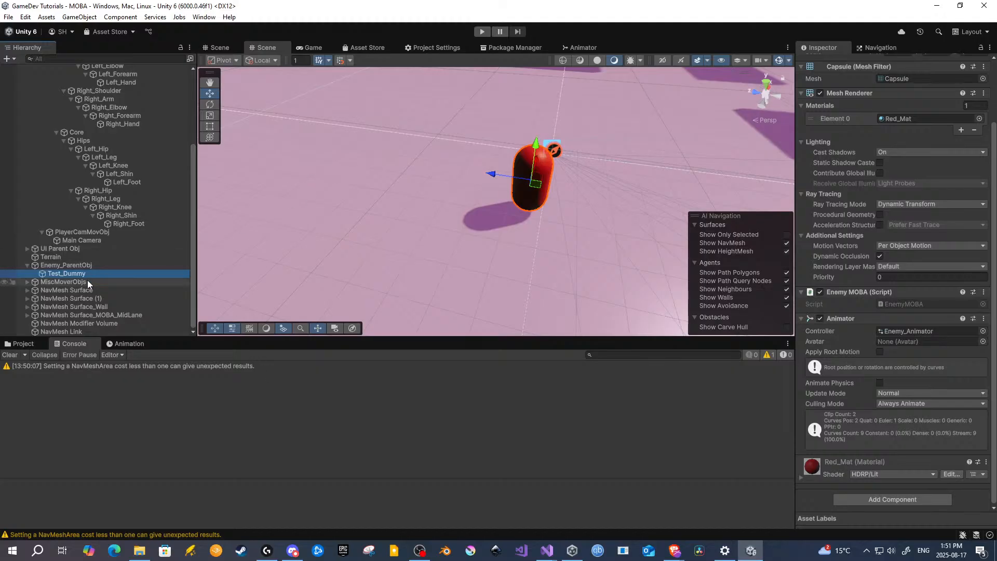
Step: Inspect Enemy_ParentObj's Capsule Collider, Rigidbody, Nav Mesh Agent and AI Navigation MOBA settings again
{"action": "left_click", "coordinate": [80, 265]}
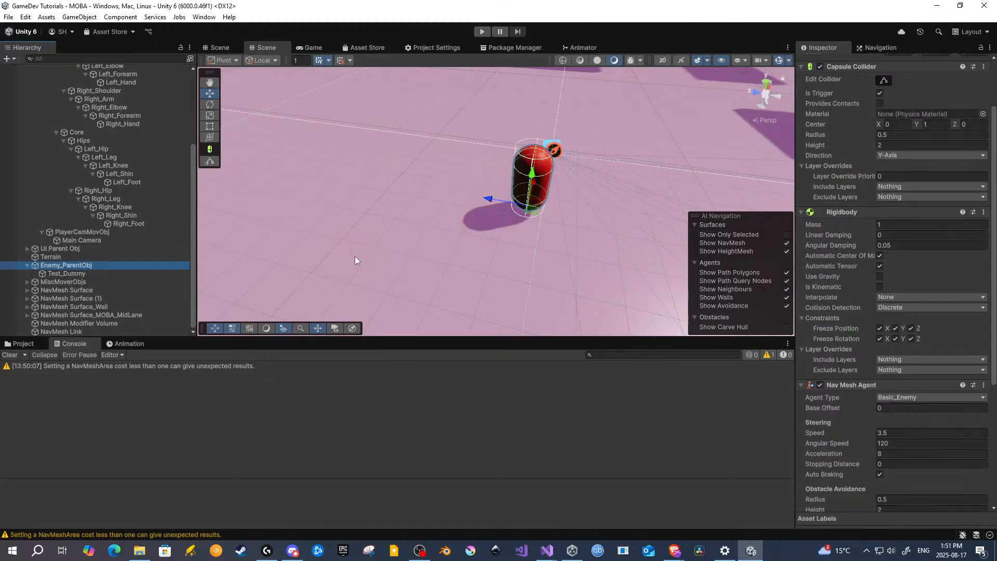
{"action": "scroll", "coordinate": [834, 308], "scroll_direction": "down", "scroll_amount": 5}
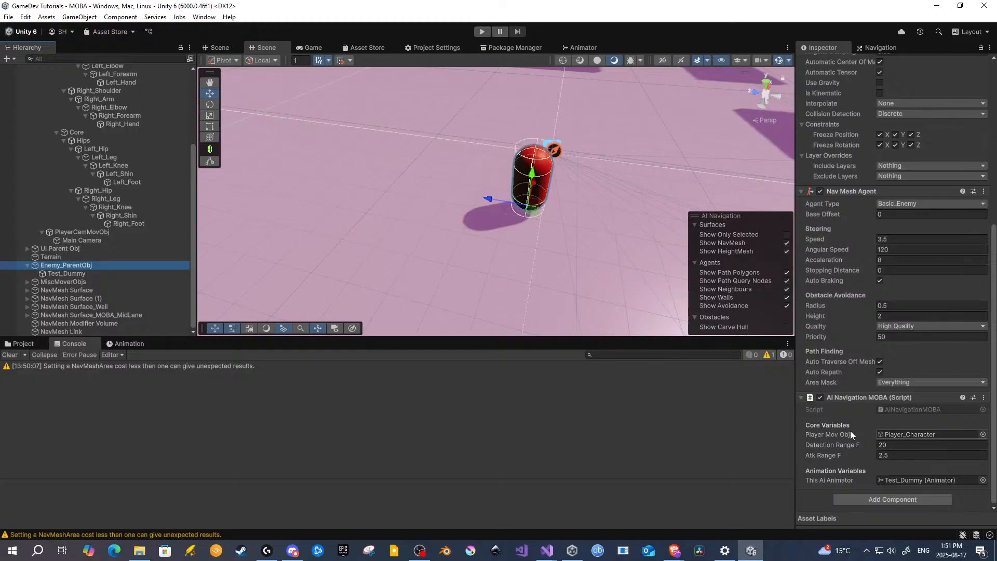
{"action": "scroll", "coordinate": [838, 369], "scroll_direction": "up", "scroll_amount": 5}
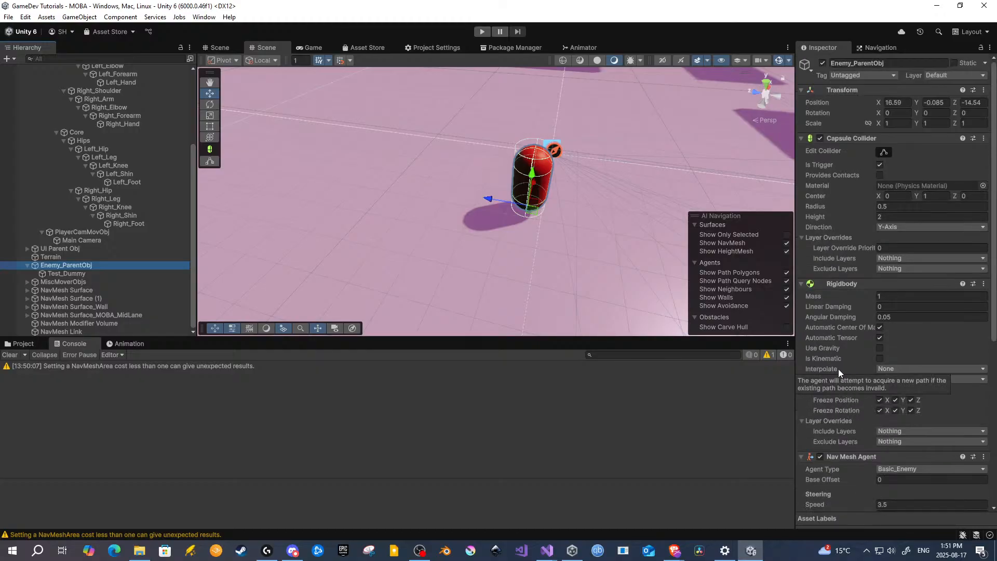
{"action": "scroll", "coordinate": [843, 346], "scroll_direction": "down", "scroll_amount": 5}
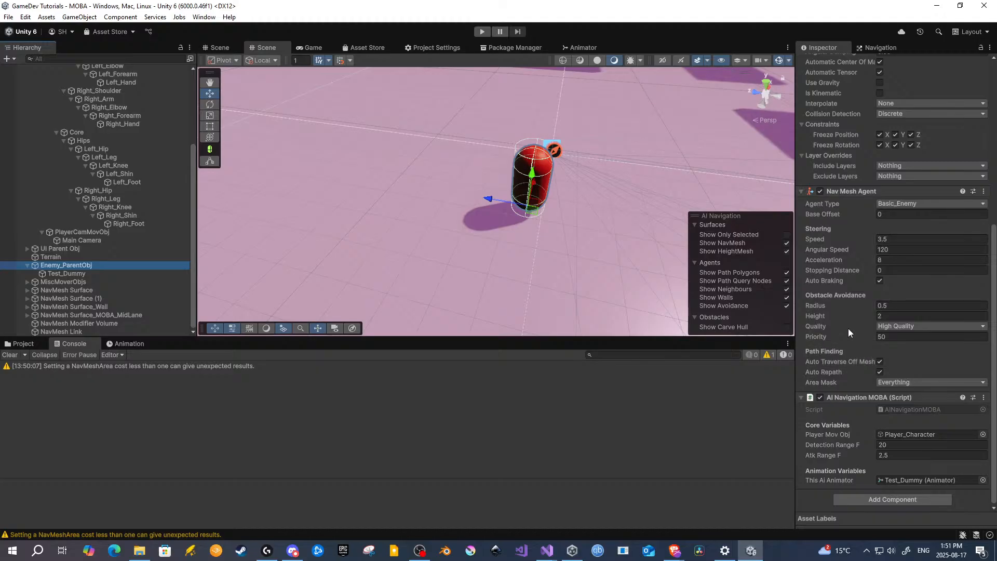
{"action": "mouse_move", "coordinate": [849, 330]}
Step: Switch to Visual Studio and find the playerAnimator variable declaration in PlayerManagerMOBA.cs
{"action": "key", "text": "alt+Tab"}
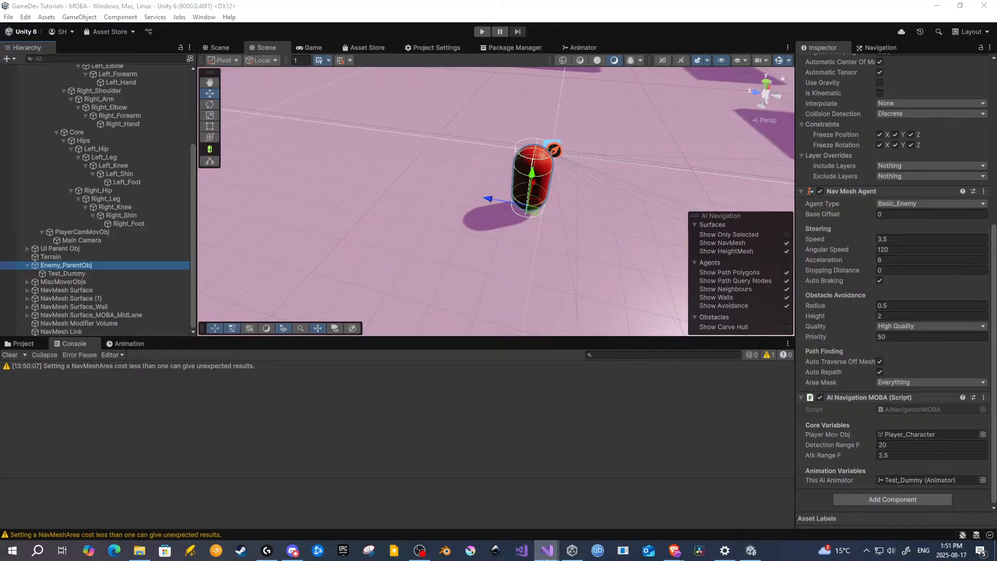
{"action": "mouse_move", "coordinate": [547, 550]}
{"action": "left_click", "coordinate": [566, 514]}
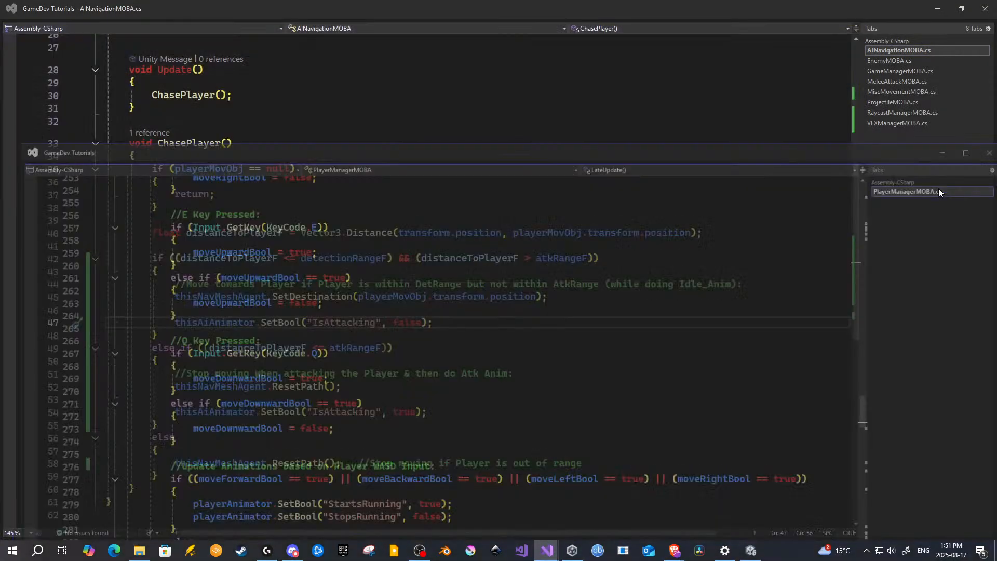
{"action": "scroll", "coordinate": [381, 317], "scroll_direction": "up", "scroll_amount": 20}
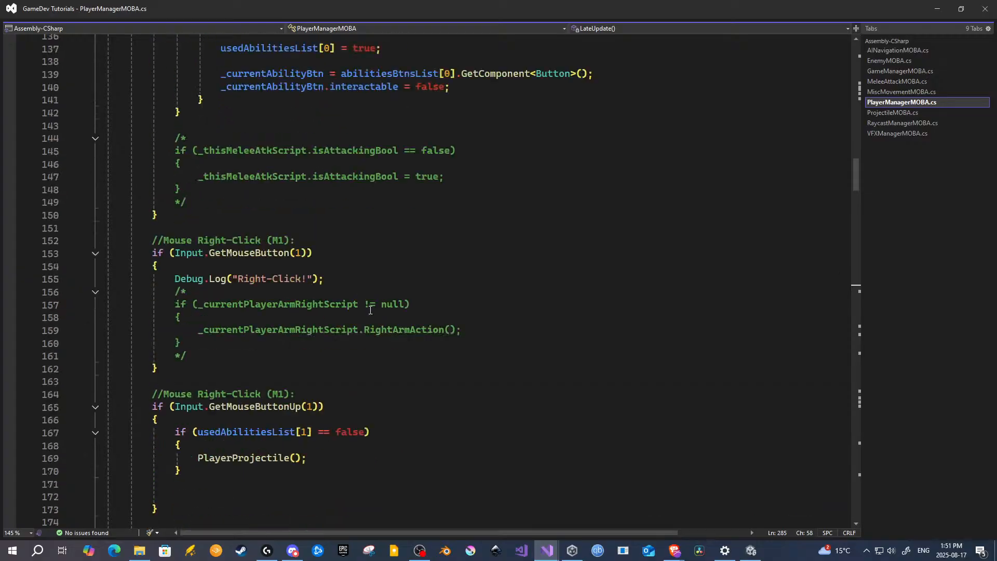
{"action": "scroll", "coordinate": [363, 307], "scroll_direction": "down", "scroll_amount": 15}
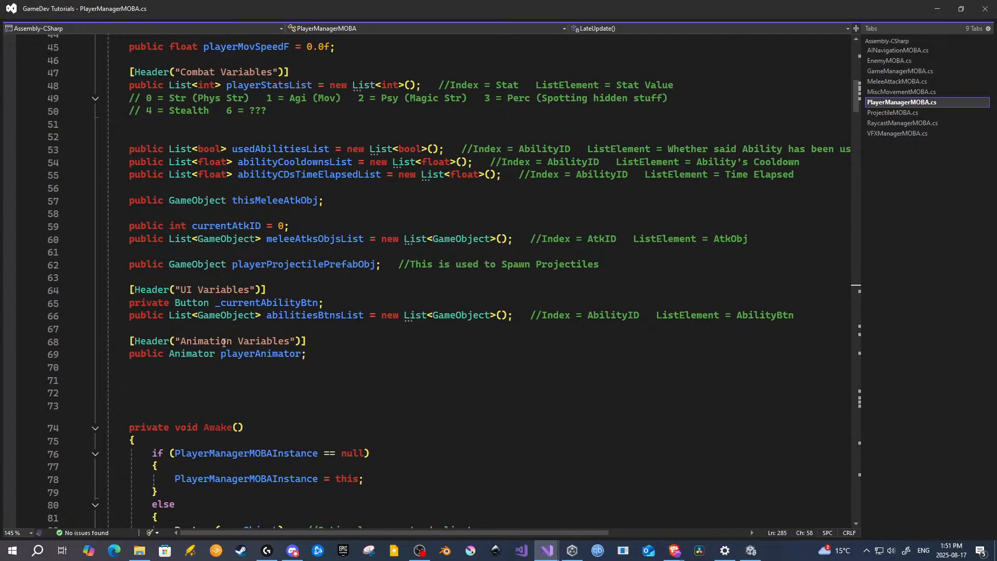
{"action": "left_click_drag", "start_coordinate": [218, 355], "coordinate": [301, 355]}
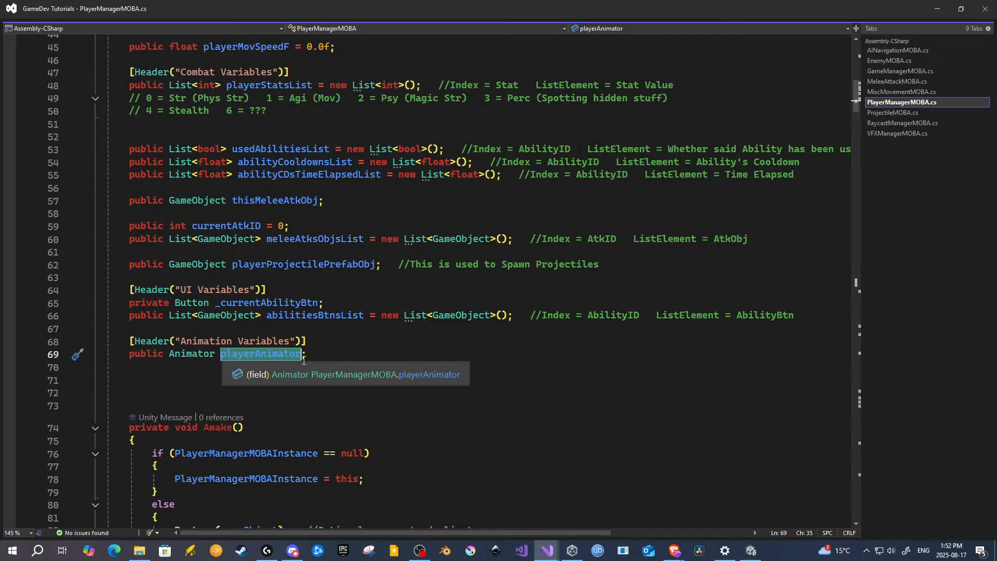
{"action": "scroll", "coordinate": [231, 349], "scroll_direction": "down", "scroll_amount": 4}
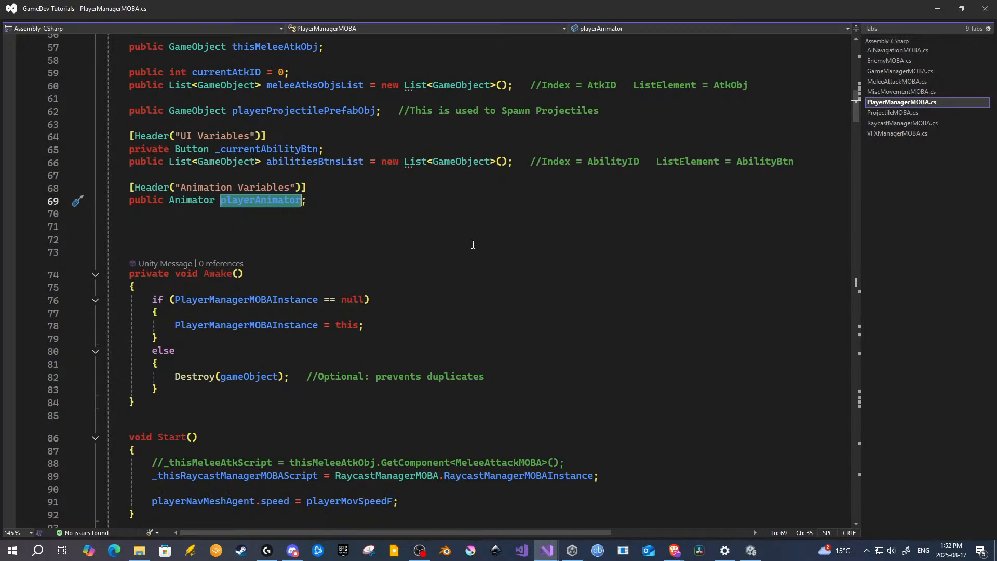
Step: Switch to Unity, check PlayerMovObj, and find the object referenced as Player Animator in GameManager's Player Manager MOBA script
{"action": "left_click", "coordinate": [751, 551]}
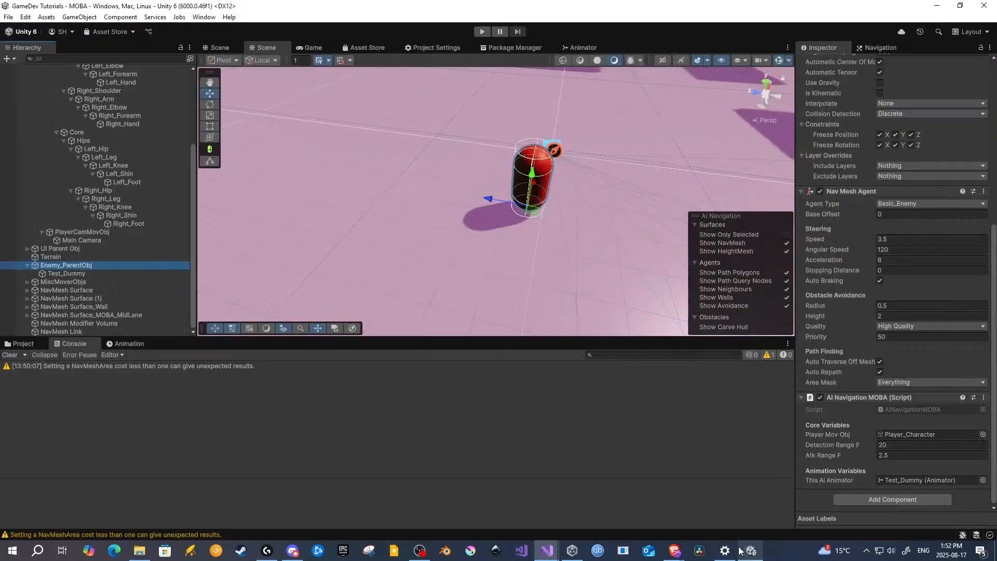
{"action": "scroll", "coordinate": [133, 117], "scroll_direction": "up", "scroll_amount": 5}
{"action": "left_click", "coordinate": [67, 108]}
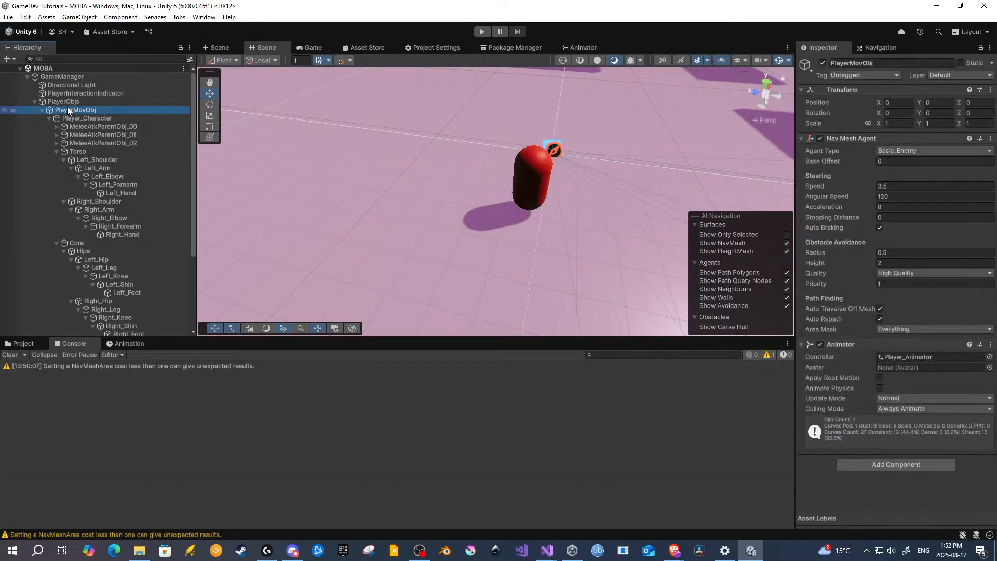
{"action": "left_click", "coordinate": [61, 77]}
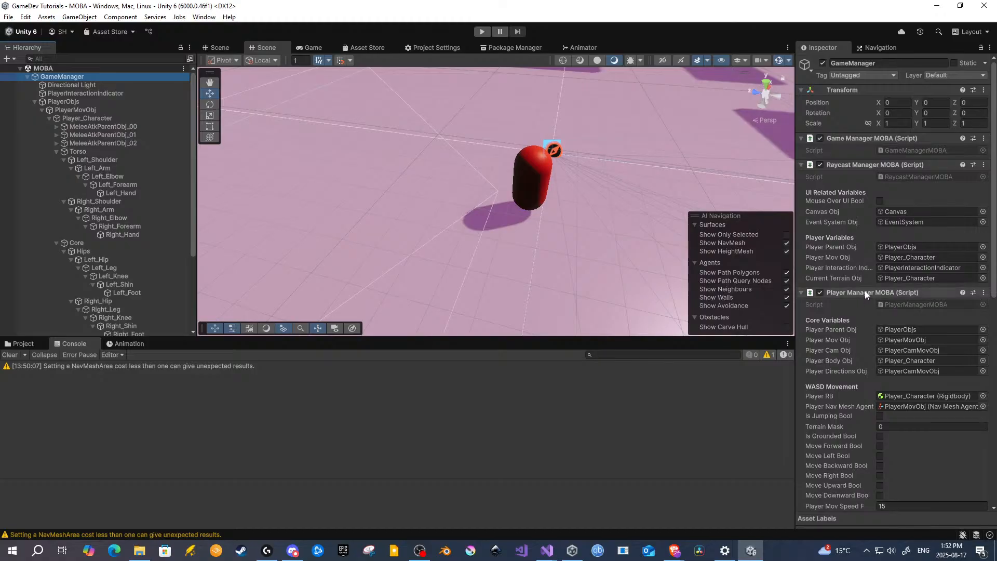
{"action": "scroll", "coordinate": [854, 297], "scroll_direction": "down", "scroll_amount": 4}
{"action": "scroll", "coordinate": [855, 297], "scroll_direction": "down", "scroll_amount": 9}
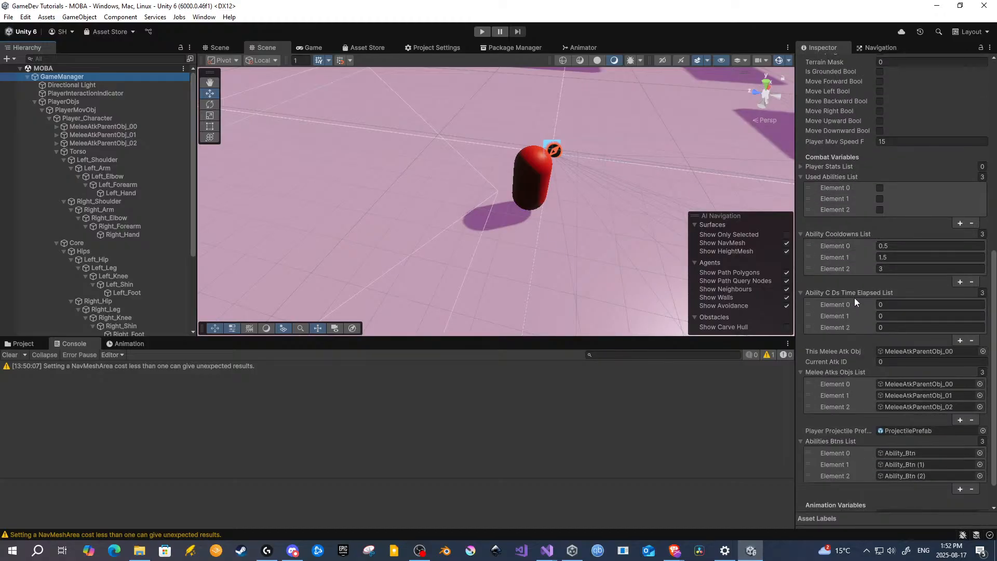
{"action": "scroll", "coordinate": [859, 351], "scroll_direction": "down", "scroll_amount": 2}
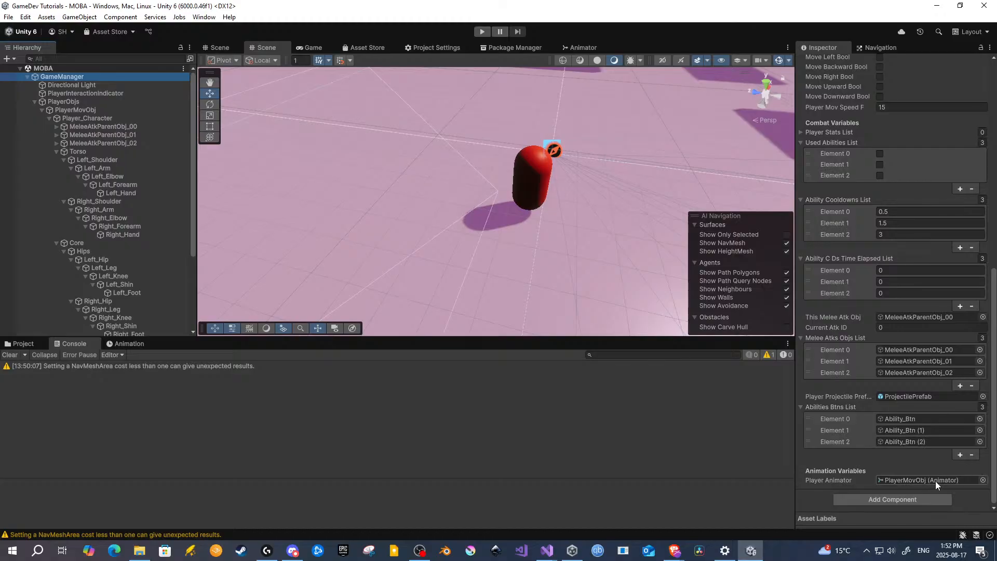
{"action": "left_click", "coordinate": [896, 479]}
Step: Check PlayerMovObj's Animator component and assign PlayerMovObj as the Player Animator in GameManager's Player Manager MOBA script
{"action": "left_click", "coordinate": [84, 111]}
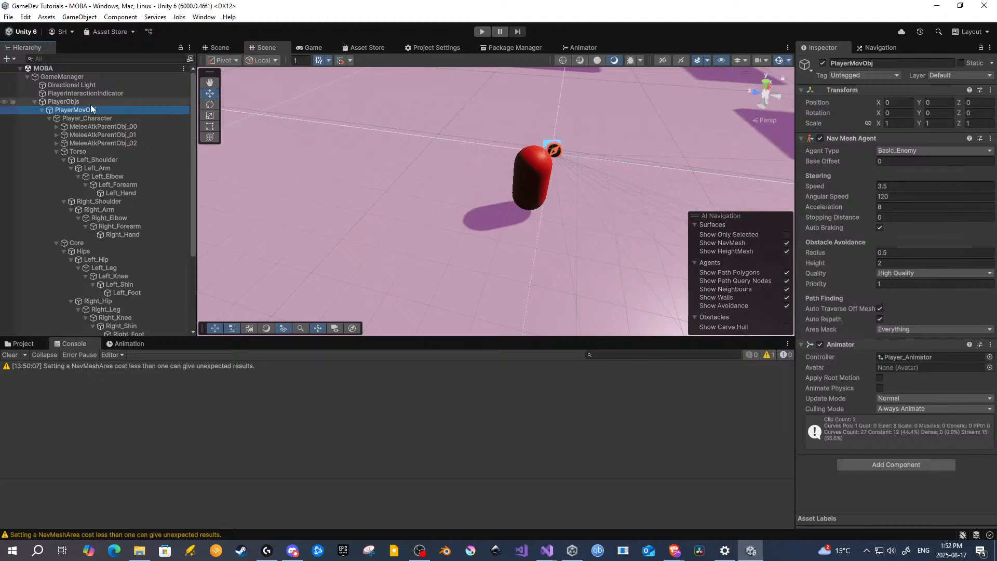
{"action": "left_click", "coordinate": [77, 79]}
{"action": "scroll", "coordinate": [869, 385], "scroll_direction": "down", "scroll_amount": 2}
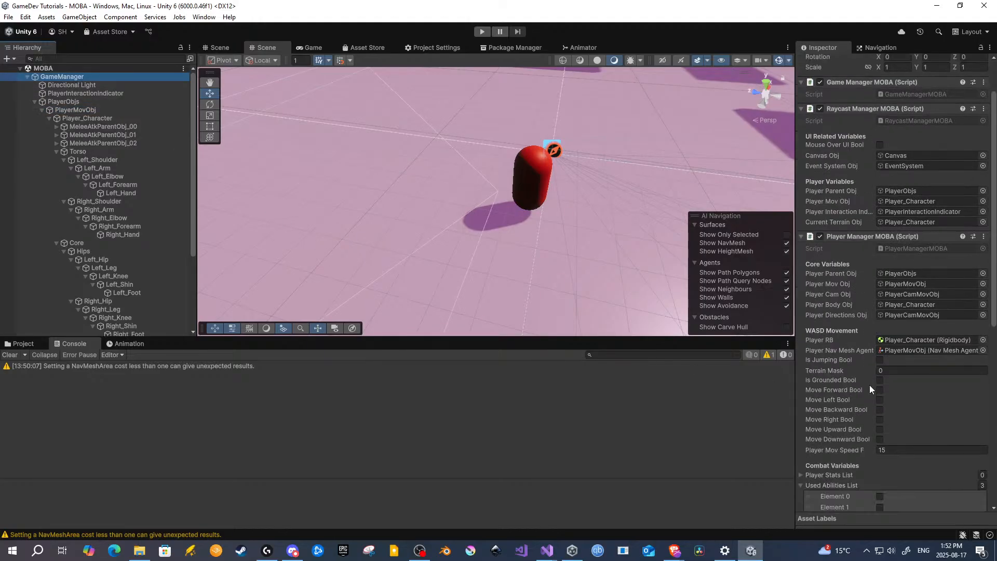
{"action": "scroll", "coordinate": [869, 385], "scroll_direction": "down", "scroll_amount": 10}
{"action": "left_click_drag", "start_coordinate": [78, 110], "coordinate": [917, 481]}
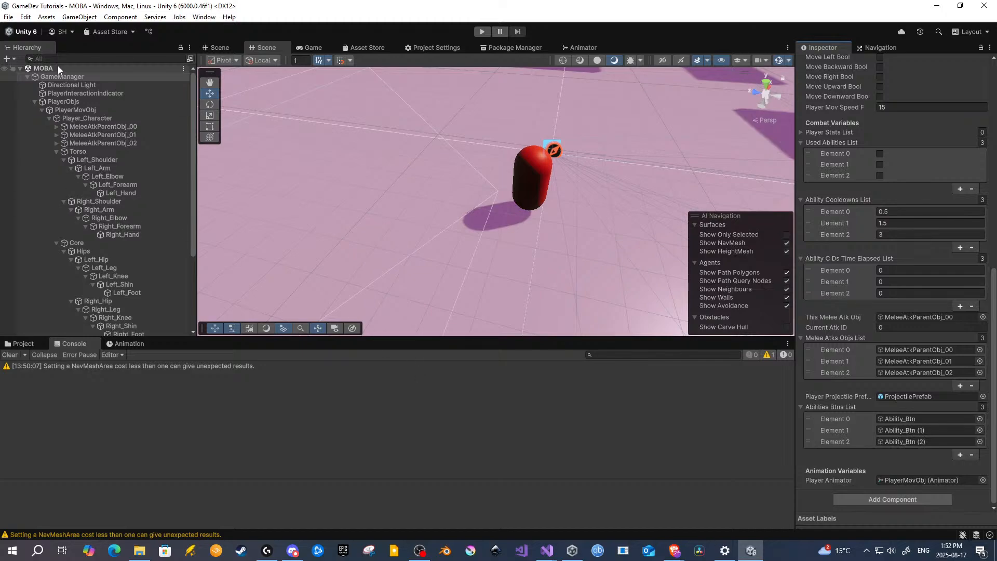
Step: Save the scene and the project with the Player Animator reference assigned
{"action": "left_click", "coordinate": [8, 16]}
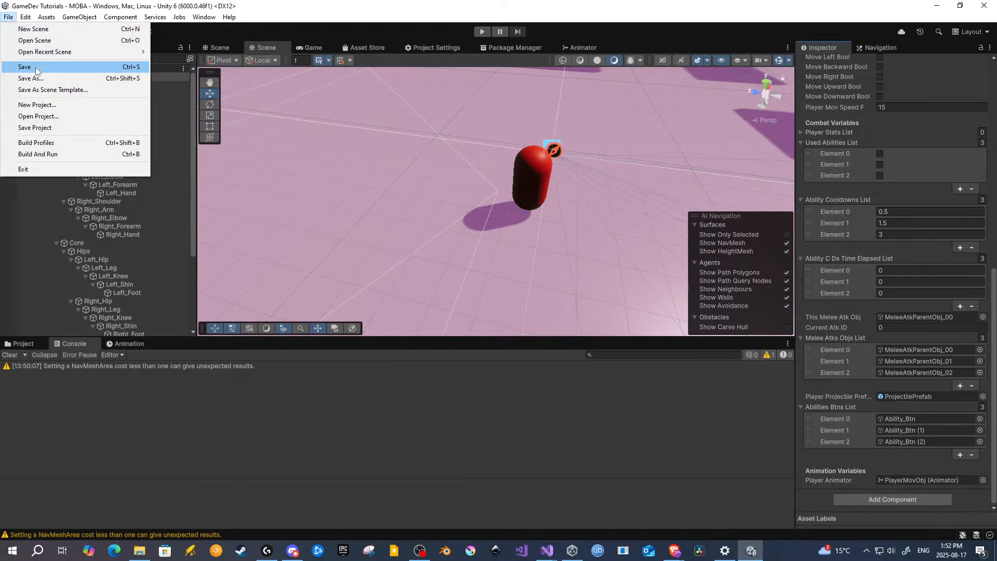
{"action": "left_click", "coordinate": [34, 65]}
{"action": "left_click", "coordinate": [8, 17]}
{"action": "left_click", "coordinate": [67, 127]}
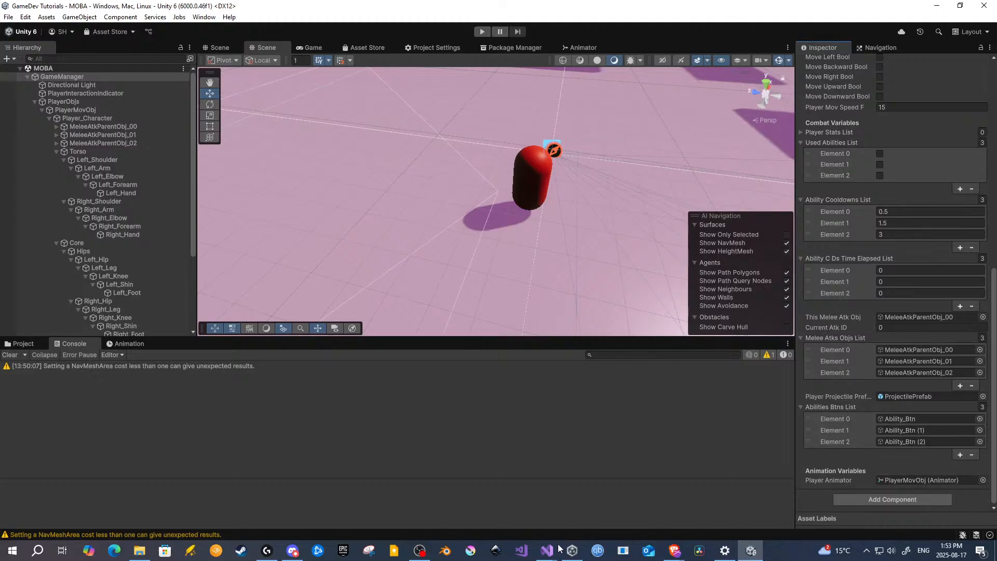
Step: Switch to Visual Studio and locate the LateUpdate method in PlayerManagerMOBA.cs
{"action": "mouse_move", "coordinate": [558, 549]}
{"action": "left_click", "coordinate": [565, 528]}
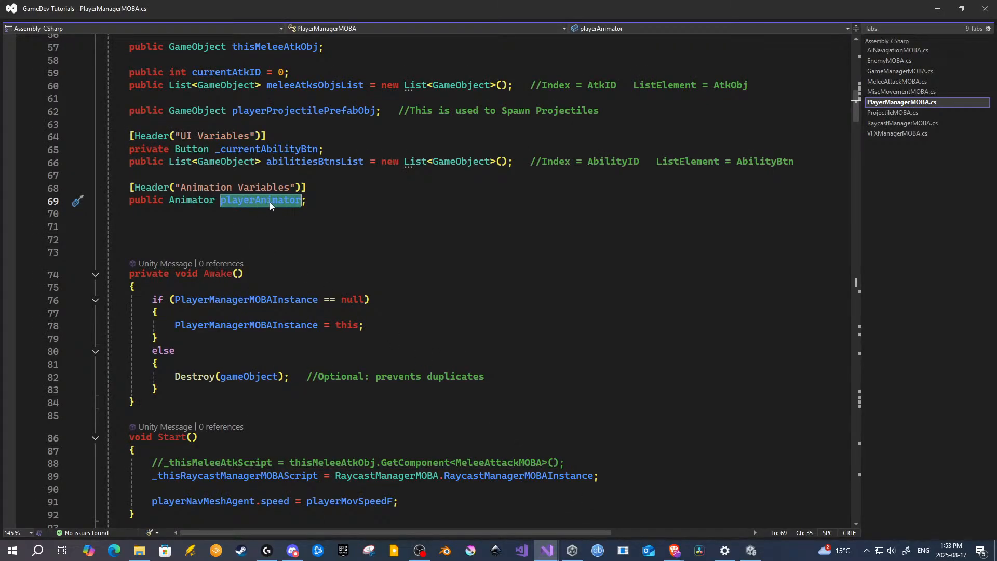
{"action": "scroll", "coordinate": [270, 201], "scroll_direction": "down", "scroll_amount": 20}
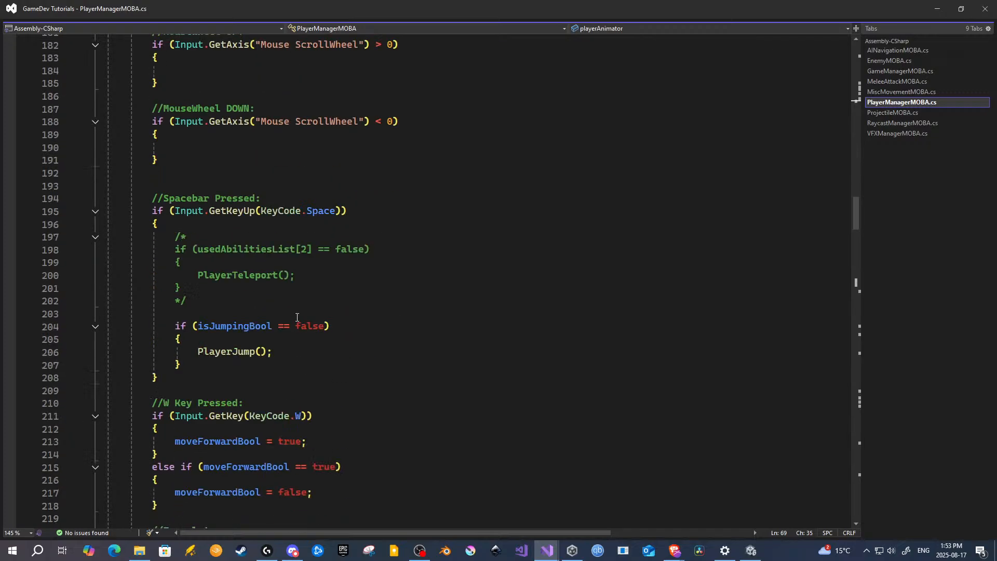
{"action": "scroll", "coordinate": [297, 317], "scroll_direction": "down", "scroll_amount": 13}
{"action": "scroll", "coordinate": [297, 312], "scroll_direction": "up", "scroll_amount": 8}
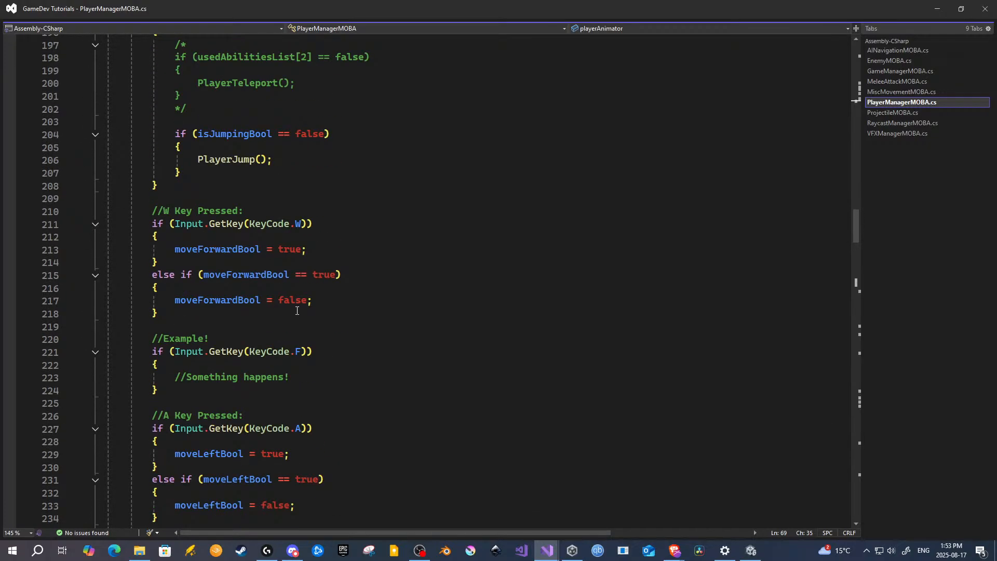
{"action": "scroll", "coordinate": [297, 310], "scroll_direction": "up", "scroll_amount": 20}
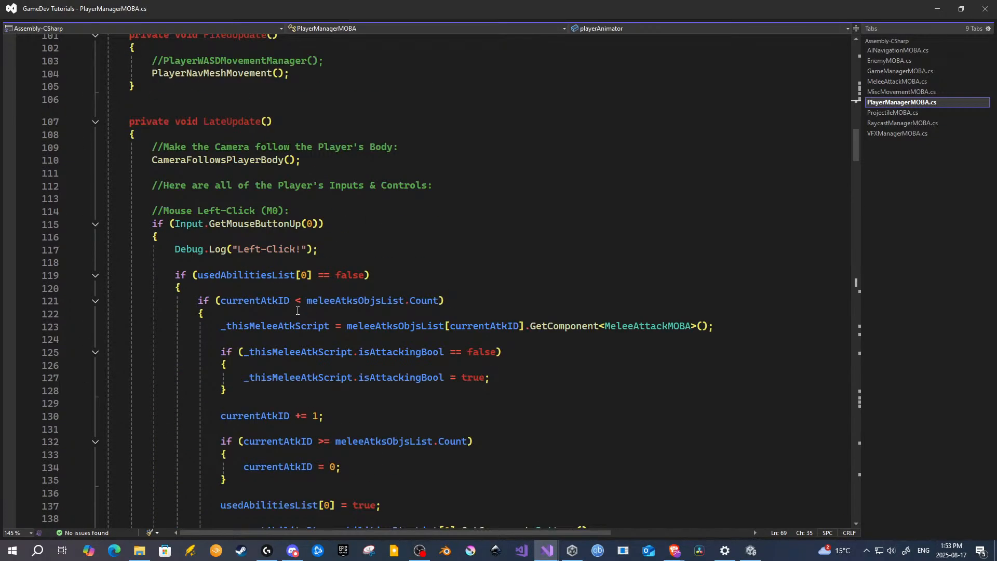
{"action": "scroll", "coordinate": [298, 311], "scroll_direction": "up", "scroll_amount": 1}
{"action": "double_click", "coordinate": [249, 162]}
Step: Look through the mouse and keyboard input code in LateUpdate down to the block that updates animations from WASD input
{"action": "scroll", "coordinate": [292, 237], "scroll_direction": "down", "scroll_amount": 20}
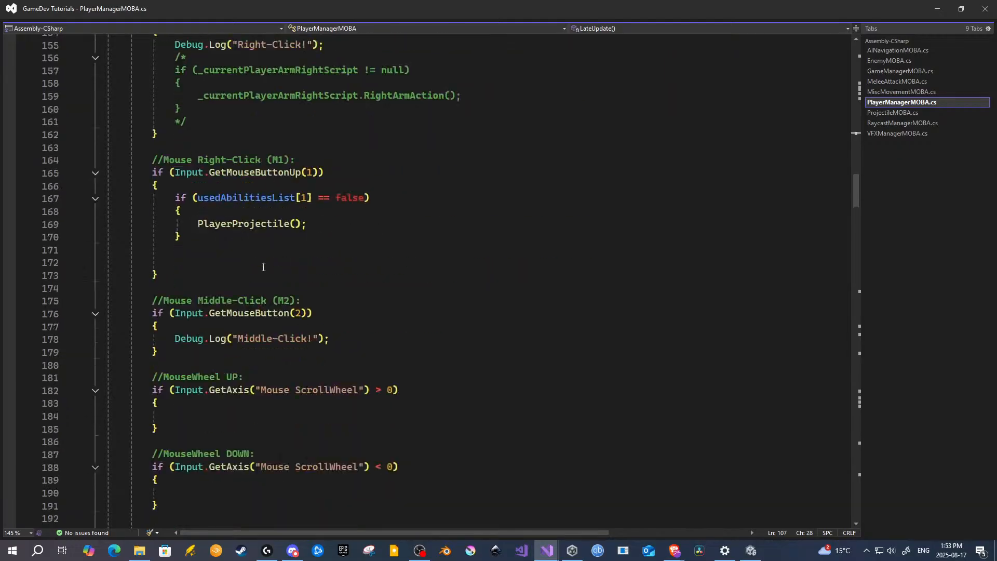
{"action": "left_click_drag", "start_coordinate": [317, 148], "coordinate": [168, 147]}
{"action": "left_click_drag", "start_coordinate": [346, 198], "coordinate": [215, 207]}
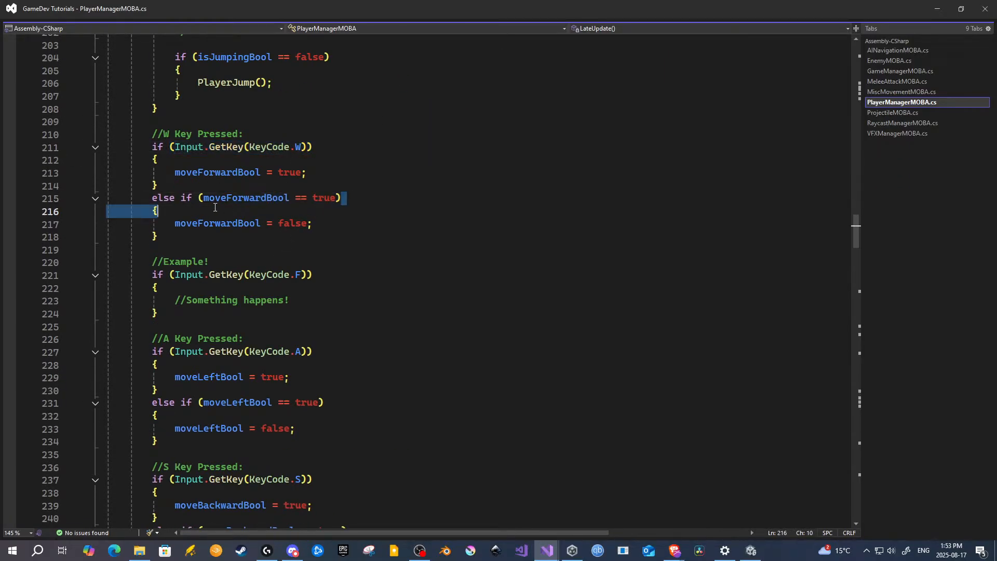
{"action": "left_click", "coordinate": [351, 264]}
{"action": "scroll", "coordinate": [342, 268], "scroll_direction": "down", "scroll_amount": 5}
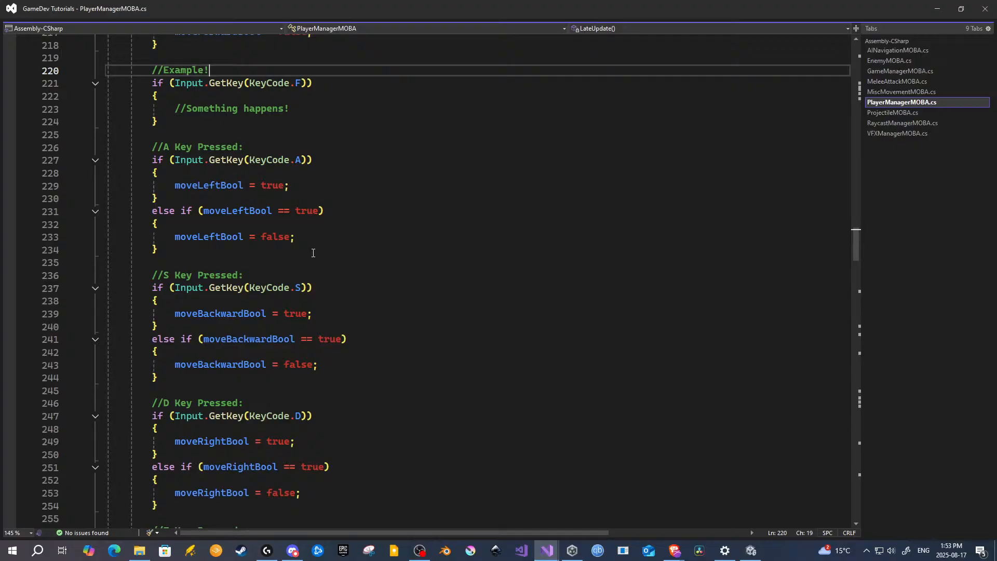
{"action": "scroll", "coordinate": [306, 254], "scroll_direction": "down", "scroll_amount": 12}
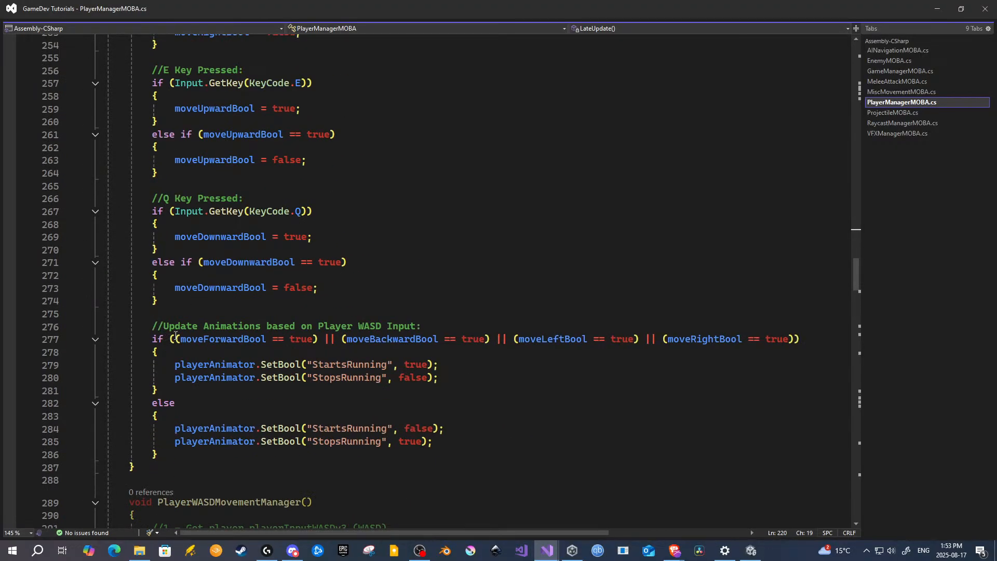
Step: Examine the four movement bool conditions in the if statement that updates animations based on player WASD input
{"action": "left_click_drag", "start_coordinate": [174, 338], "coordinate": [319, 339]}
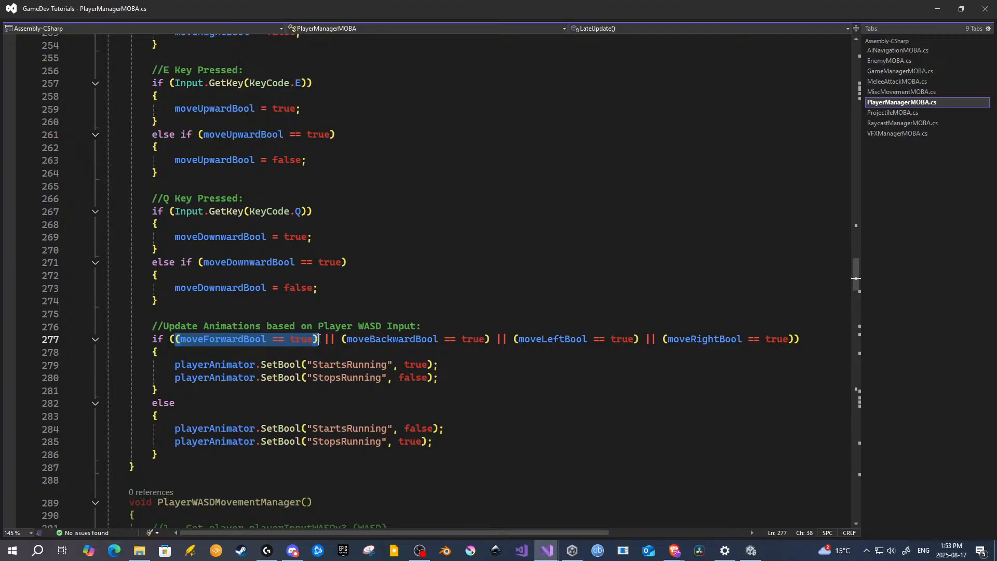
{"action": "left_click", "coordinate": [248, 347]}
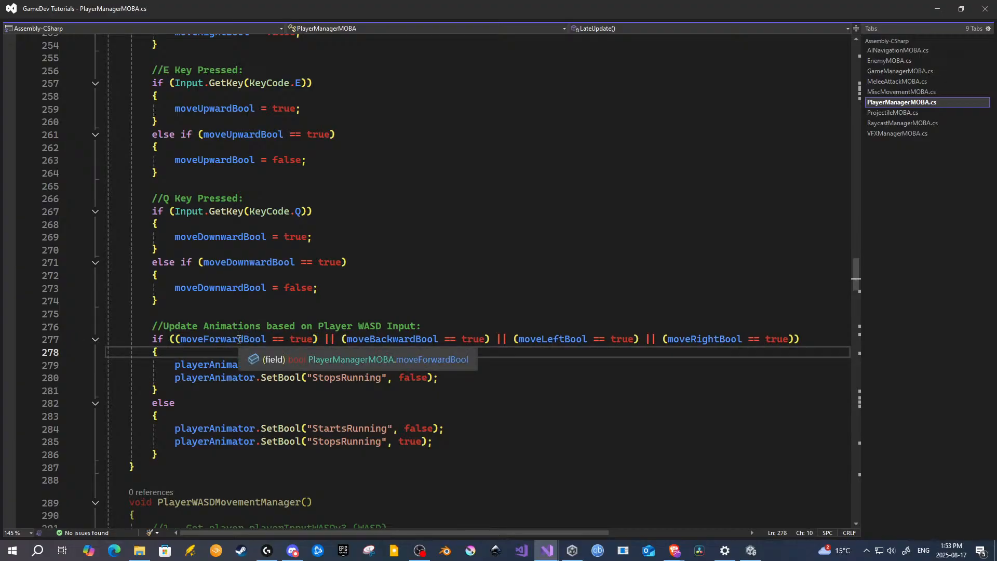
{"action": "double_click", "coordinate": [248, 340]}
{"action": "double_click", "coordinate": [299, 339]}
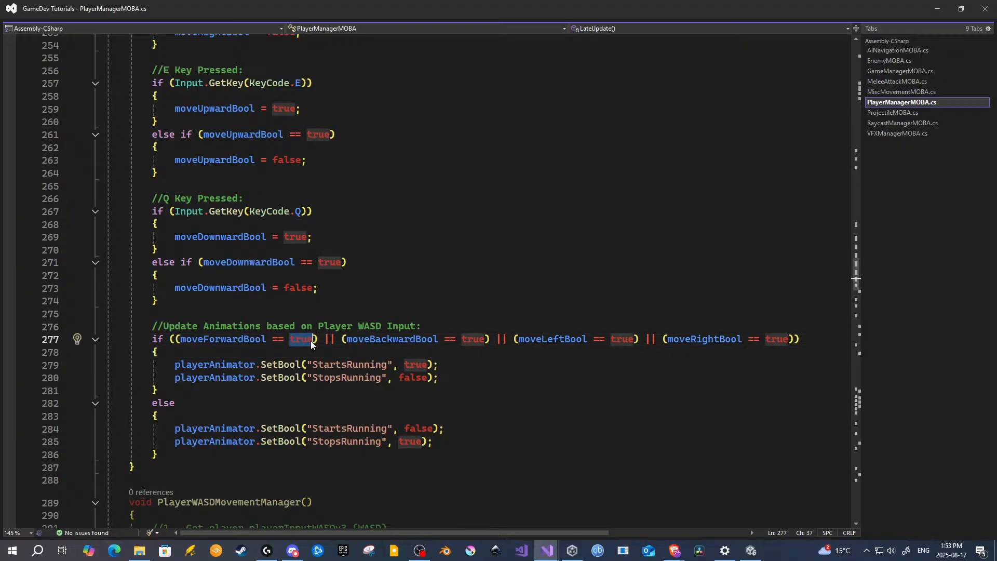
{"action": "double_click", "coordinate": [386, 341]}
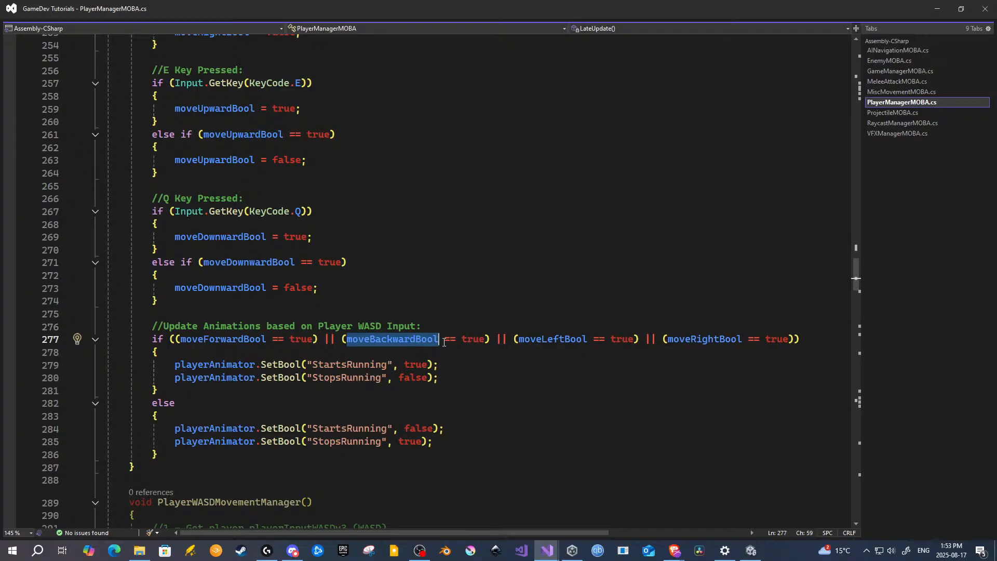
{"action": "left_click_drag", "start_coordinate": [462, 339], "coordinate": [485, 339]}
{"action": "double_click", "coordinate": [562, 339]}
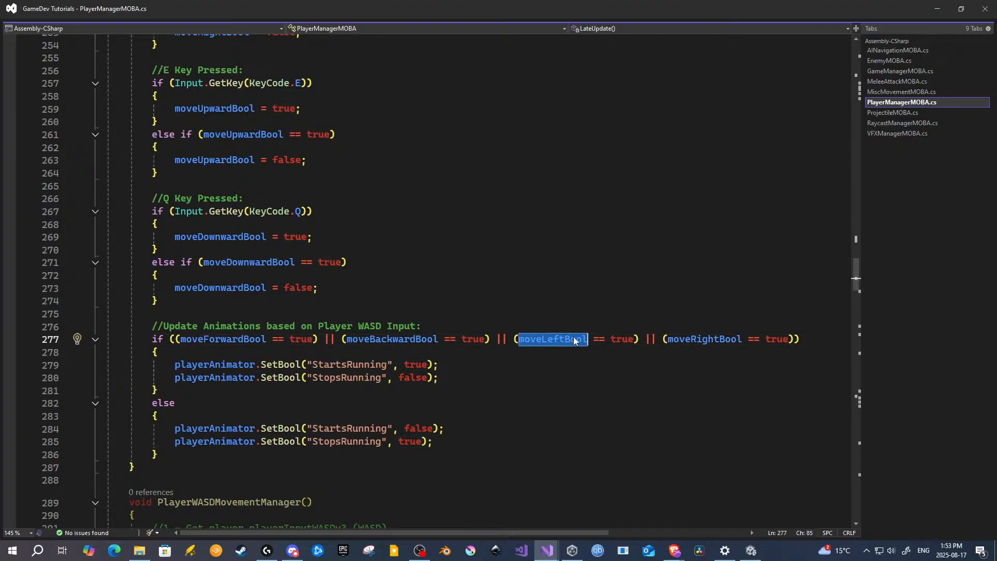
{"action": "double_click", "coordinate": [621, 339]}
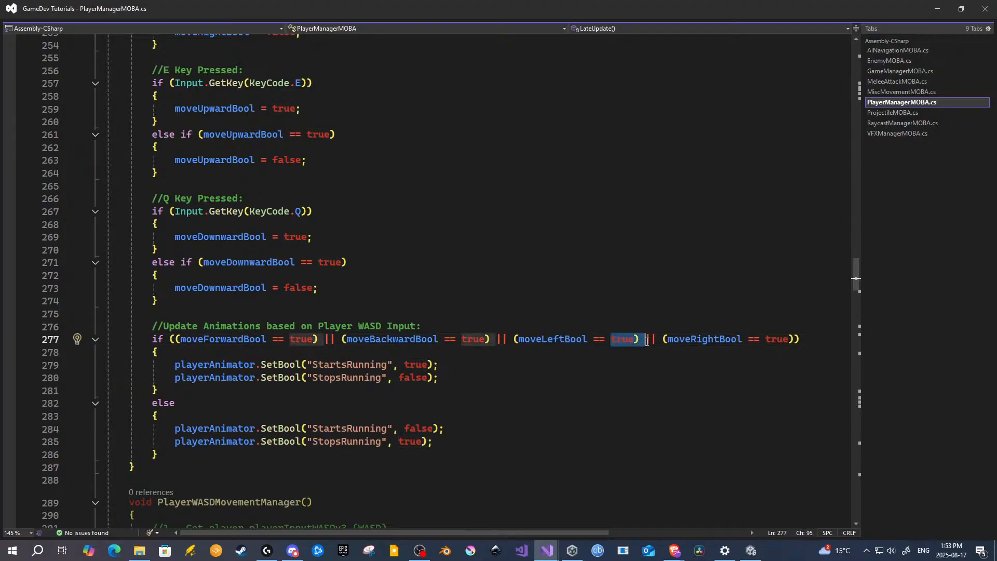
{"action": "double_click", "coordinate": [709, 340]}
{"action": "double_click", "coordinate": [771, 340]}
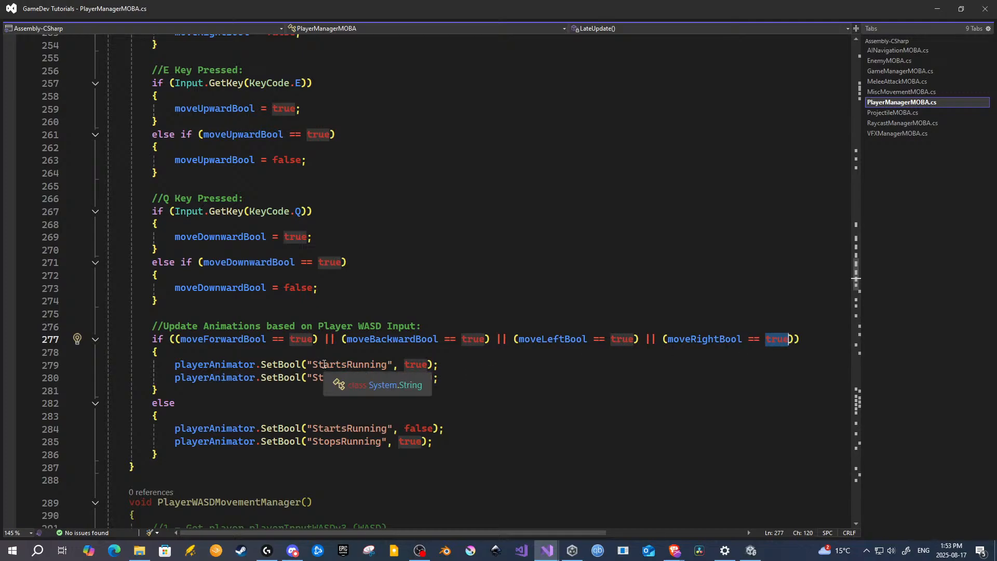
Step: Review the playerAnimator SetBool calls for StartsRunning and StopsRunning inside the WASD if branch
{"action": "double_click", "coordinate": [215, 365]}
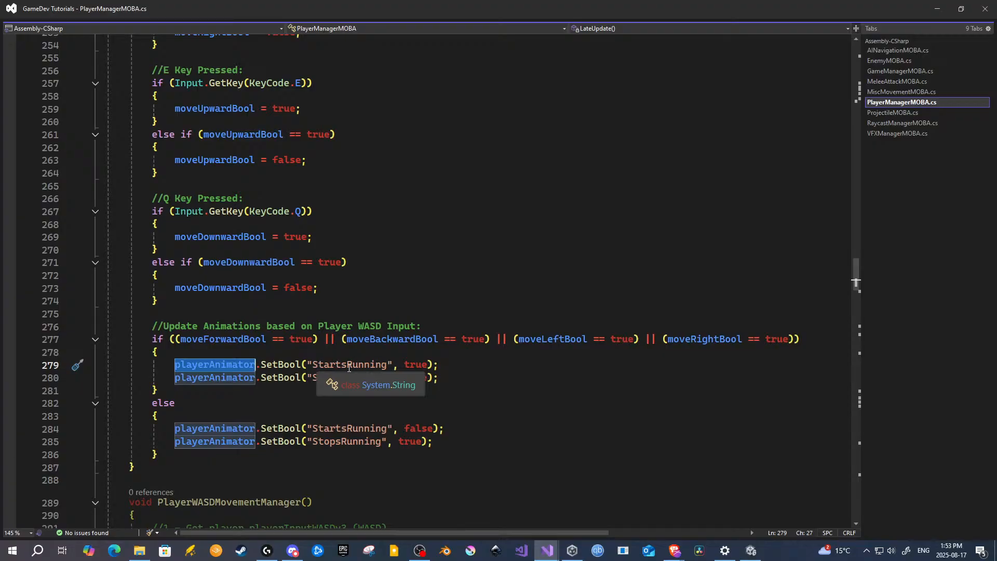
{"action": "double_click", "coordinate": [415, 365]}
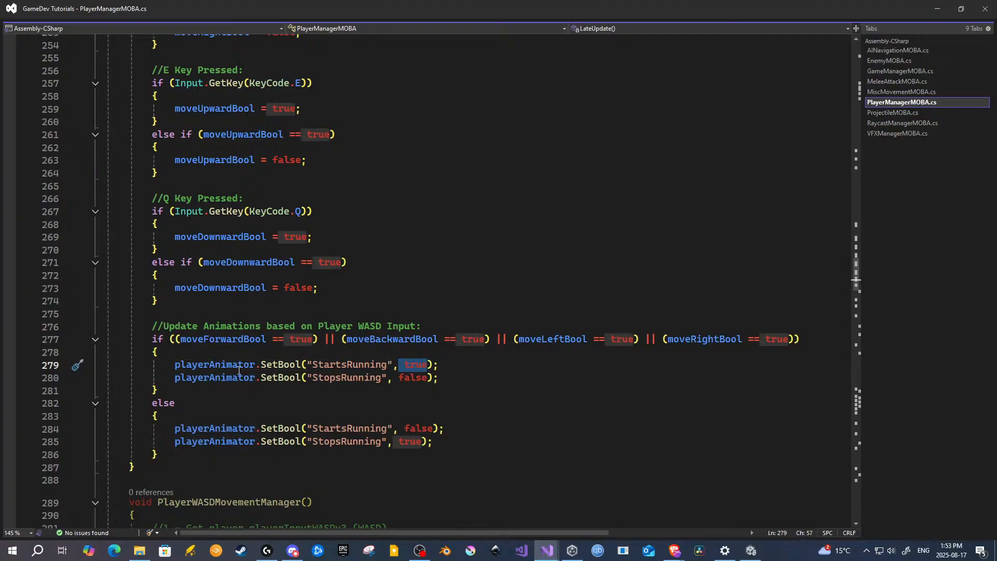
{"action": "left_click_drag", "start_coordinate": [314, 377], "coordinate": [445, 381]}
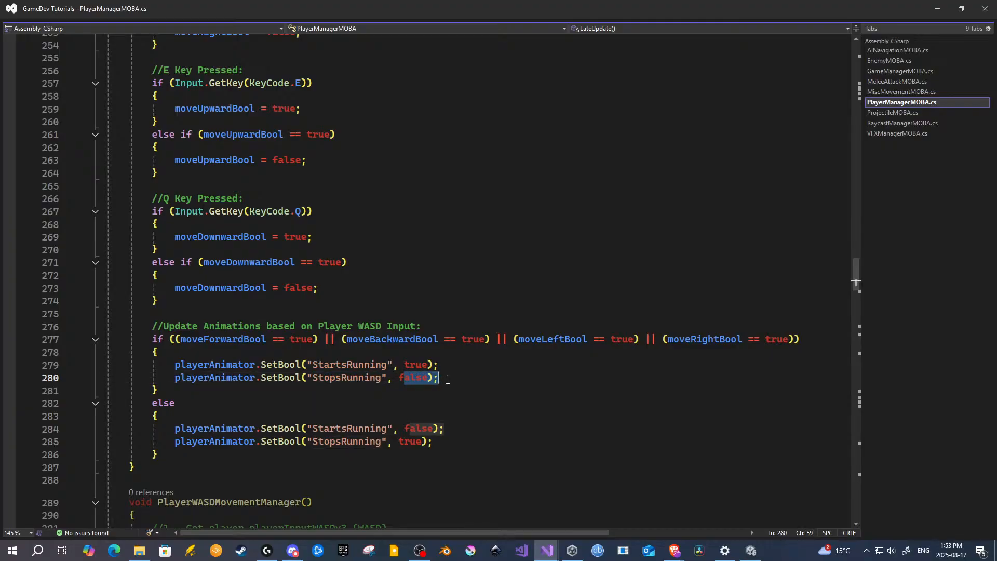
{"action": "left_click", "coordinate": [447, 379]}
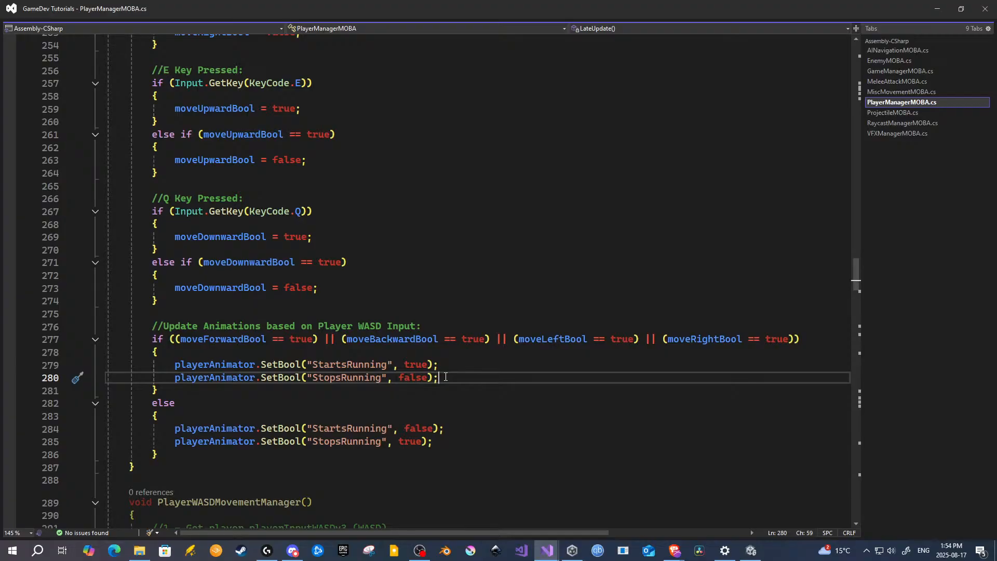
Step: Move the StopsRunning false call above the StartsRunning true call in the WASD if branch
{"action": "left_click_drag", "start_coordinate": [442, 378], "coordinate": [174, 378]}
{"action": "key", "text": "ctrl+c"}
{"action": "left_click", "coordinate": [193, 353]}
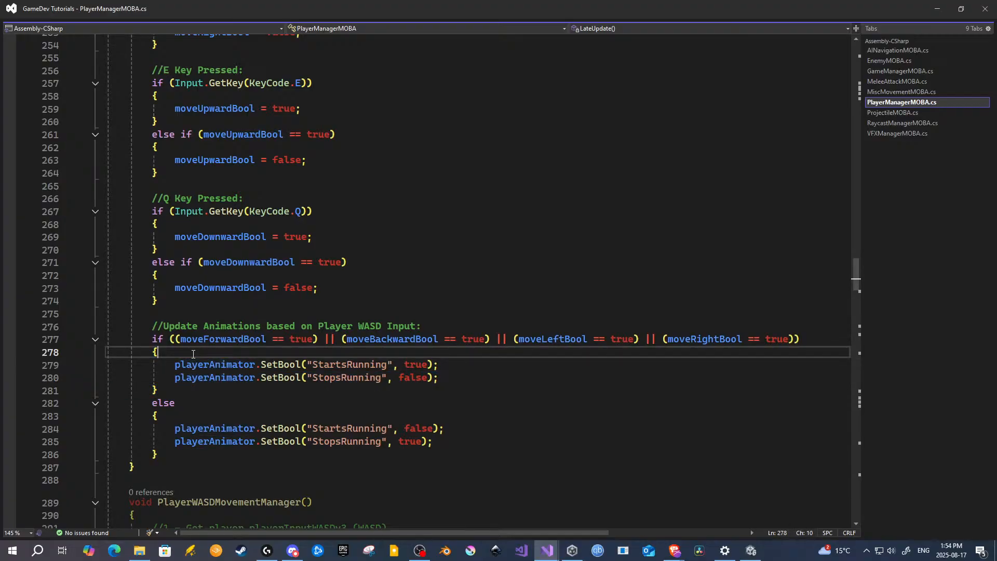
{"action": "key", "text": "Return"}
{"action": "key", "text": "ctrl+v"}
{"action": "left_click_drag", "start_coordinate": [445, 390], "coordinate": [447, 383]}
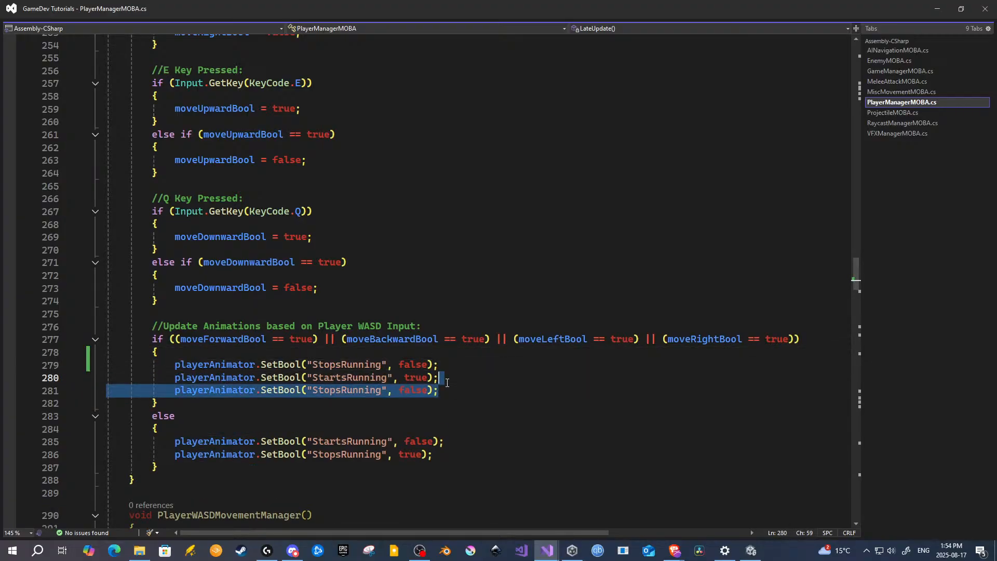
{"action": "key", "text": "BackSpace"}
Step: Compare the order of the StartsRunning and StopsRunning calls in the else branch with those in the if branch
{"action": "left_click_drag", "start_coordinate": [435, 441], "coordinate": [195, 446]}
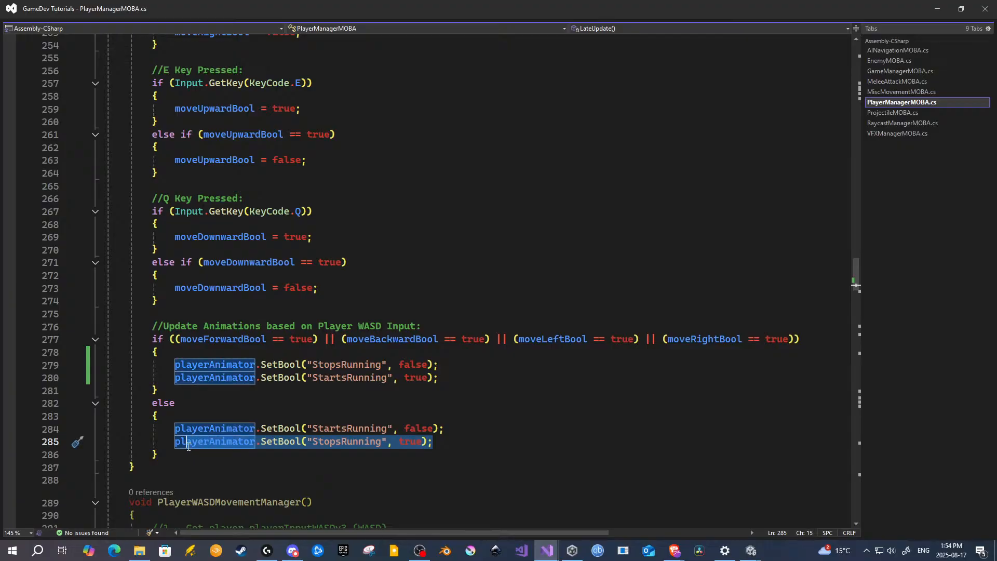
{"action": "left_click", "coordinate": [341, 428]}
{"action": "key", "text": "Up"}
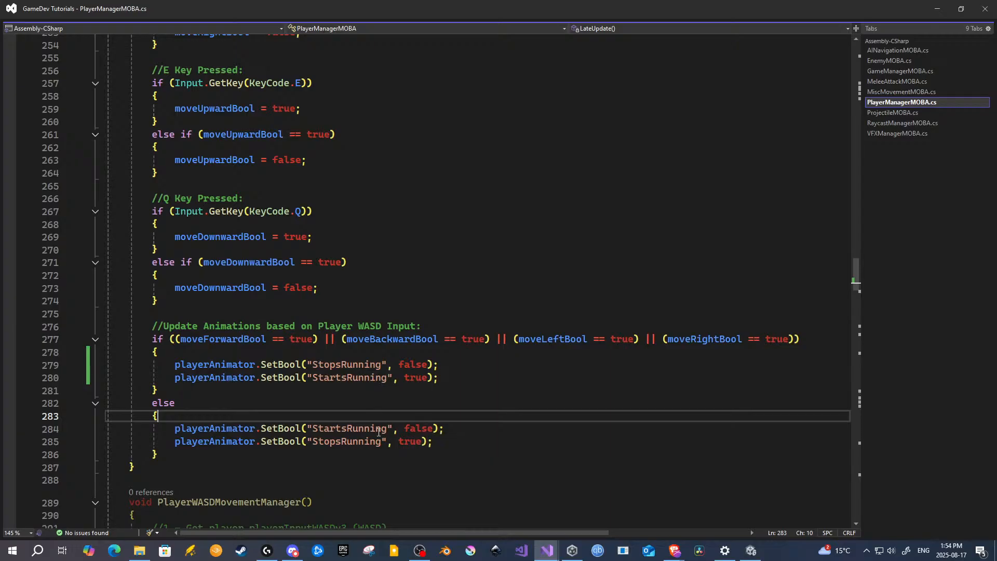
{"action": "left_click", "coordinate": [199, 403]}
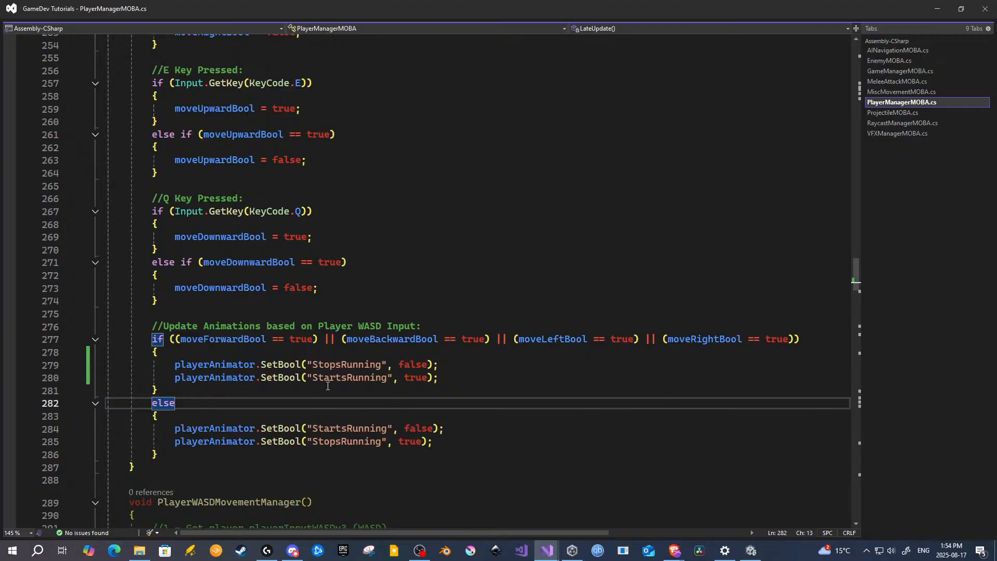
{"action": "double_click", "coordinate": [352, 378]}
{"action": "double_click", "coordinate": [352, 365]}
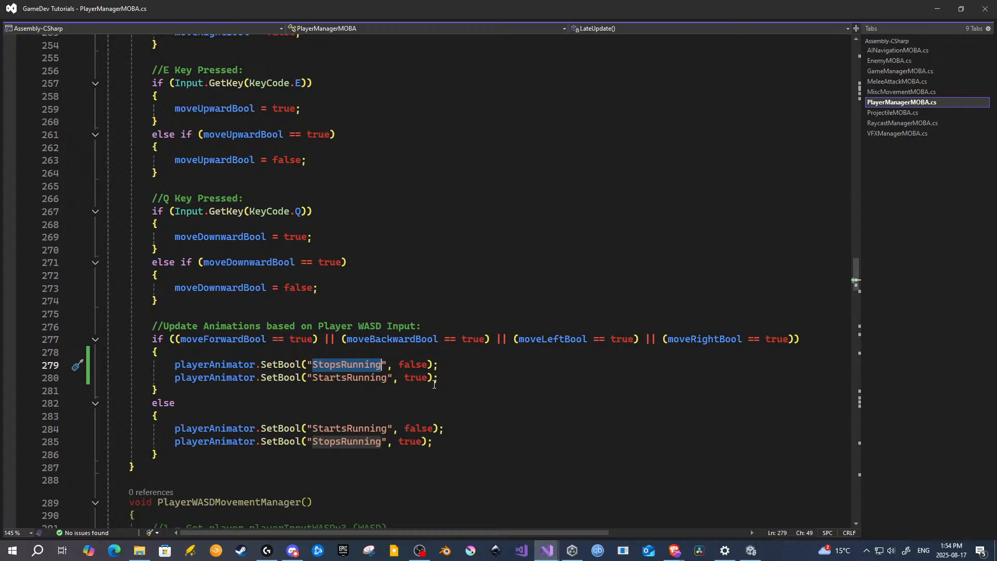
Step: Switch to Unity and save the scene and the project
{"action": "key", "text": "alt+Tab"}
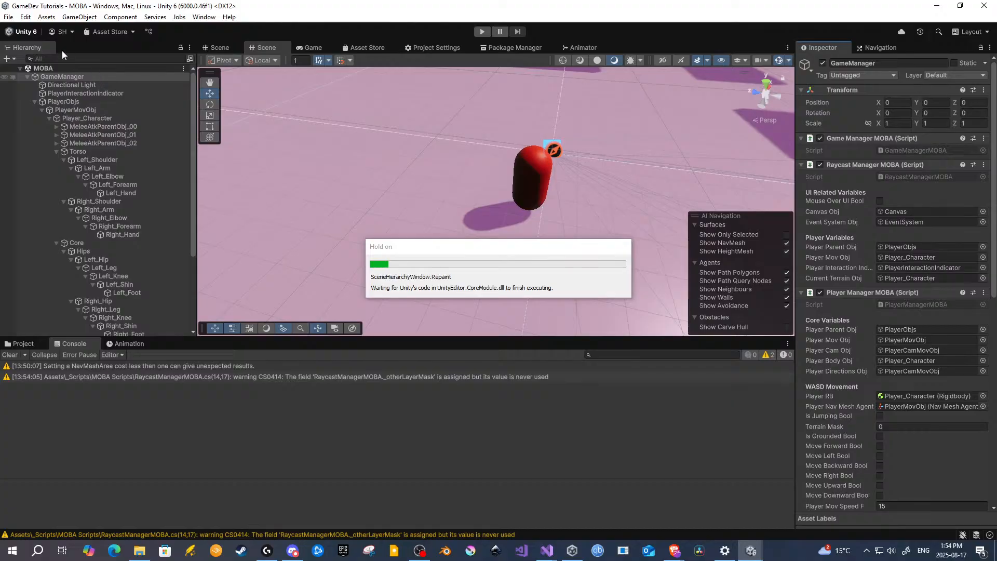
{"action": "left_click", "coordinate": [8, 16]}
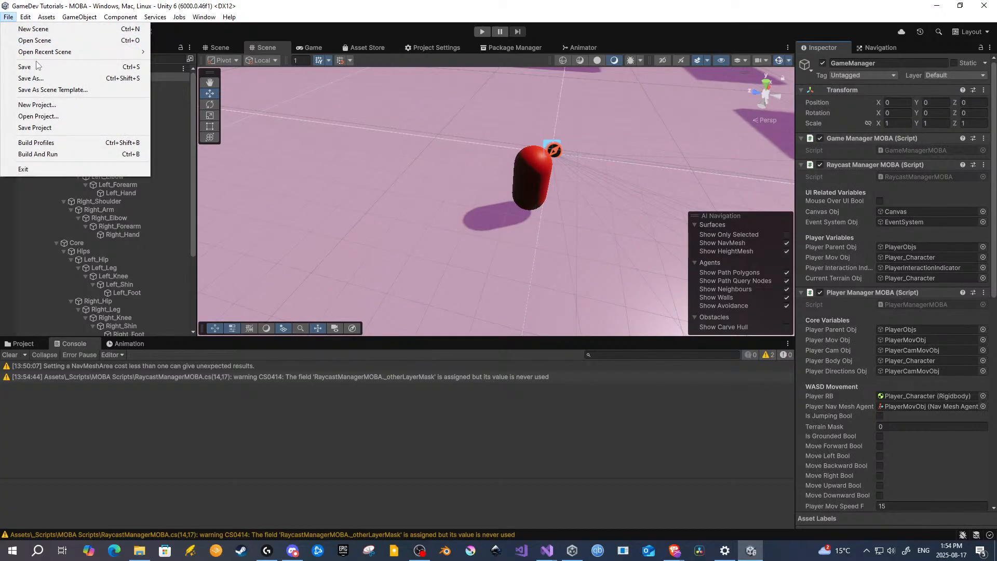
{"action": "left_click", "coordinate": [36, 66]}
{"action": "left_click", "coordinate": [8, 17]}
{"action": "left_click", "coordinate": [108, 127]}
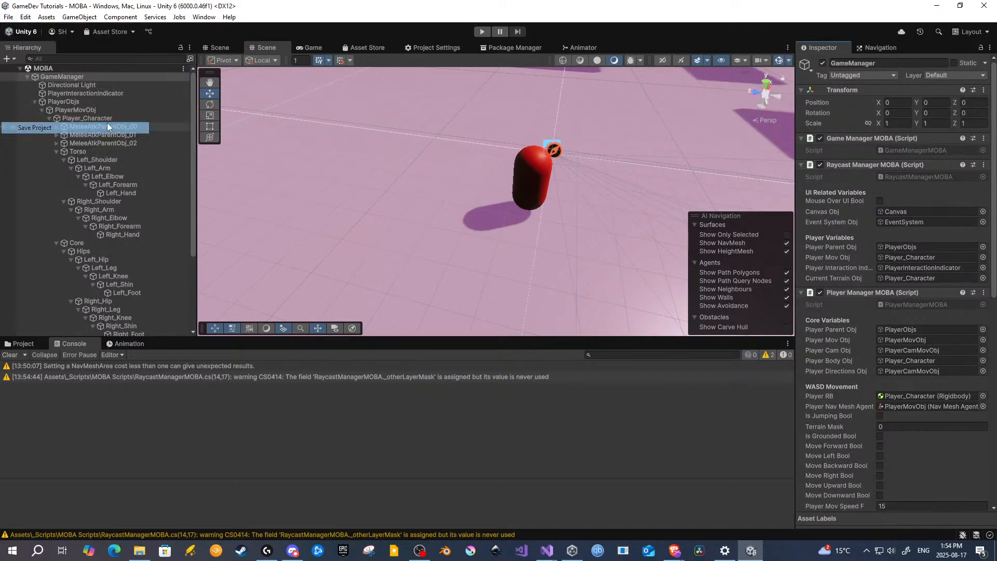
Step: Examine PlayerMovObj's animator states Player_Idle_Anim and Player_Running_Anim and the conditions of the transitions between them
{"action": "left_click", "coordinate": [92, 109]}
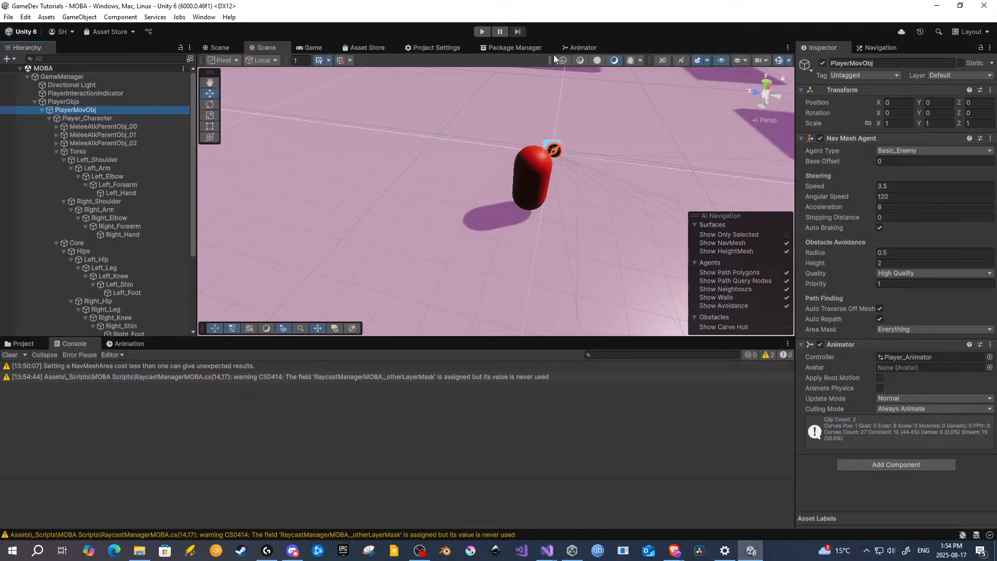
{"action": "left_click", "coordinate": [581, 47]}
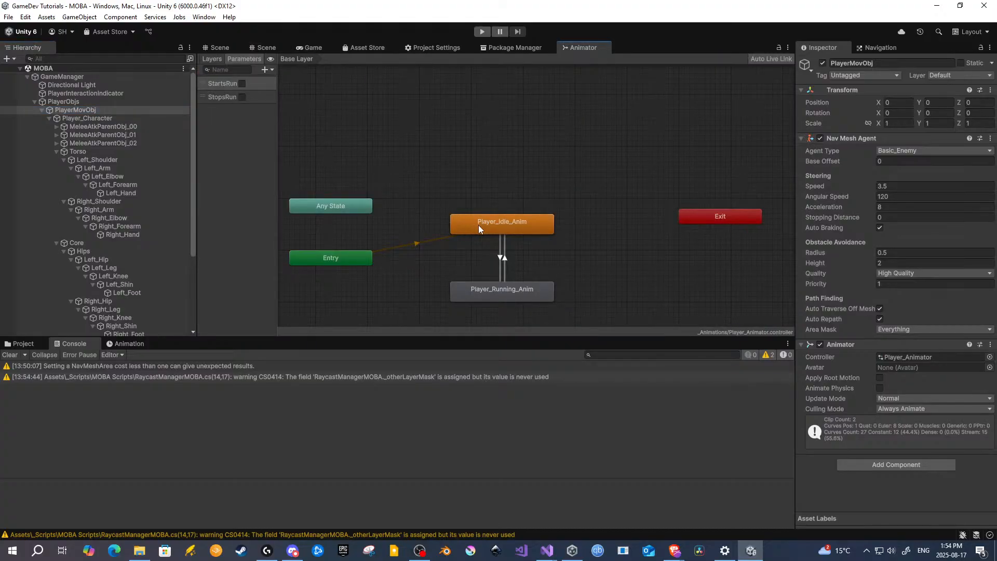
{"action": "left_click", "coordinate": [499, 256]}
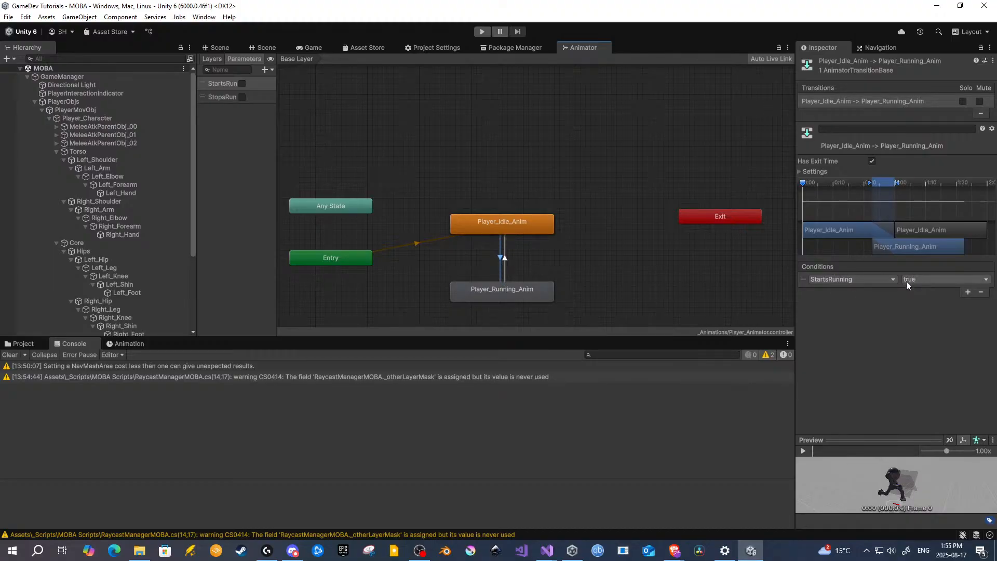
{"action": "left_click", "coordinate": [505, 259]}
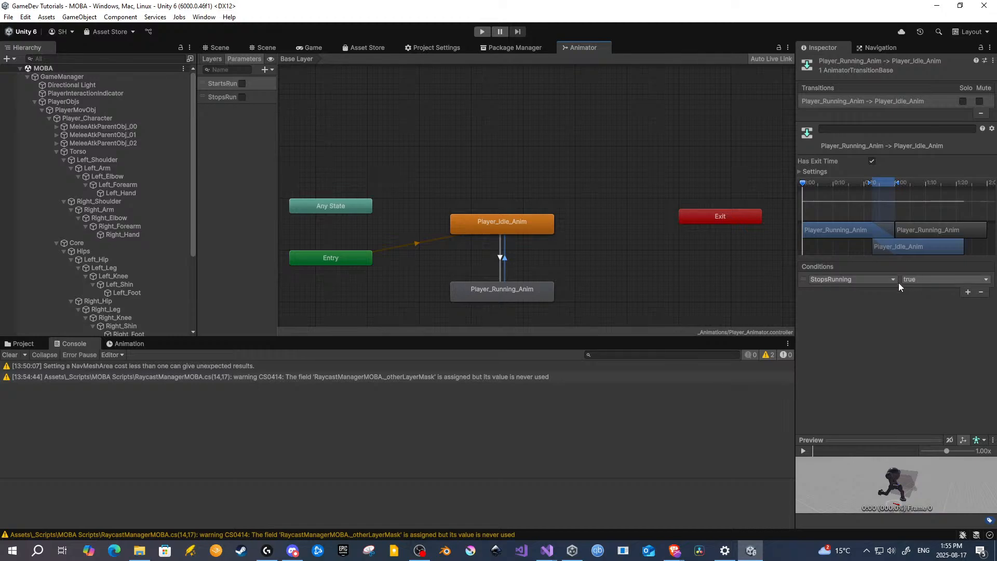
{"action": "left_click", "coordinate": [500, 257]}
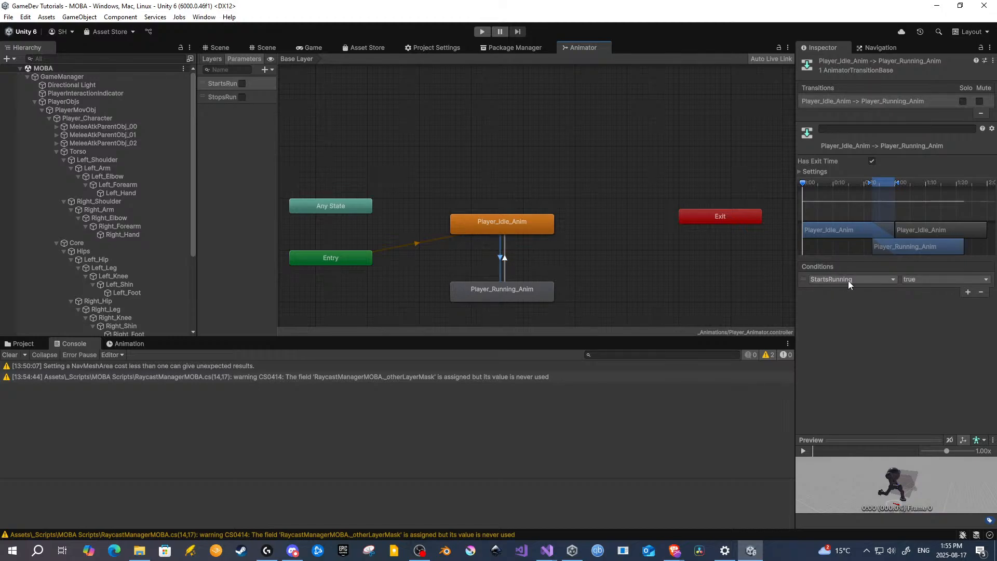
{"action": "left_click", "coordinate": [506, 245]}
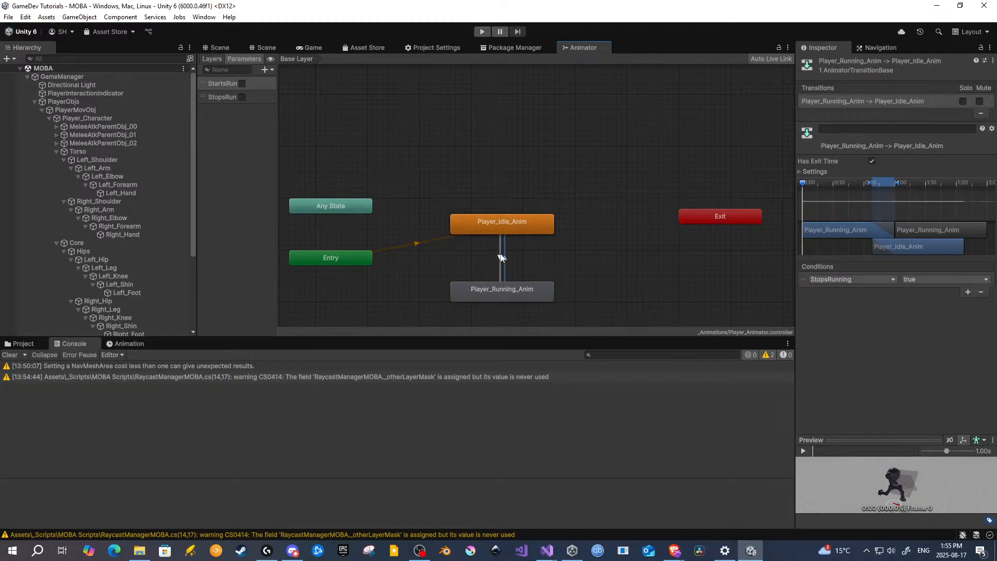
{"action": "left_click", "coordinate": [502, 230]}
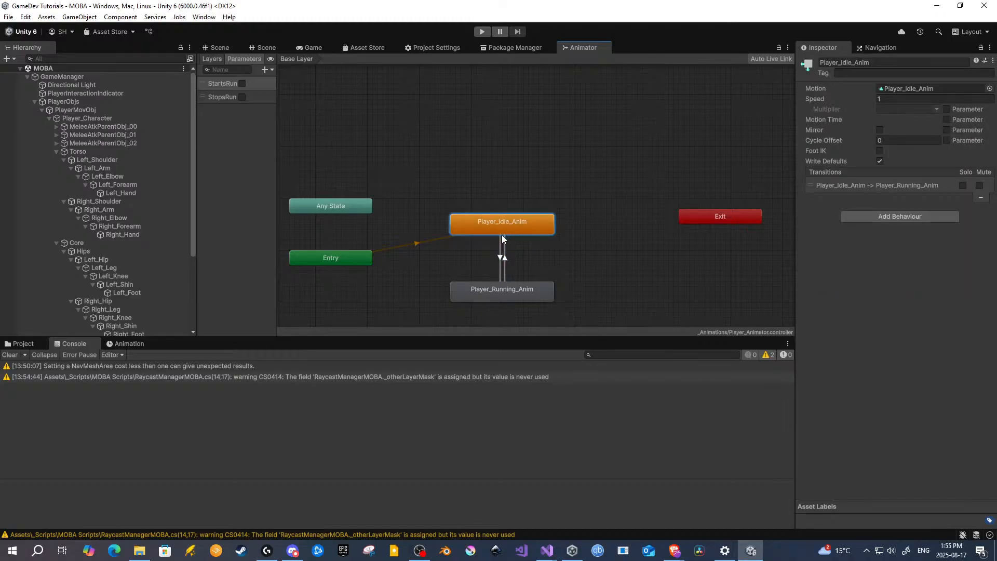
{"action": "left_click", "coordinate": [504, 289]}
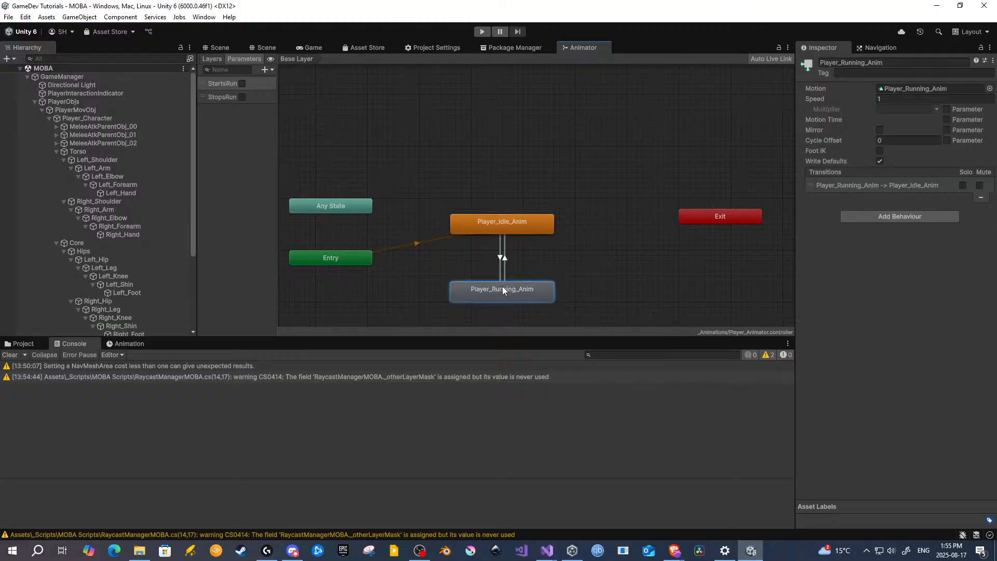
Step: Save the scene and the project again, and select the Player_Idle_Anim state in the animator graph
{"action": "left_click", "coordinate": [8, 16]}
{"action": "left_click", "coordinate": [27, 67]}
{"action": "left_click", "coordinate": [8, 16]}
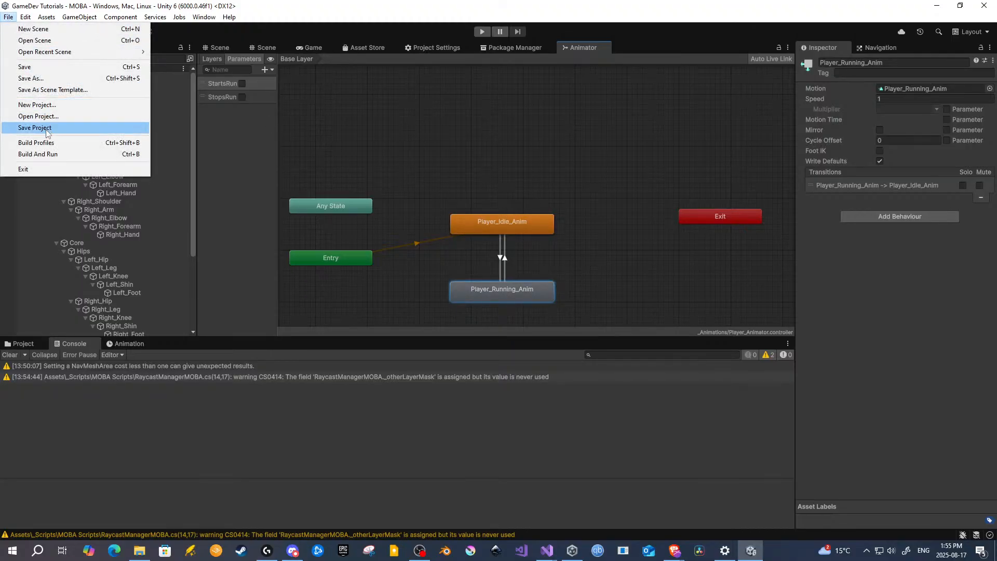
{"action": "left_click", "coordinate": [35, 127]}
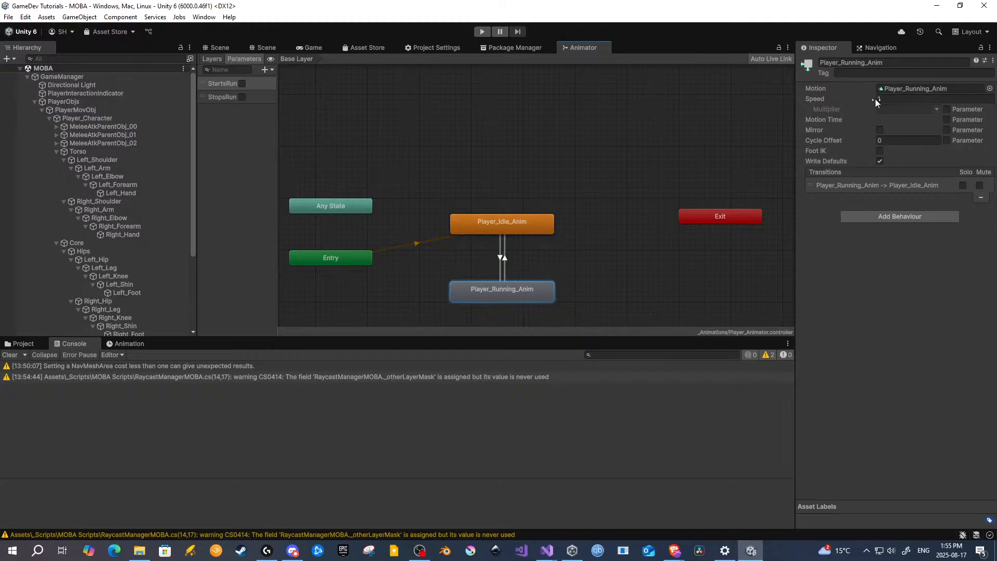
{"action": "left_click", "coordinate": [540, 232]}
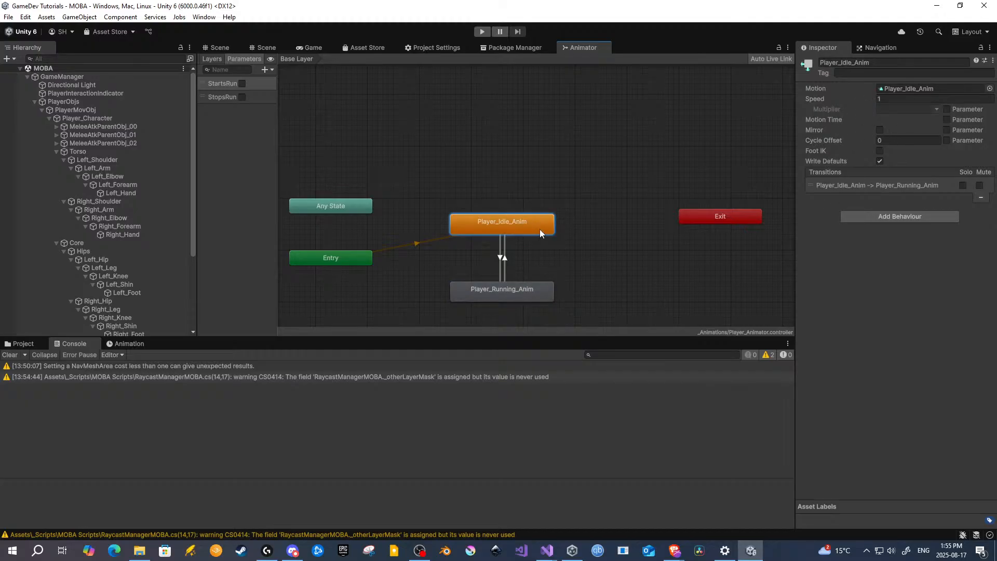
Step: Set the Player_Running_Anim state's speed to 3 and start play mode to test it
{"action": "left_click", "coordinate": [519, 294]}
{"action": "left_click", "coordinate": [889, 100]}
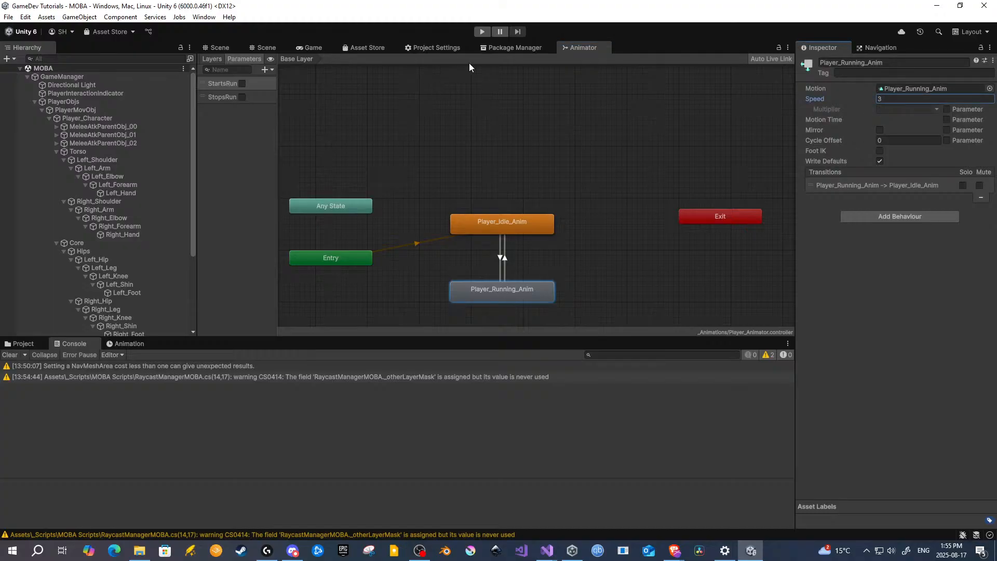
{"action": "left_click", "coordinate": [482, 32]}
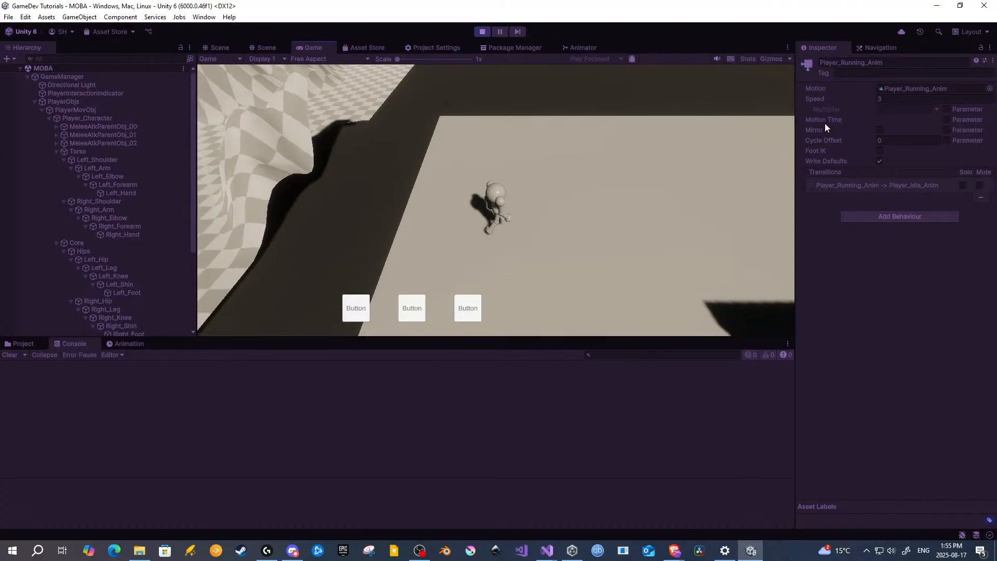
Step: Set the Player_Running_Anim speed to 15 during play and test the player's running in the game
{"action": "left_click", "coordinate": [900, 99]}
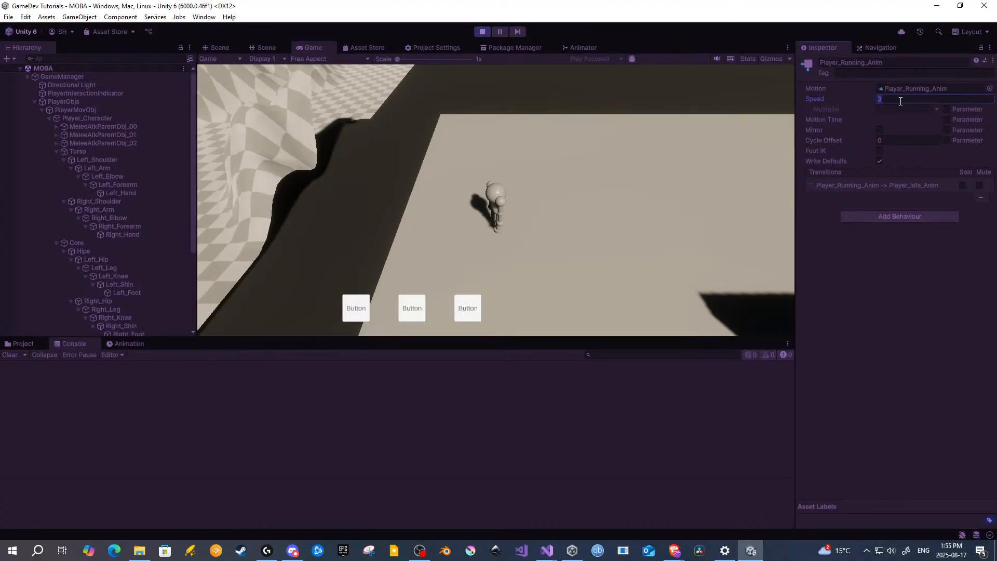
{"action": "type", "text": "15"}
{"action": "left_click", "coordinate": [623, 240]}
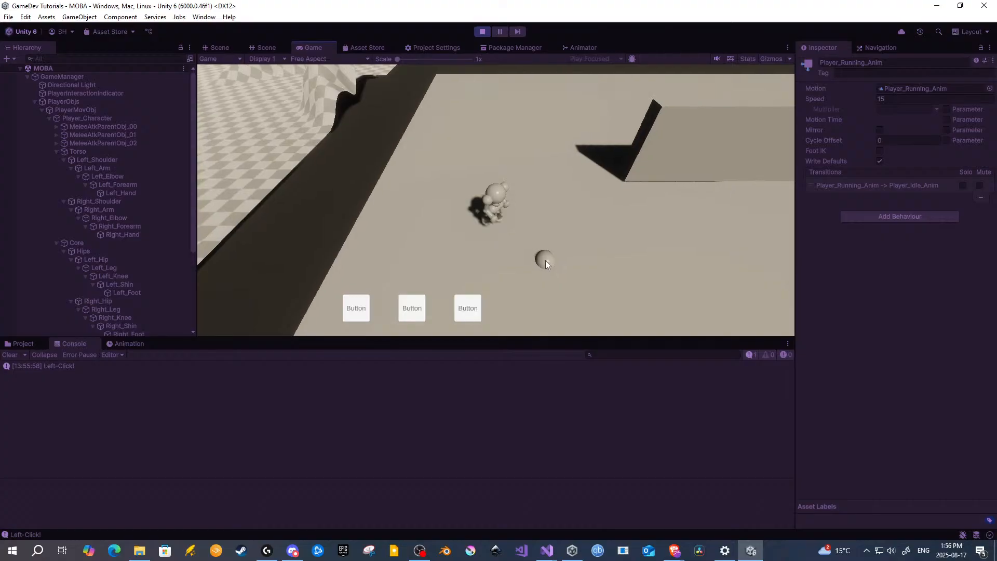
Step: Set the Player_Running_Anim speed to 0.1 during play and test the player's running again
{"action": "left_click", "coordinate": [906, 99]}
{"action": "type", "text": "0."}
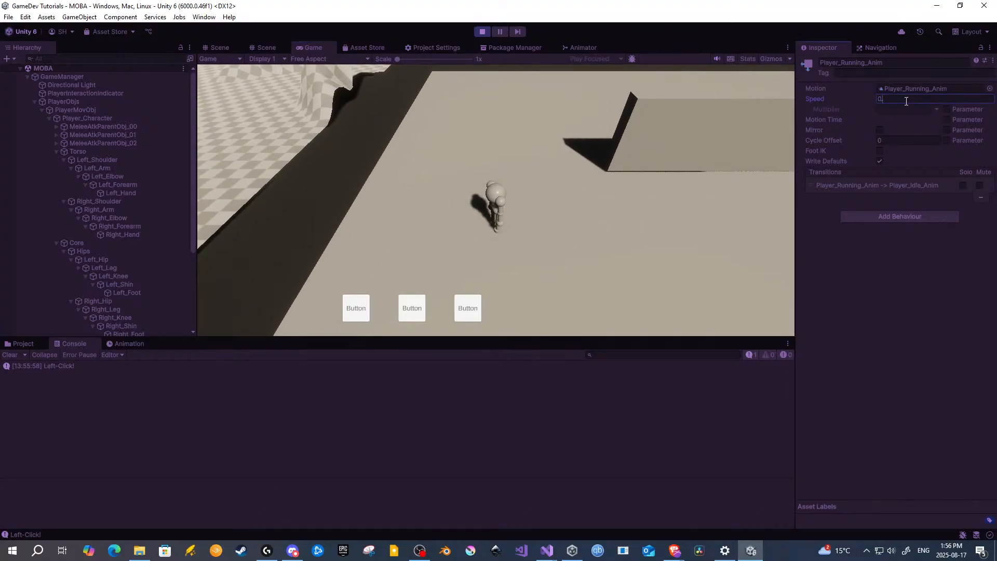
{"action": "type", "text": "1"}
{"action": "left_click", "coordinate": [575, 253]}
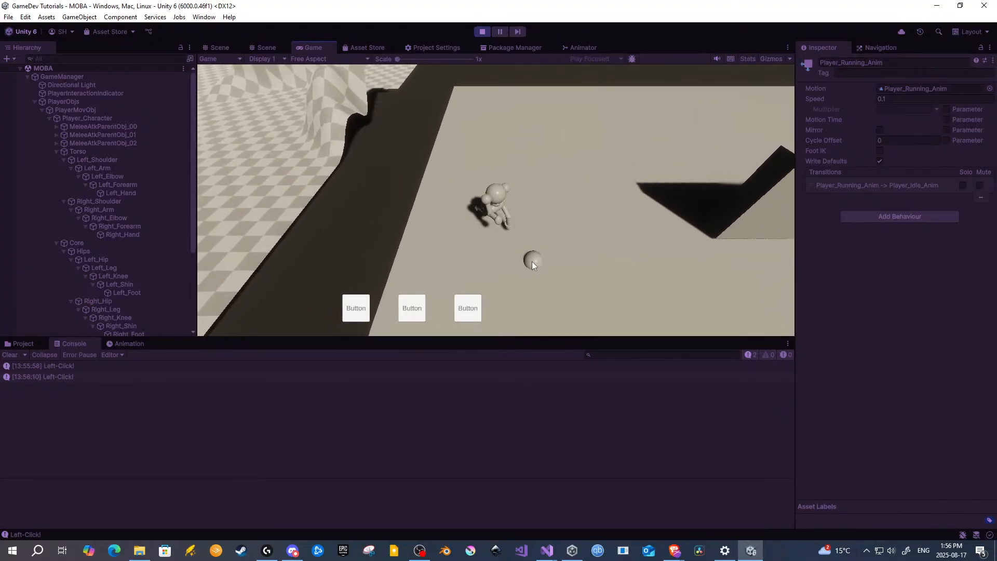
Step: Stop play mode and set the Player_Running_Anim state's speed to 1
{"action": "left_click", "coordinate": [484, 34]}
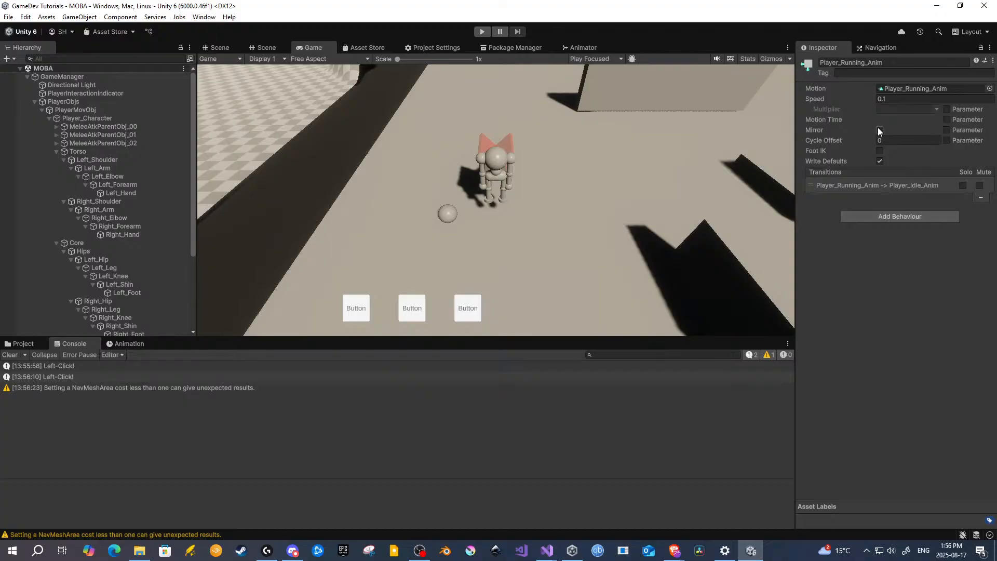
{"action": "left_click", "coordinate": [890, 99]}
{"action": "left_click", "coordinate": [891, 100]}
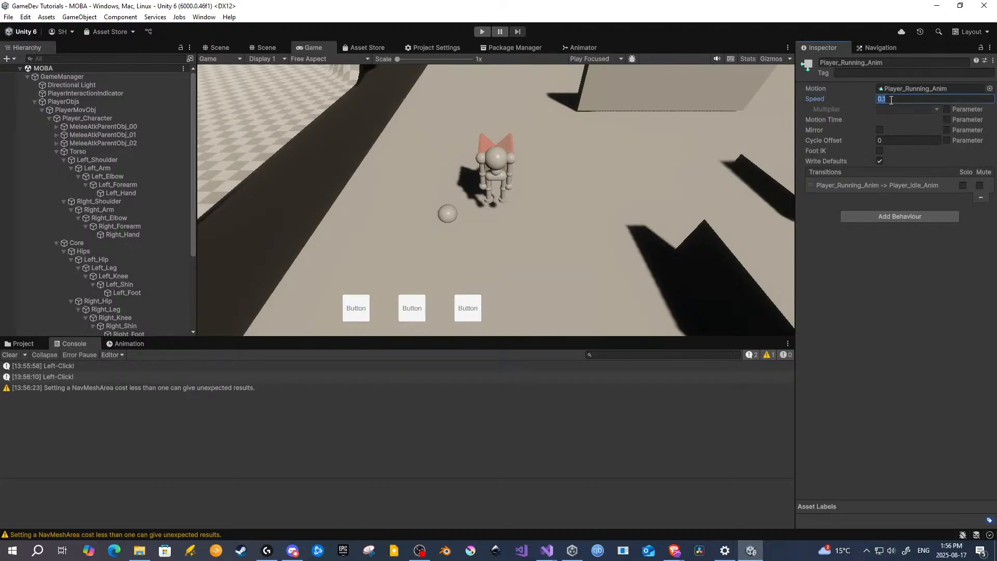
{"action": "type", "text": "1"}
Step: Save the scene and the project with the new running animation speed
{"action": "left_click", "coordinate": [9, 16]}
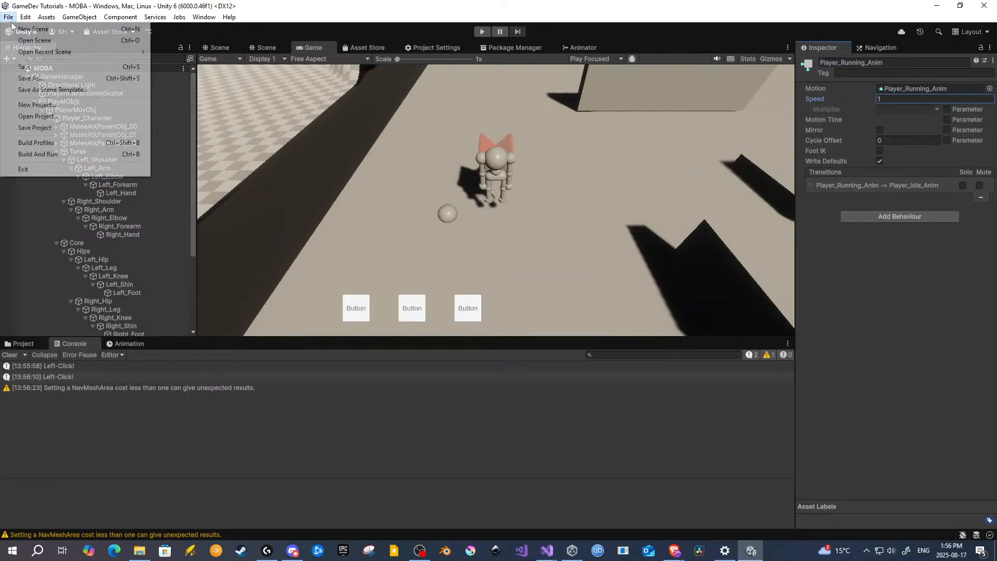
{"action": "left_click", "coordinate": [28, 66]}
{"action": "left_click", "coordinate": [8, 16]}
{"action": "left_click", "coordinate": [32, 131]}
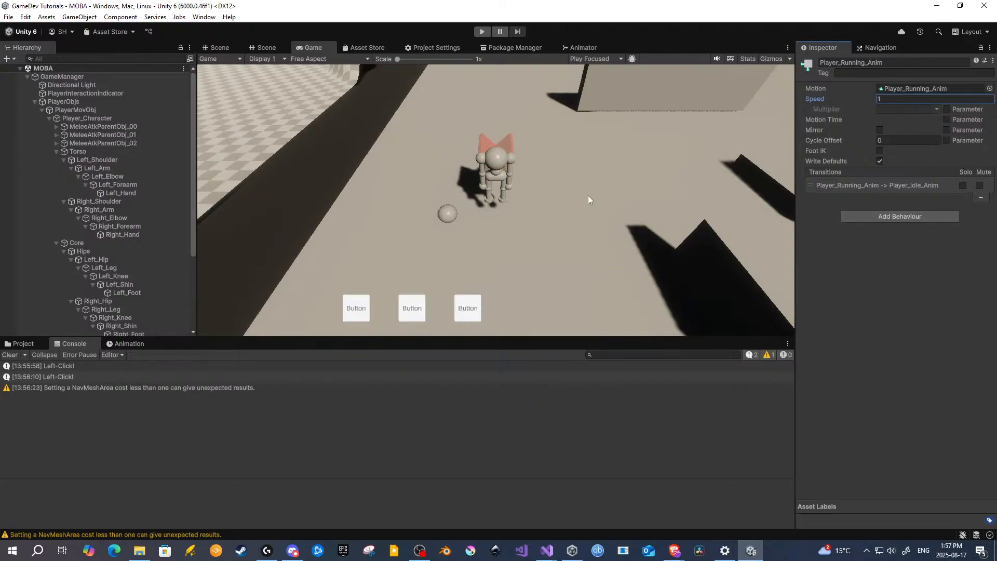
Step: Rename the StopsRunning parameter of the player's animator controller as StartsIdle
{"action": "left_click", "coordinate": [583, 49]}
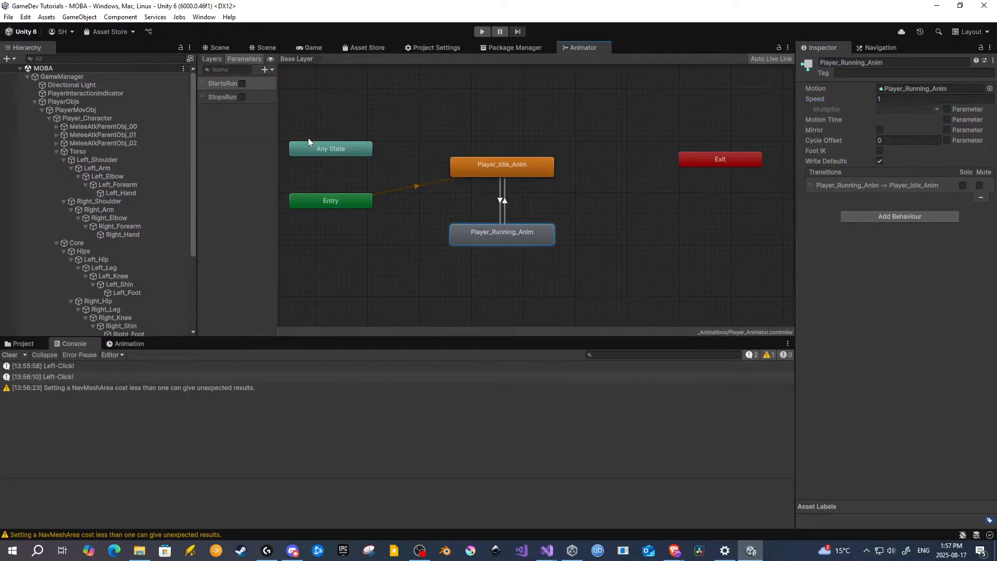
{"action": "left_click", "coordinate": [215, 98]}
{"action": "left_click", "coordinate": [225, 81]}
{"action": "left_click", "coordinate": [226, 98]}
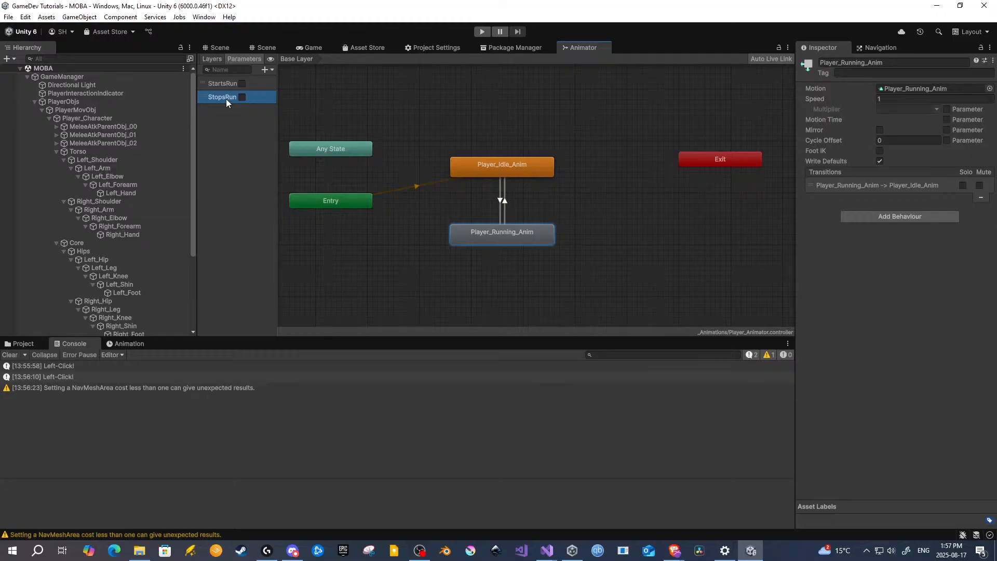
{"action": "double_click", "coordinate": [226, 99]}
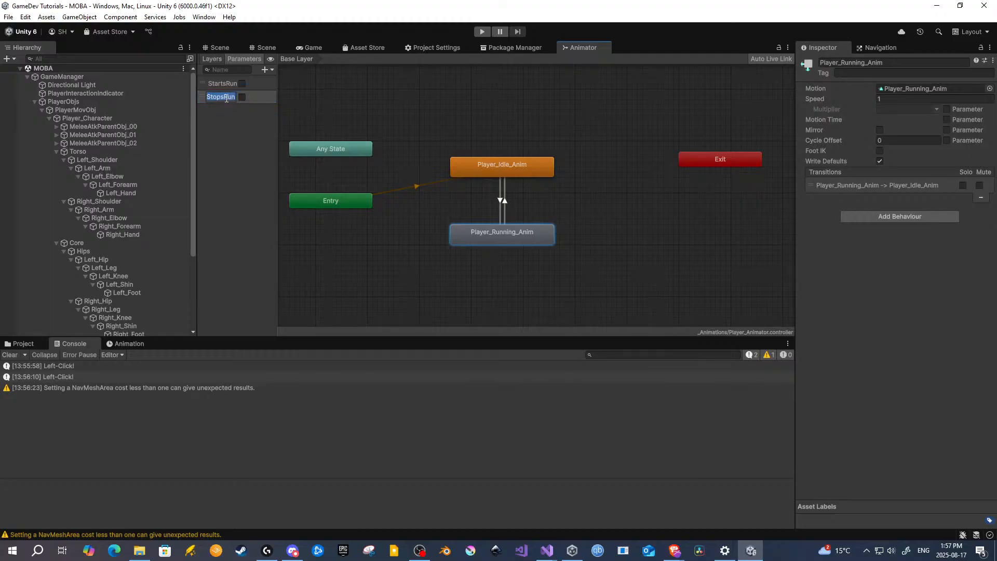
{"action": "left_click", "coordinate": [221, 115]}
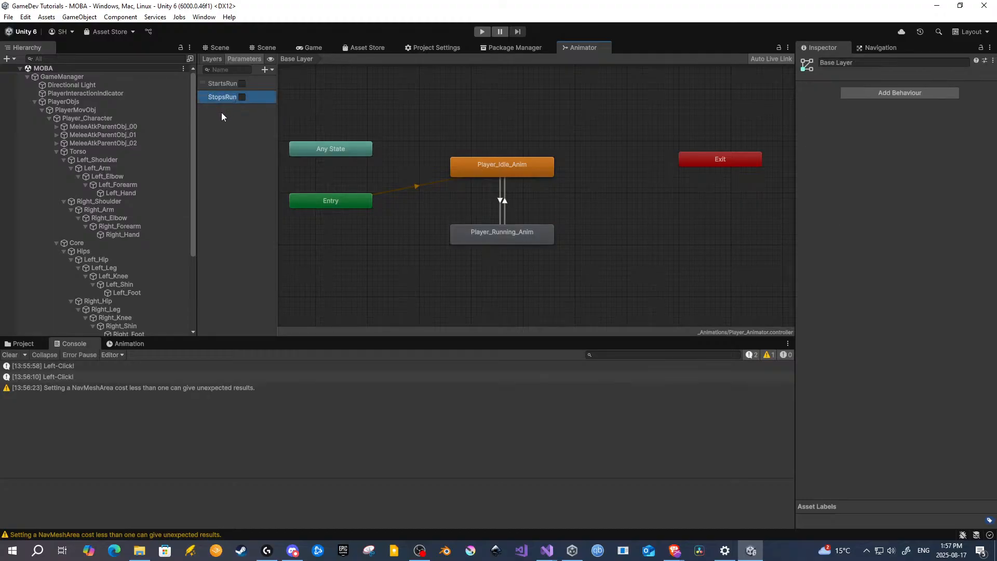
{"action": "double_click", "coordinate": [226, 98]}
{"action": "left_click", "coordinate": [222, 99]}
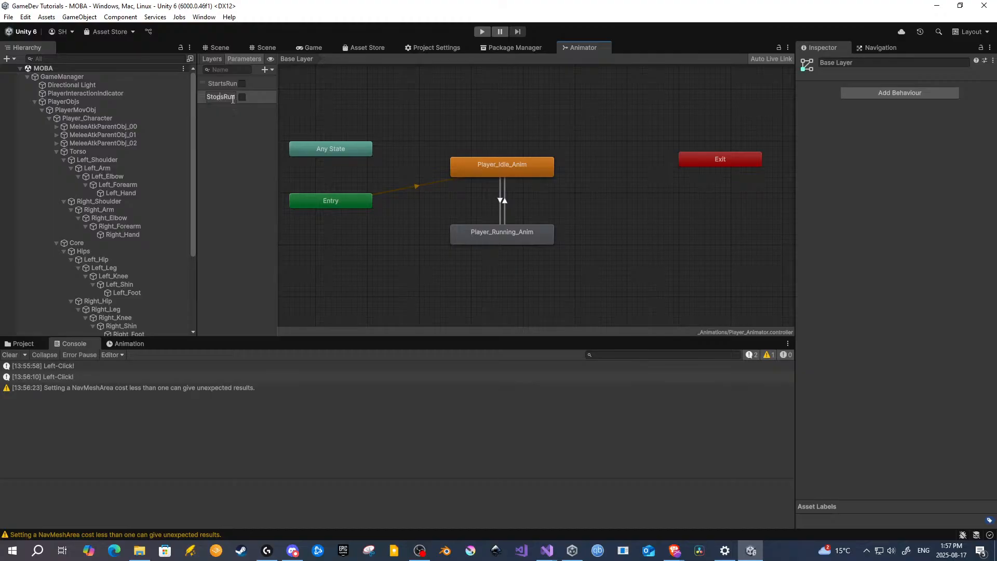
{"action": "key", "text": "BackSpace"}
{"action": "key", "text": "BackSpace"}
{"action": "type", "text": "art"}
{"action": "key", "text": "Right"}
{"action": "key", "text": "Right"}
{"action": "key", "text": "Right"}
{"action": "key", "text": "Right"}
{"action": "key", "text": "Right"}
{"action": "key", "text": "Right"}
{"action": "key", "text": "Right"}
{"action": "key", "text": "BackSpace"}
{"action": "key", "text": "BackSpace"}
{"action": "key", "text": "BackSpace"}
{"action": "key", "text": "BackSpace"}
{"action": "key", "text": "BackSpace"}
{"action": "key", "text": "BackSpace"}
{"action": "key", "text": "BackSpace"}
{"action": "type", "text": "Idle"}
{"action": "key", "text": "Return"}
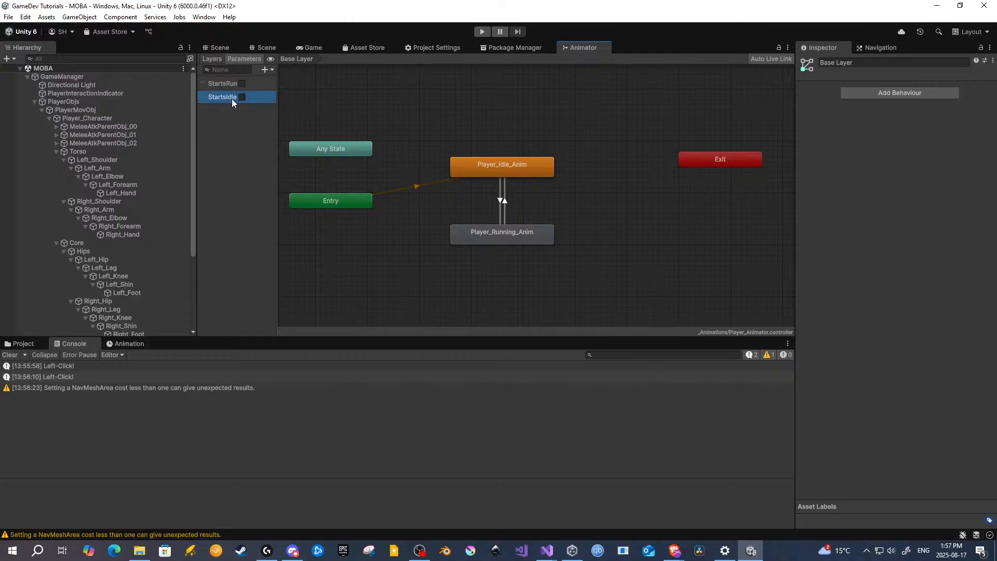
Step: Switch to PlayerManagerMOBA.cs in Visual Studio and change "StopsRunning" to "StartsIdle" in the if branch of the WASD animation update
{"action": "left_click", "coordinate": [547, 550]}
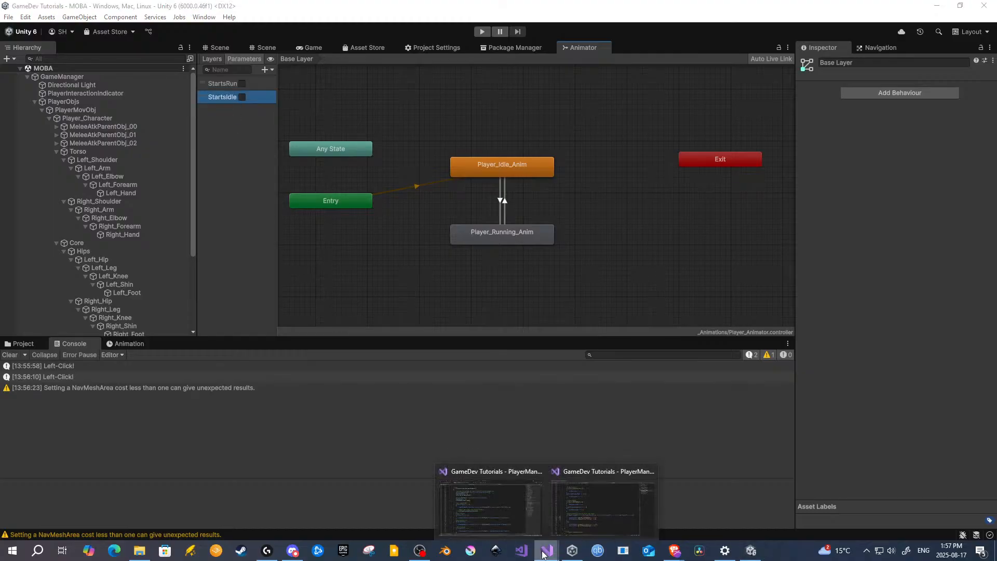
{"action": "left_click", "coordinate": [586, 508]}
{"action": "left_click", "coordinate": [382, 374]}
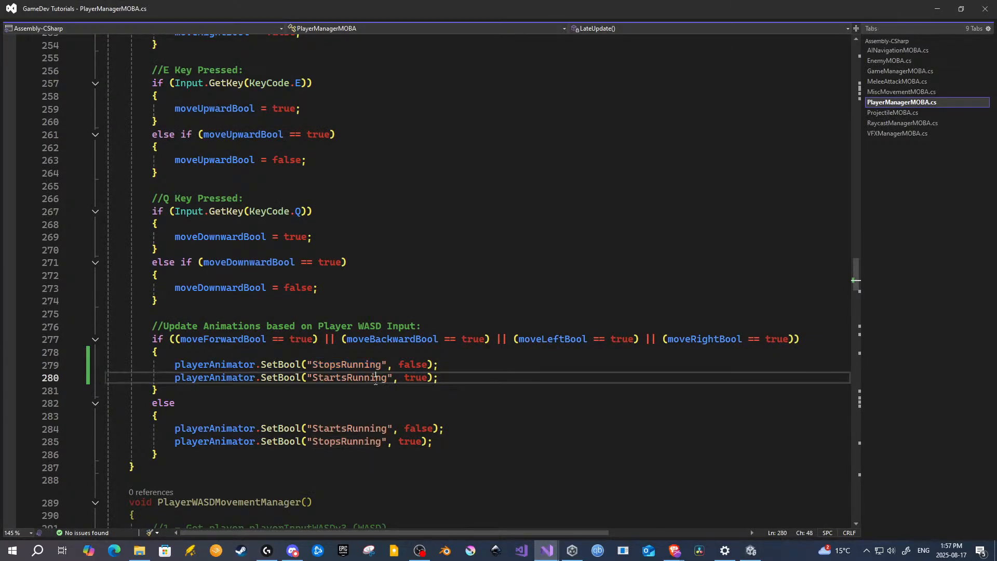
{"action": "left_click_drag", "start_coordinate": [382, 364], "coordinate": [326, 365]}
{"action": "type", "text": "artsIdle"}
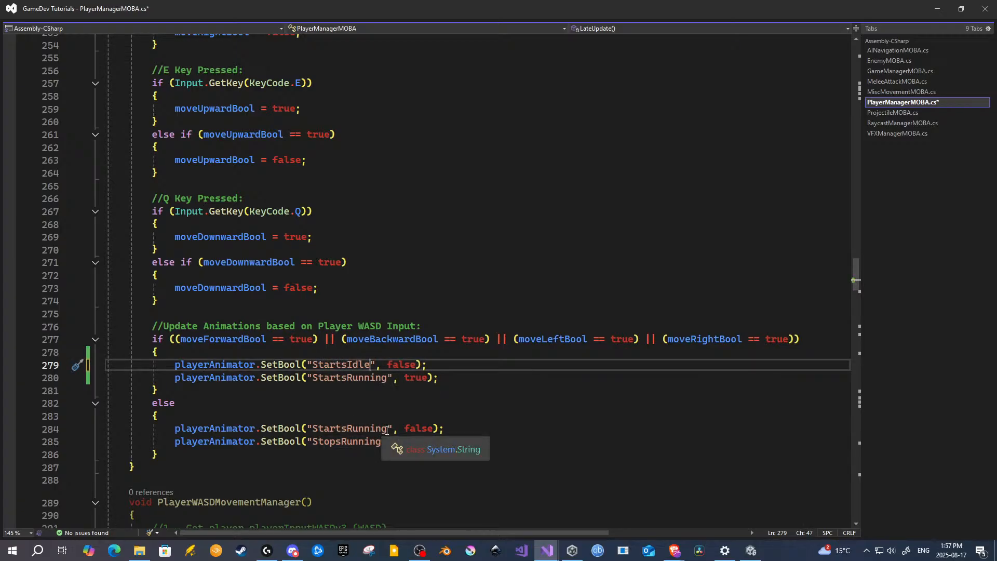
Step: Change "StopsRunning" to "StartsIdle" in the else branch of the WASD animation update and save the script
{"action": "left_click_drag", "start_coordinate": [381, 441], "coordinate": [333, 442]}
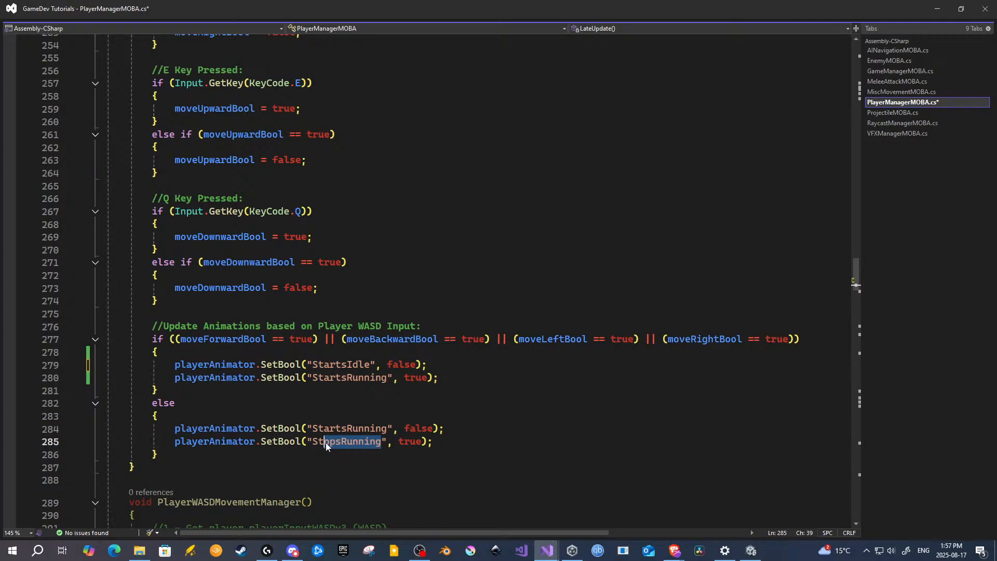
{"action": "key", "text": "BackSpace"}
{"action": "key", "text": "BackSpace"}
{"action": "type", "text": "arts"}
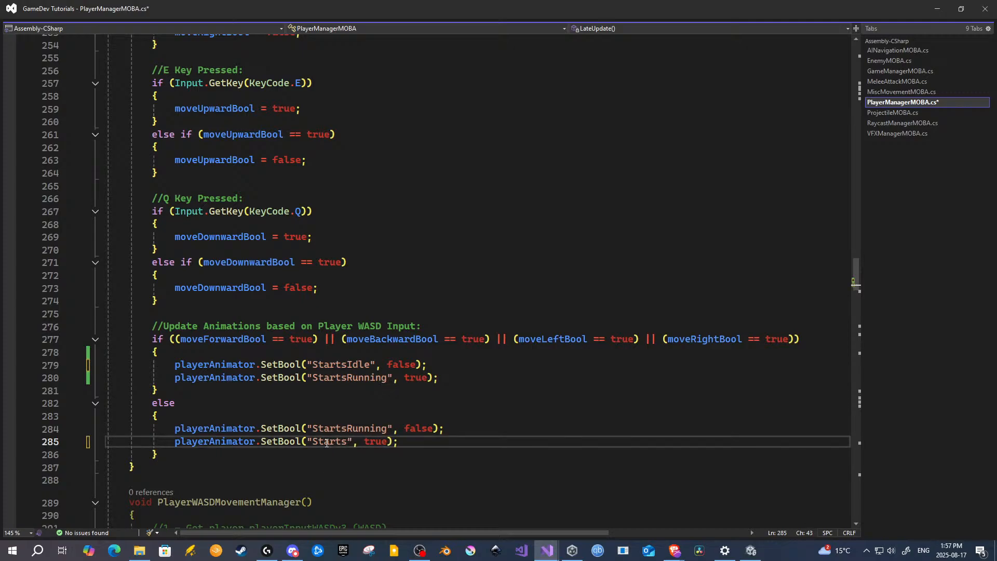
{"action": "type", "text": "Idle"}
{"action": "left_click", "coordinate": [310, 456]}
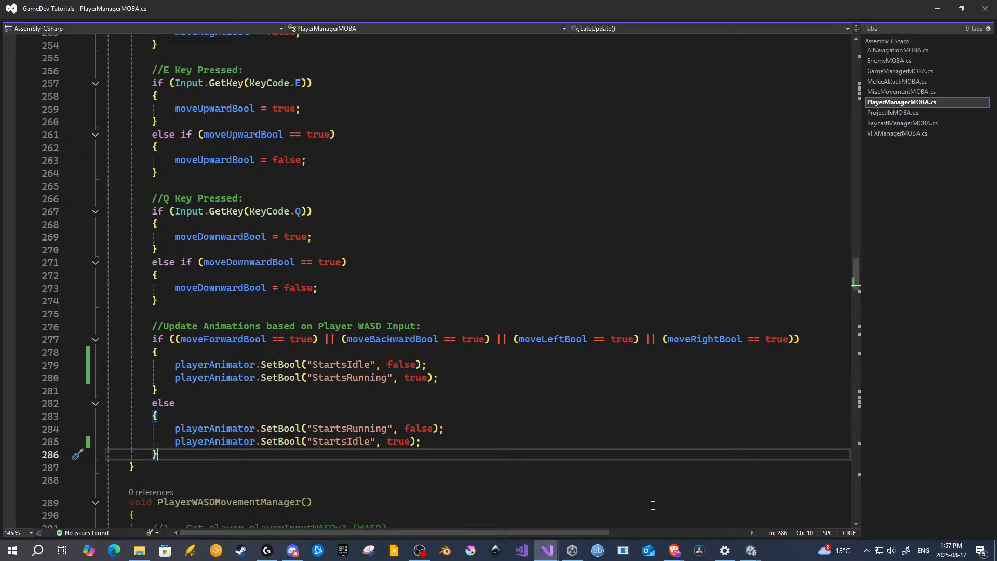
Step: Return to Unity and save both the scene and the project after the script change
{"action": "left_click", "coordinate": [751, 550]}
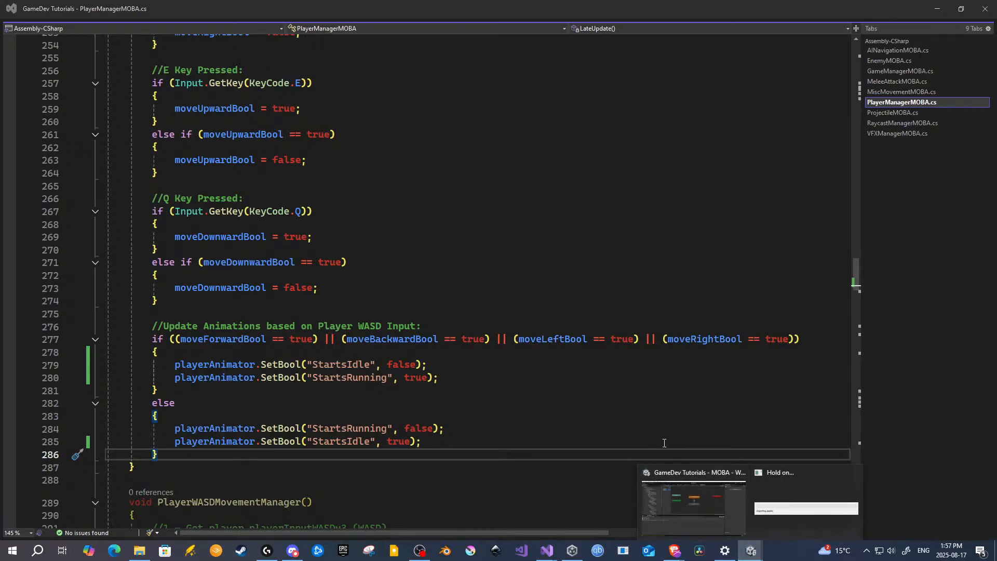
{"action": "left_click", "coordinate": [694, 504]}
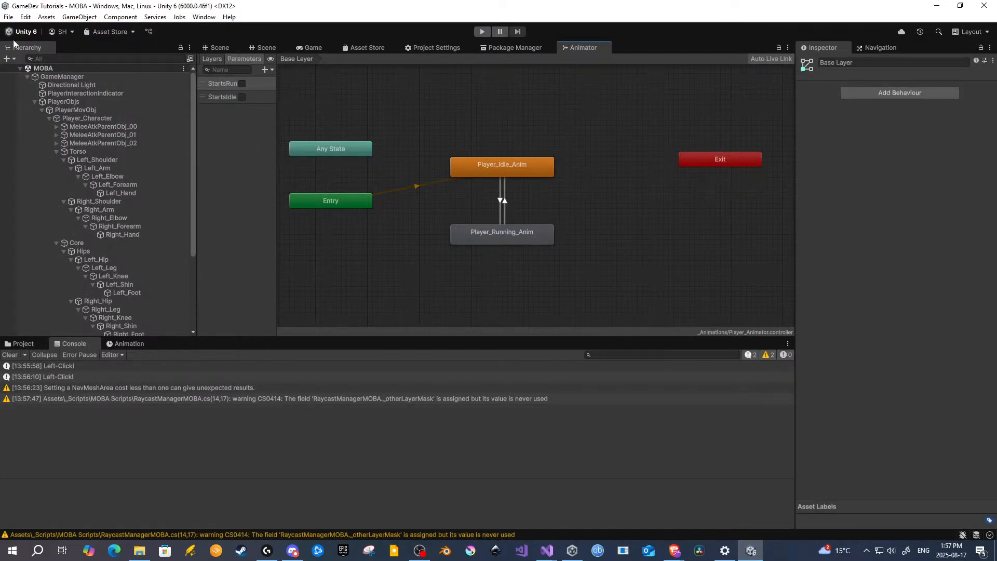
{"action": "left_click", "coordinate": [9, 18]}
{"action": "left_click", "coordinate": [26, 68]}
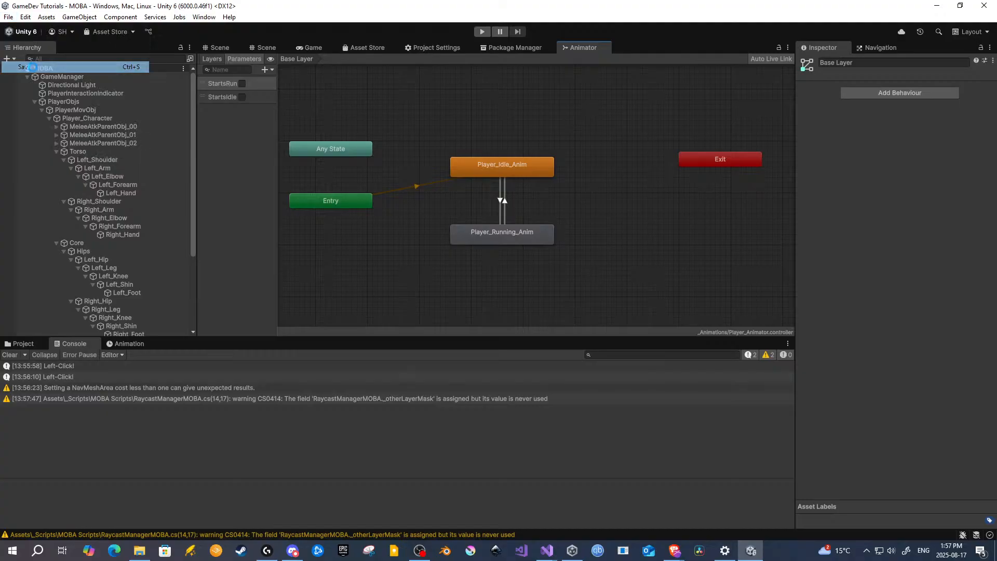
{"action": "left_click", "coordinate": [9, 18]}
{"action": "left_click", "coordinate": [54, 128]}
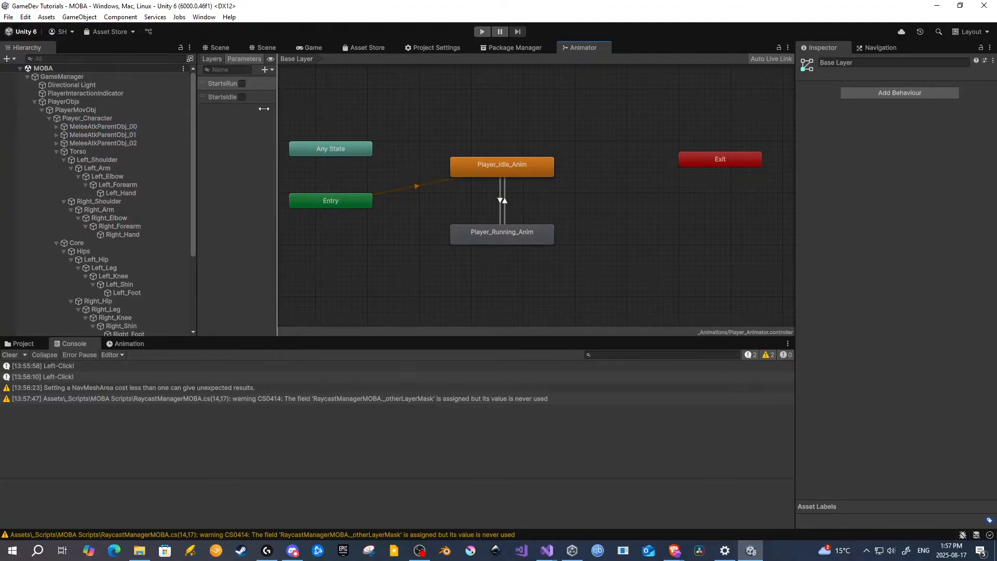
Step: Switch to the browser and examine the run cycle key poses in the "running animation keyframes" image results
{"action": "left_click", "coordinate": [237, 48]}
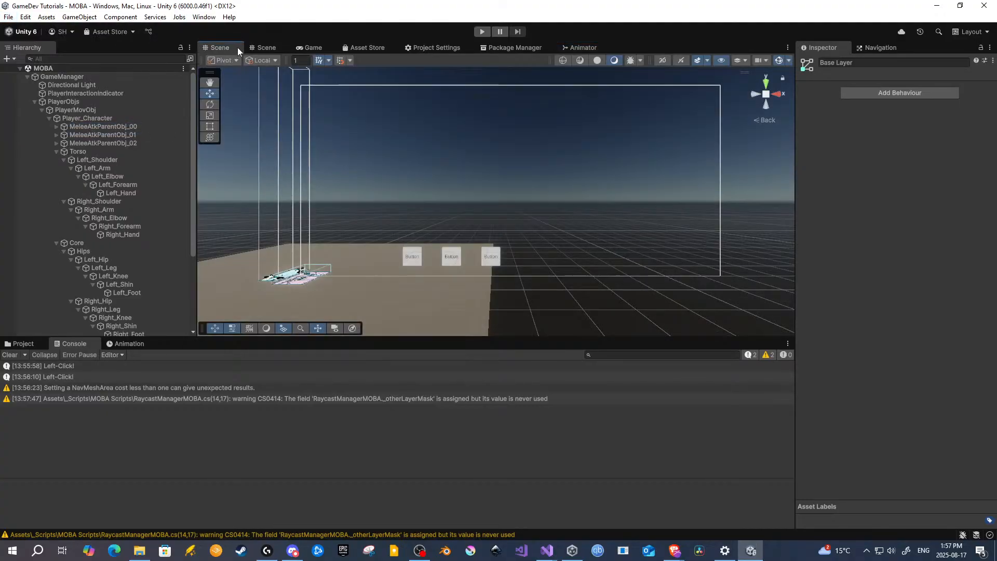
{"action": "left_click", "coordinate": [269, 47]}
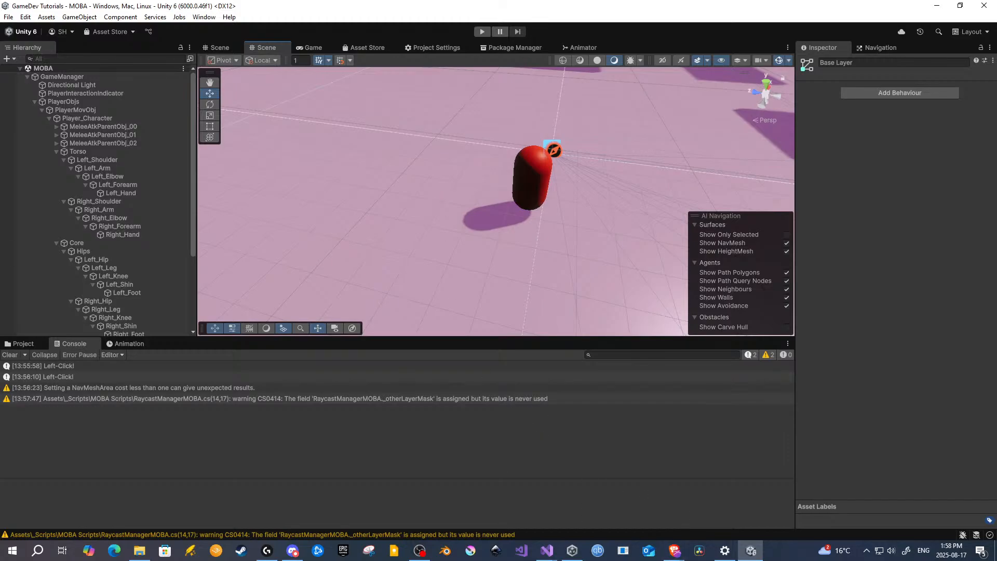
{"action": "key", "text": "alt+Tab"}
{"action": "left_click_drag", "start_coordinate": [0, 226], "coordinate": [260, 0]}
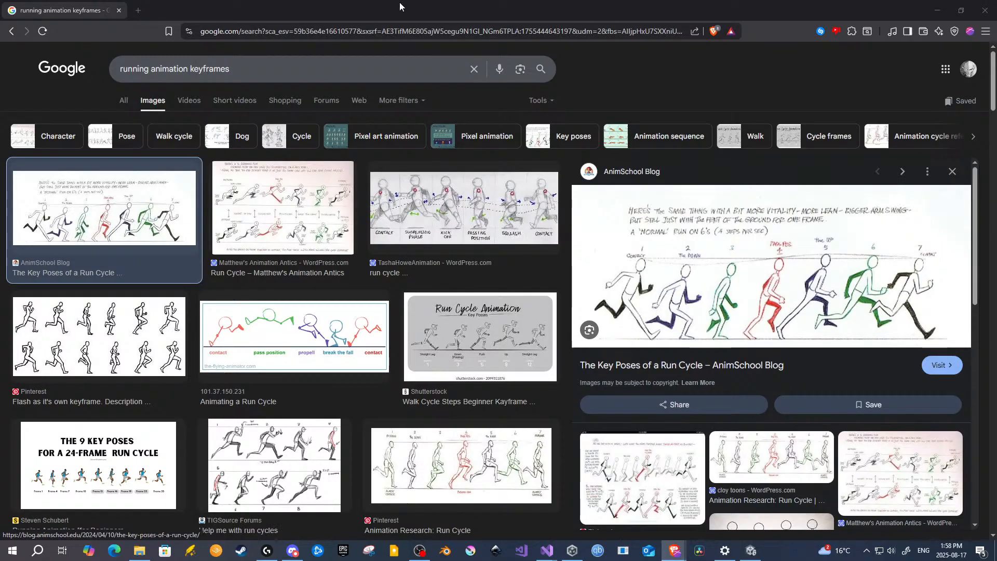
{"action": "left_click", "coordinate": [612, 76]}
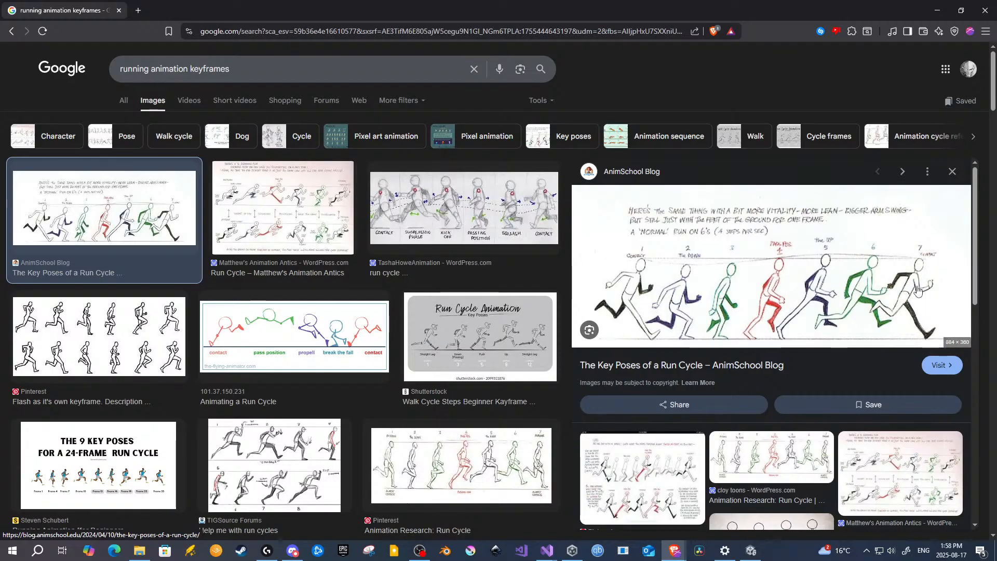
{"action": "left_click_drag", "start_coordinate": [112, 8], "coordinate": [0, 83]}
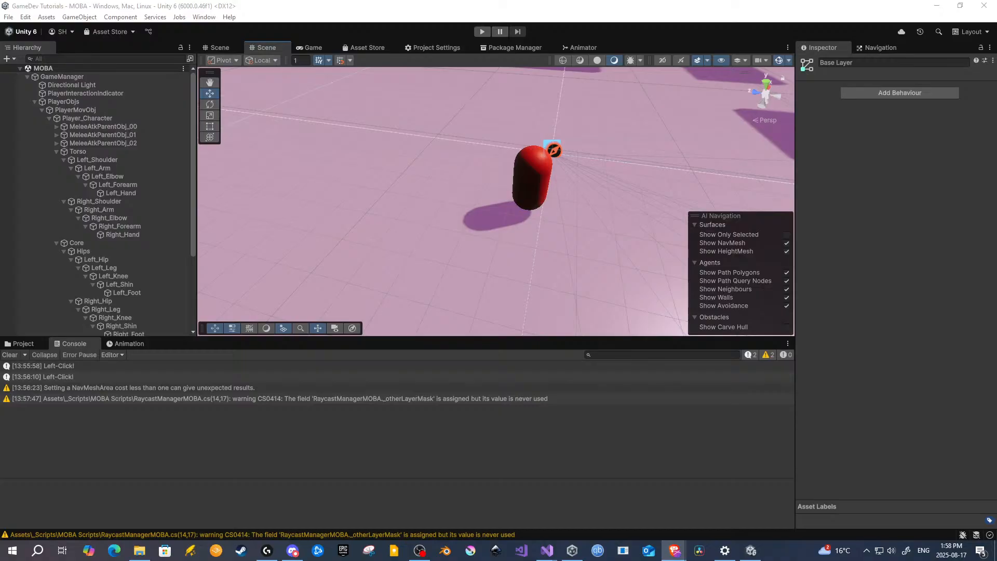
Step: Select PlayerMovObj, frame the character side-on in the Scene view, and open its Player_Running_Anim clip for animation editing
{"action": "left_click", "coordinate": [85, 111]}
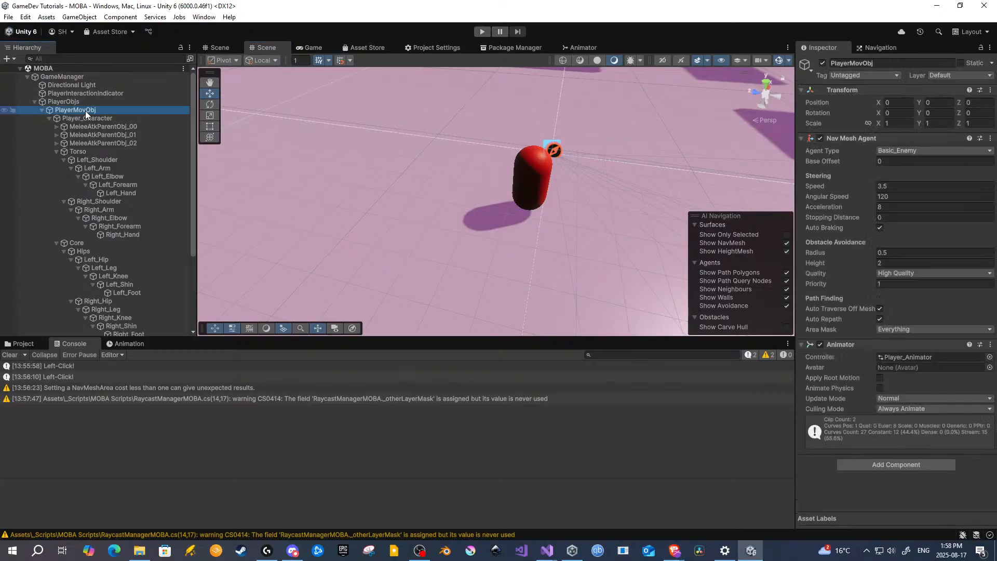
{"action": "double_click", "coordinate": [114, 111]}
{"action": "right_click_drag", "start_coordinate": [490, 229], "coordinate": [539, 117]}
{"action": "middle_click_drag", "start_coordinate": [465, 243], "coordinate": [444, 223]}
{"action": "scroll", "coordinate": [461, 207], "scroll_direction": "down", "scroll_amount": 6}
{"action": "scroll", "coordinate": [468, 227], "scroll_direction": "up", "scroll_amount": 4}
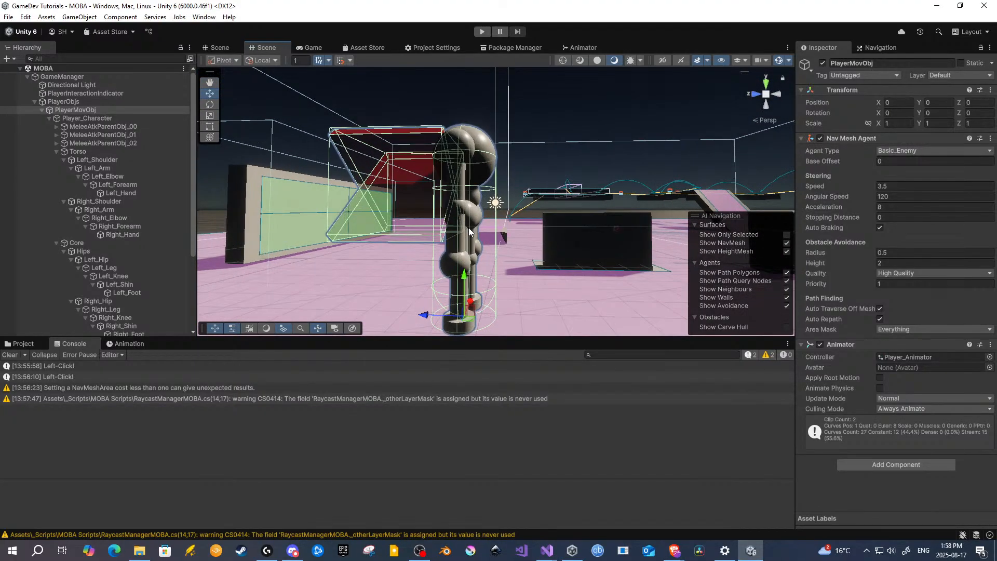
{"action": "scroll", "coordinate": [440, 238], "scroll_direction": "down", "scroll_amount": 3}
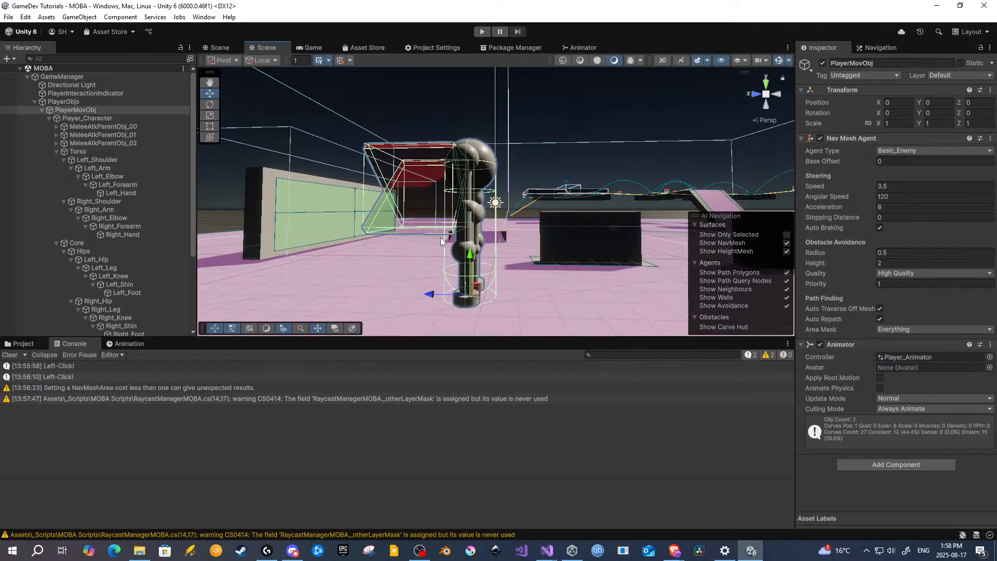
{"action": "left_click", "coordinate": [114, 344]}
{"action": "left_click", "coordinate": [72, 366]}
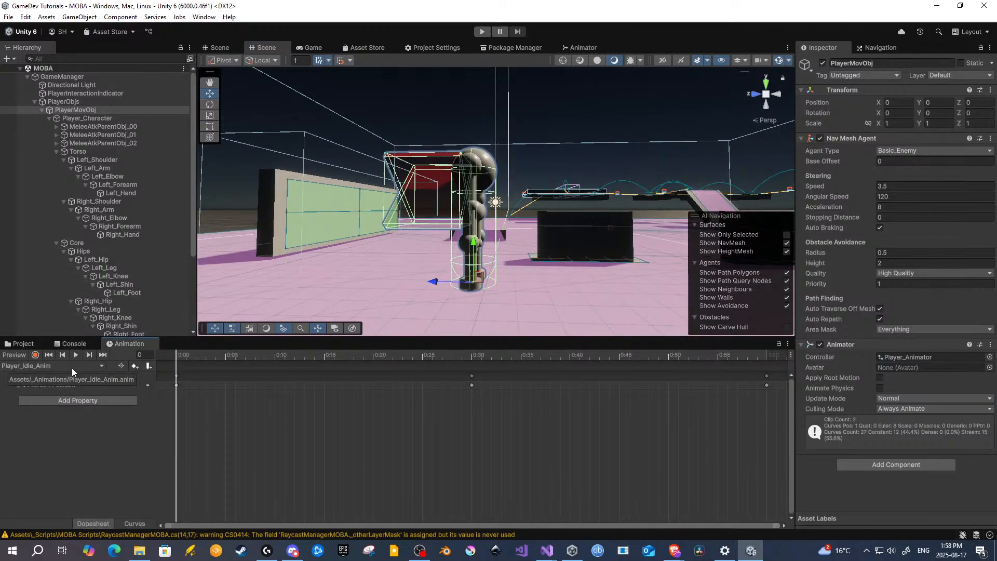
{"action": "left_click", "coordinate": [52, 389]}
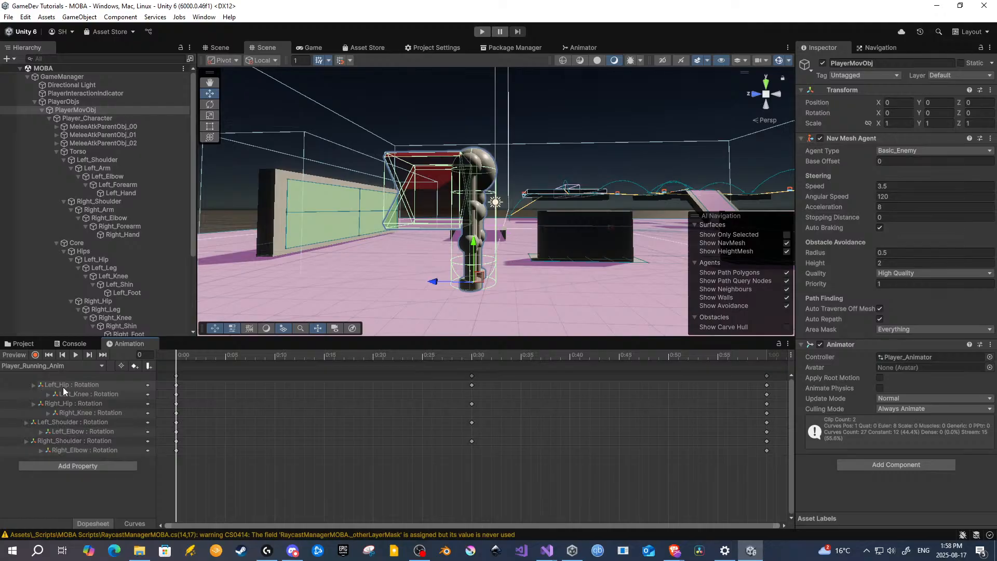
Step: Scrub Player_Running_Anim between frame 0 and frame 60 to compare the first and last run poses
{"action": "left_click", "coordinate": [188, 354]}
{"action": "mouse_move", "coordinate": [188, 355]}
{"action": "left_mouse_down"}
{"action": "mouse_move", "coordinate": [222, 356]}
{"action": "mouse_move", "coordinate": [177, 360]}
{"action": "mouse_move", "coordinate": [766, 356]}
{"action": "mouse_move", "coordinate": [177, 356]}
{"action": "left_mouse_up"}
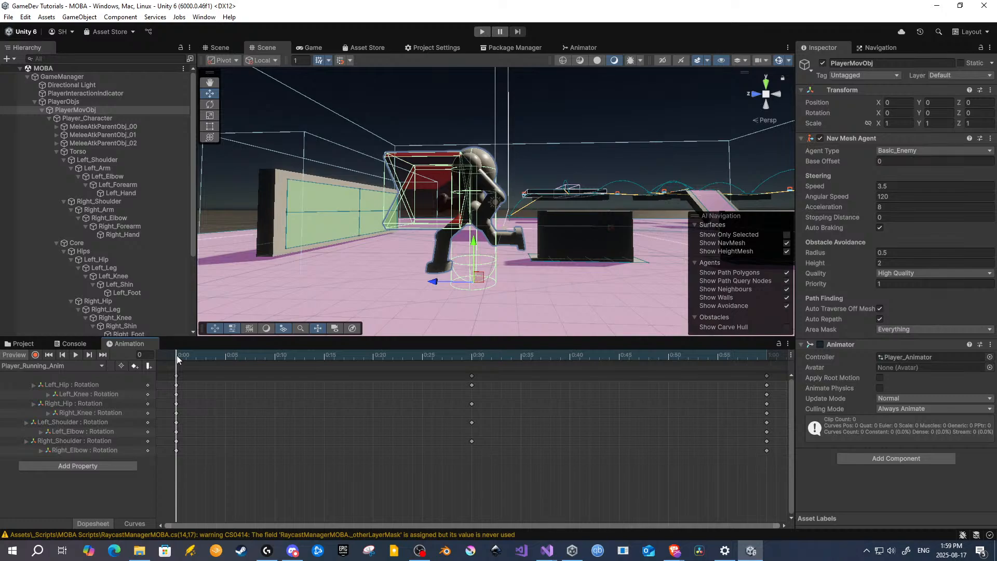
{"action": "left_click_drag", "start_coordinate": [176, 355], "coordinate": [764, 370]}
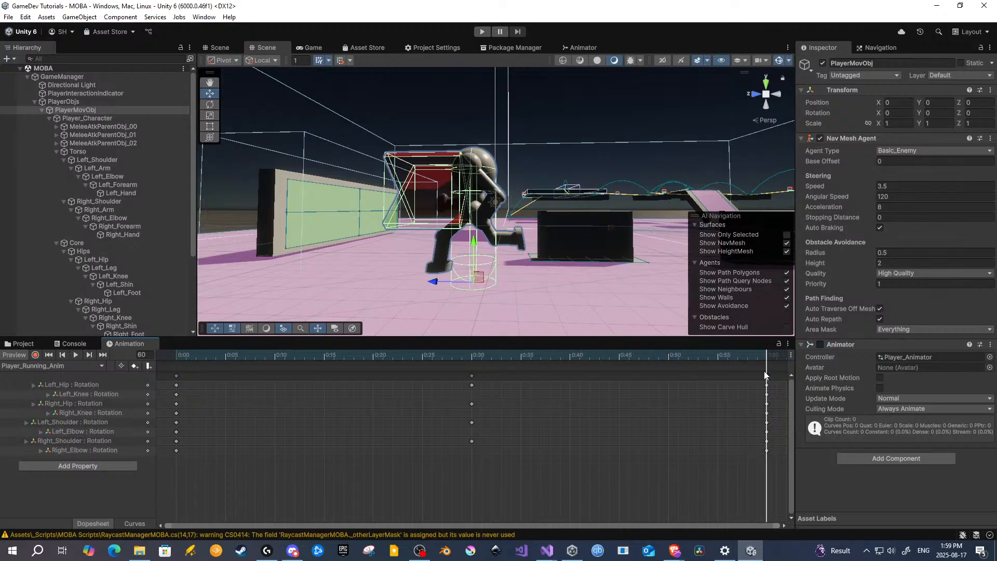
{"action": "left_click_drag", "start_coordinate": [765, 372], "coordinate": [176, 368]}
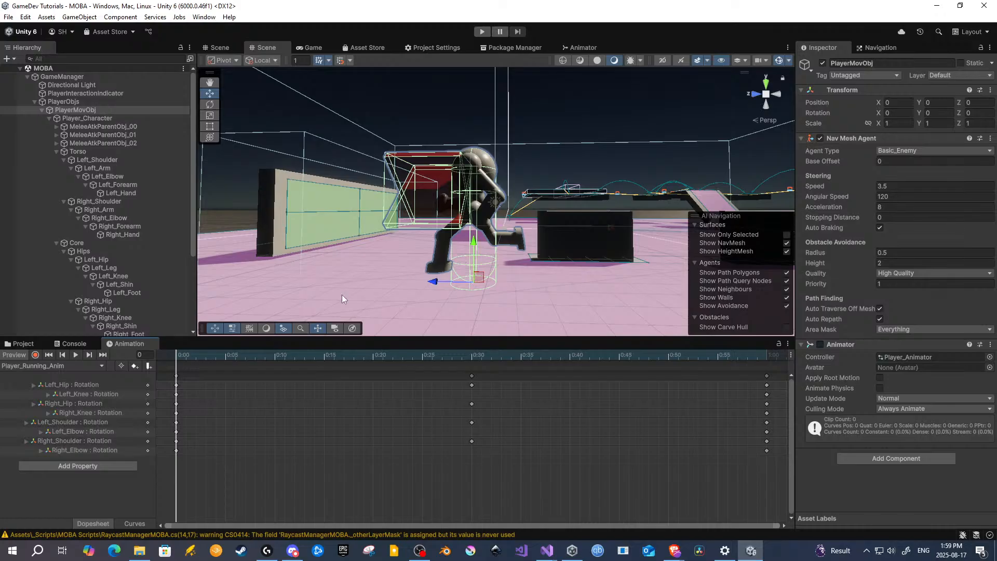
{"action": "mouse_move", "coordinate": [185, 354]}
{"action": "left_mouse_down"}
{"action": "mouse_move", "coordinate": [766, 362]}
{"action": "mouse_move", "coordinate": [167, 351]}
{"action": "left_mouse_up"}
Step: Enter Play mode and trigger melee attacks in several directions around the player character
{"action": "left_click", "coordinate": [484, 32]}
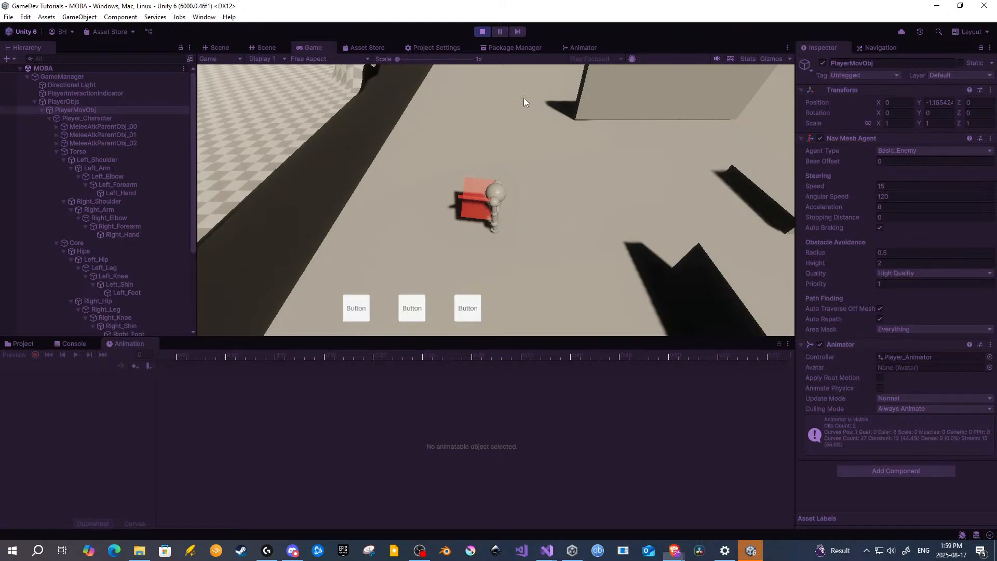
{"action": "left_click", "coordinate": [521, 249]}
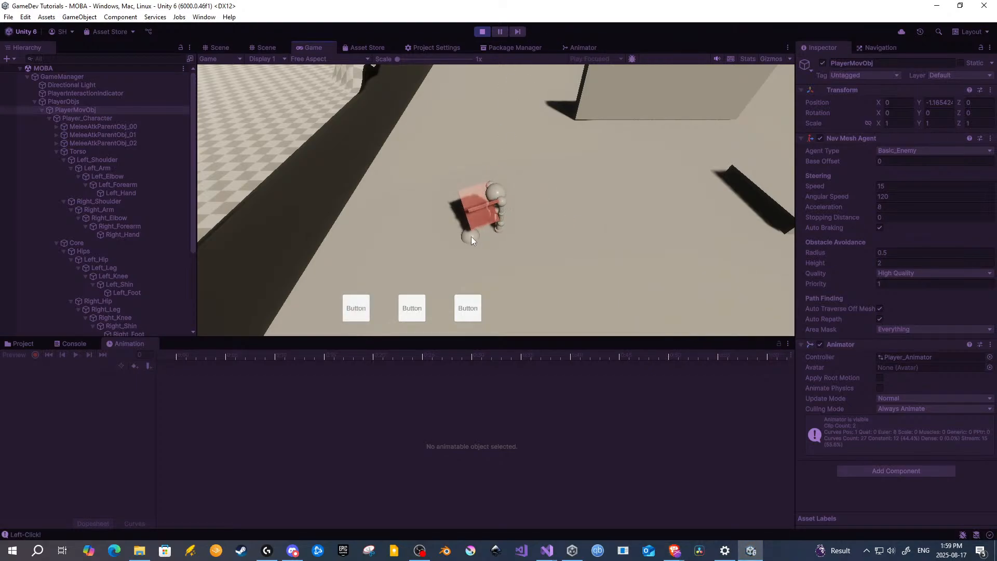
{"action": "left_click", "coordinate": [525, 238]}
{"action": "left_click", "coordinate": [537, 232]}
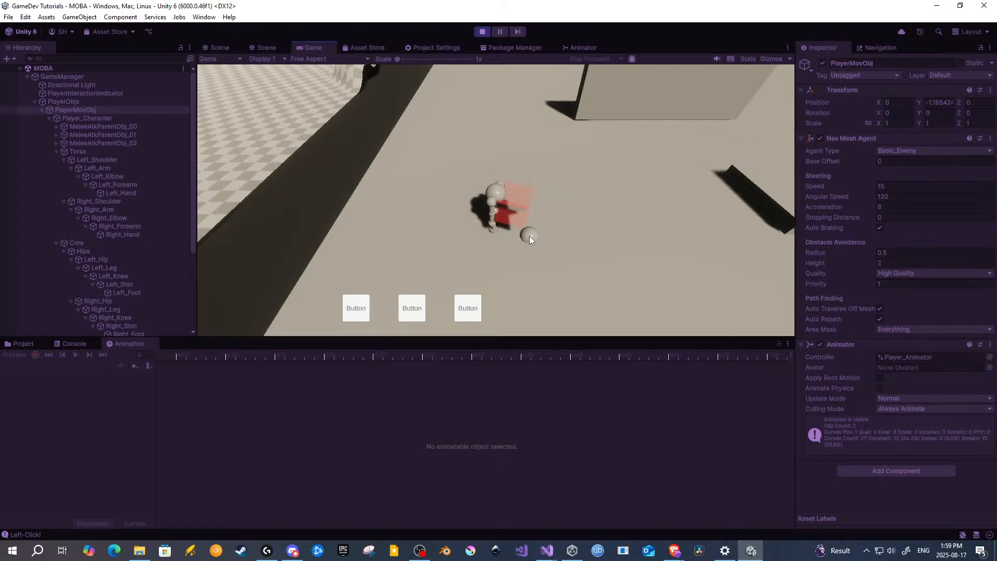
{"action": "left_click", "coordinate": [488, 245]}
{"action": "left_click", "coordinate": [488, 248]}
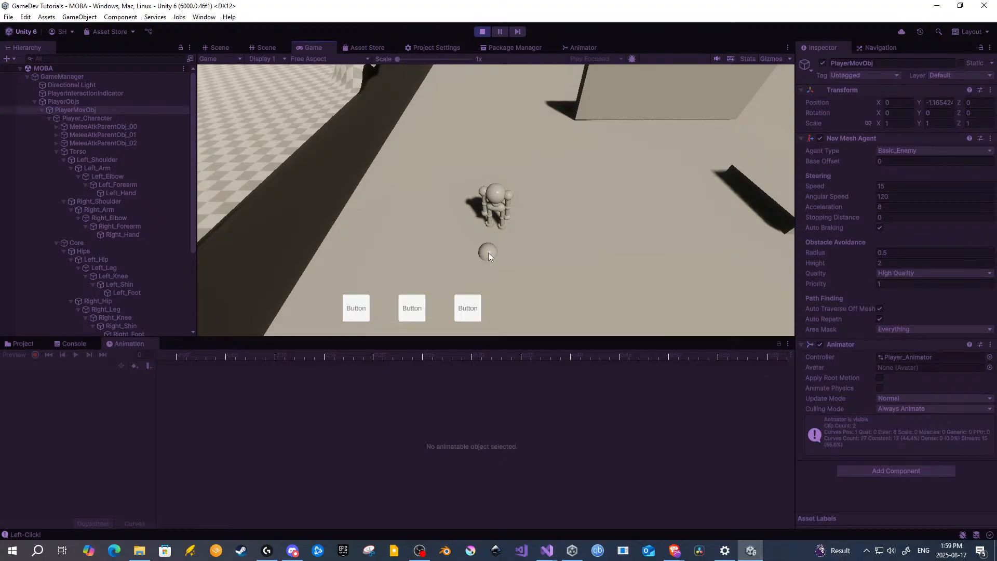
Step: Move the player forward, backward and sideways in Play mode to test the switching between running and idle animations
{"action": "key", "text": "w"}
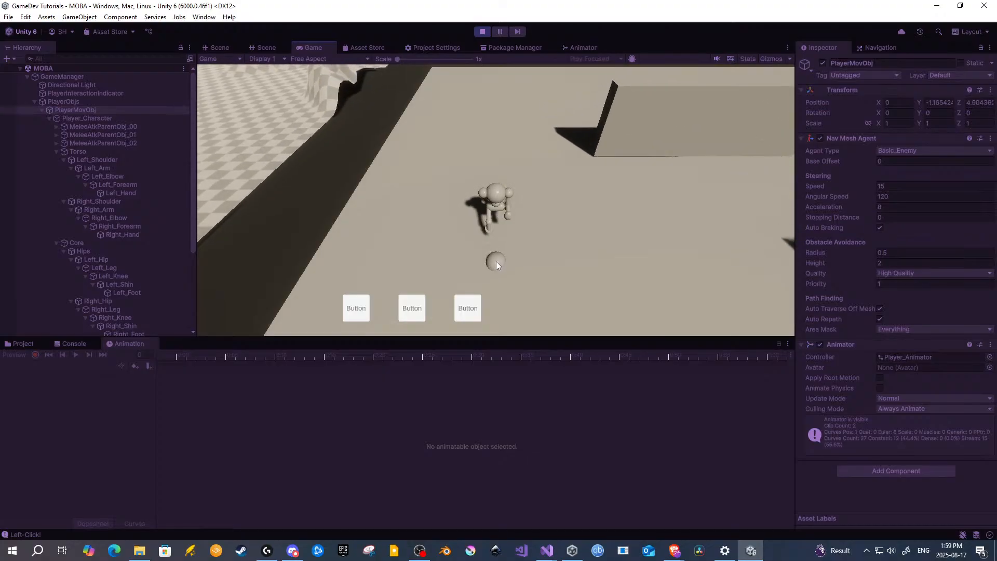
{"action": "key", "text": "s"}
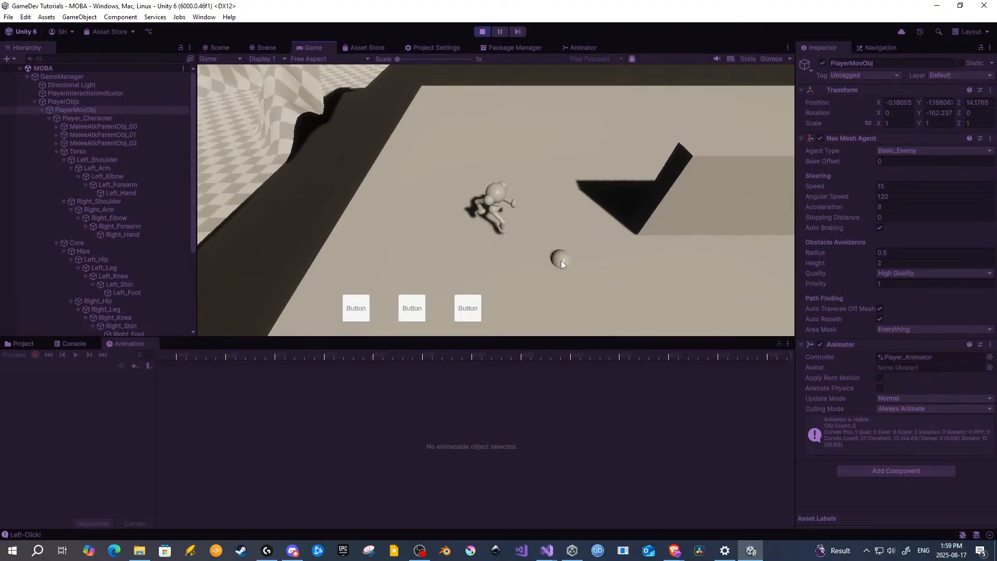
{"action": "key", "text": "w"}
{"action": "key", "text": "a"}
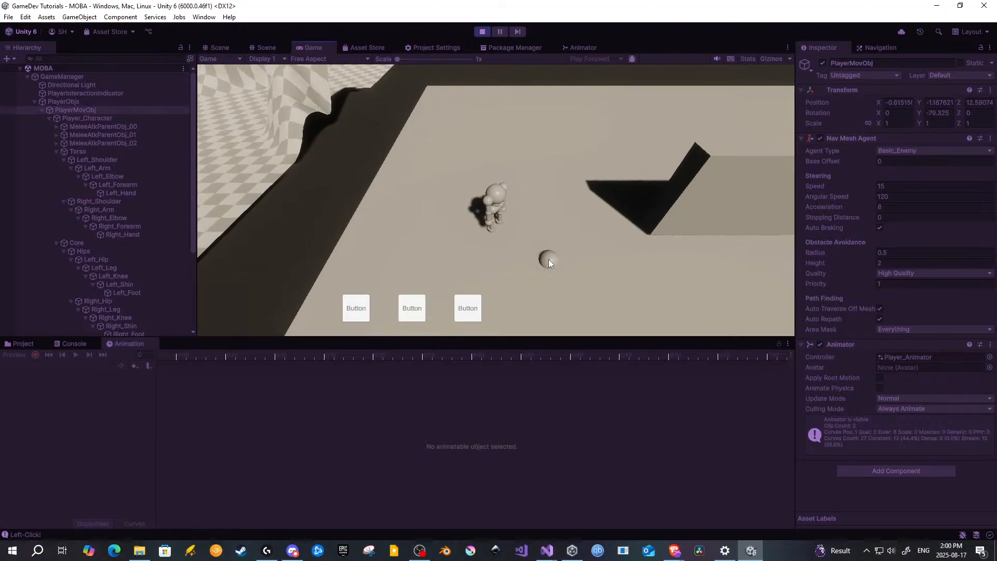
{"action": "key", "text": "s"}
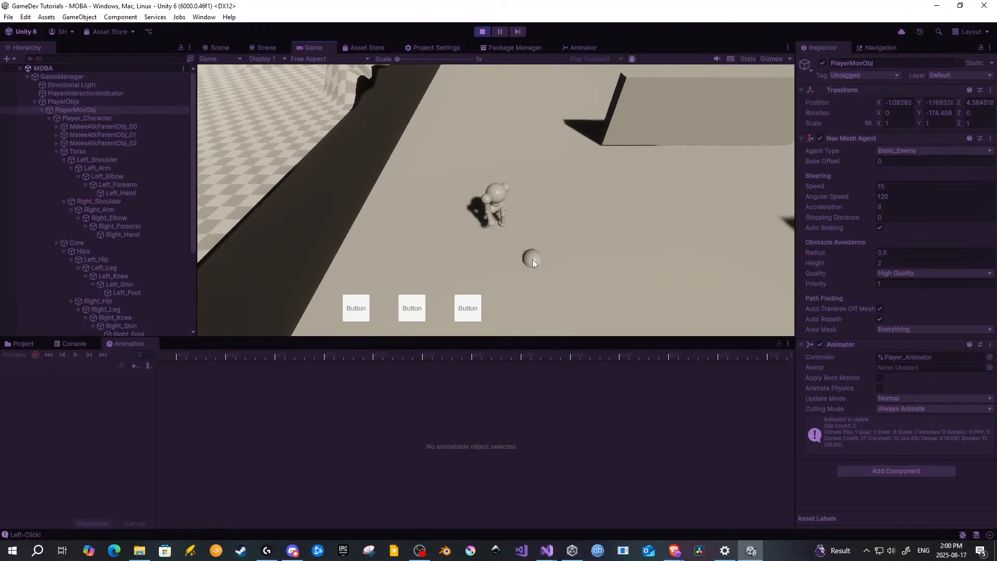
{"action": "key", "text": "w"}
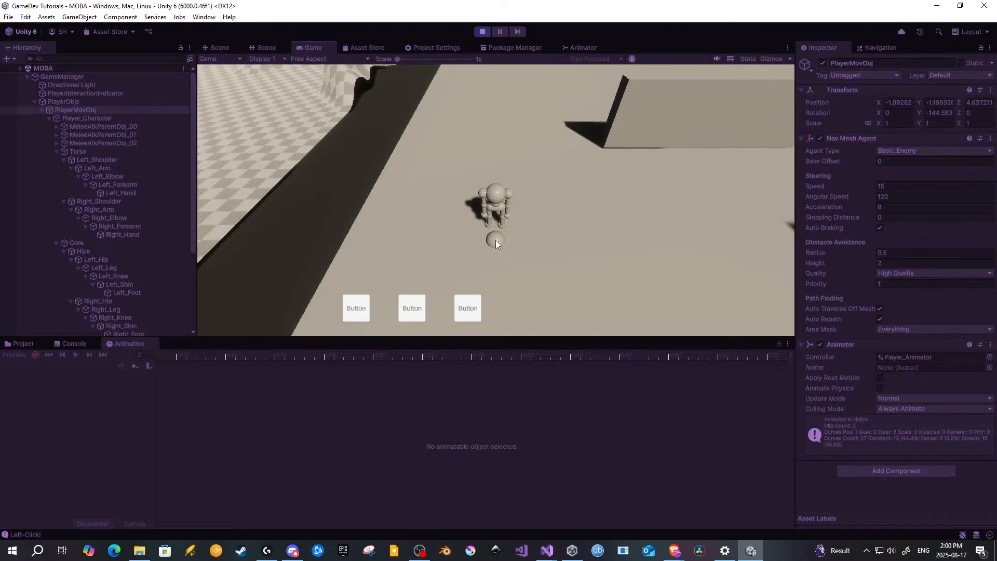
{"action": "key", "text": "s"}
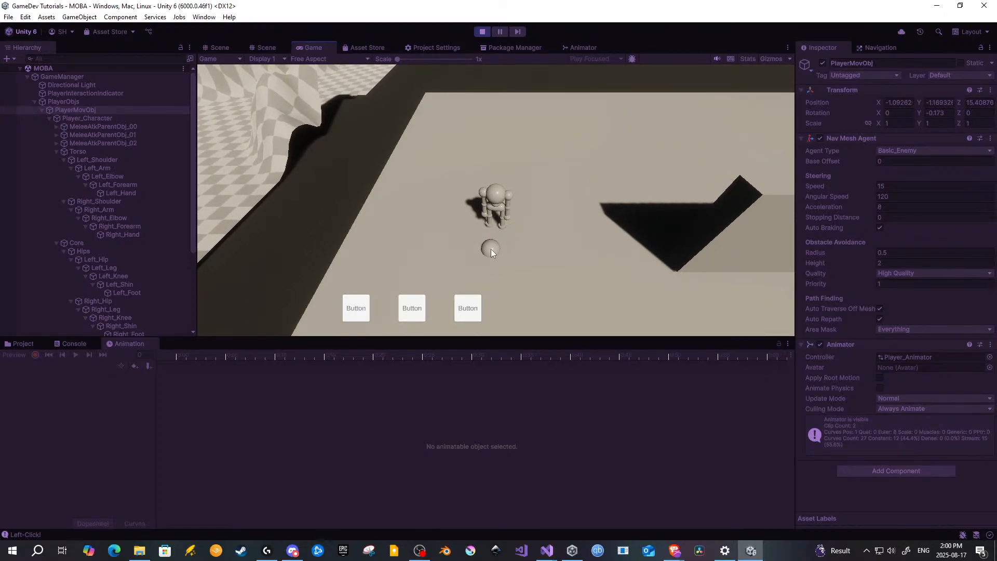
Step: Stop Play mode and inspect the Player_Idle_Anim to Player_Running_Anim transition in the Animator
{"action": "left_click", "coordinate": [481, 31]}
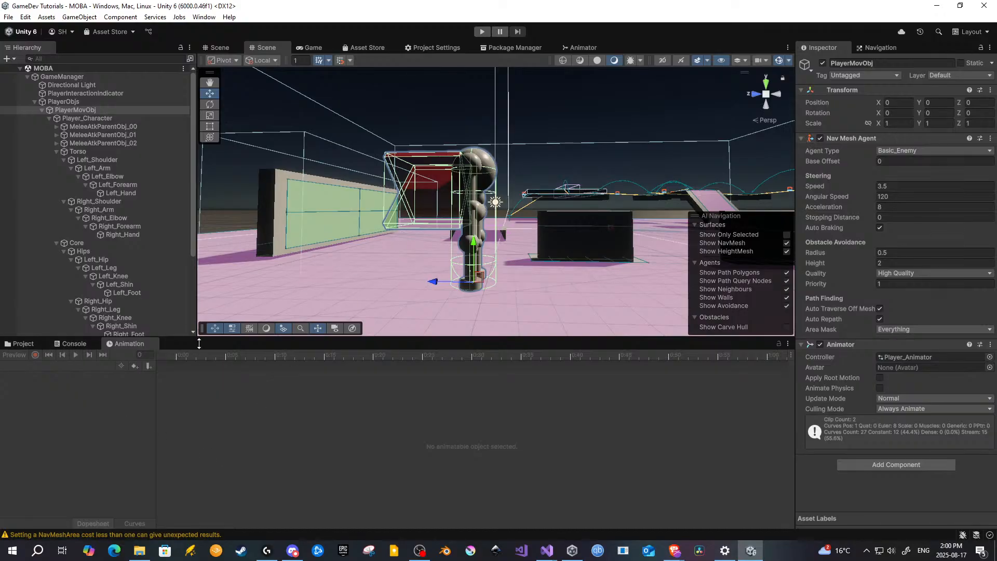
{"action": "left_click", "coordinate": [582, 48]}
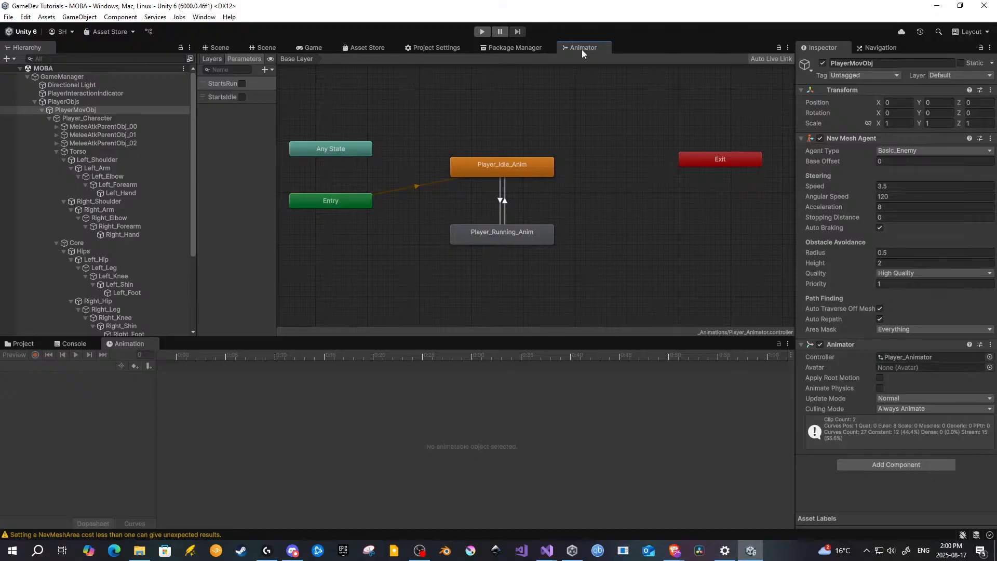
{"action": "left_click", "coordinate": [500, 202]}
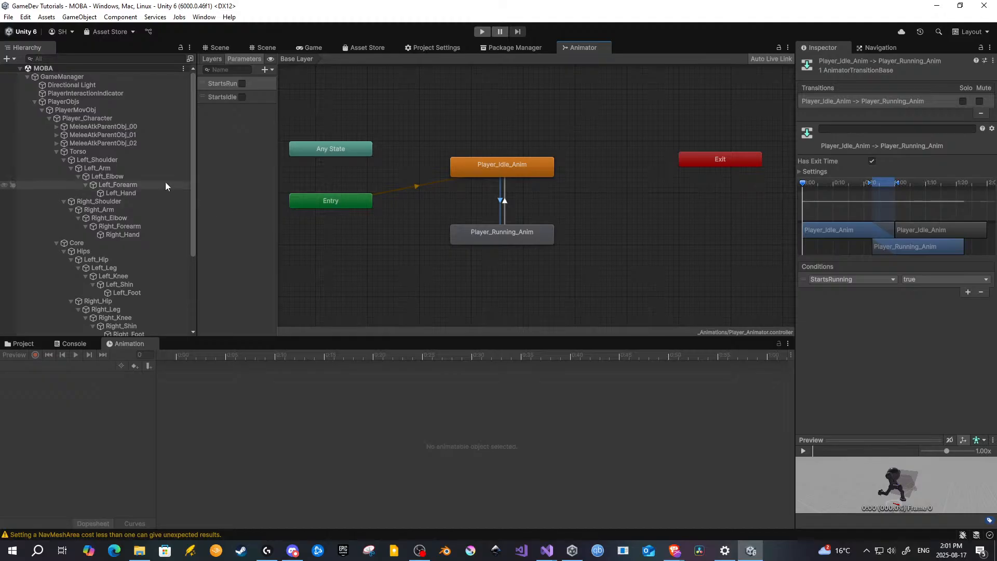
Step: Reselect PlayerMovObj and preview the first frame of Player_Running_Anim on the character in the Scene view
{"action": "left_click", "coordinate": [82, 111]}
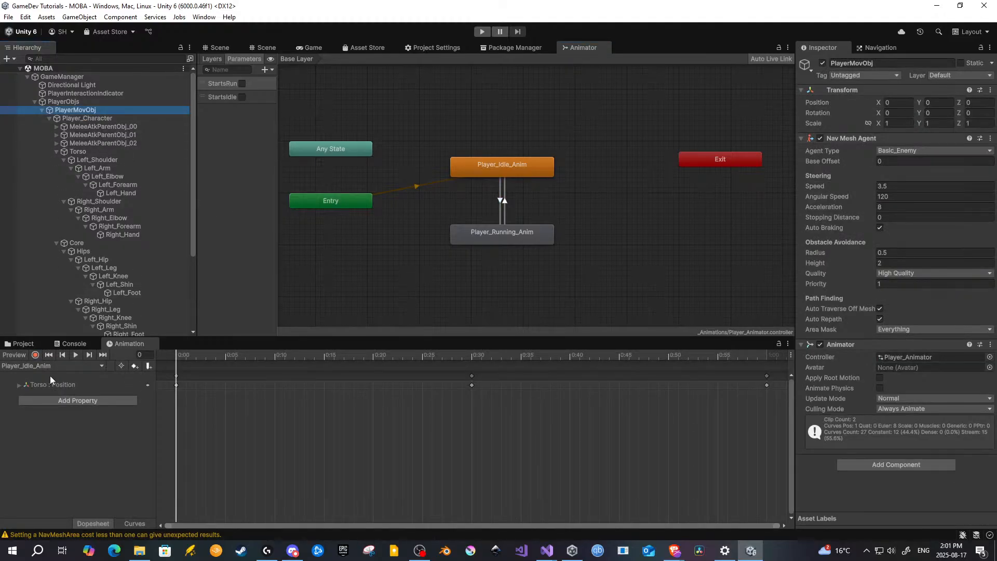
{"action": "left_click", "coordinate": [266, 48]}
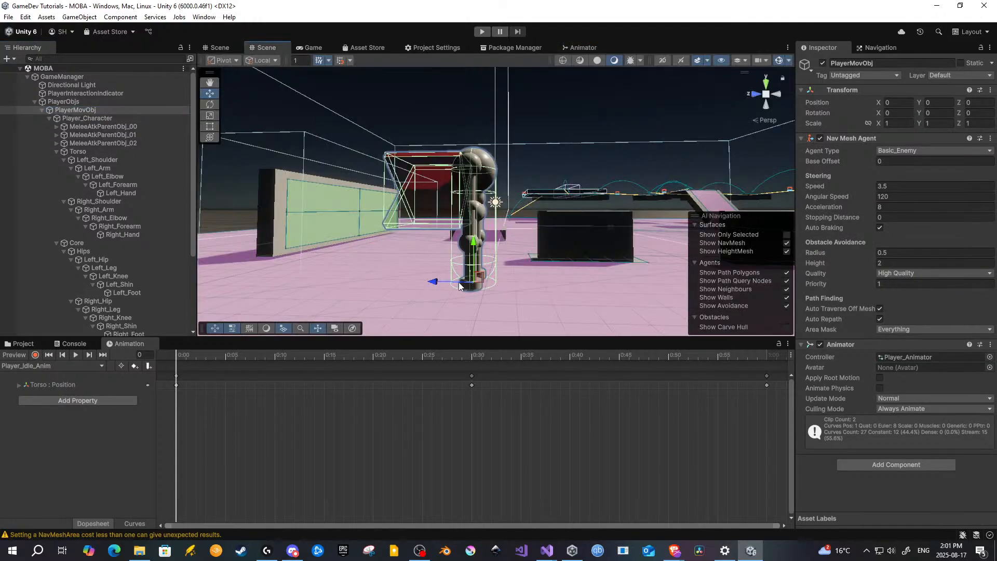
{"action": "left_click_drag", "start_coordinate": [183, 356], "coordinate": [180, 390]}
{"action": "left_click", "coordinate": [58, 366]}
{"action": "left_click", "coordinate": [62, 387]}
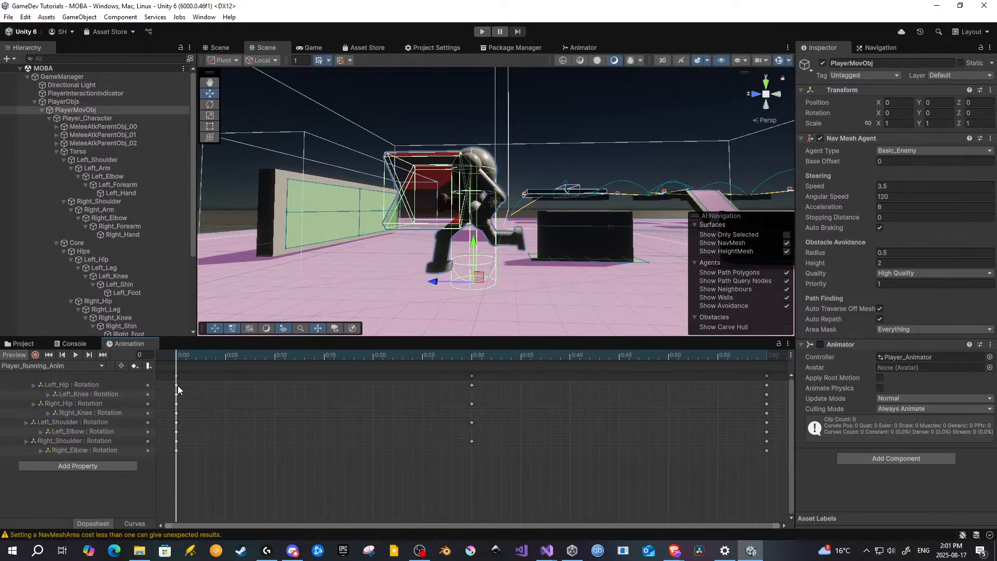
Step: Display Player_Running_Anim as curves and examine the repeating rotation curves over the full cycle
{"action": "left_click", "coordinate": [130, 524]}
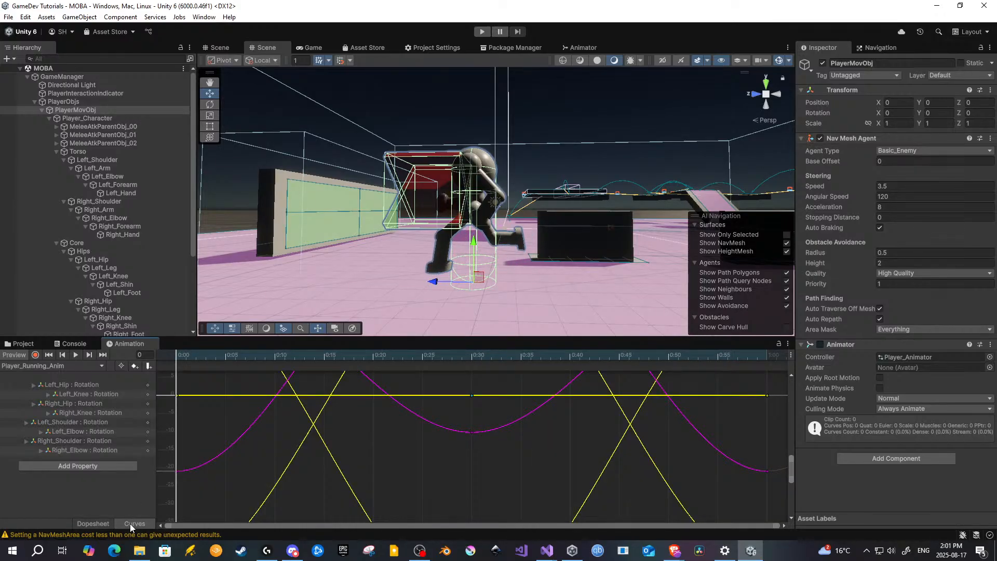
{"action": "scroll", "coordinate": [526, 425], "scroll_direction": "down", "scroll_amount": 10}
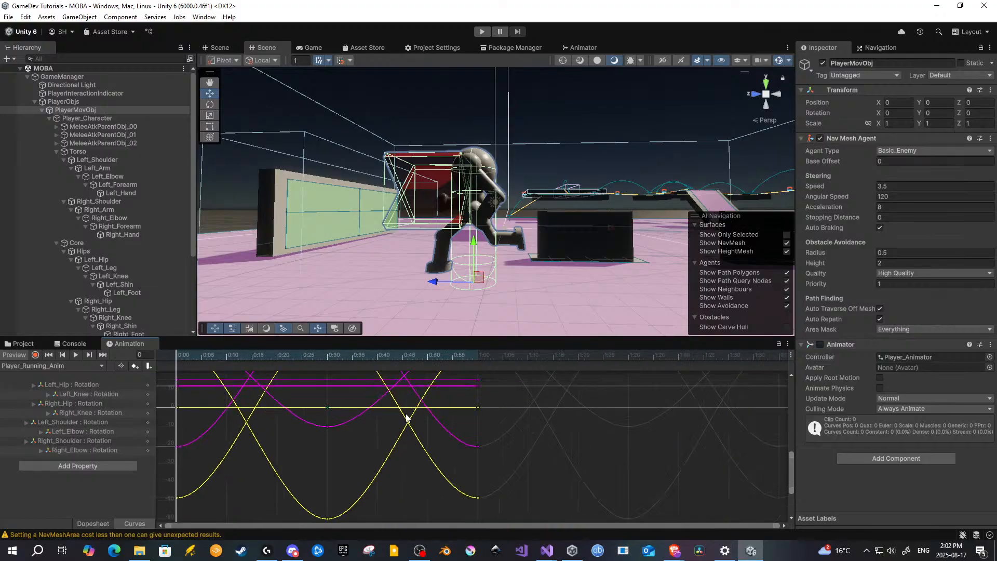
{"action": "scroll", "coordinate": [322, 412], "scroll_direction": "down", "scroll_amount": 3}
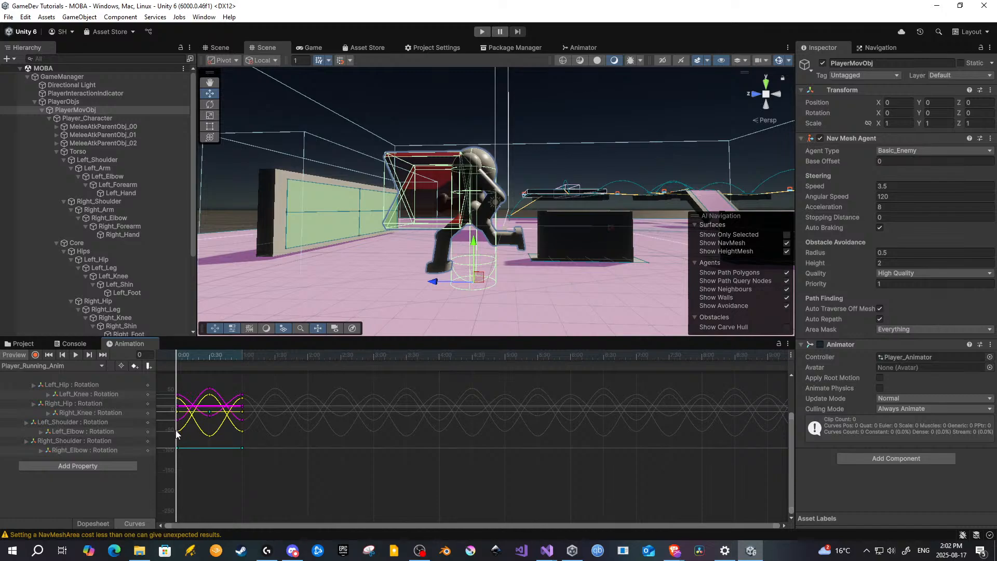
{"action": "scroll", "coordinate": [213, 421], "scroll_direction": "up", "scroll_amount": 8}
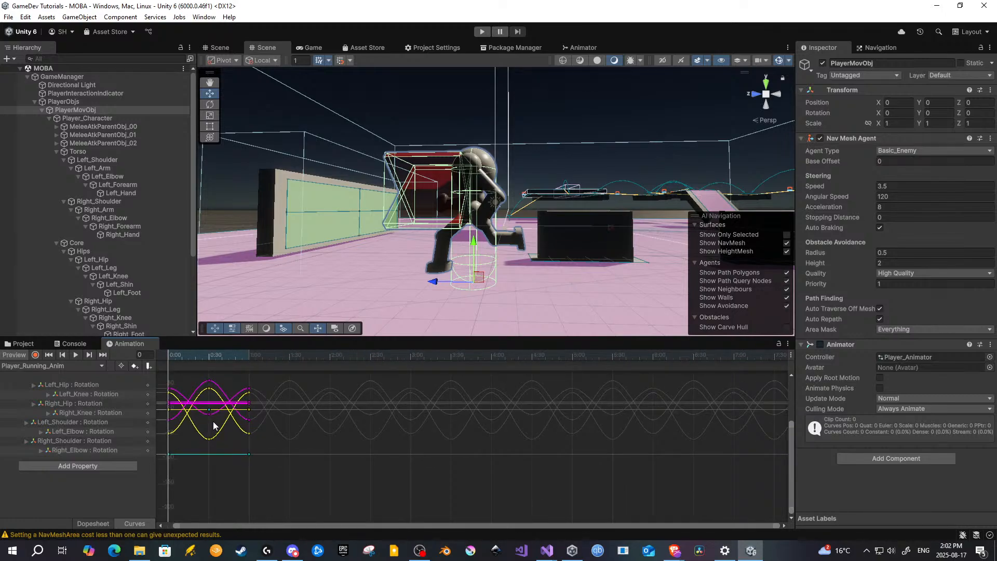
Step: Show the Player_Running_Anim keyframes as a dopesheet instead of curves, and save the scene and the project
{"action": "middle_click_drag", "start_coordinate": [235, 428], "coordinate": [349, 452]}
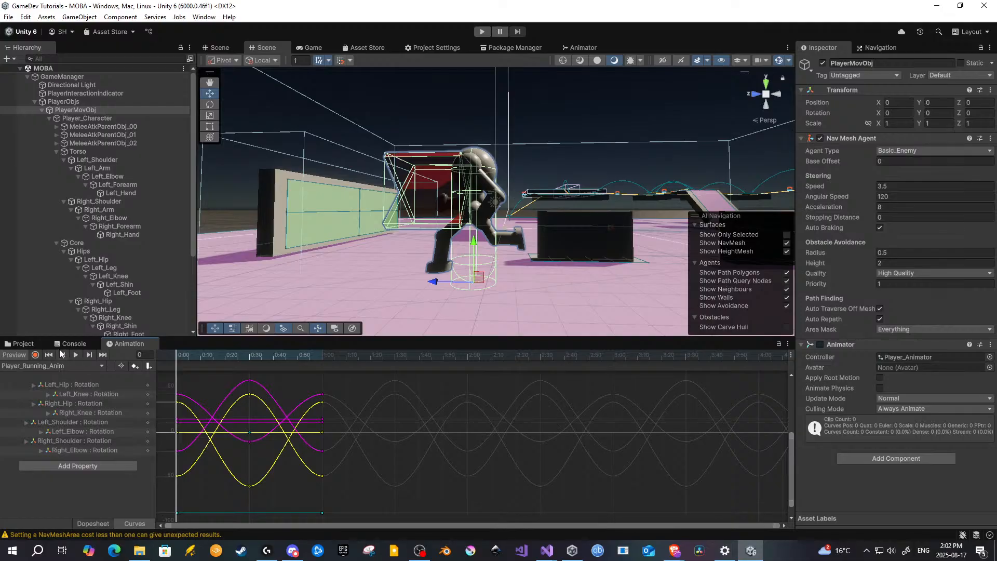
{"action": "left_click", "coordinate": [105, 522]}
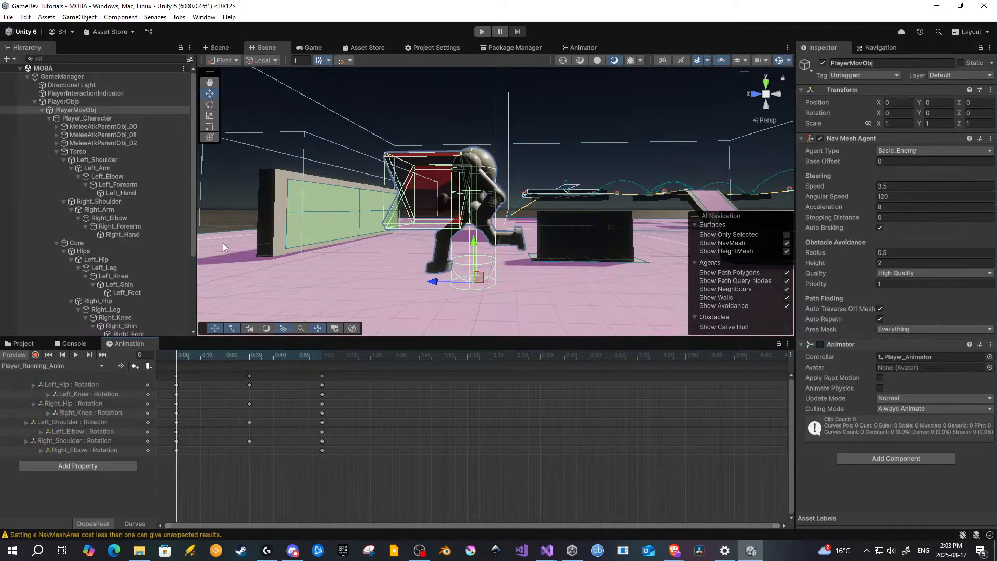
{"action": "left_click", "coordinate": [8, 17]}
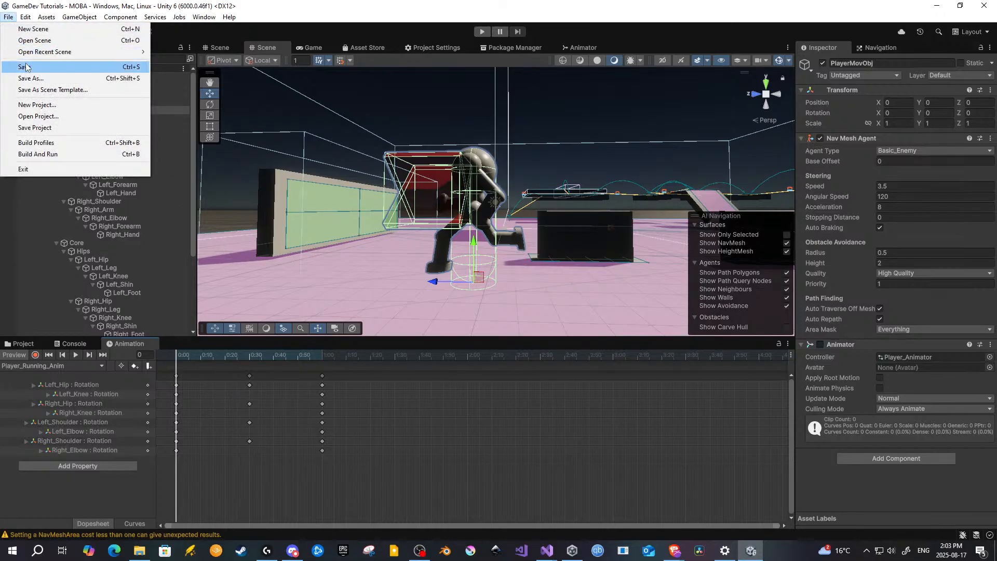
{"action": "left_click", "coordinate": [25, 67]}
{"action": "left_click", "coordinate": [9, 16]}
{"action": "left_click", "coordinate": [36, 128]}
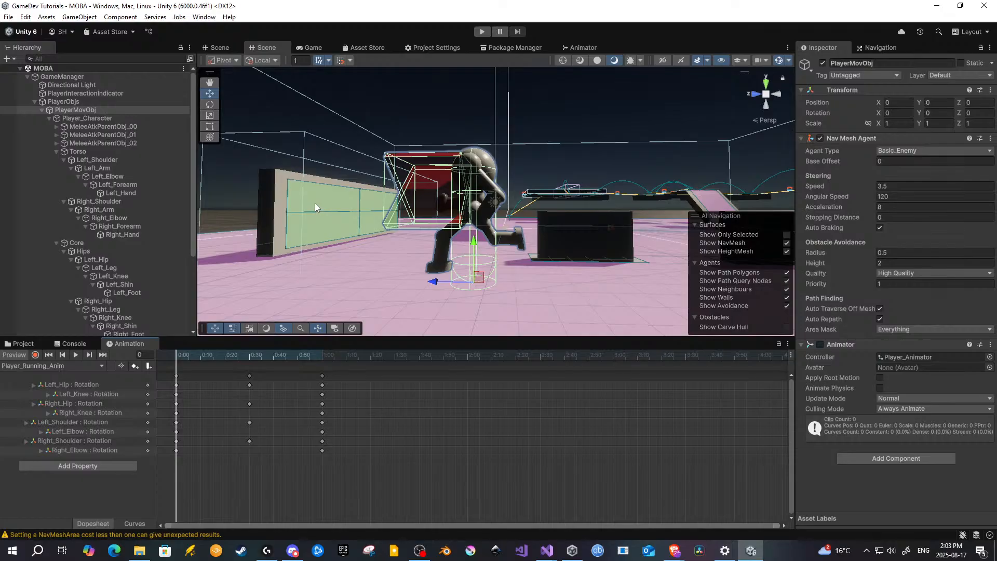
{"action": "left_click", "coordinate": [8, 17]}
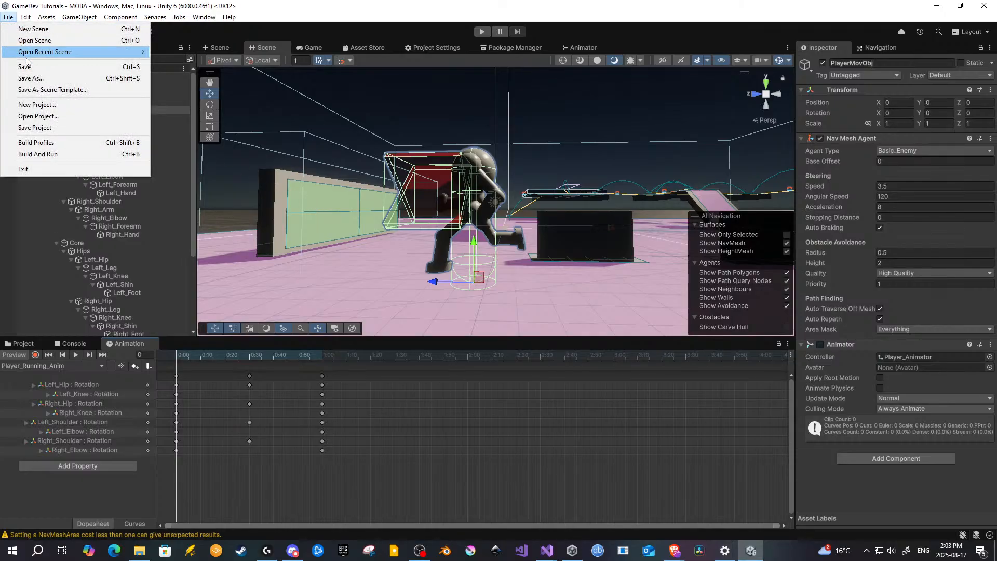
{"action": "left_click", "coordinate": [27, 67]}
{"action": "left_click", "coordinate": [9, 16]}
{"action": "left_click", "coordinate": [35, 127]}
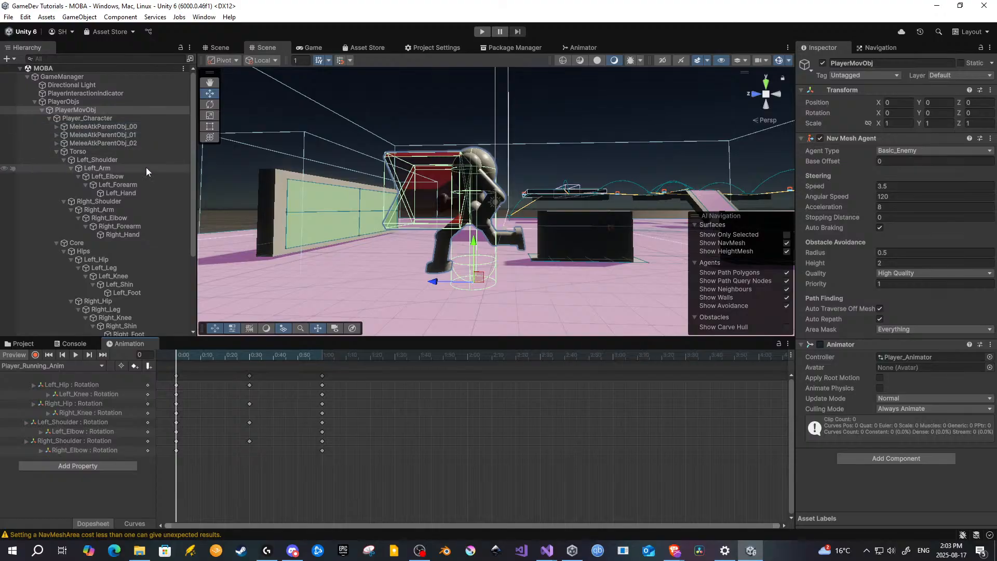
Step: Open the Animator window to show the player's animation state graph
{"action": "left_click", "coordinate": [205, 17]}
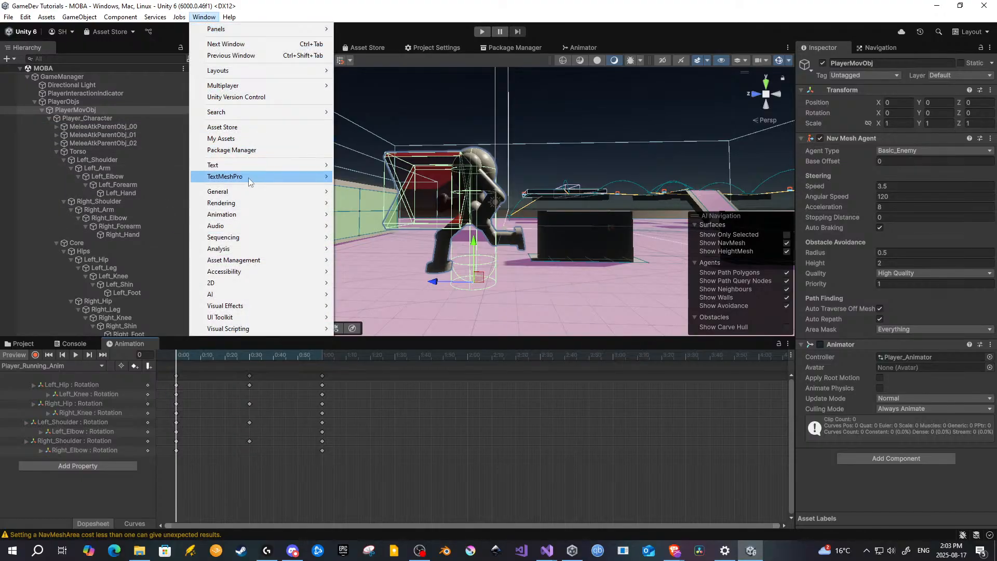
{"action": "mouse_move", "coordinate": [332, 215]}
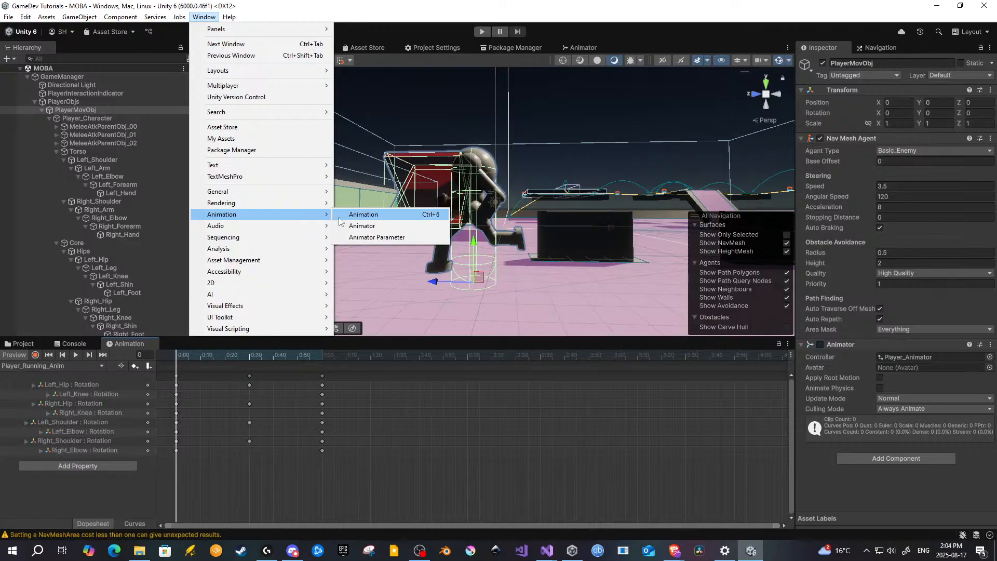
{"action": "left_click", "coordinate": [584, 48]}
{"action": "left_click", "coordinate": [203, 16]}
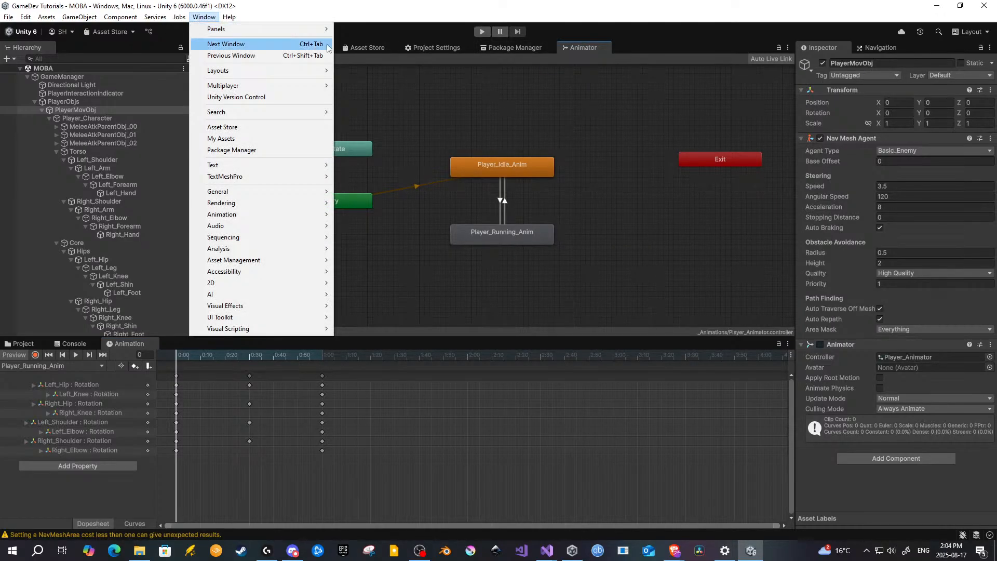
{"action": "left_click", "coordinate": [662, 31]}
{"action": "left_click", "coordinate": [267, 46]}
{"action": "left_click", "coordinate": [209, 18]}
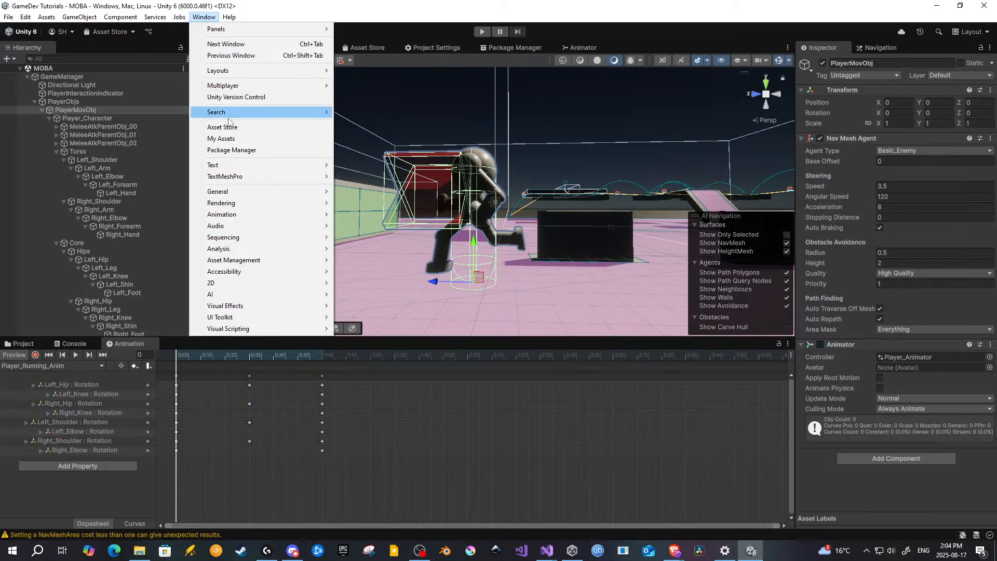
{"action": "left_click", "coordinate": [394, 226]}
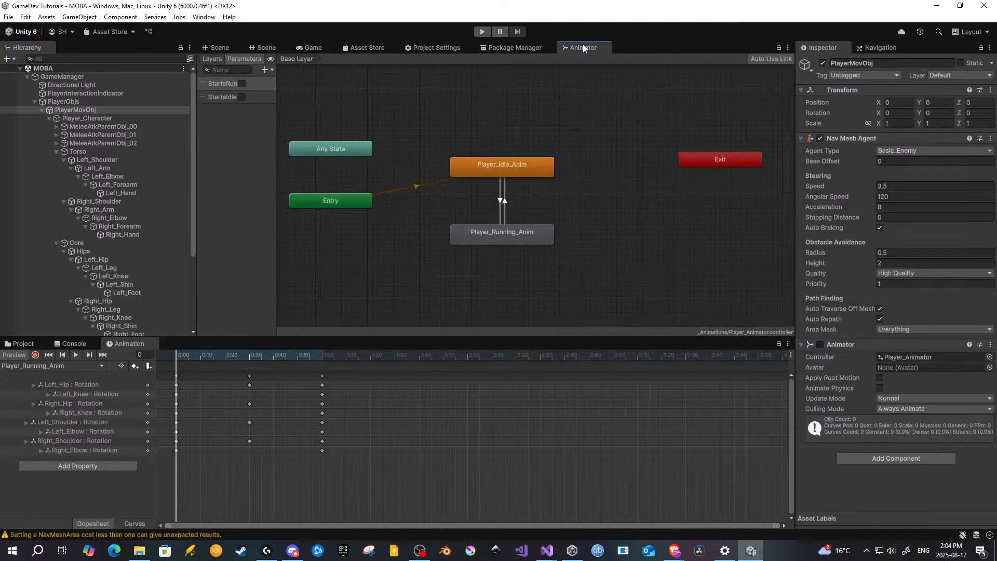
{"action": "left_click", "coordinate": [971, 32]}
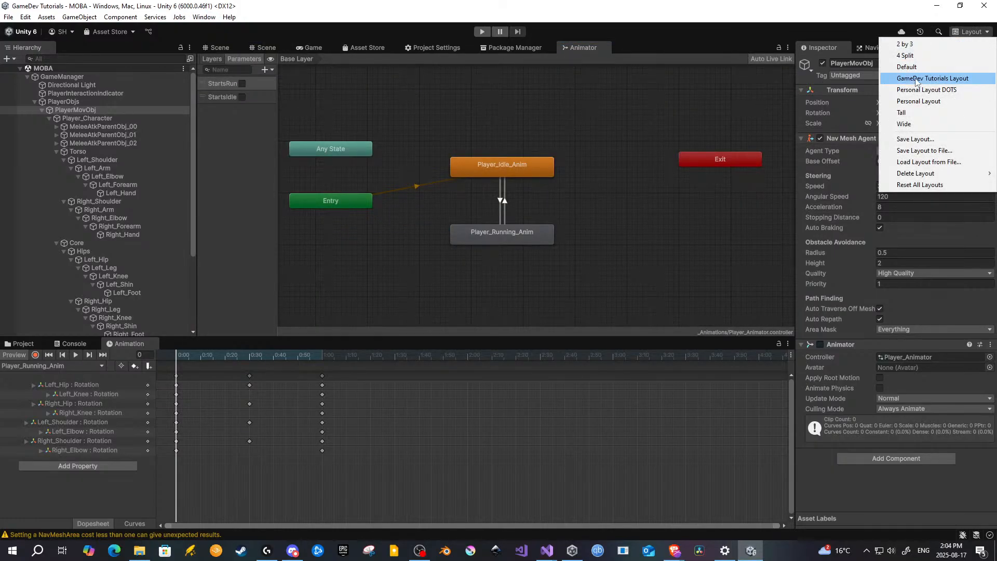
{"action": "left_click", "coordinate": [749, 39]}
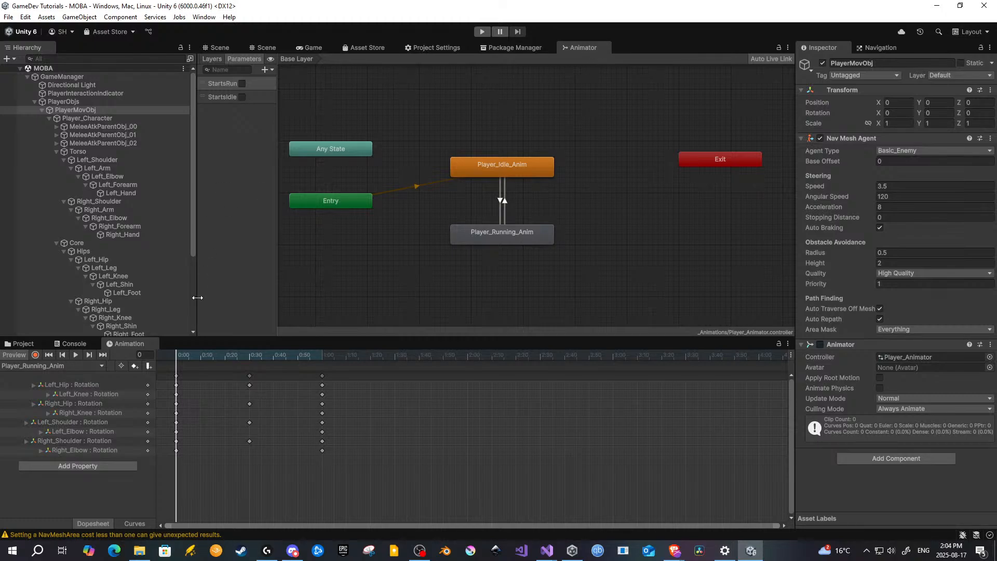
Step: Bring up the Animation window with the Player_Running_Anim timeline
{"action": "left_click", "coordinate": [204, 17]}
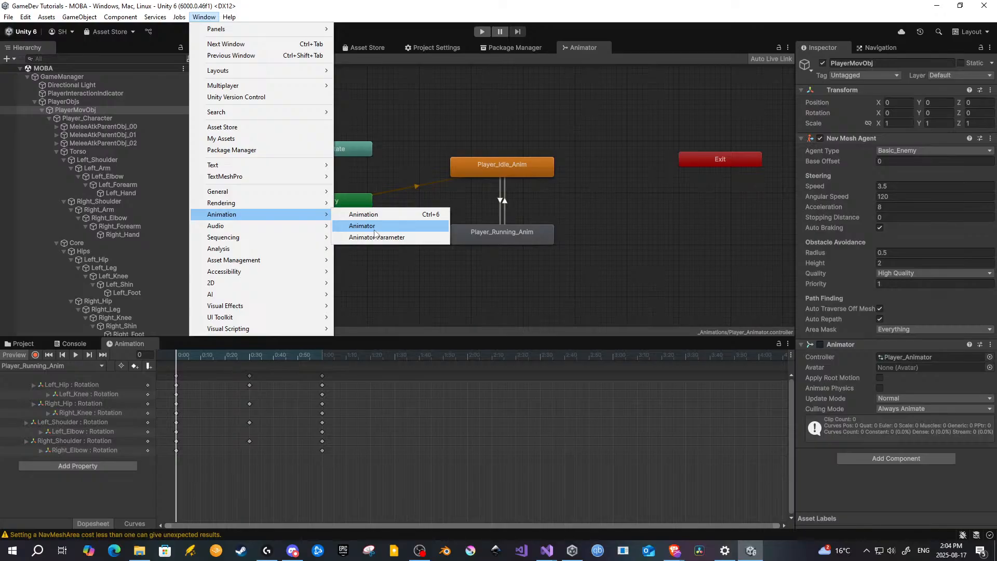
{"action": "left_click", "coordinate": [364, 214]}
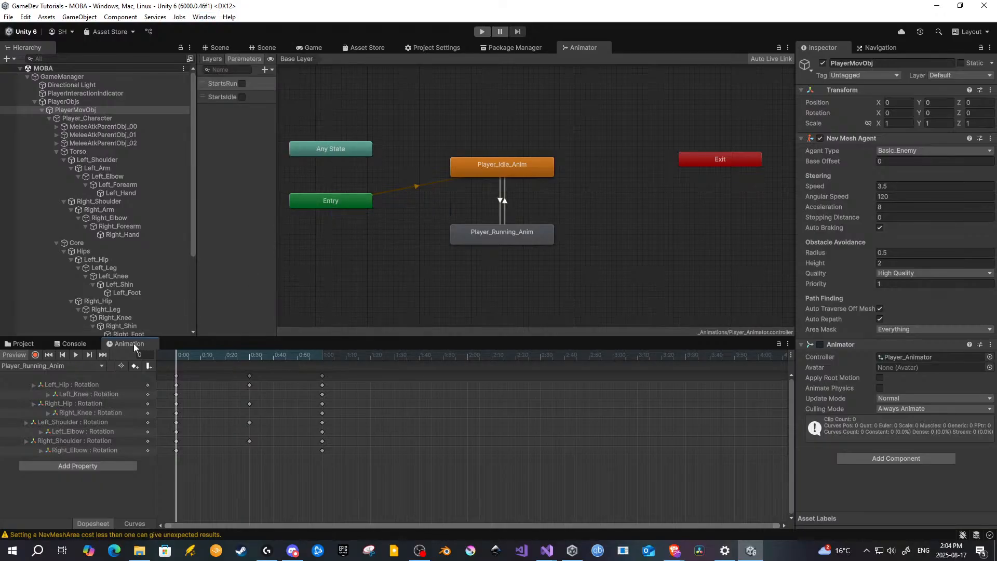
{"action": "left_click", "coordinate": [25, 345]}
{"action": "left_click", "coordinate": [204, 16]}
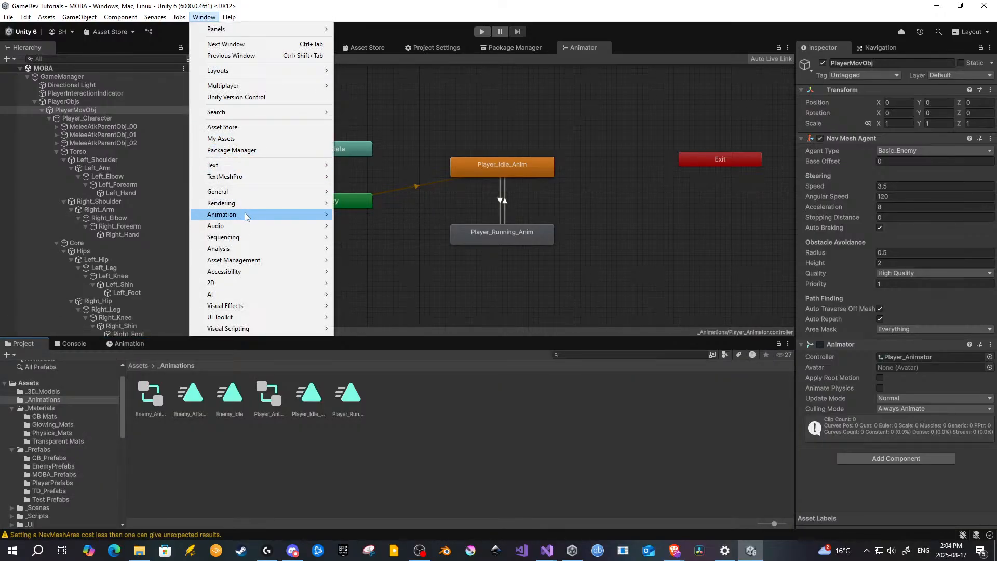
{"action": "mouse_move", "coordinate": [243, 215]}
{"action": "left_click", "coordinate": [396, 216]}
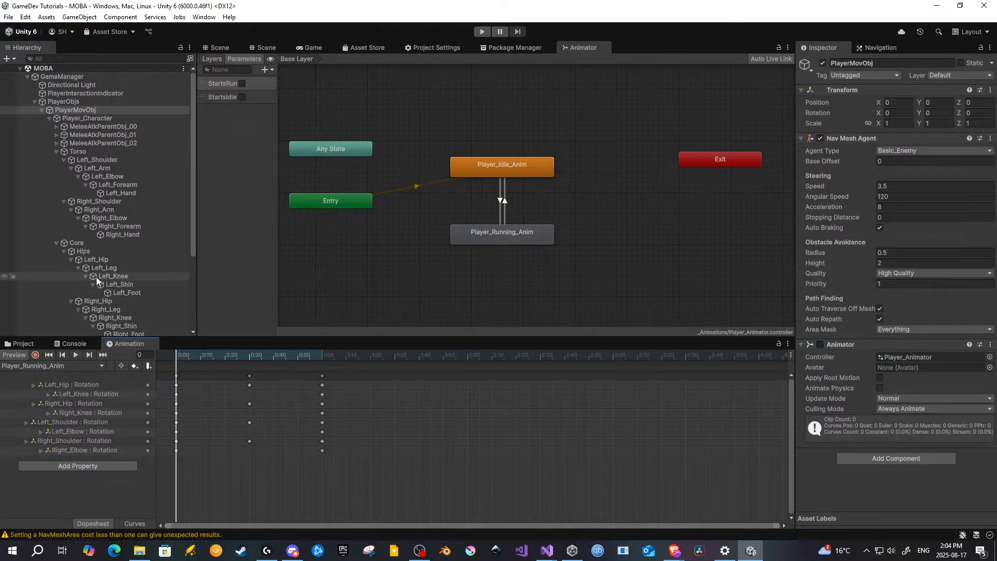
Step: Save the current scene and the whole project again
{"action": "left_click", "coordinate": [6, 19]}
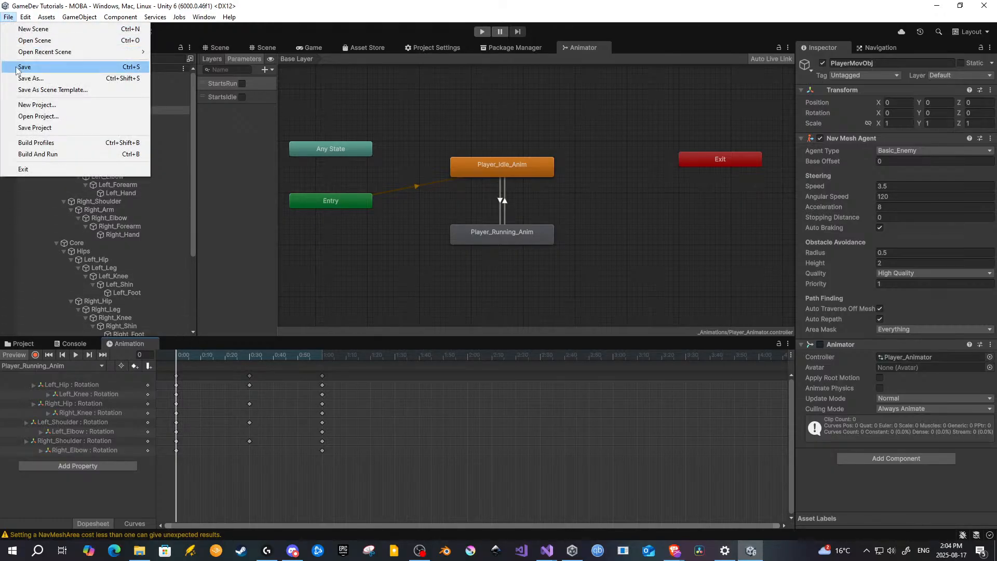
{"action": "left_click", "coordinate": [6, 19]}
{"action": "left_click", "coordinate": [6, 19]}
{"action": "left_click", "coordinate": [34, 128]}
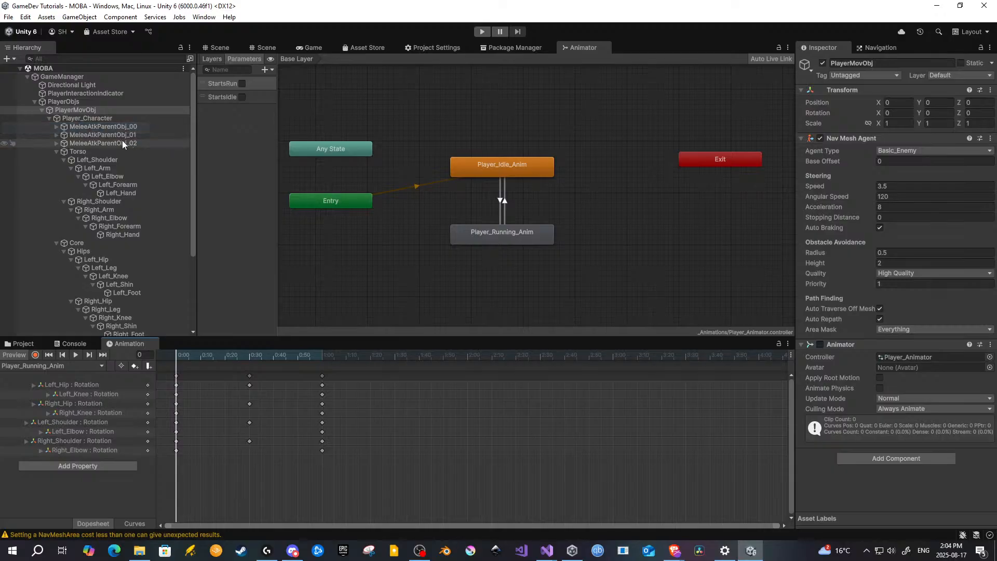
Step: Reselect PlayerMovObj, and examine its Torso in the Scene view from a closer angled viewpoint
{"action": "left_click", "coordinate": [72, 86]}
{"action": "left_click", "coordinate": [78, 110]}
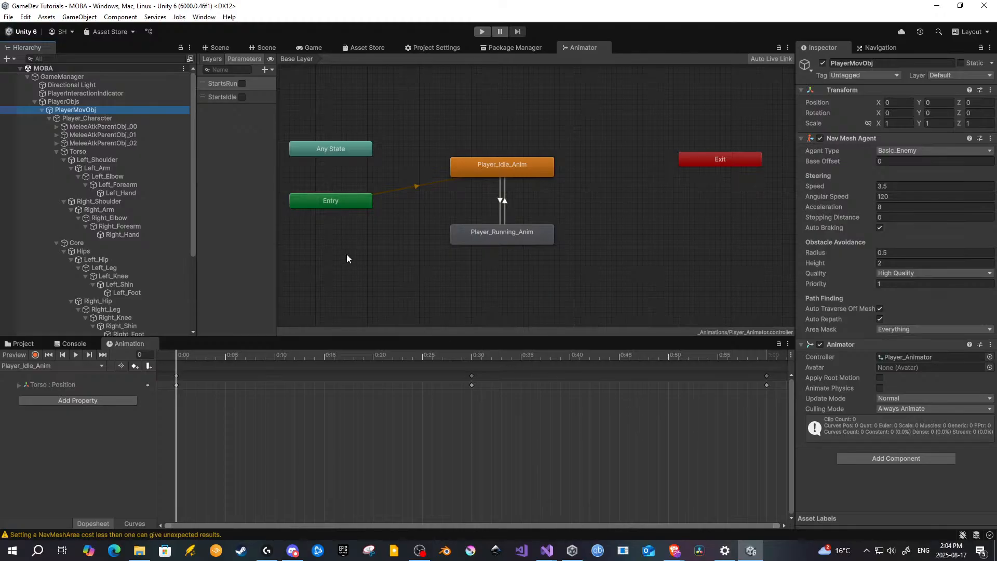
{"action": "left_click", "coordinate": [74, 152]}
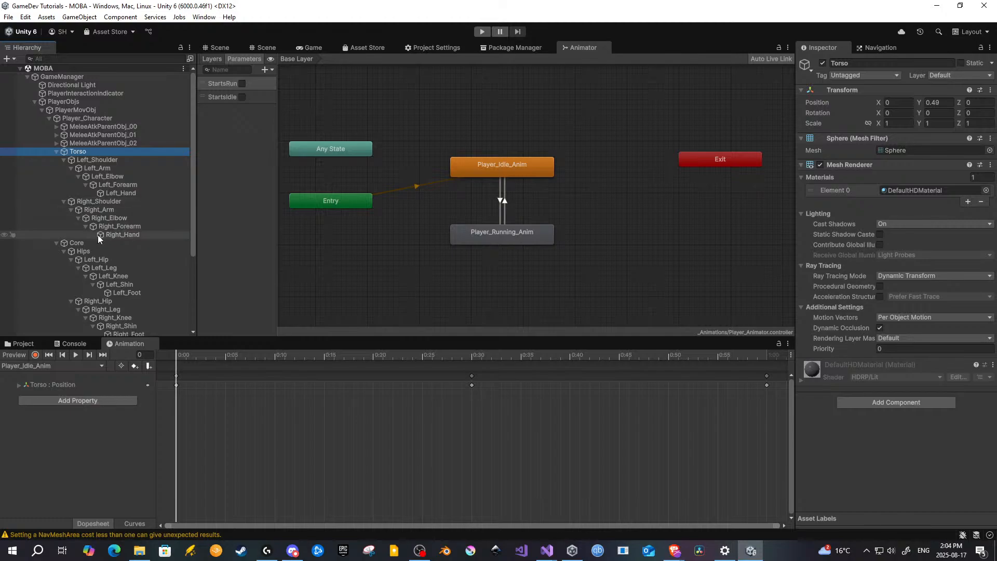
{"action": "left_click", "coordinate": [265, 48]}
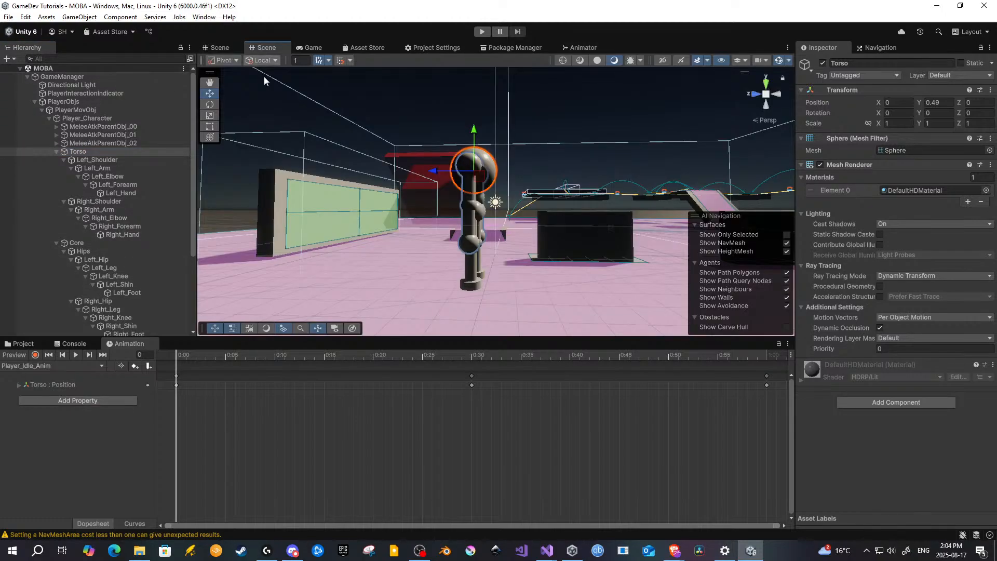
{"action": "key", "text": "d"}
{"action": "right_click_drag", "start_coordinate": [481, 201], "coordinate": [271, 188]}
{"action": "right_click_drag", "start_coordinate": [389, 194], "coordinate": [418, 207]}
{"action": "middle_click_drag", "start_coordinate": [419, 208], "coordinate": [437, 234]}
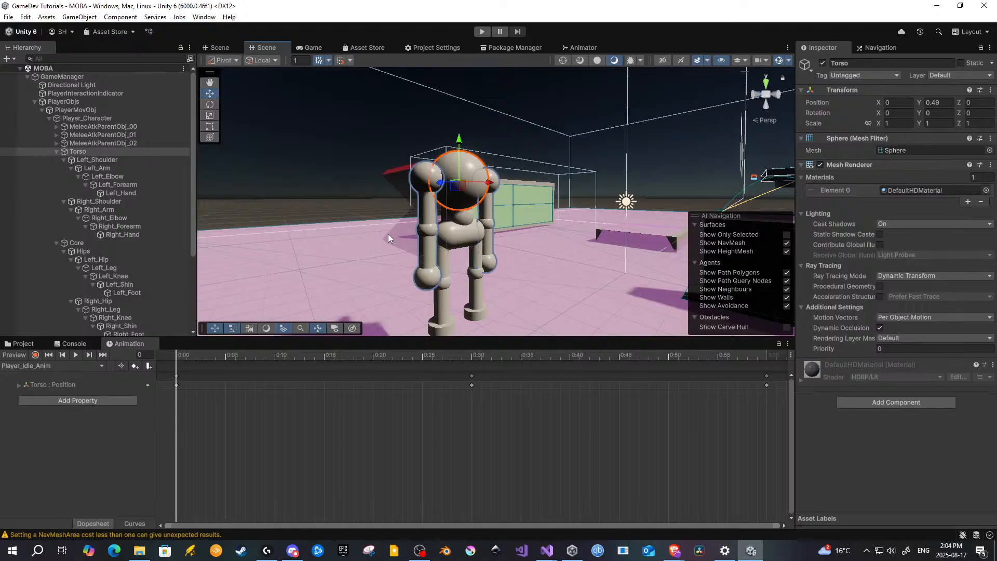
{"action": "right_click_drag", "start_coordinate": [387, 233], "coordinate": [414, 240]}
{"action": "middle_click_drag", "start_coordinate": [414, 240], "coordinate": [422, 208]}
{"action": "scroll", "coordinate": [422, 207], "scroll_direction": "up", "scroll_amount": 3}
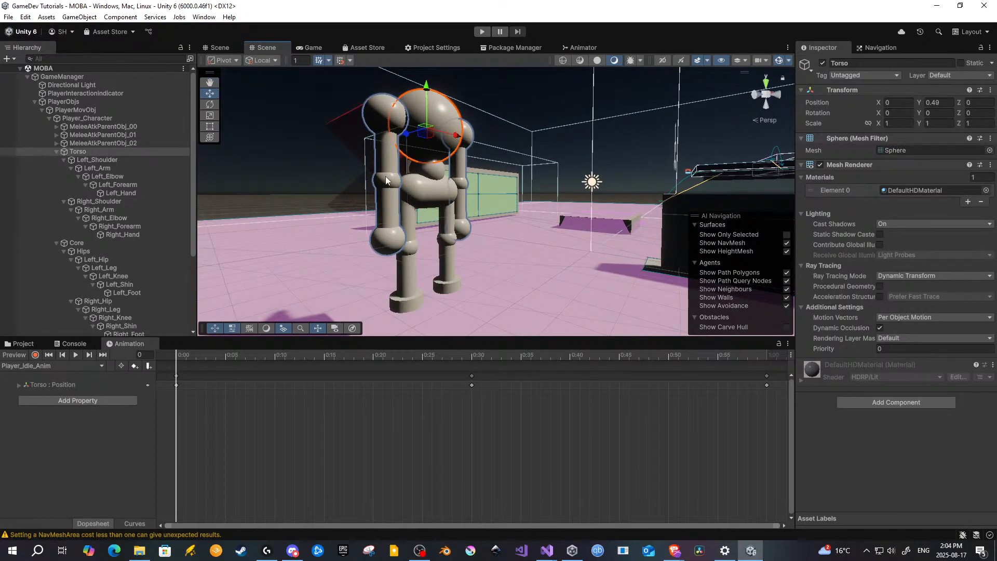
Step: Walk through the character's body-part hierarchy from Torso down to Right_Foot, examining each part in the Scene view
{"action": "left_click", "coordinate": [149, 156]}
{"action": "key", "text": "Down"}
{"action": "key", "text": "Down"}
{"action": "key", "text": "Down"}
{"action": "key", "text": "Down"}
{"action": "key", "text": "Down"}
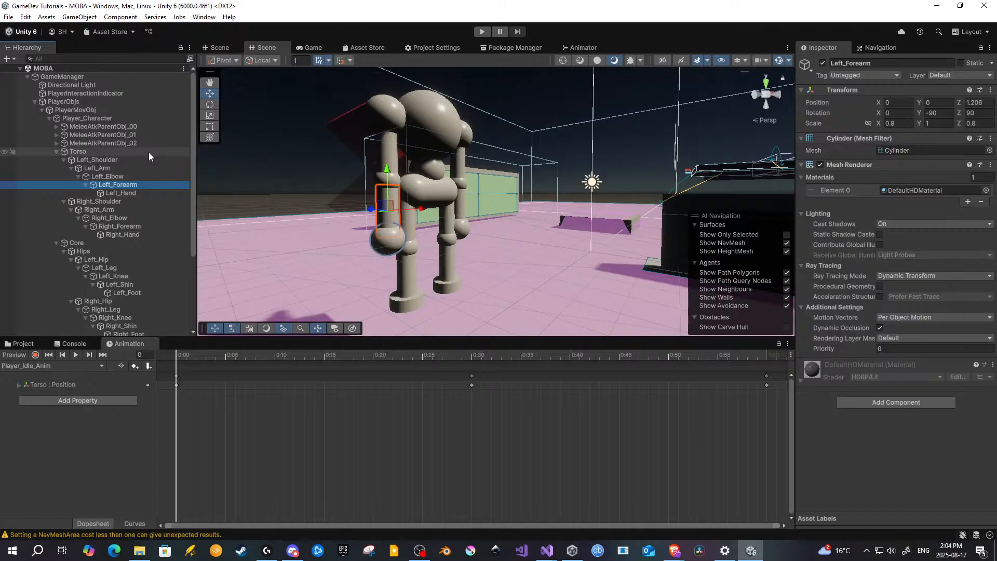
{"action": "key", "text": "Down"}
{"action": "key", "text": "Down"}
{"action": "key", "text": "Down"}
{"action": "key", "text": "Down"}
{"action": "key", "text": "Down"}
{"action": "key", "text": "Down"}
{"action": "key", "text": "Down"}
{"action": "key", "text": "Down"}
{"action": "key", "text": "Down"}
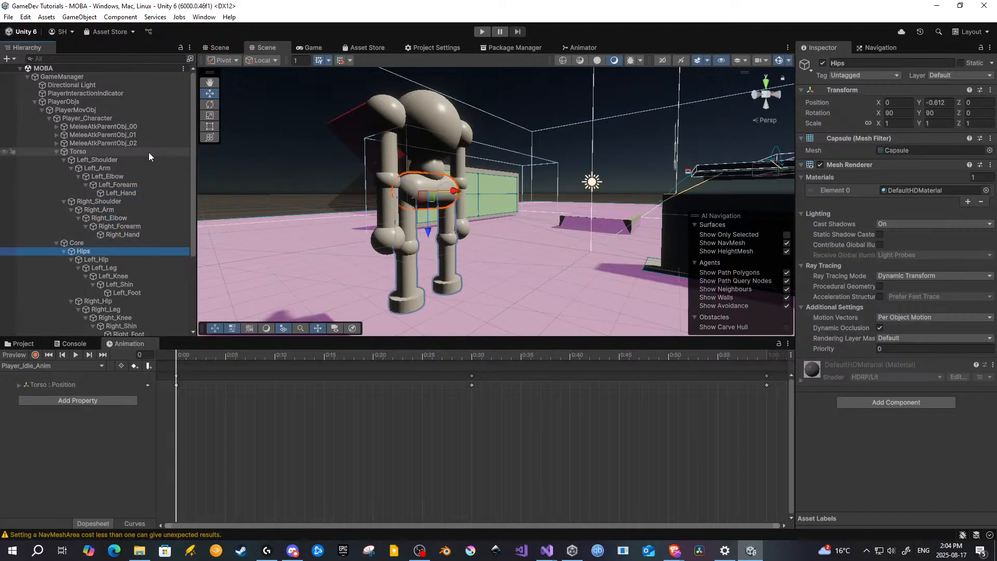
{"action": "key", "text": "Down"}
{"action": "key", "text": "Down"}
{"action": "key", "text": "Down"}
{"action": "key", "text": "Down"}
{"action": "key", "text": "Down"}
{"action": "key", "text": "Down"}
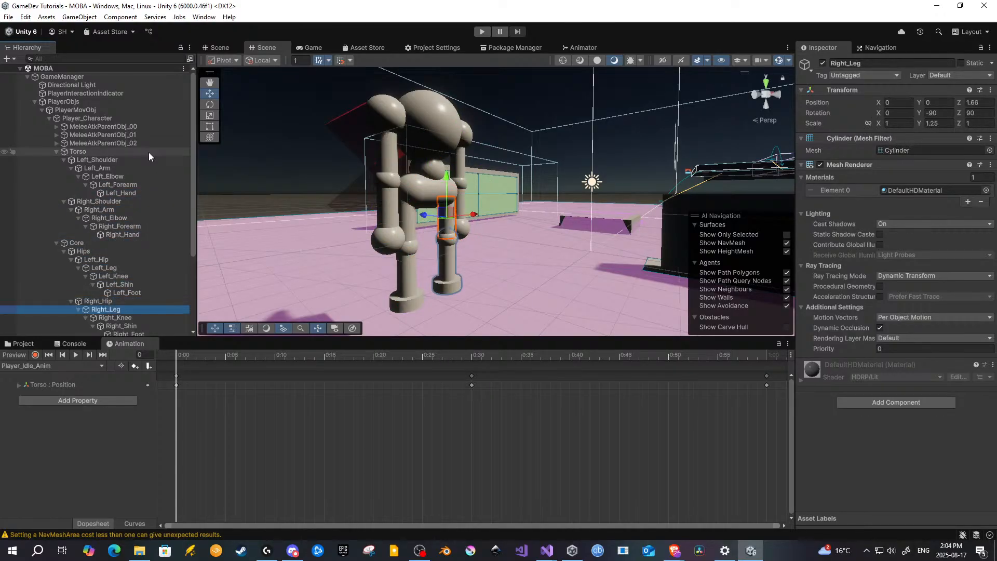
{"action": "key", "text": "Down"}
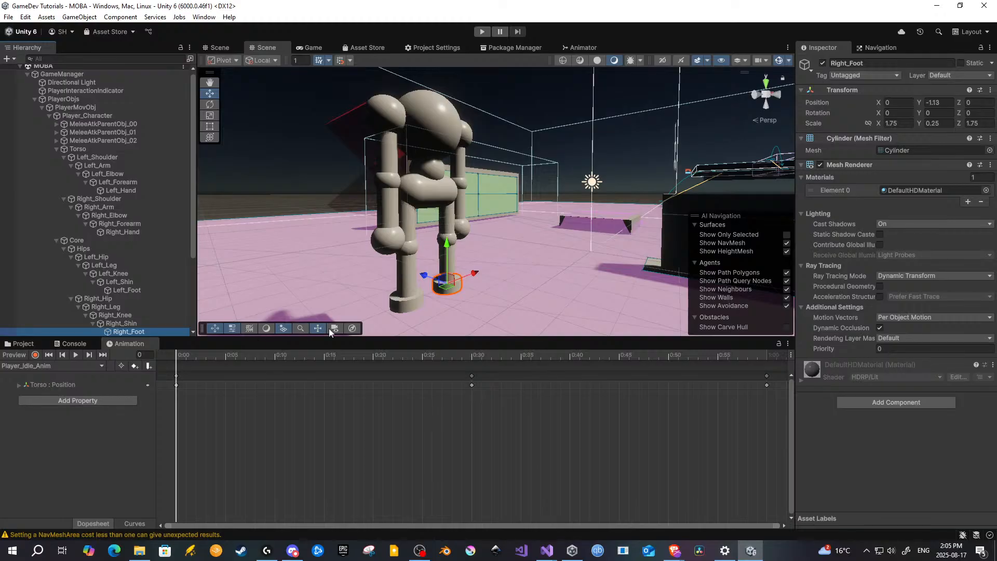
Step: Examine the parent chain upward from Right_Shin through Right_Knee, Right_Leg, Right_Hip and Hips to Core
{"action": "left_click", "coordinate": [132, 324]}
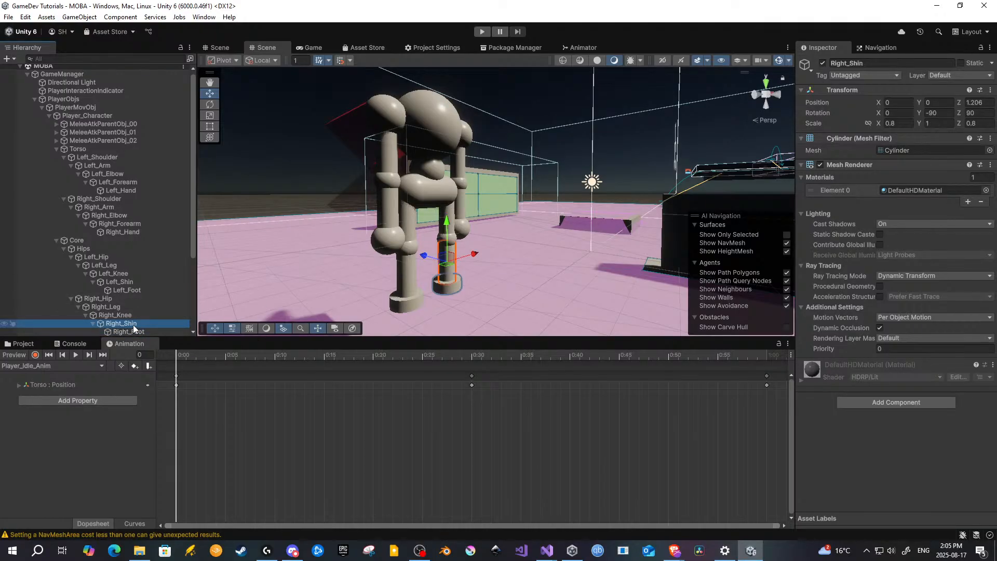
{"action": "key", "text": "Up"}
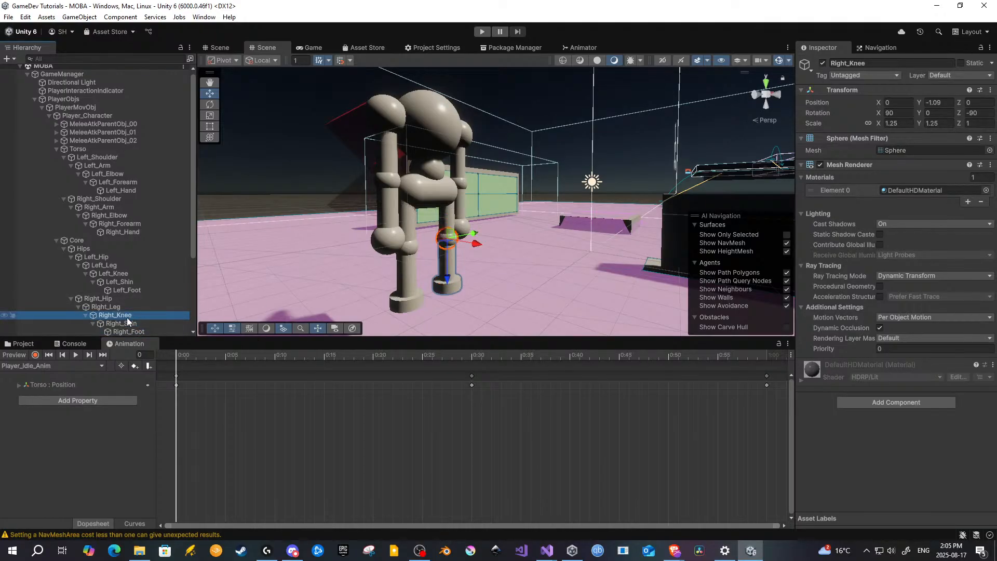
{"action": "left_click", "coordinate": [120, 307]}
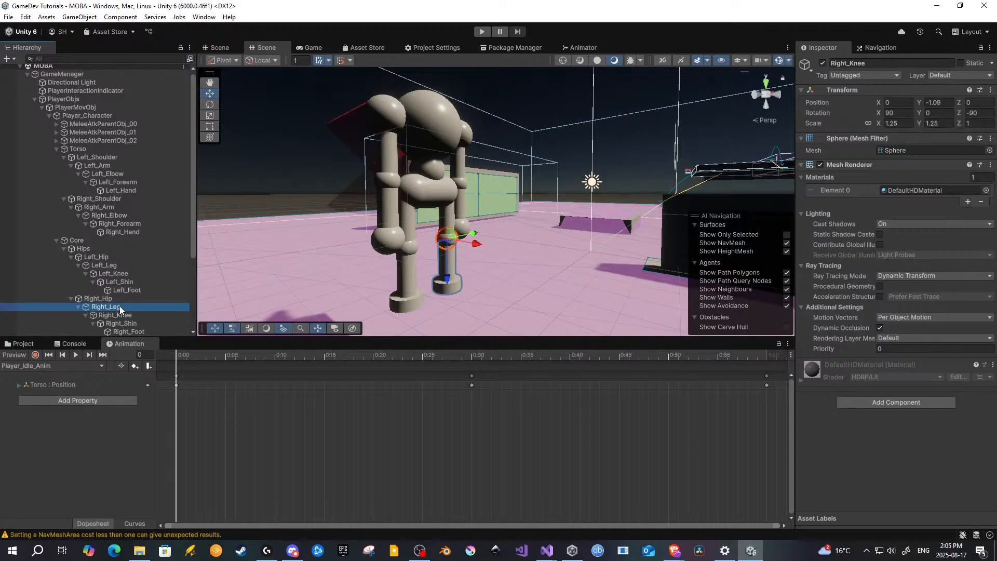
{"action": "left_click", "coordinate": [110, 300]}
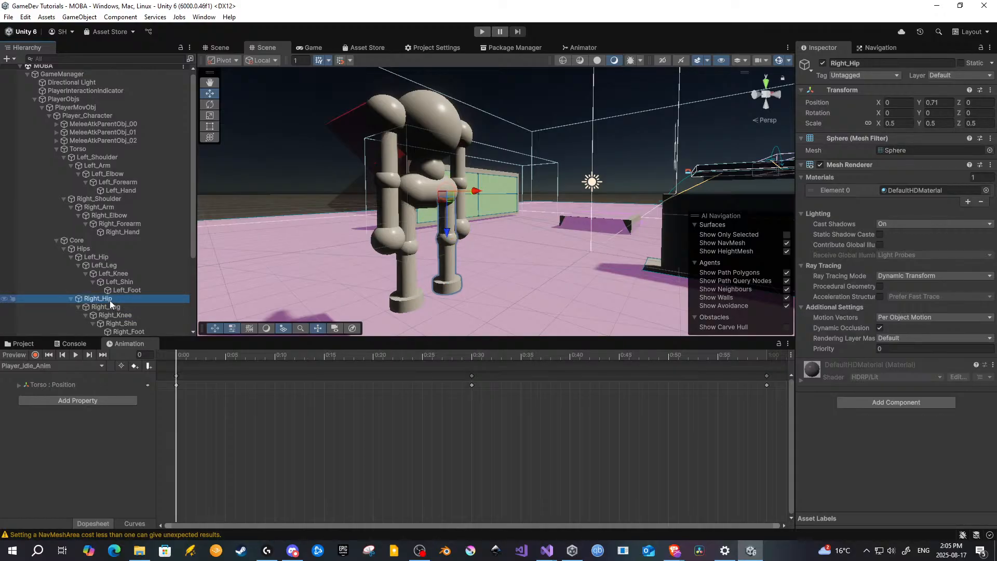
{"action": "left_click", "coordinate": [84, 249]}
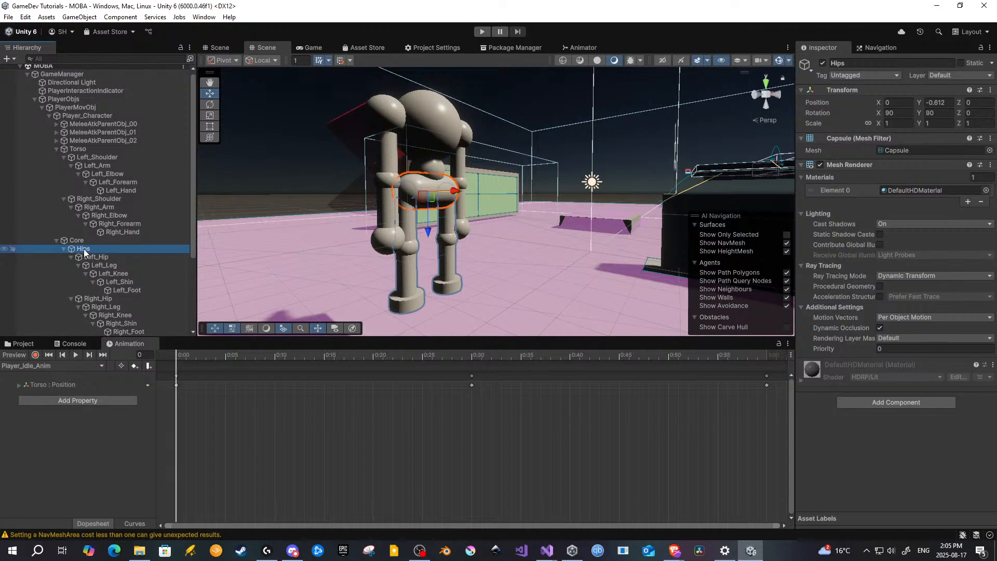
{"action": "left_click", "coordinate": [77, 243]}
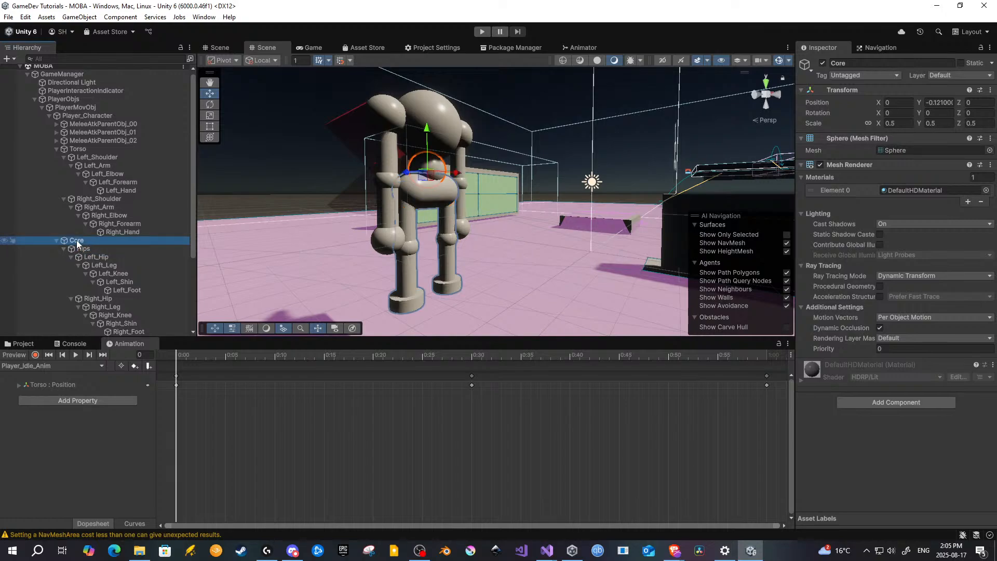
{"action": "scroll", "coordinate": [76, 240], "scroll_direction": "up", "scroll_amount": 1}
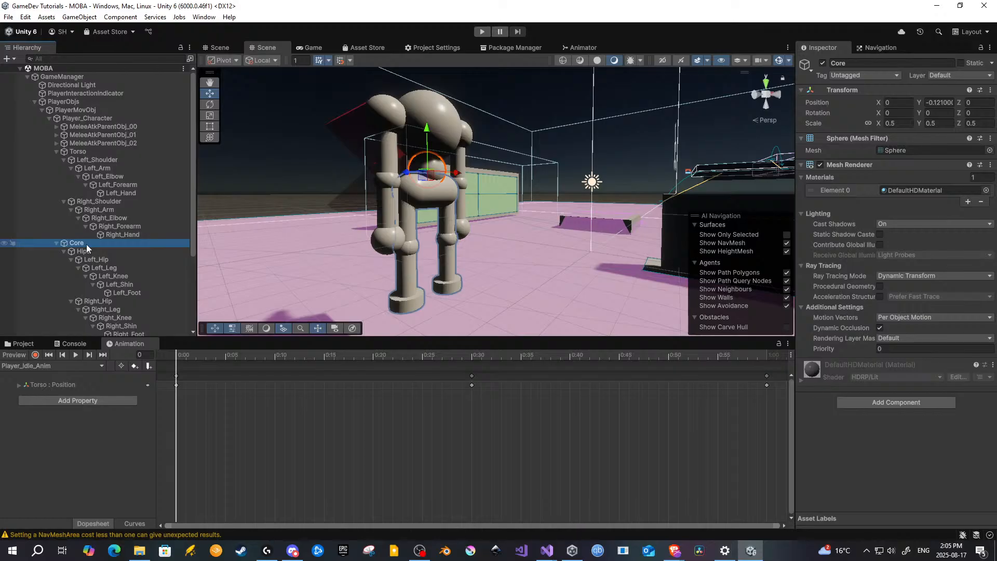
Step: Examine the hierarchy upward from the left hand through Left_Elbow, Left_Shoulder, Torso and Player_Character, ending with PlayerMovObj selected
{"action": "left_click", "coordinate": [106, 193]}
{"action": "left_click", "coordinate": [102, 177]}
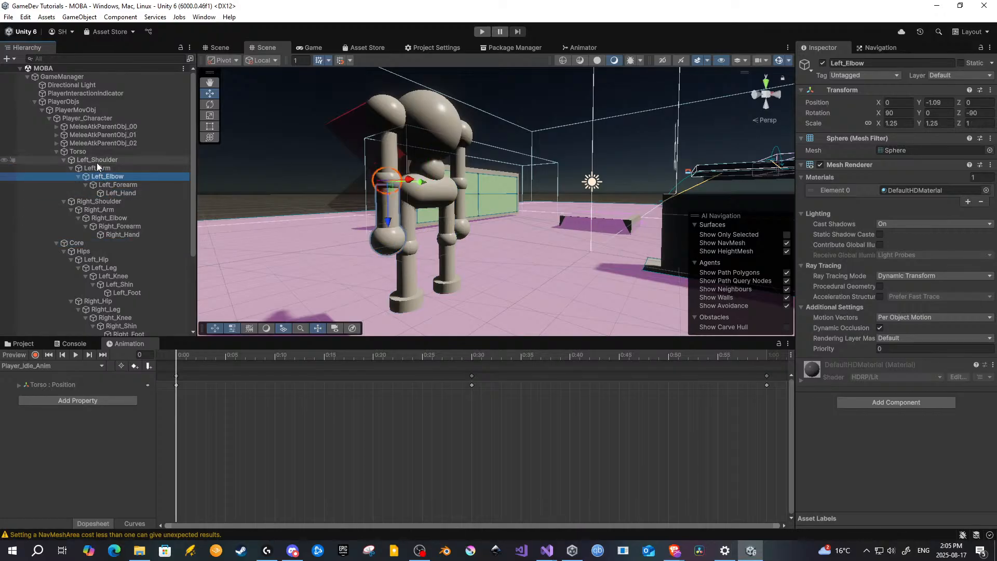
{"action": "left_click", "coordinate": [98, 159]}
{"action": "left_click", "coordinate": [122, 151]}
{"action": "left_click", "coordinate": [104, 119]}
{"action": "left_click", "coordinate": [96, 110]}
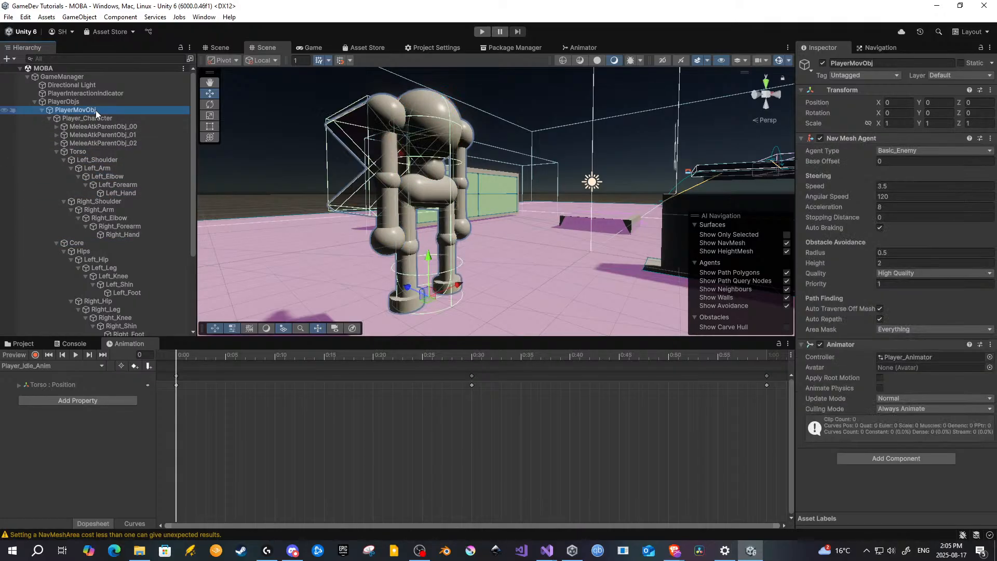
{"action": "left_click", "coordinate": [104, 117]}
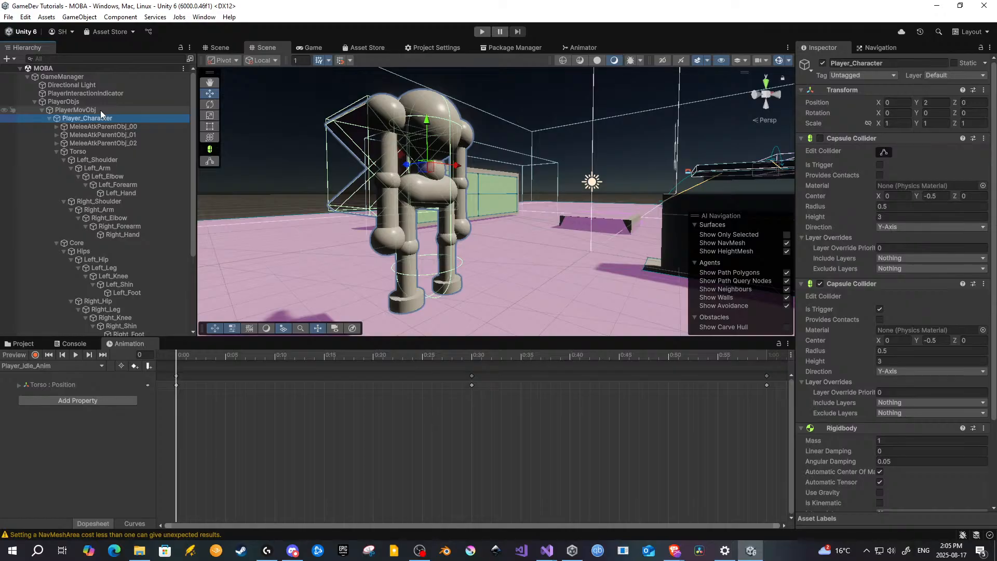
{"action": "left_click", "coordinate": [100, 110]}
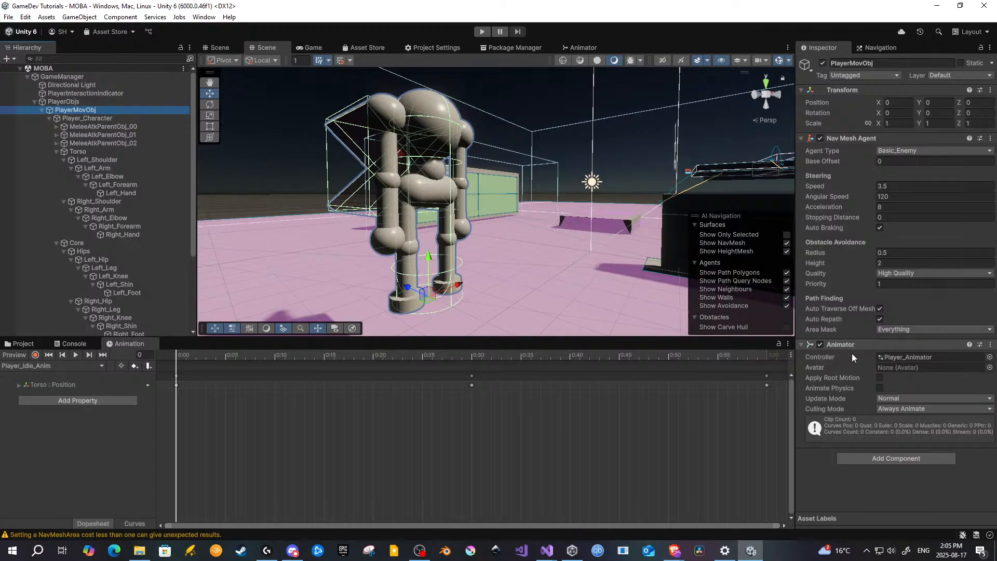
Step: Search the components that can be added to PlayerMovObj for "anim", without adding one
{"action": "left_click", "coordinate": [884, 457]}
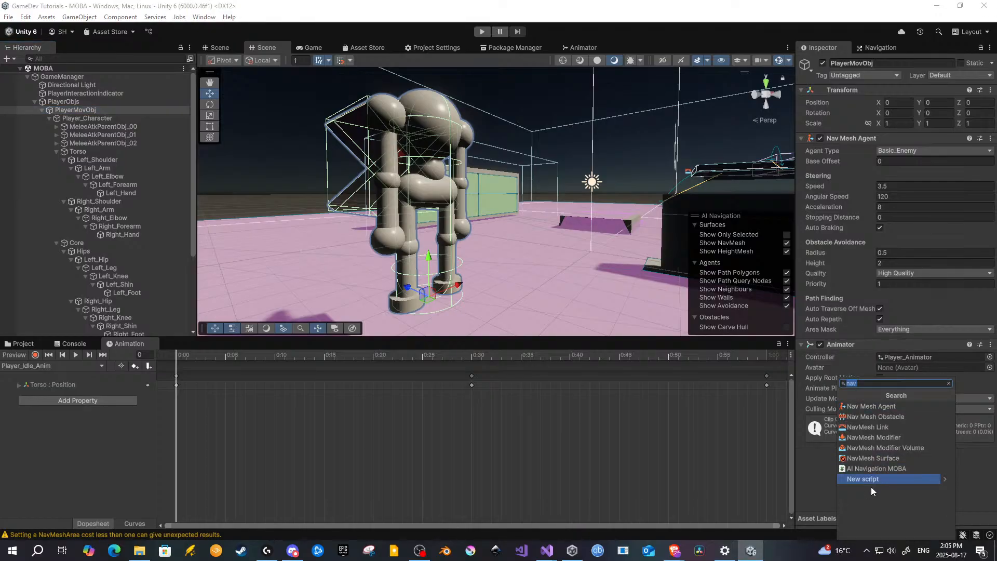
{"action": "type", "text": "anim"}
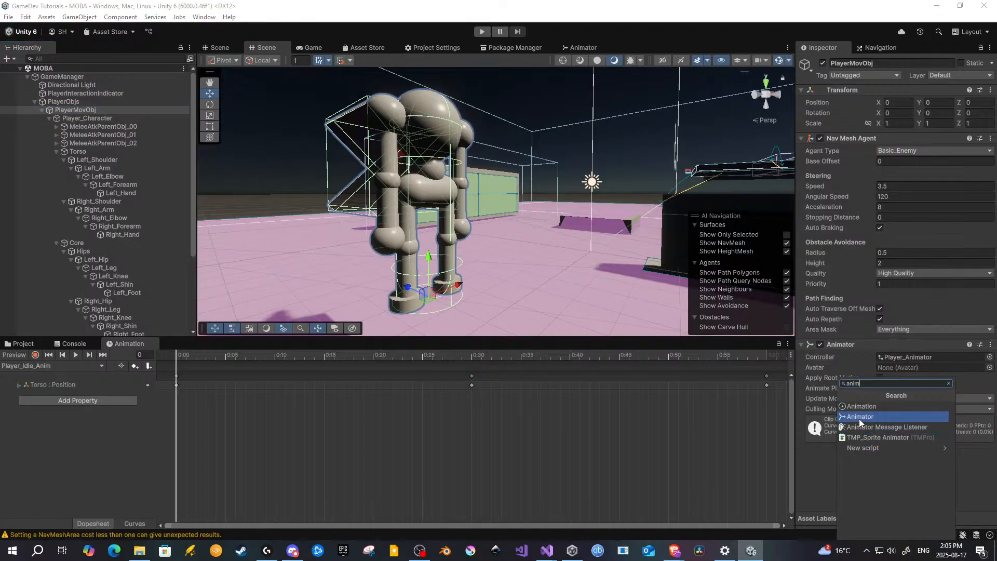
{"action": "left_click", "coordinate": [821, 482]}
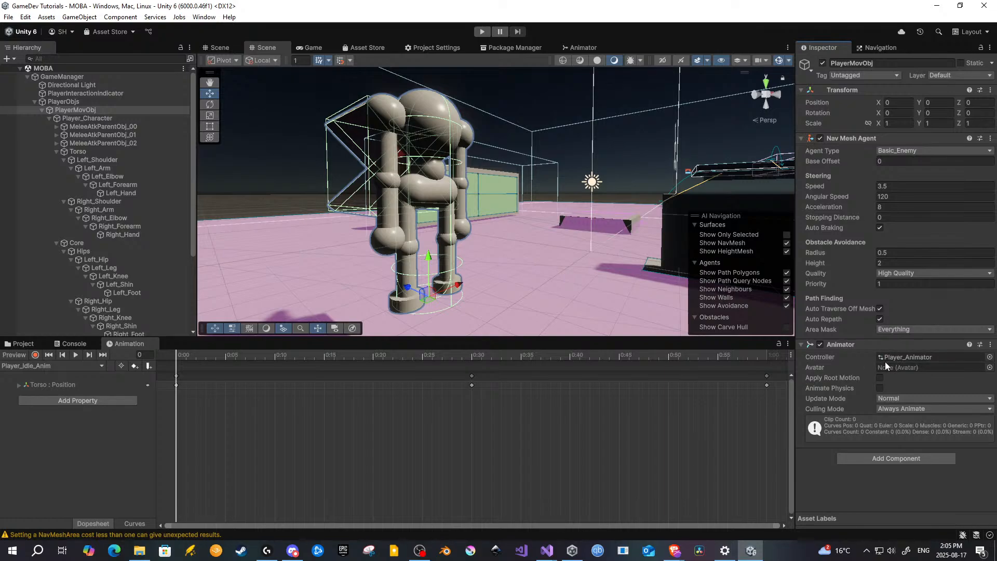
Step: Browse the project's _Animations folder and examine which animation asset types can be created there, without creating any
{"action": "left_click", "coordinate": [30, 344]}
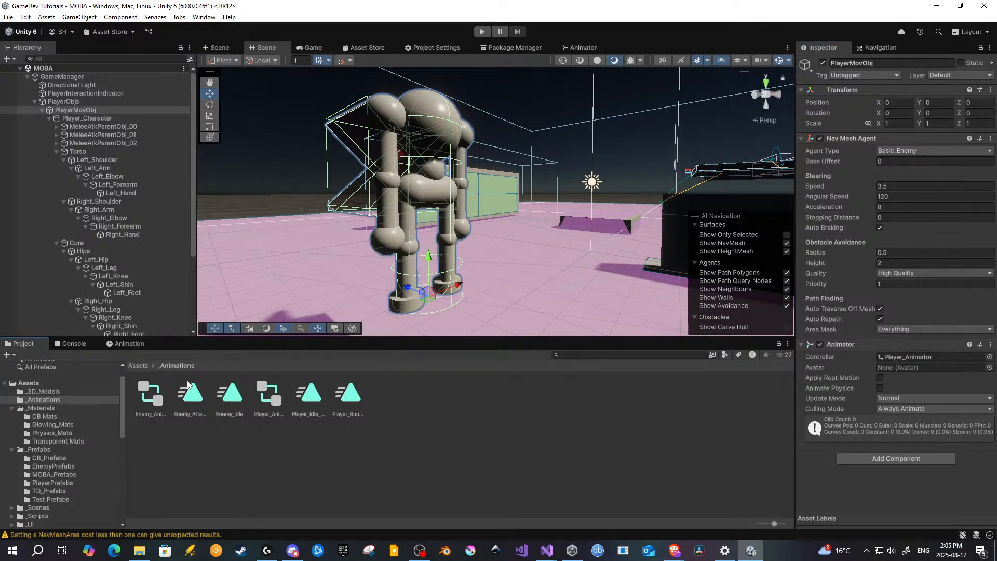
{"action": "right_click", "coordinate": [421, 401]}
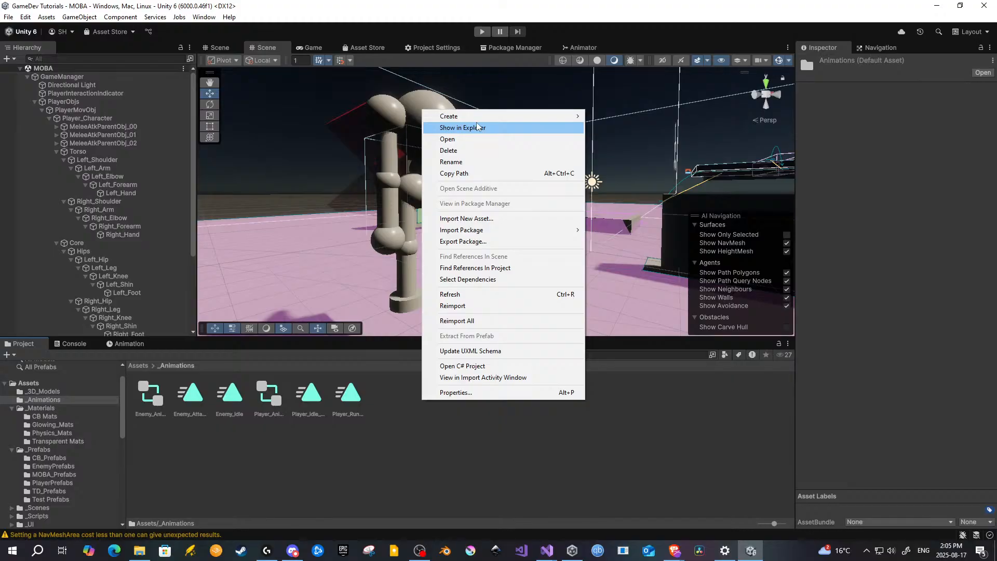
{"action": "left_click", "coordinate": [139, 366]}
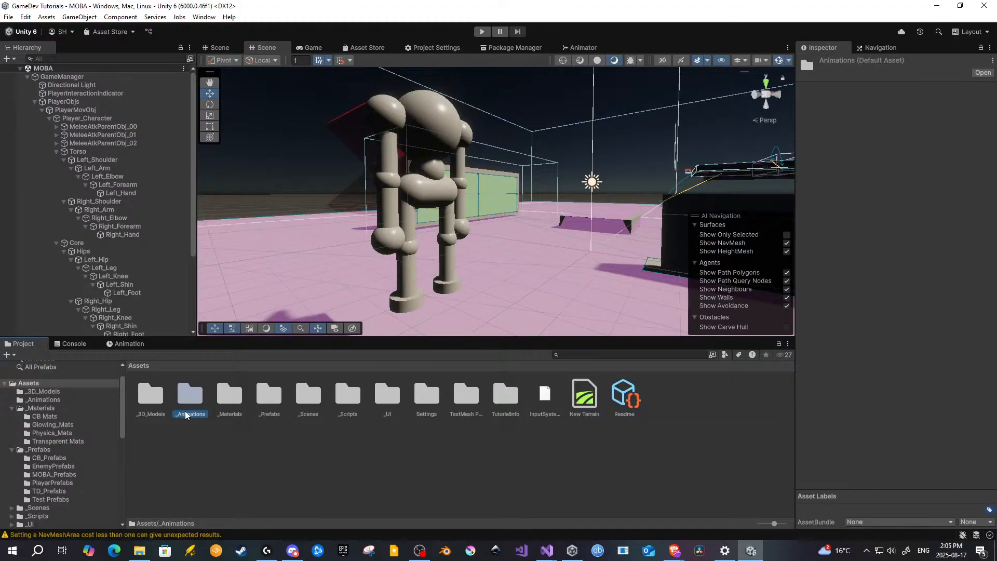
{"action": "double_click", "coordinate": [190, 399]}
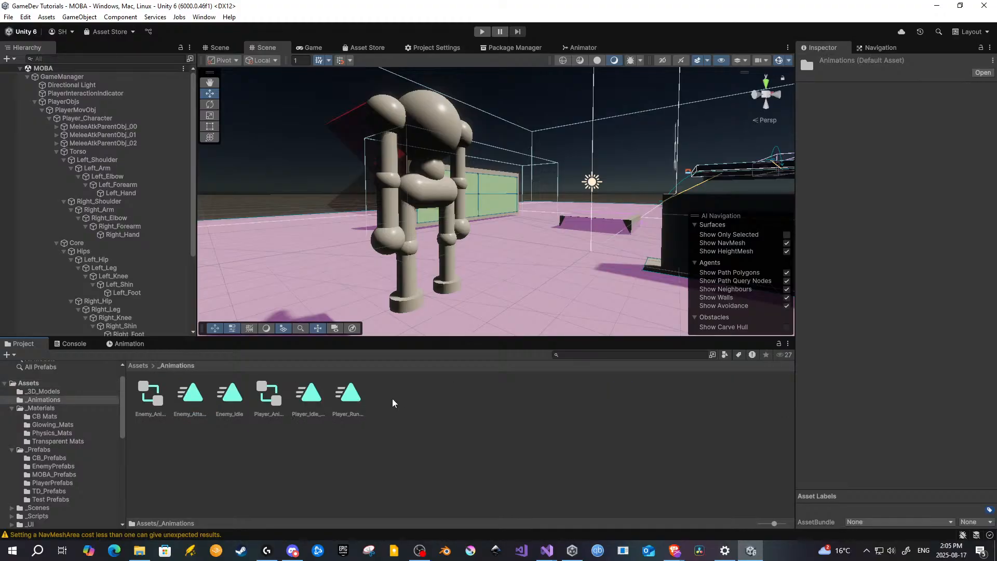
{"action": "right_click", "coordinate": [401, 395]}
{"action": "mouse_move", "coordinate": [496, 107]}
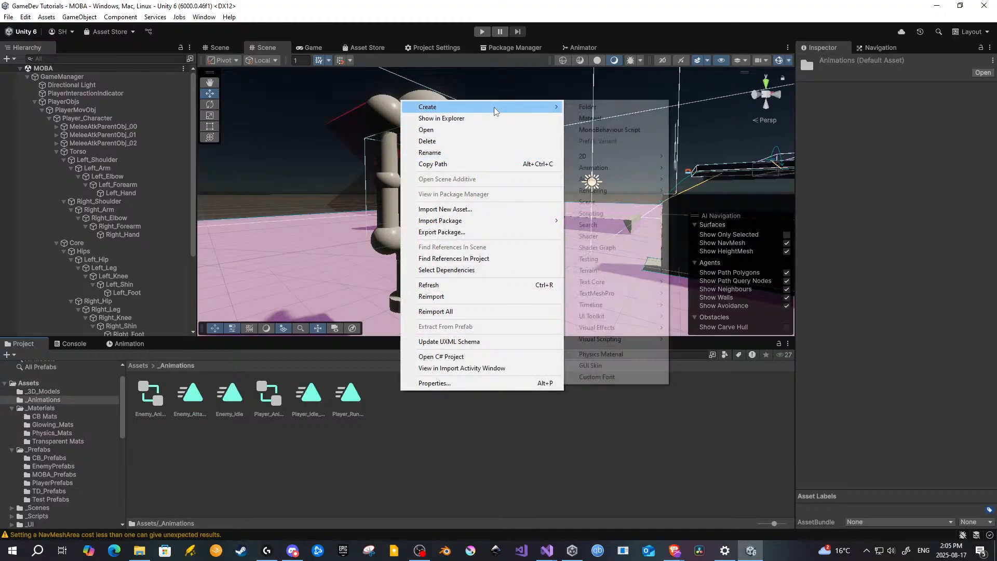
{"action": "mouse_move", "coordinate": [593, 171]}
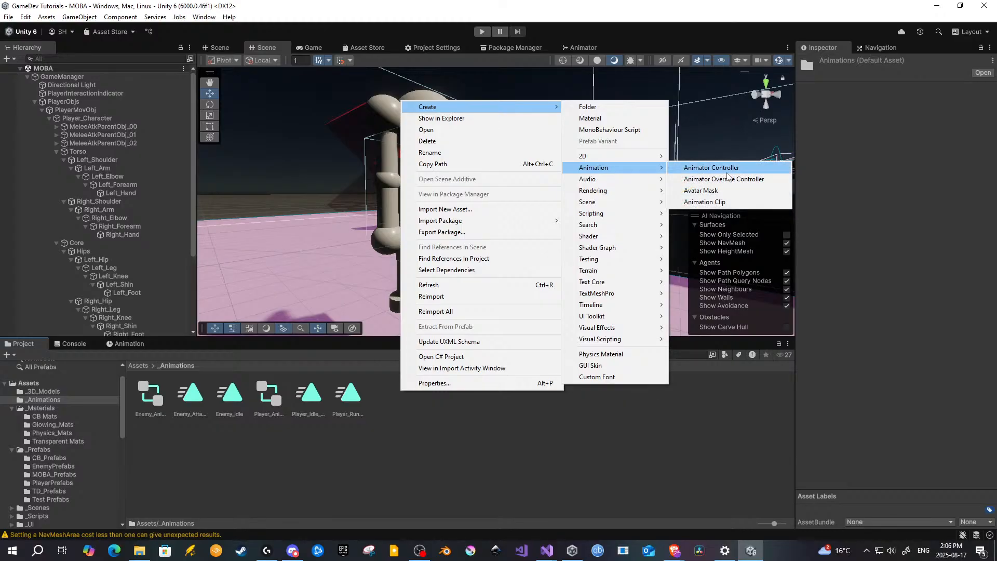
{"action": "left_click", "coordinate": [292, 429]}
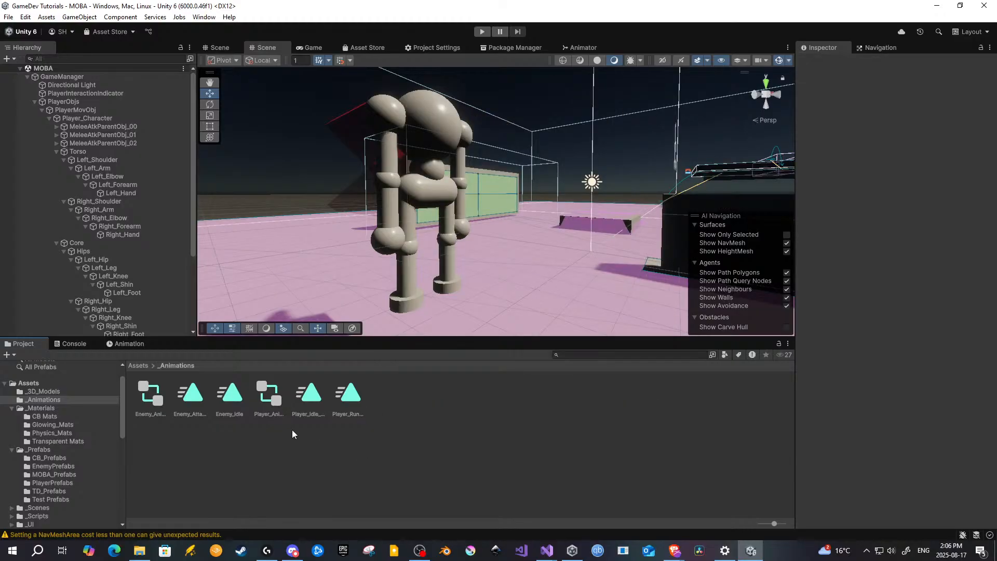
Step: Assign the Player_Animator controller from the _Animations folder to the Animator component of PlayerMovObj
{"action": "left_click", "coordinate": [268, 398]}
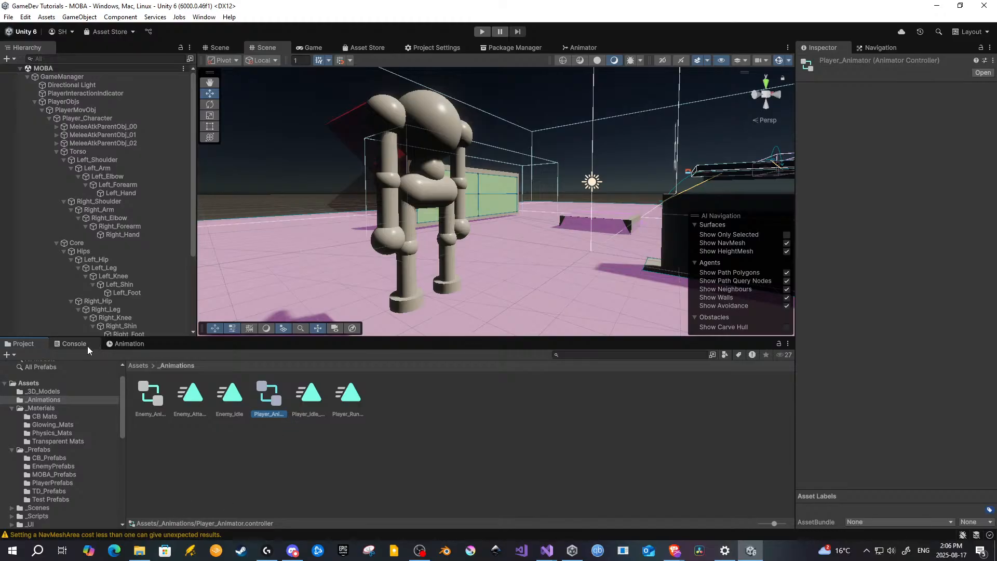
{"action": "left_click", "coordinate": [91, 110]}
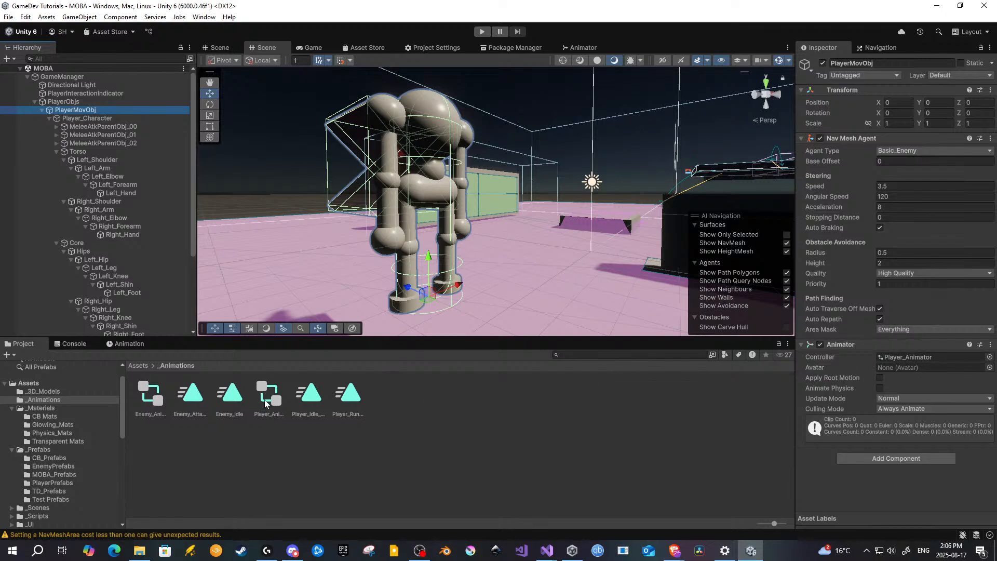
{"action": "left_click_drag", "start_coordinate": [266, 403], "coordinate": [914, 357]}
Step: Save the scene and the project, and return to the player's animation timeline
{"action": "left_click", "coordinate": [8, 17]}
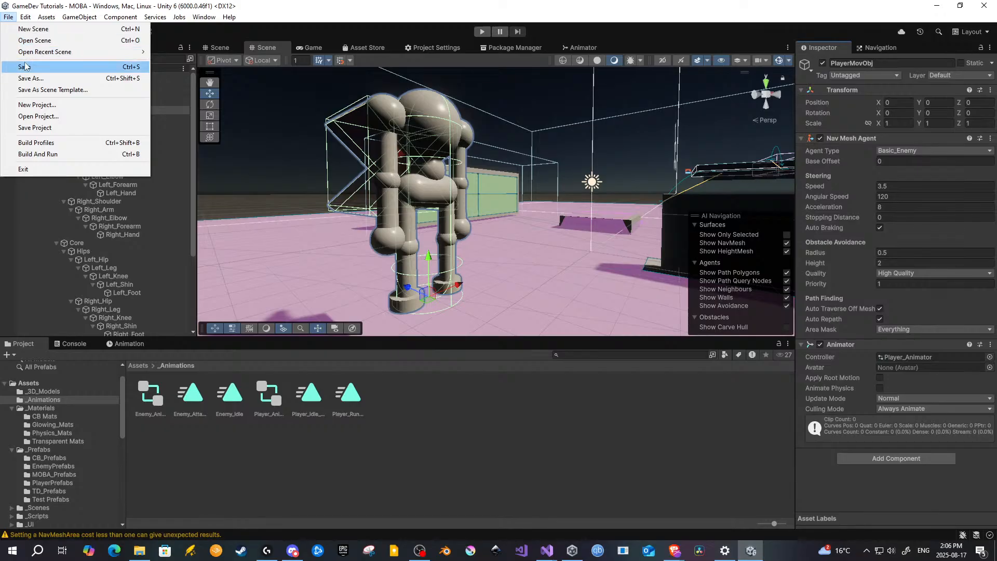
{"action": "left_click", "coordinate": [26, 67]}
{"action": "left_click", "coordinate": [8, 19]}
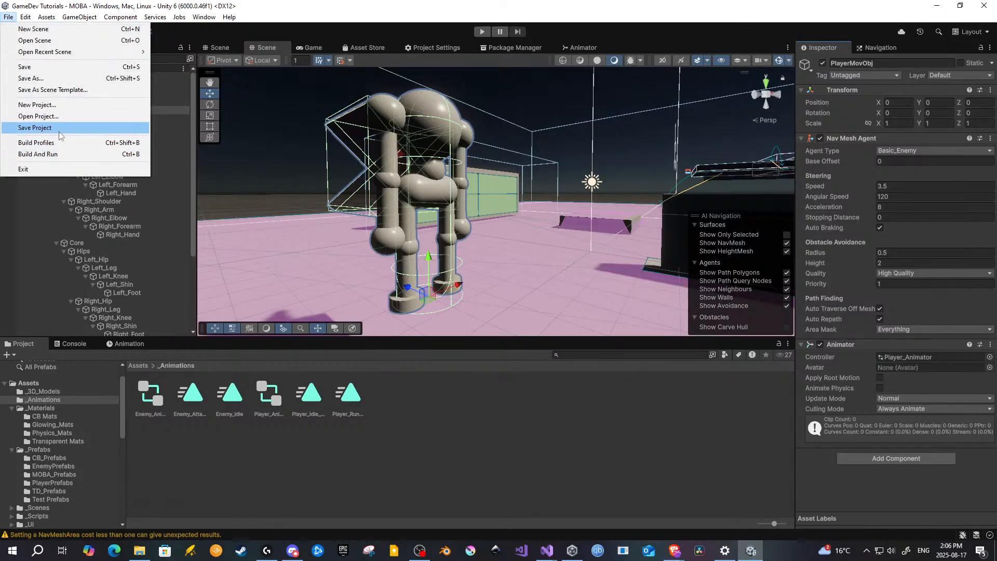
{"action": "left_click", "coordinate": [35, 127]}
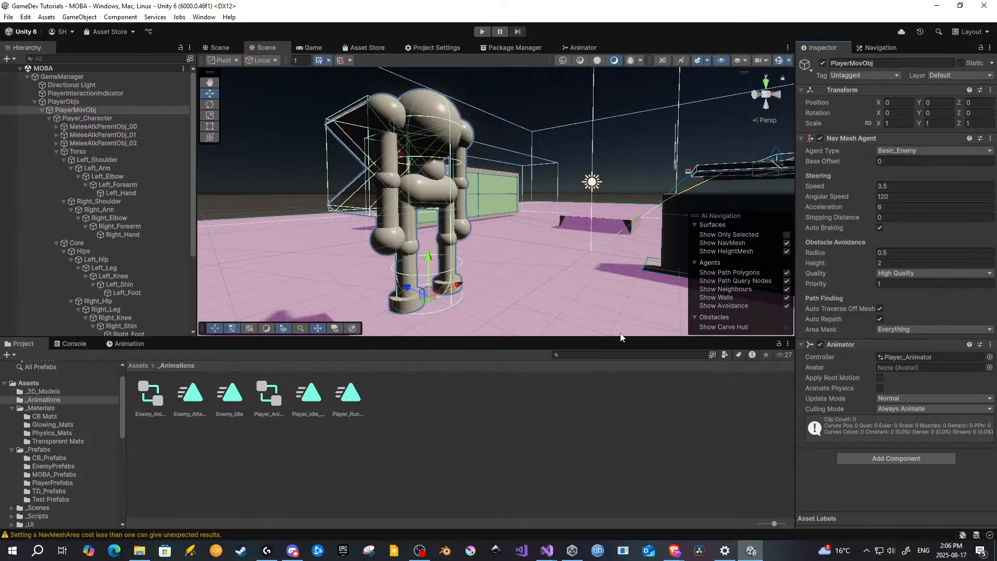
{"action": "left_click", "coordinate": [125, 344]}
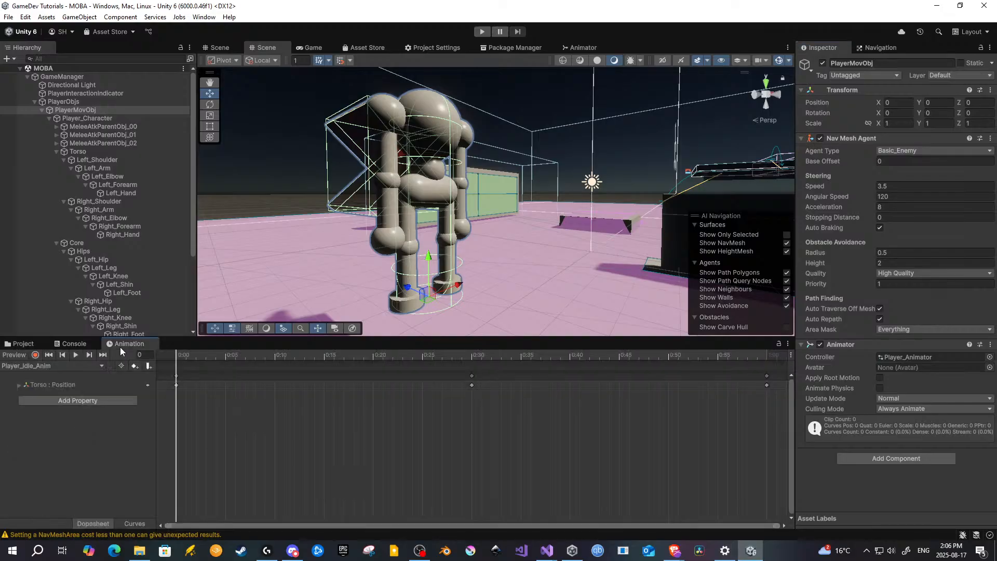
{"action": "left_click", "coordinate": [70, 365]}
{"action": "left_click", "coordinate": [33, 403]}
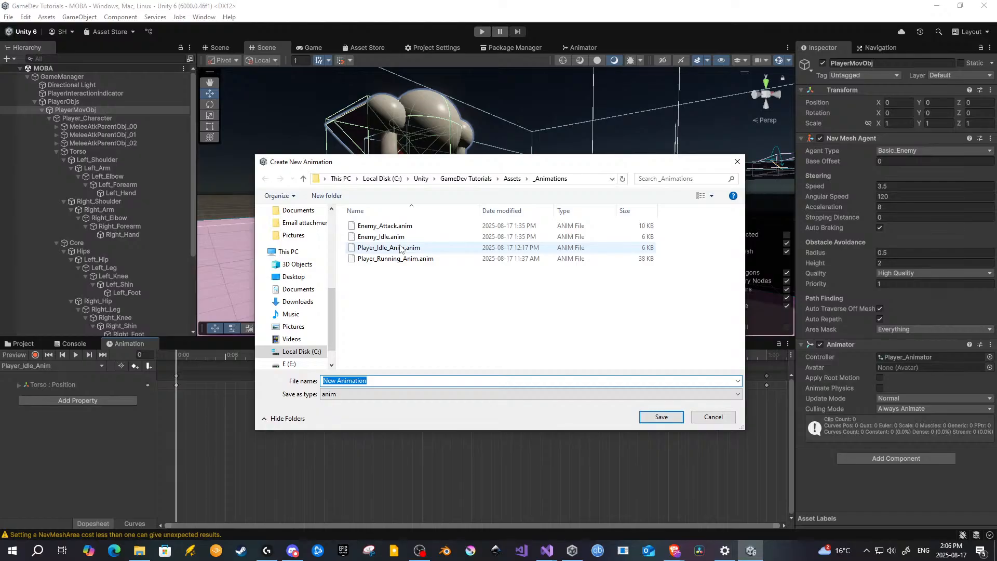
{"action": "key", "text": "Escape"}
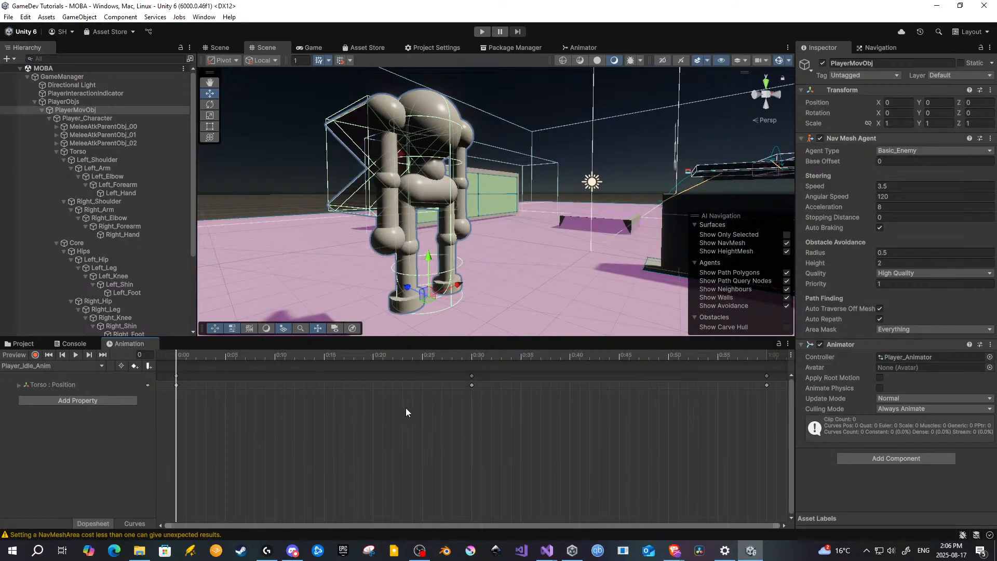
Step: Create a new animation clip named Player_Attack_One for PlayerMovObj in the _Animations folder
{"action": "right_click_drag", "start_coordinate": [332, 201], "coordinate": [537, 195]}
{"action": "scroll", "coordinate": [535, 195], "scroll_direction": "down", "scroll_amount": 5}
{"action": "right_click_drag", "start_coordinate": [384, 238], "coordinate": [434, 232]}
{"action": "middle_click_drag", "start_coordinate": [433, 233], "coordinate": [499, 227]}
{"action": "left_click_drag", "start_coordinate": [545, 200], "coordinate": [319, 205], "text": "alt"}
{"action": "middle_click_drag", "start_coordinate": [470, 216], "coordinate": [395, 169]}
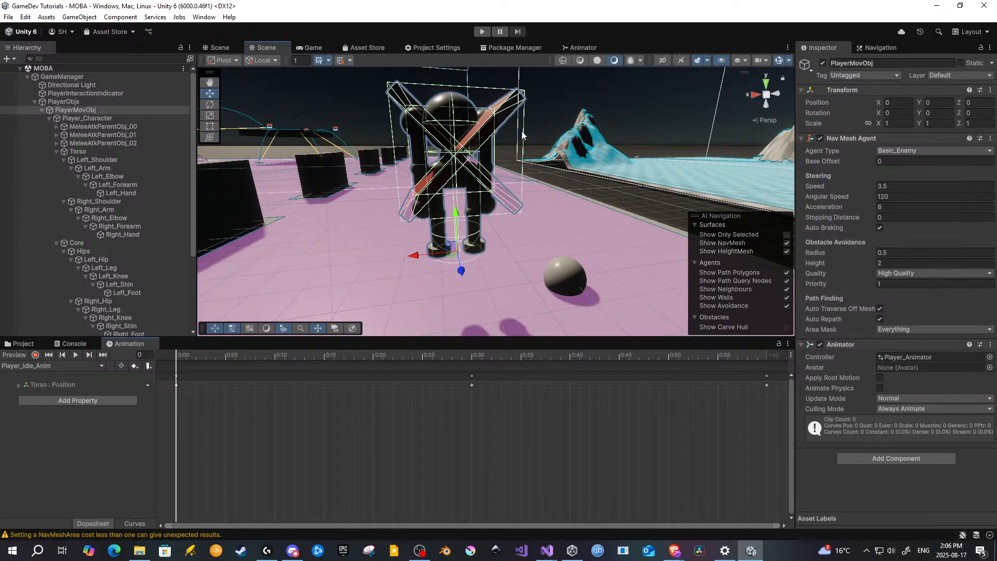
{"action": "key", "text": "f"}
{"action": "left_click", "coordinate": [63, 365]}
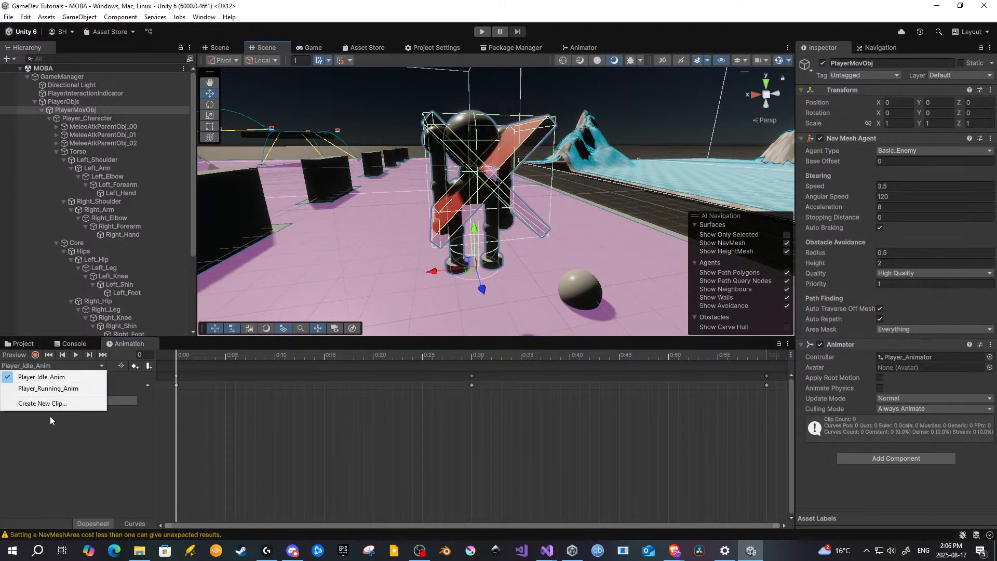
{"action": "left_click", "coordinate": [43, 403]}
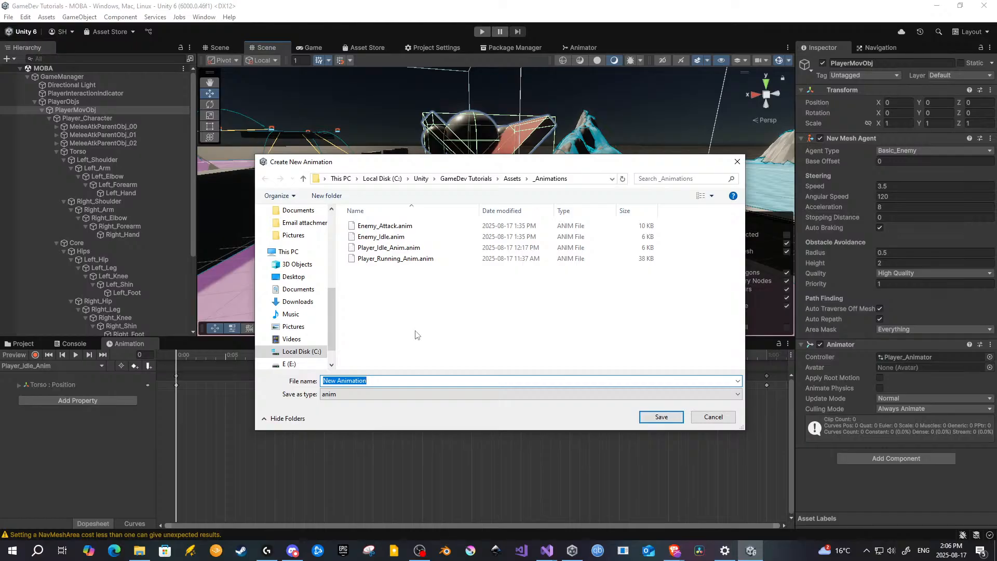
{"action": "type", "text": "Player_Attack_One"}
{"action": "key", "text": "Return"}
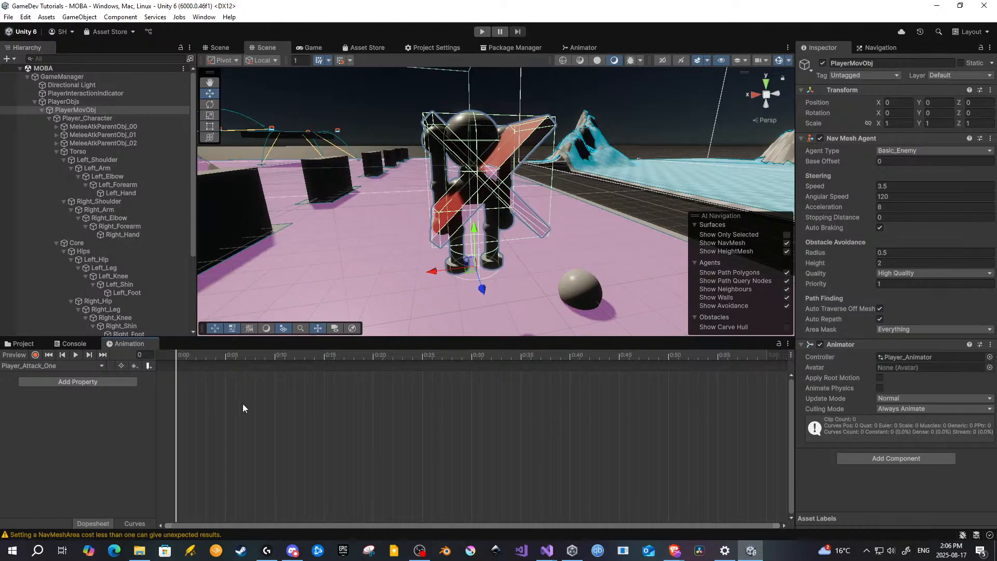
{"action": "left_click", "coordinate": [35, 355]}
{"action": "middle_click_drag", "start_coordinate": [369, 229], "coordinate": [454, 222]}
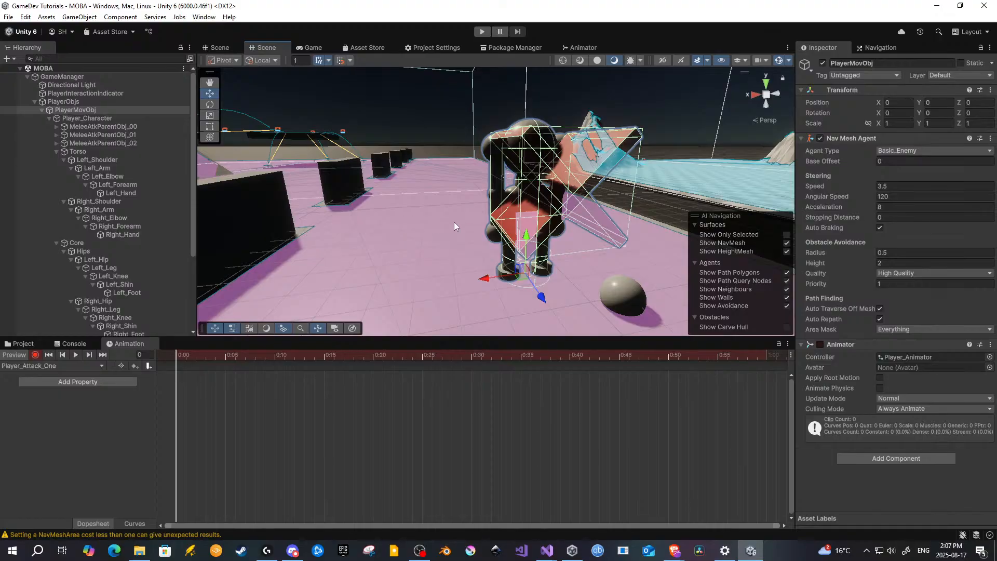
{"action": "scroll", "coordinate": [457, 222], "scroll_direction": "up", "scroll_amount": 2}
{"action": "left_click", "coordinate": [35, 355]}
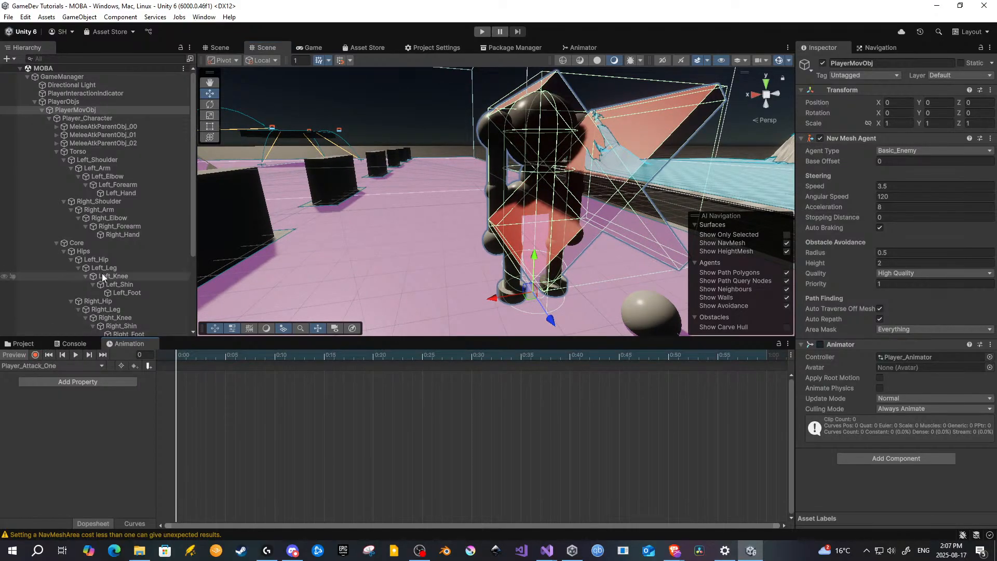
Step: Examine how MeleeAtkParentObj_00 is angled across the character, and compare it with Left_Shoulder and Right_Shoulder
{"action": "left_click", "coordinate": [122, 127]}
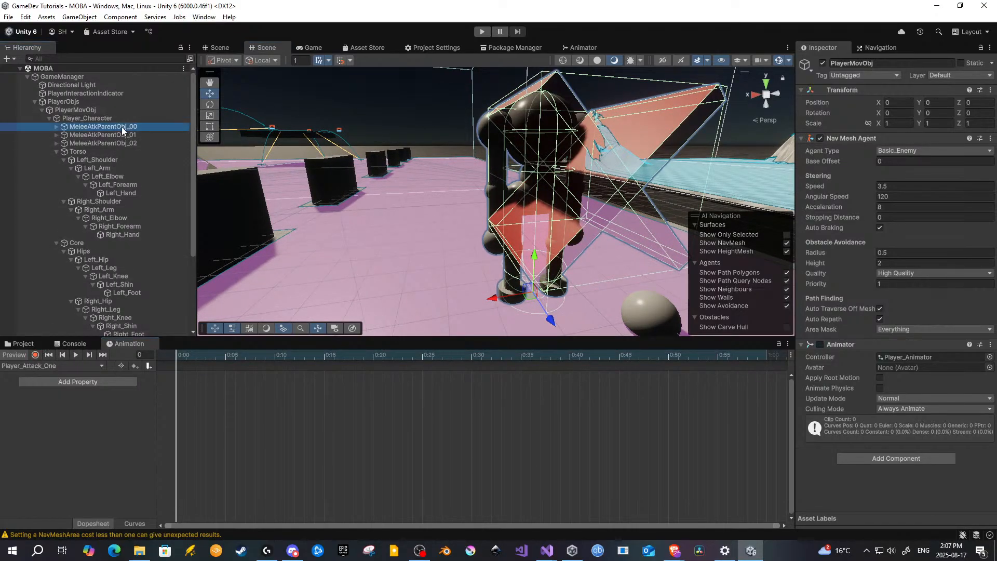
{"action": "double_click", "coordinate": [121, 126]}
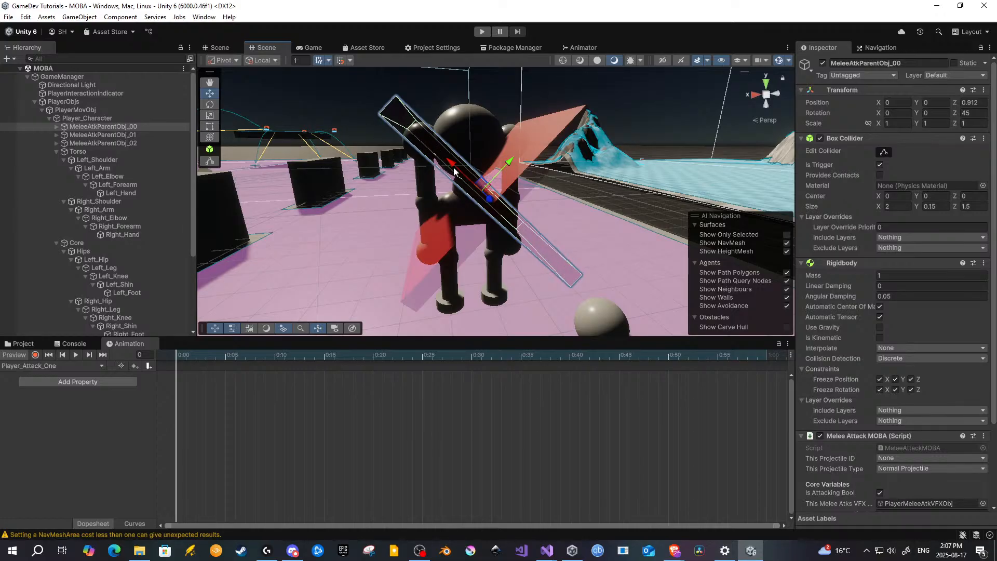
{"action": "left_click", "coordinate": [96, 160]}
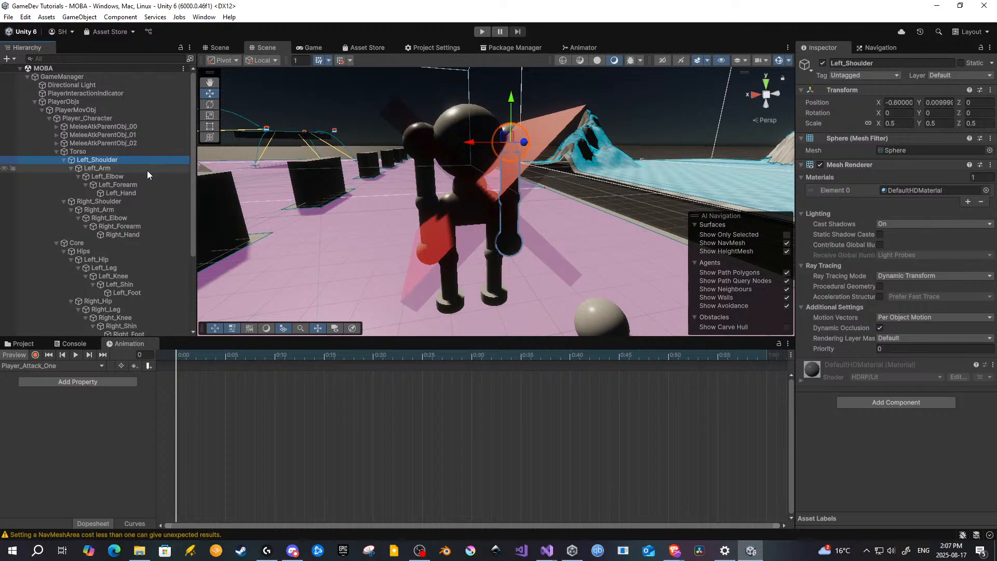
{"action": "left_click", "coordinate": [105, 202]}
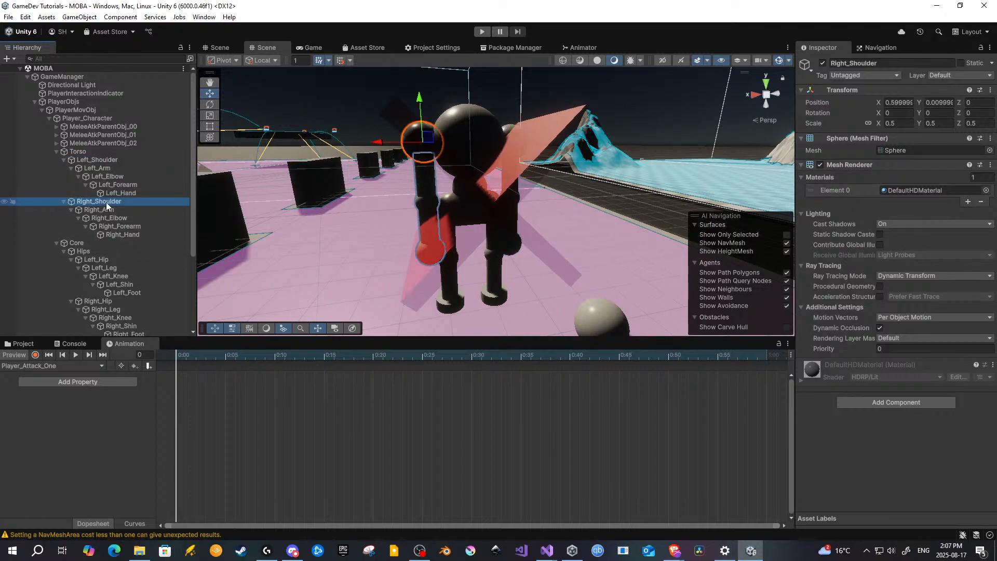
Step: Reselect PlayerMovObj and start keyframe recording for the Player_Attack_One clip
{"action": "left_click", "coordinate": [71, 110]}
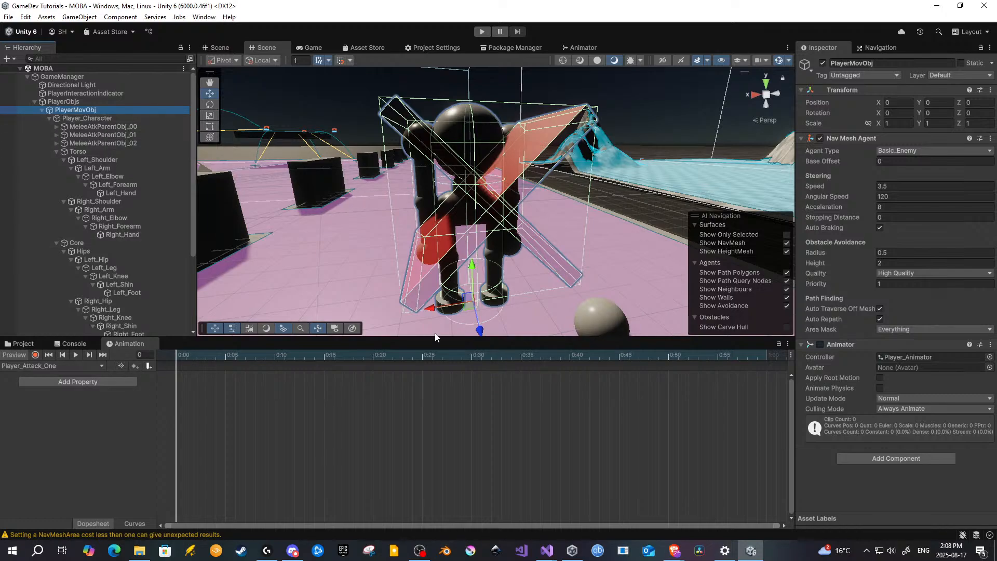
{"action": "left_click", "coordinate": [35, 355]}
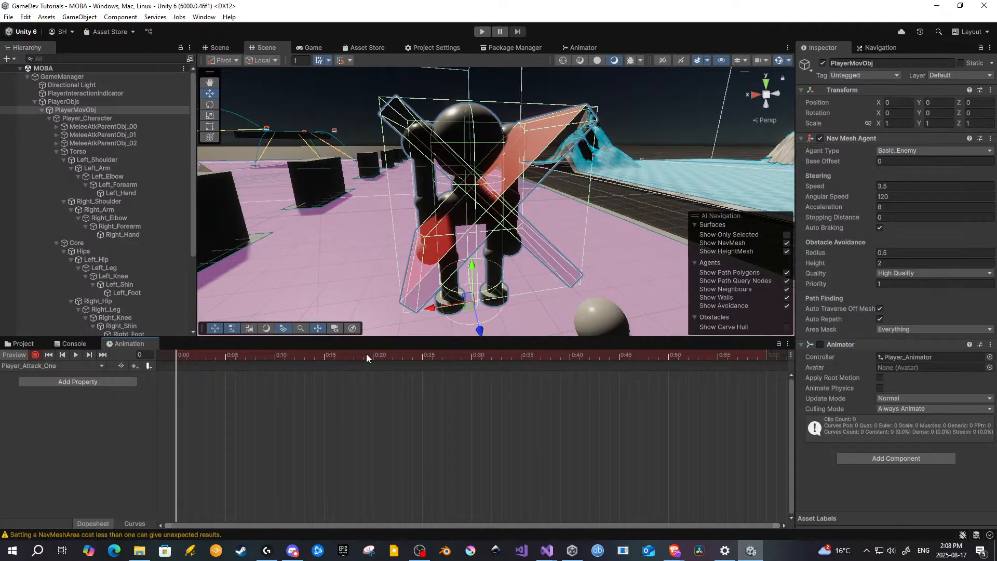
{"action": "left_click_drag", "start_coordinate": [320, 173], "coordinate": [381, 242], "text": "alt"}
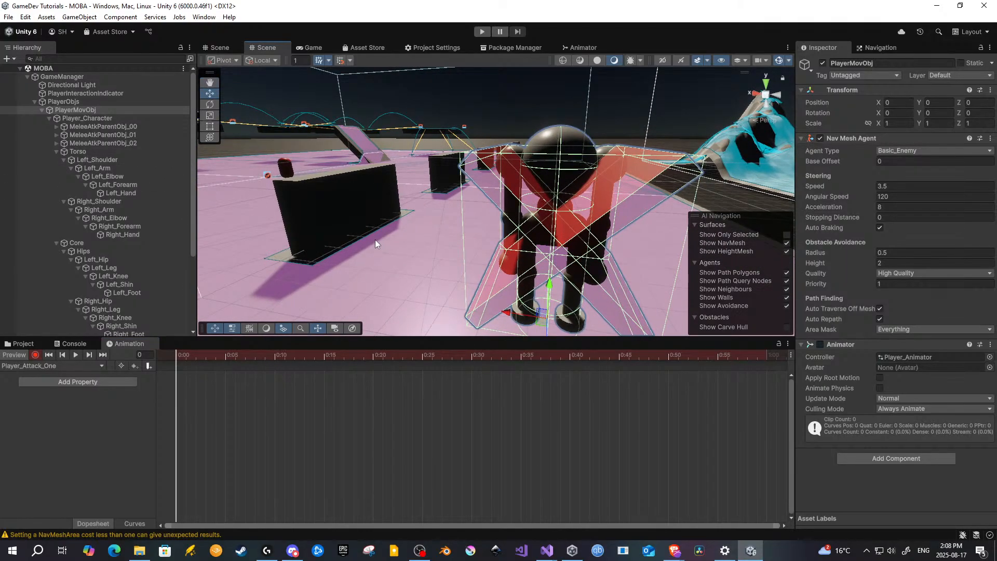
Step: Stop recording Player_Attack_One and examine the body-part hierarchy under PlayerMovObj, comparing PlayerMovObj with Right_Shoulder
{"action": "middle_click_drag", "start_coordinate": [375, 239], "coordinate": [350, 211]}
{"action": "left_click", "coordinate": [33, 355]}
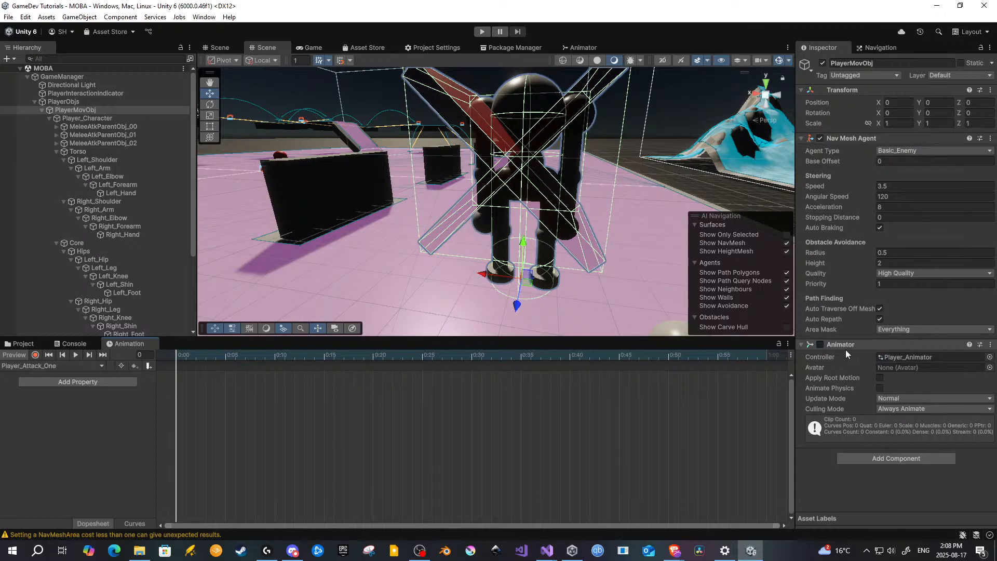
{"action": "left_click", "coordinate": [68, 109]}
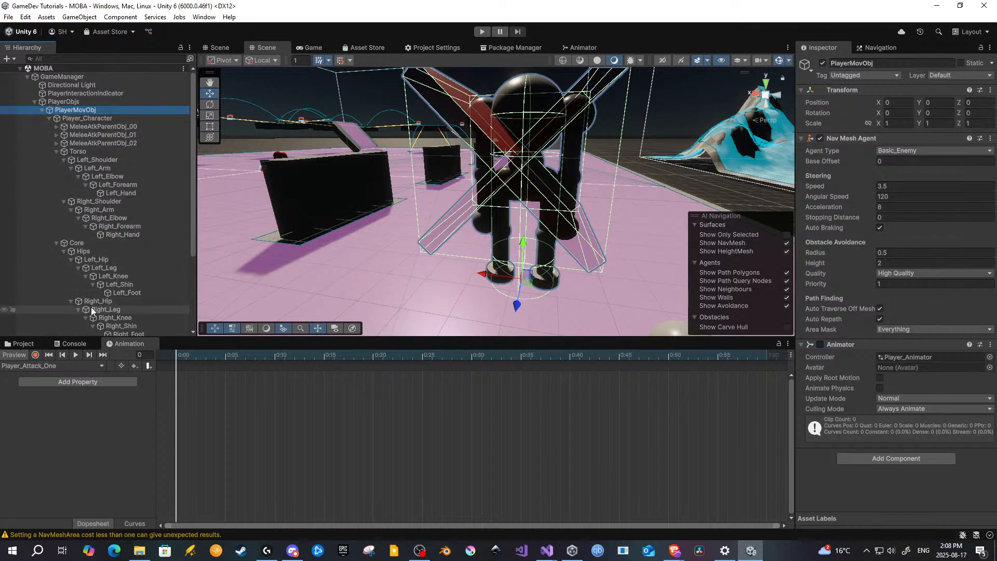
{"action": "scroll", "coordinate": [95, 331], "scroll_direction": "down", "scroll_amount": 4}
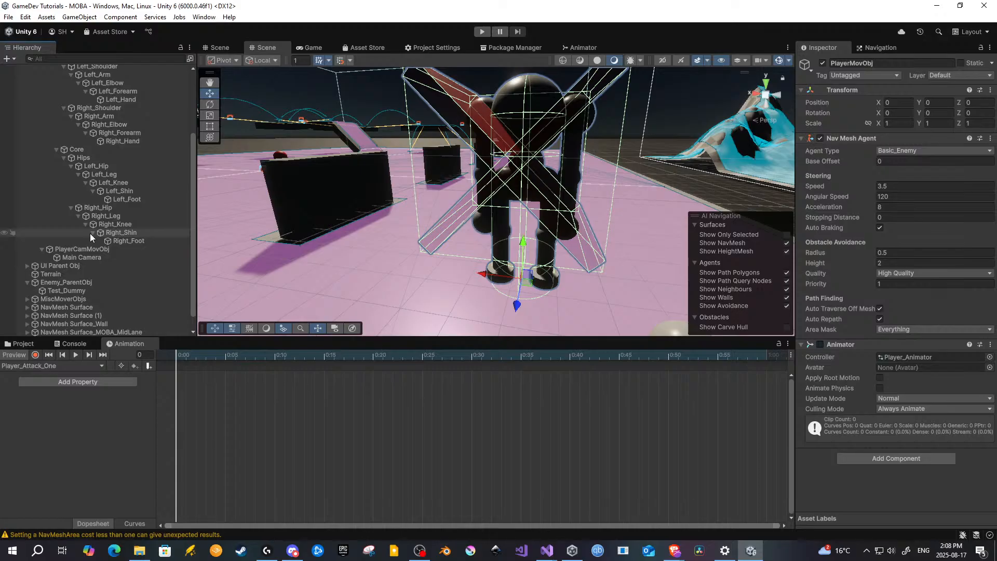
{"action": "scroll", "coordinate": [89, 233], "scroll_direction": "up", "scroll_amount": 4}
{"action": "scroll", "coordinate": [89, 232], "scroll_direction": "down", "scroll_amount": 3}
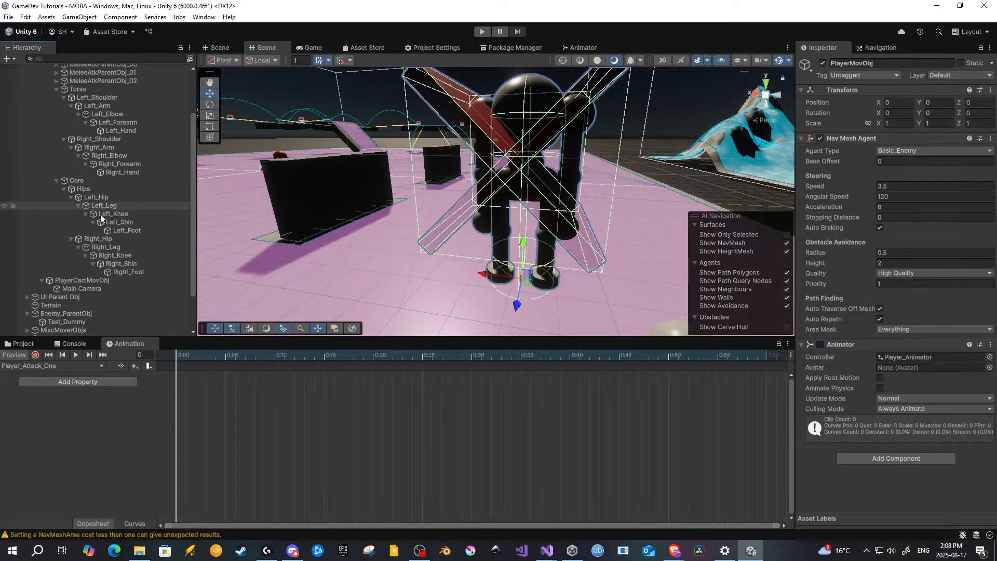
{"action": "scroll", "coordinate": [102, 232], "scroll_direction": "up", "scroll_amount": 3}
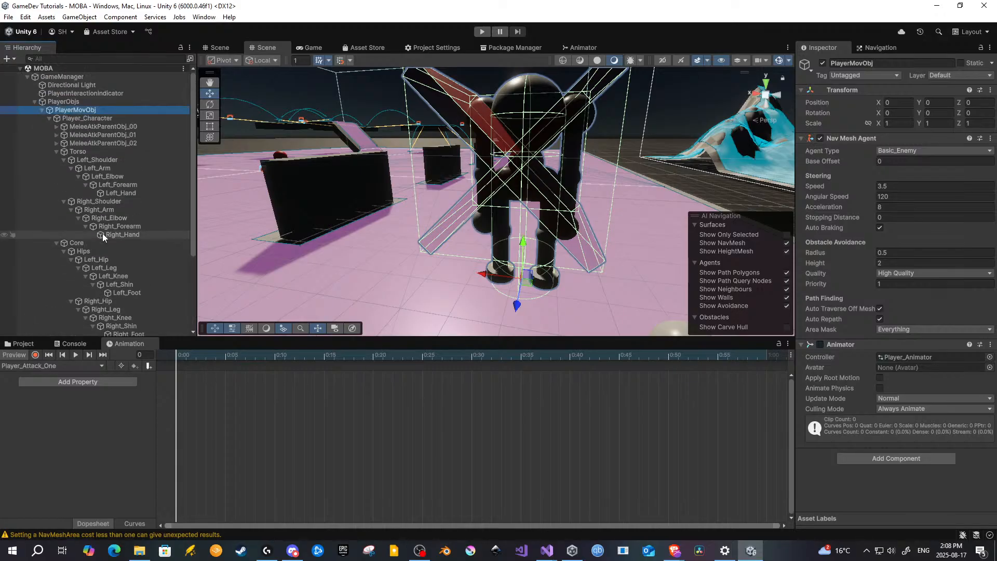
{"action": "left_click", "coordinate": [91, 202]}
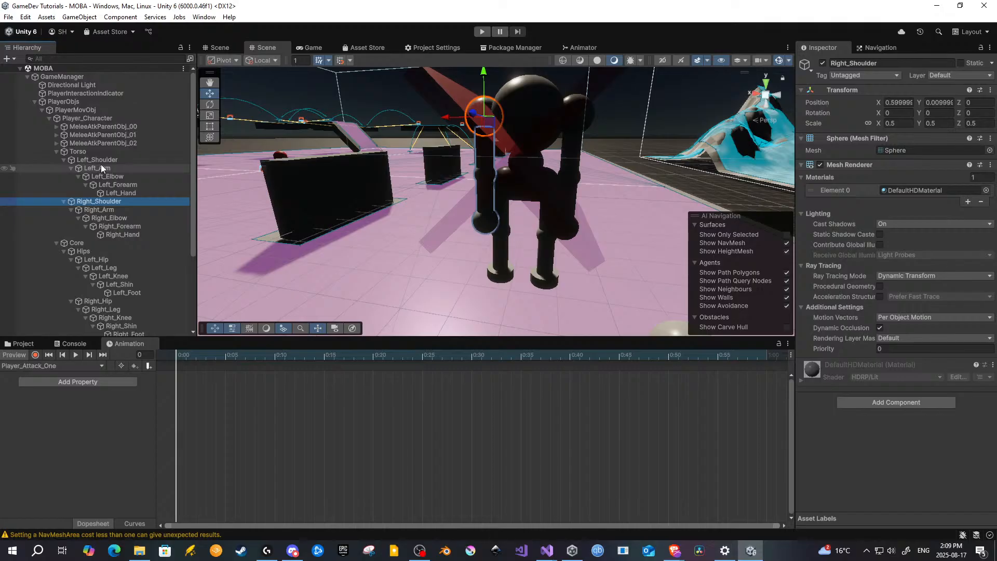
{"action": "left_click", "coordinate": [97, 111]}
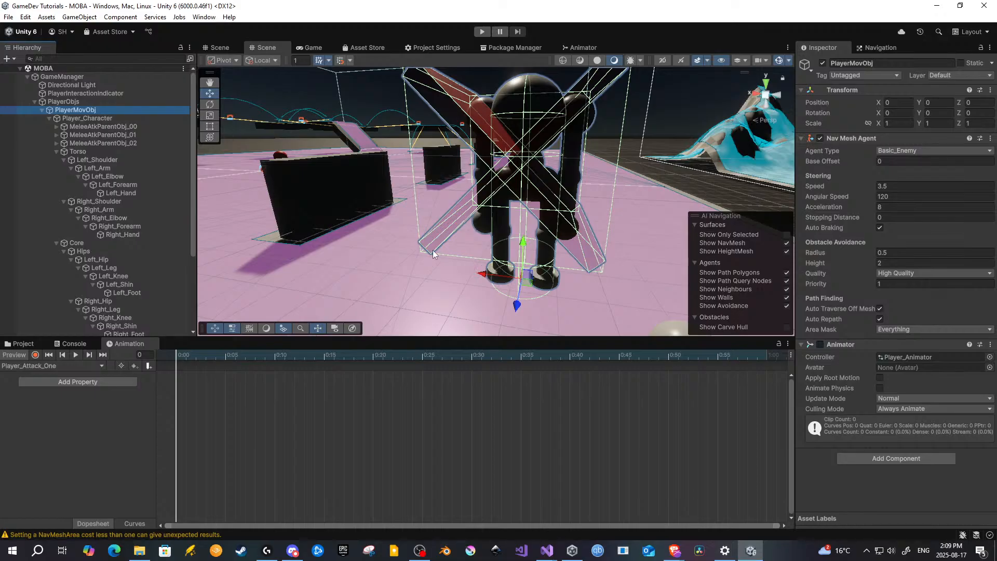
{"action": "left_click", "coordinate": [107, 201]}
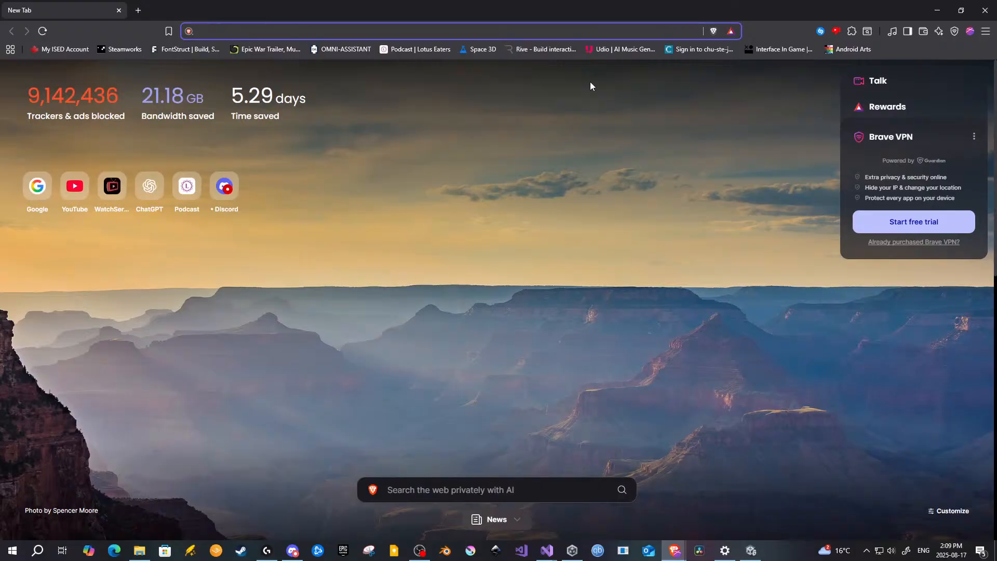
Step: Switch to the Brave browser, search Google for mixamo and open the Mixamo website
{"action": "type", "text": "goo"}
{"action": "key", "text": "Return"}
{"action": "type", "text": "m"}
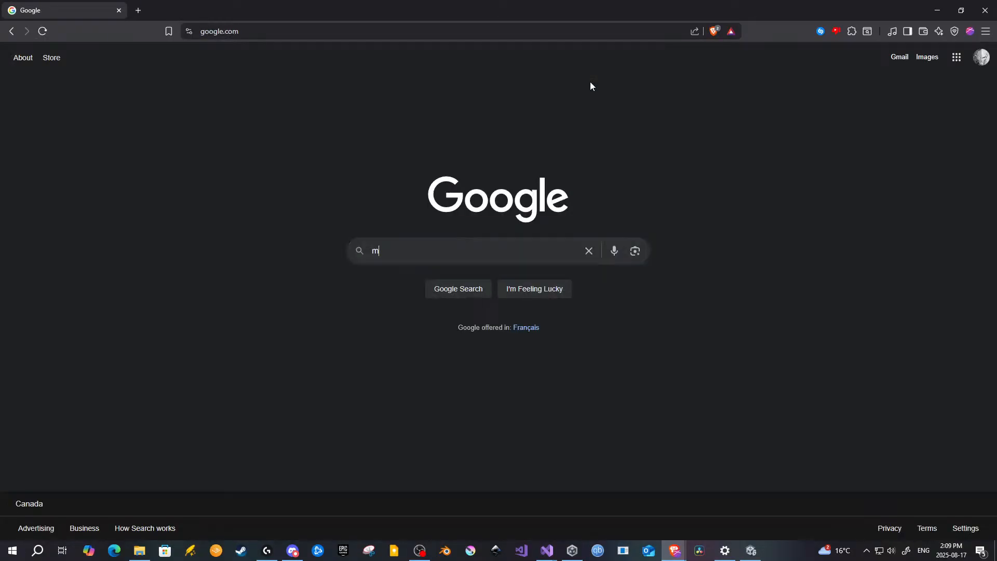
{"action": "type", "text": "ixamo"}
{"action": "key", "text": "Return"}
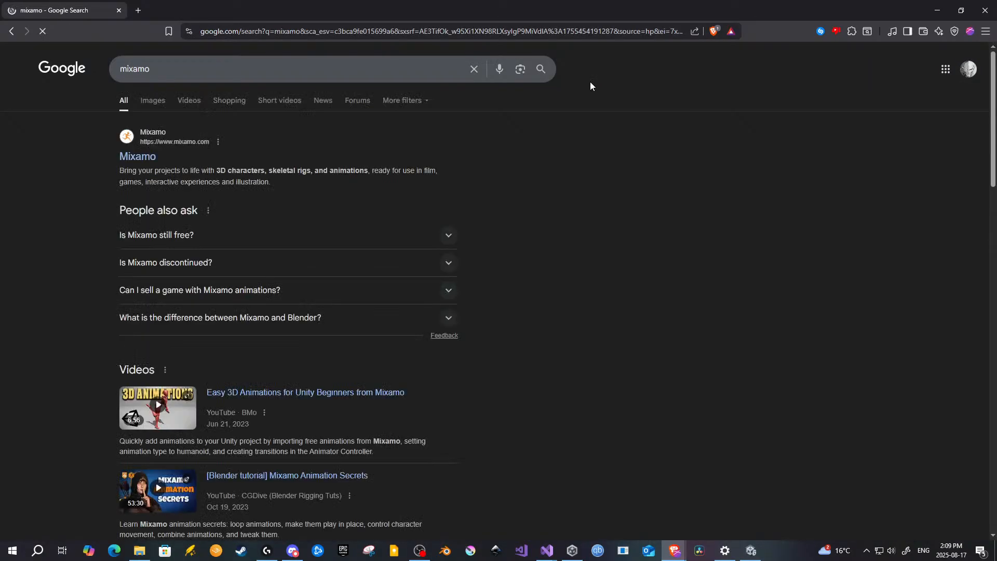
{"action": "left_click", "coordinate": [143, 157]}
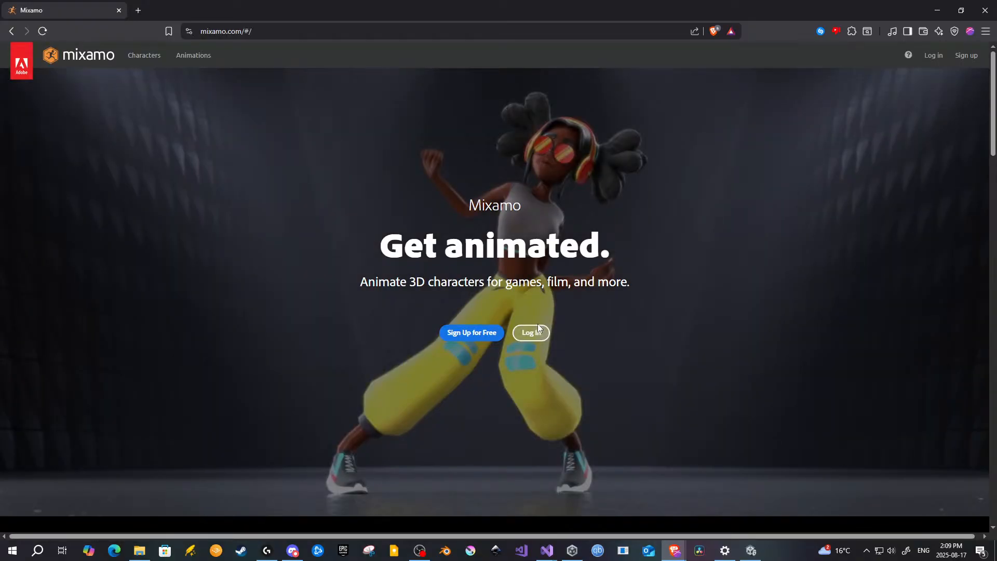
Step: Open Mixamo's animation library and preview the Defeated, Taunt and Jumping Down animations on the default character
{"action": "scroll", "coordinate": [306, 161], "scroll_direction": "down", "scroll_amount": 5}
{"action": "scroll", "coordinate": [306, 159], "scroll_direction": "up", "scroll_amount": 5}
{"action": "left_click", "coordinate": [192, 67]}
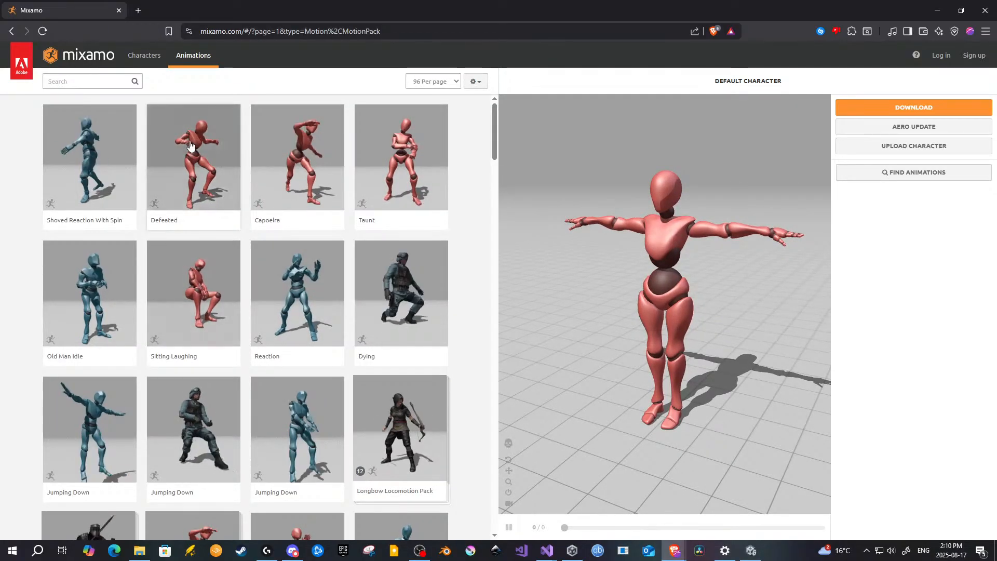
{"action": "left_click", "coordinate": [191, 146]}
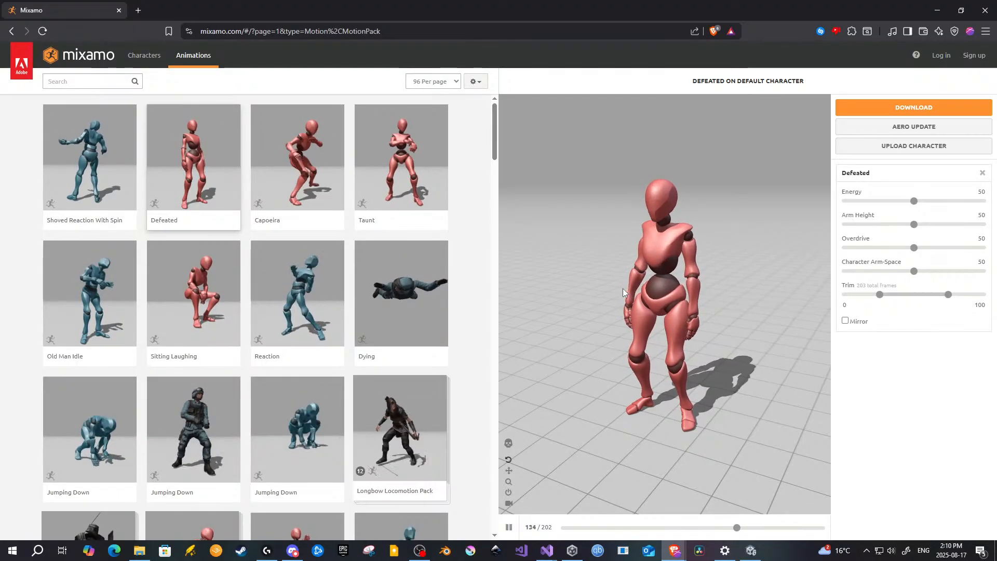
{"action": "left_click", "coordinate": [399, 183]}
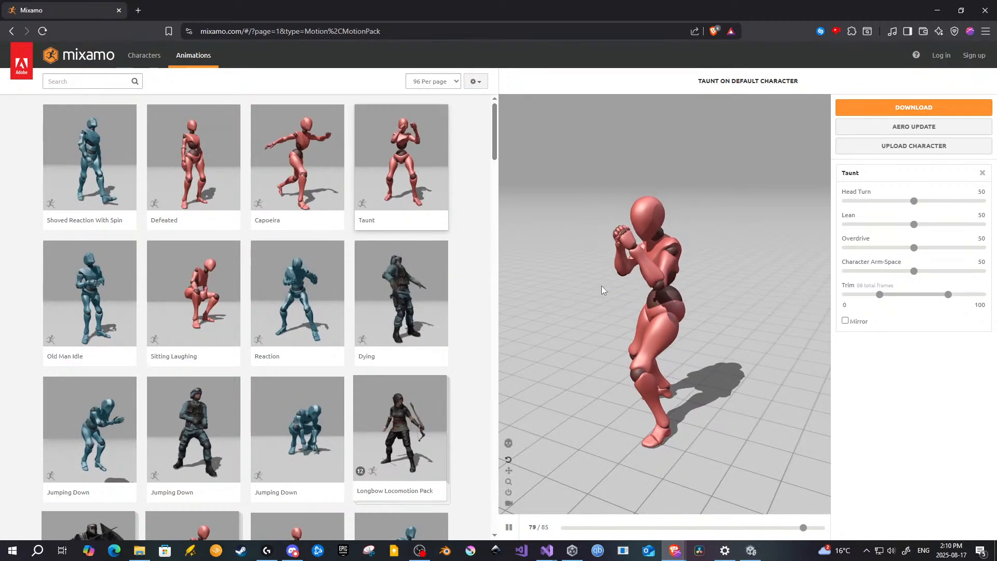
{"action": "scroll", "coordinate": [365, 289], "scroll_direction": "down", "scroll_amount": 6}
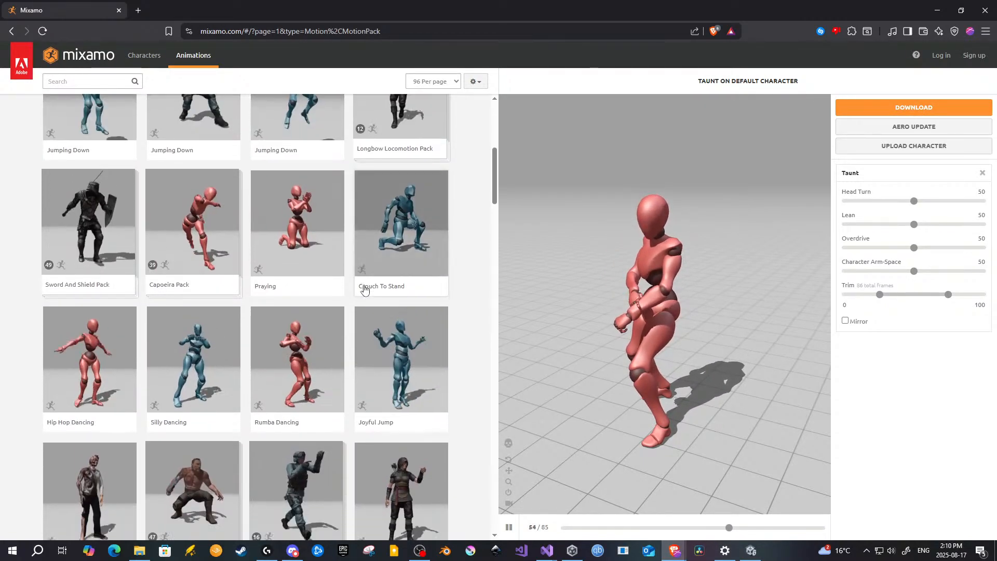
{"action": "scroll", "coordinate": [365, 289], "scroll_direction": "up", "scroll_amount": 2}
{"action": "left_click", "coordinate": [285, 239]}
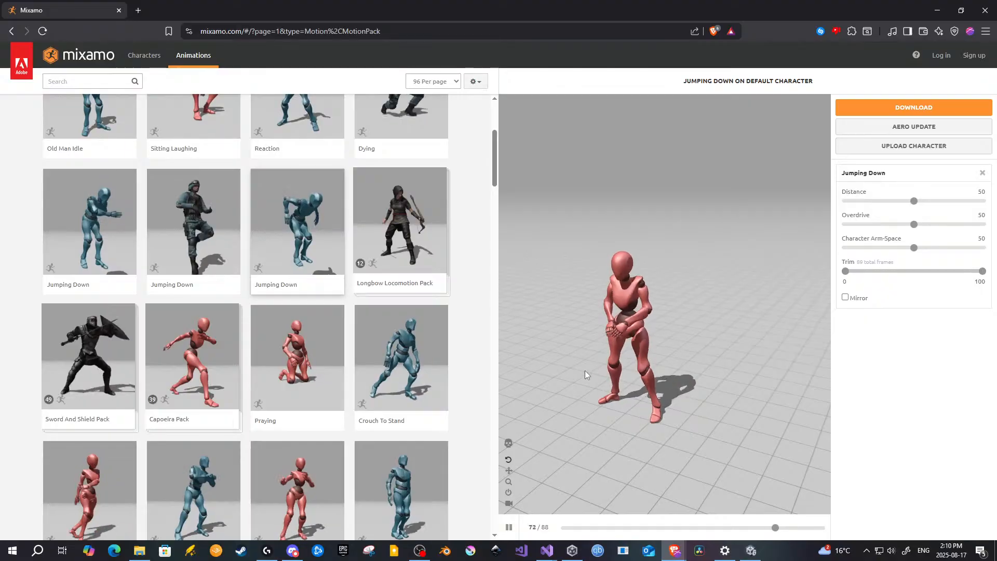
Step: Preview the Female Standing Pose on the default character and inspect it from several angles
{"action": "scroll", "coordinate": [329, 349], "scroll_direction": "down", "scroll_amount": 5}
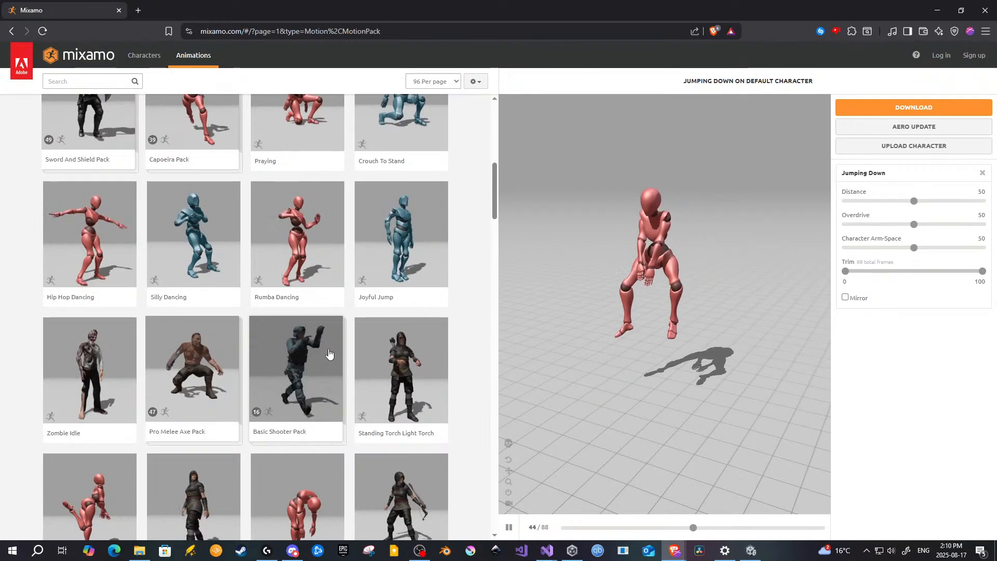
{"action": "scroll", "coordinate": [330, 354], "scroll_direction": "down", "scroll_amount": 5}
{"action": "left_click", "coordinate": [82, 273]}
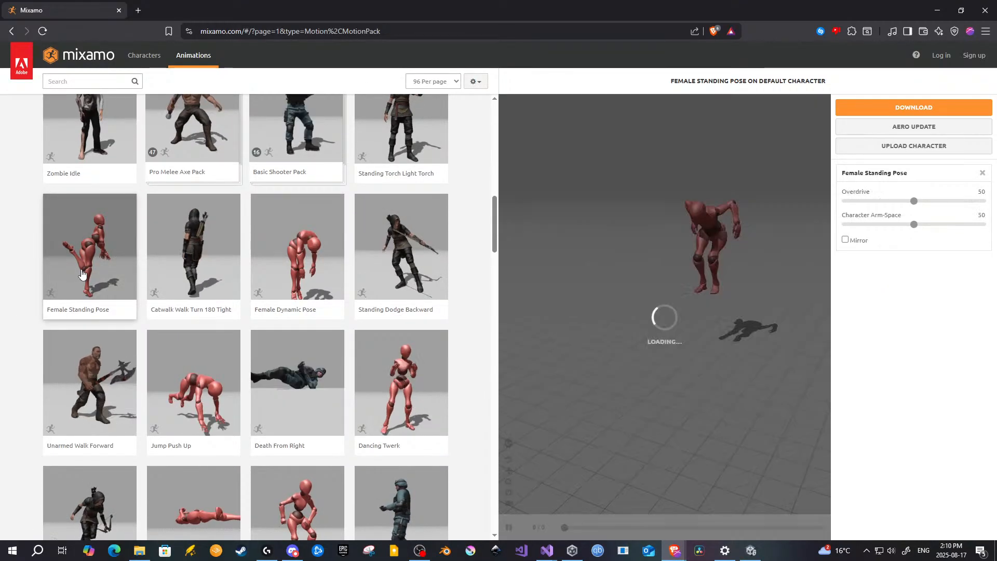
{"action": "scroll", "coordinate": [723, 248], "scroll_direction": "up", "scroll_amount": 5}
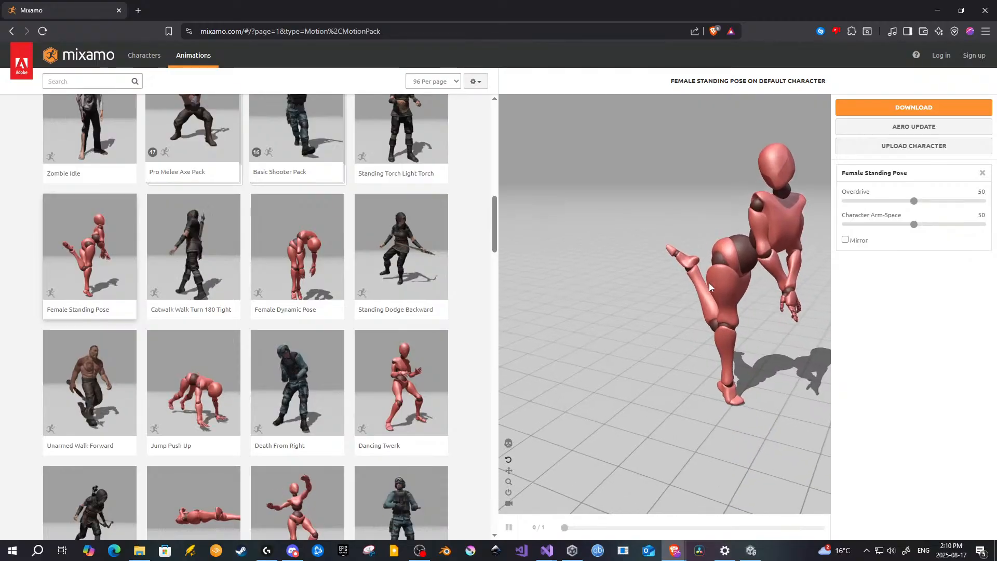
{"action": "left_click_drag", "start_coordinate": [716, 302], "coordinate": [764, 339]}
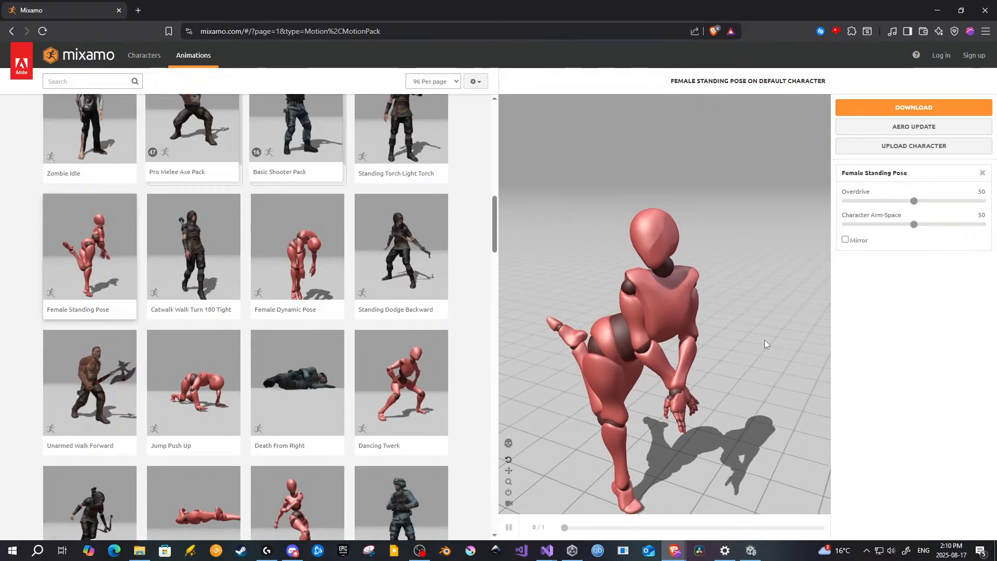
{"action": "scroll", "coordinate": [620, 371], "scroll_direction": "down", "scroll_amount": 3}
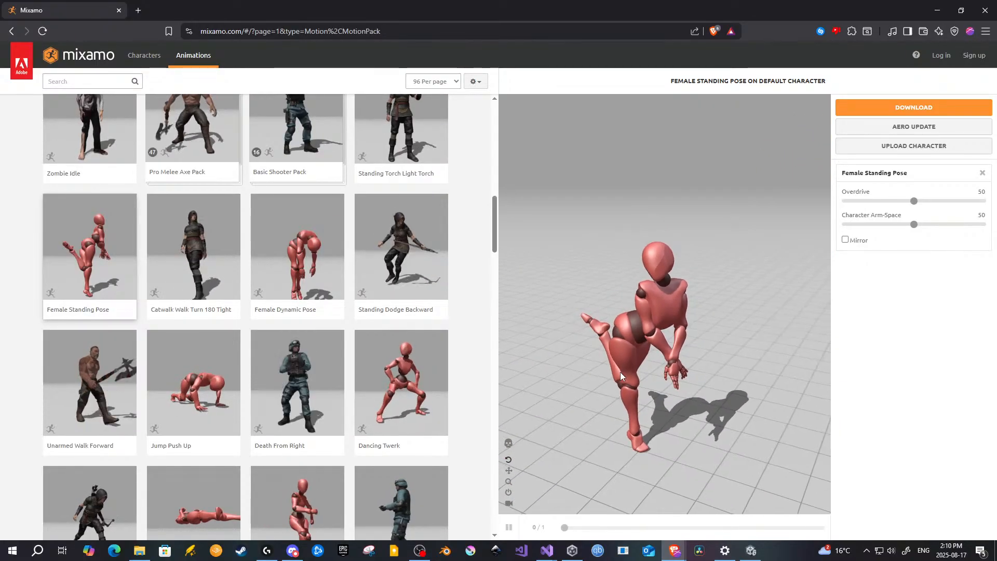
{"action": "left_click", "coordinate": [509, 472]}
{"action": "left_click_drag", "start_coordinate": [578, 385], "coordinate": [644, 337]}
{"action": "left_click", "coordinate": [508, 460]}
Step: Look through Mixamo's animation and character libraries, and try the Mannequin and Mousey characters in the preview
{"action": "scroll", "coordinate": [306, 242], "scroll_direction": "down", "scroll_amount": 1}
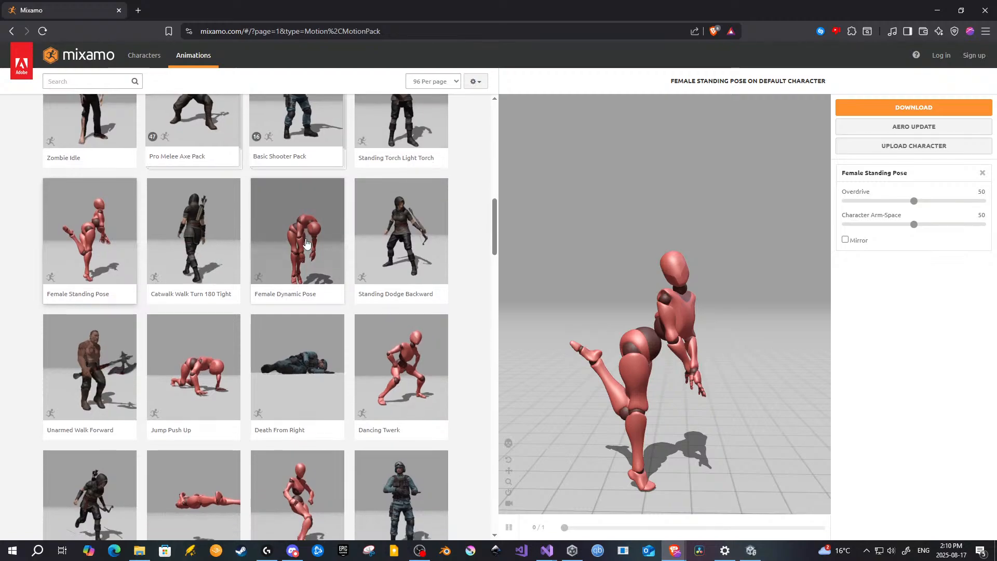
{"action": "scroll", "coordinate": [306, 242], "scroll_direction": "down", "scroll_amount": 3}
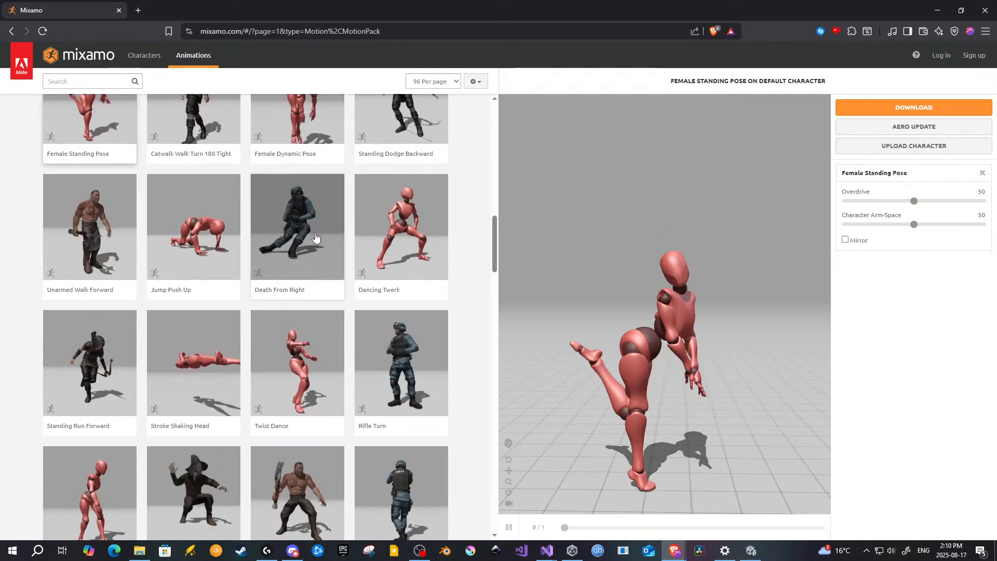
{"action": "scroll", "coordinate": [315, 237], "scroll_direction": "down", "scroll_amount": 4}
{"action": "scroll", "coordinate": [249, 369], "scroll_direction": "down", "scroll_amount": 2}
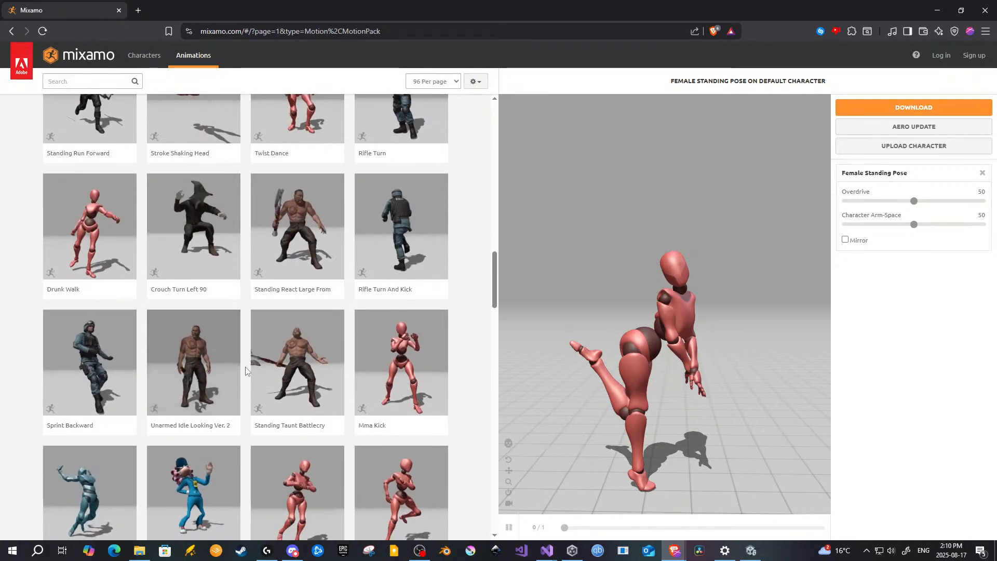
{"action": "scroll", "coordinate": [246, 370], "scroll_direction": "down", "scroll_amount": 3}
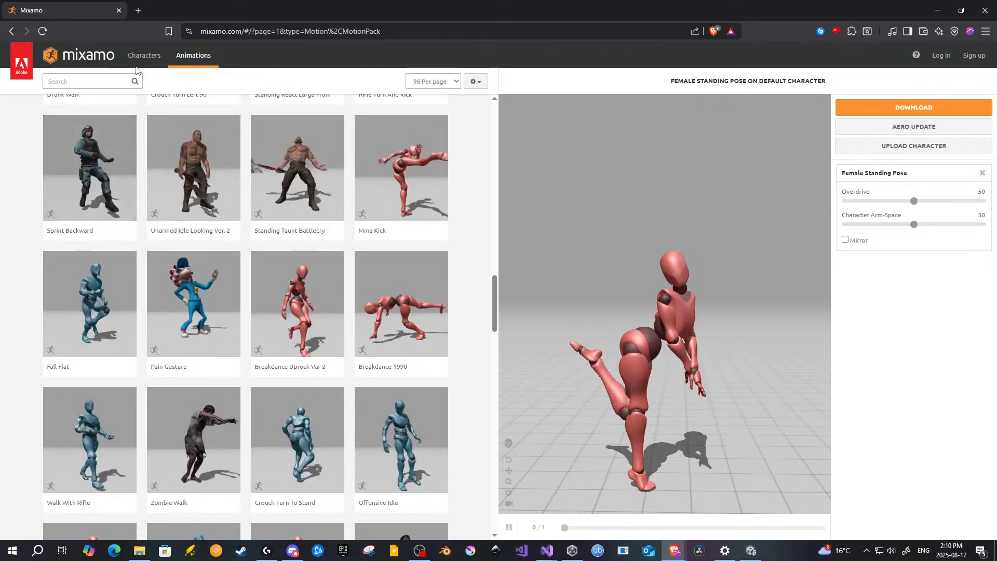
{"action": "left_click", "coordinate": [138, 58]}
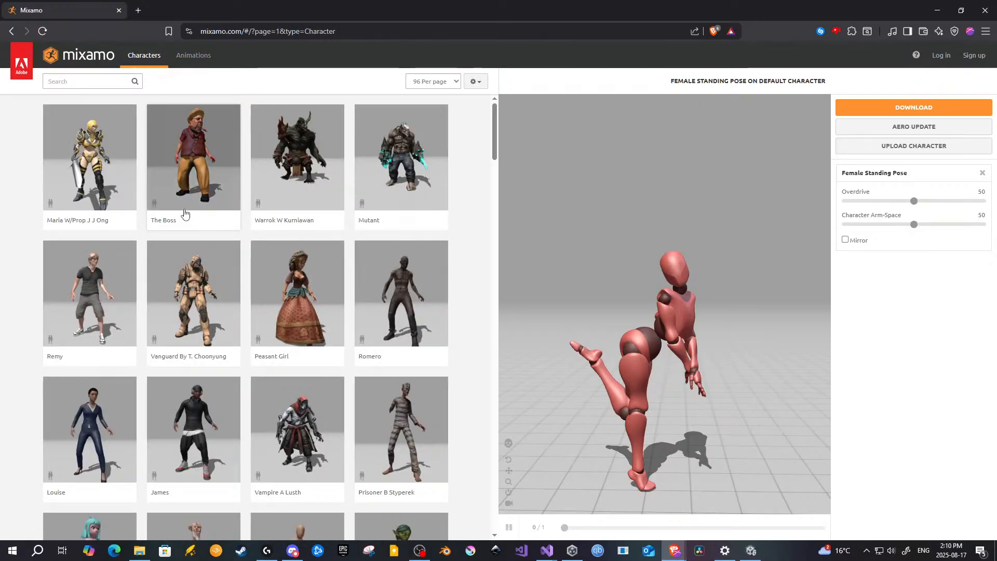
{"action": "scroll", "coordinate": [285, 276], "scroll_direction": "down", "scroll_amount": 5}
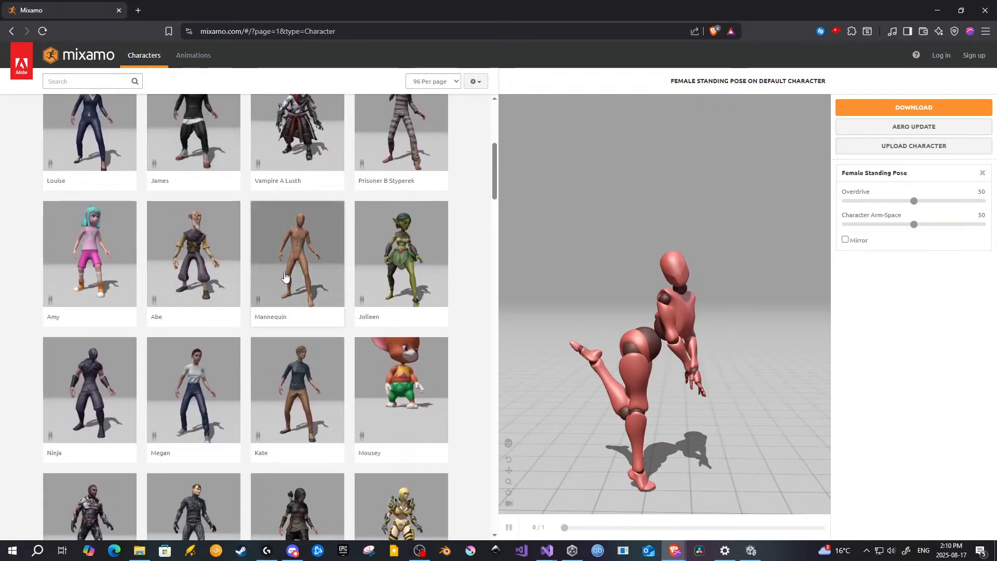
{"action": "left_click", "coordinate": [285, 276]}
{"action": "left_click", "coordinate": [404, 391]}
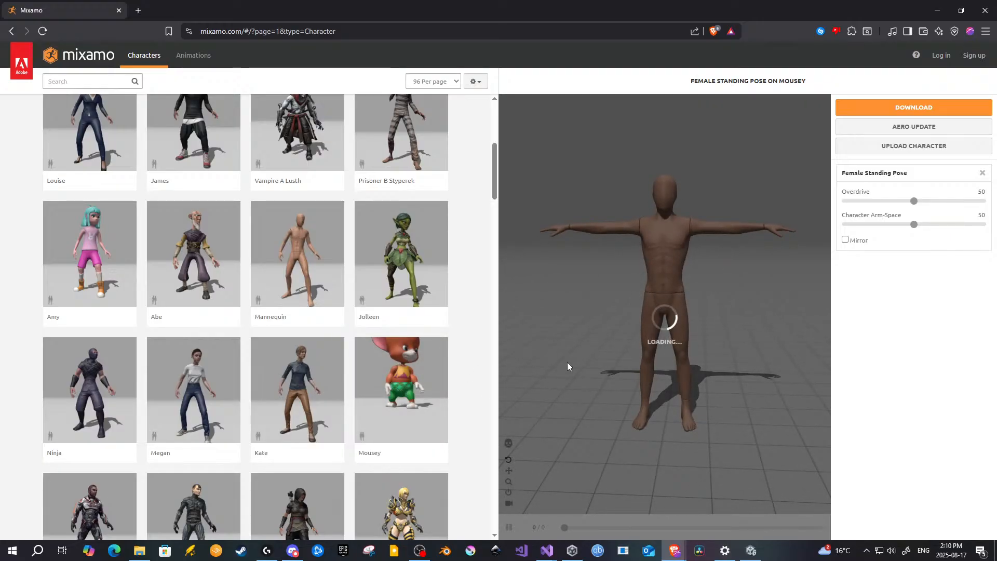
{"action": "scroll", "coordinate": [417, 384], "scroll_direction": "down", "scroll_amount": 1}
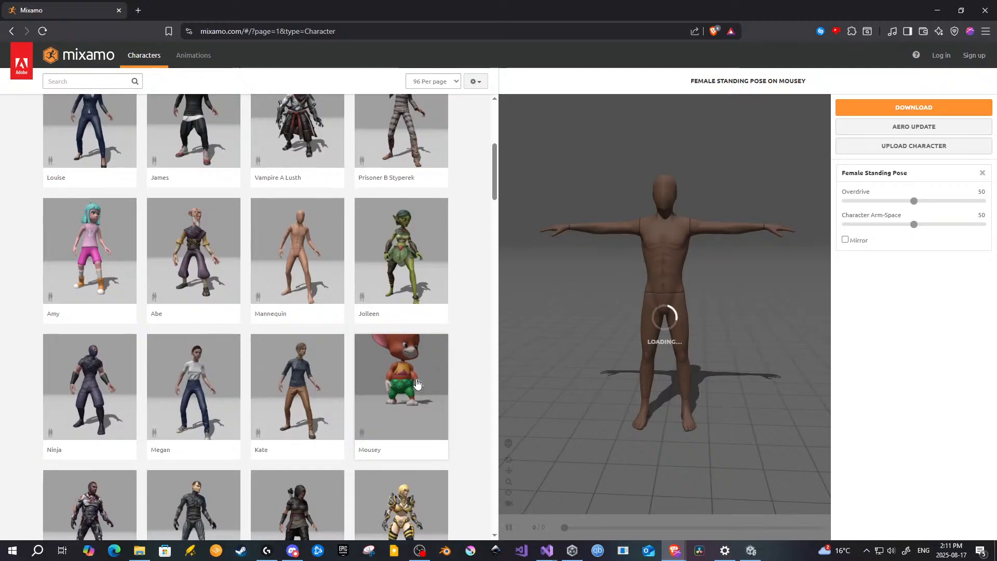
{"action": "scroll", "coordinate": [417, 385], "scroll_direction": "down", "scroll_amount": 5}
{"action": "scroll", "coordinate": [416, 383], "scroll_direction": "up", "scroll_amount": 6}
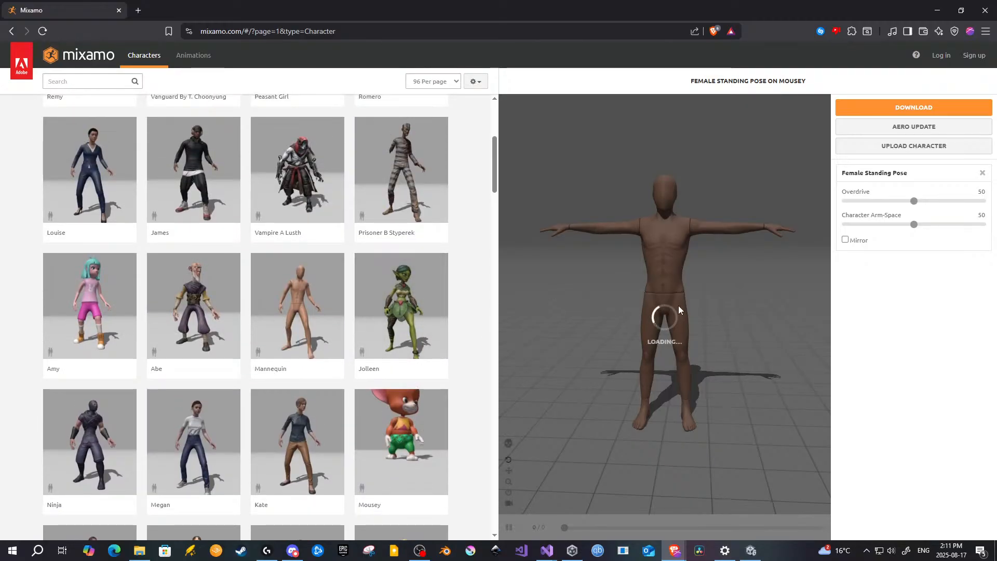
Step: Close the Mixamo page, return to Unity and resume keyframe recording of Player_Attack_One with PlayerMovObj selected
{"action": "left_click", "coordinate": [119, 11]}
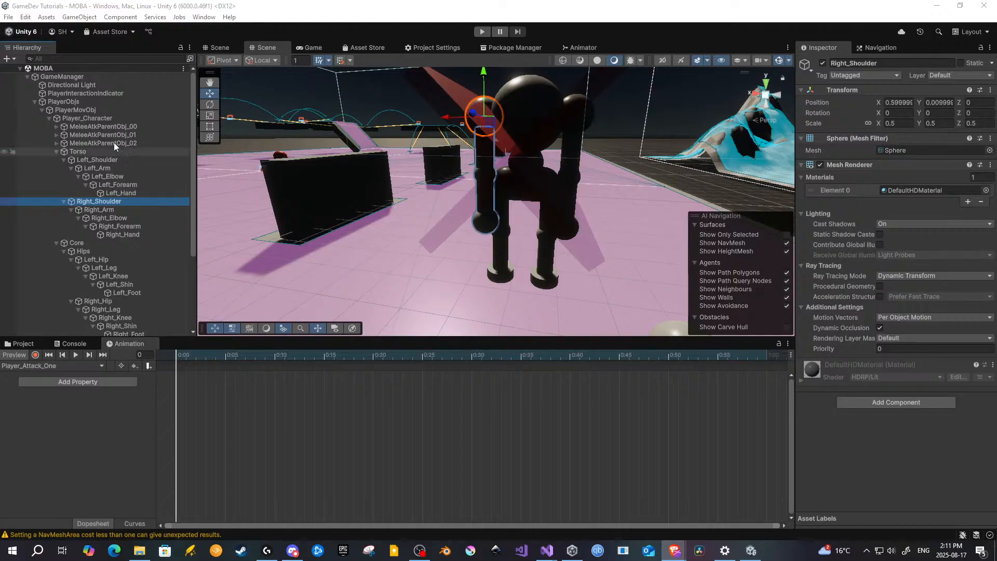
{"action": "left_click", "coordinate": [99, 110]}
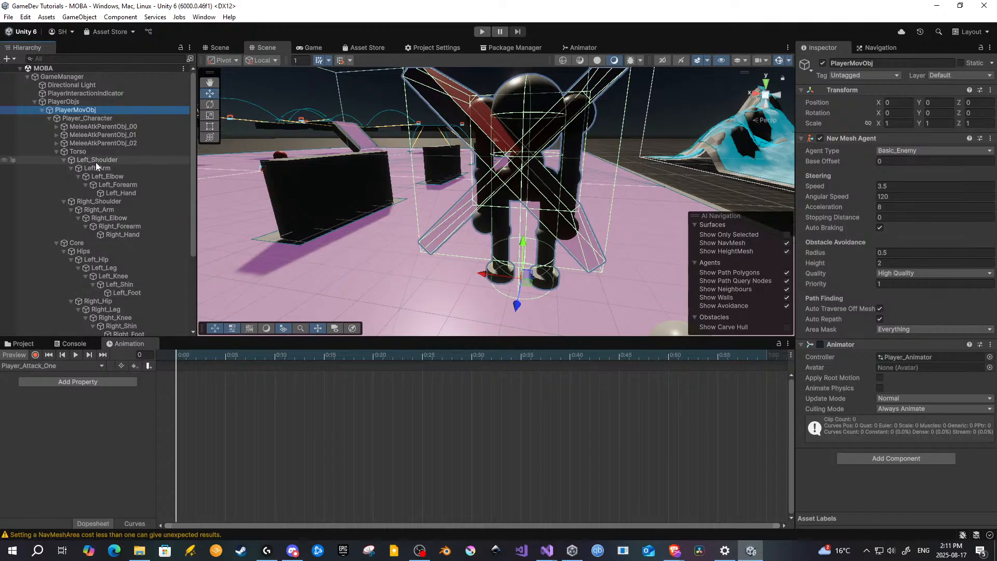
{"action": "left_click", "coordinate": [35, 356]}
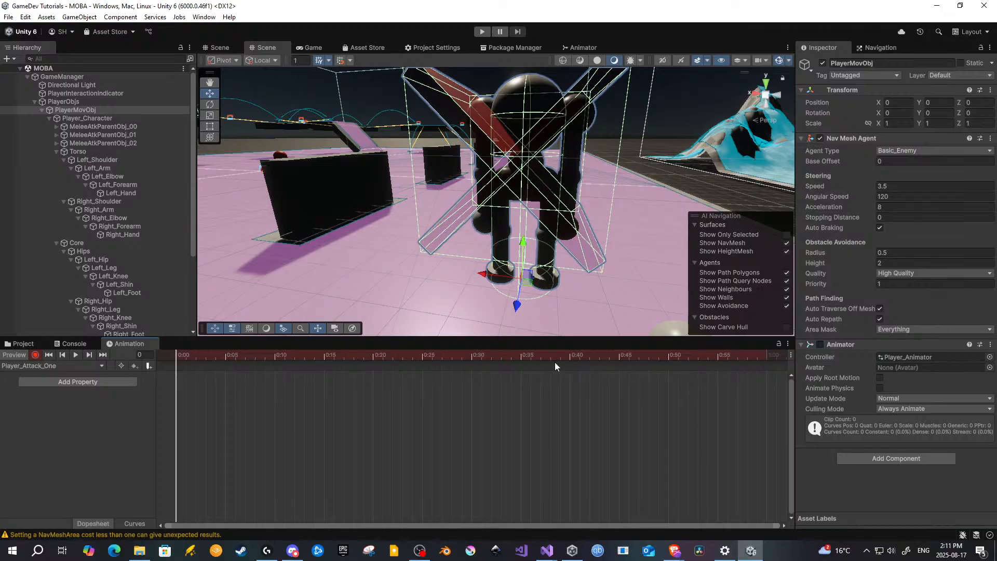
Step: Move the Player_Attack_One playhead to frame 30 on the timeline, keeping PlayerMovObj in focus
{"action": "left_click", "coordinate": [472, 357]}
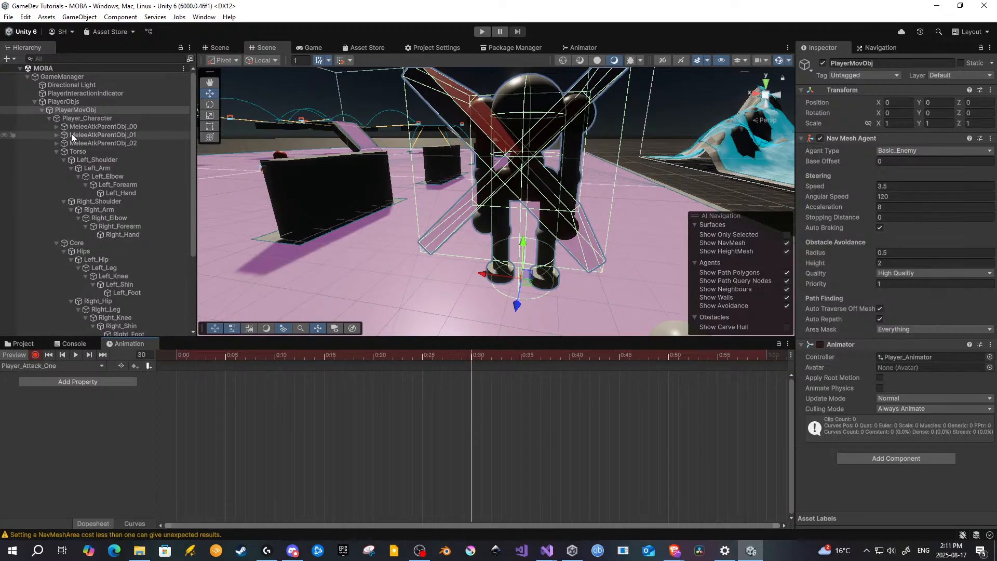
{"action": "middle_click_drag", "start_coordinate": [407, 179], "coordinate": [421, 225]}
{"action": "right_click_drag", "start_coordinate": [421, 224], "coordinate": [574, 214]}
{"action": "middle_click_drag", "start_coordinate": [359, 223], "coordinate": [485, 175]}
{"action": "key", "text": "f"}
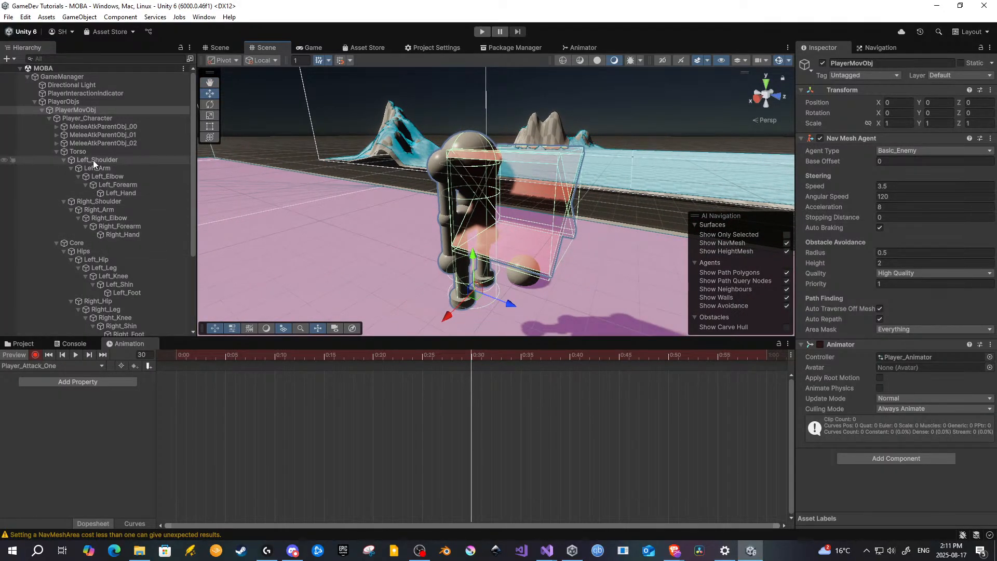
Step: At frame 30, raise the right arm by rotating Right_Shoulder's X to about -68° and Right_Elbow's X to about -12°
{"action": "left_click", "coordinate": [92, 201]}
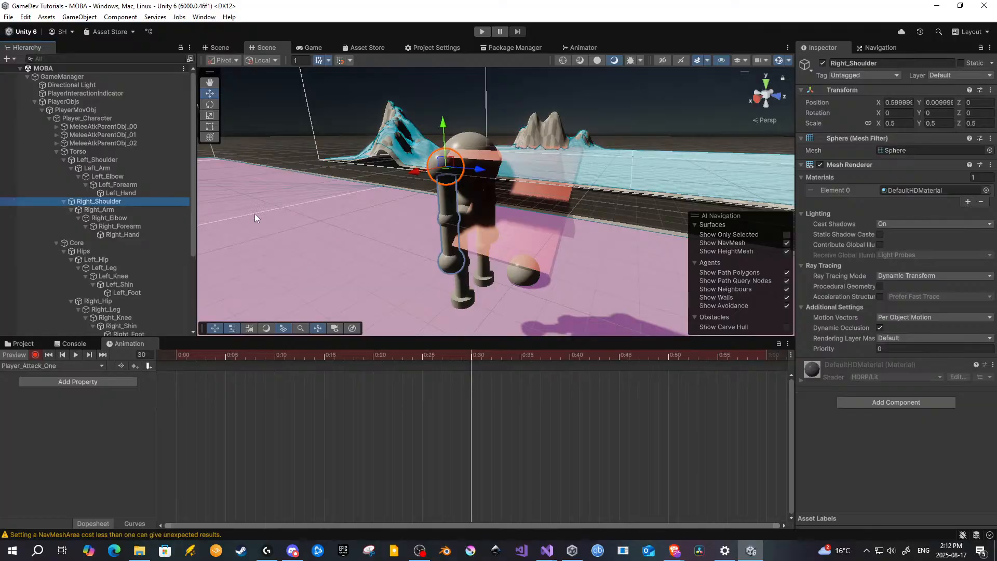
{"action": "key", "text": "e"}
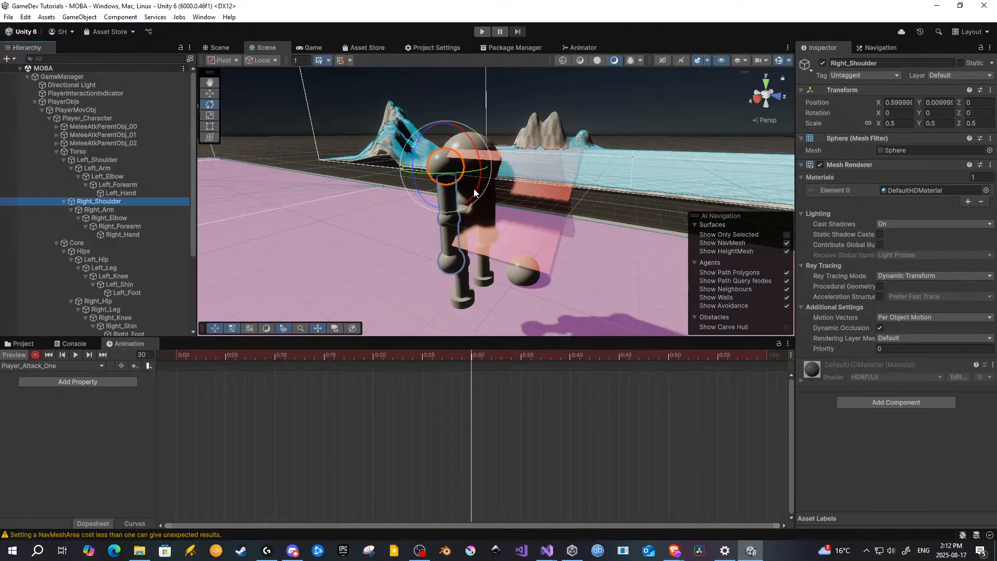
{"action": "left_click_drag", "start_coordinate": [474, 189], "coordinate": [495, 114]}
{"action": "middle_click_drag", "start_coordinate": [539, 159], "coordinate": [493, 178]}
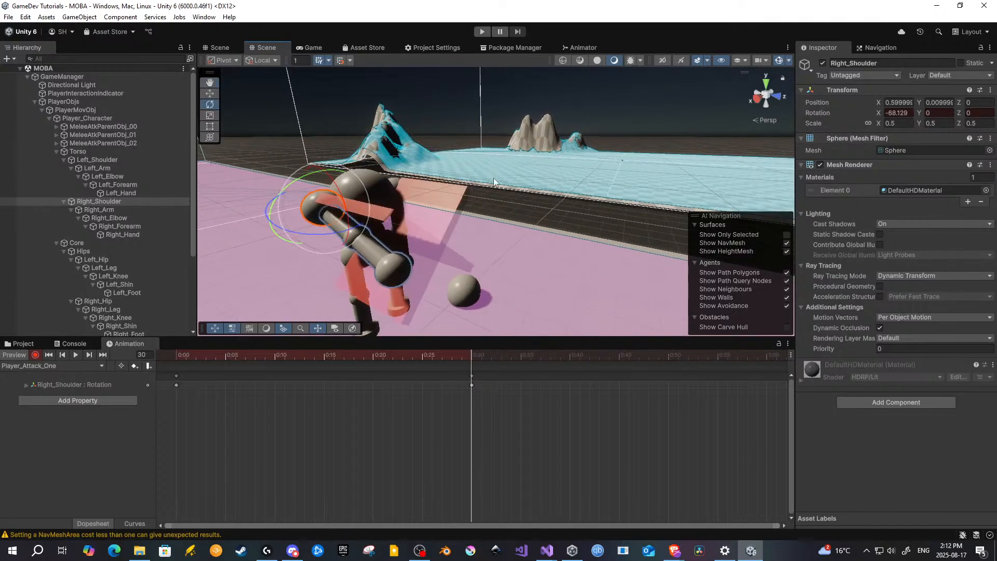
{"action": "left_click_drag", "start_coordinate": [493, 178], "coordinate": [367, 189], "text": "alt"}
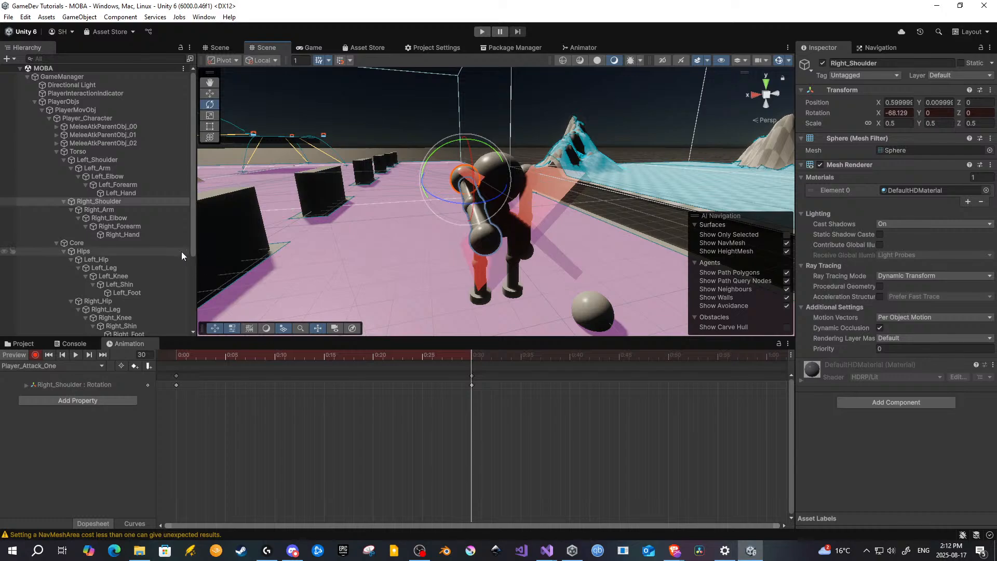
{"action": "left_click", "coordinate": [136, 218]}
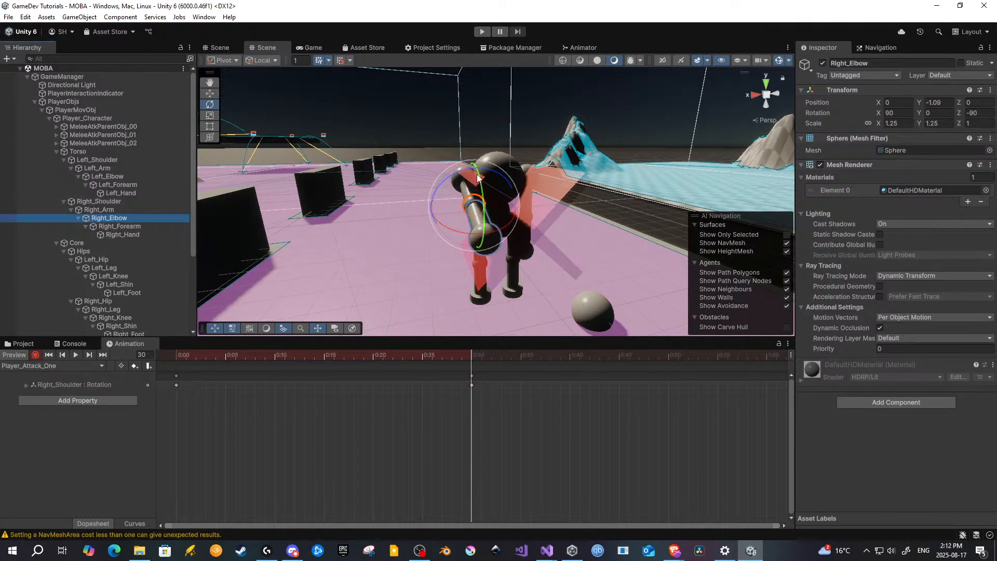
{"action": "left_click_drag", "start_coordinate": [482, 195], "coordinate": [433, 53]}
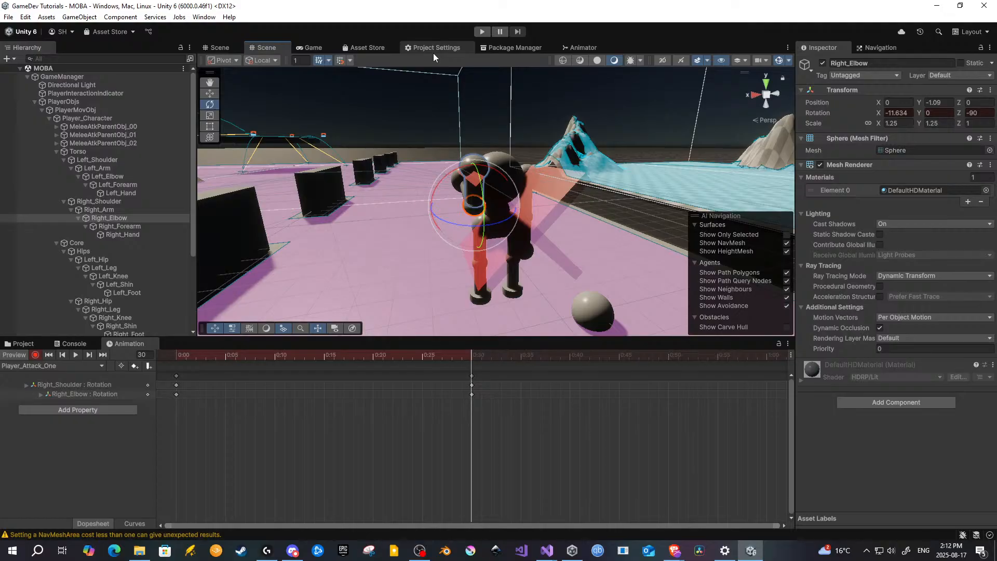
Step: Refine the frame-30 pose by rotating Right_Shoulder to about X -48, Z -21 and Right_Elbow to about X 69, Y -69, Z -131
{"action": "left_click_drag", "start_coordinate": [400, 166], "coordinate": [568, 218], "text": "alt"}
{"action": "middle_click_drag", "start_coordinate": [567, 218], "coordinate": [623, 174]}
{"action": "left_click", "coordinate": [101, 202]}
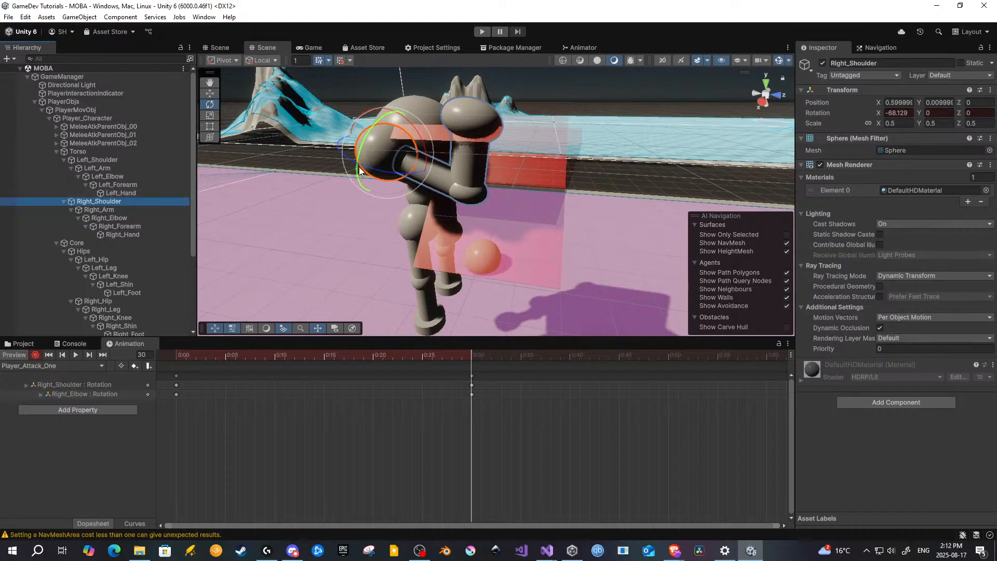
{"action": "left_click_drag", "start_coordinate": [410, 123], "coordinate": [494, 256]}
{"action": "left_click", "coordinate": [122, 217]}
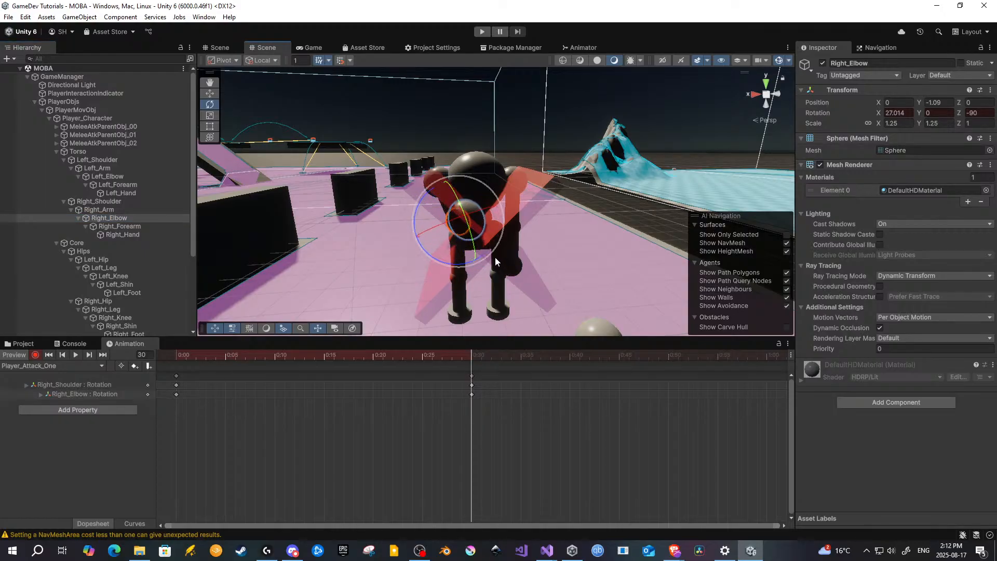
{"action": "left_click_drag", "start_coordinate": [414, 223], "coordinate": [492, 248]}
{"action": "middle_click_drag", "start_coordinate": [670, 218], "coordinate": [461, 251]}
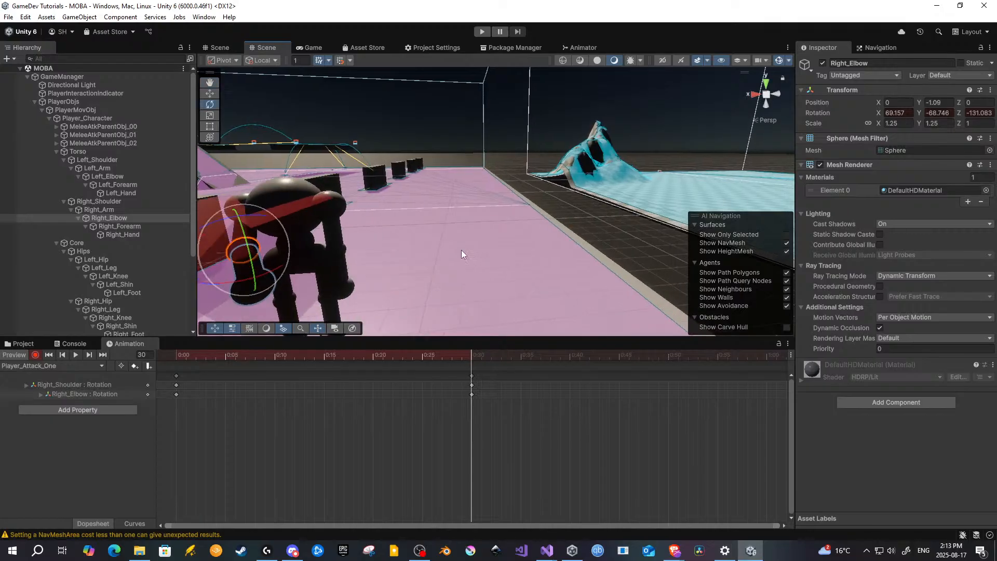
{"action": "left_click_drag", "start_coordinate": [461, 250], "coordinate": [322, 217], "text": "alt"}
{"action": "middle_click_drag", "start_coordinate": [335, 241], "coordinate": [337, 195]}
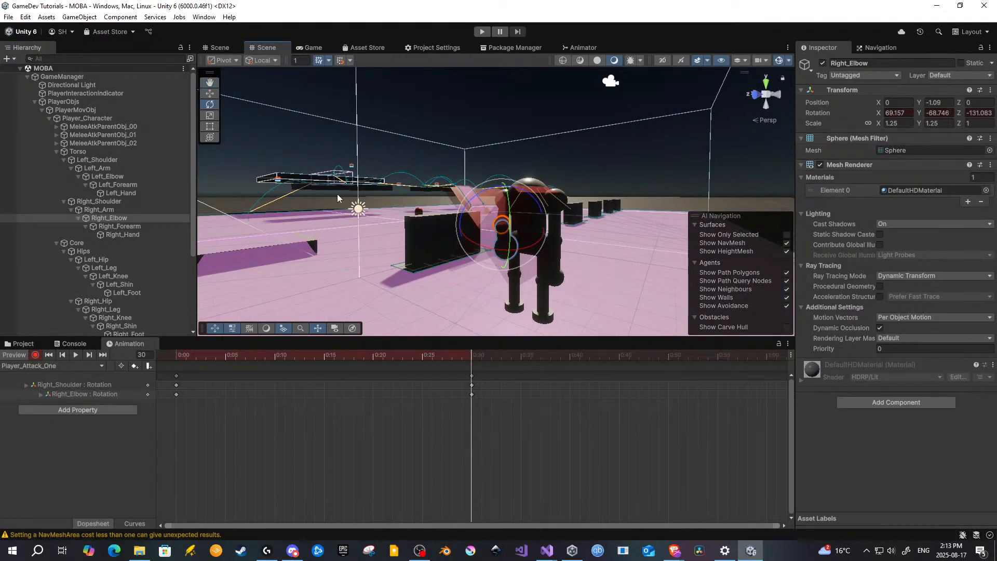
Step: Copy the frame-0 shoulder and elbow keyframes to frame 60, and stop keyframe recording
{"action": "left_click", "coordinate": [175, 376]}
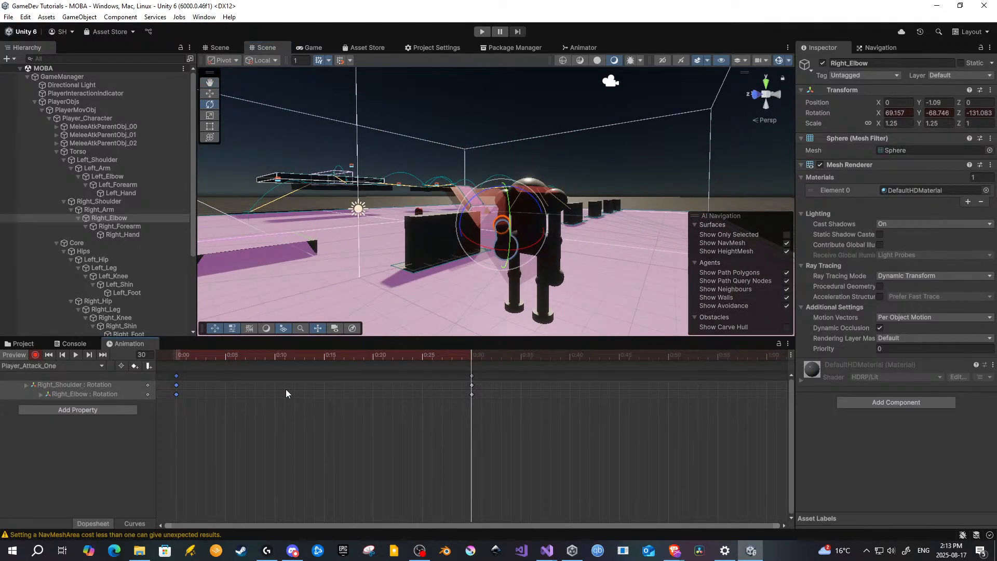
{"action": "left_click", "coordinate": [767, 356]}
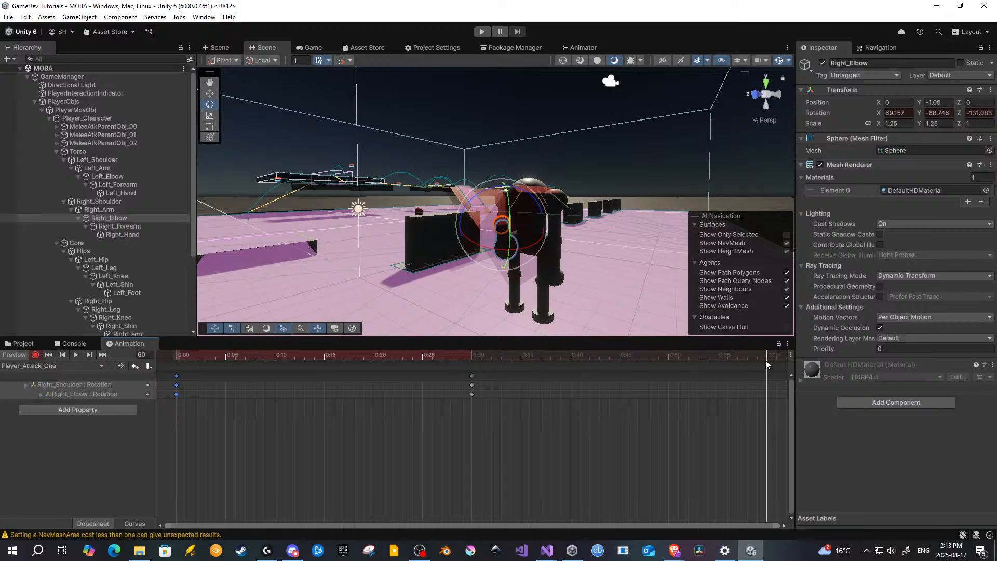
{"action": "key", "text": "ctrl+v"}
{"action": "left_click", "coordinate": [34, 355]}
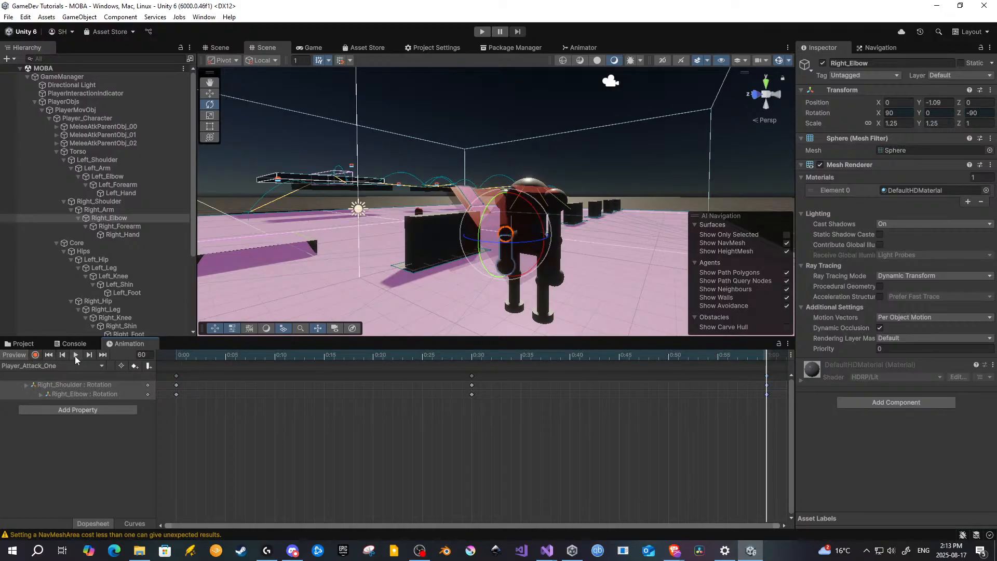
Step: Play back Player_Attack_One and scrub it from frame 0 to frame 30 to check the right arm's swing
{"action": "left_click", "coordinate": [75, 355]}
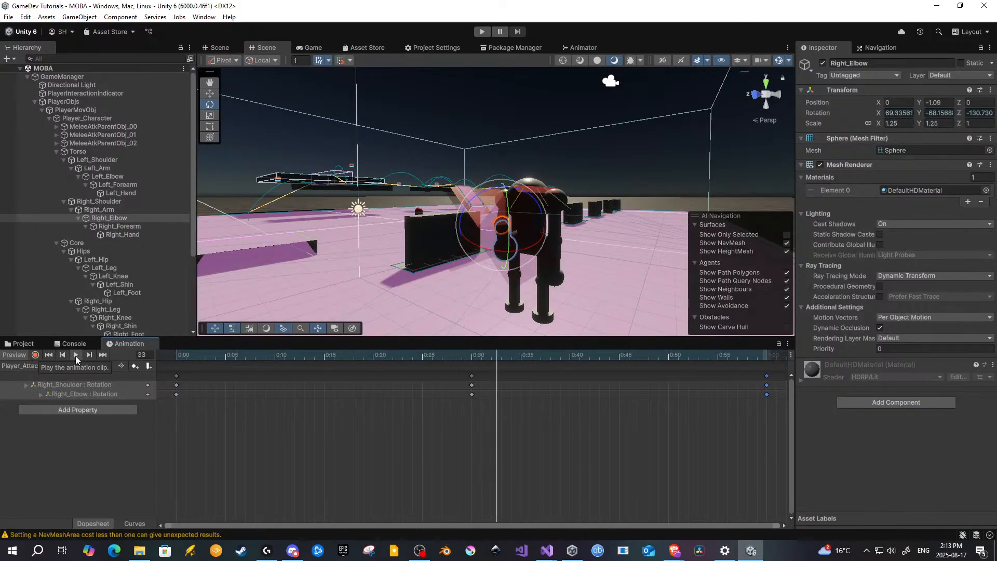
{"action": "left_click", "coordinate": [172, 356]}
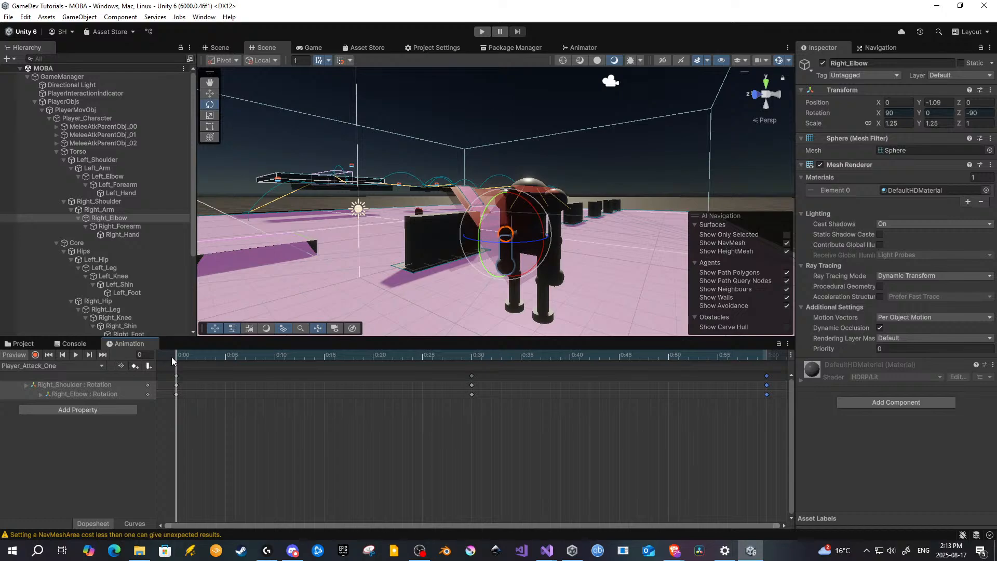
{"action": "right_click_drag", "start_coordinate": [386, 292], "coordinate": [447, 279]}
{"action": "key", "text": "a"}
{"action": "middle_click_drag", "start_coordinate": [446, 277], "coordinate": [529, 264]}
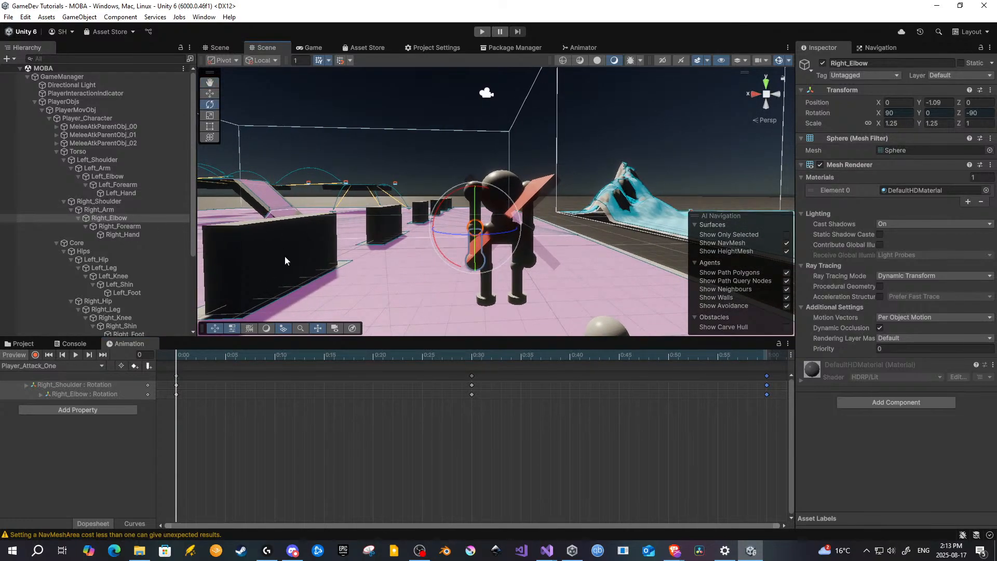
{"action": "key", "text": "w"}
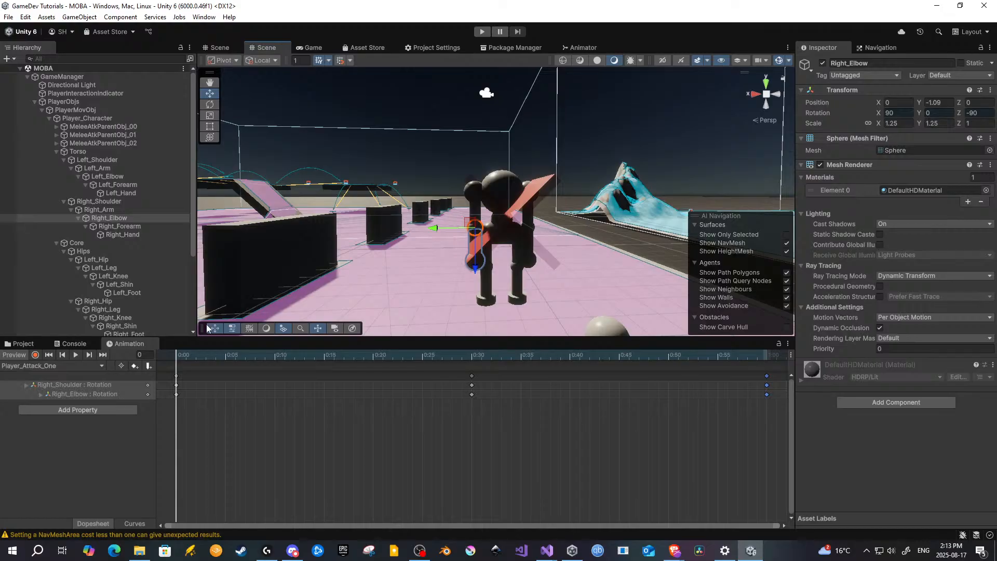
{"action": "left_click", "coordinate": [86, 203]}
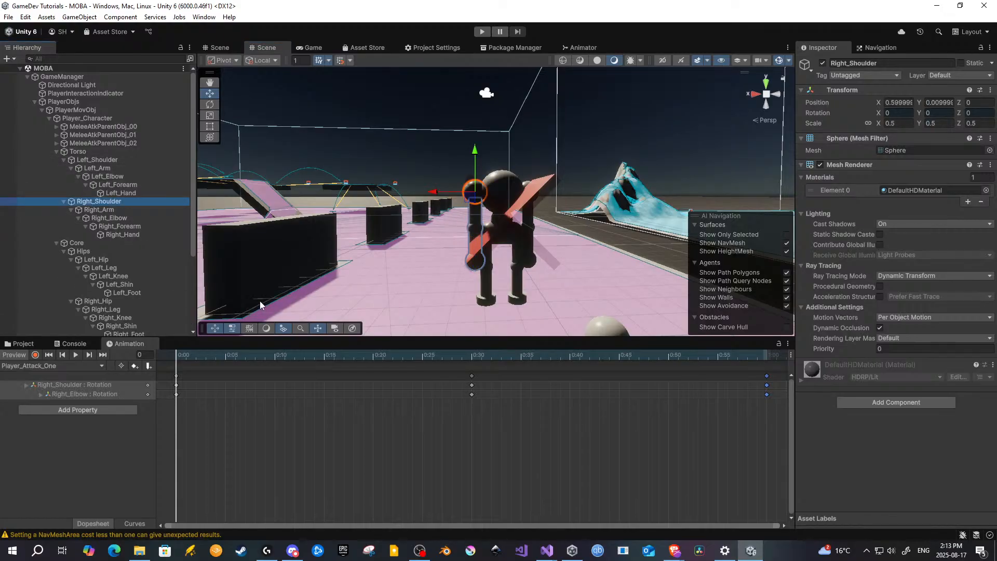
{"action": "left_click_drag", "start_coordinate": [177, 357], "coordinate": [472, 349]}
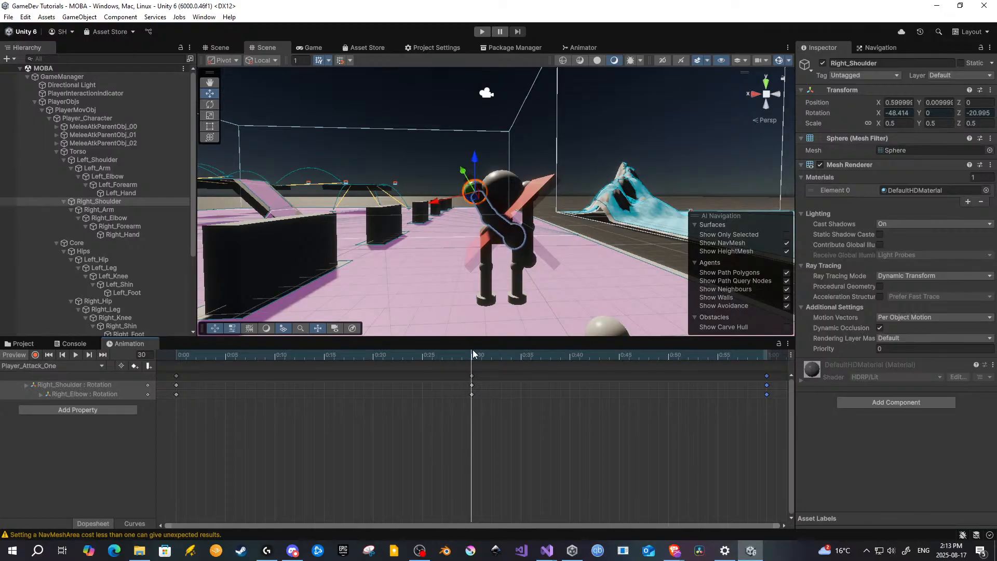
Step: Resume keyframe recording and place the Player_Attack_One playhead at frame 15, comparing Right_Shoulder's pose with frame 0
{"action": "left_click_drag", "start_coordinate": [482, 372], "coordinate": [456, 404]}
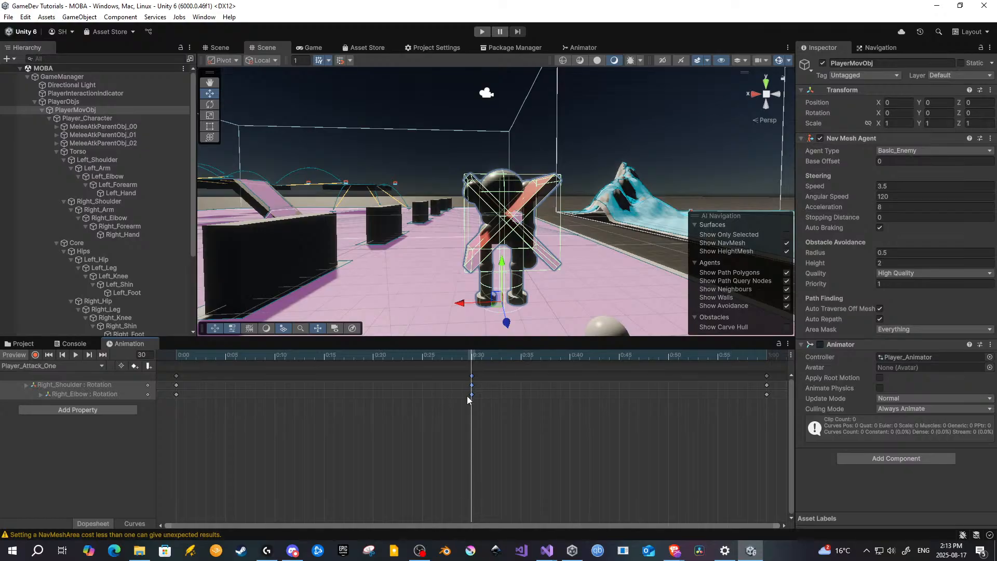
{"action": "left_click", "coordinate": [176, 355]}
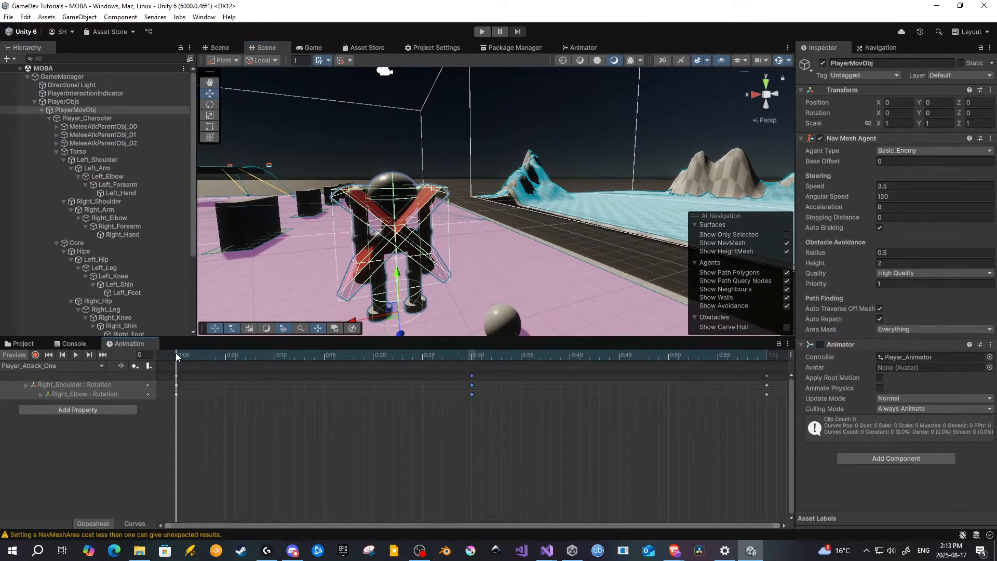
{"action": "left_click", "coordinate": [35, 354]}
{"action": "key", "text": "f"}
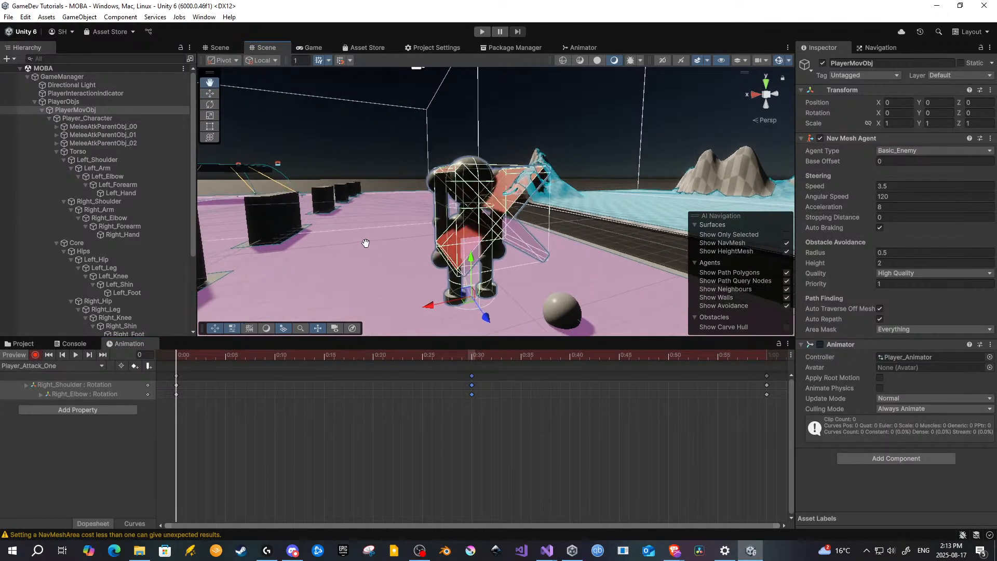
{"action": "right_click_drag", "start_coordinate": [369, 242], "coordinate": [422, 251]}
{"action": "middle_click_drag", "start_coordinate": [422, 250], "coordinate": [440, 251]}
{"action": "scroll", "coordinate": [441, 252], "scroll_direction": "down", "scroll_amount": 2}
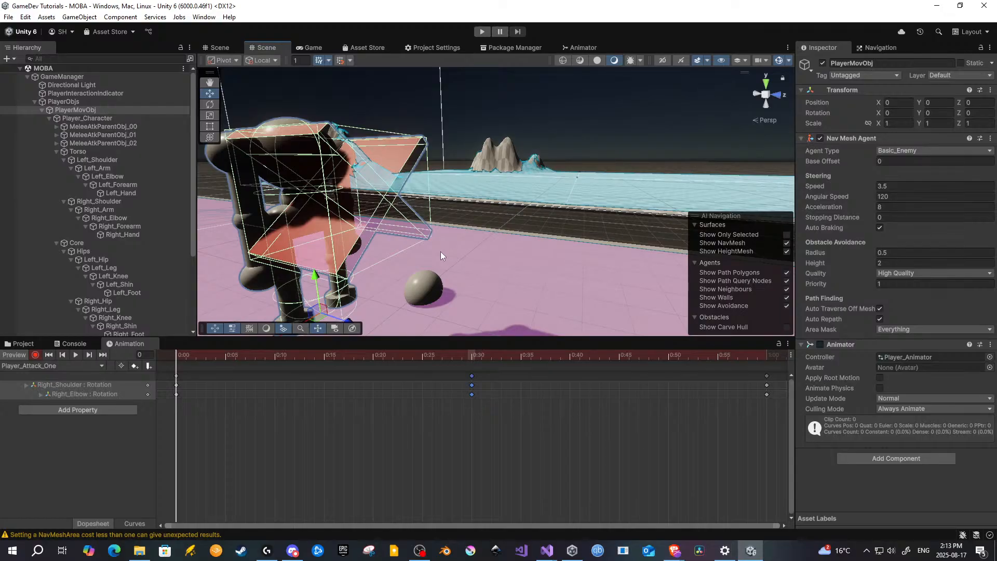
{"action": "left_click", "coordinate": [325, 354]}
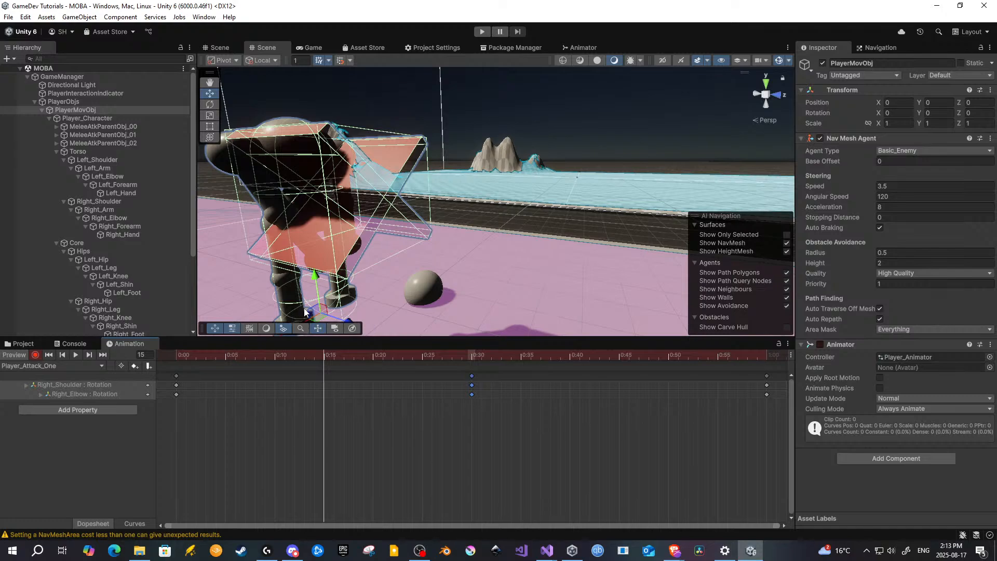
{"action": "middle_click_drag", "start_coordinate": [306, 296], "coordinate": [360, 295]}
{"action": "left_click", "coordinate": [331, 155]}
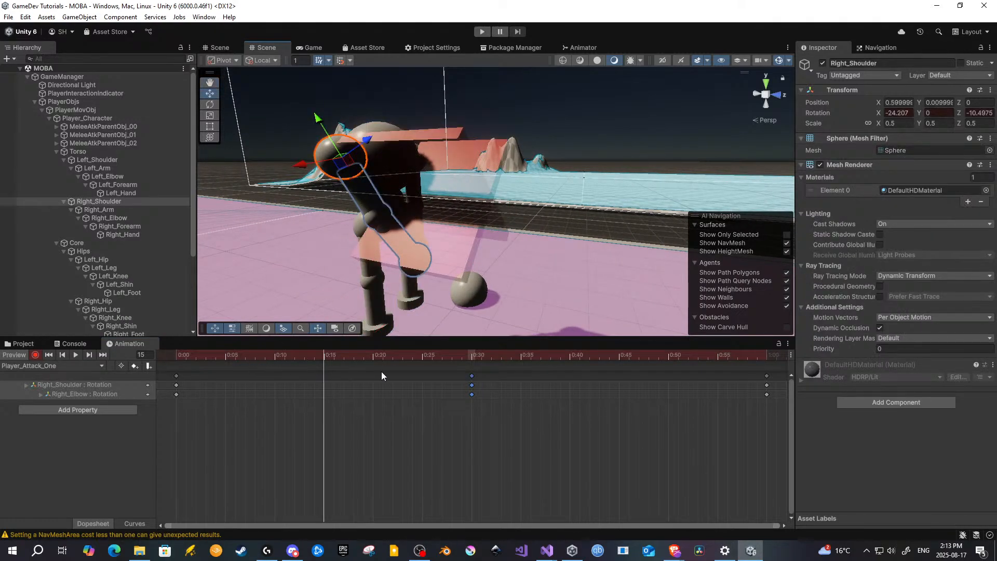
{"action": "left_click", "coordinate": [177, 355]}
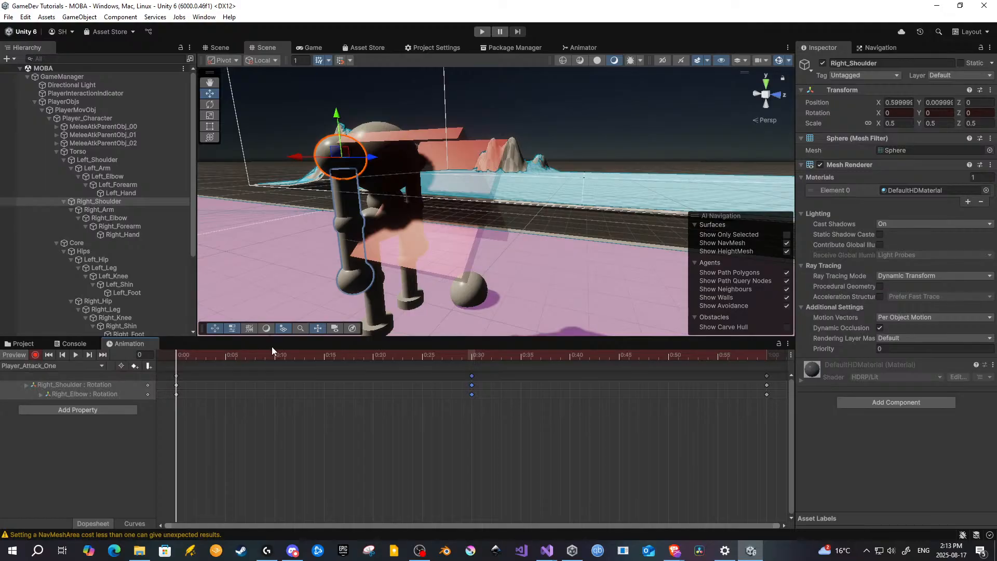
{"action": "left_click", "coordinate": [323, 355]}
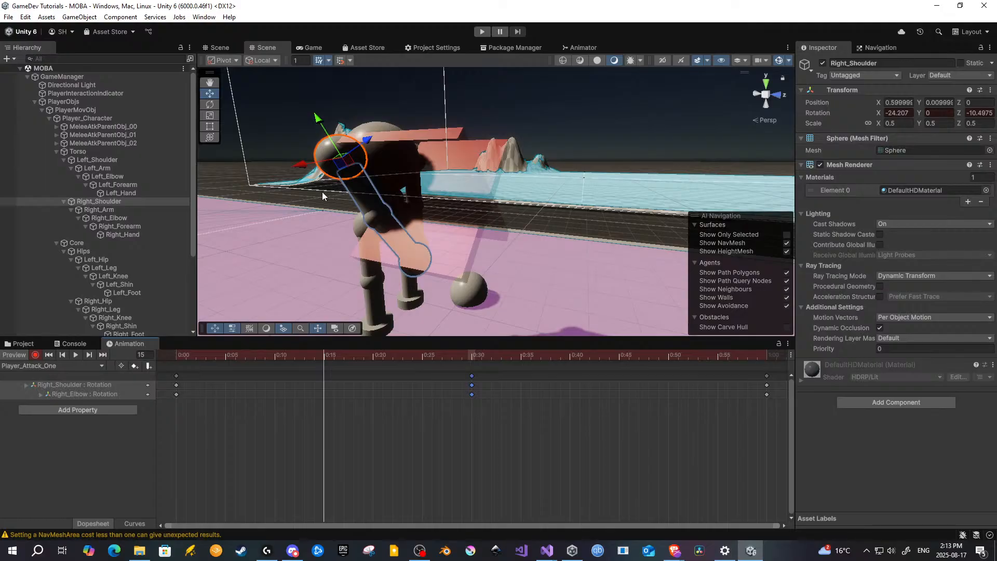
Step: At frame 15, rotate Right_Shoulder to about X -54, Y 162, Z -164 to swing the right arm up and back
{"action": "middle_click_drag", "start_coordinate": [322, 192], "coordinate": [346, 201]}
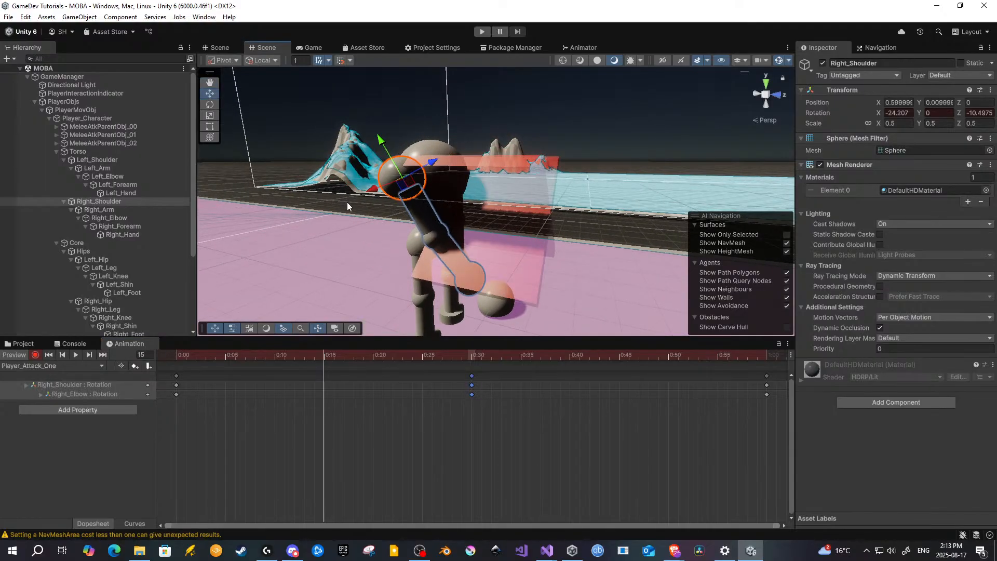
{"action": "left_click", "coordinate": [115, 203]}
{"action": "key", "text": "e"}
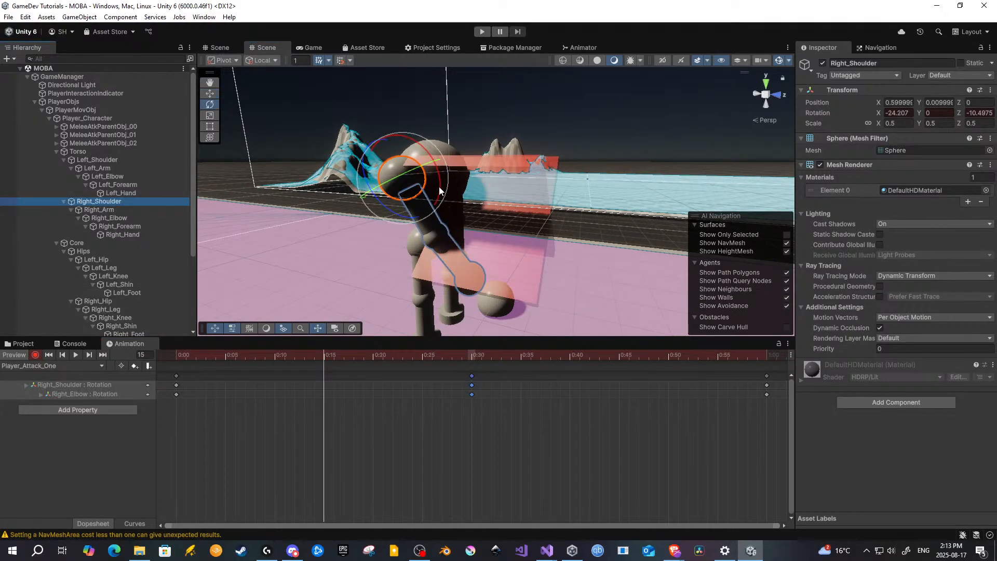
{"action": "left_click_drag", "start_coordinate": [439, 185], "coordinate": [307, 64]}
Step: At frame 15, rotate Right_Elbow to about X 38, Y -17, Z -95 and turn Right_Shoulder's Z to about -130
{"action": "right_click_drag", "start_coordinate": [364, 114], "coordinate": [223, 275]}
{"action": "left_click", "coordinate": [109, 218]}
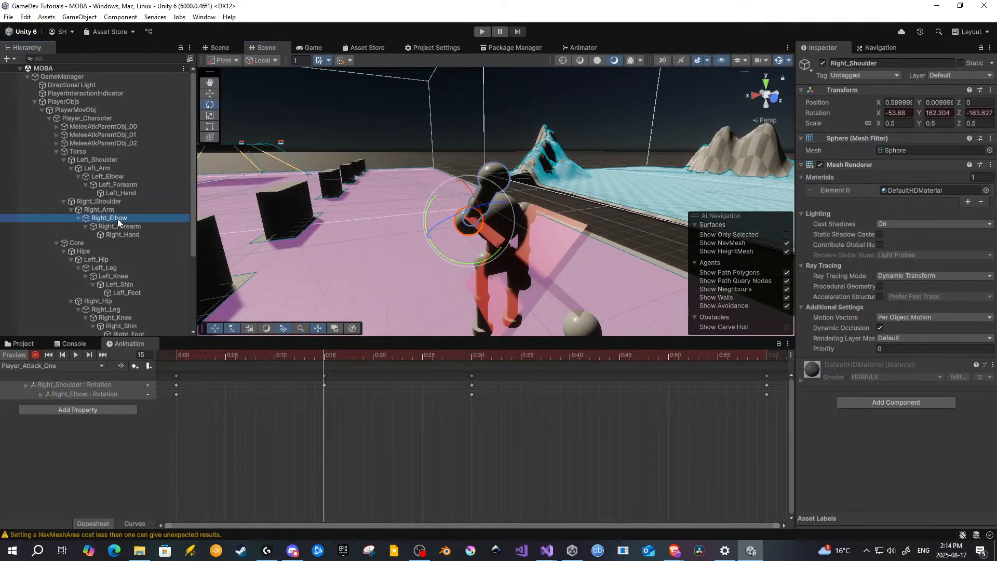
{"action": "middle_click_drag", "start_coordinate": [456, 217], "coordinate": [520, 190]}
{"action": "left_click_drag", "start_coordinate": [587, 182], "coordinate": [539, 164]}
{"action": "right_click_drag", "start_coordinate": [459, 212], "coordinate": [382, 229]}
{"action": "middle_click_drag", "start_coordinate": [382, 230], "coordinate": [366, 218]}
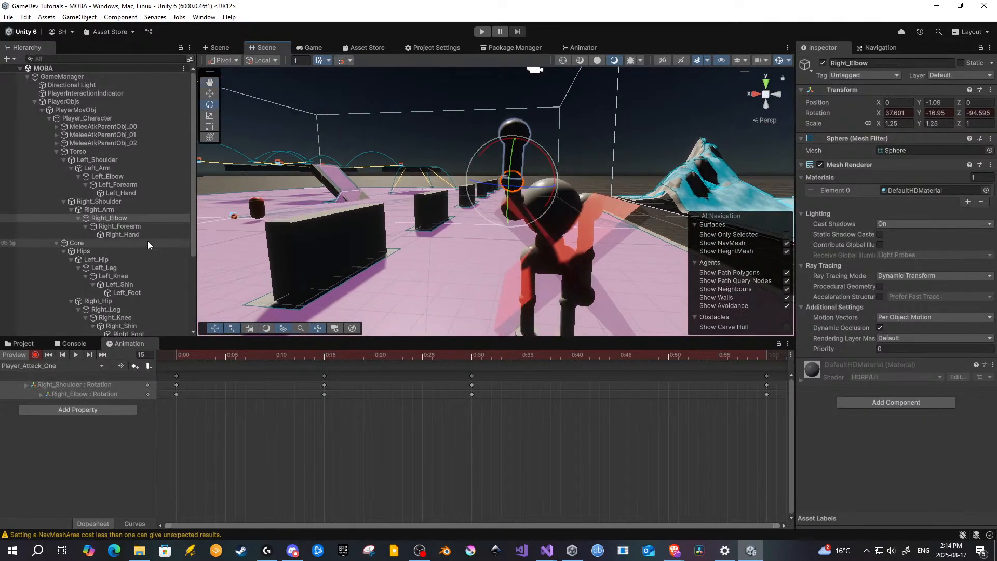
{"action": "left_click", "coordinate": [99, 201]}
{"action": "left_click_drag", "start_coordinate": [481, 196], "coordinate": [454, 213]}
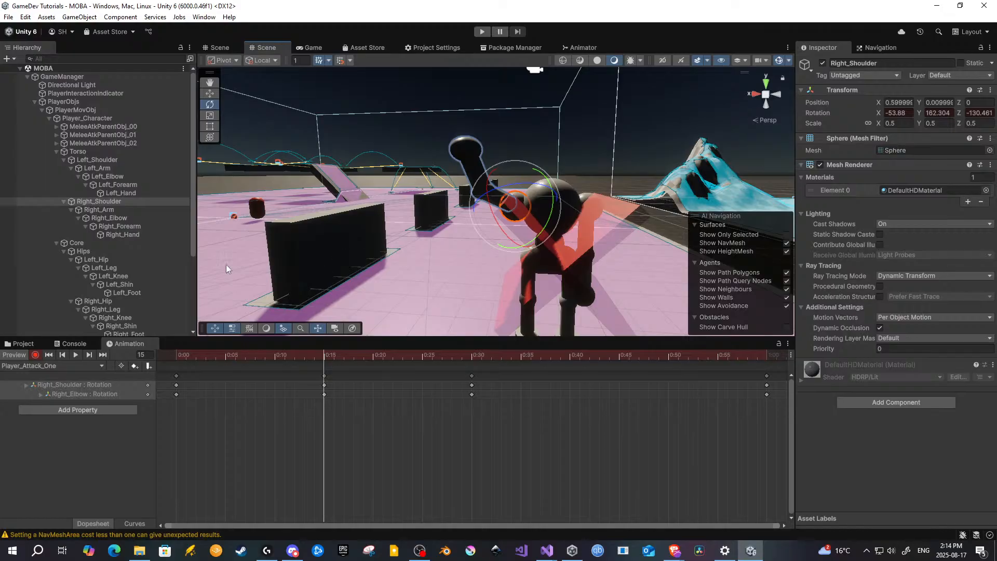
Step: Stop recording, scrub through the swing, and move the frame-15 keyframes to frame 20 and the frame-30 keyframes to frame 40
{"action": "left_click", "coordinate": [35, 355]}
{"action": "left_click_drag", "start_coordinate": [177, 358], "coordinate": [468, 384]}
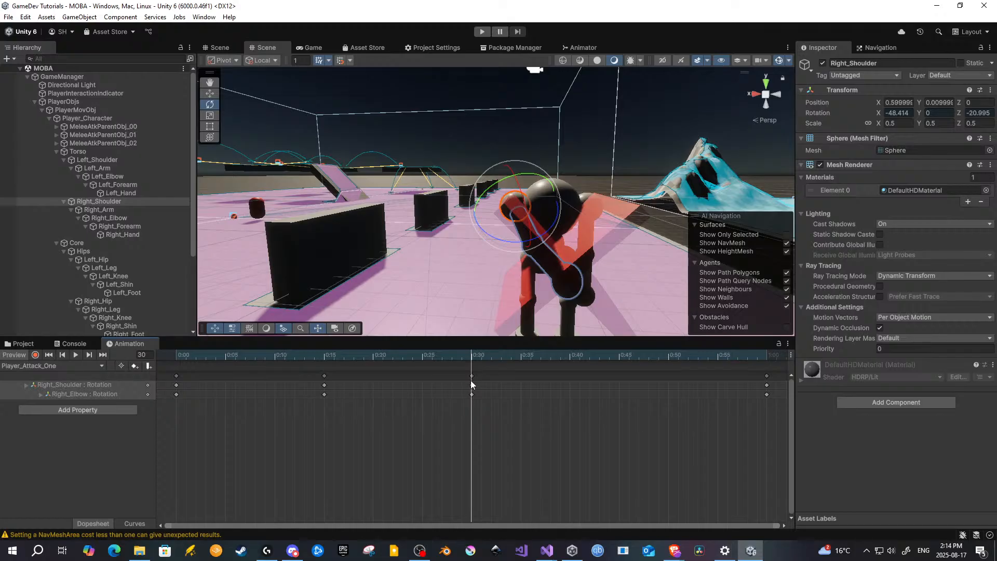
{"action": "left_click_drag", "start_coordinate": [469, 382], "coordinate": [565, 383]}
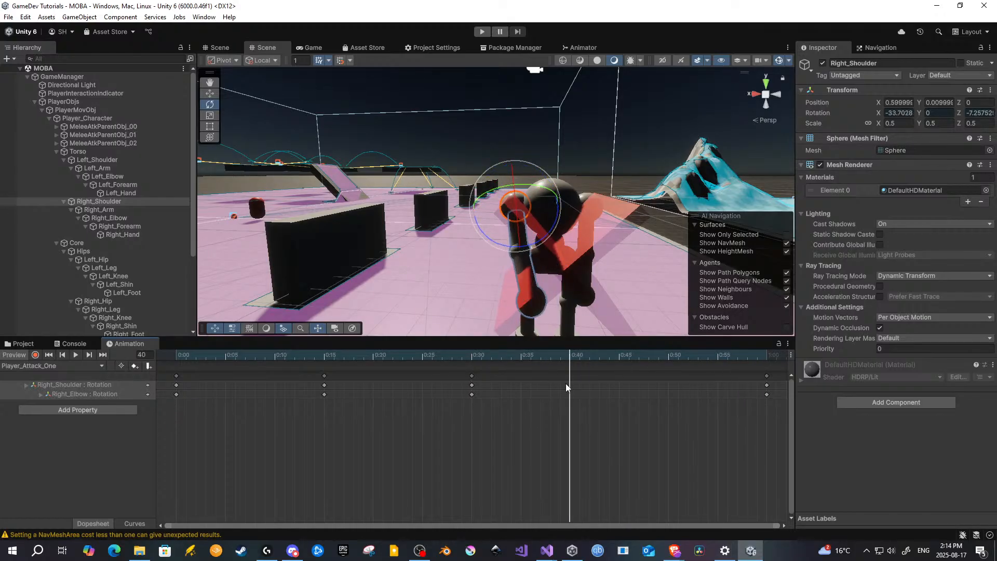
{"action": "left_click_drag", "start_coordinate": [309, 371], "coordinate": [567, 401]}
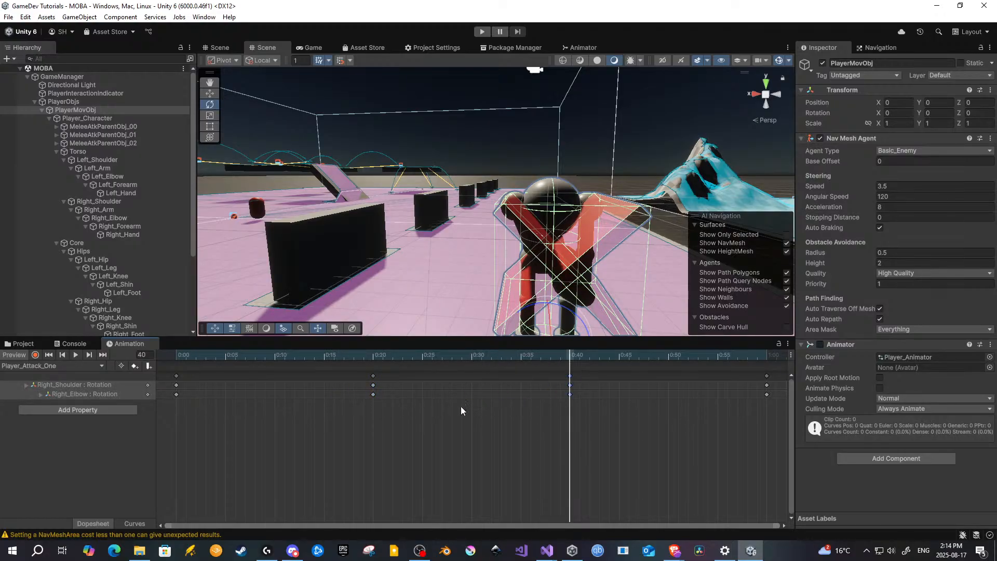
Step: Play back the Player_Attack_One clip to review the arm swing, stop the preview, and return the playhead to frame 0
{"action": "left_click", "coordinate": [413, 415]}
{"action": "left_click_drag", "start_coordinate": [230, 357], "coordinate": [160, 357]}
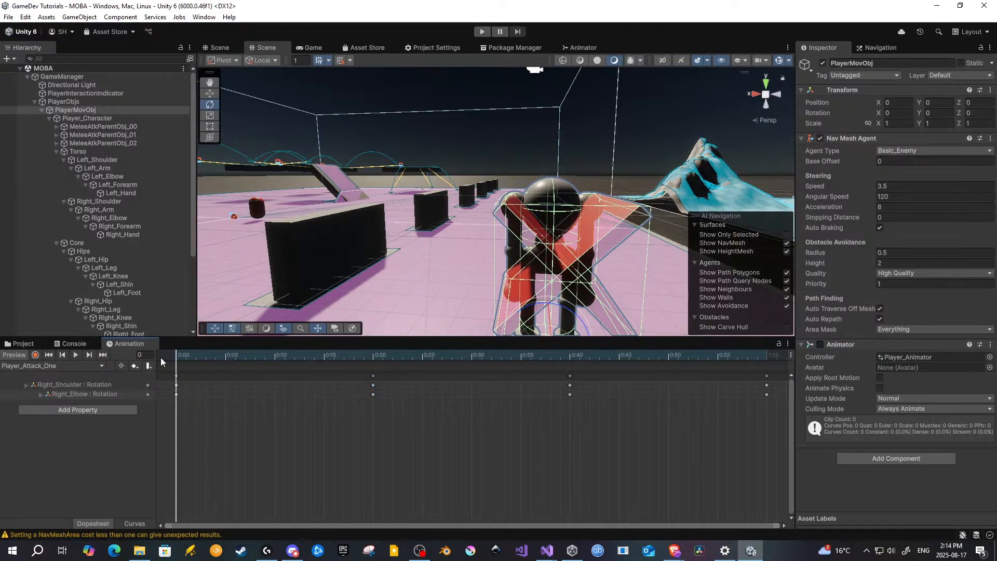
{"action": "left_click", "coordinate": [76, 355]}
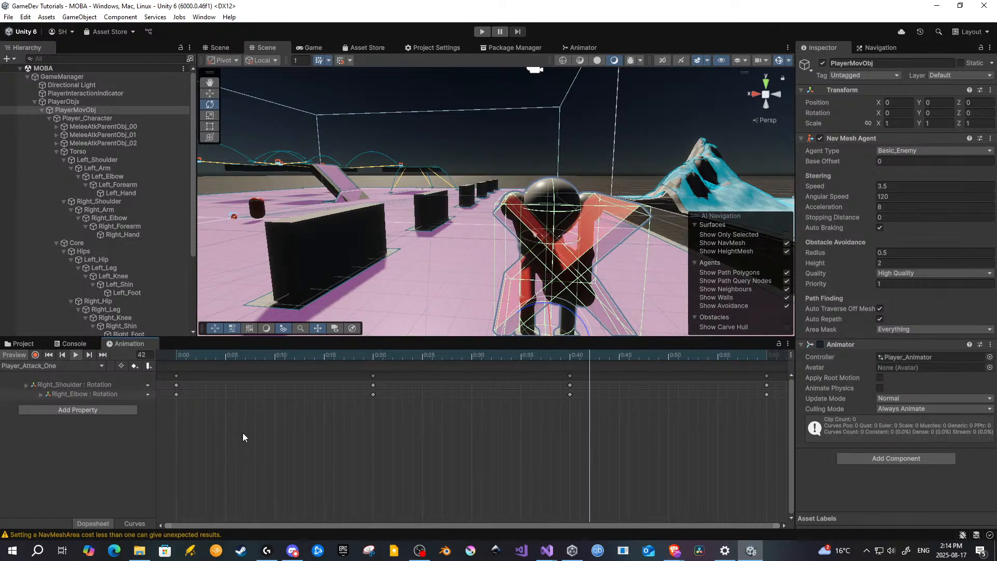
{"action": "left_click", "coordinate": [72, 356]}
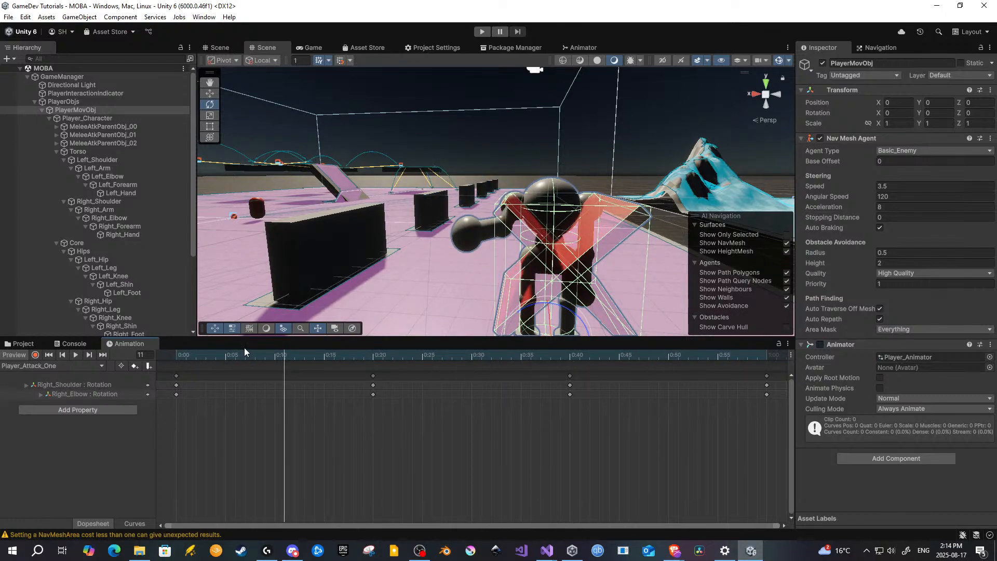
{"action": "left_click_drag", "start_coordinate": [240, 353], "coordinate": [177, 355]}
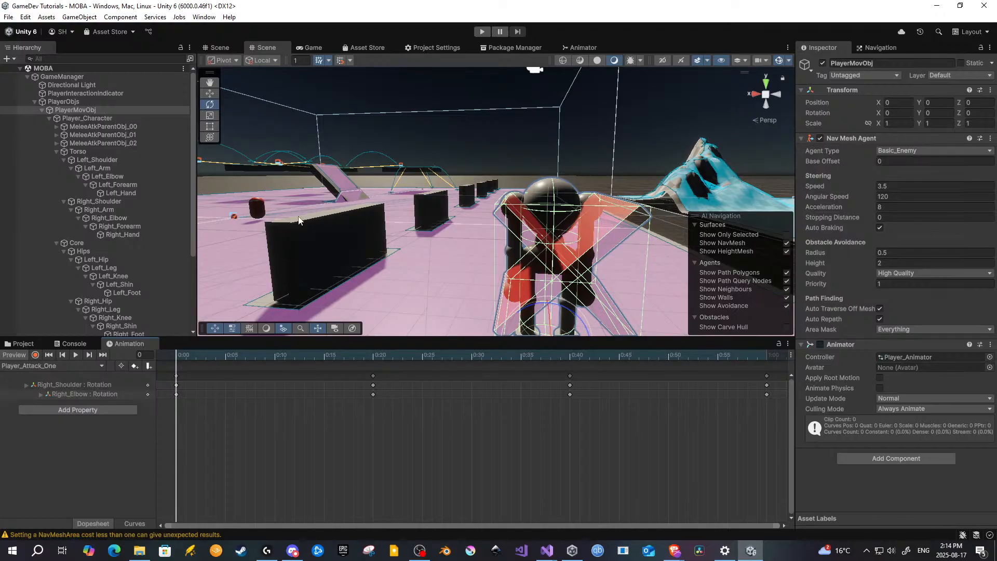
Step: Save the MOBA scene and the project
{"action": "left_click", "coordinate": [8, 17]}
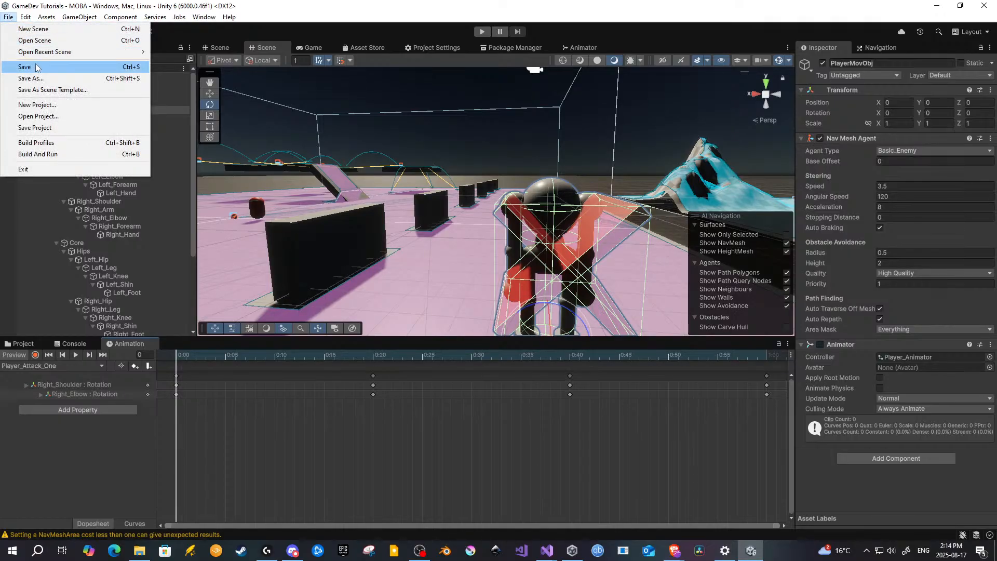
{"action": "left_click", "coordinate": [23, 68]}
{"action": "left_click", "coordinate": [9, 17]}
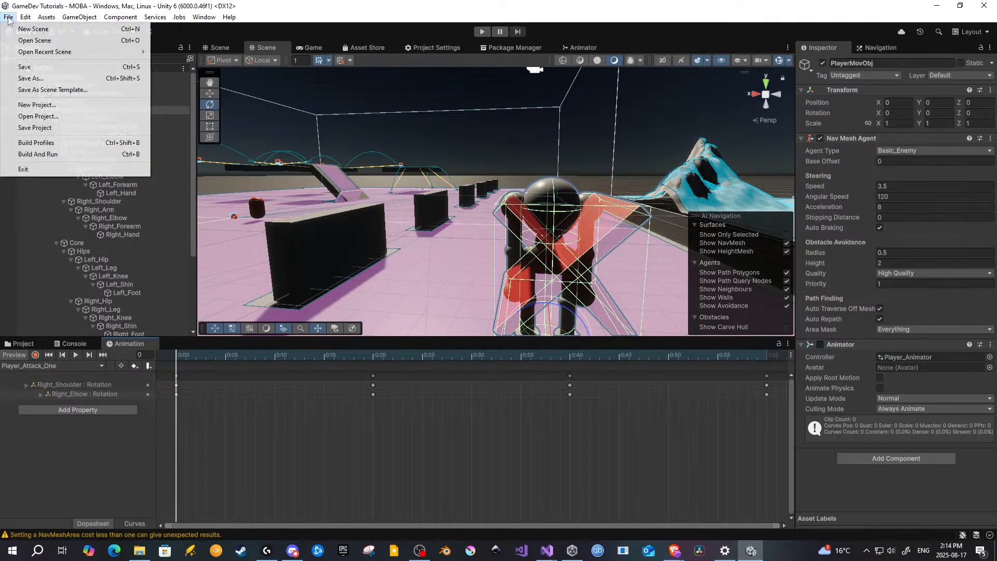
{"action": "left_click", "coordinate": [40, 130]}
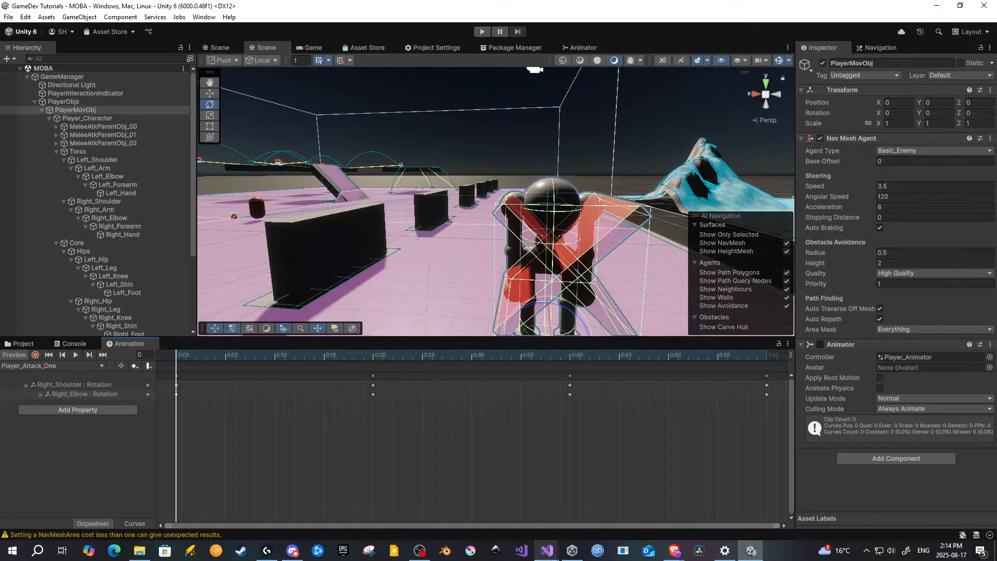
Step: Switch to Visual Studio and examine the left-click melee attack code in LateUpdate of PlayerManagerMOBA.cs
{"action": "mouse_move", "coordinate": [547, 550]}
{"action": "left_click", "coordinate": [602, 501]}
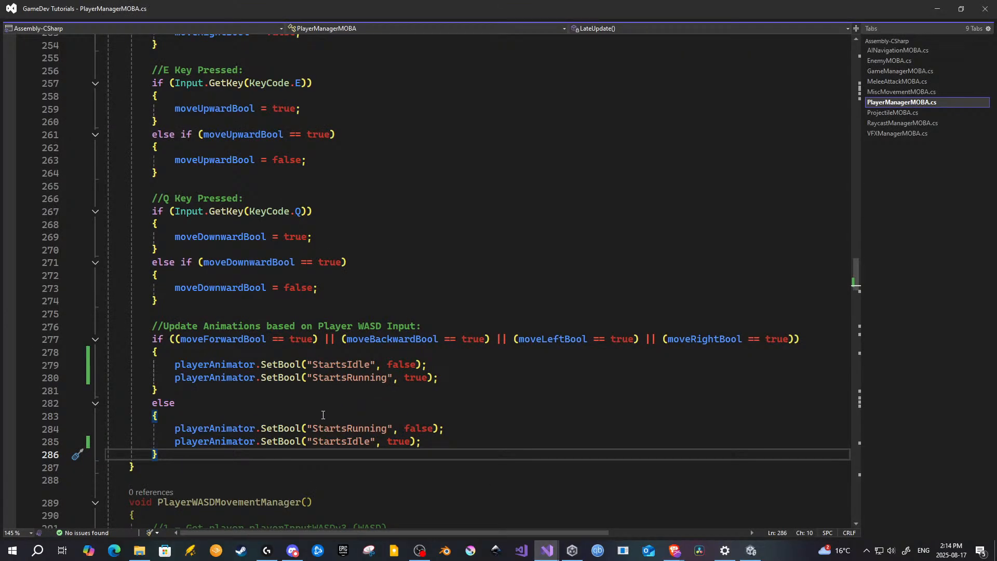
{"action": "scroll", "coordinate": [295, 429], "scroll_direction": "up", "scroll_amount": 20}
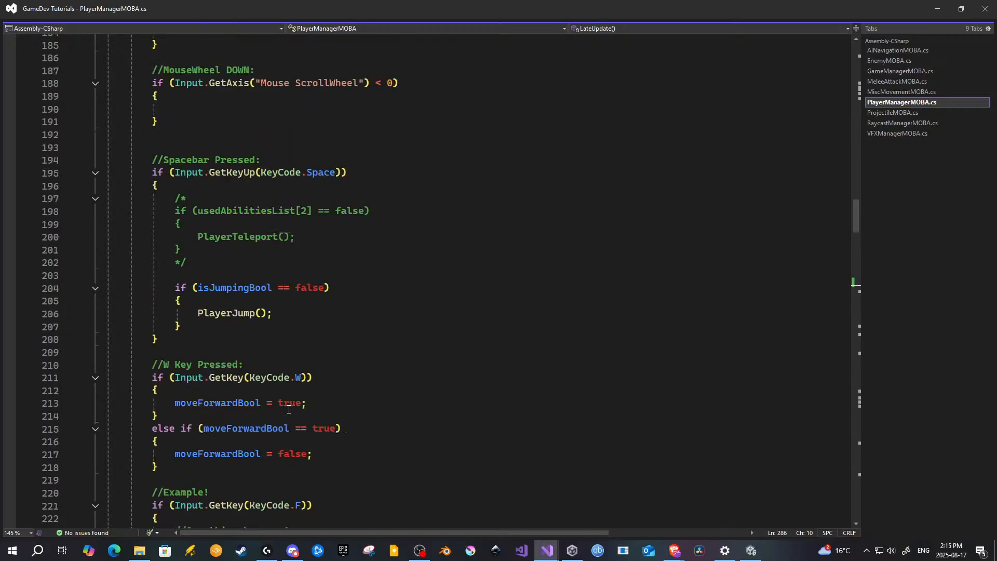
{"action": "scroll", "coordinate": [289, 409], "scroll_direction": "up", "scroll_amount": 8}
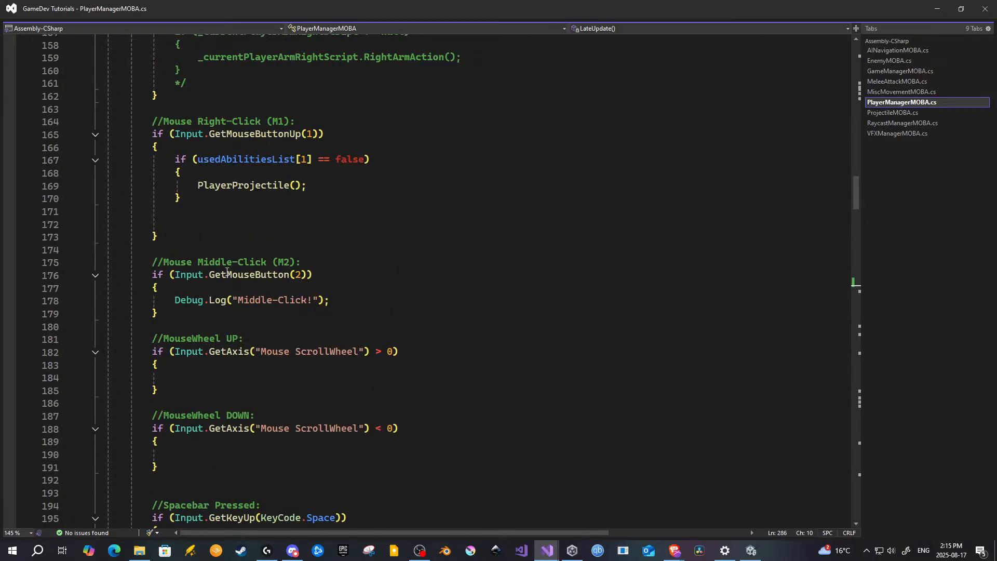
{"action": "scroll", "coordinate": [227, 271], "scroll_direction": "up", "scroll_amount": 4}
{"action": "scroll", "coordinate": [242, 275], "scroll_direction": "up", "scroll_amount": 5}
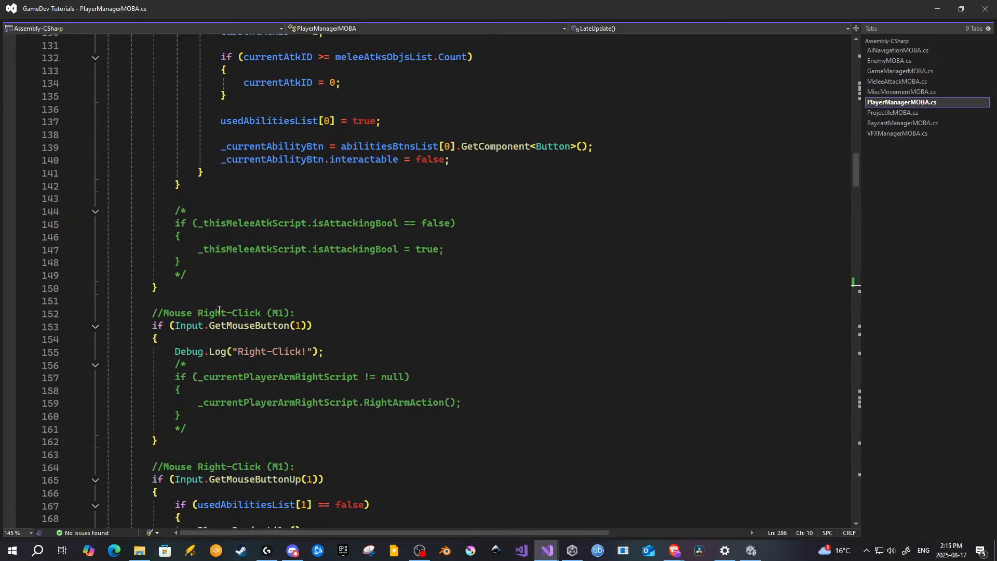
{"action": "scroll", "coordinate": [241, 314], "scroll_direction": "up", "scroll_amount": 8}
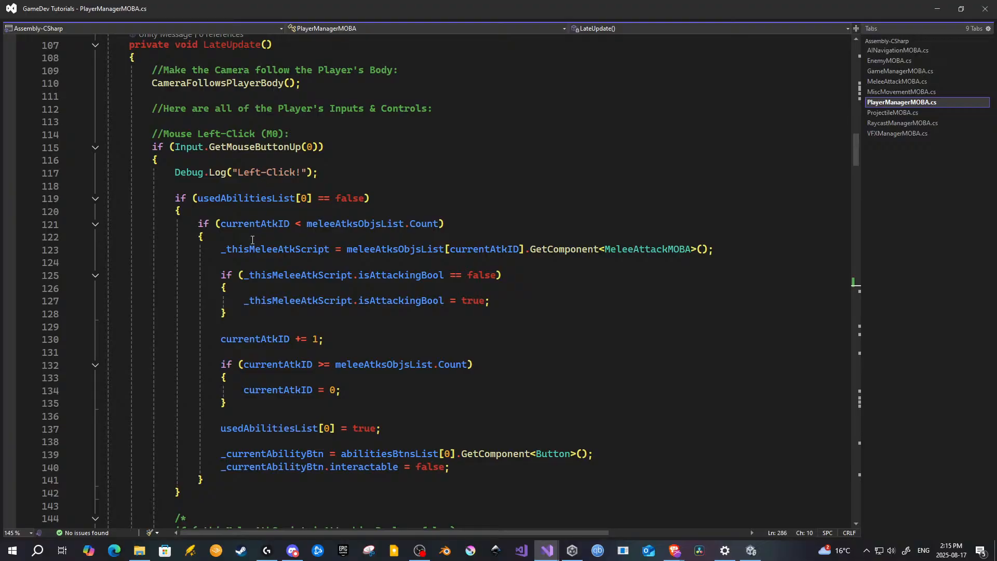
{"action": "mouse_move", "coordinate": [252, 251]}
Step: Look through the script's movement, cooldown and ability methods, ending at the animation update code based on WASD input
{"action": "scroll", "coordinate": [343, 459], "scroll_direction": "down", "scroll_amount": 20}
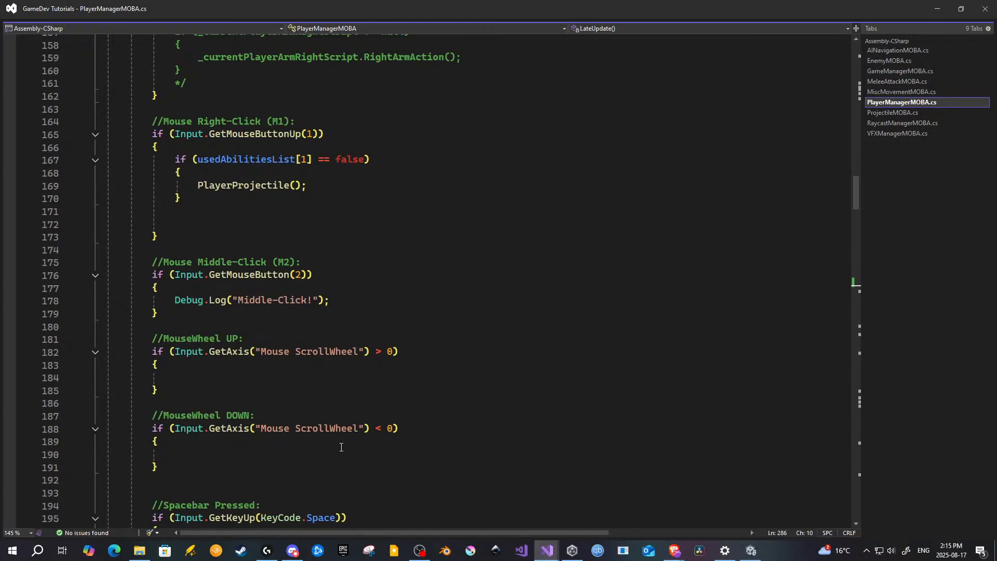
{"action": "scroll", "coordinate": [343, 417], "scroll_direction": "down", "scroll_amount": 20}
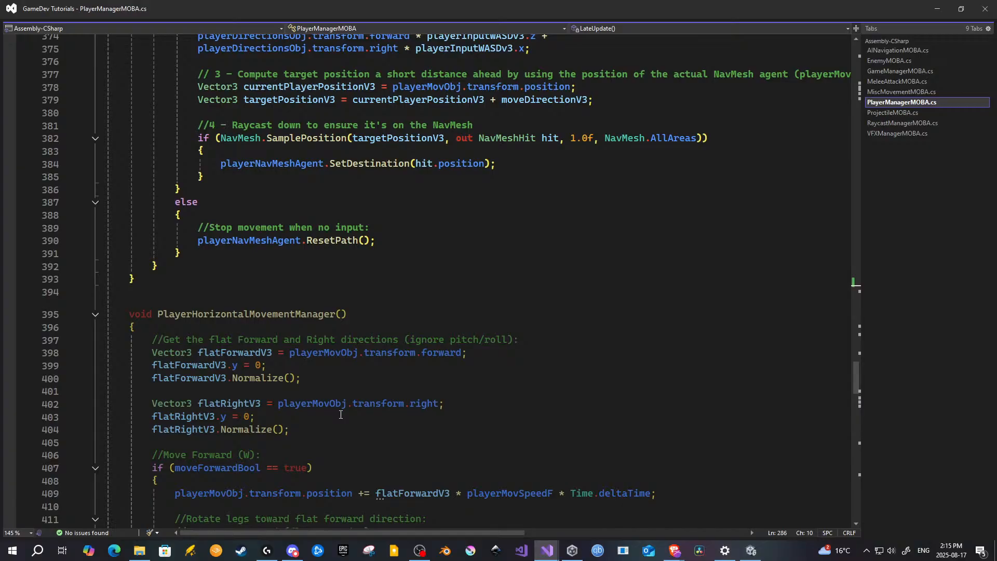
{"action": "scroll", "coordinate": [341, 415], "scroll_direction": "up", "scroll_amount": 8}
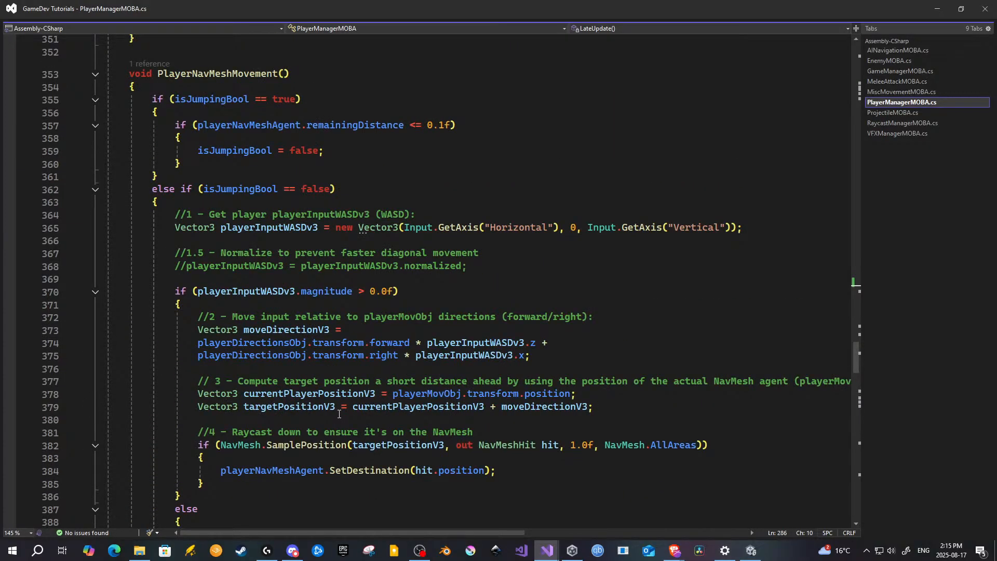
{"action": "scroll", "coordinate": [339, 414], "scroll_direction": "down", "scroll_amount": 20}
{"action": "scroll", "coordinate": [337, 414], "scroll_direction": "up", "scroll_amount": 8}
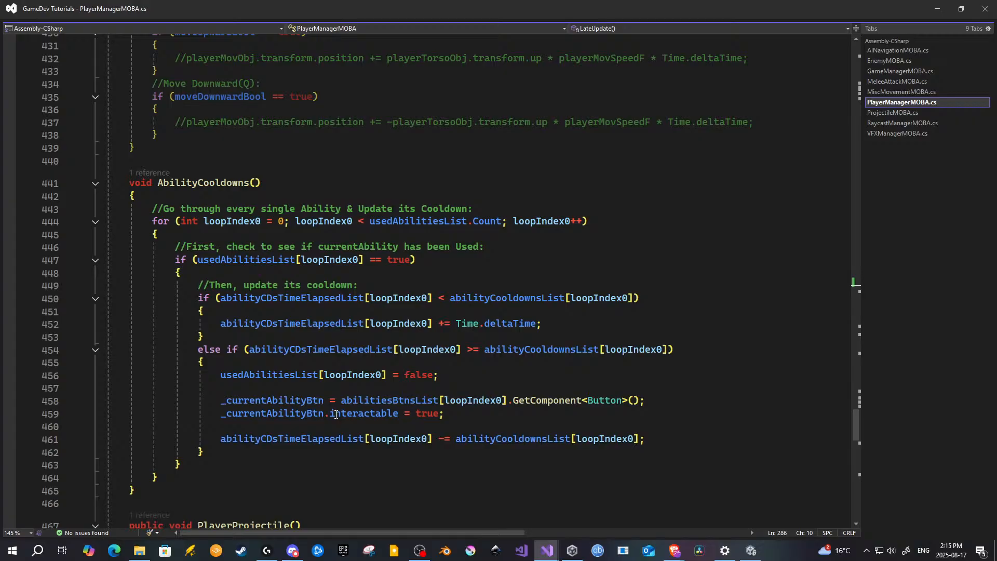
{"action": "scroll", "coordinate": [336, 414], "scroll_direction": "down", "scroll_amount": 20}
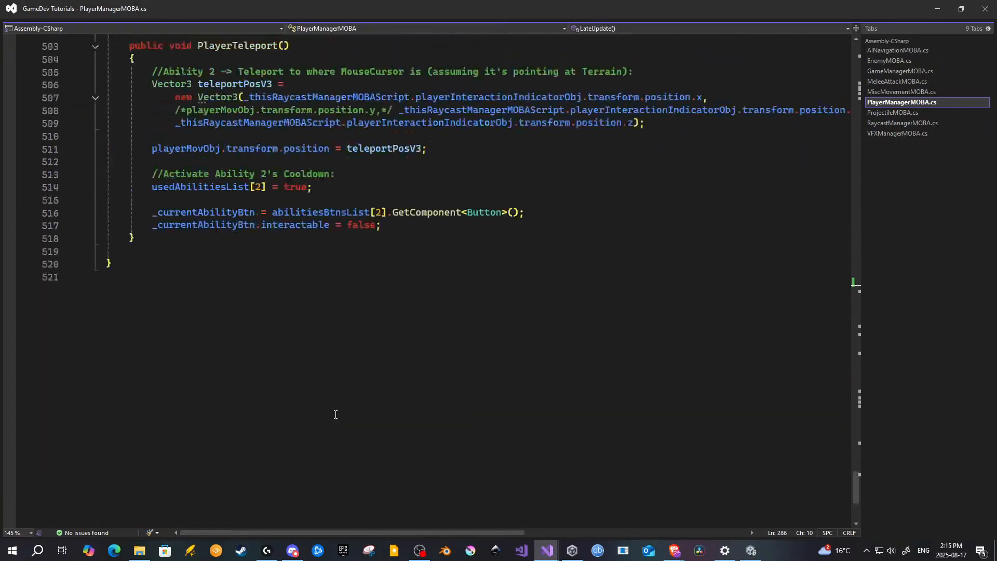
{"action": "scroll", "coordinate": [336, 415], "scroll_direction": "up", "scroll_amount": 12}
{"action": "scroll", "coordinate": [336, 414], "scroll_direction": "up", "scroll_amount": 5}
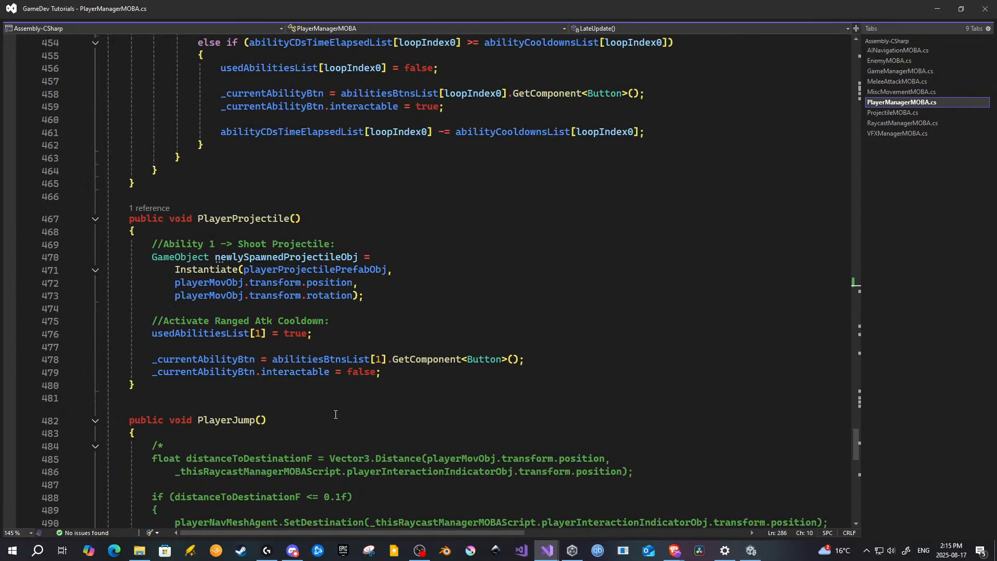
{"action": "scroll", "coordinate": [336, 413], "scroll_direction": "up", "scroll_amount": 7}
{"action": "scroll", "coordinate": [335, 414], "scroll_direction": "up", "scroll_amount": 20}
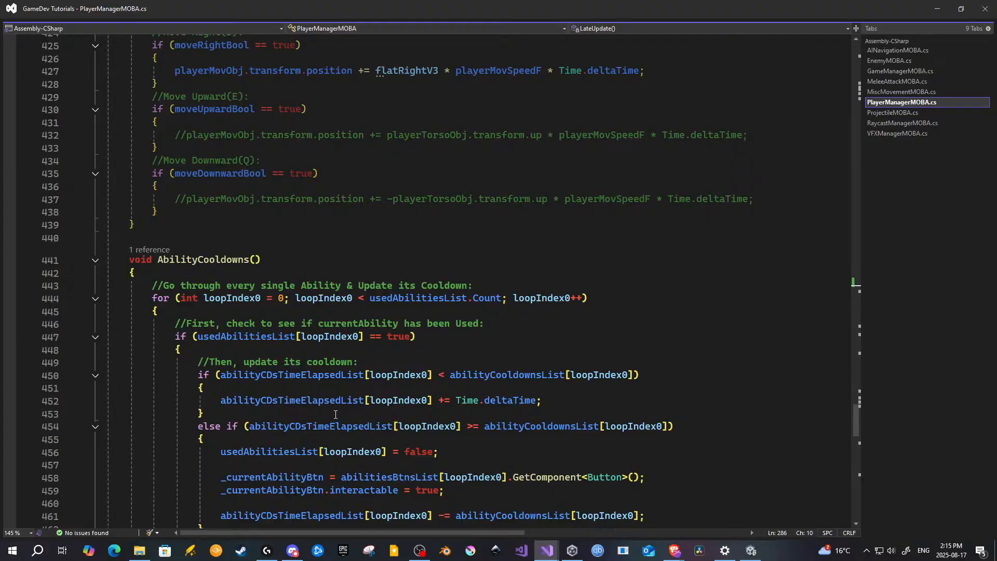
{"action": "scroll", "coordinate": [335, 414], "scroll_direction": "up", "scroll_amount": 6}
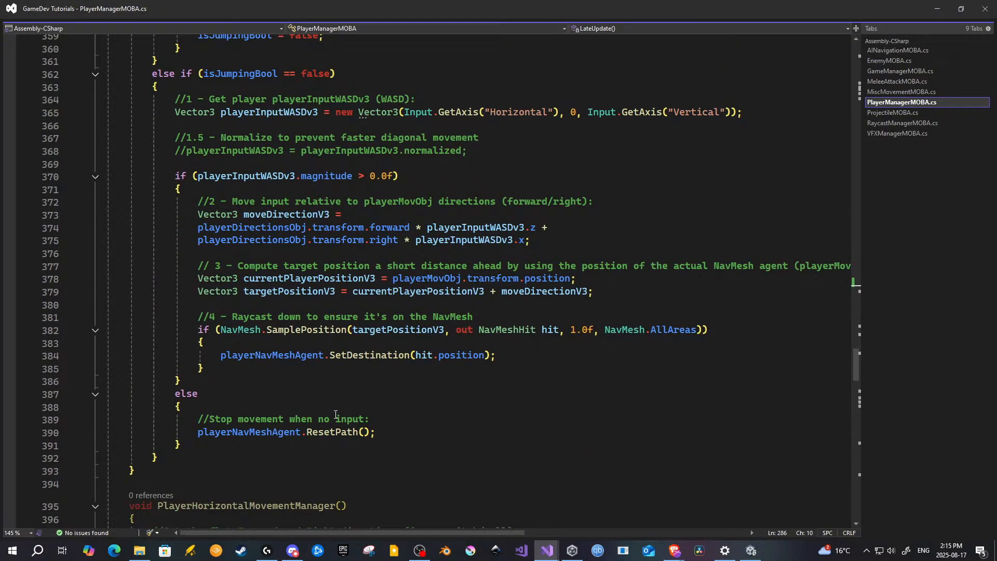
{"action": "scroll", "coordinate": [203, 438], "scroll_direction": "up", "scroll_amount": 20}
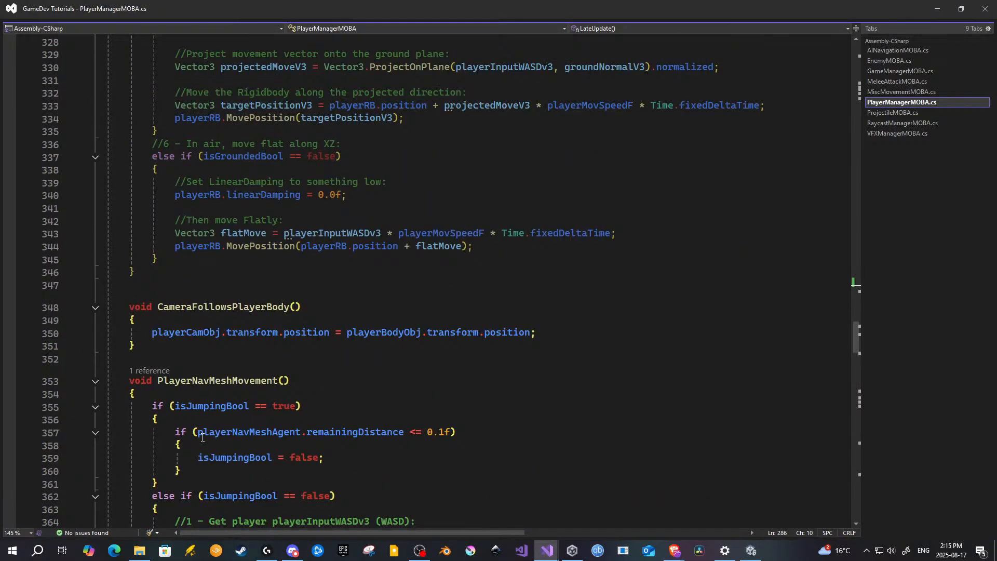
{"action": "scroll", "coordinate": [202, 438], "scroll_direction": "up", "scroll_amount": 6}
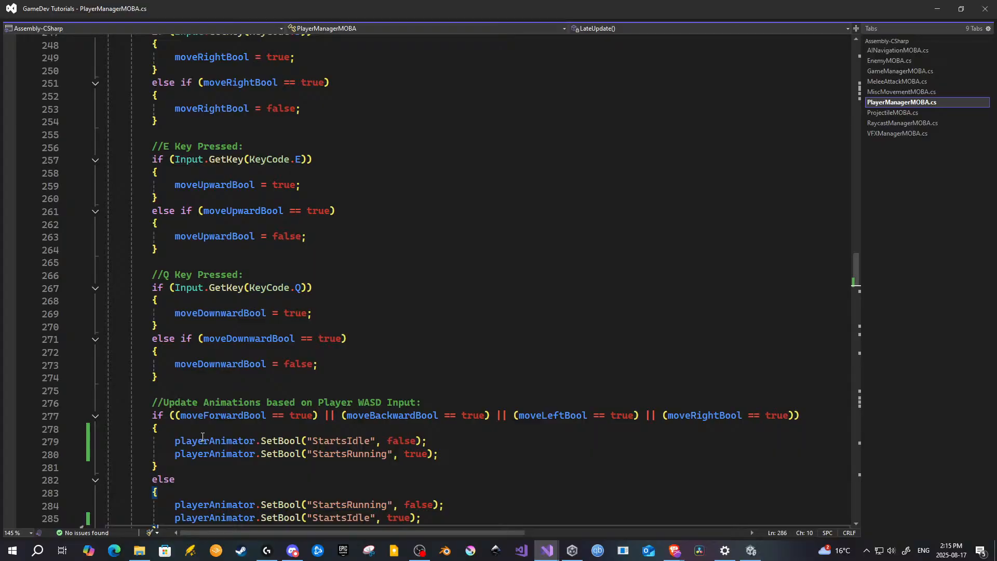
{"action": "scroll", "coordinate": [325, 347], "scroll_direction": "down", "scroll_amount": 4}
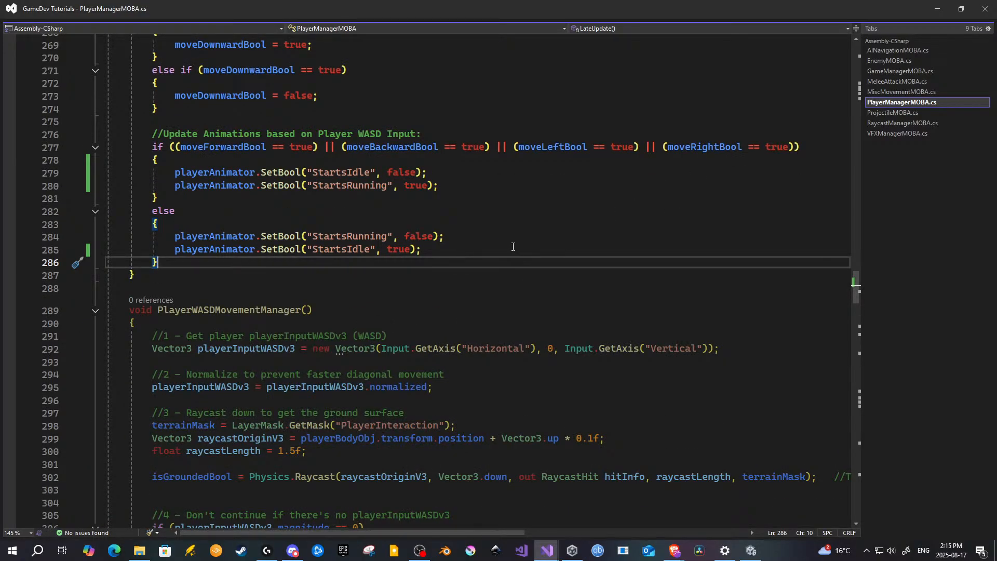
Step: In the left-click melee attack code, add an empty if (currentAtkID == 0) block after the line setting _currentAbilityBtn.interactable to false
{"action": "scroll", "coordinate": [440, 278], "scroll_direction": "up", "scroll_amount": 20}
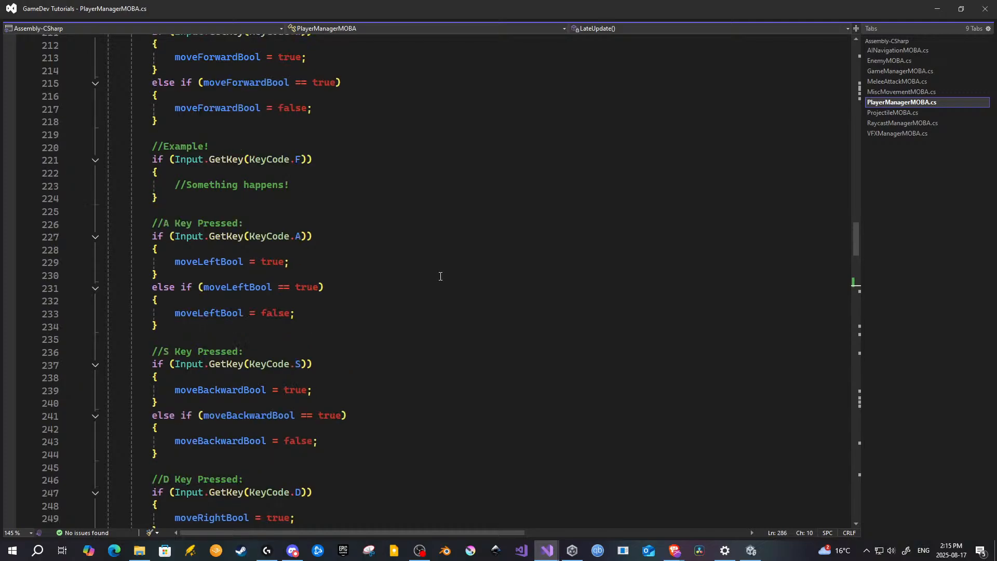
{"action": "scroll", "coordinate": [437, 277], "scroll_direction": "up", "scroll_amount": 19}
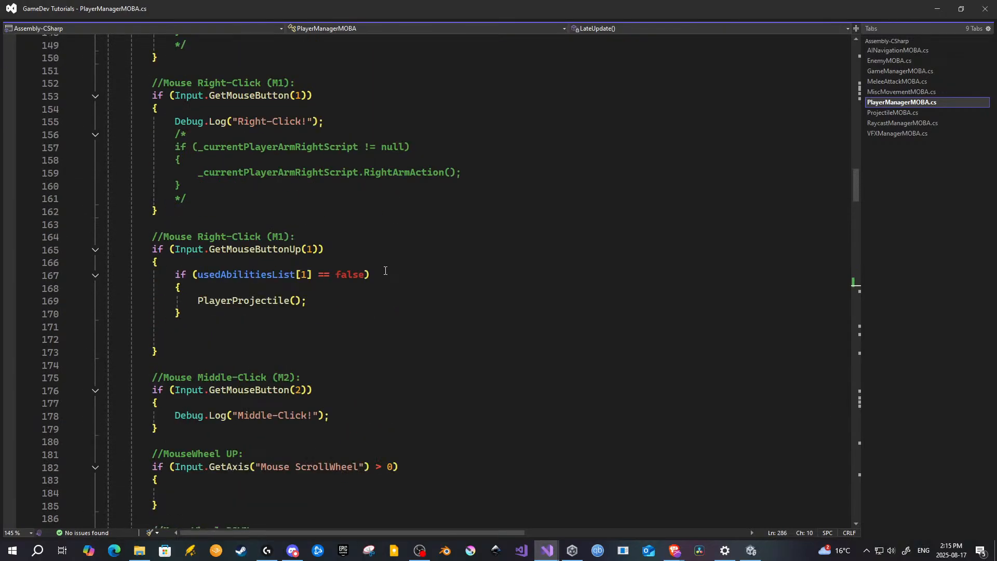
{"action": "scroll", "coordinate": [385, 271], "scroll_direction": "up", "scroll_amount": 9}
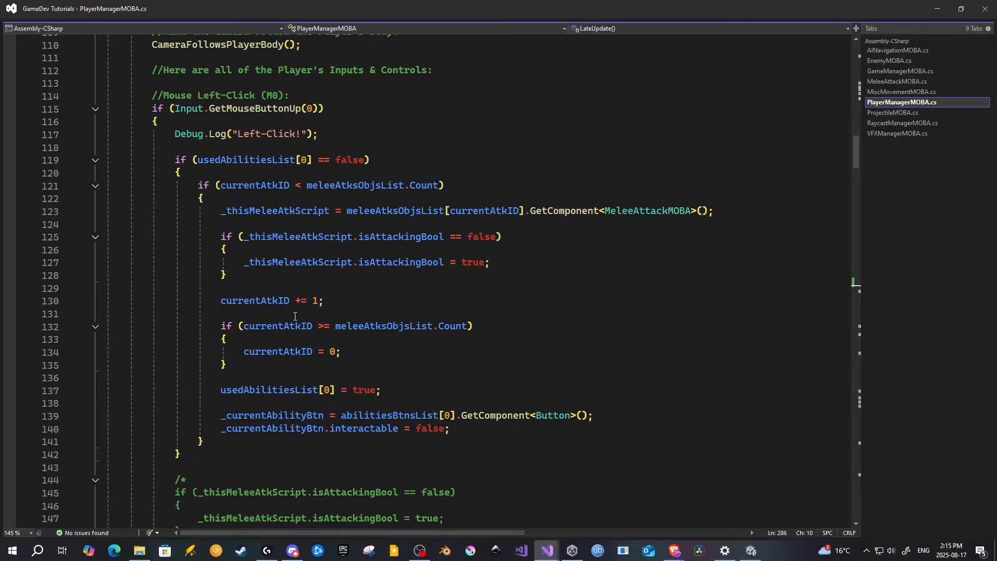
{"action": "left_click", "coordinate": [480, 434]}
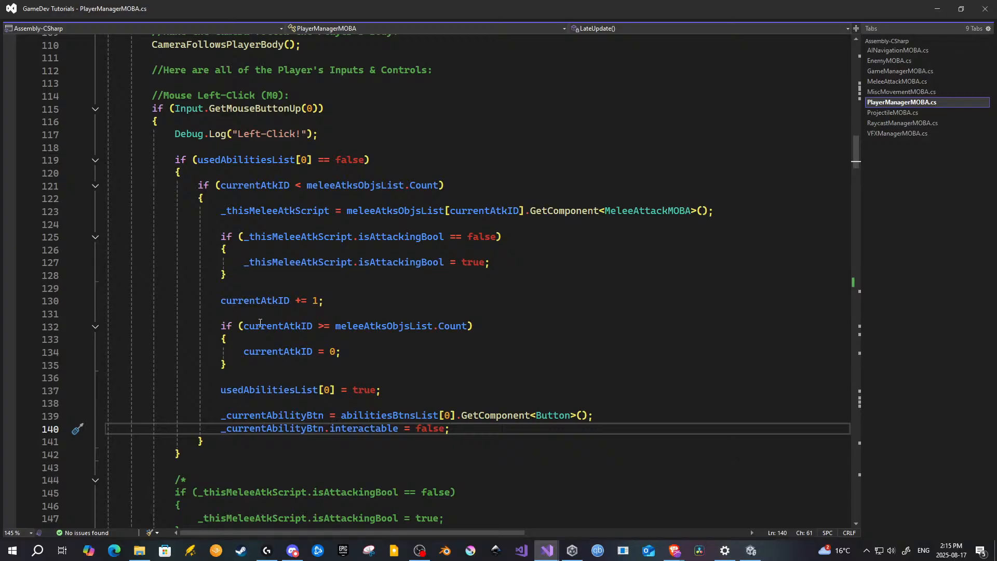
{"action": "left_click", "coordinate": [298, 348]}
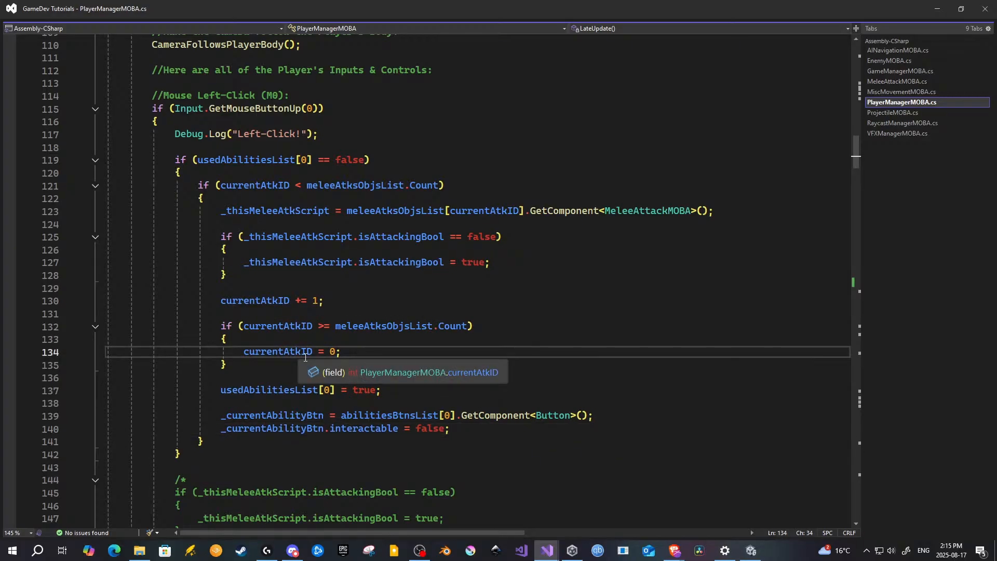
{"action": "left_click", "coordinate": [289, 389]}
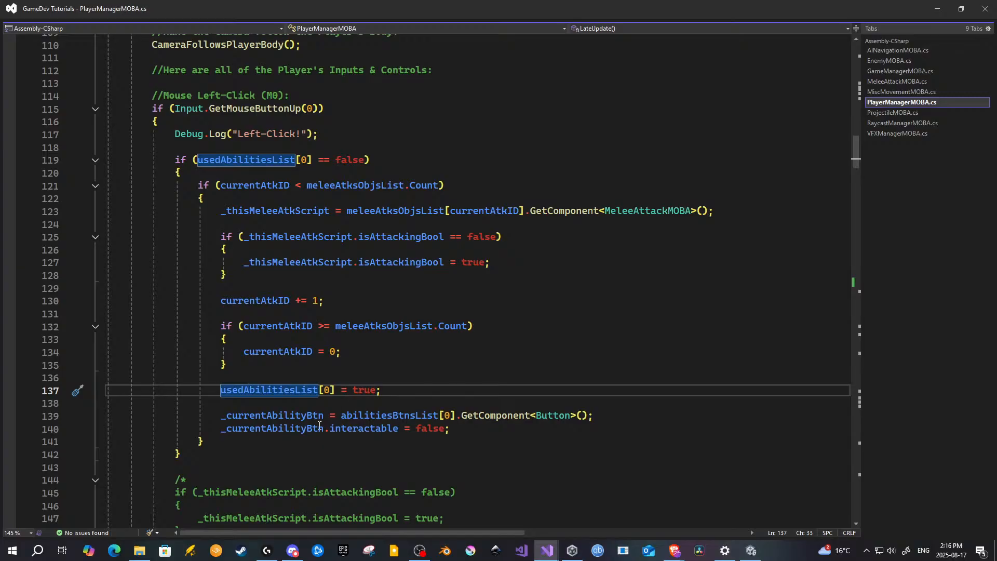
{"action": "left_click", "coordinate": [474, 431]}
{"action": "key", "text": "Return"}
{"action": "key", "text": "Return"}
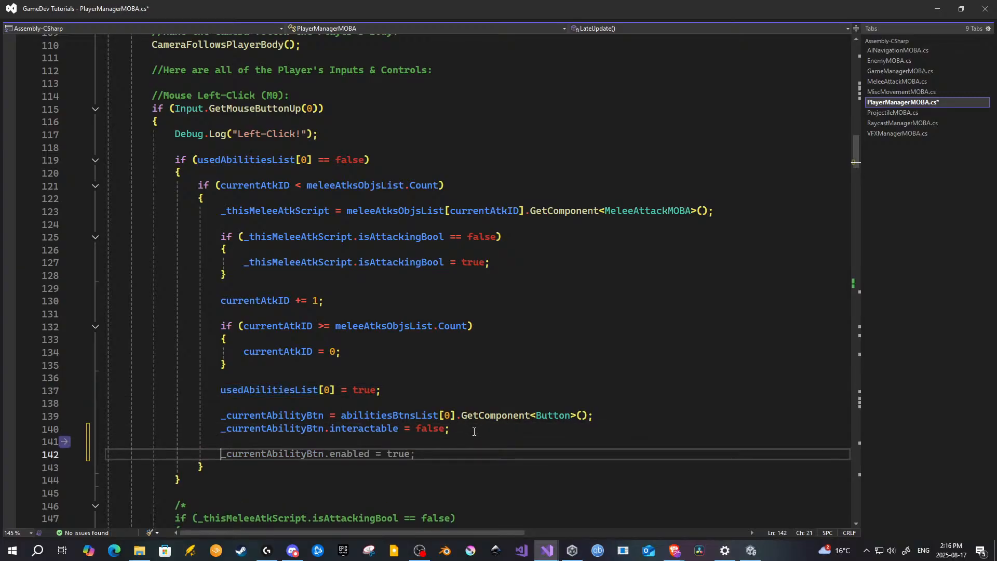
{"action": "type", "text": "if(current"}
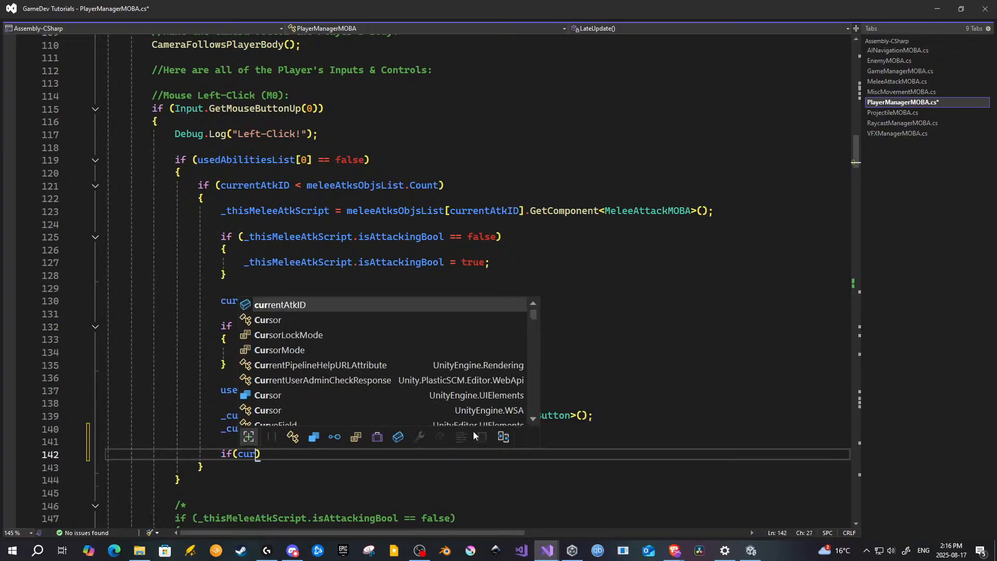
{"action": "type", "text": "At== 0"}
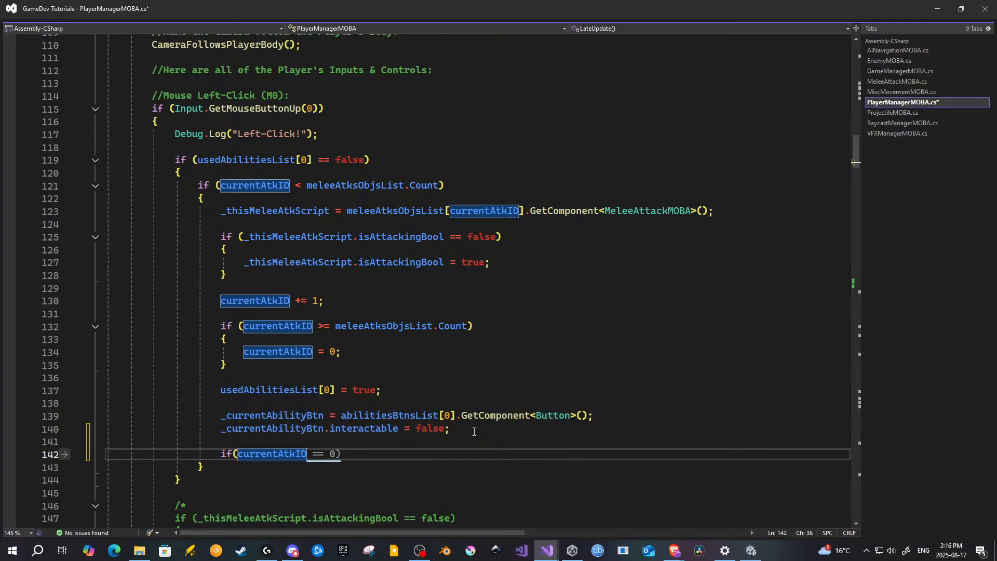
{"action": "type", "text": "0)"}
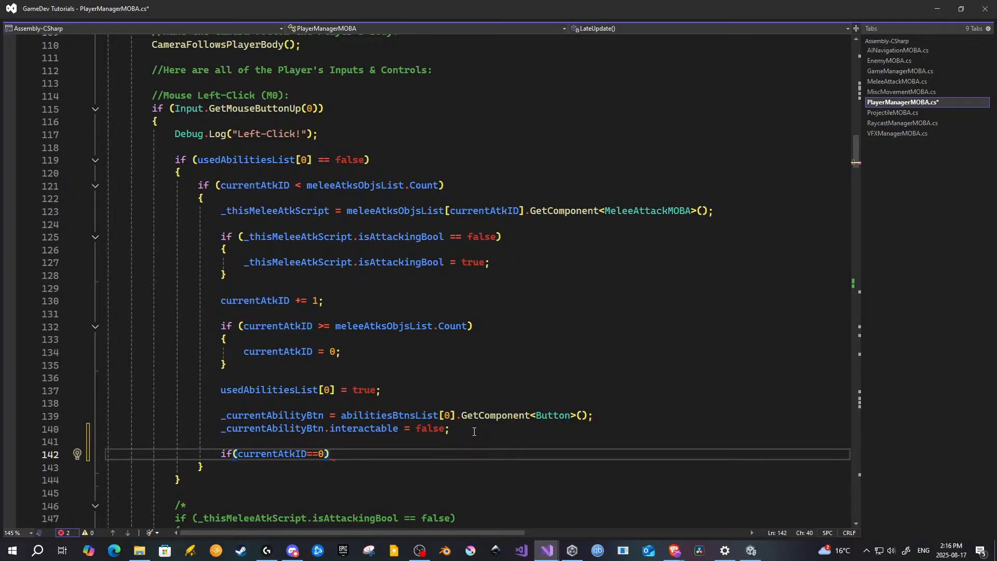
{"action": "key", "text": "Return"}
{"action": "type", "text": "{"}
{"action": "key", "text": "Return"}
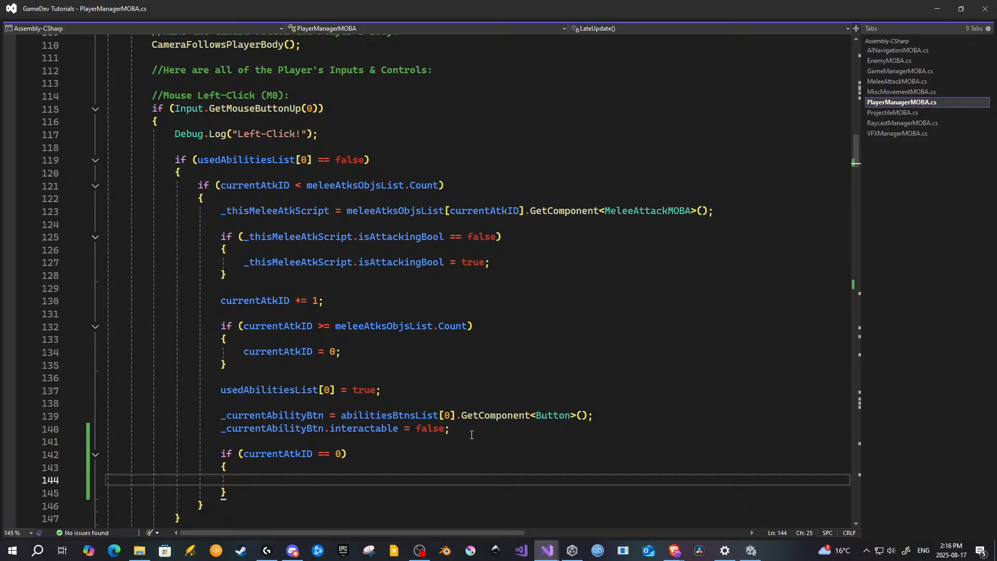
Step: Inside the currentAtkID == 0 block, write a playerAnimator.SetBool call with the parameter name "AttackOne"
{"action": "type", "text": "player"}
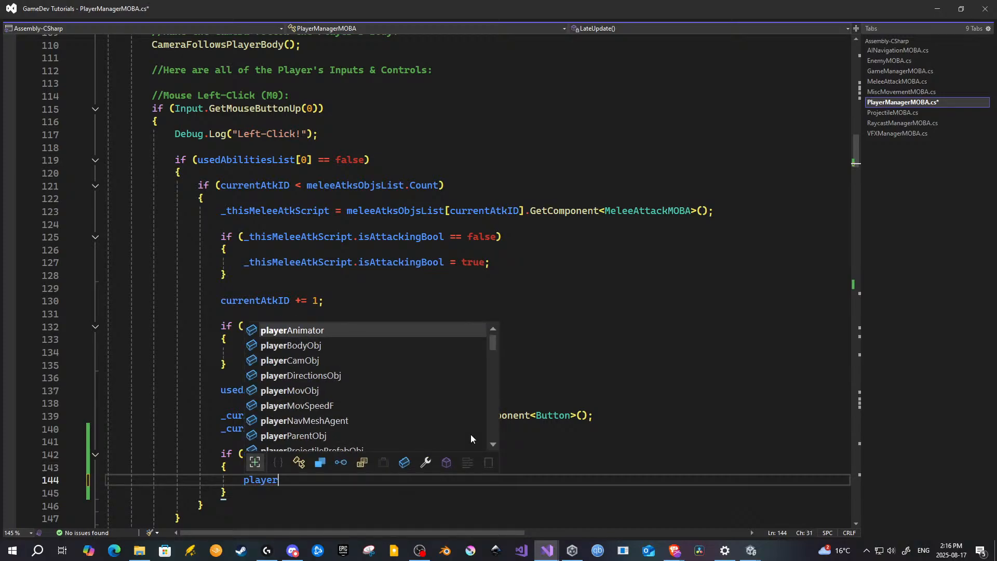
{"action": "type", "text": "Animator.SetBool"}
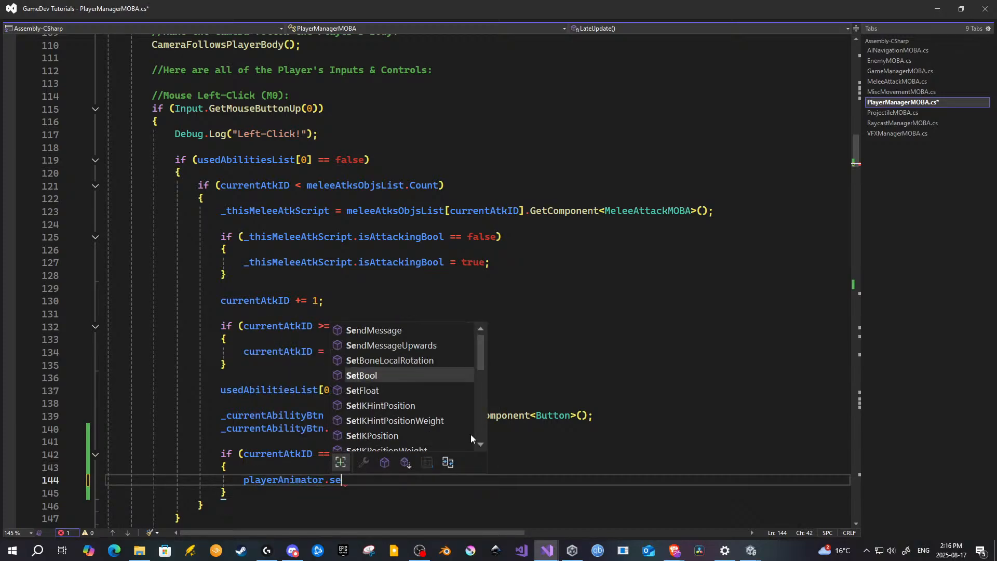
{"action": "type", "text": "(\""}
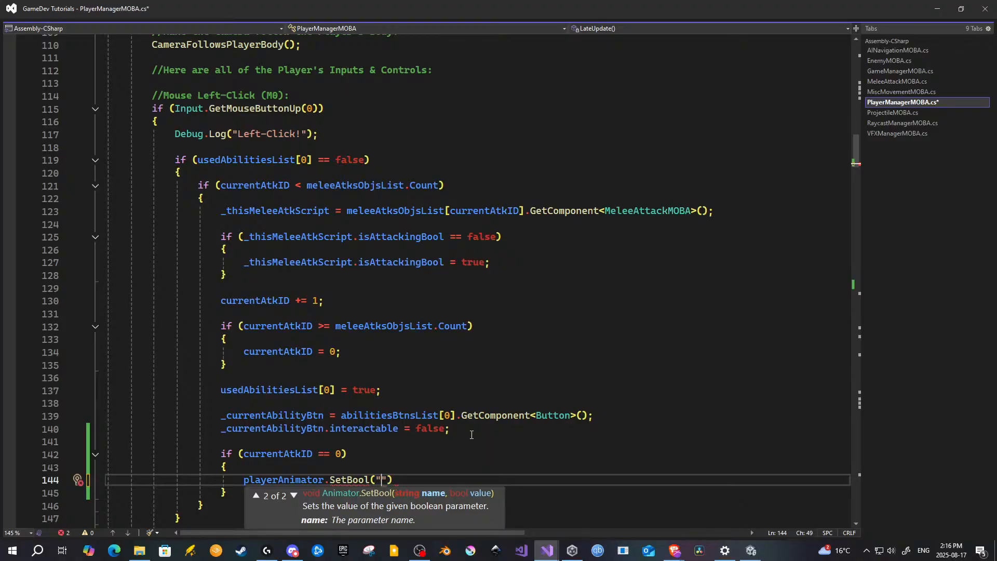
{"action": "type", "text": "IsA"}
{"action": "key", "text": "BackSpace"}
{"action": "key", "text": "BackSpace"}
{"action": "key", "text": "BackSpace"}
{"action": "type", "text": "AttackOne"}
Step: Check the Animator parameters in Unity, return to Visual Studio, complete the SetBool call with the value true and a semicolon, and save the script
{"action": "left_click", "coordinate": [751, 551]}
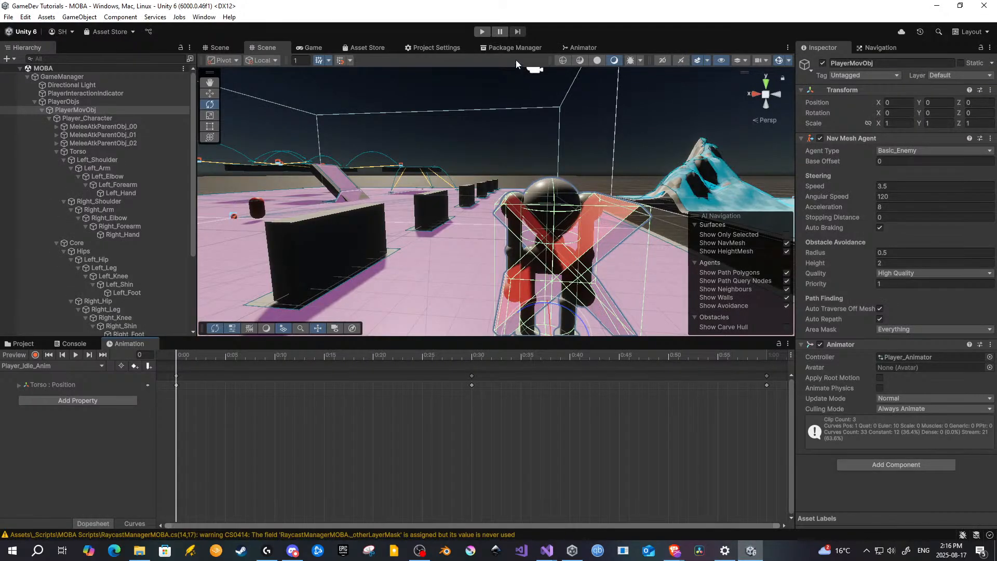
{"action": "left_click", "coordinate": [581, 48]}
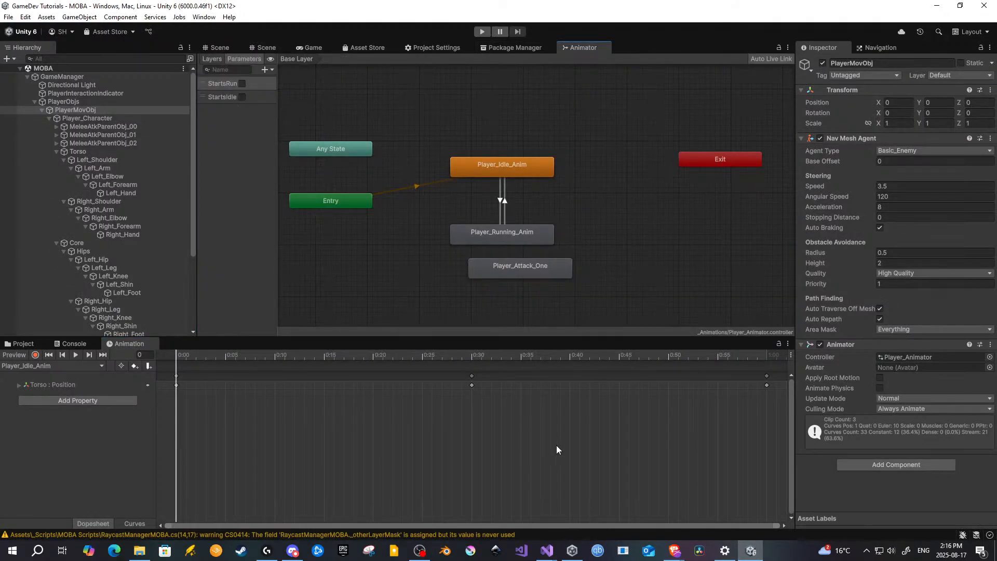
{"action": "mouse_move", "coordinate": [547, 551]}
{"action": "left_click", "coordinate": [610, 514]}
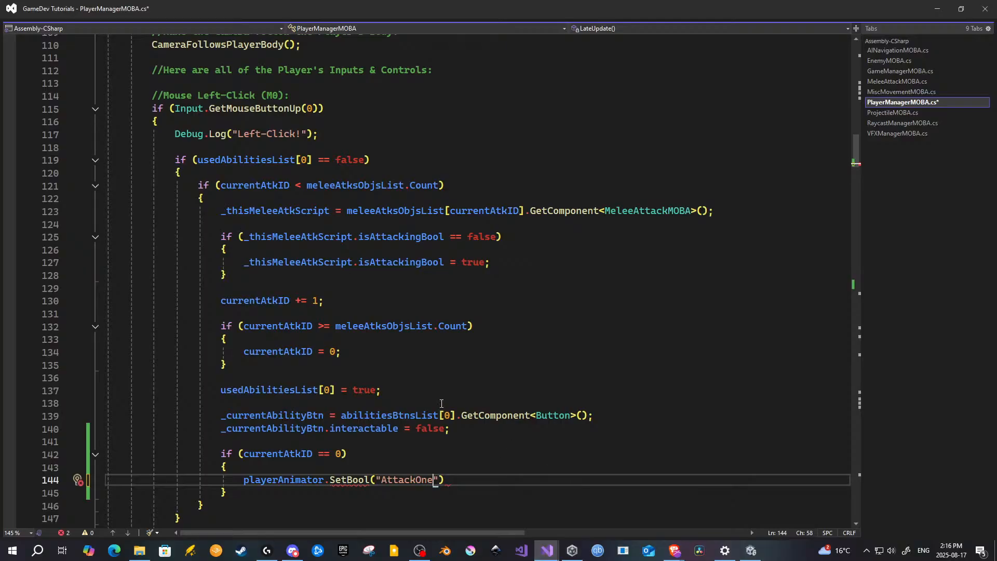
{"action": "mouse_move", "coordinate": [433, 480]}
{"action": "left_mouse_down"}
{"action": "mouse_move", "coordinate": [382, 480]}
{"action": "mouse_move", "coordinate": [441, 481]}
{"action": "left_mouse_up"}
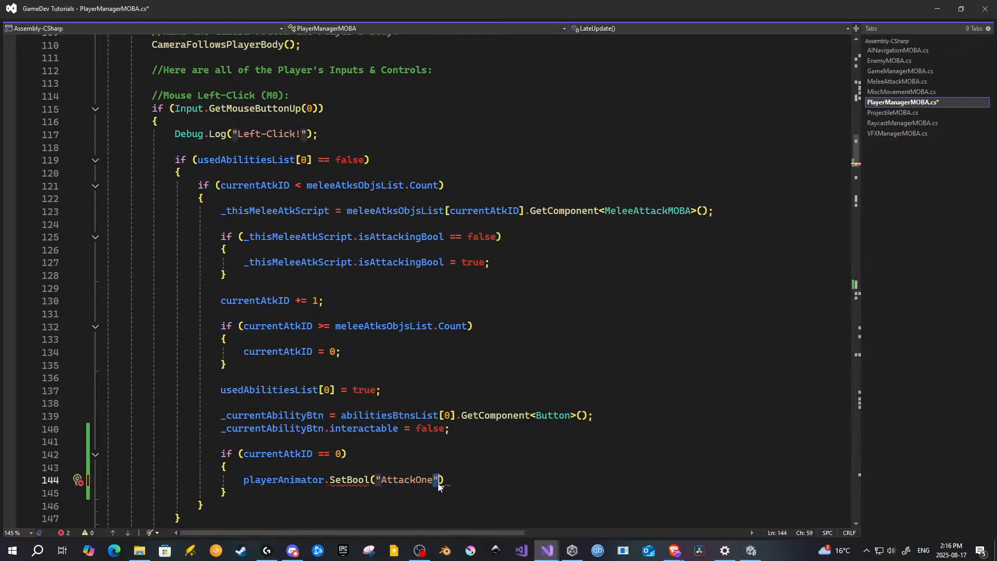
{"action": "left_click", "coordinate": [440, 481]}
{"action": "type", "text": ", true)"}
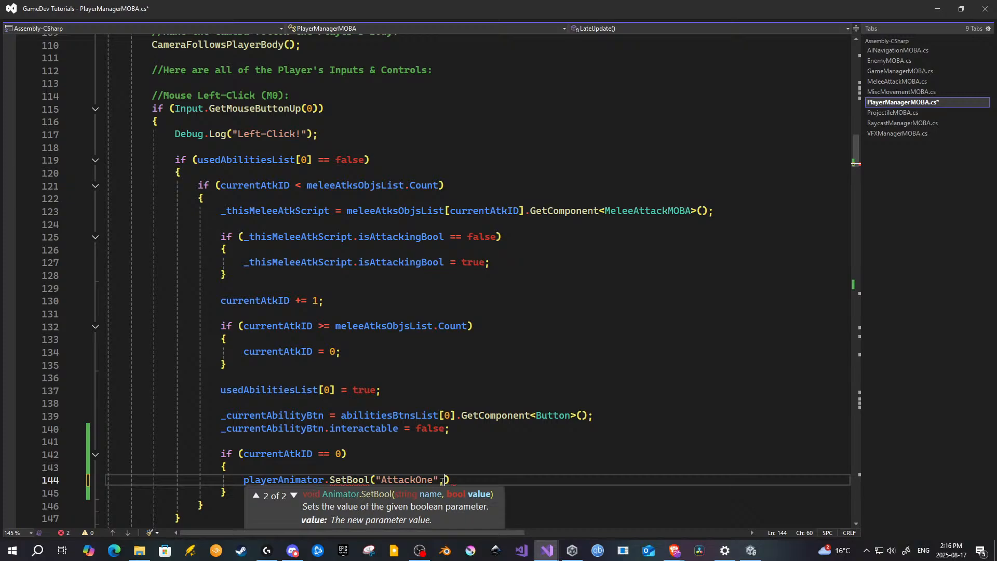
{"action": "type", "text": ";"}
{"action": "key", "text": "ctrl+s"}
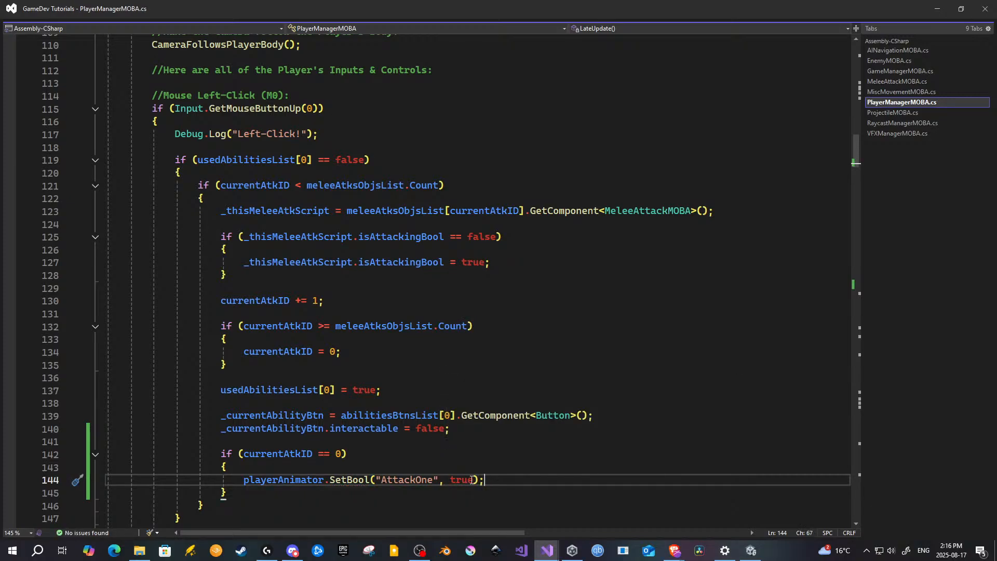
Step: Replace SetBool with SetFloat in the playerAnimator call and save the script
{"action": "double_click", "coordinate": [351, 481]}
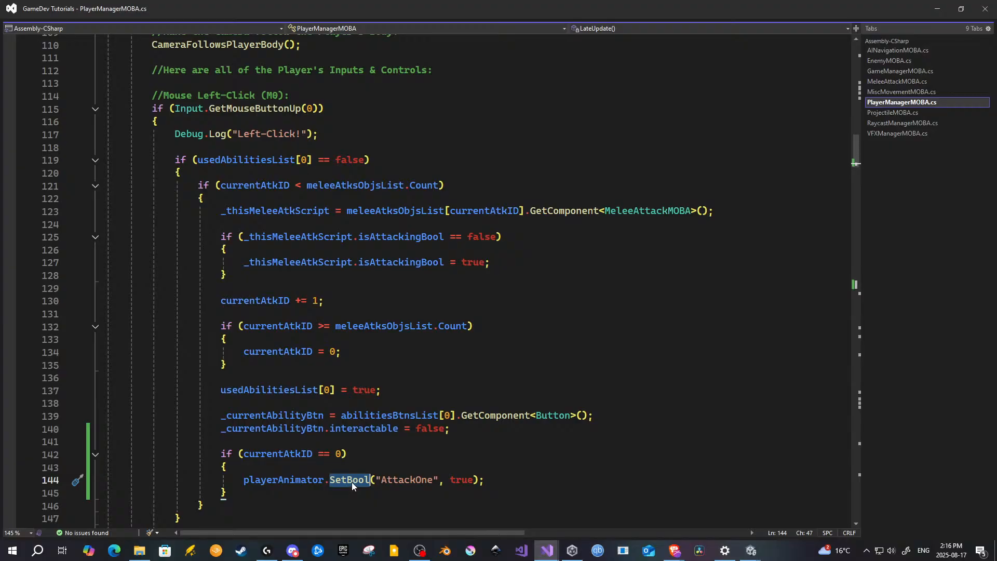
{"action": "type", "text": "SetFl"}
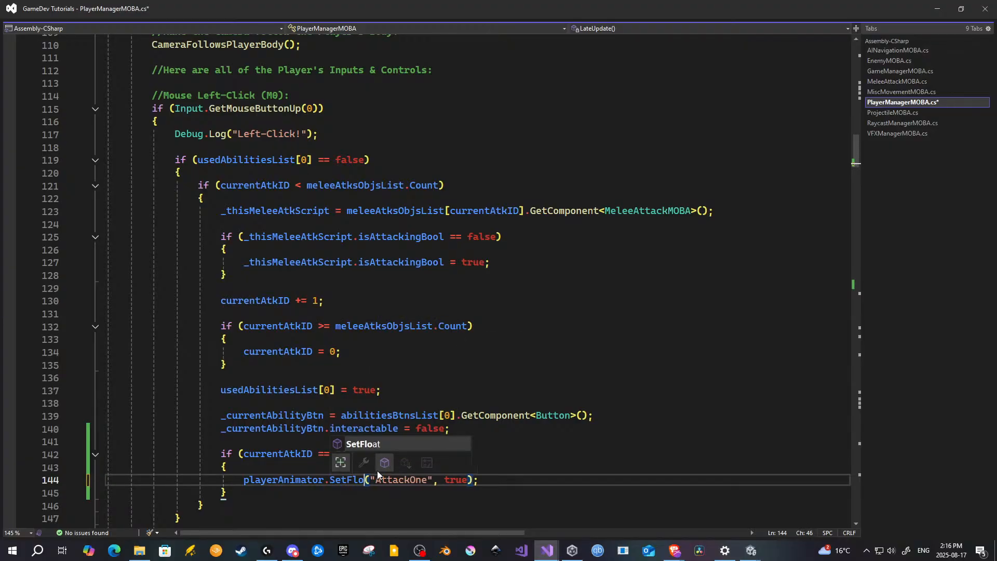
{"action": "key", "text": "Tab"}
{"action": "key", "text": "ctrl+s"}
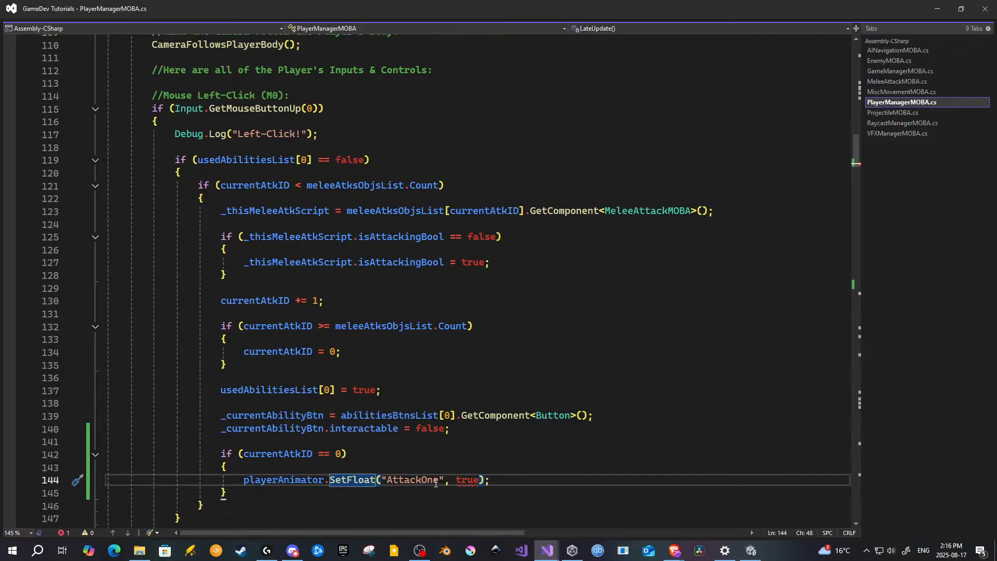
Step: Change the SetFloat call's parameter name to "AttackAnimID" and its value to 0, saving the script
{"action": "left_click", "coordinate": [437, 480]}
{"action": "key", "text": "BackSpace"}
{"action": "key", "text": "BackSpace"}
{"action": "key", "text": "BackSpace"}
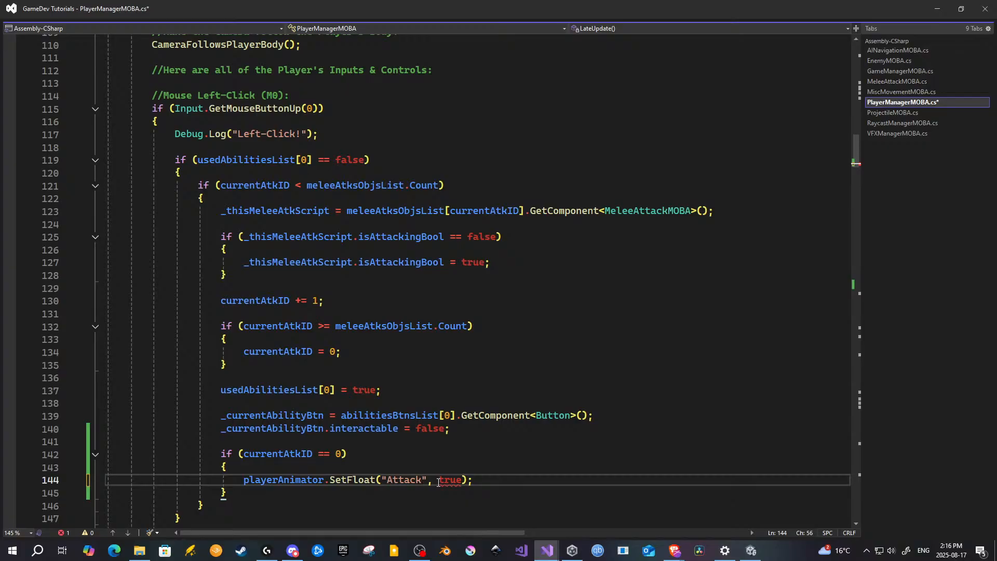
{"action": "type", "text": "Anim"}
{"action": "key", "text": "ctrl+s"}
{"action": "type", "text": "ID"}
{"action": "double_click", "coordinate": [488, 479]}
{"action": "type", "text": "0"}
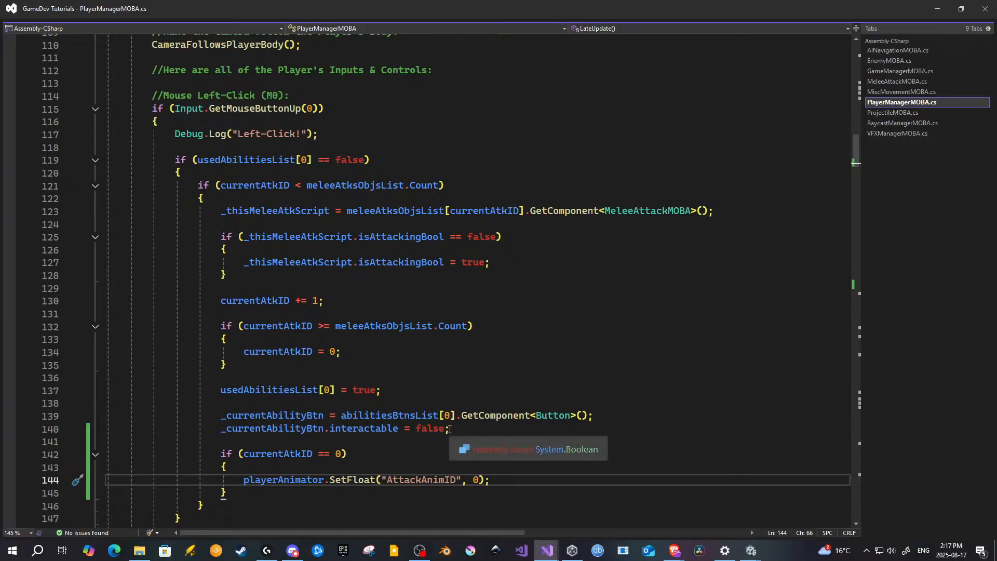
Step: Switch to Unity's Animator window
{"action": "scroll", "coordinate": [436, 447], "scroll_direction": "down", "scroll_amount": 1}
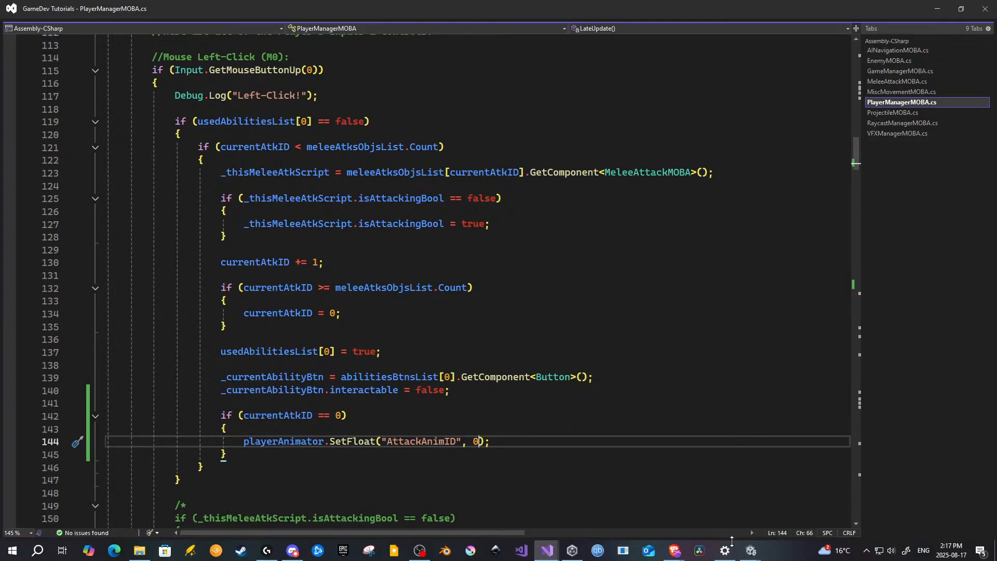
{"action": "mouse_move", "coordinate": [751, 550]}
{"action": "left_click", "coordinate": [722, 514]}
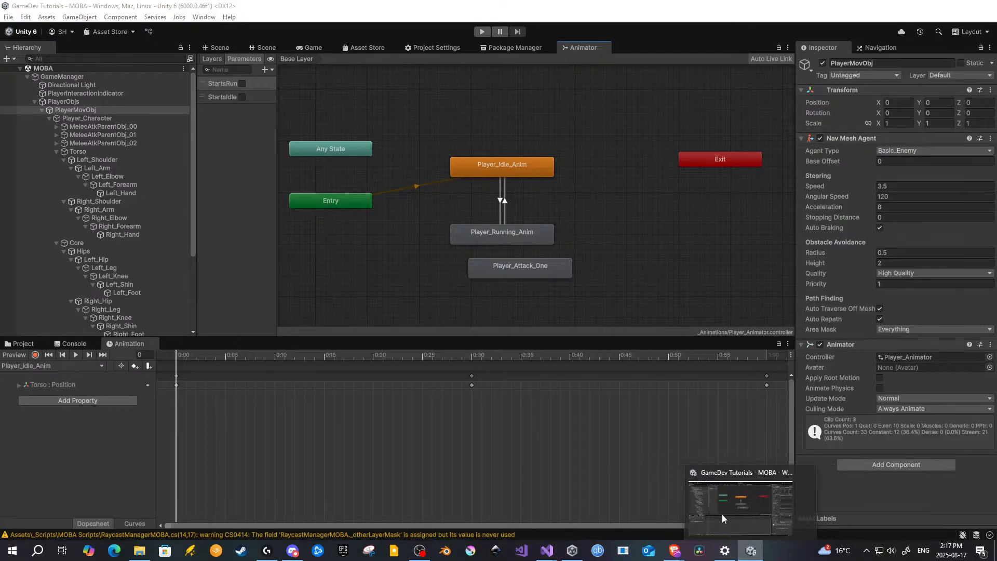
{"action": "left_click", "coordinate": [266, 71]}
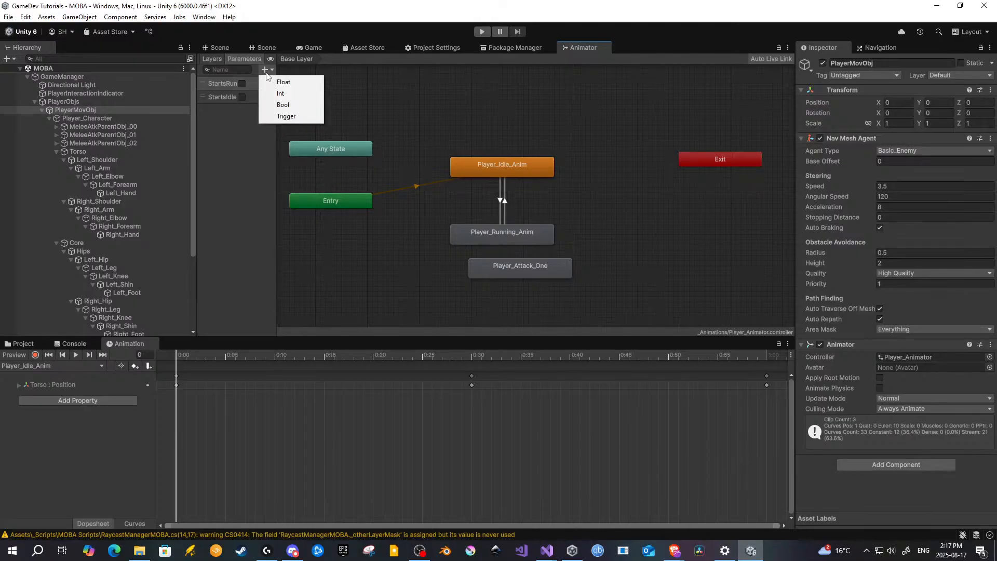
{"action": "left_click", "coordinate": [271, 78]}
{"action": "key", "text": "Return"}
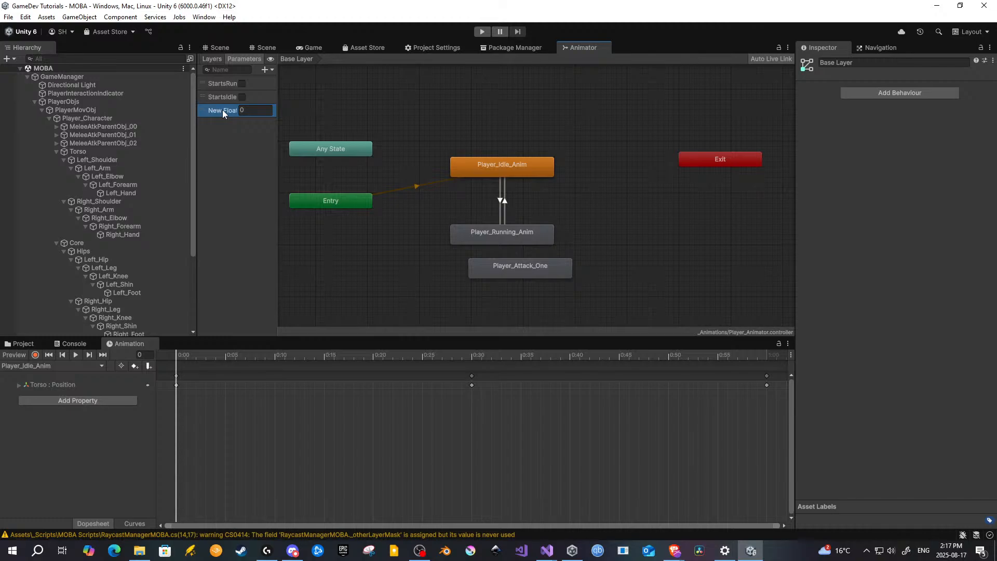
{"action": "key", "text": "Delete"}
Step: Add an Int parameter with the name AttackAni to the player's Animator controller
{"action": "left_click", "coordinate": [269, 70]}
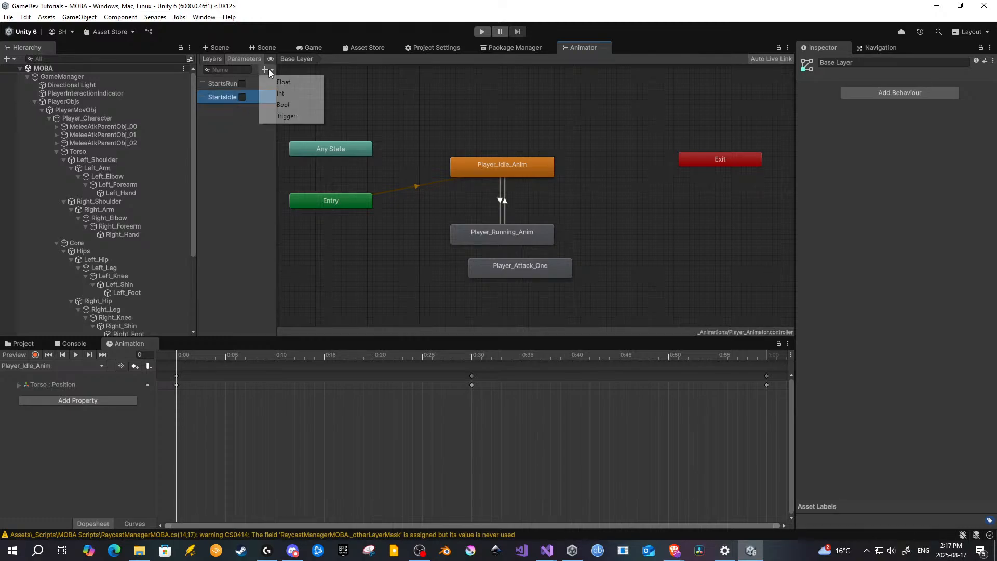
{"action": "left_click", "coordinate": [281, 93]}
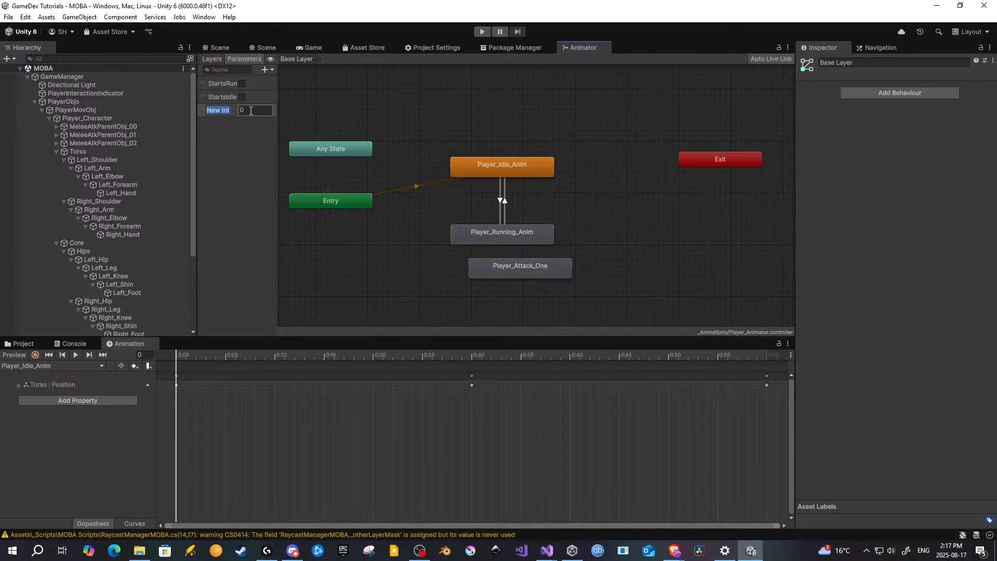
{"action": "type", "text": "AttackAni"}
{"action": "key", "text": "Return"}
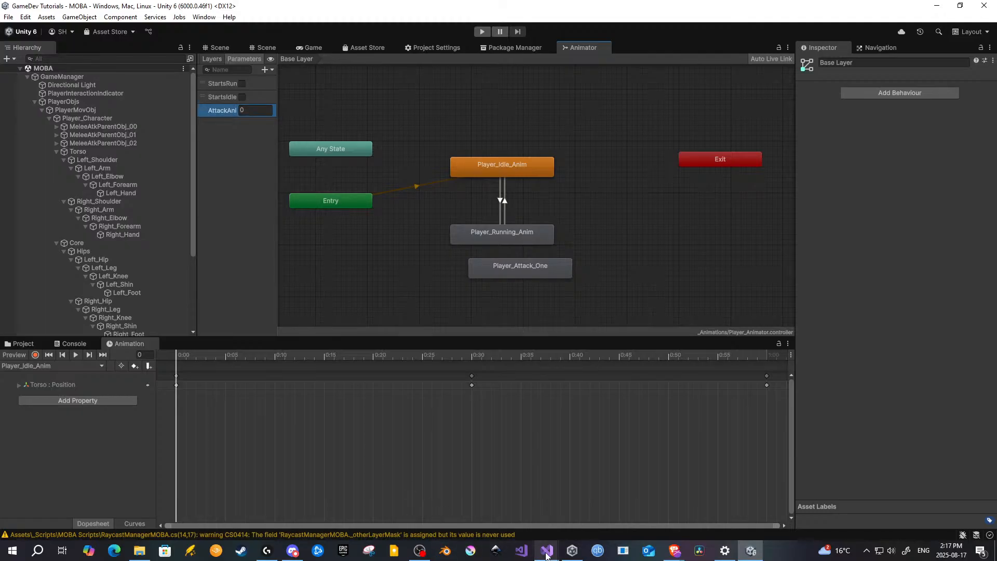
Step: Copy AttackAnimID from the SetFloat call in Visual Studio and rename the new Int parameter in Unity's Animator with it
{"action": "mouse_move", "coordinate": [546, 550]}
{"action": "left_click", "coordinate": [559, 509]}
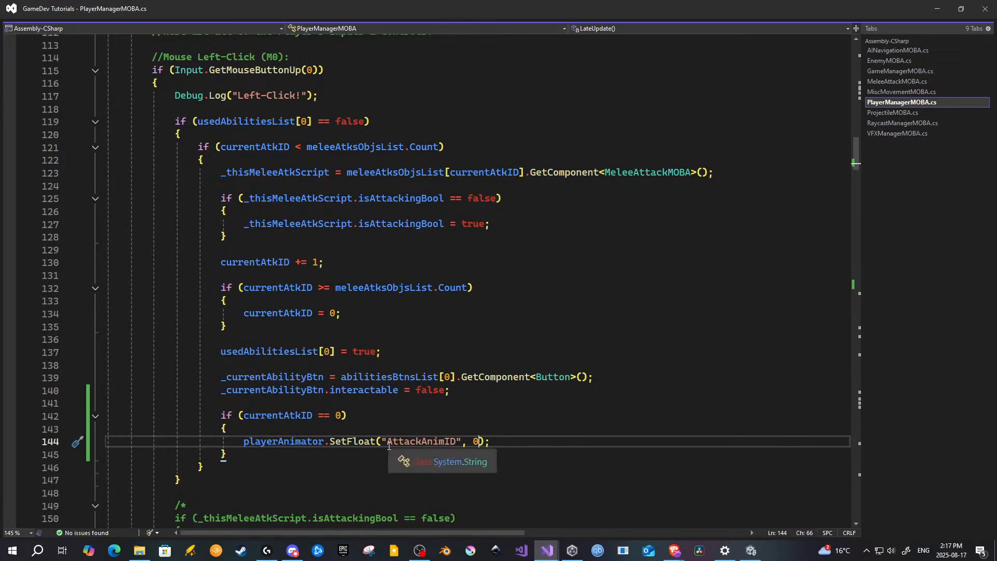
{"action": "double_click", "coordinate": [422, 441]}
{"action": "key", "text": "ctrl+c"}
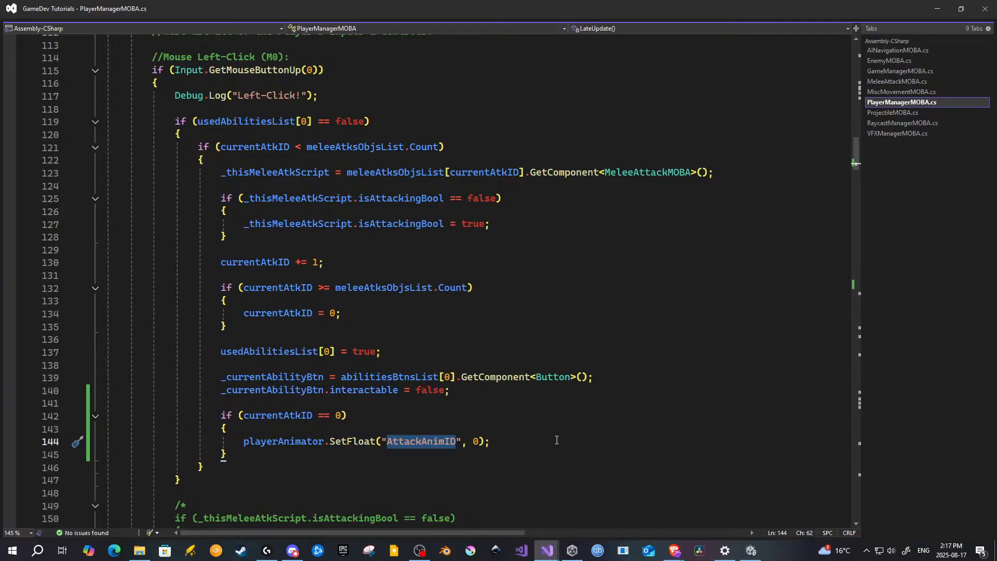
{"action": "key", "text": "End"}
{"action": "left_click", "coordinate": [751, 550]}
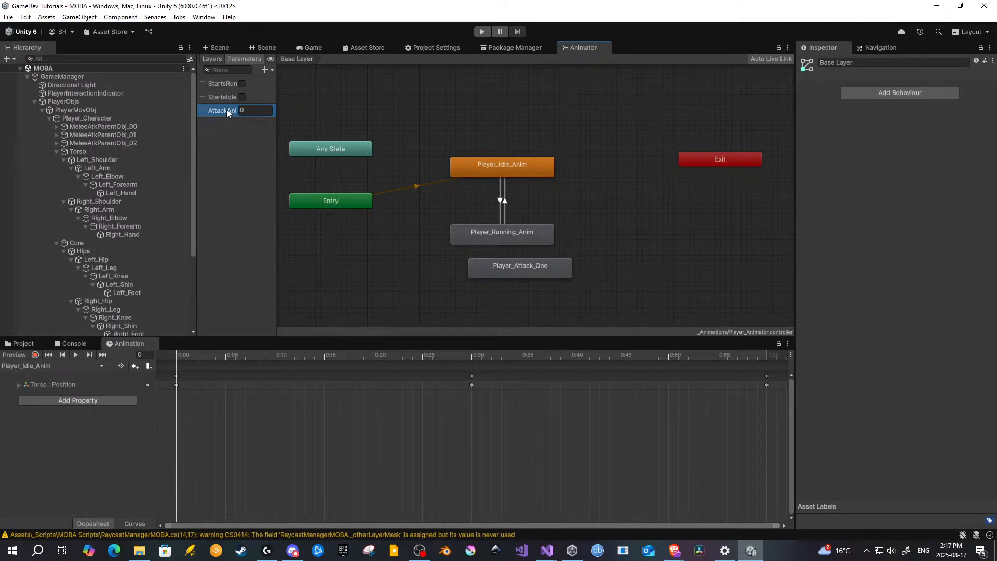
{"action": "key", "text": "ctrl+v"}
{"action": "key", "text": "Return"}
Step: Rearrange the Animator graph so Player_Attack_One sits beside Player_Running_Anim and the Exit node stands farther away from the states
{"action": "left_click_drag", "start_coordinate": [521, 264], "coordinate": [634, 210]}
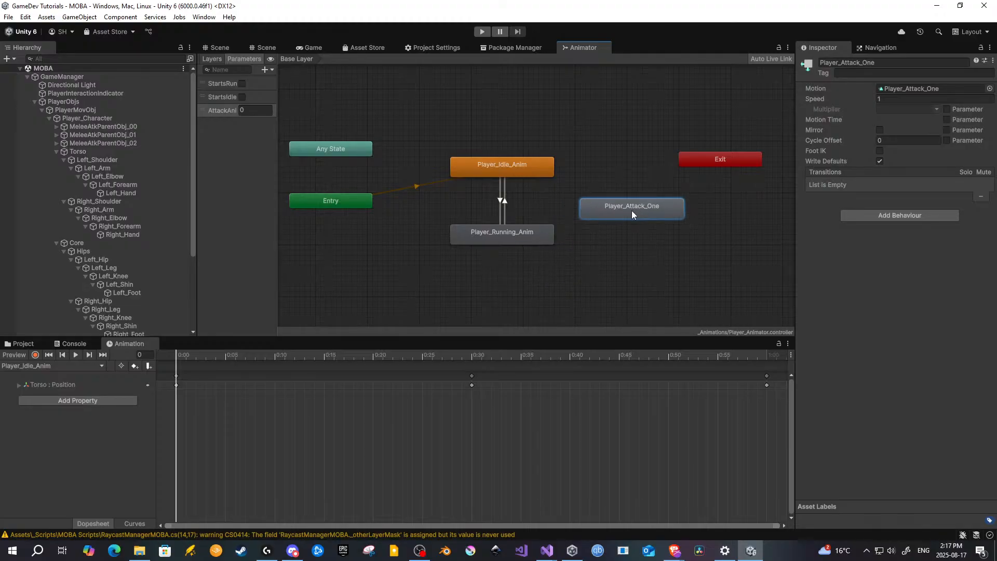
{"action": "left_click_drag", "start_coordinate": [670, 139], "coordinate": [758, 187]}
{"action": "left_click_drag", "start_coordinate": [699, 158], "coordinate": [725, 113]}
{"action": "scroll", "coordinate": [725, 113], "scroll_direction": "down", "scroll_amount": 3}
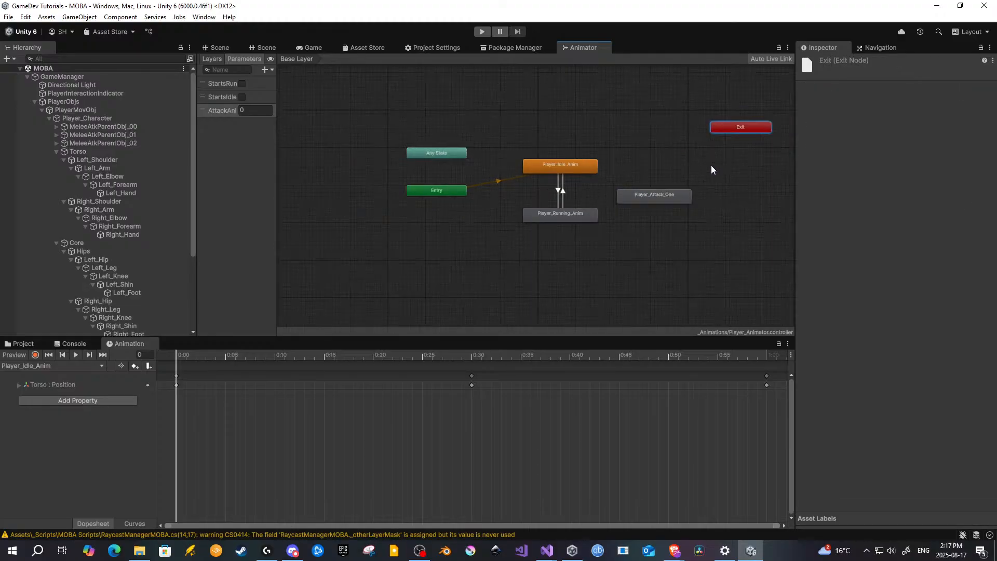
{"action": "middle_click_drag", "start_coordinate": [711, 165], "coordinate": [584, 204]}
{"action": "left_click_drag", "start_coordinate": [586, 145], "coordinate": [700, 193]}
{"action": "left_click", "coordinate": [537, 219]}
{"action": "left_click_drag", "start_coordinate": [537, 219], "coordinate": [546, 234]}
Step: Make a transition from Player_Running_Anim to Player_Attack_One
{"action": "left_click", "coordinate": [476, 240]}
{"action": "right_click", "coordinate": [477, 240]}
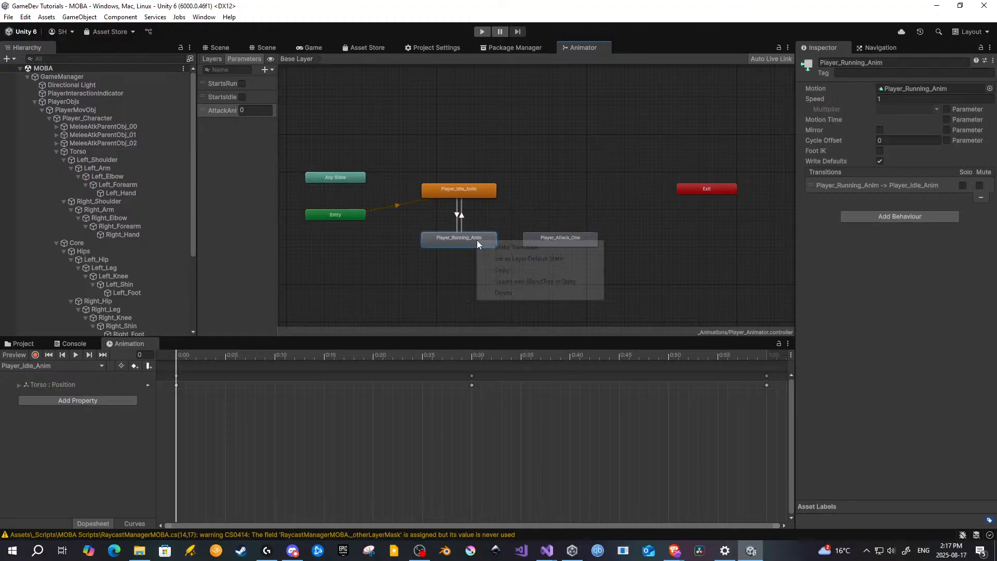
{"action": "left_click", "coordinate": [493, 247]}
{"action": "left_click", "coordinate": [538, 242]}
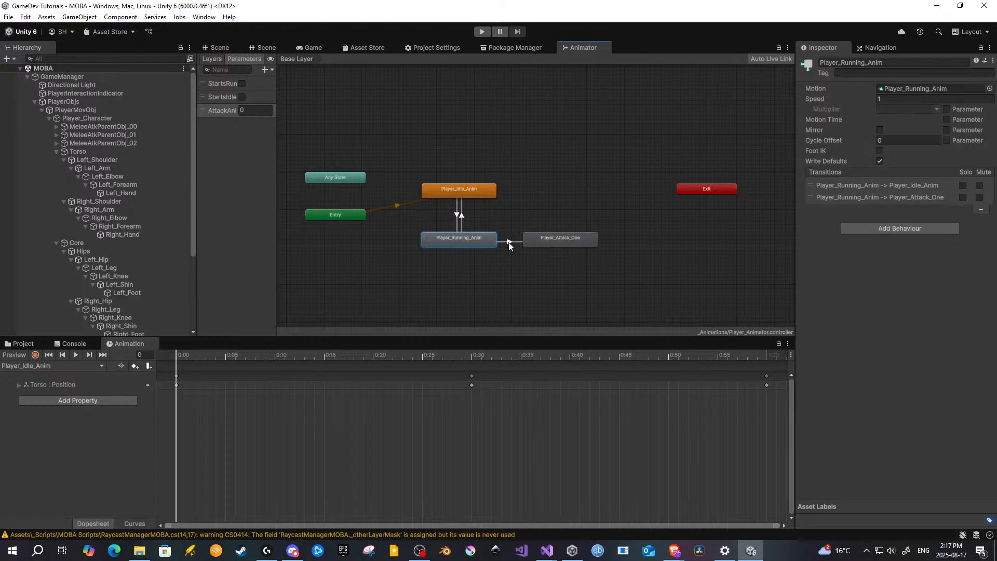
Step: Add the condition AttackAnimID Equals 0 to the transition from Player_Running_Anim to Player_Attack_One
{"action": "left_click", "coordinate": [509, 242]}
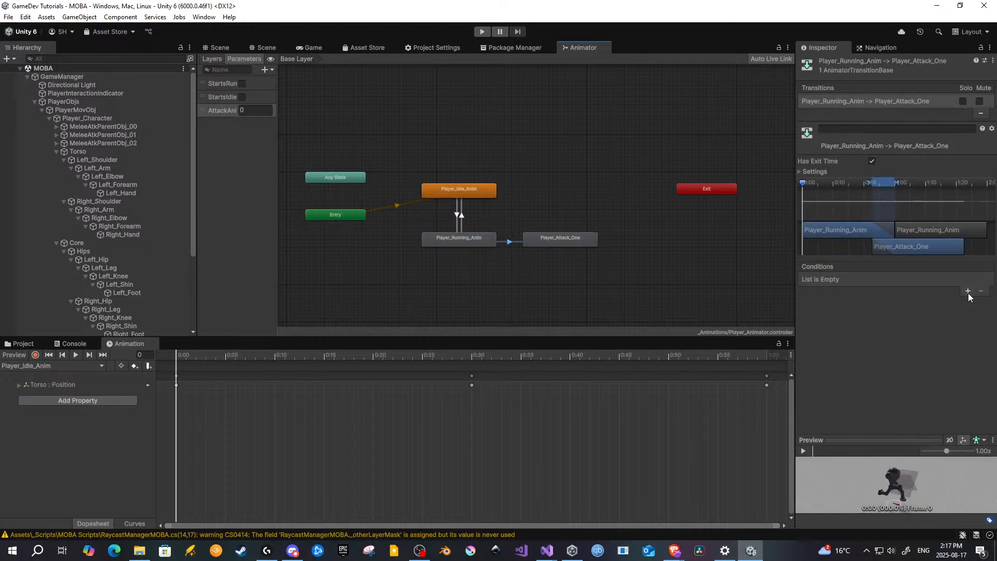
{"action": "left_click", "coordinate": [968, 293]}
{"action": "left_click", "coordinate": [879, 280]}
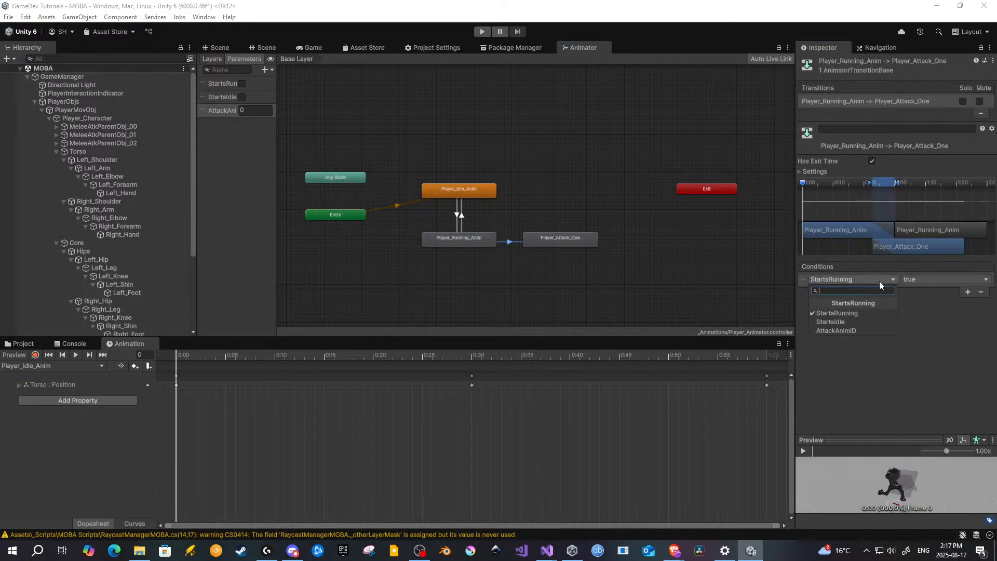
{"action": "left_click", "coordinate": [830, 331]}
{"action": "left_click", "coordinate": [935, 280]}
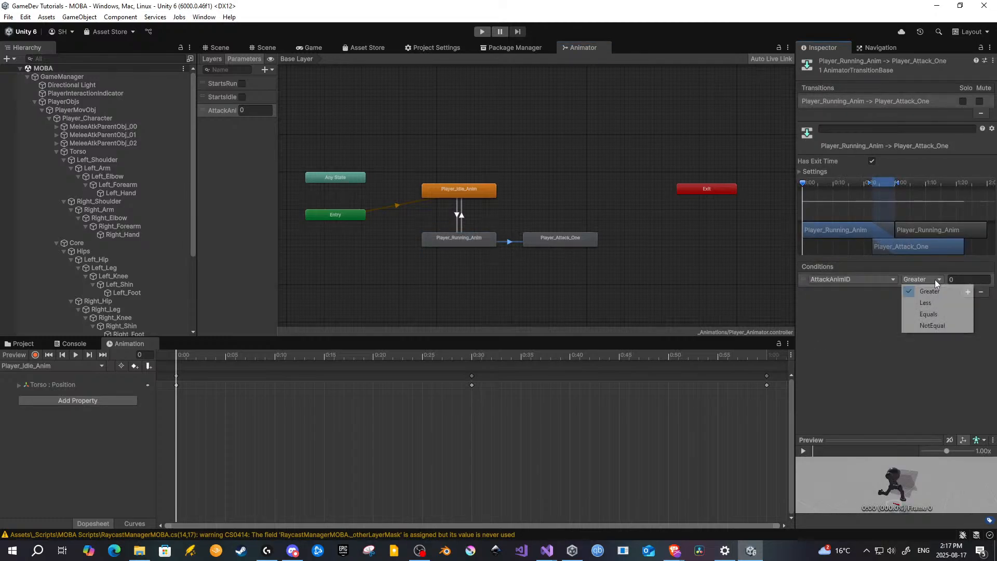
{"action": "left_click", "coordinate": [930, 314]}
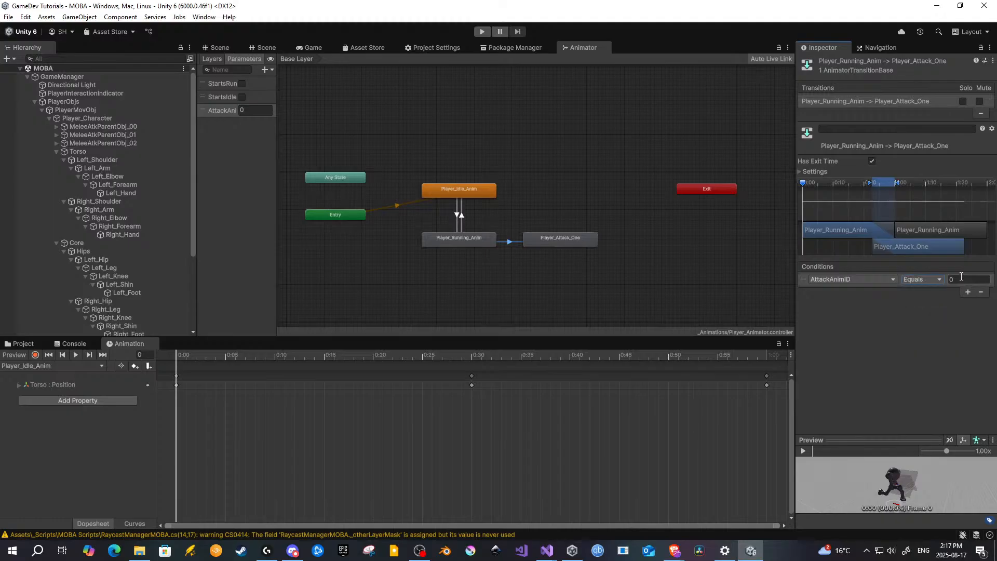
Step: Make a transition from Player_Idle_Anim to Player_Attack_One
{"action": "right_click", "coordinate": [489, 197]}
{"action": "left_click", "coordinate": [529, 195]}
{"action": "left_click", "coordinate": [563, 238]}
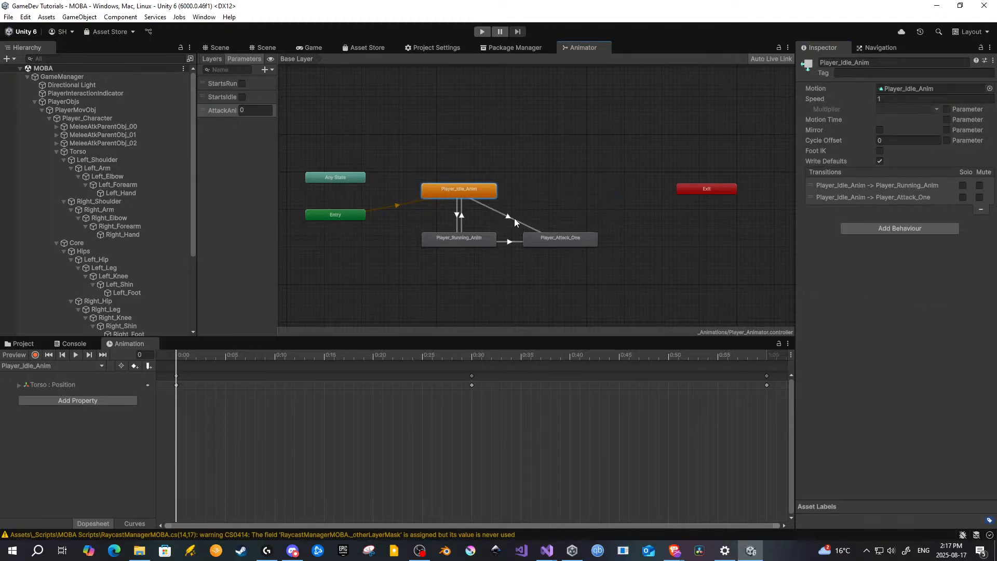
Step: Add the condition AttackAnimID Equals 0 to the transition from Player_Idle_Anim to Player_Attack_One
{"action": "left_click", "coordinate": [514, 219]}
{"action": "left_click", "coordinate": [968, 290]}
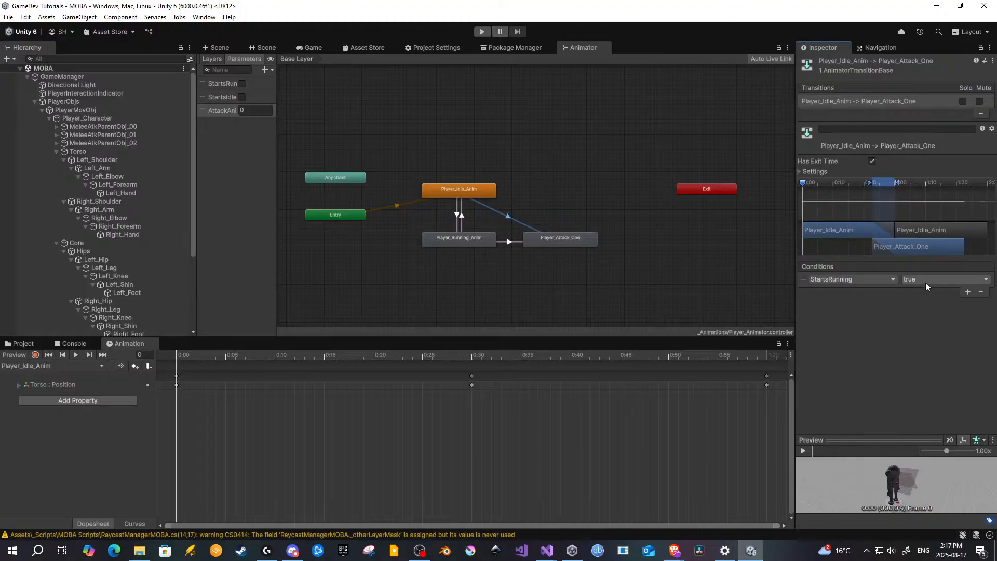
{"action": "left_click", "coordinate": [884, 279]}
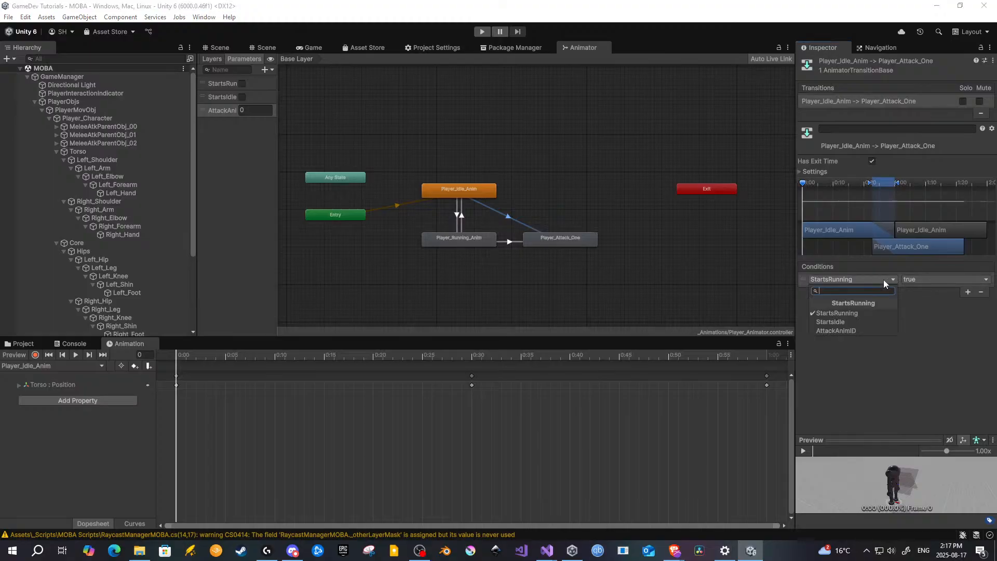
{"action": "left_click", "coordinate": [852, 330]}
{"action": "left_click", "coordinate": [933, 280]}
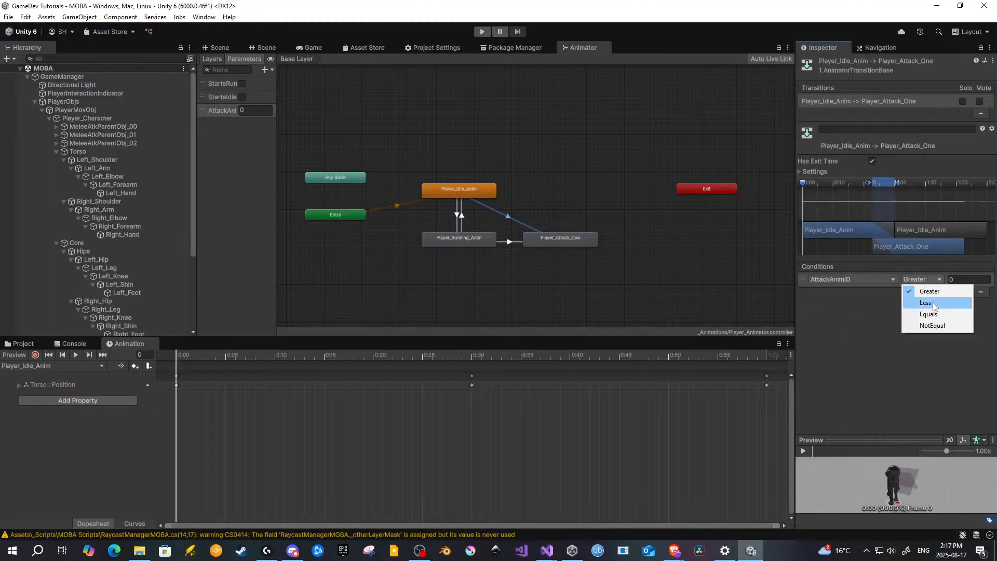
{"action": "left_click", "coordinate": [935, 313]}
Step: Make a transition from Player_Attack_One to Player_Running_Anim with the conditions StartsRunning true and AttackAnimID NotEqual 0
{"action": "right_click", "coordinate": [536, 238]}
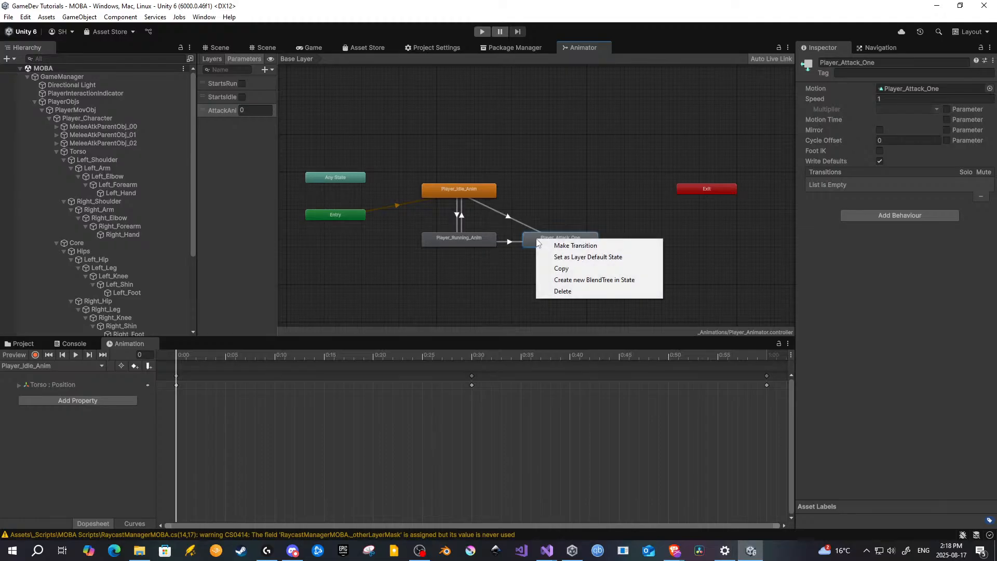
{"action": "left_click", "coordinate": [556, 245]}
{"action": "left_click", "coordinate": [511, 239]}
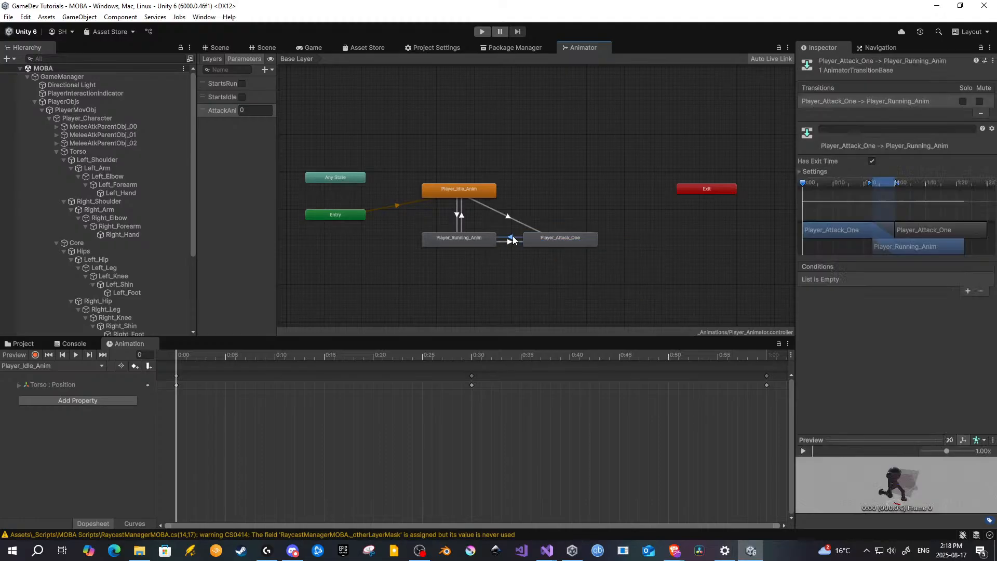
{"action": "left_click", "coordinate": [967, 291]}
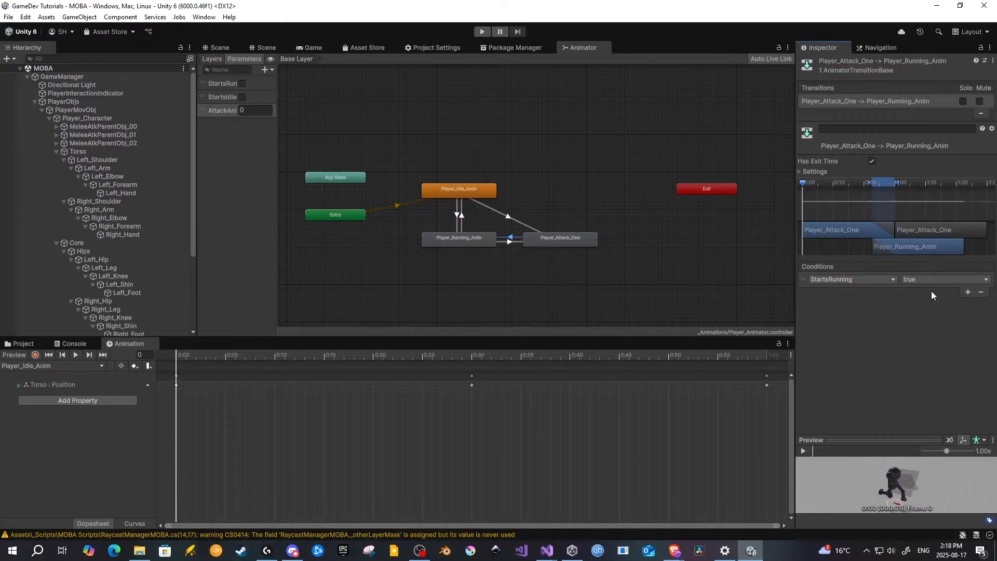
{"action": "left_click", "coordinate": [968, 292]}
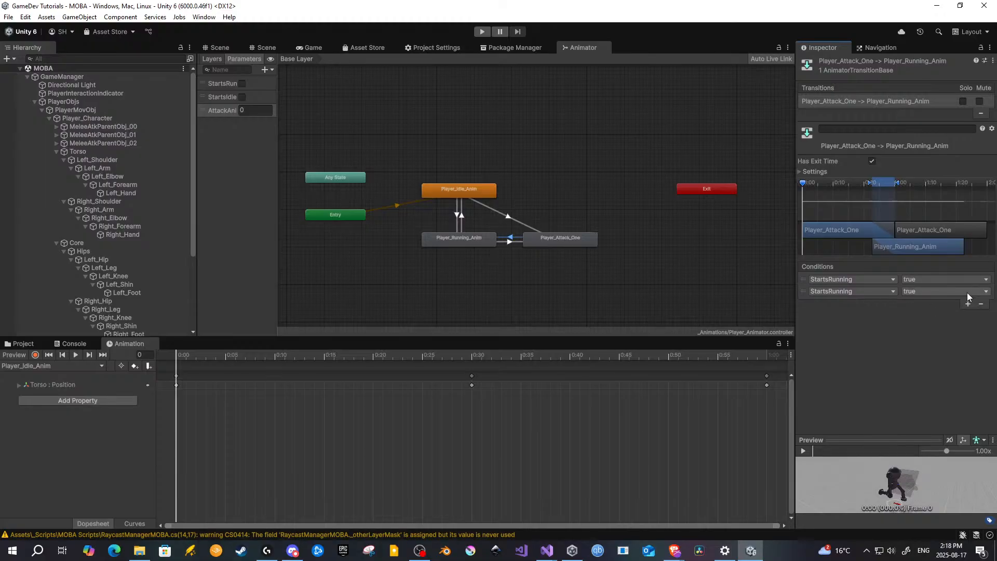
{"action": "left_click", "coordinate": [861, 292]}
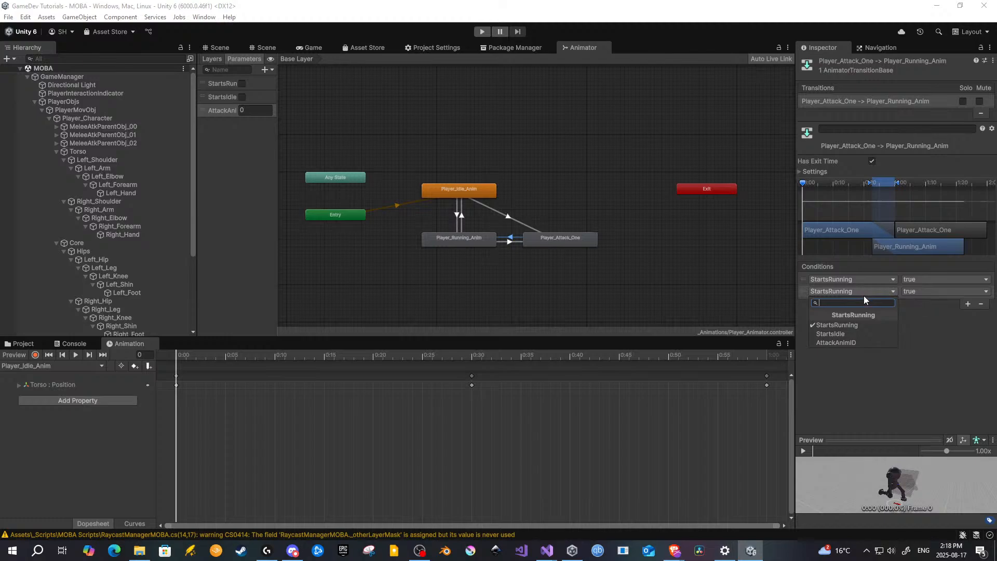
{"action": "left_click", "coordinate": [846, 342]}
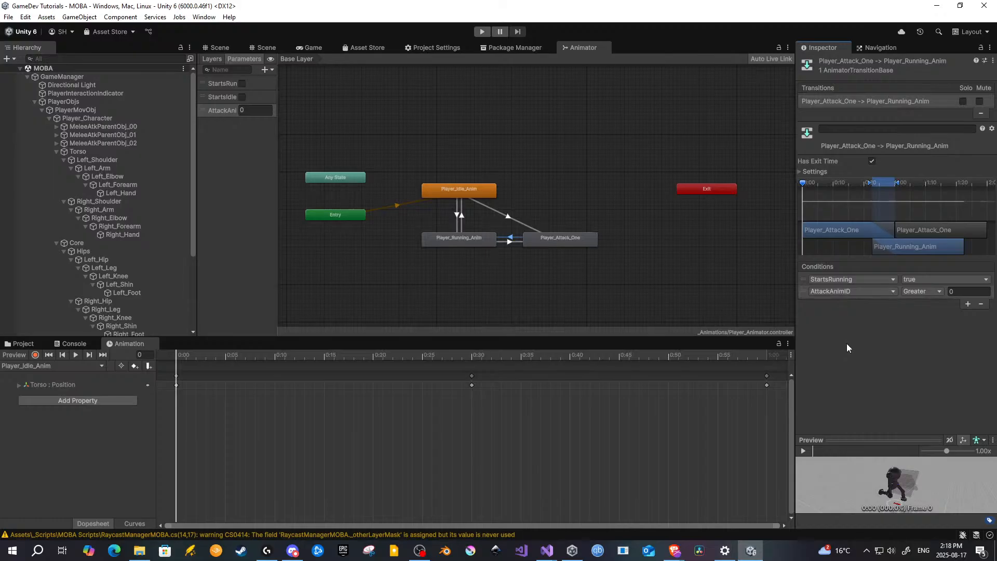
{"action": "left_click", "coordinate": [924, 293]}
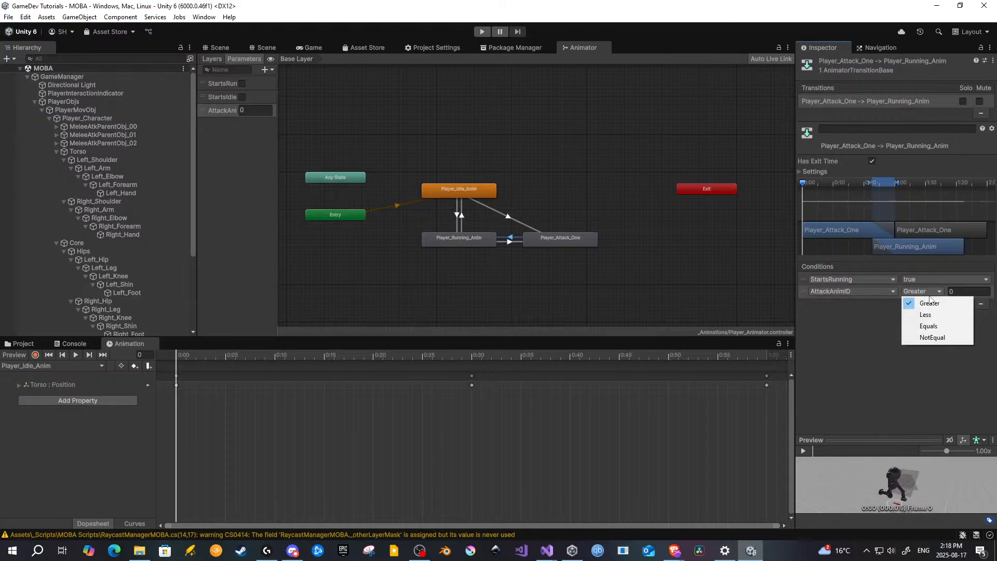
{"action": "left_click", "coordinate": [933, 338]}
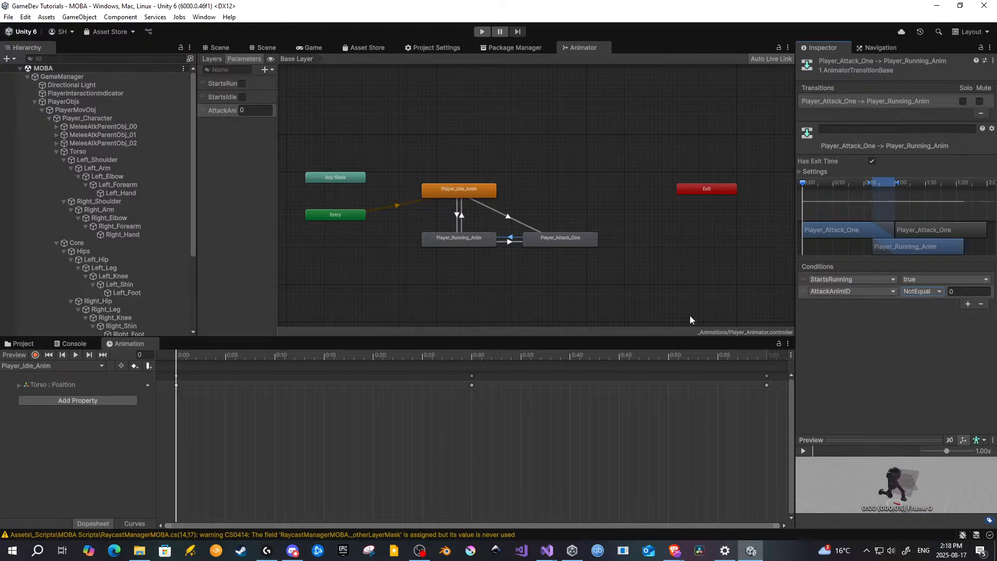
Step: Make a transition from Player_Attack_One to Player_Idle_Anim
{"action": "right_click", "coordinate": [482, 193]}
{"action": "left_click", "coordinate": [617, 260]}
{"action": "right_click", "coordinate": [573, 237]}
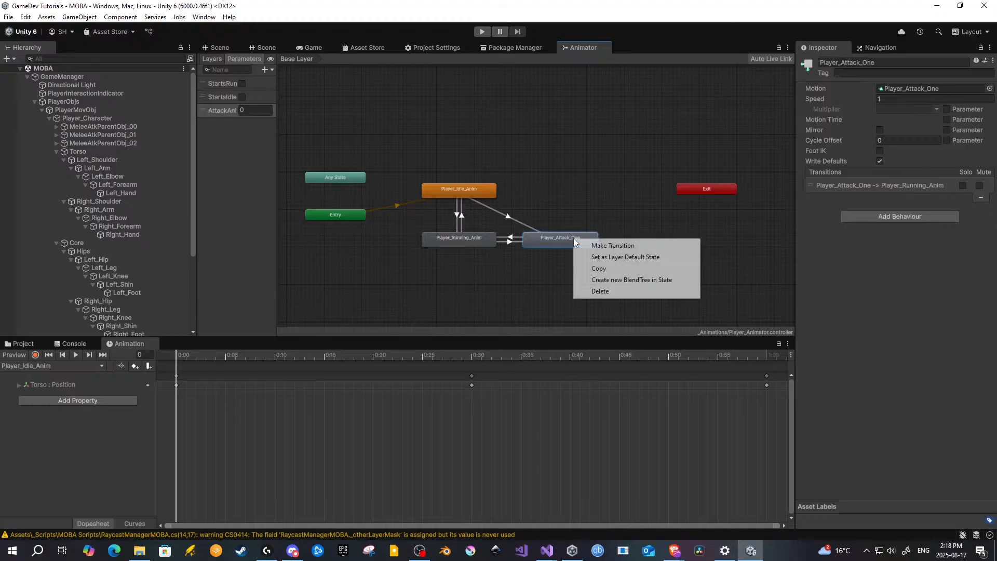
{"action": "left_click", "coordinate": [590, 244]}
{"action": "left_click", "coordinate": [475, 187]}
Step: Add the conditions StartsIdle true and AttackAnimID NotEqual 0 to the transition from Player_Attack_One to Player_Idle_Anim
{"action": "left_click", "coordinate": [512, 215]}
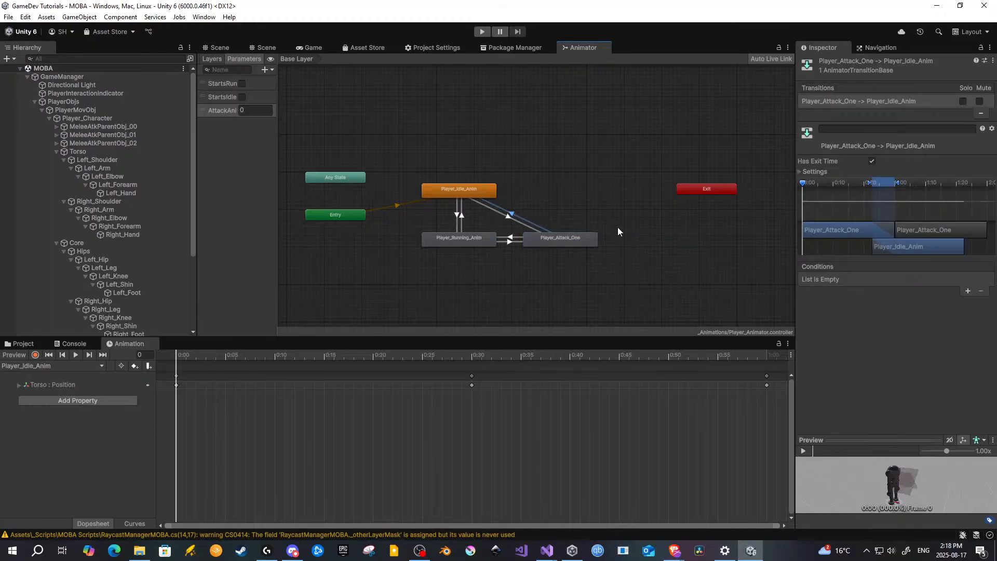
{"action": "left_click", "coordinate": [968, 292]}
{"action": "left_click", "coordinate": [967, 292]}
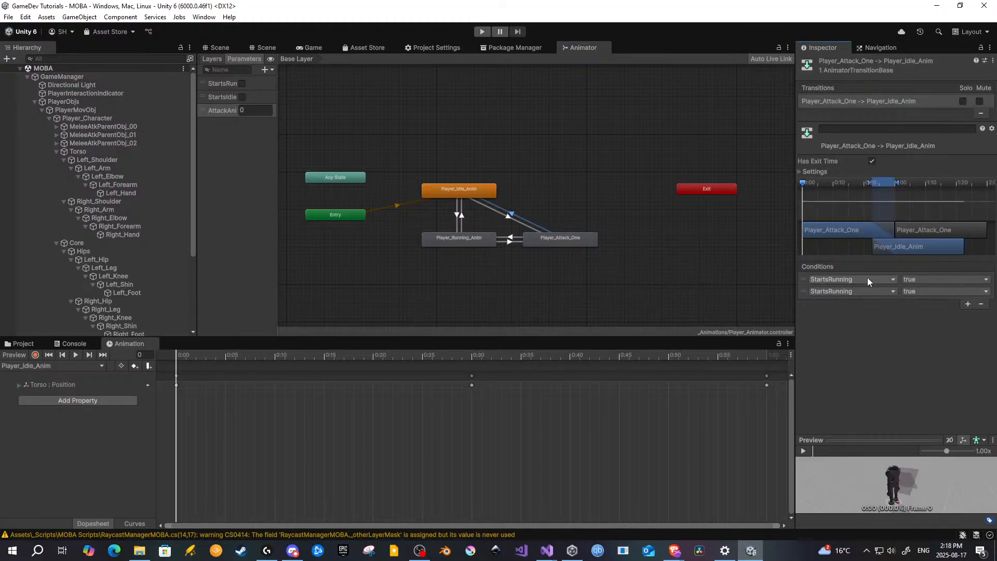
{"action": "left_click", "coordinate": [867, 279]}
{"action": "left_click", "coordinate": [849, 319]}
{"action": "left_click", "coordinate": [877, 291]}
{"action": "left_click", "coordinate": [849, 341]}
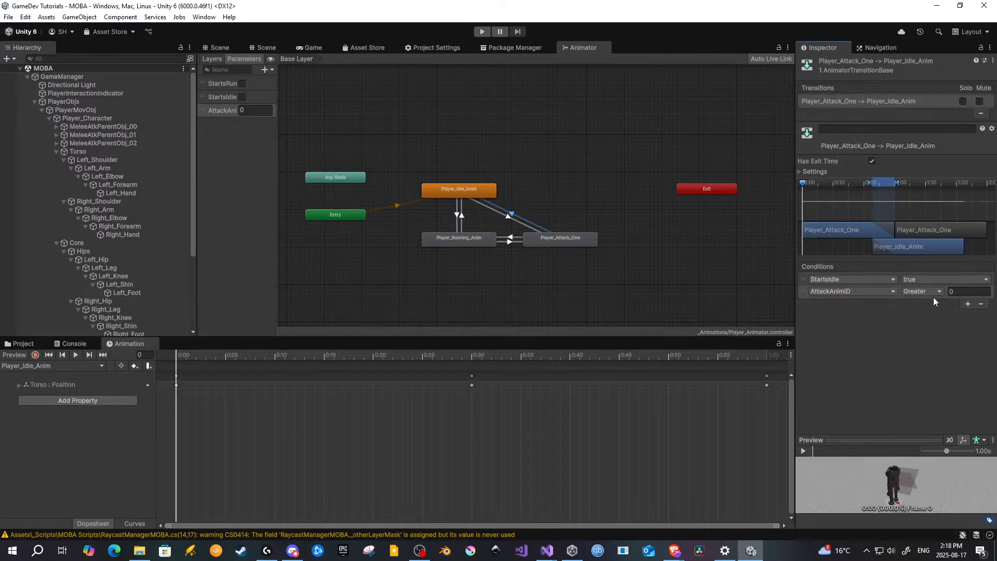
{"action": "left_click", "coordinate": [922, 291]}
{"action": "left_click", "coordinate": [935, 338]}
Step: Save the Unity project
{"action": "left_click", "coordinate": [8, 17]}
{"action": "left_click", "coordinate": [9, 17]}
{"action": "left_click", "coordinate": [8, 17]}
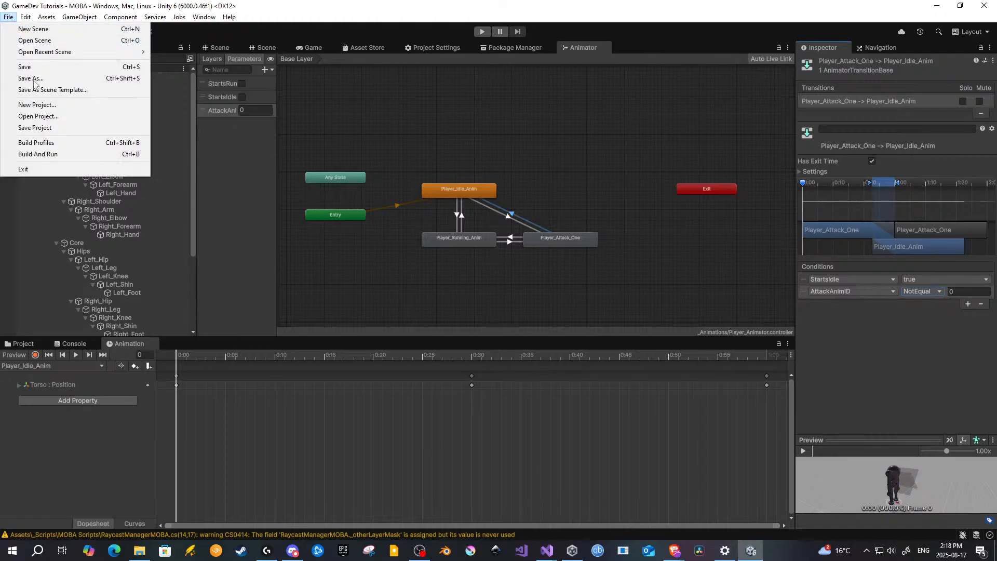
{"action": "left_click", "coordinate": [35, 127]}
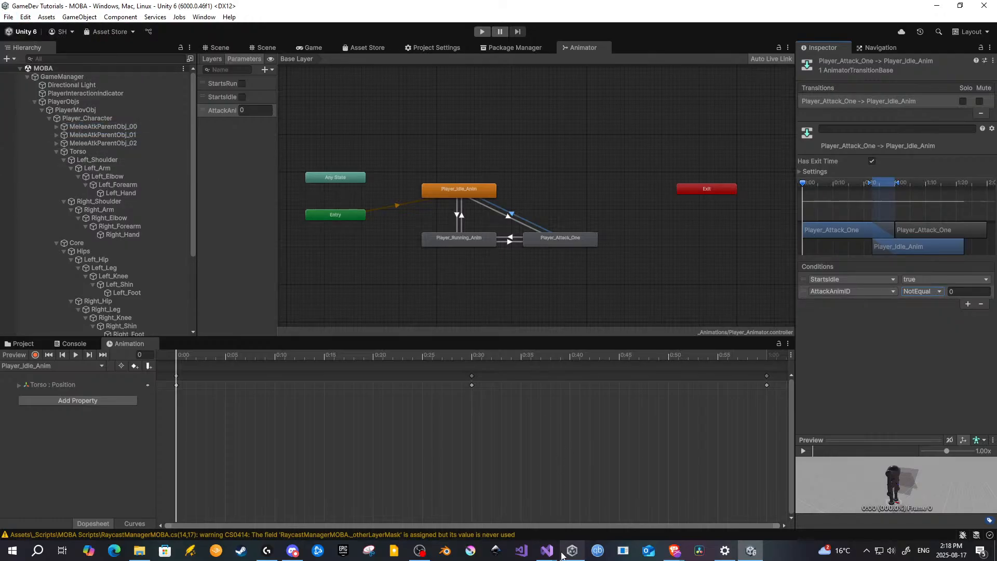
Step: Switch to PlayerManagerMOBA.cs in Visual Studio and replace SetFloat with SetInteger in the AttackAnimID call of the left-click code
{"action": "mouse_move", "coordinate": [561, 554]}
{"action": "mouse_move", "coordinate": [581, 519]}
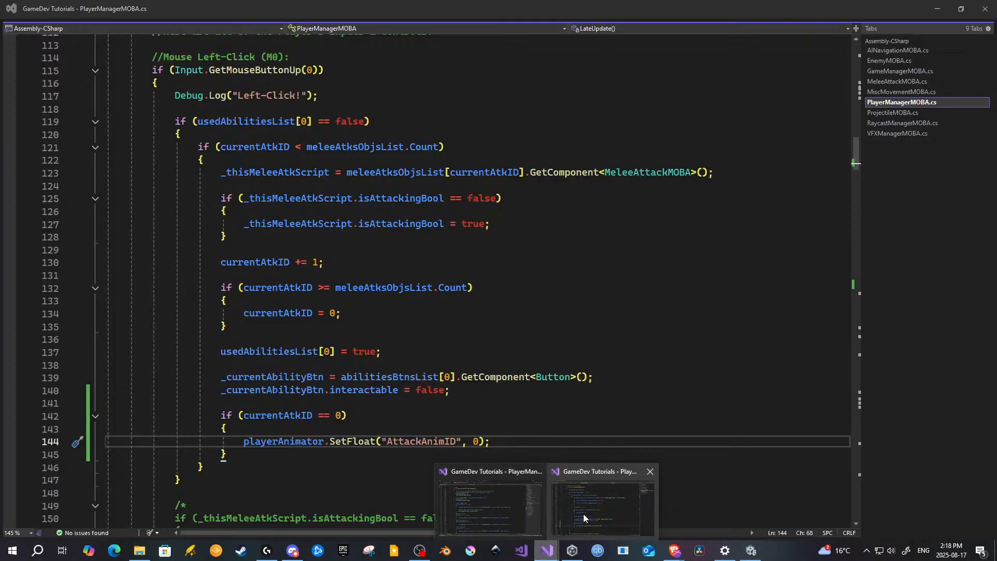
{"action": "left_click", "coordinate": [583, 512]}
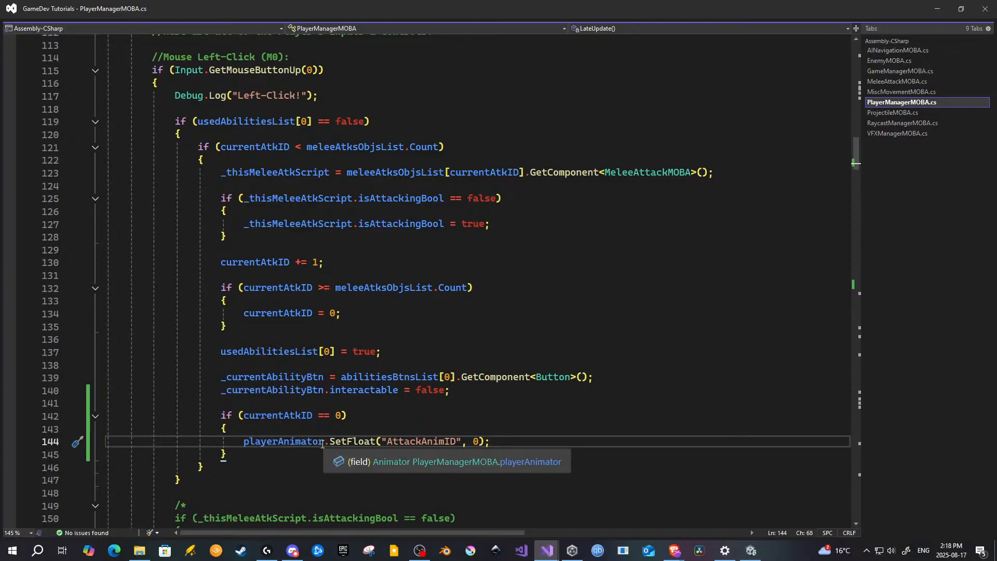
{"action": "left_click_drag", "start_coordinate": [495, 442], "coordinate": [244, 442]}
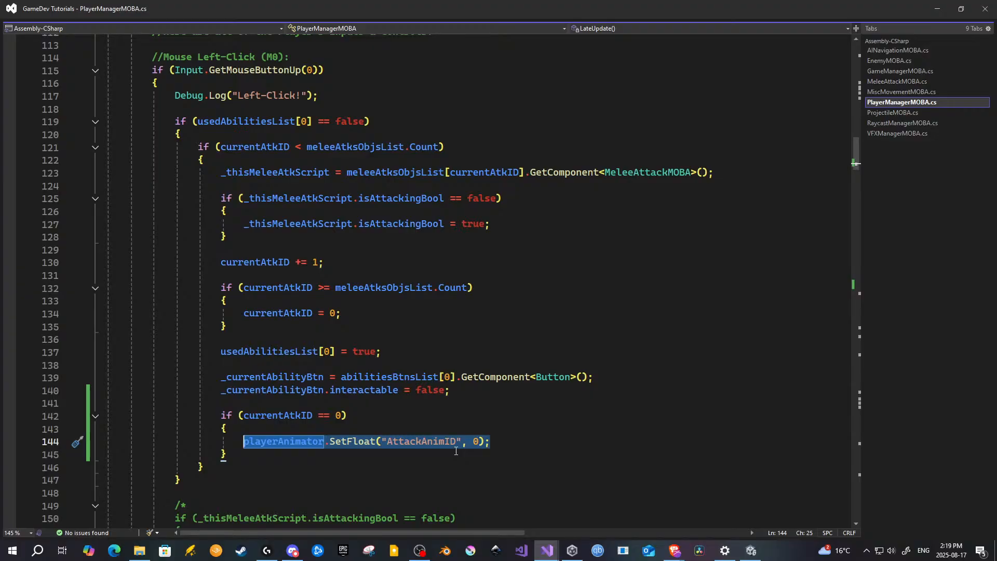
{"action": "left_click_drag", "start_coordinate": [493, 442], "coordinate": [244, 441]}
{"action": "left_click", "coordinate": [372, 442]}
{"action": "left_click_drag", "start_coordinate": [374, 443], "coordinate": [347, 443]}
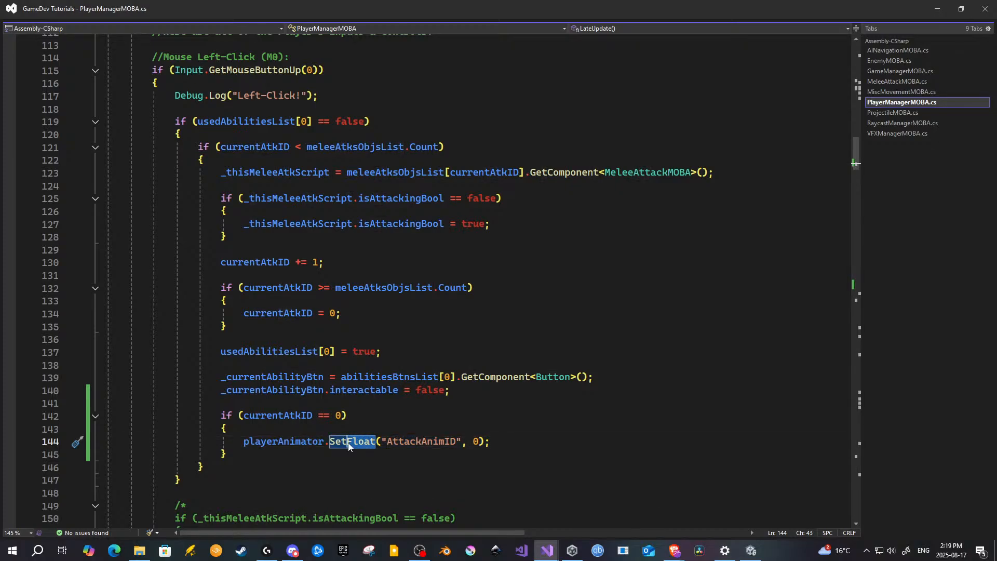
{"action": "key", "text": "BackSpace"}
{"action": "double_click", "coordinate": [347, 443]}
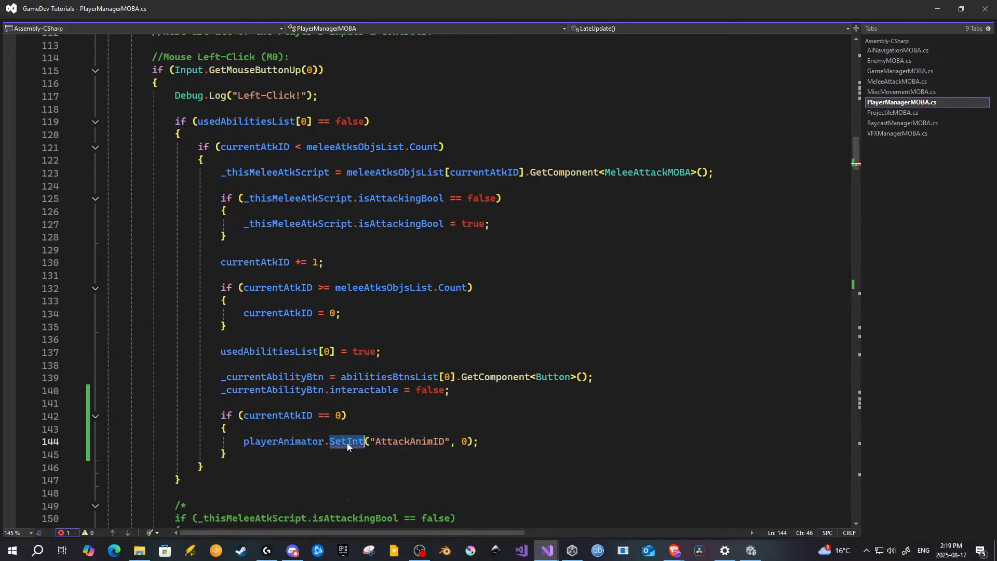
{"action": "key", "text": "BackSpace"}
{"action": "type", "text": "Se"}
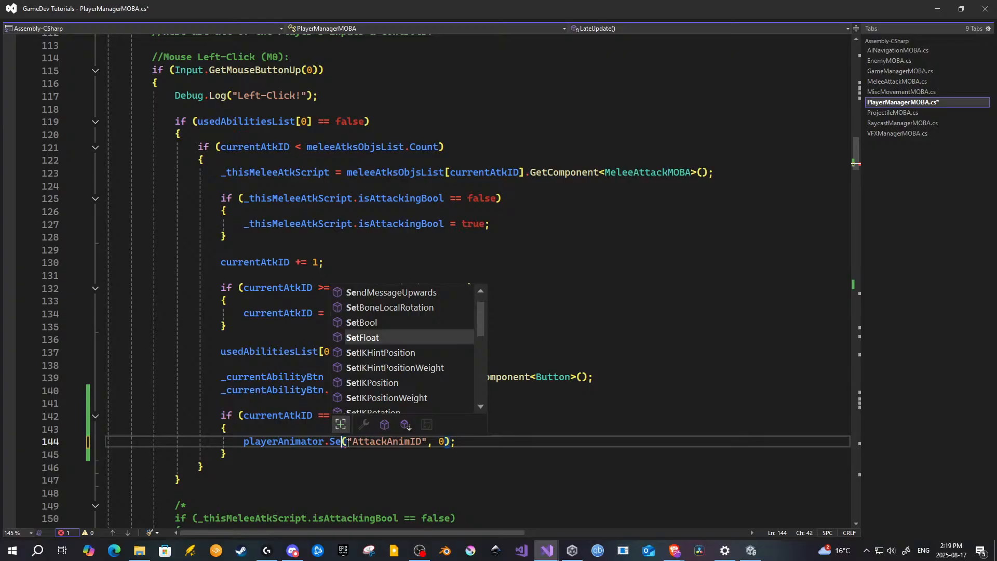
{"action": "type", "text": "tInteger"}
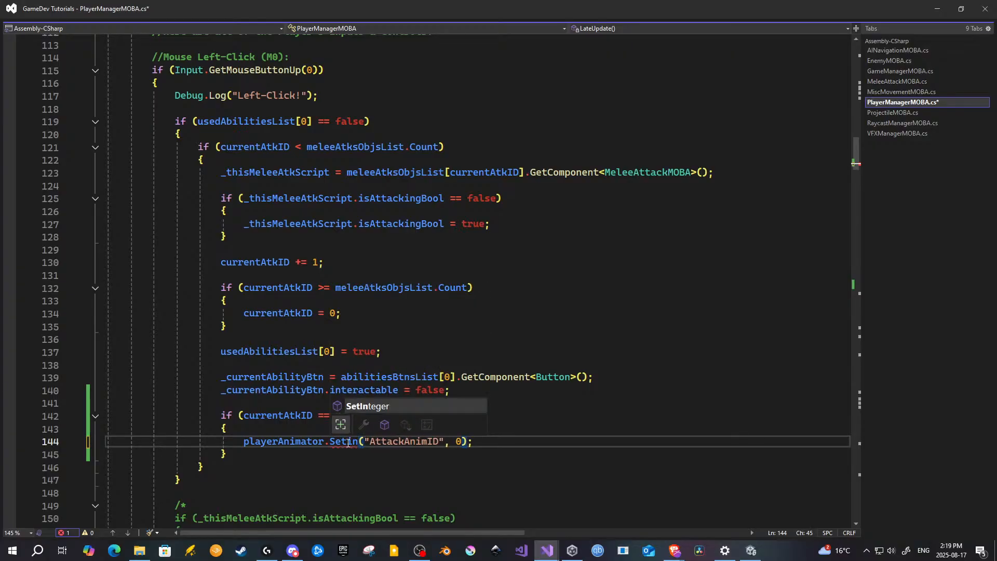
{"action": "key", "text": "Tab"}
{"action": "left_click_drag", "start_coordinate": [512, 442], "coordinate": [245, 446]}
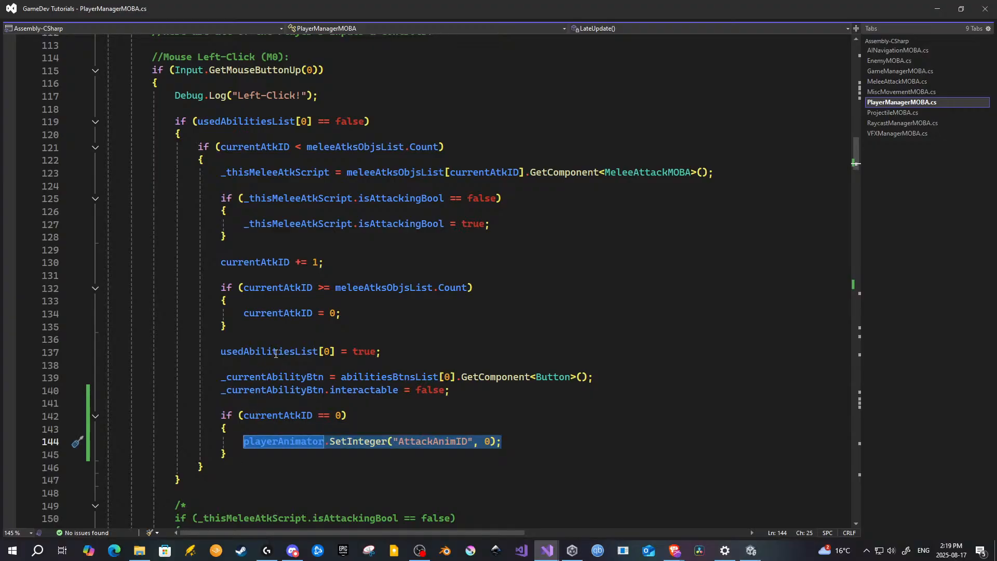
Step: Locate the AbilityCooldowns method by its usedAbilitiesList references and start an if statement after the abilityCDsTimeElapsedList subtraction in its else-if block
{"action": "double_click", "coordinate": [250, 352]}
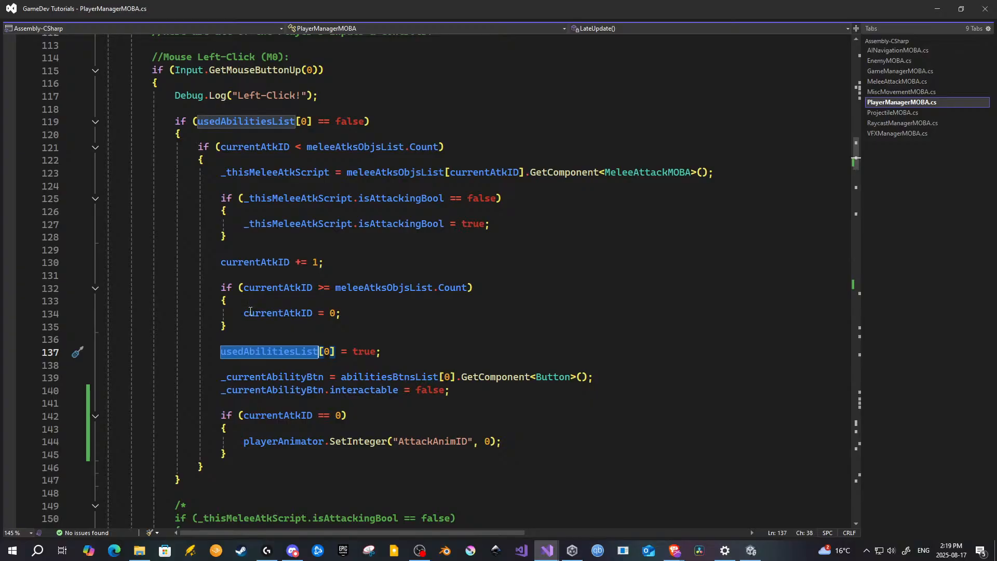
{"action": "scroll", "coordinate": [266, 149], "scroll_direction": "down", "scroll_amount": 18}
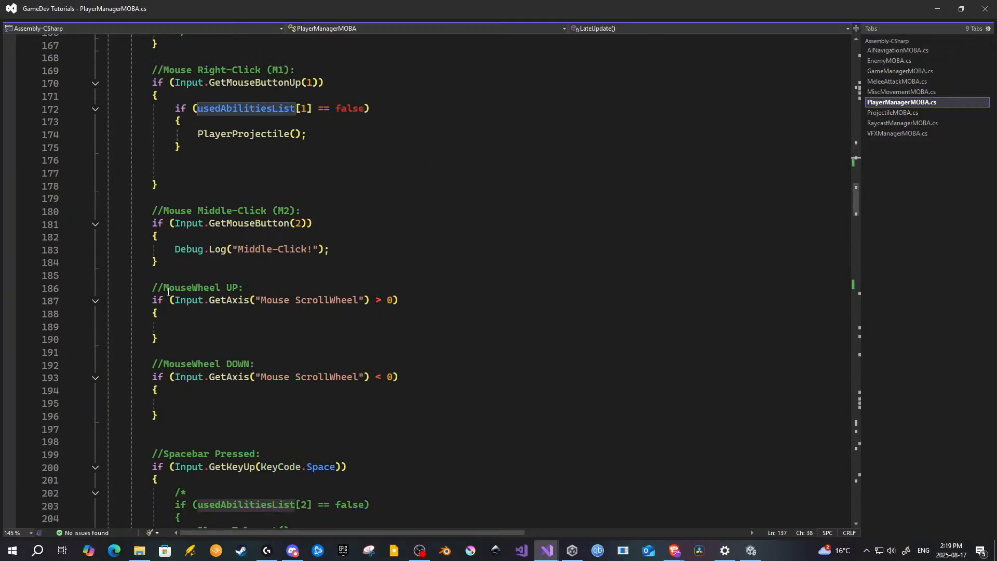
{"action": "scroll", "coordinate": [168, 293], "scroll_direction": "down", "scroll_amount": 20}
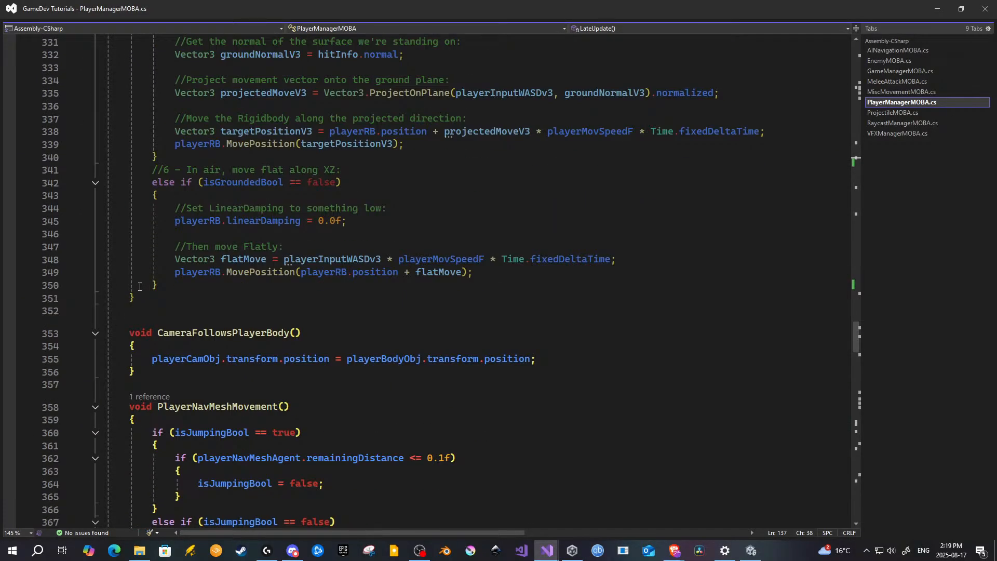
{"action": "scroll", "coordinate": [139, 287], "scroll_direction": "down", "scroll_amount": 20}
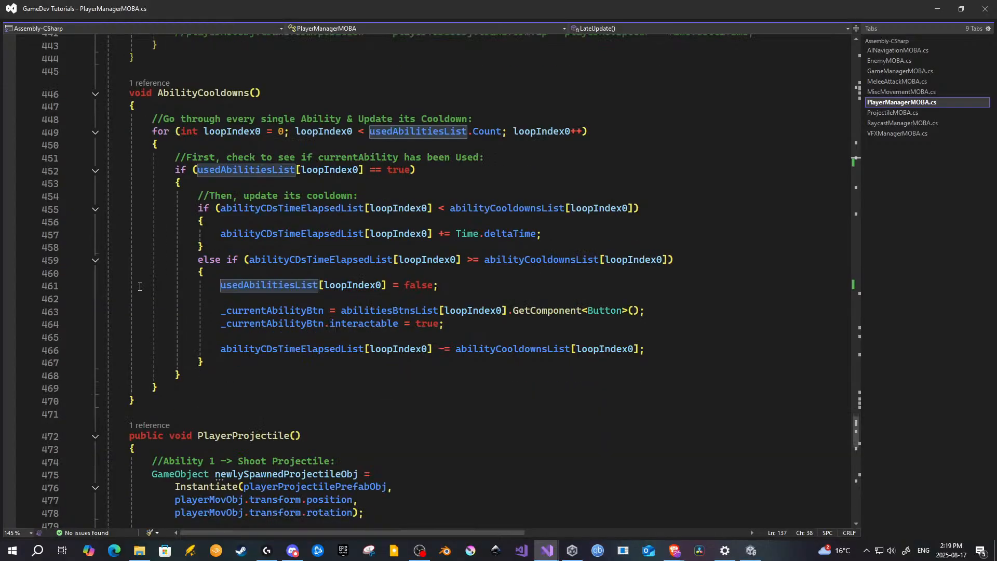
{"action": "left_click", "coordinate": [231, 362]}
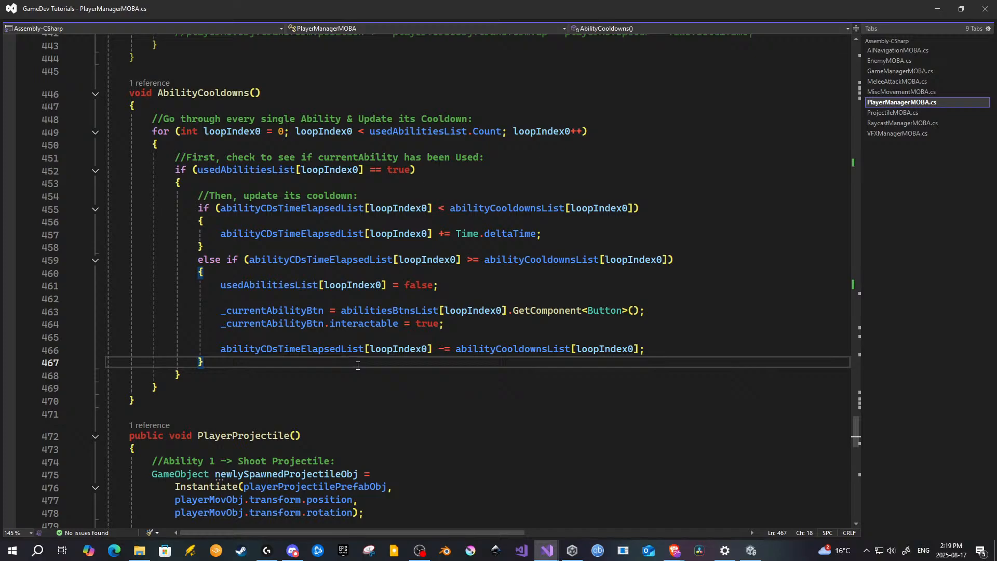
{"action": "left_click", "coordinate": [655, 352]}
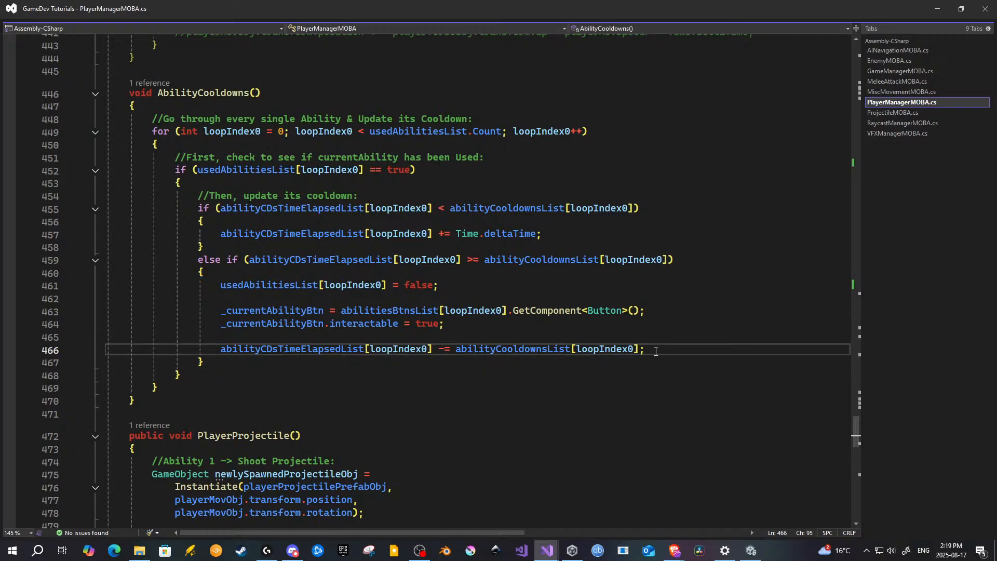
{"action": "key", "text": "Return"}
{"action": "key", "text": "Return"}
{"action": "type", "text": "if("}
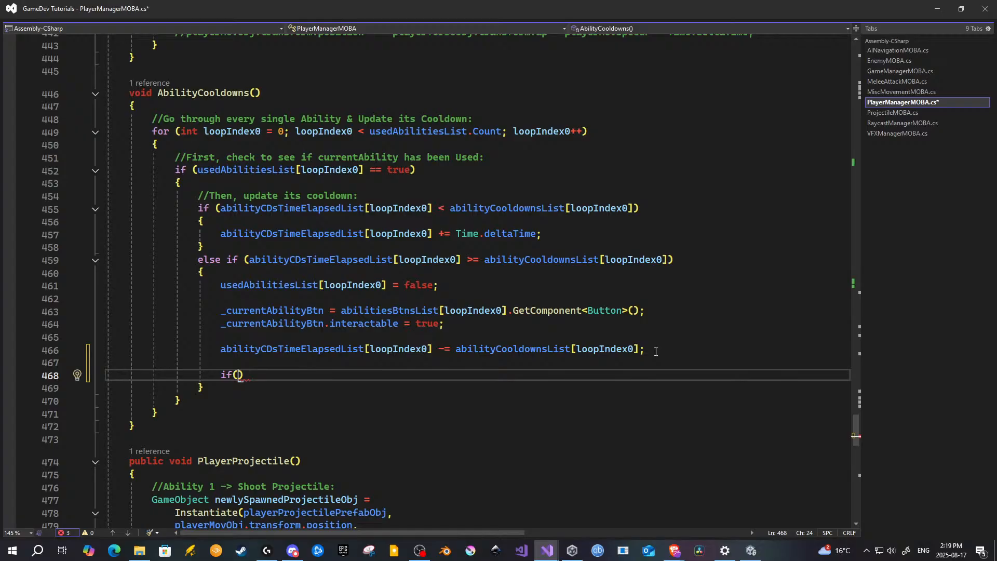
{"action": "type", "text": "abilityC"}
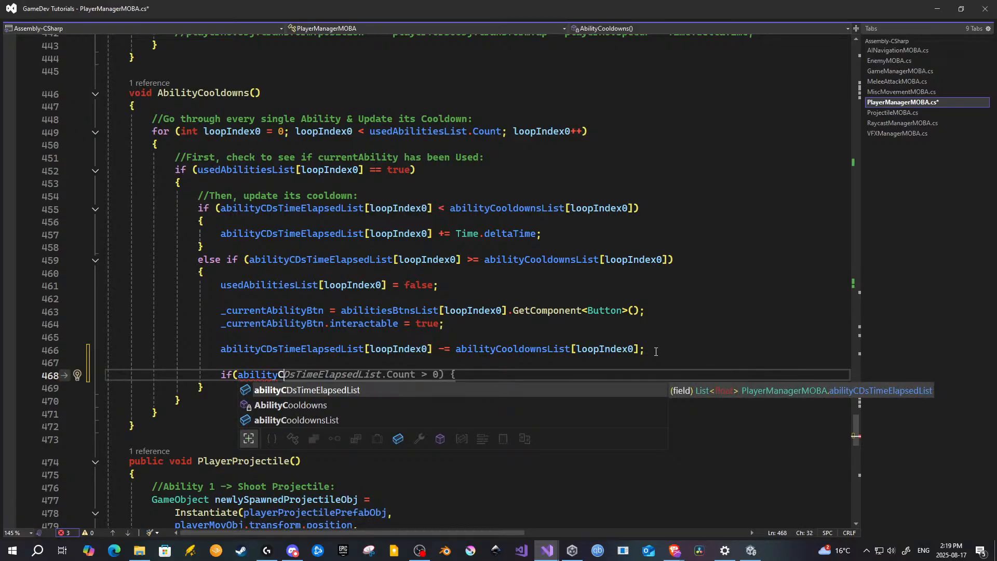
{"action": "key", "text": "BackSpace"}
{"action": "key", "text": "BackSpace"}
{"action": "key", "text": "BackSpace"}
{"action": "key", "text": "BackSpace"}
{"action": "key", "text": "BackSpace"}
{"action": "key", "text": "BackSpace"}
{"action": "key", "text": "BackSpace"}
{"action": "key", "text": "BackSpace"}
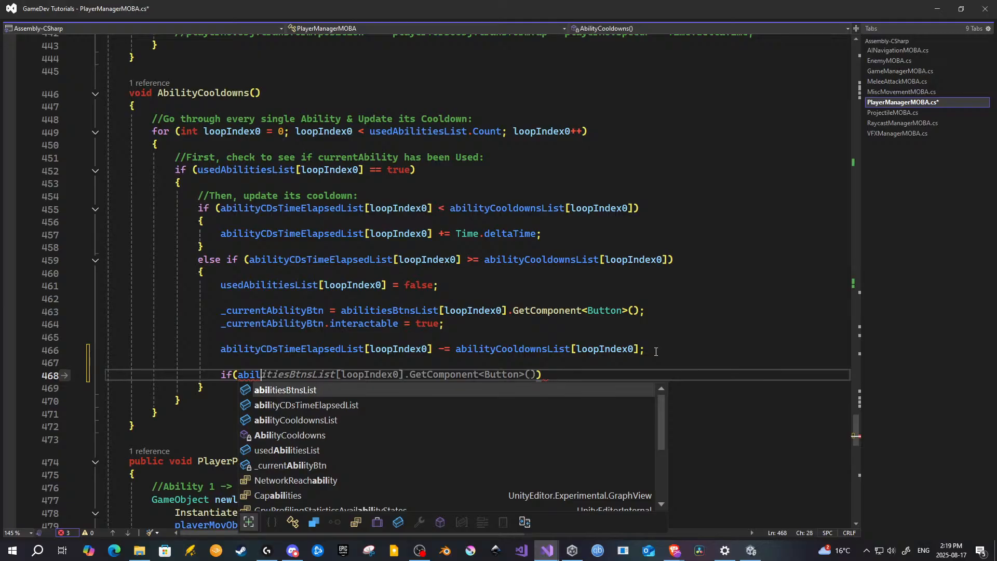
Step: Complete the if condition as loopIndex0 == 0, add playerAnimator.SetInteger("AttackAnimID", 0); as its body, and save the script
{"action": "type", "text": "loopIndex0"}
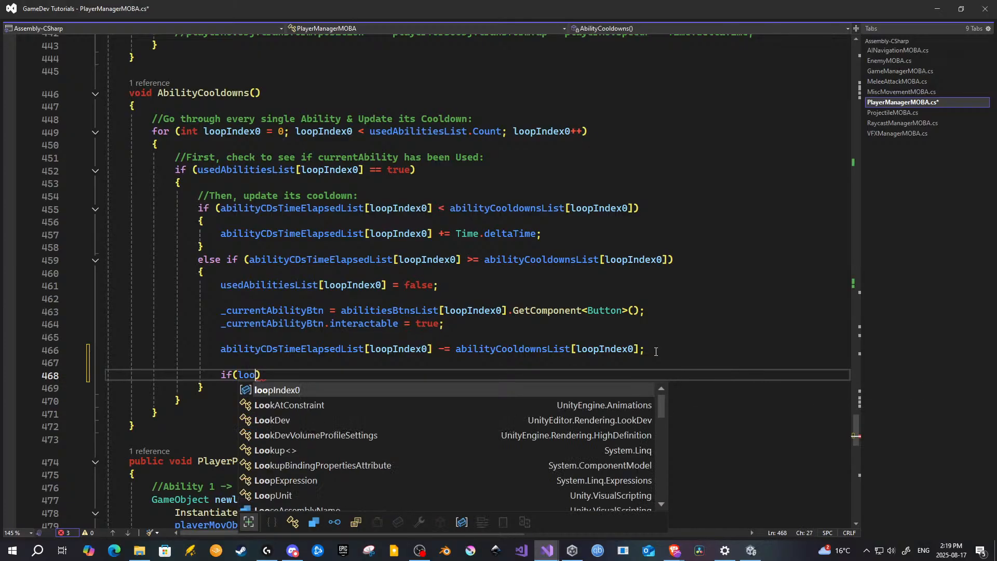
{"action": "type", "text": "==0"}
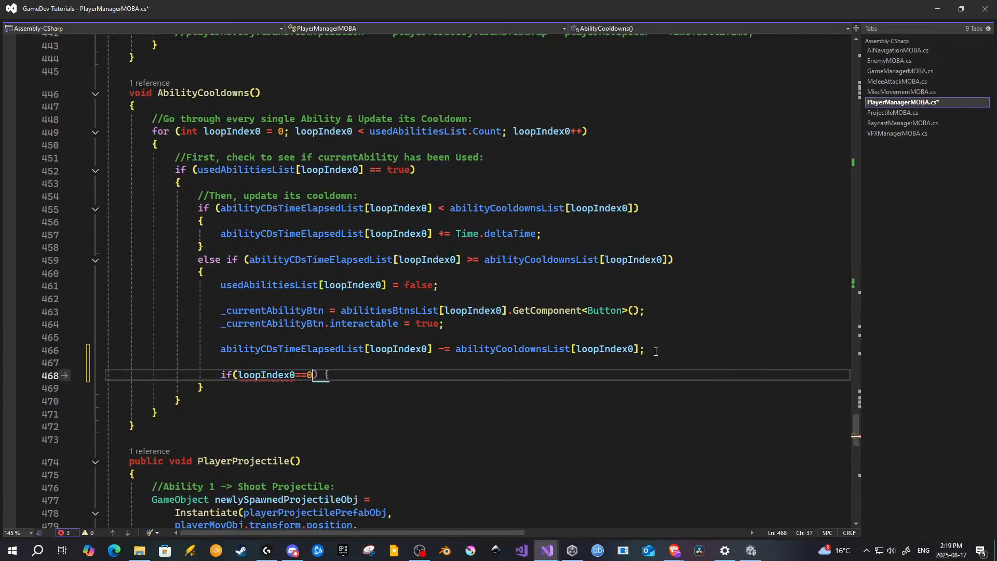
{"action": "key", "text": "Return"}
{"action": "type", "text": "{"}
{"action": "key", "text": "Return"}
{"action": "type", "text": "playerAnimator.SetInteger(\"AttackAnimID\", 0);"}
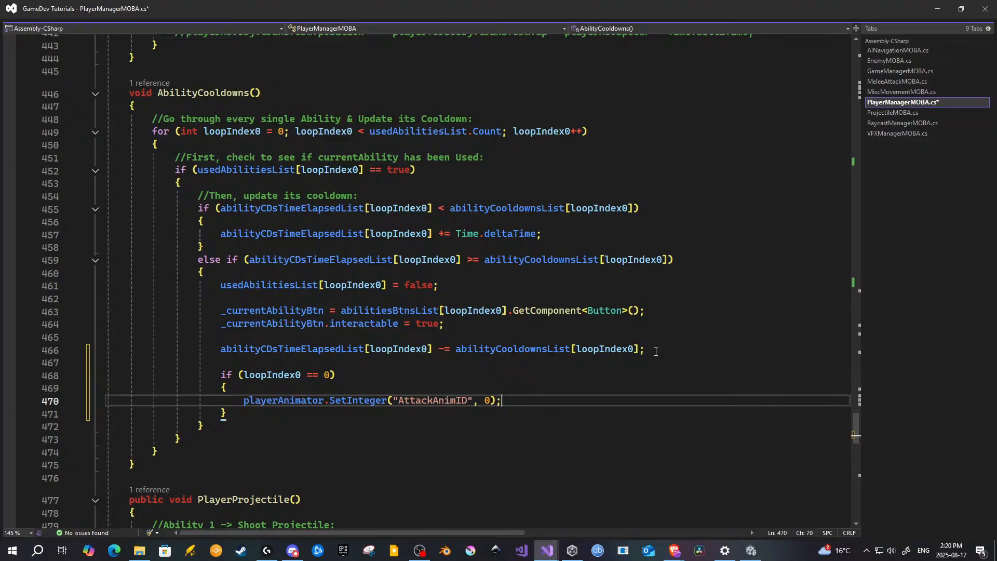
{"action": "key", "text": "ctrl+s"}
Step: Set the AttackAnimID value in the new SetInteger call of AbilityCooldowns to -1 and save the script
{"action": "double_click", "coordinate": [489, 400]}
{"action": "type", "text": "-1"}
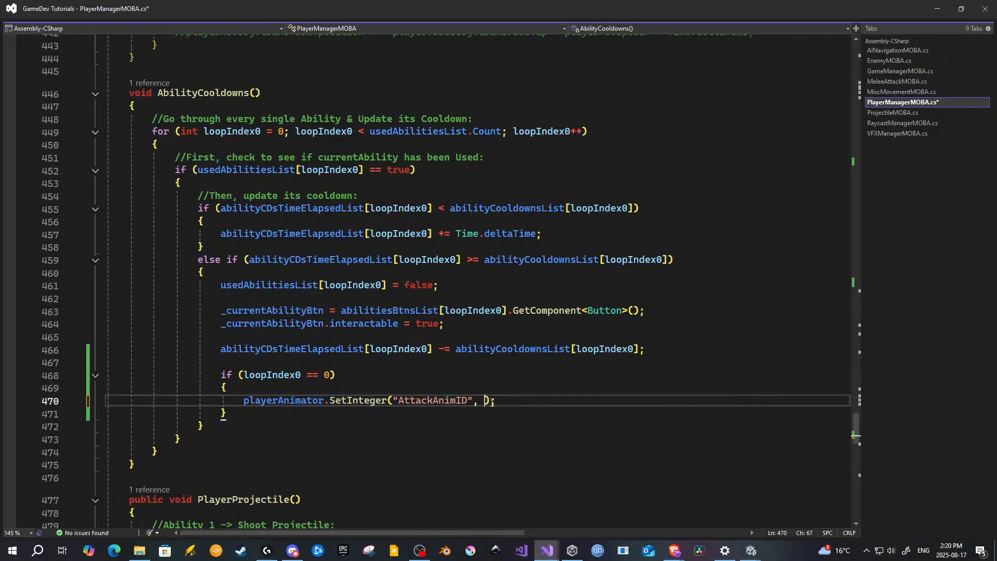
{"action": "key", "text": "ctrl+s"}
{"action": "scroll", "coordinate": [492, 402], "scroll_direction": "up", "scroll_amount": 1}
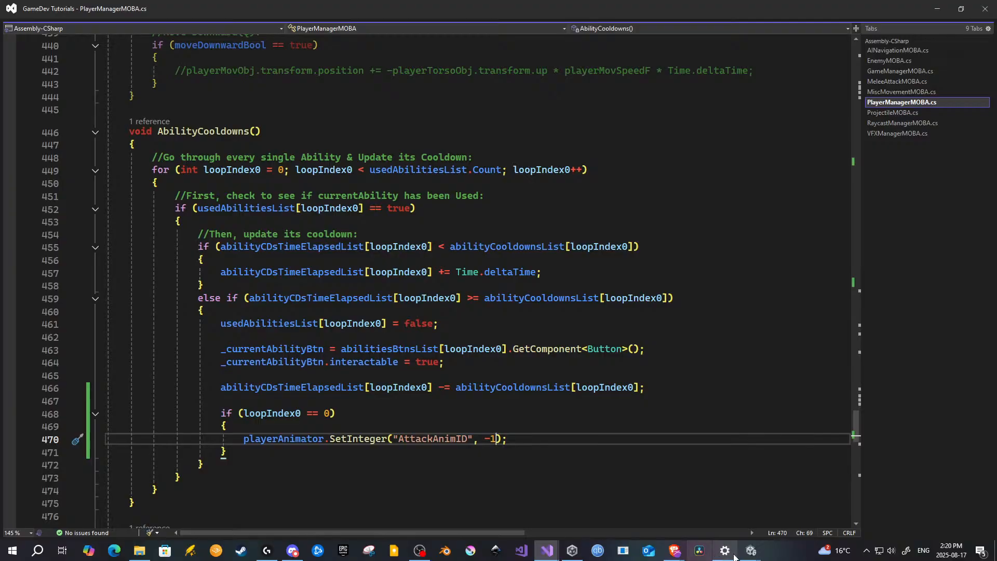
Step: Switch to Unity and save the scene and the project
{"action": "left_click", "coordinate": [757, 554]}
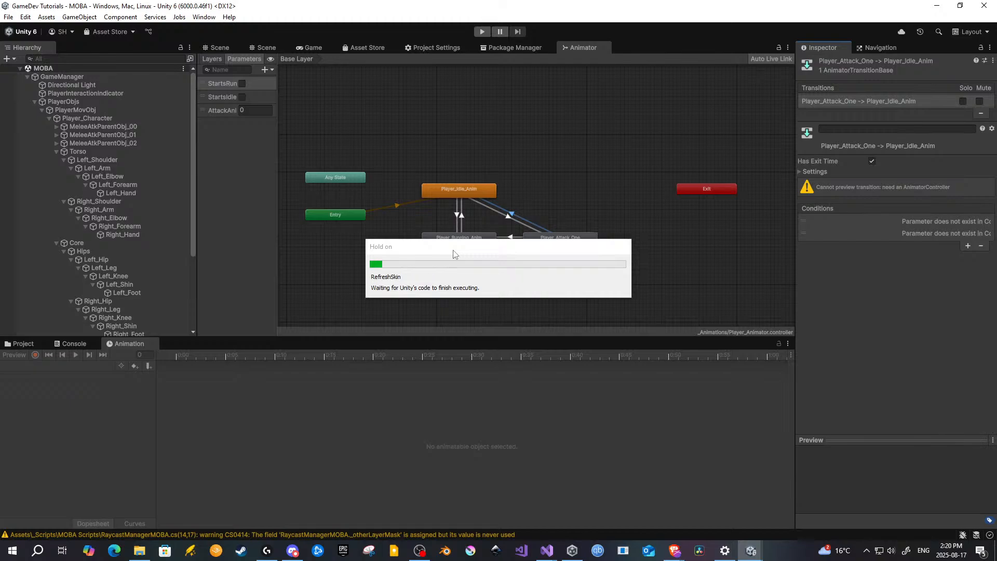
{"action": "left_click", "coordinate": [9, 16]}
{"action": "left_click", "coordinate": [29, 66]}
{"action": "left_click", "coordinate": [8, 17]}
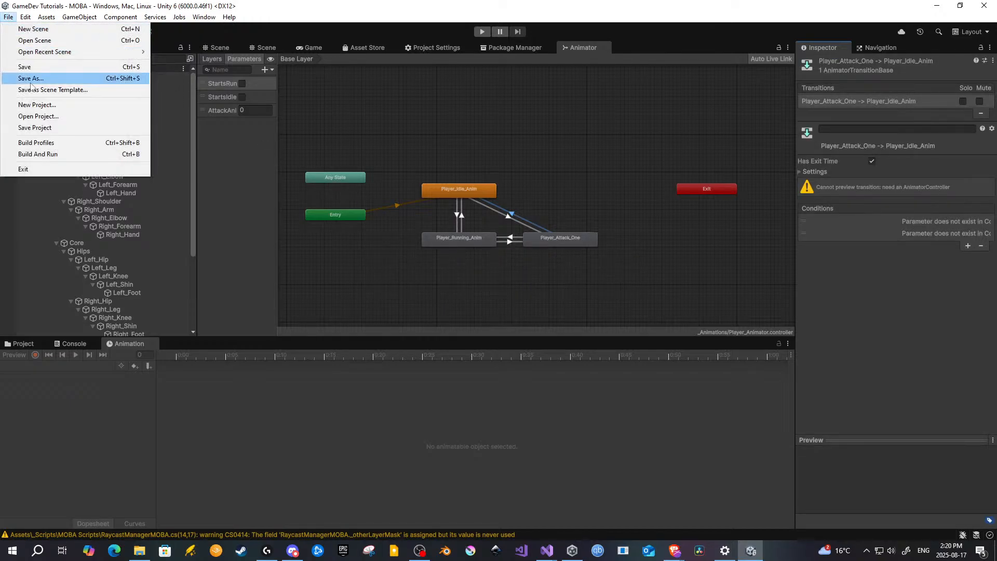
{"action": "left_click", "coordinate": [35, 127]}
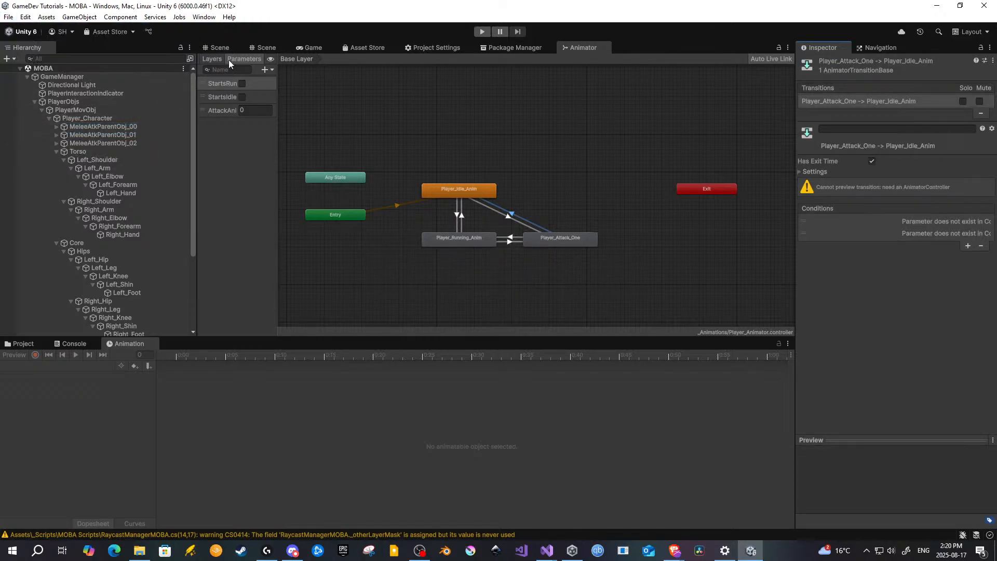
Step: Set the default value of the AttackAnimID parameter to -1 in the Animator, and save the scene and project
{"action": "left_click", "coordinate": [263, 48]}
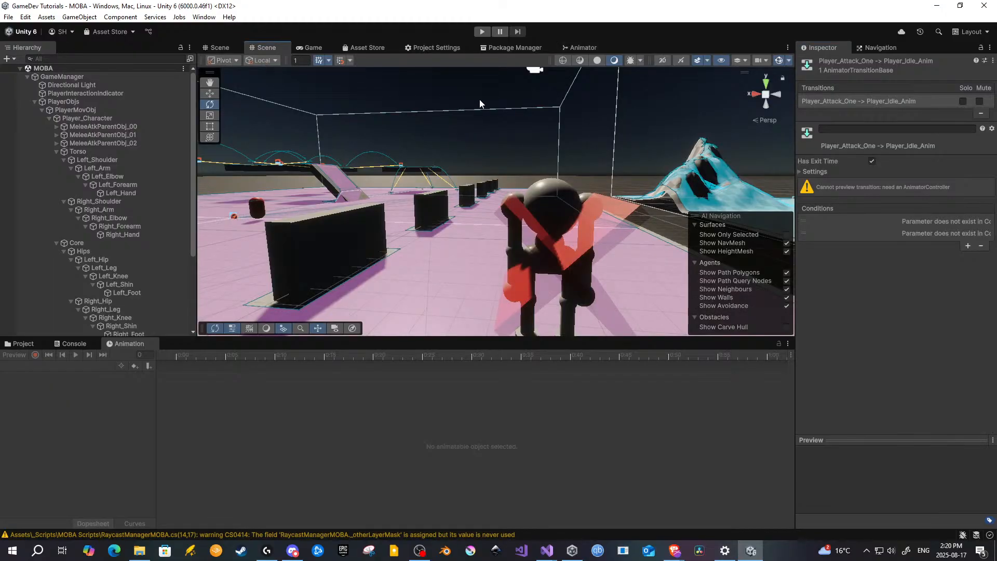
{"action": "left_click", "coordinate": [574, 48]}
{"action": "left_click", "coordinate": [256, 111]}
{"action": "type", "text": "-1"}
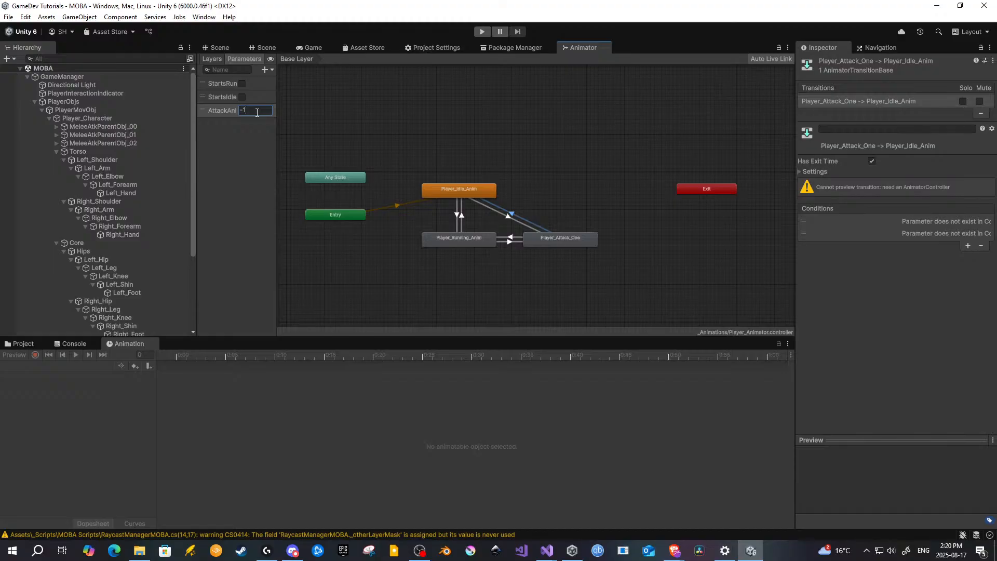
{"action": "left_click", "coordinate": [8, 17]}
{"action": "left_click", "coordinate": [26, 67]}
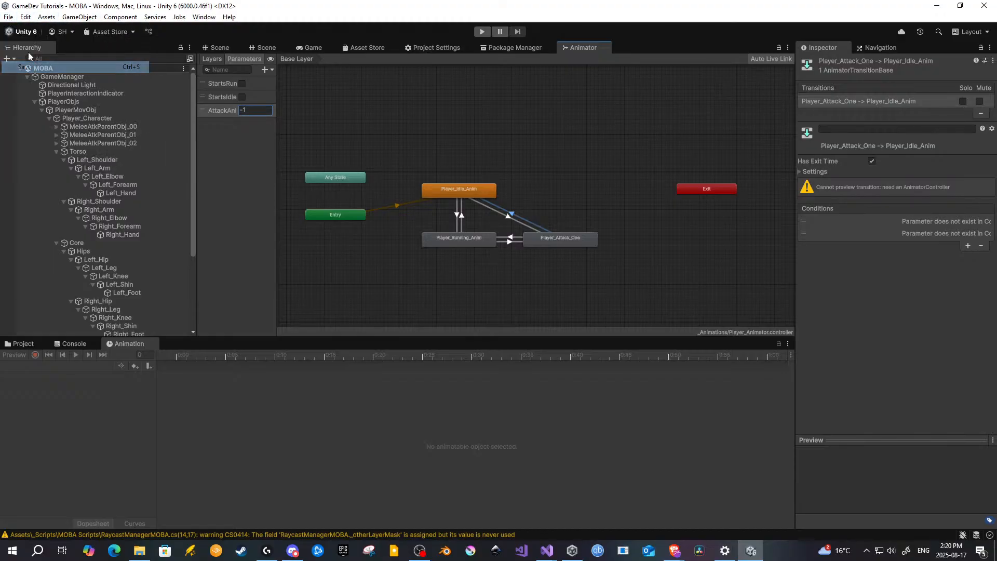
{"action": "left_click", "coordinate": [9, 17]}
{"action": "left_click", "coordinate": [35, 127]}
Step: Play the game with the Console shown, test the melee attack repeatedly in several directions, and stop the playtest
{"action": "left_click", "coordinate": [262, 47]}
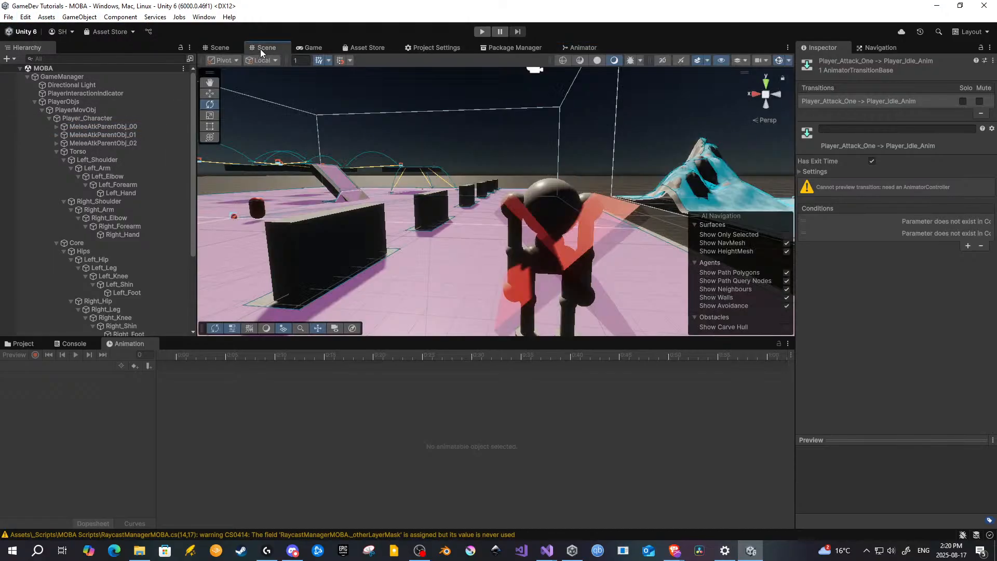
{"action": "left_click", "coordinate": [484, 32]}
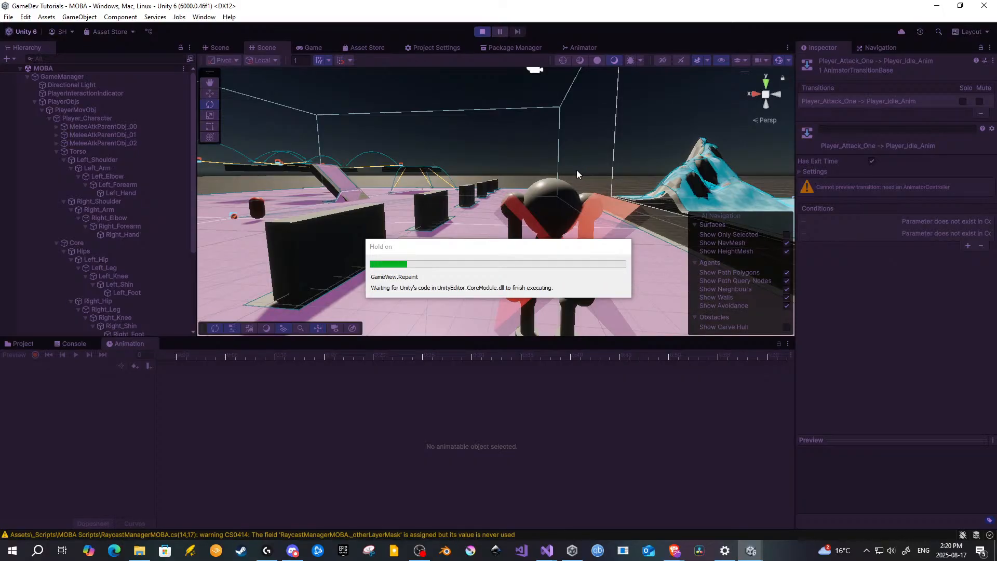
{"action": "left_click", "coordinate": [67, 344]}
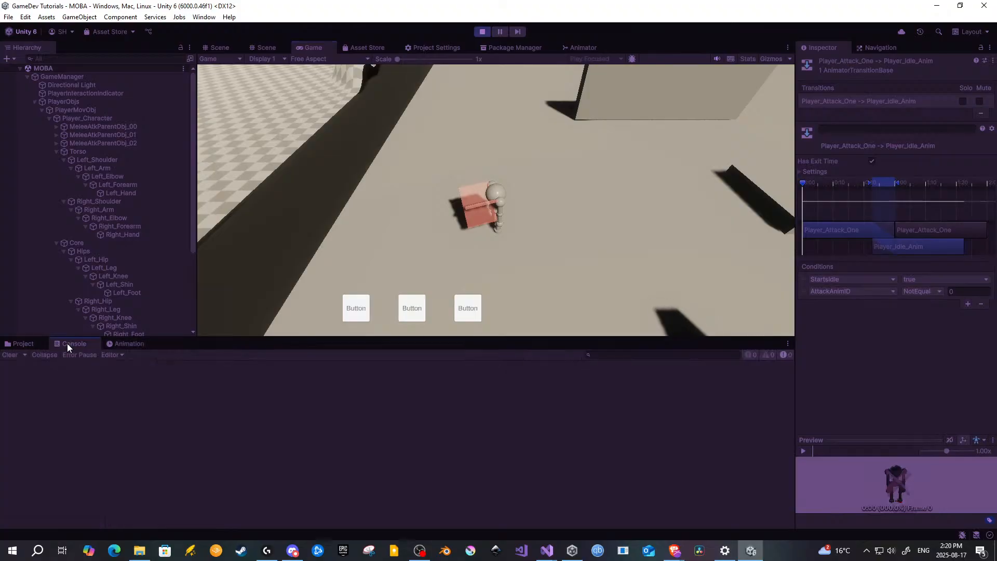
{"action": "left_click", "coordinate": [534, 204]}
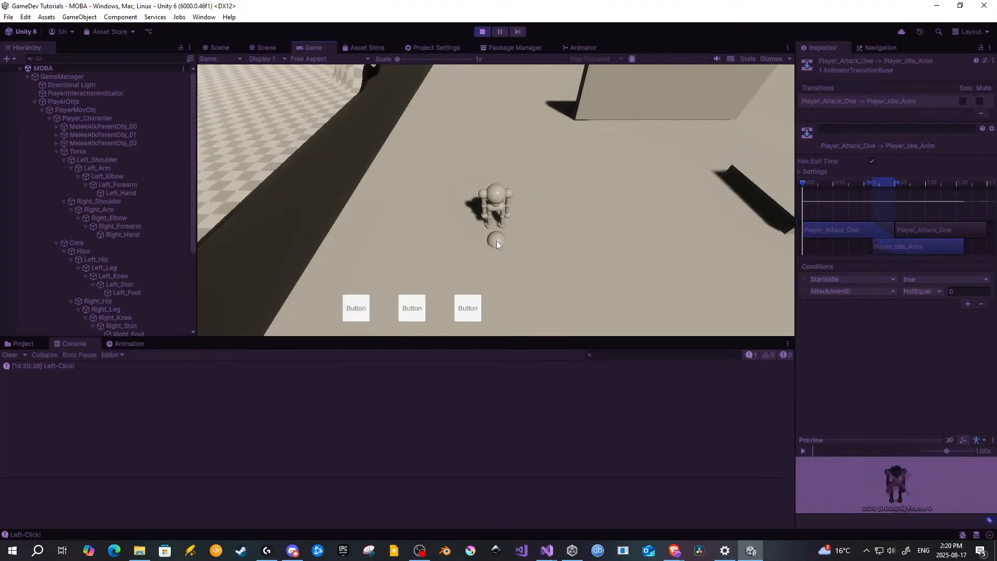
{"action": "left_click", "coordinate": [495, 251]}
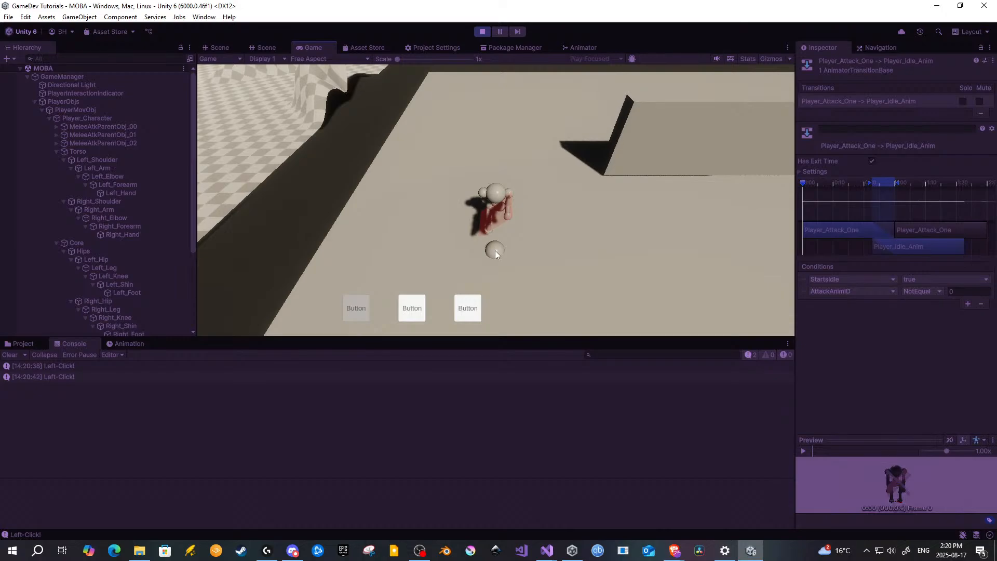
{"action": "left_click", "coordinate": [495, 250]}
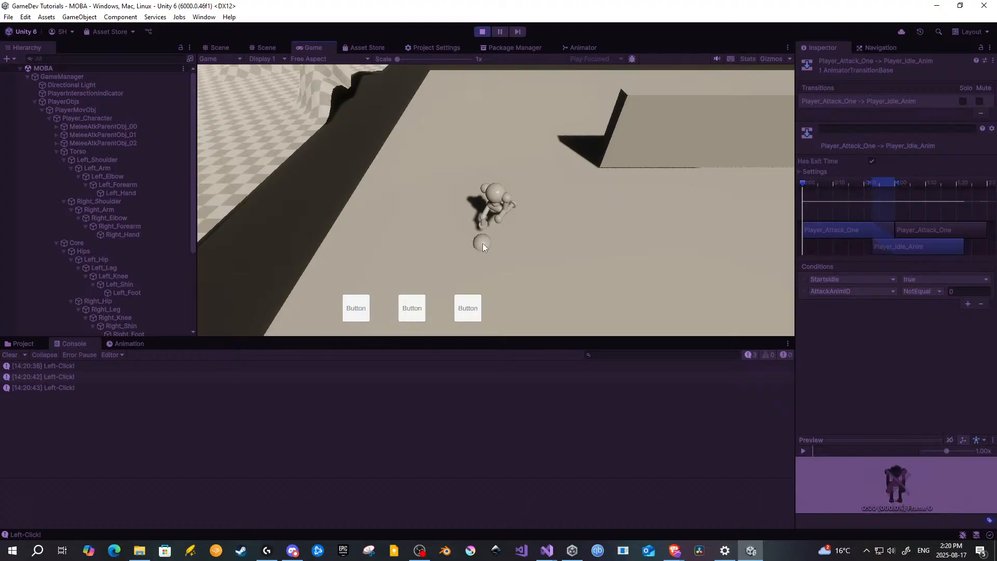
{"action": "right_click", "coordinate": [494, 245]}
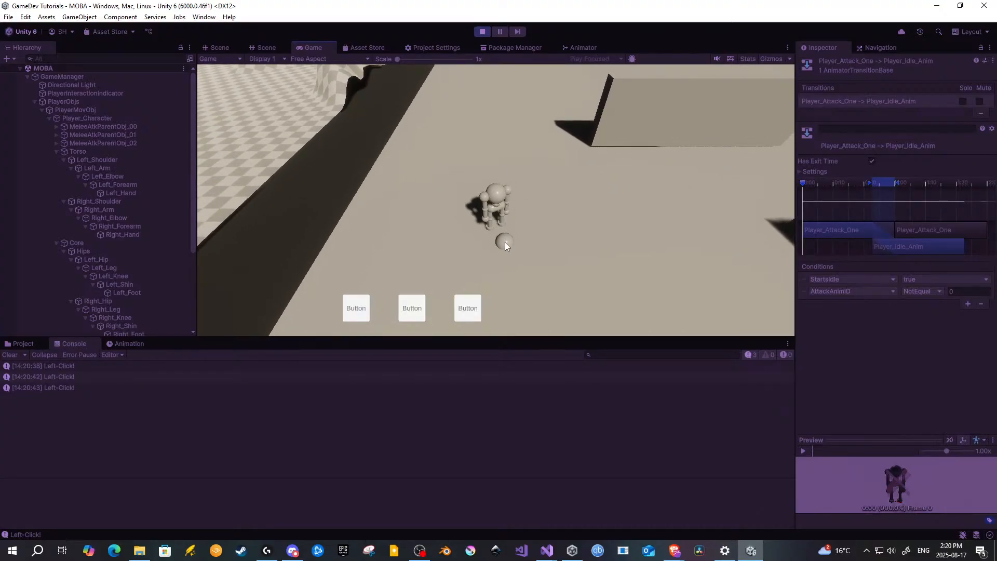
{"action": "left_click", "coordinate": [505, 244]}
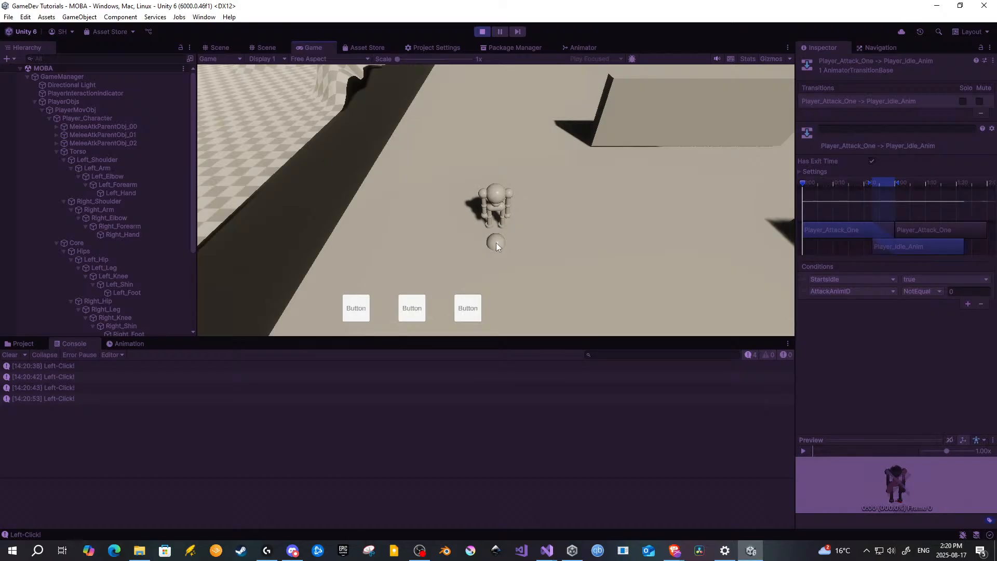
{"action": "left_click", "coordinate": [497, 244]}
{"action": "left_click", "coordinate": [496, 242]}
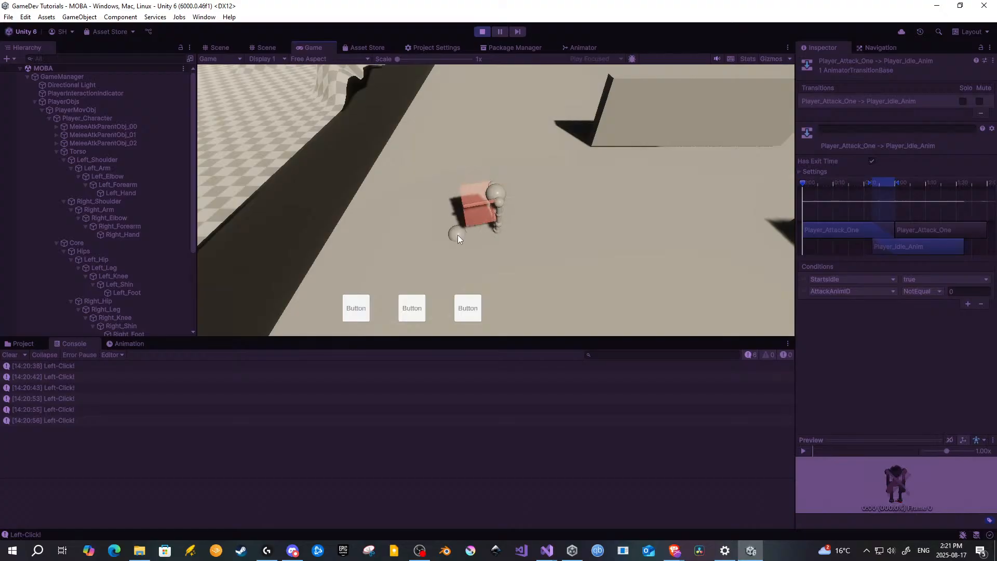
{"action": "left_click", "coordinate": [480, 250]}
{"action": "left_click", "coordinate": [487, 250]}
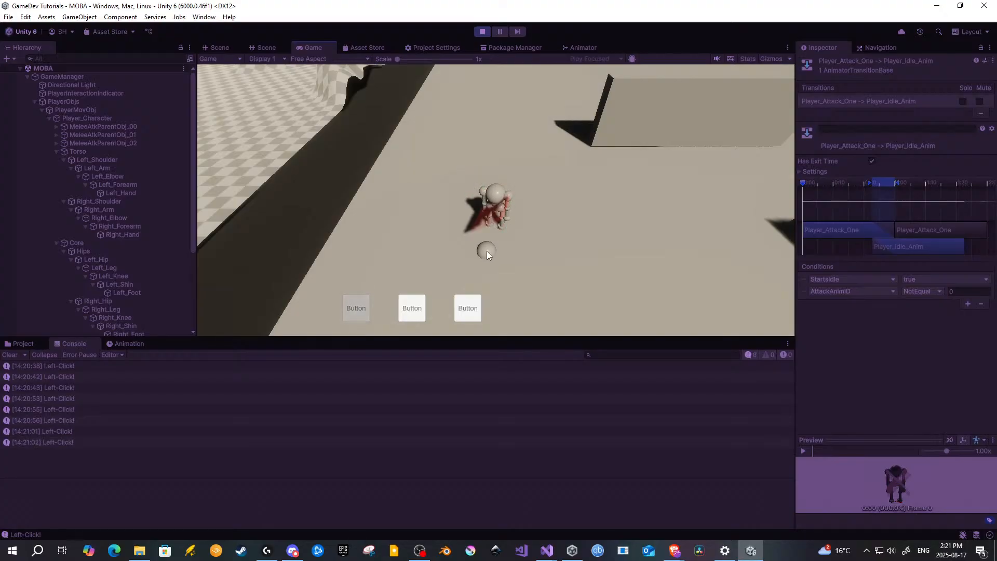
{"action": "left_click", "coordinate": [489, 251]}
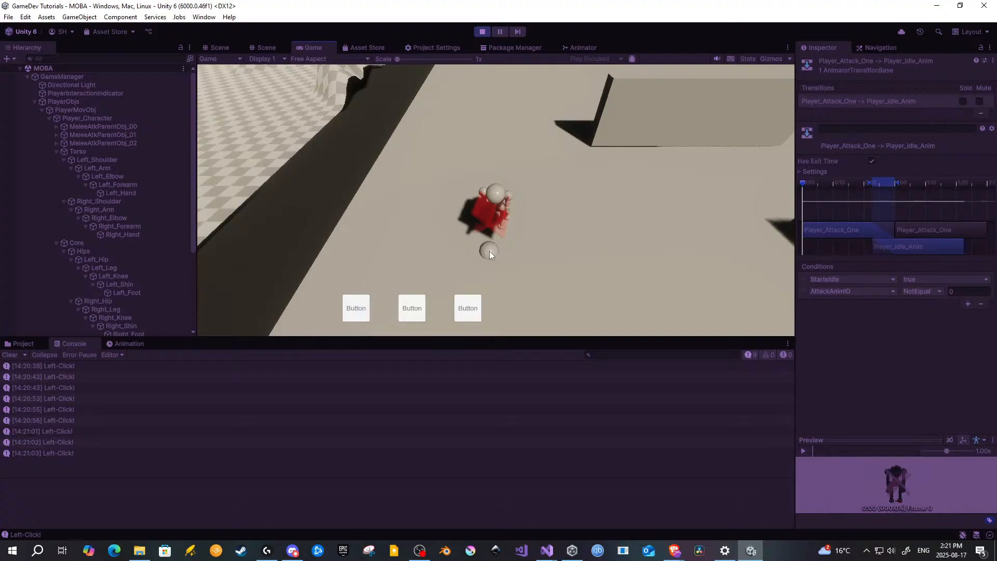
{"action": "left_click", "coordinate": [541, 241]}
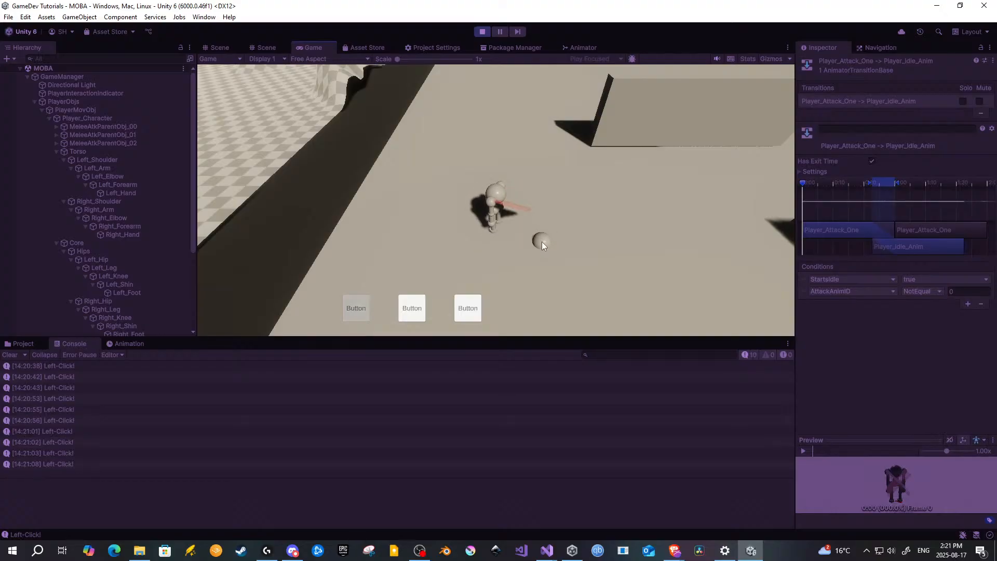
{"action": "left_click", "coordinate": [510, 248]}
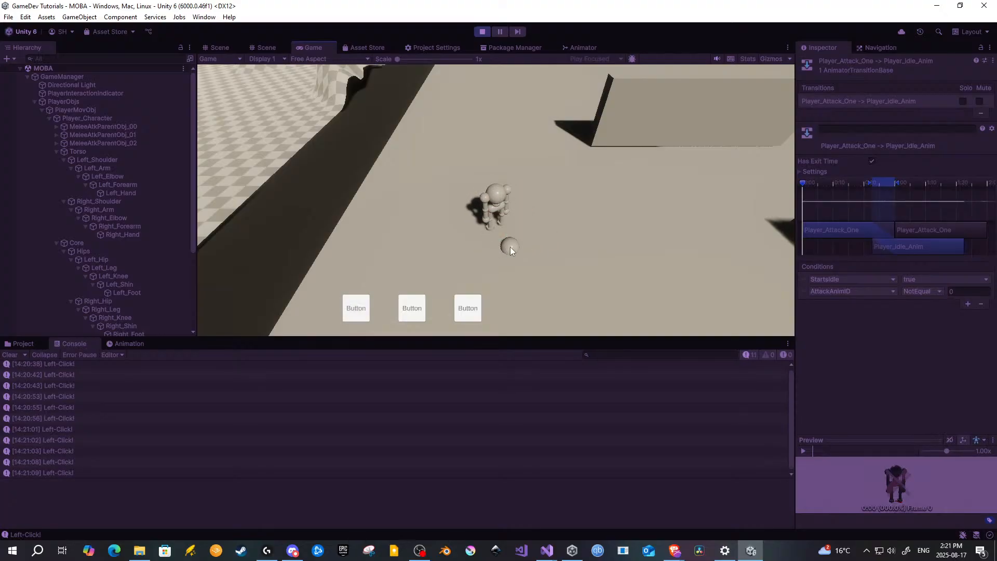
{"action": "left_click", "coordinate": [510, 247]}
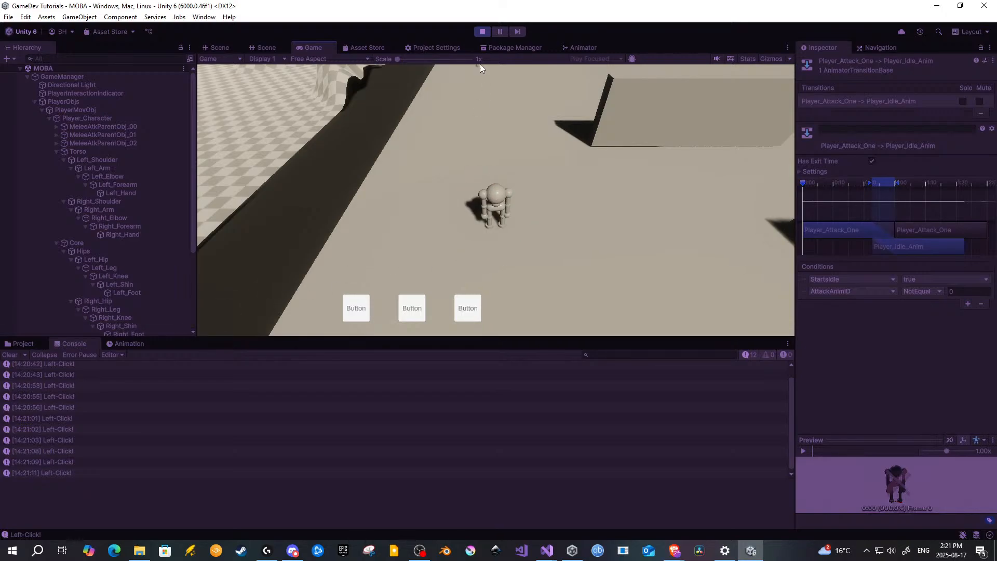
{"action": "left_click", "coordinate": [484, 35]}
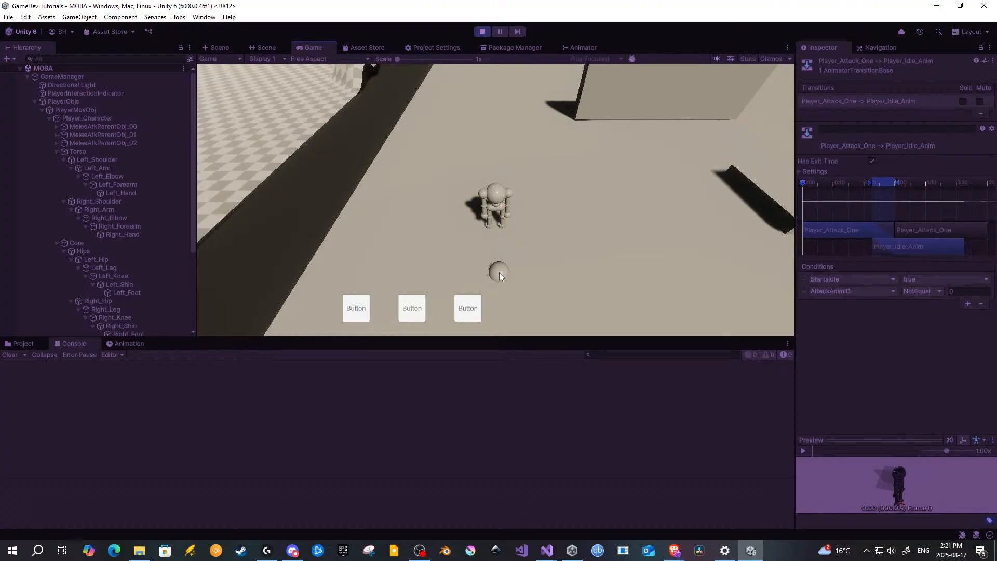
Step: Test the melee attack a few more times in the running game, and stop the playtest
{"action": "left_click", "coordinate": [500, 272]}
{"action": "left_click", "coordinate": [500, 272]}
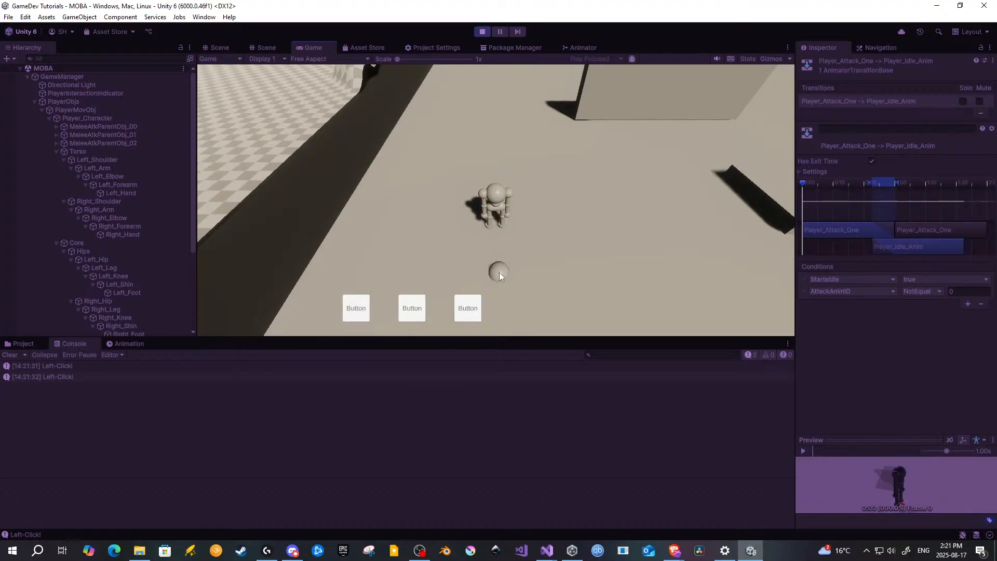
{"action": "left_click", "coordinate": [499, 272]}
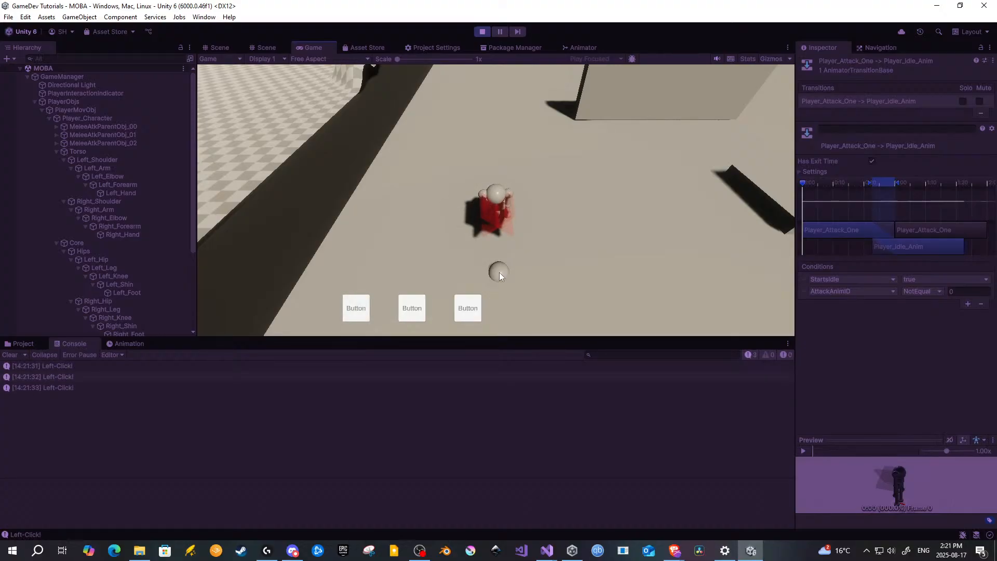
{"action": "left_click", "coordinate": [482, 32]}
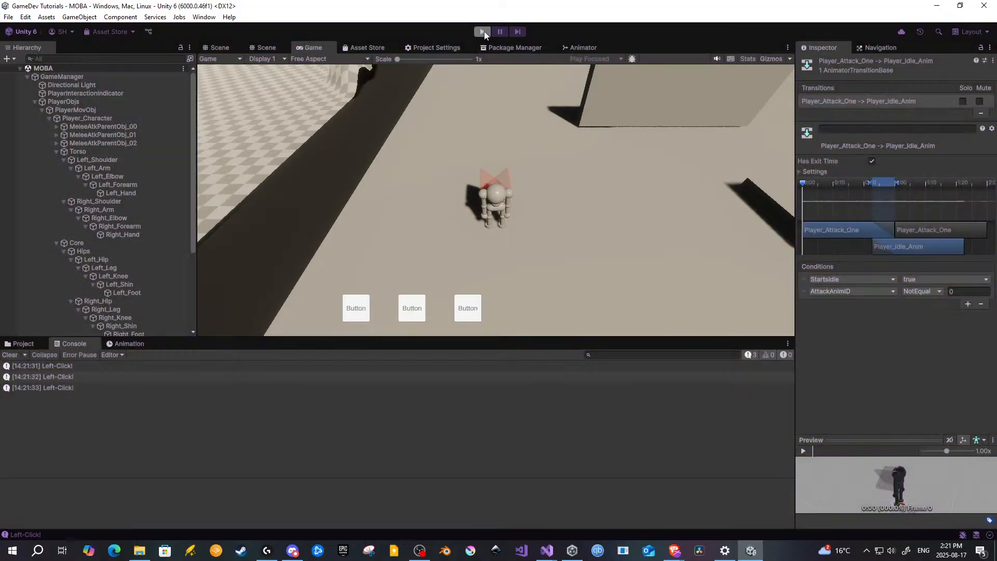
Step: Save the MOBA scene and the project
{"action": "left_click", "coordinate": [8, 17]}
{"action": "left_click", "coordinate": [11, 19]}
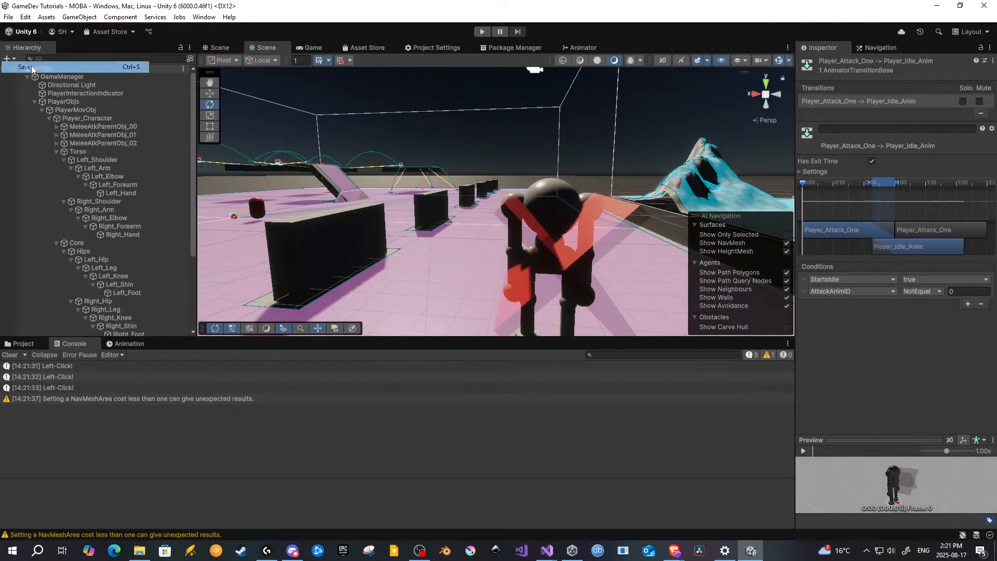
{"action": "left_click", "coordinate": [9, 17]}
{"action": "left_click", "coordinate": [31, 127]}
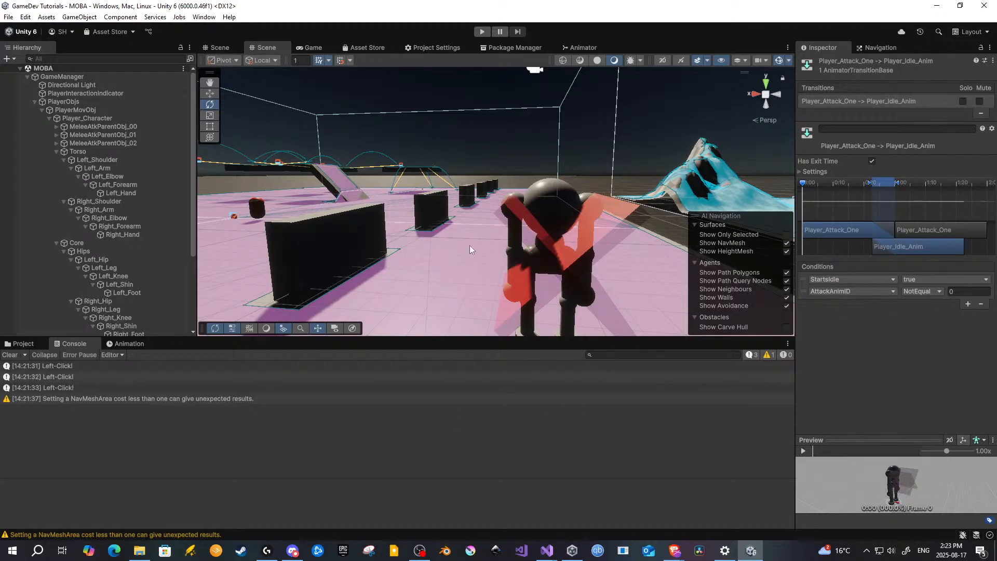
Step: View the player character from behind and above in the scene, and save the project again
{"action": "mouse_move", "coordinate": [469, 245]}
{"action": "right_mouse_down"}
{"action": "mouse_move", "coordinate": [456, 220]}
{"action": "mouse_move", "coordinate": [464, 230]}
{"action": "mouse_move", "coordinate": [509, 226]}
{"action": "mouse_move", "coordinate": [528, 242]}
{"action": "mouse_move", "coordinate": [473, 252]}
{"action": "right_mouse_up"}
{"action": "scroll", "coordinate": [529, 237], "scroll_direction": "down", "scroll_amount": 3}
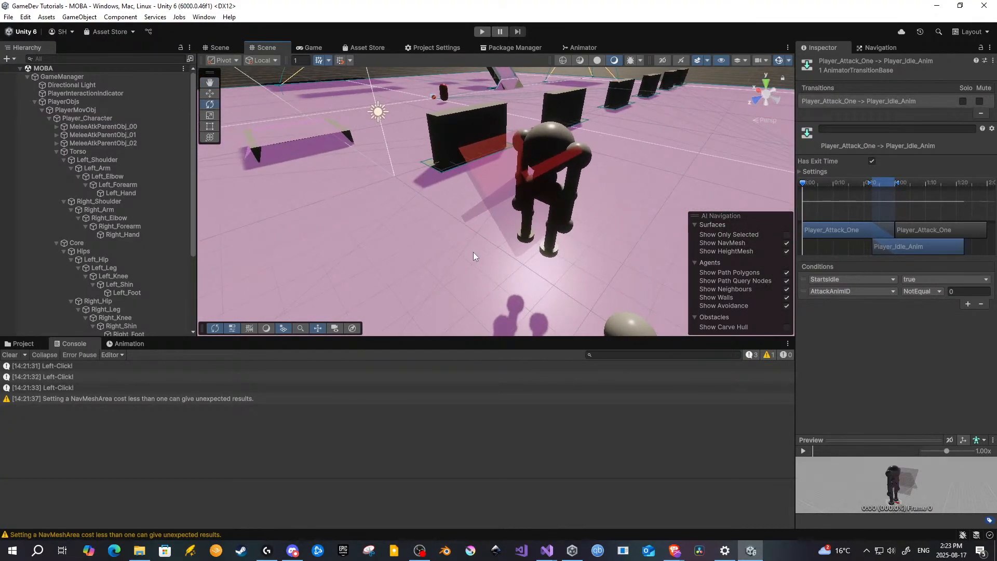
{"action": "middle_click_drag", "start_coordinate": [468, 248], "coordinate": [455, 254]}
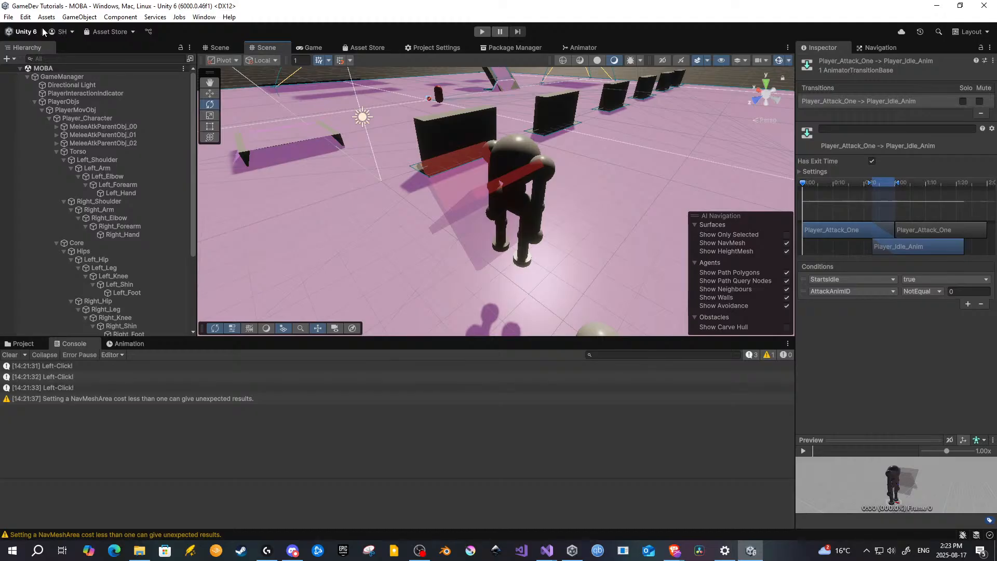
{"action": "left_click", "coordinate": [9, 16]}
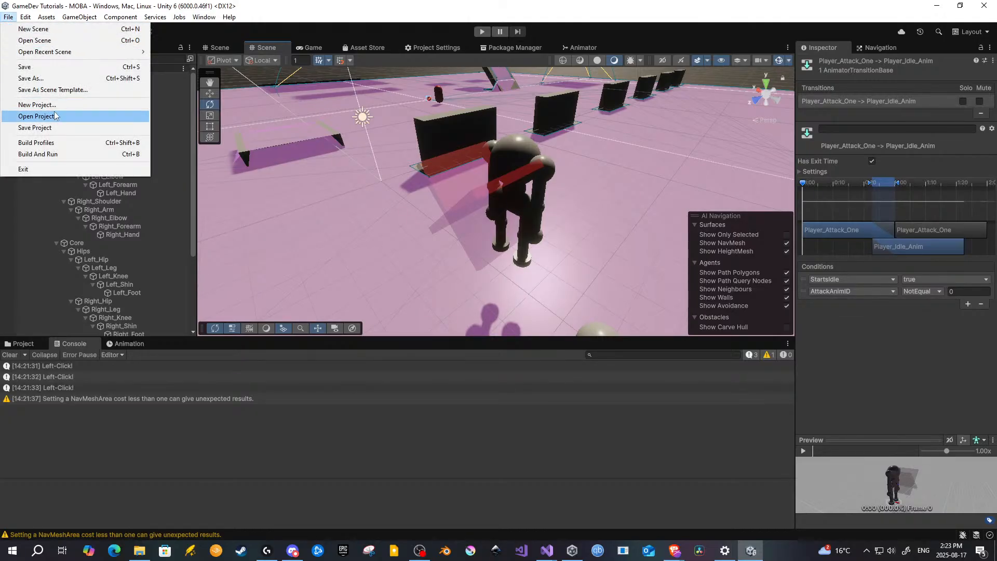
{"action": "left_click", "coordinate": [54, 126]}
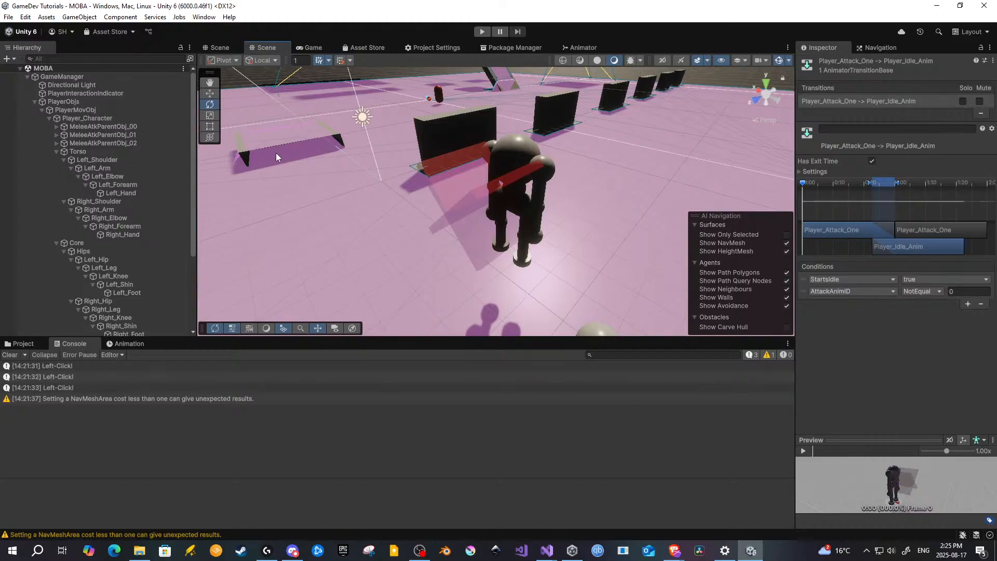
Step: Switch to Discord and jump to the pinned Star Systems message in the cc-discussion channel
{"action": "left_click", "coordinate": [292, 550]}
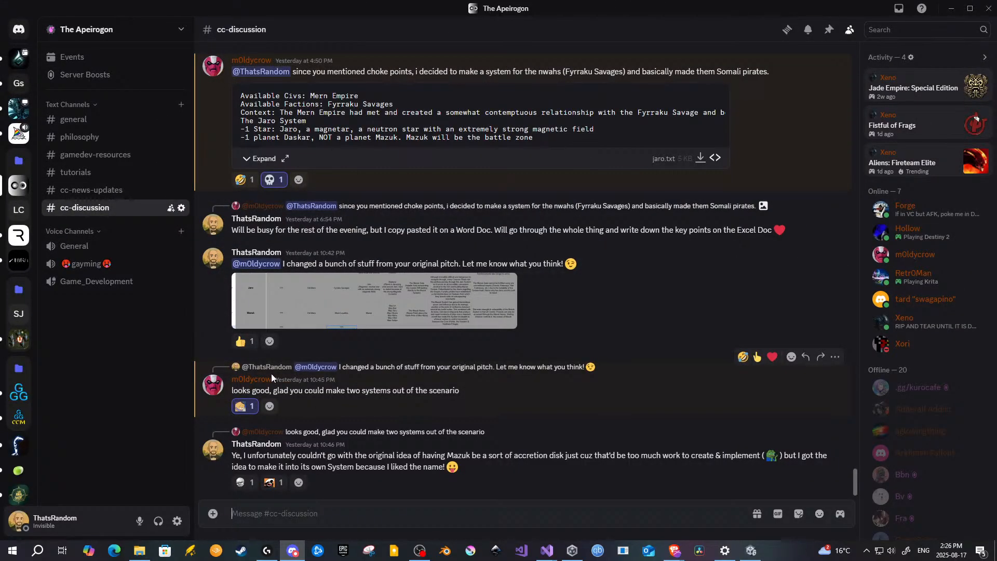
{"action": "left_click", "coordinate": [828, 30]}
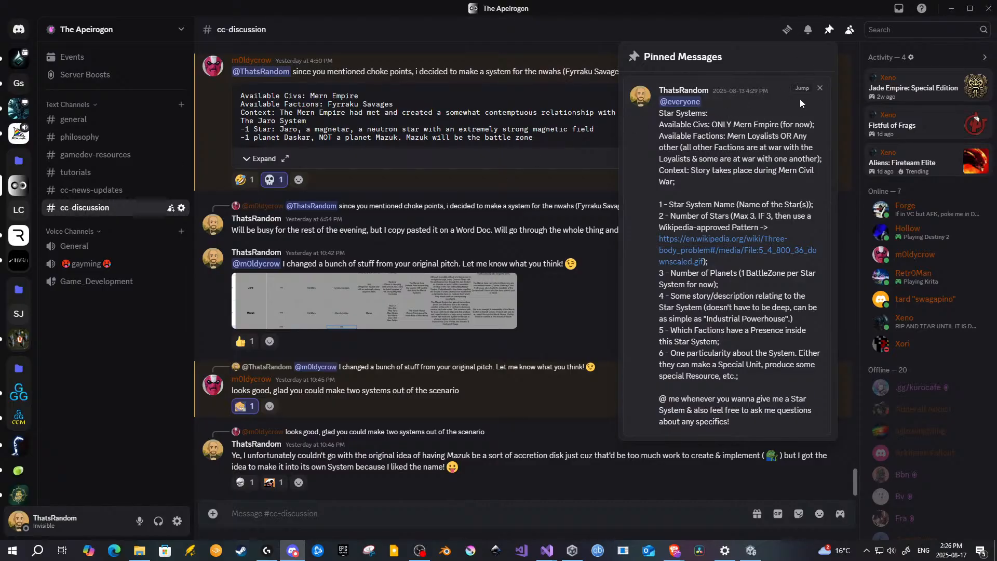
{"action": "left_click", "coordinate": [802, 88]}
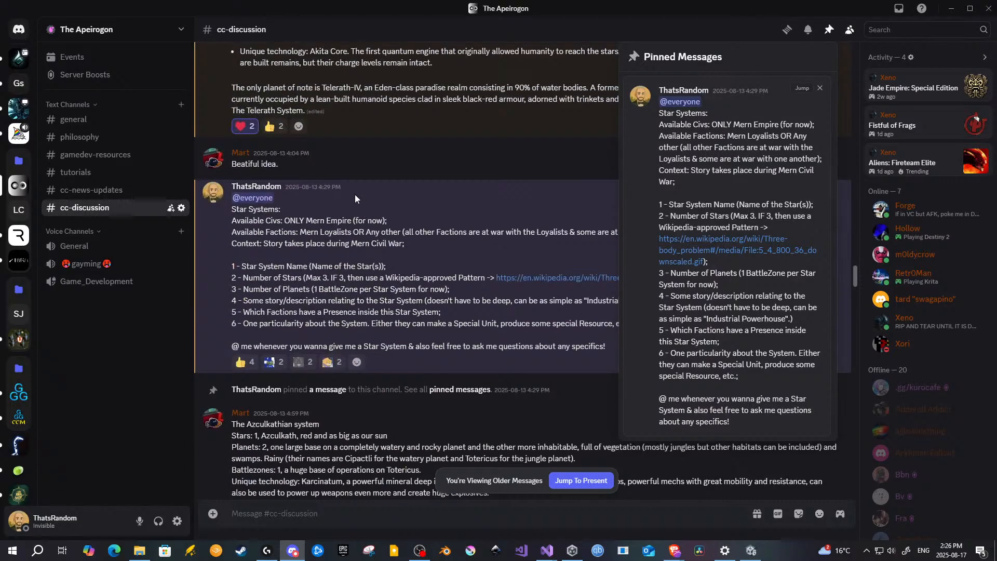
{"action": "left_click", "coordinate": [413, 180]}
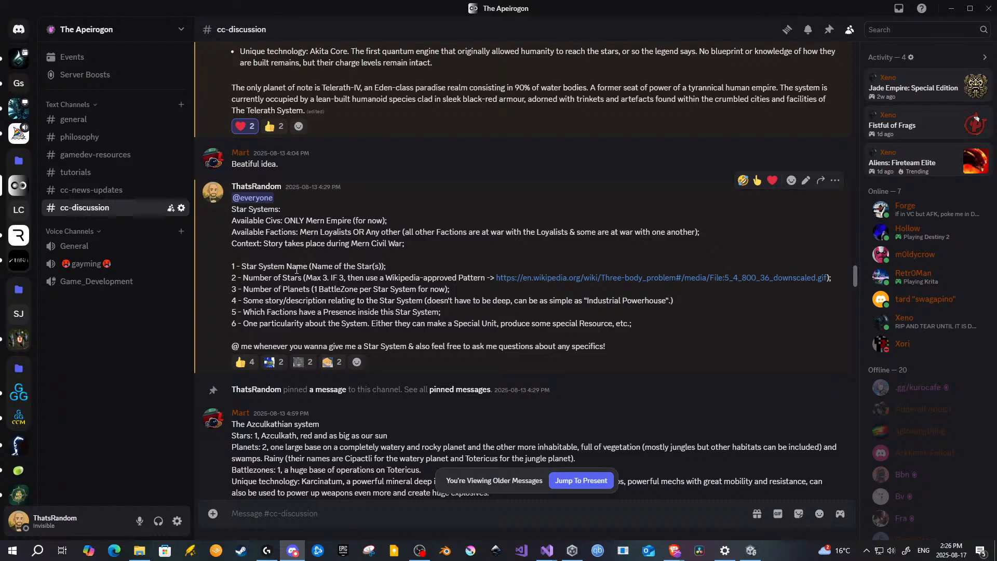
Step: Examine the Star Systems submission guidelines, highlighting the six numbered requirements and the "Industrial Powerhouse" example
{"action": "mouse_move", "coordinate": [232, 197]}
{"action": "left_mouse_down"}
{"action": "mouse_move", "coordinate": [301, 316]}
{"action": "mouse_move", "coordinate": [662, 328]}
{"action": "mouse_move", "coordinate": [343, 264]}
{"action": "mouse_move", "coordinate": [240, 218]}
{"action": "mouse_move", "coordinate": [231, 200]}
{"action": "left_mouse_up"}
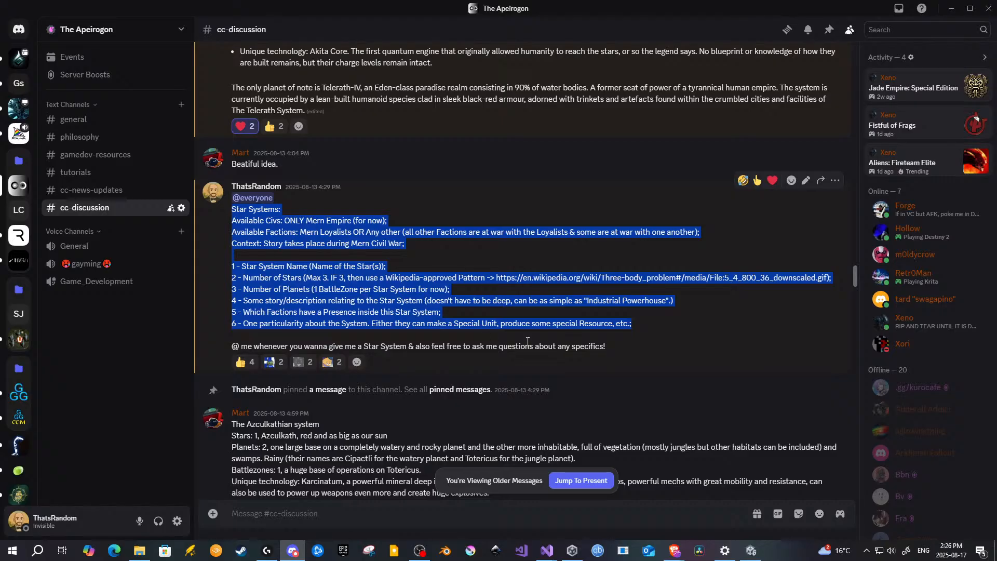
{"action": "left_click", "coordinate": [640, 324]}
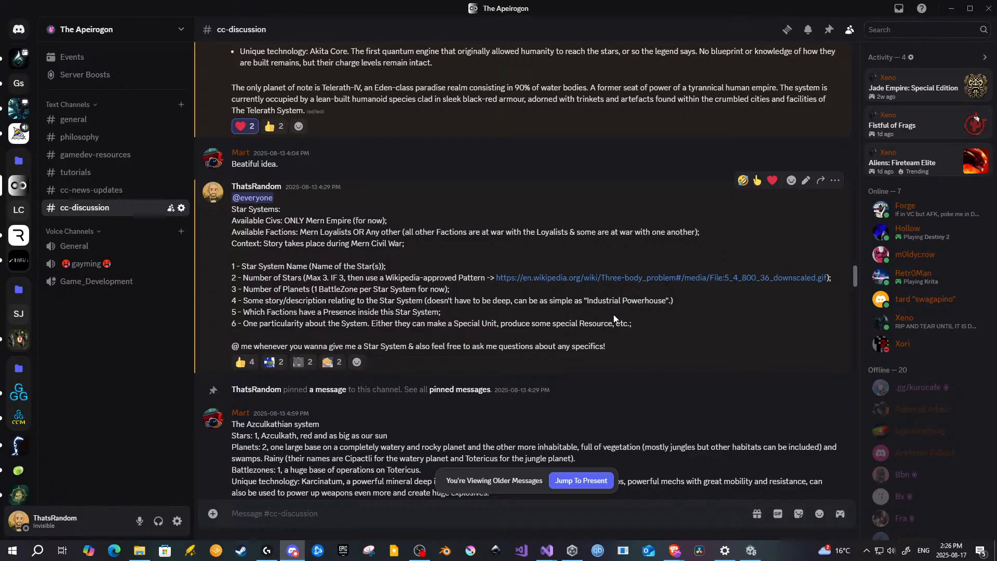
{"action": "left_click_drag", "start_coordinate": [635, 323], "coordinate": [232, 267]}
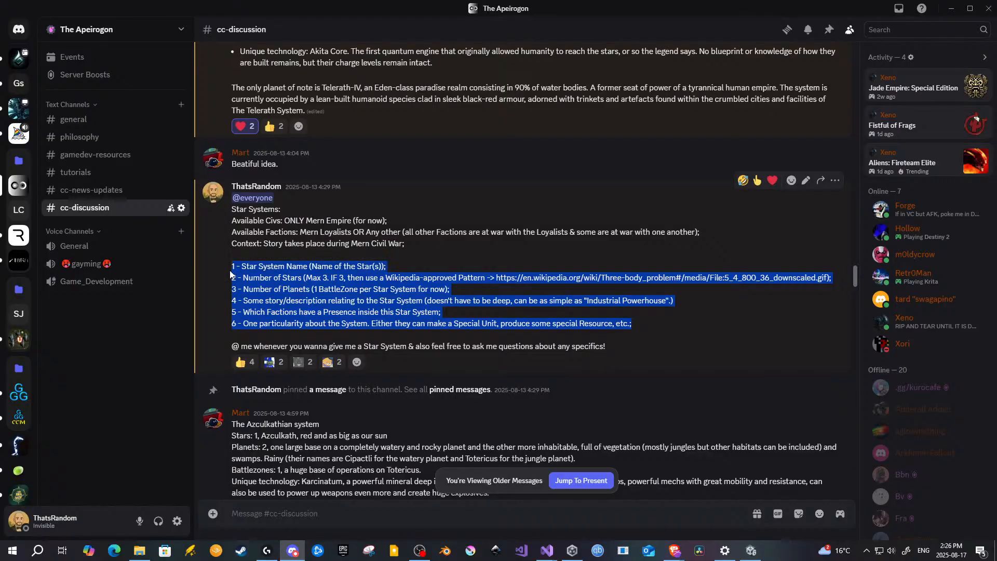
{"action": "left_click", "coordinate": [643, 322]}
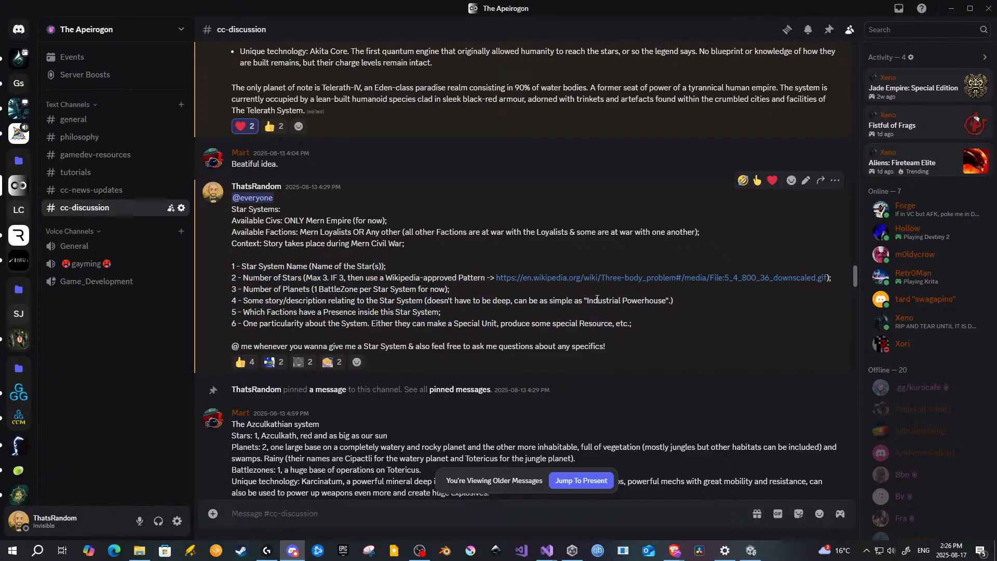
{"action": "left_click_drag", "start_coordinate": [586, 301], "coordinate": [670, 302]}
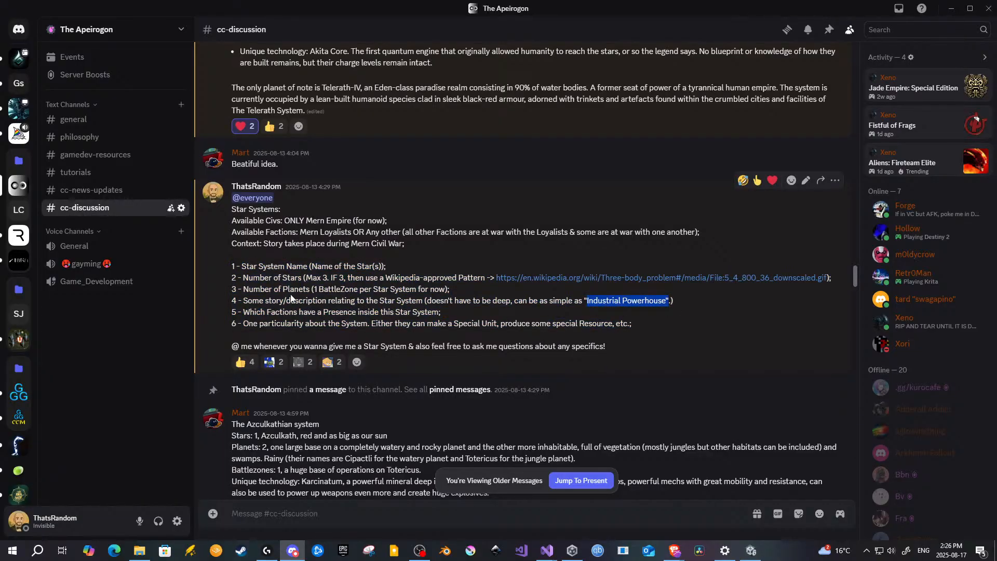
{"action": "left_click_drag", "start_coordinate": [231, 301], "coordinate": [323, 301]}
{"action": "left_click_drag", "start_coordinate": [236, 277], "coordinate": [292, 278]}
{"action": "left_click_drag", "start_coordinate": [232, 289], "coordinate": [282, 266]}
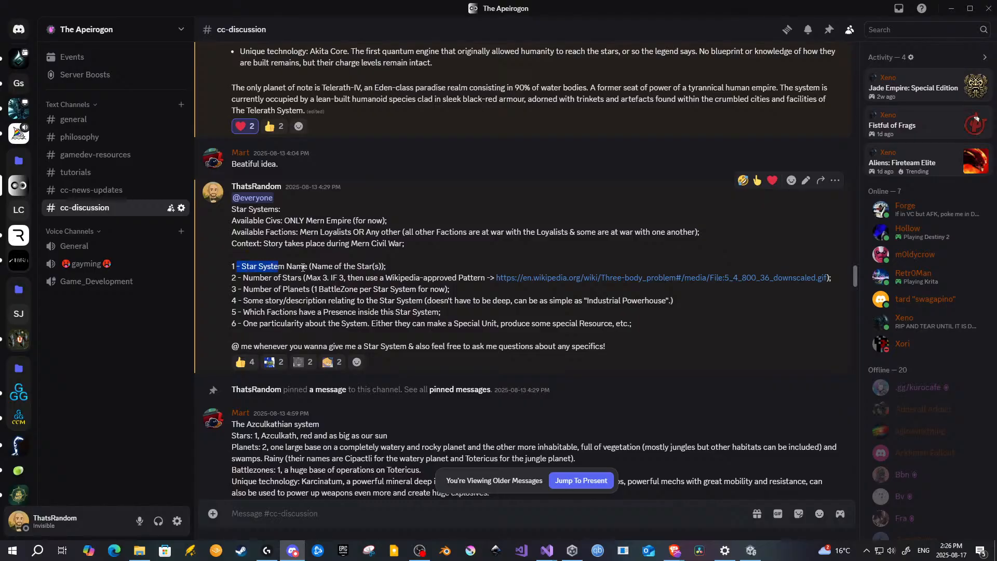
{"action": "left_click_drag", "start_coordinate": [232, 323], "coordinate": [368, 323]}
{"action": "left_click", "coordinate": [668, 335]}
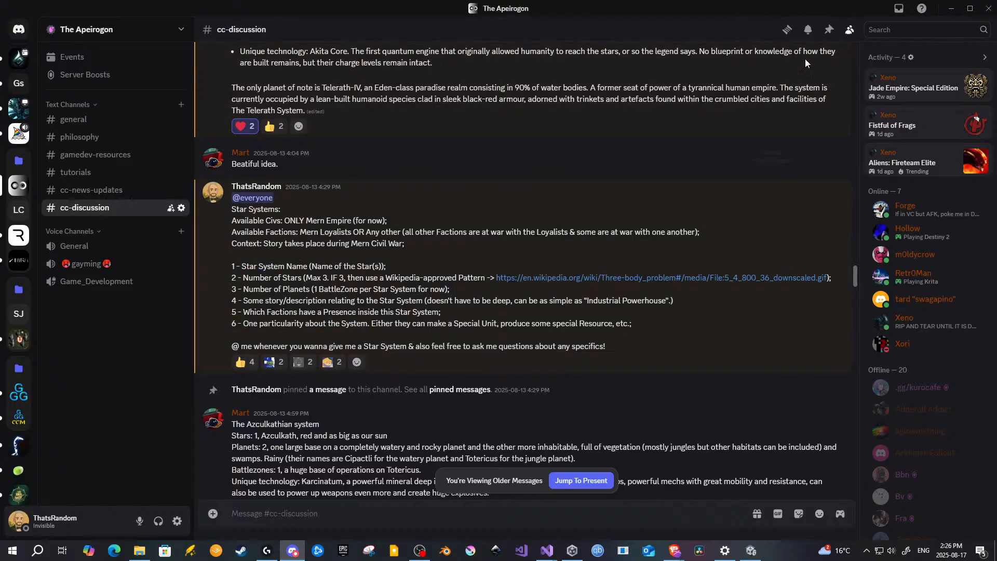
Step: Return cc-discussion to its latest messages and move the Discord window out of the way of Unity
{"action": "scroll", "coordinate": [710, 306], "scroll_direction": "down", "scroll_amount": 10}
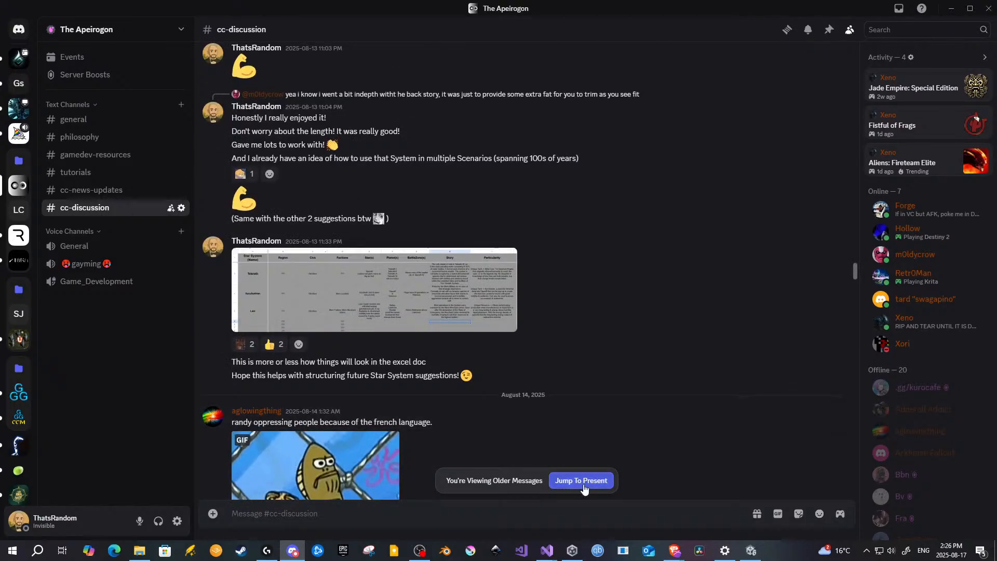
{"action": "left_click", "coordinate": [594, 481]}
{"action": "left_click_drag", "start_coordinate": [508, 9], "coordinate": [0, 176]}
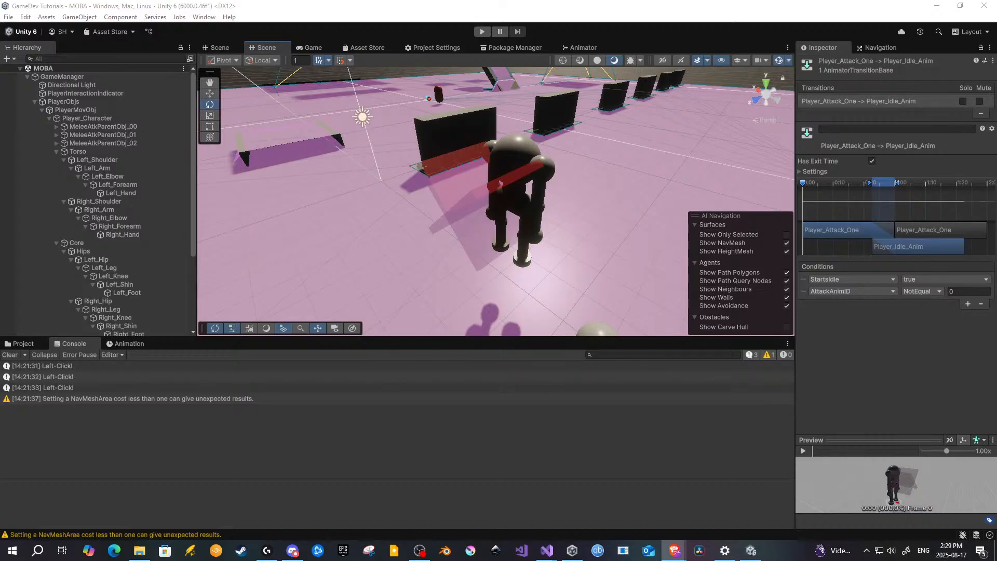
Step: Save the scene and the project once more in Unity
{"action": "left_click", "coordinate": [10, 17]}
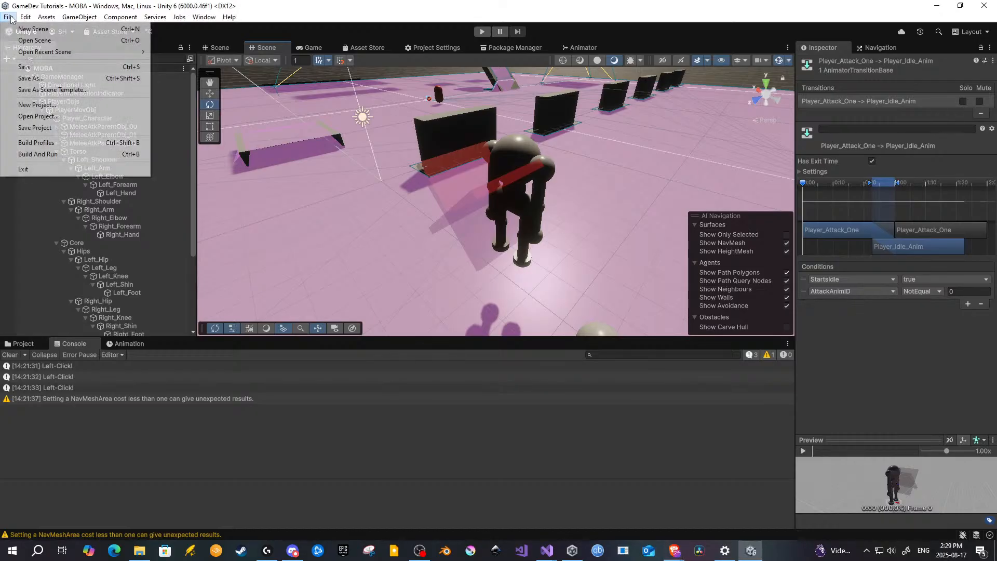
{"action": "left_click", "coordinate": [26, 67]}
{"action": "left_click", "coordinate": [8, 17]}
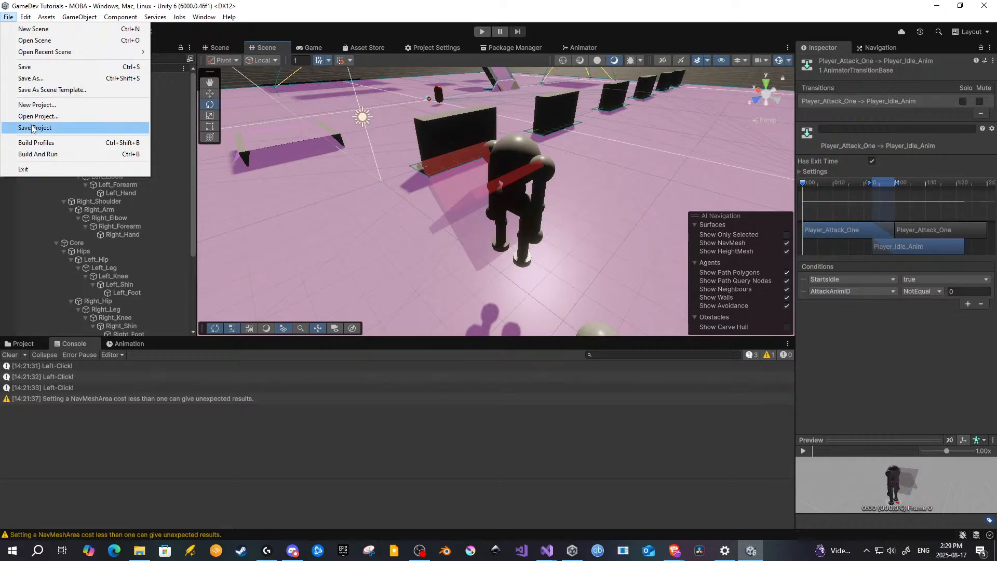
{"action": "left_click", "coordinate": [32, 132]}
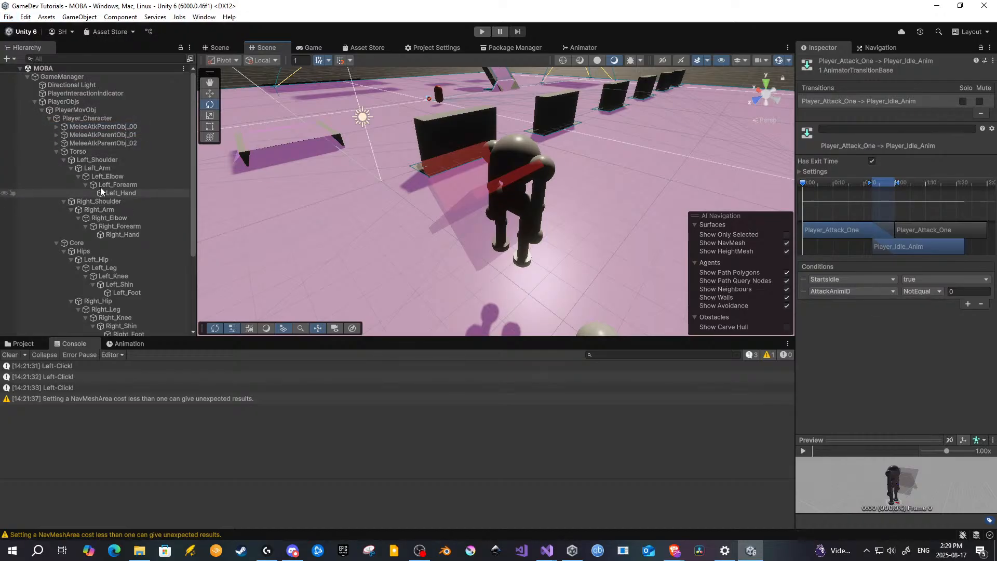